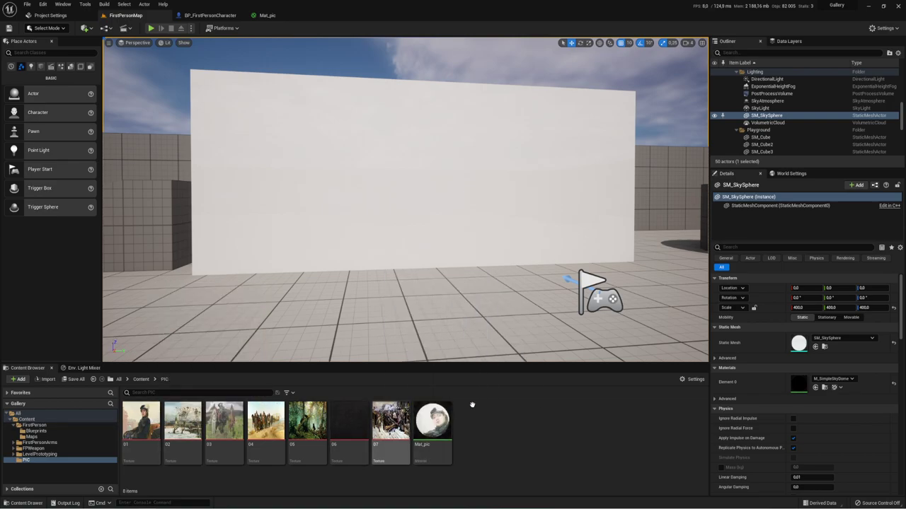
Select the white wall SM_Cube15 and scale it to X 20
click(507, 219)
right_drag(507, 219, 509, 217)
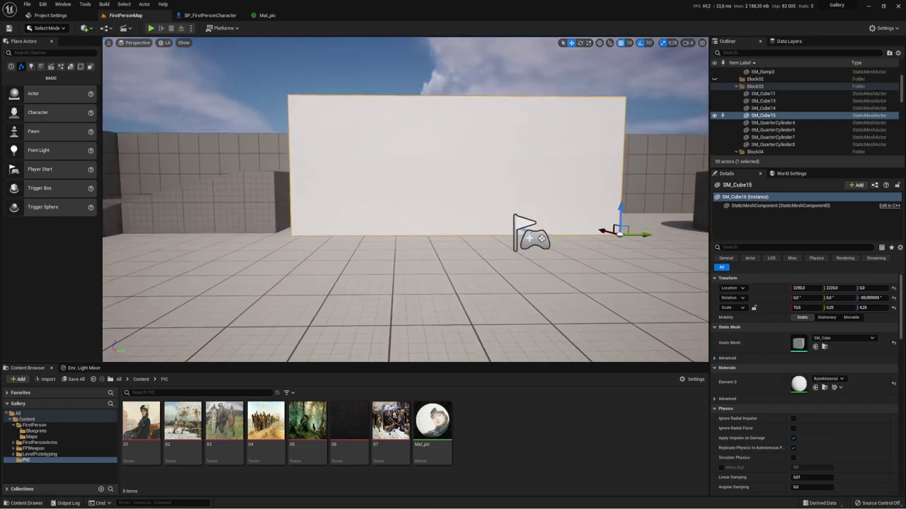
key(r)
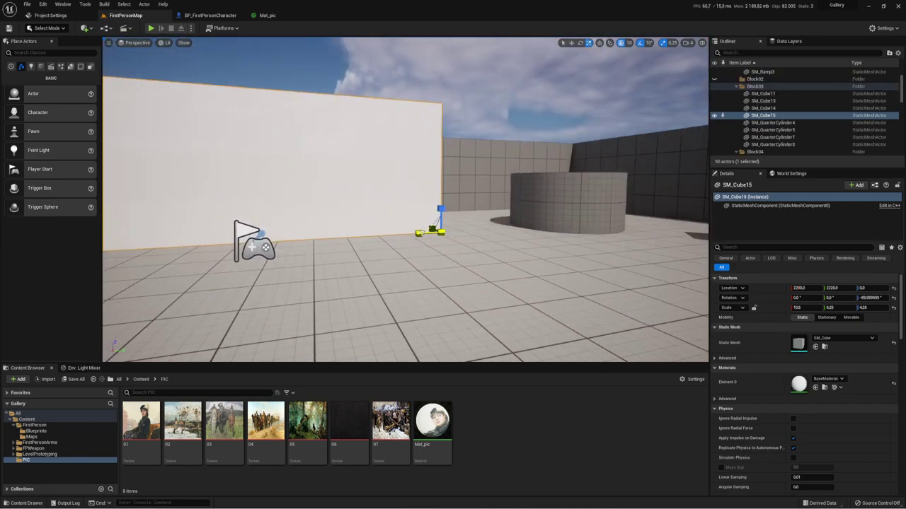
drag(418, 232, 410, 234)
right_drag(410, 233, 500, 184)
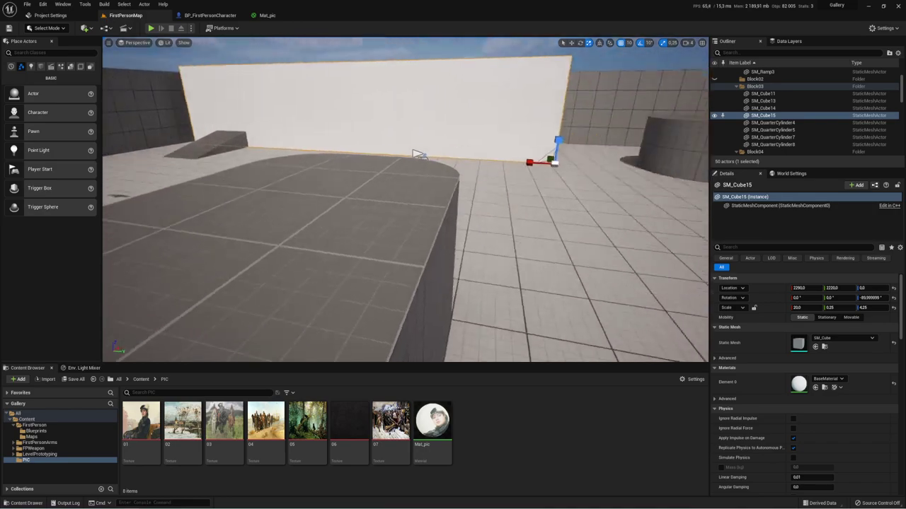
Shift the wall along Y to 2530 and open the BP_FirstPersonCharacter blueprint
key(w)
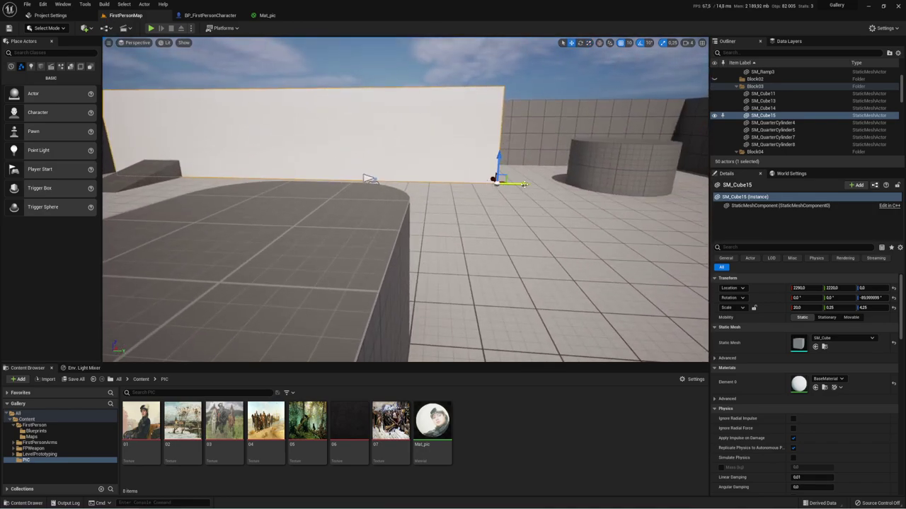
drag(500, 184, 540, 186)
right_drag(540, 186, 523, 198)
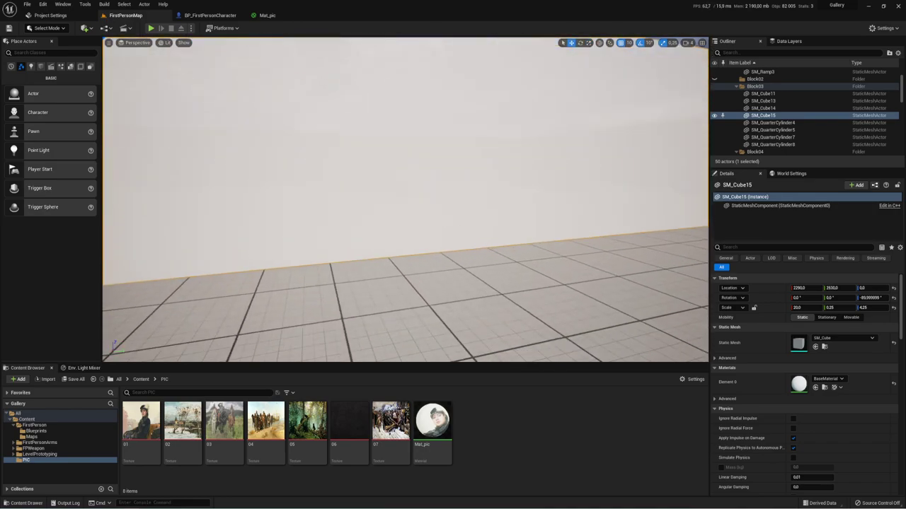
click(541, 206)
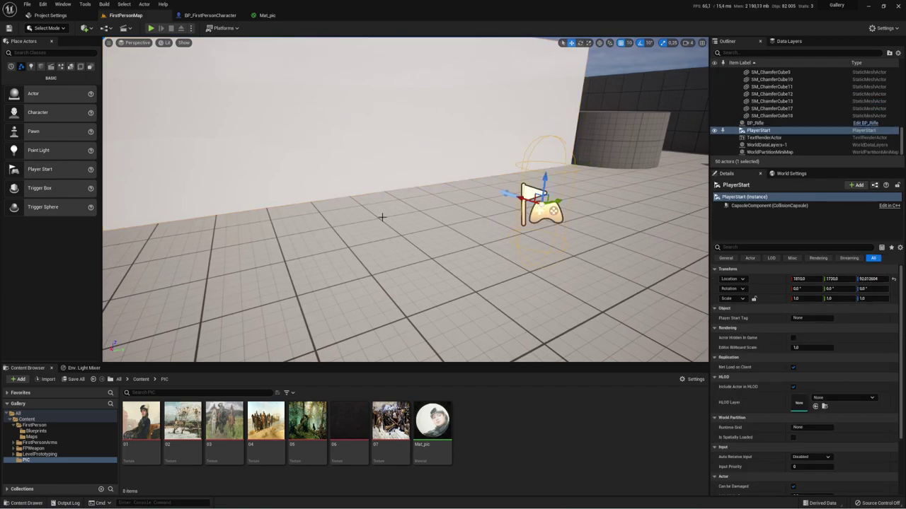
click(211, 15)
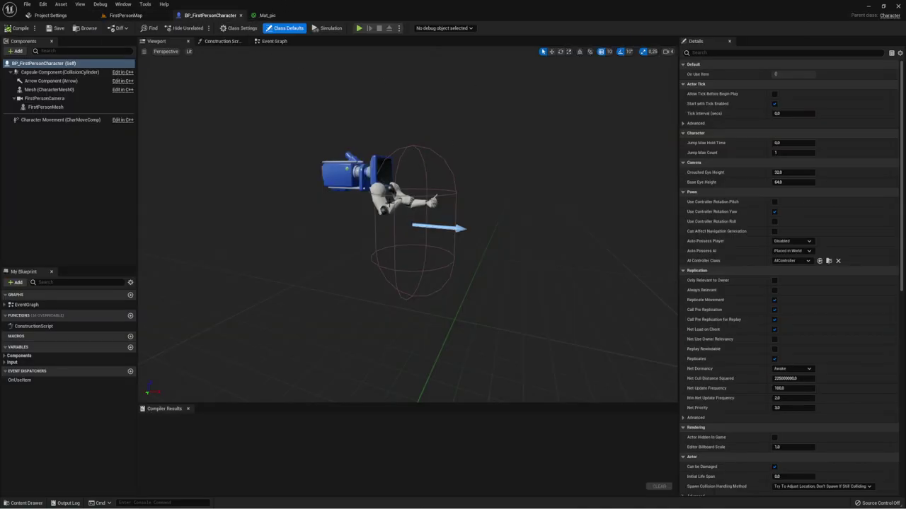
Delete the FirstPersonMesh arms component, then check the Mesh and FirstPersonCamera components
click(385, 206)
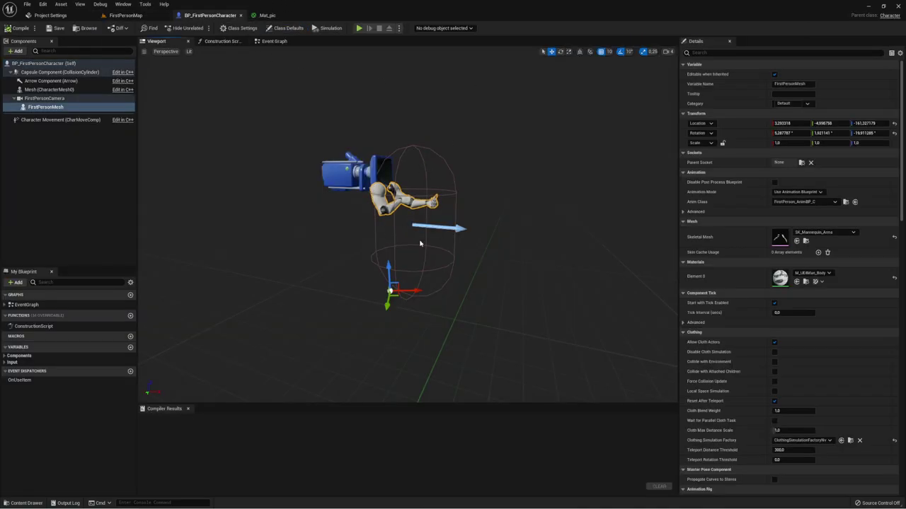
key(Delete)
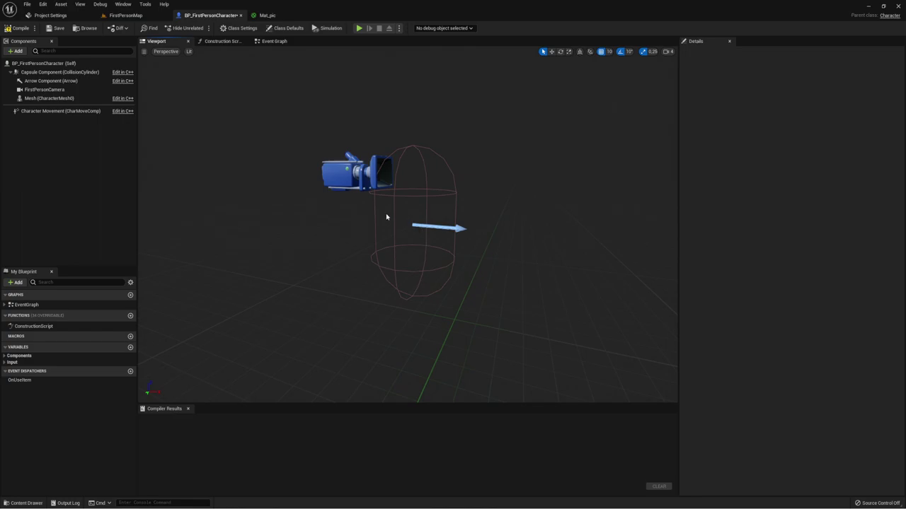
click(45, 98)
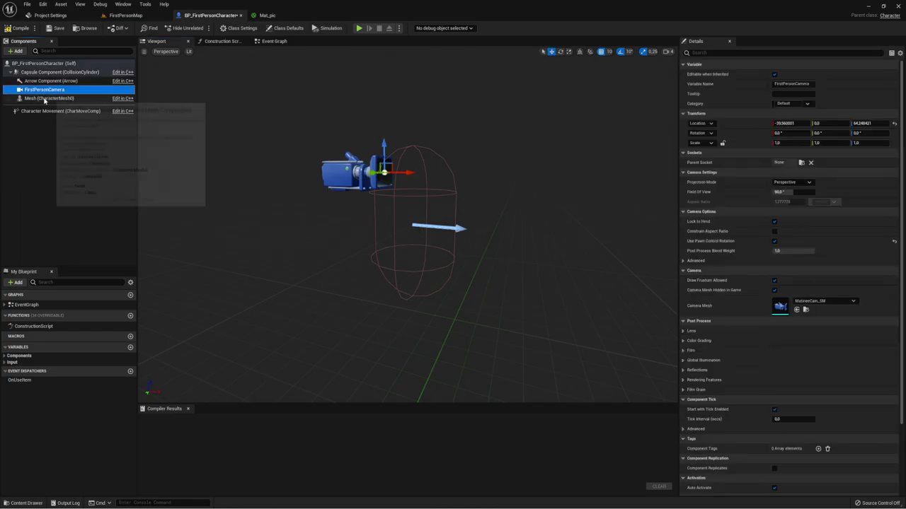
click(37, 90)
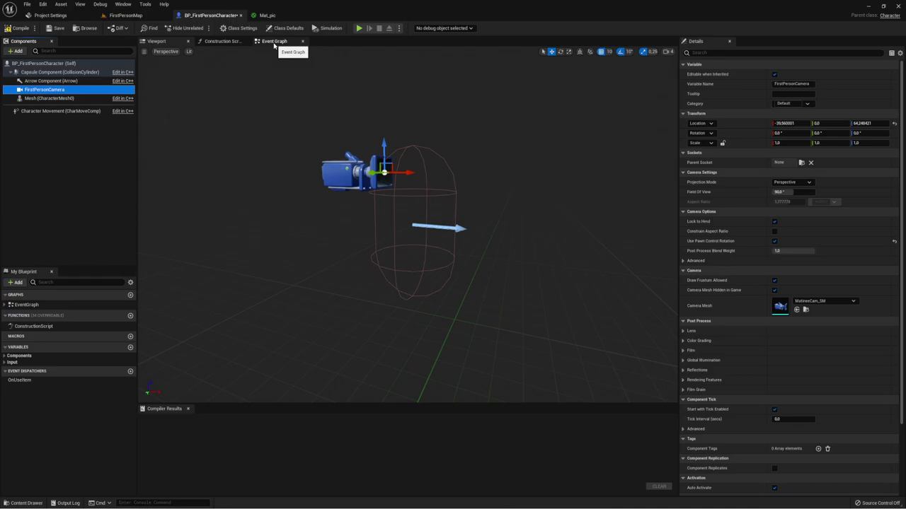
In the Event Graph, delete all the Primary Action Input nodes
click(274, 42)
scroll(388, 169, up, 3)
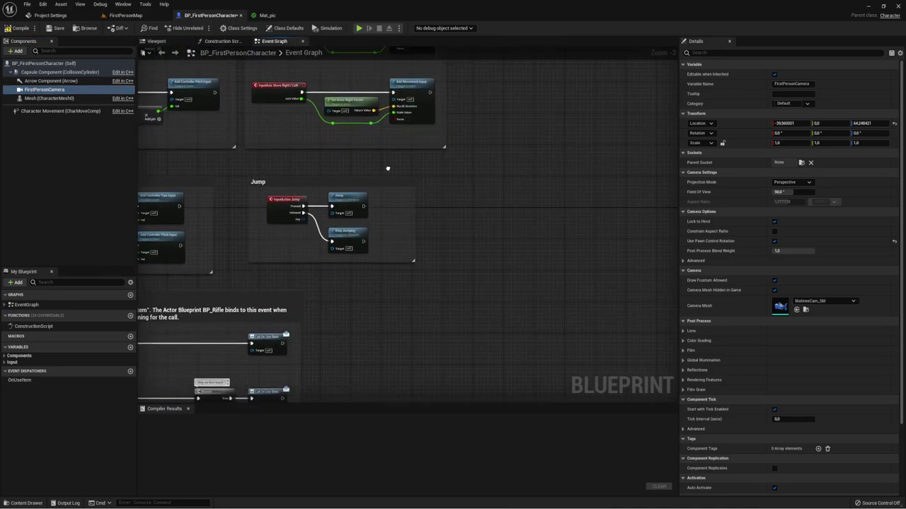
scroll(388, 169, down, 3)
scroll(477, 153, up, 3)
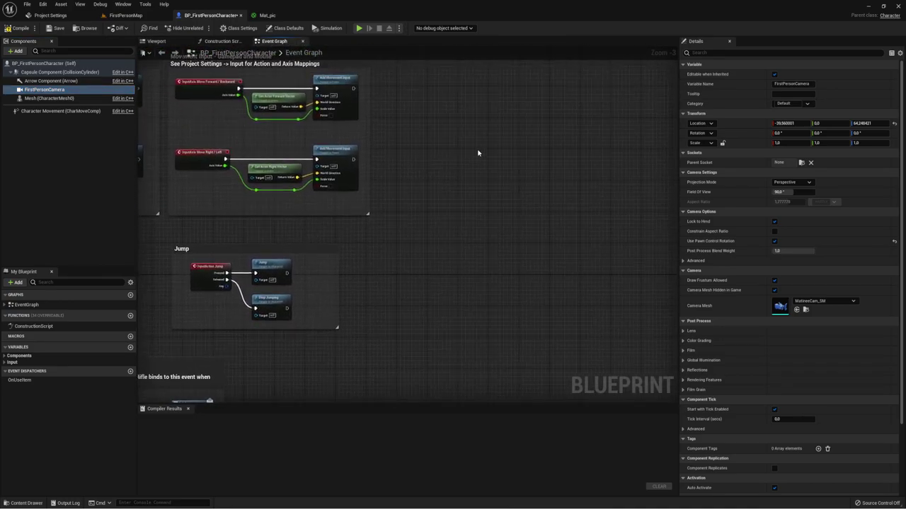
scroll(392, 218, down, 3)
scroll(367, 251, up, 3)
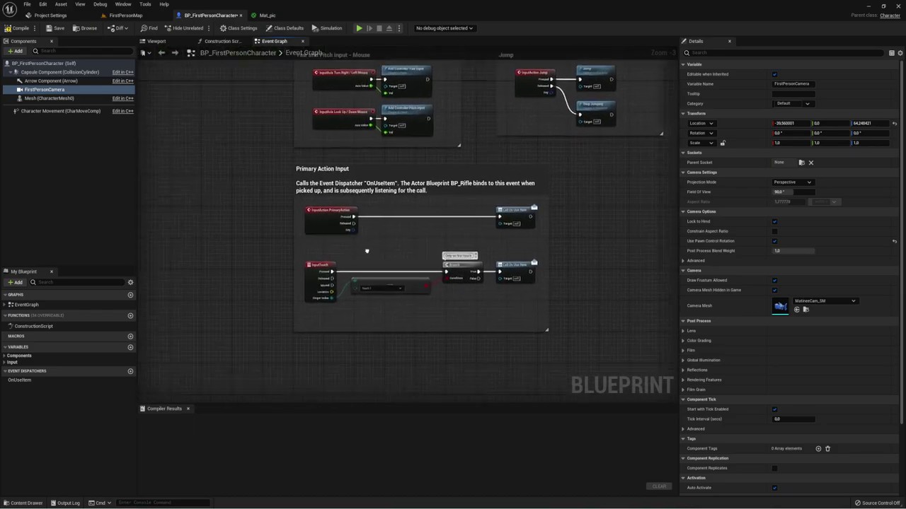
scroll(367, 251, up, 3)
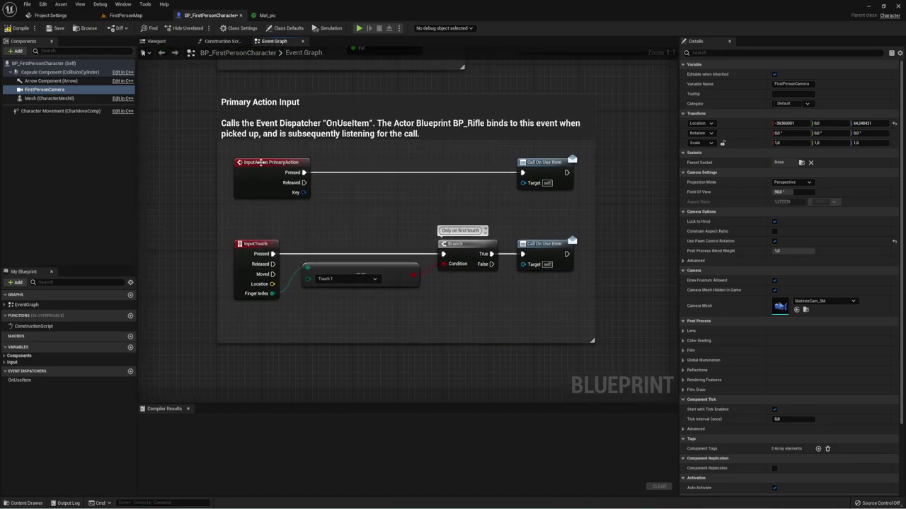
drag(234, 145, 555, 314)
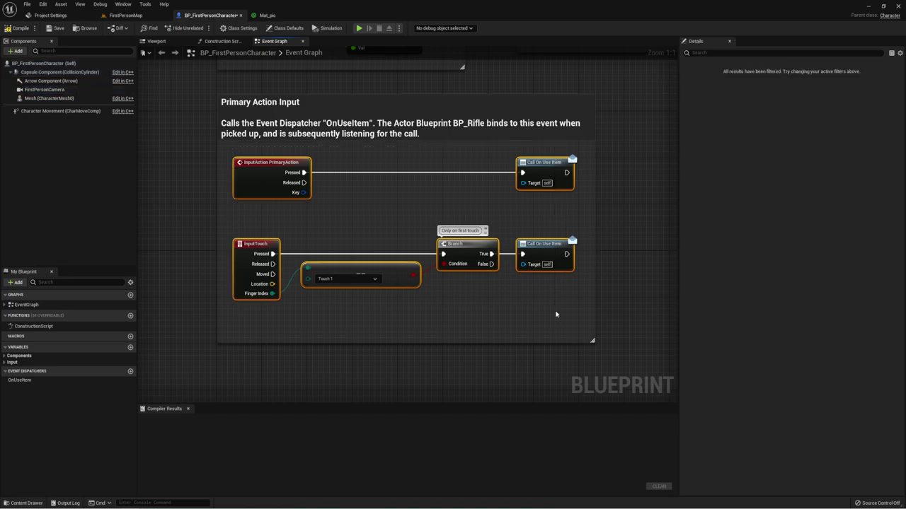
key(Delete)
Delete the leftover empty Primary Action comment box
scroll(481, 245, down, 1)
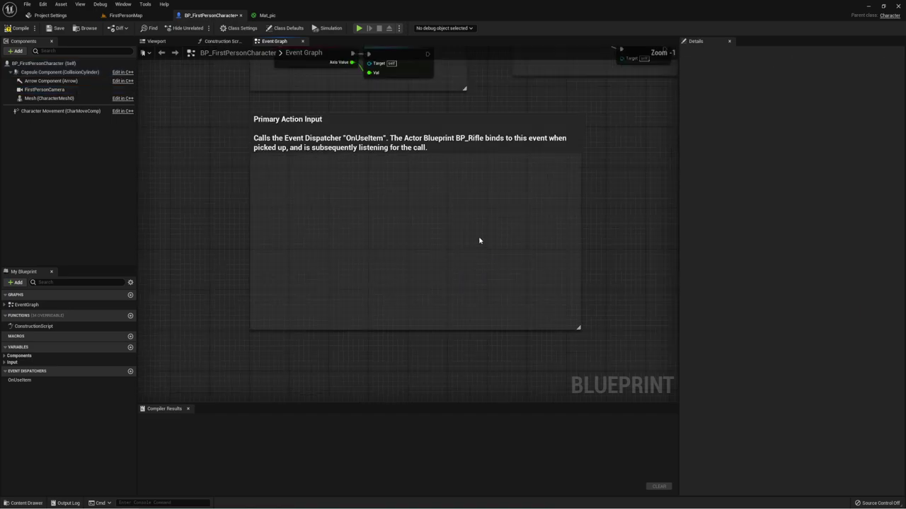
click(375, 126)
key(Delete)
scroll(477, 152, down, 6)
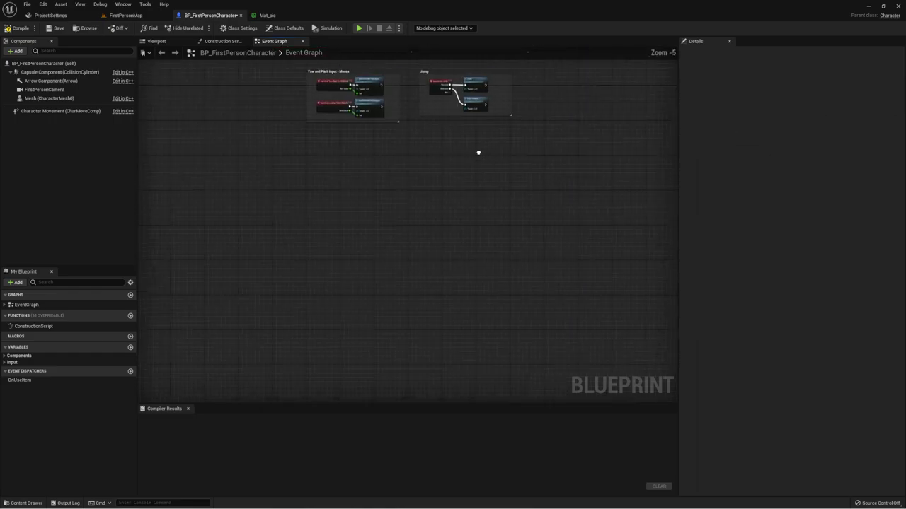
scroll(315, 260, up, 2)
scroll(425, 169, up, 3)
Place a Left Mouse Button input event node in the Event Graph
right_click(338, 141)
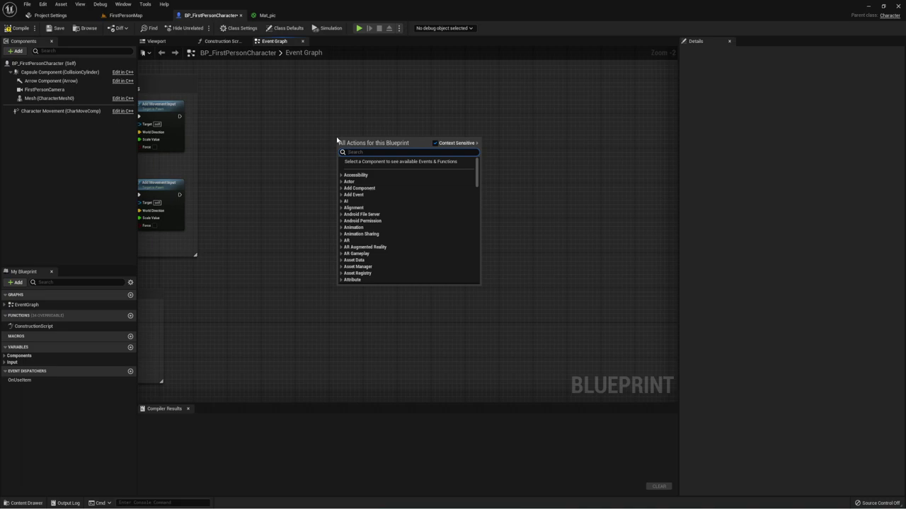
text(left)
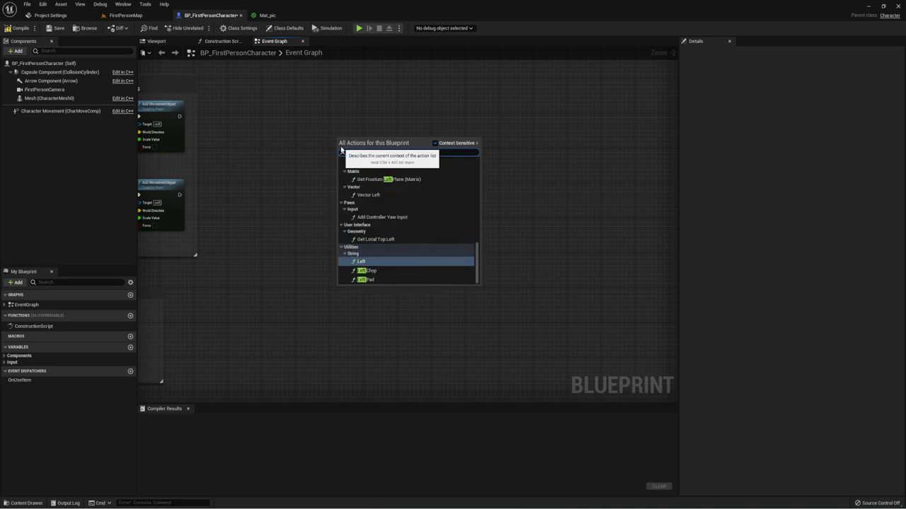
text( mou)
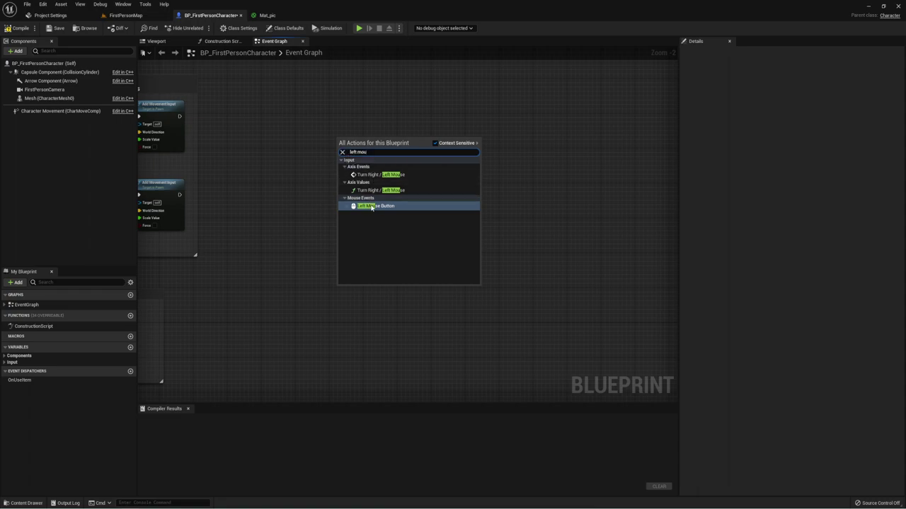
key(Return)
Add a Right Mouse Button event node below it and arrange both mouse event nodes
right_drag(387, 153, 344, 218)
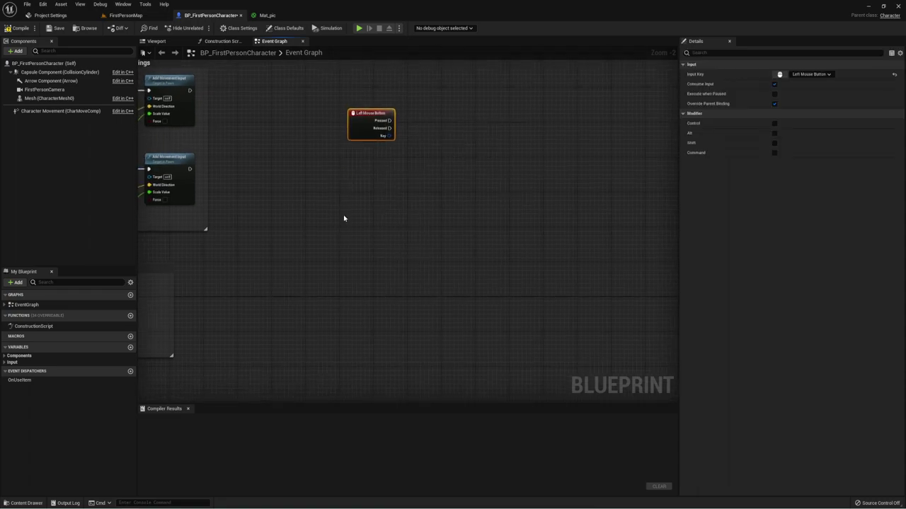
right_click(344, 219)
text(ri)
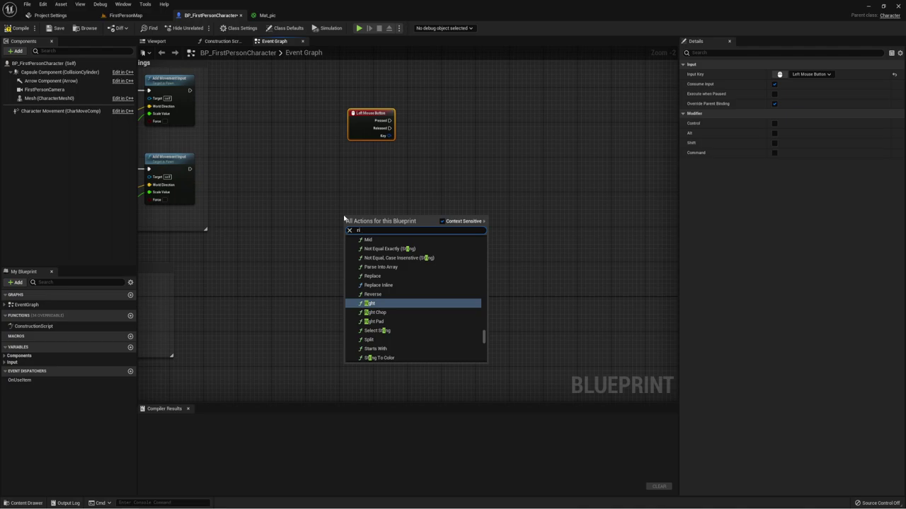
text(gh)
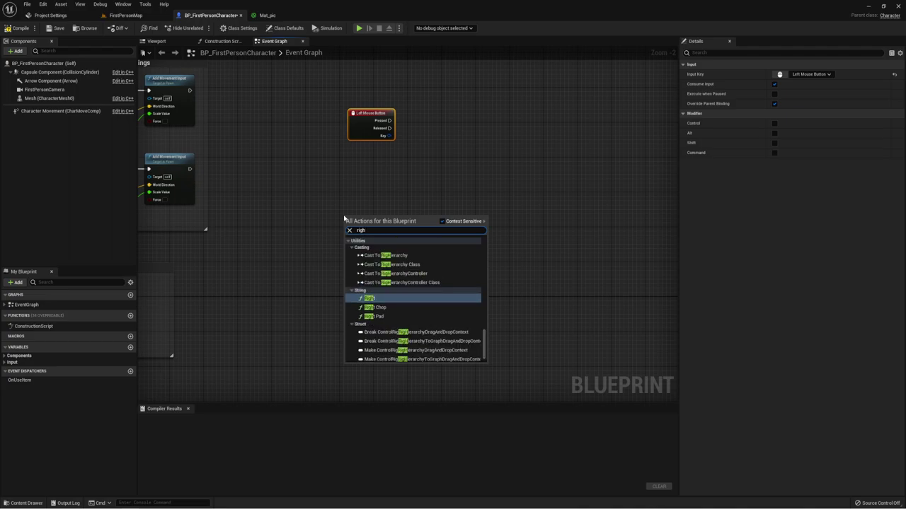
text(t)
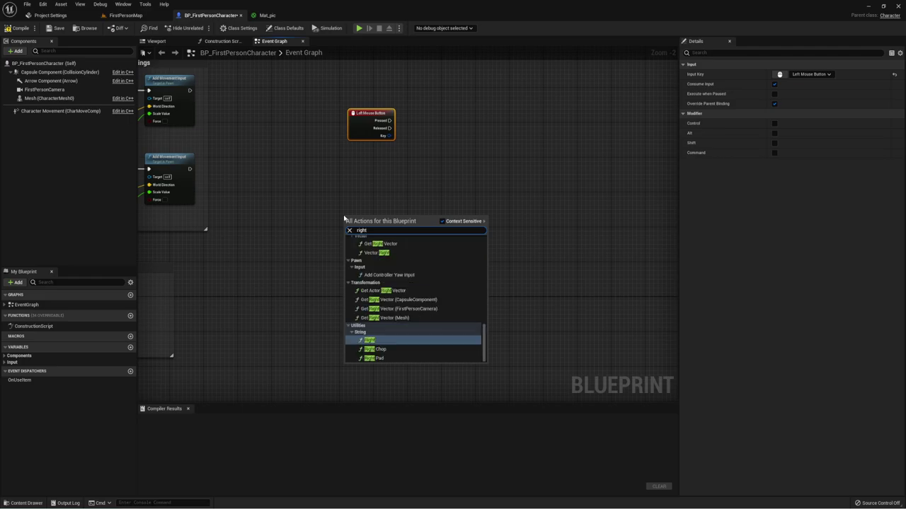
text( mou)
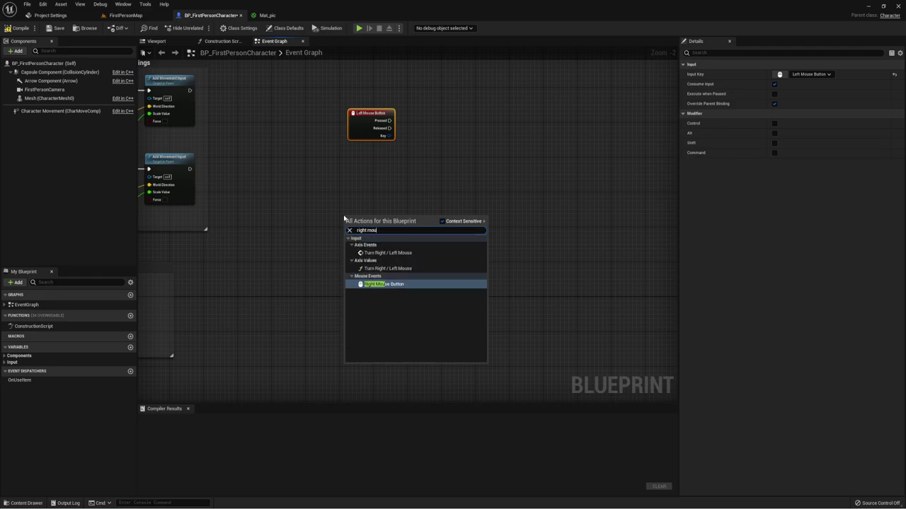
click(383, 284)
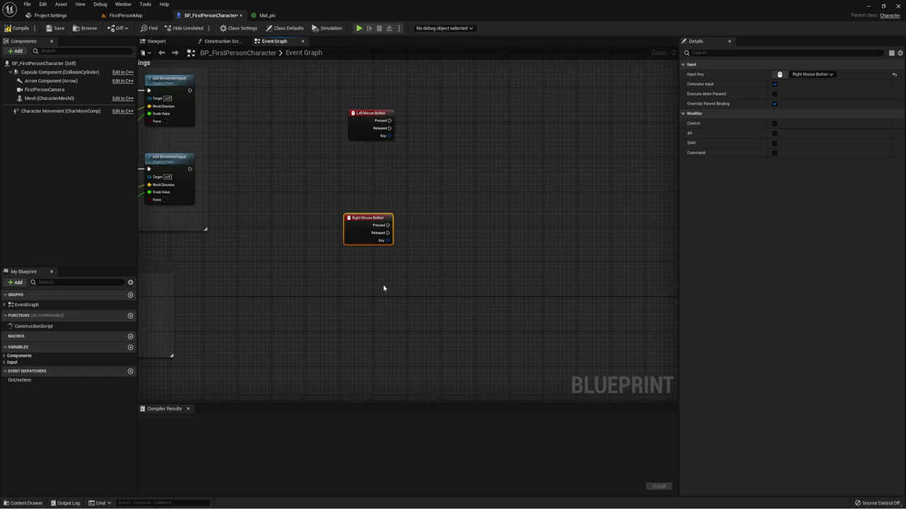
right_drag(383, 287, 381, 241)
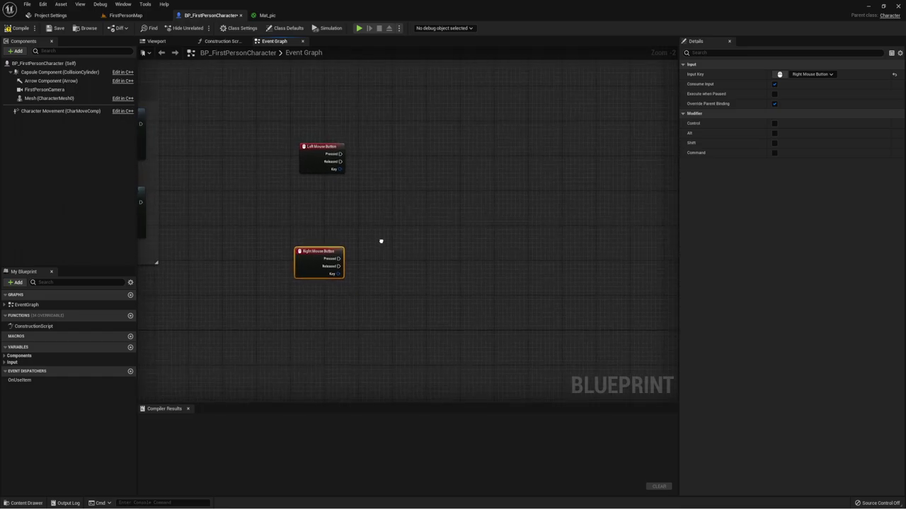
scroll(380, 241, up, 2)
click(269, 146)
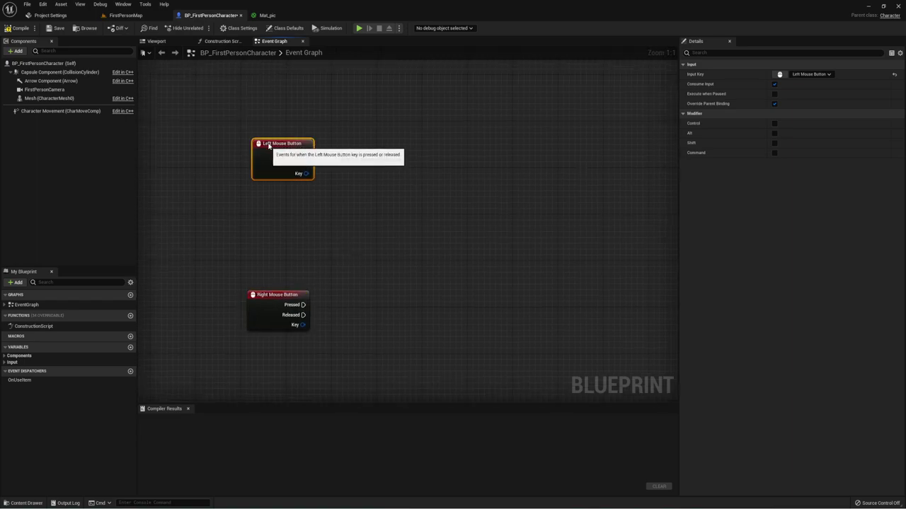
drag(269, 146, 258, 128)
drag(268, 301, 262, 320)
right_drag(335, 230, 335, 239)
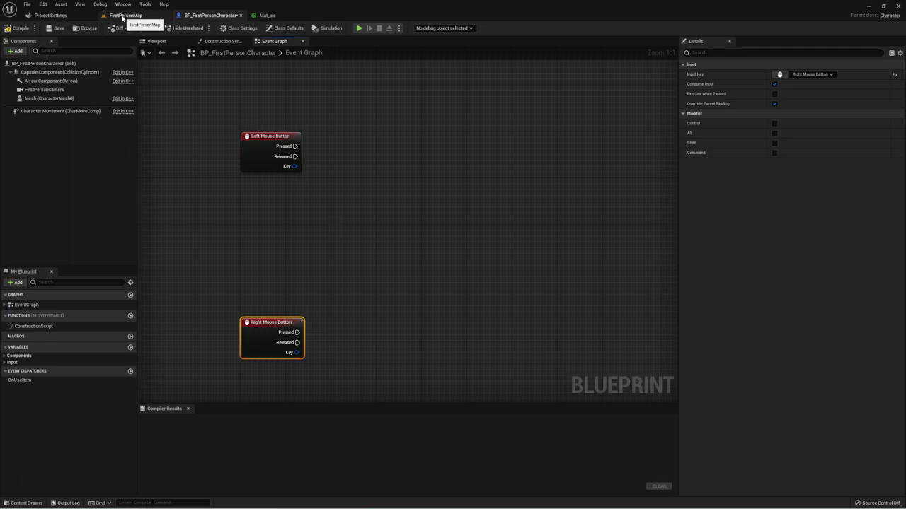
Create a new Blueprint Interface asset in the Content folder and start naming it
click(127, 16)
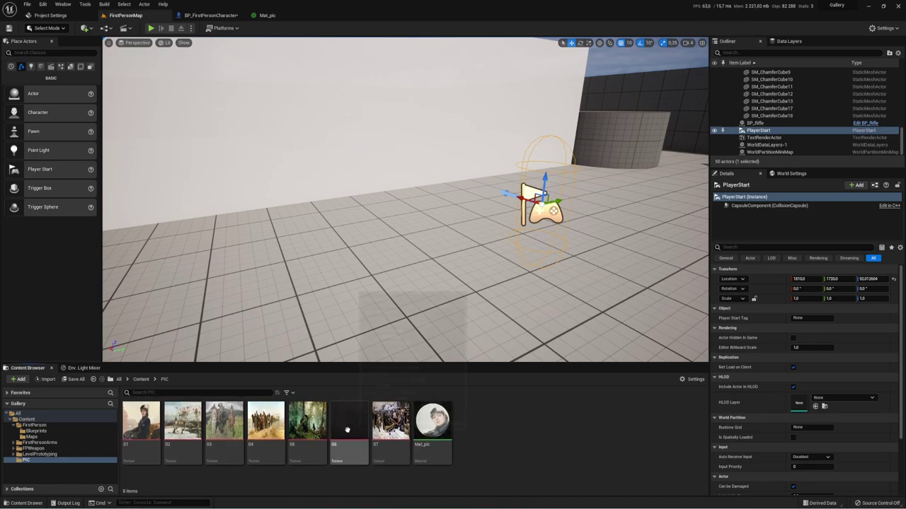
key(alt+Left)
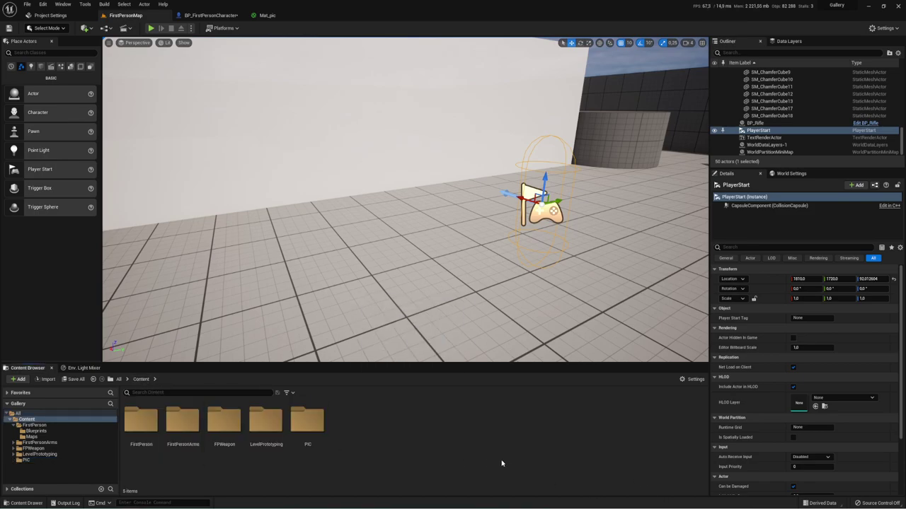
right_click(368, 420)
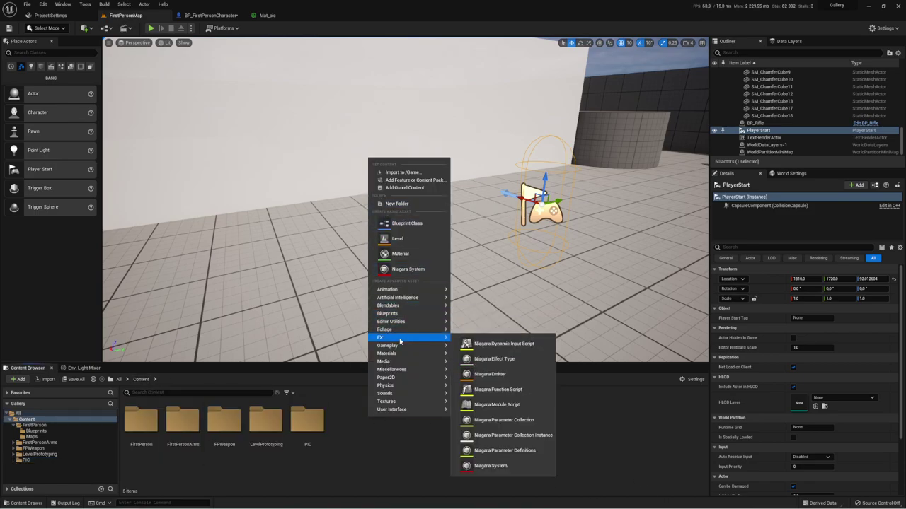
mouse_move(407, 314)
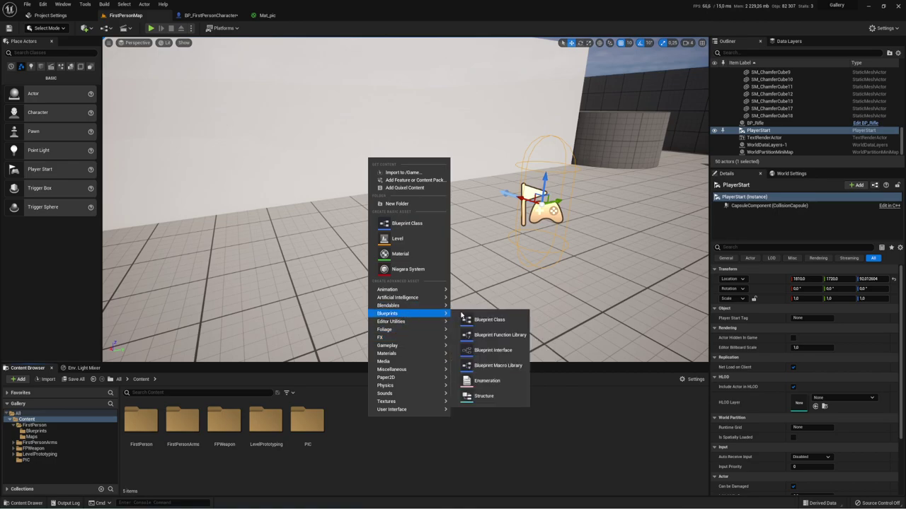
click(494, 351)
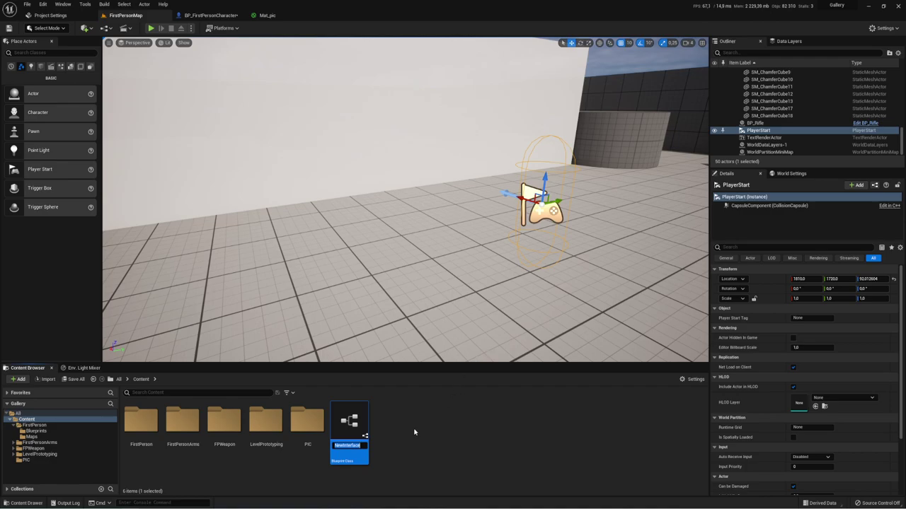
text(BPI_Pic)
Name the interface BPI_Pic with a function Open and a second function Close
key(Return)
text(Open)
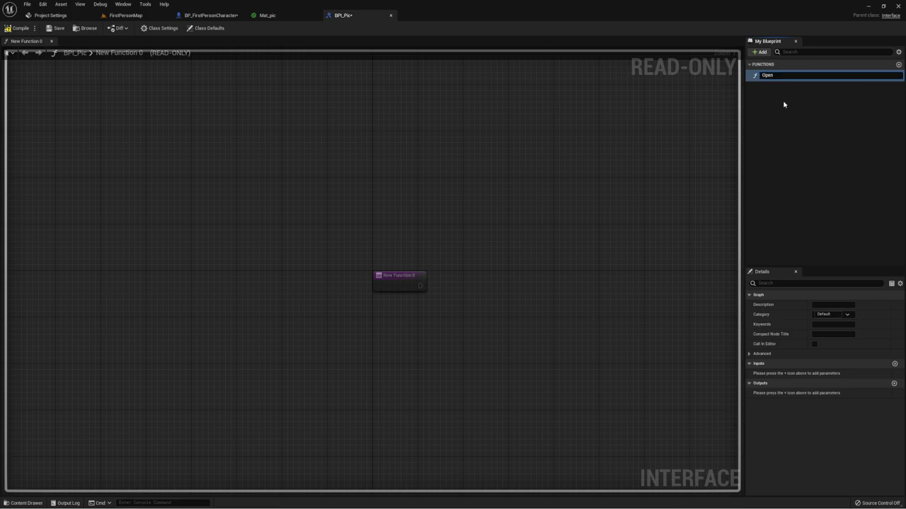
key(Return)
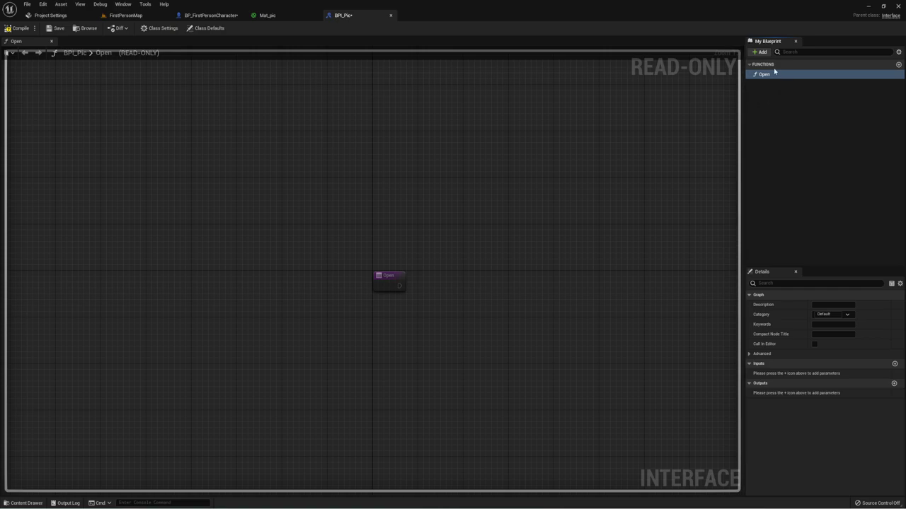
click(759, 52)
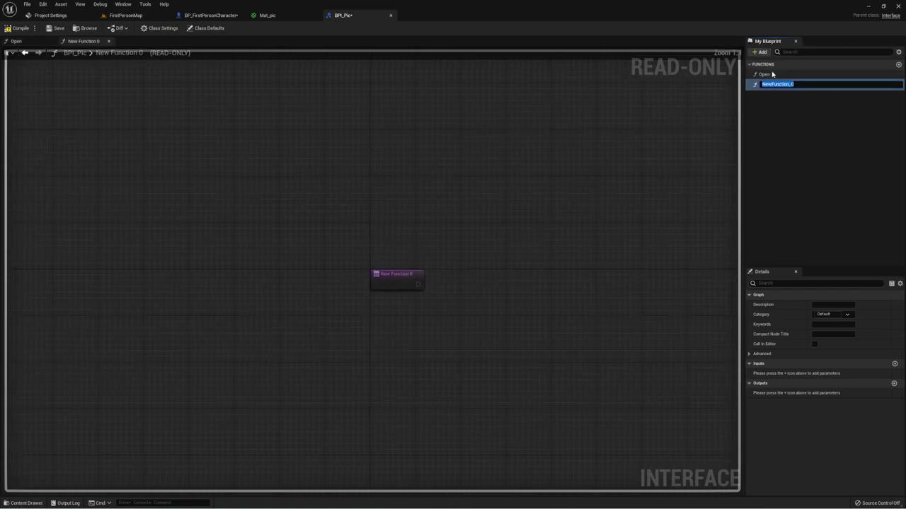
text(Close)
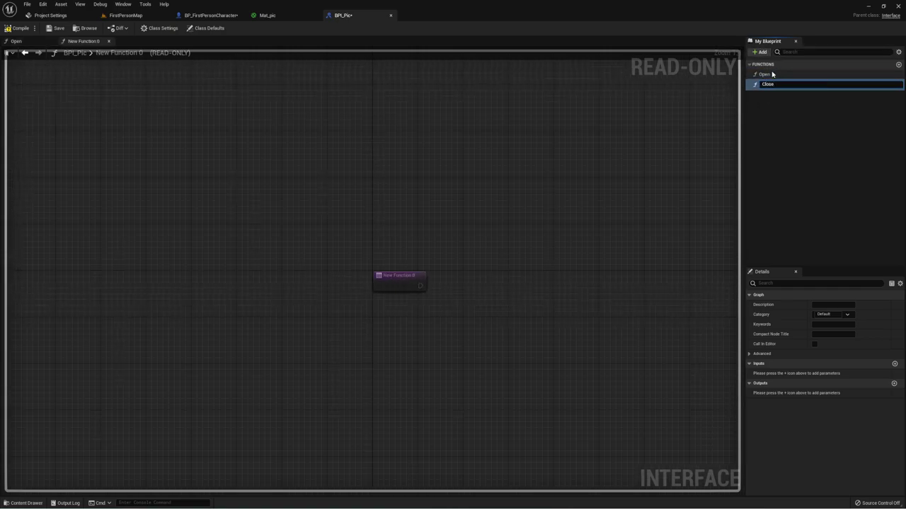
key(Return)
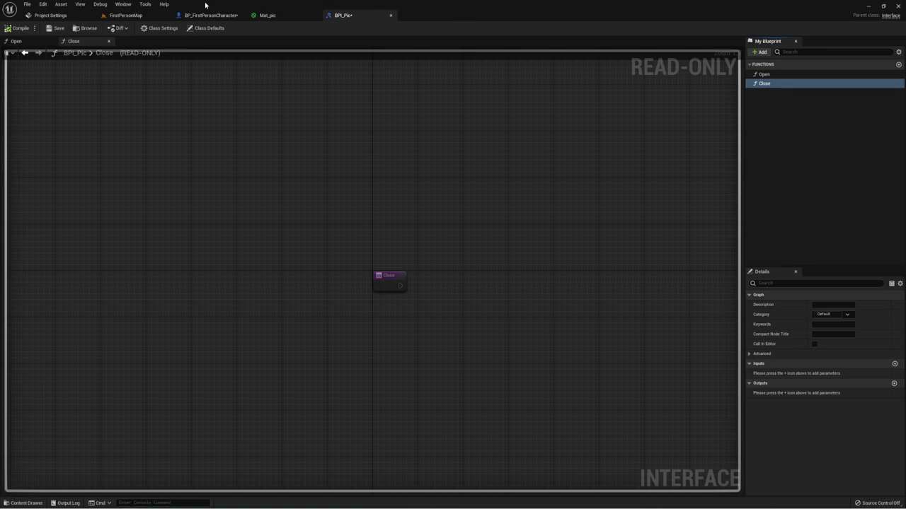
Close BPI_Pic and wire Mat_pic's Multiply output into Emissive Color
click(390, 16)
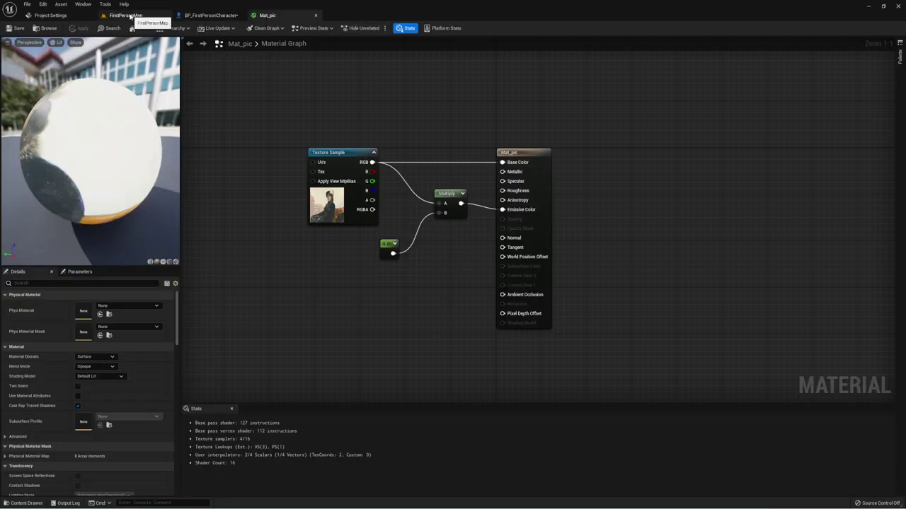
mouse_move(417, 120)
right_down()
mouse_move(442, 107)
mouse_move(407, 119)
mouse_move(396, 137)
right_up()
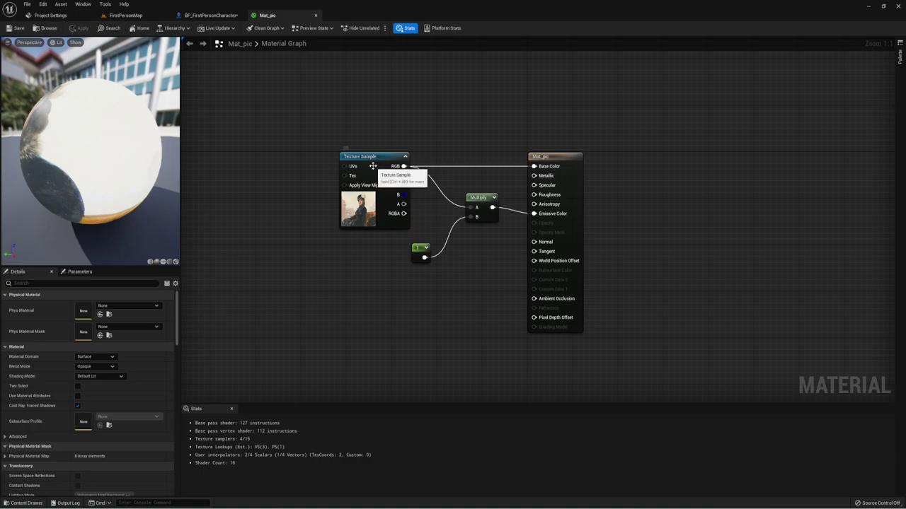
drag(493, 208, 533, 213)
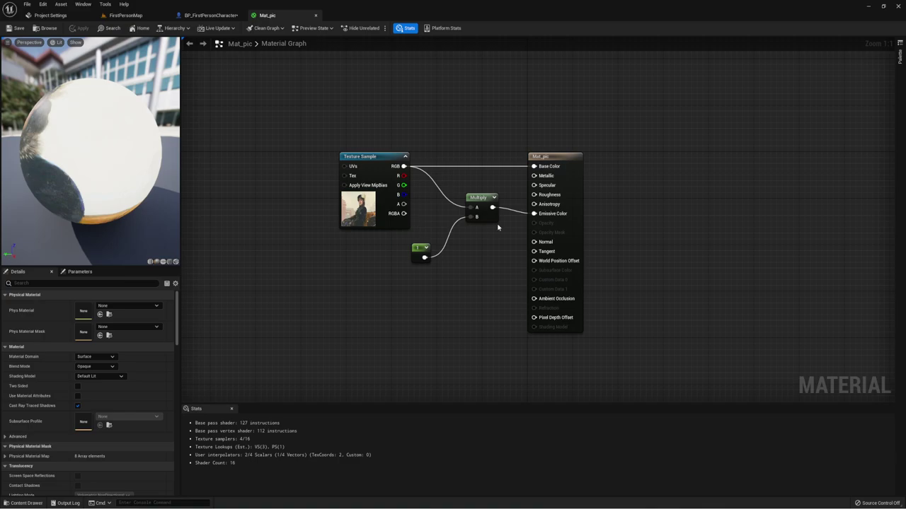
right_click(371, 161)
click(322, 131)
drag(325, 138, 407, 224)
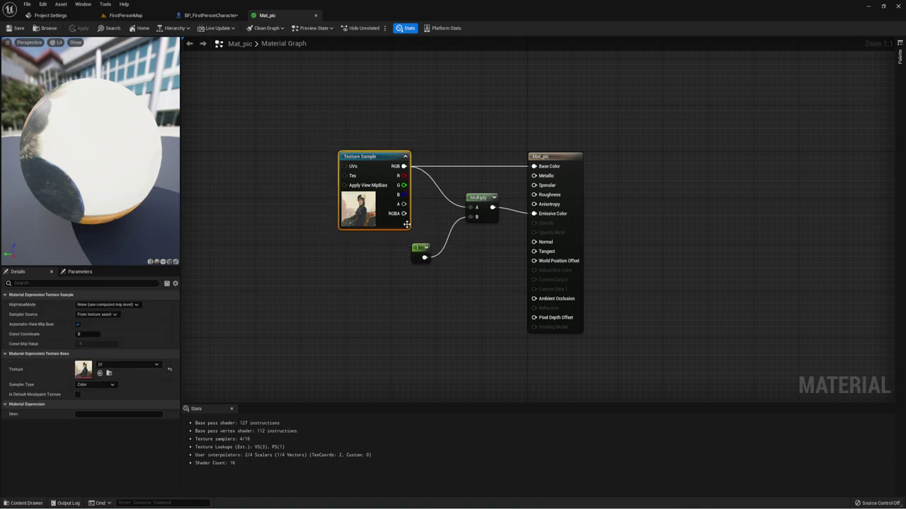
Convert the Texture Sample into a parameter named texture and set the multiplier constant to 1.2
right_click(382, 162)
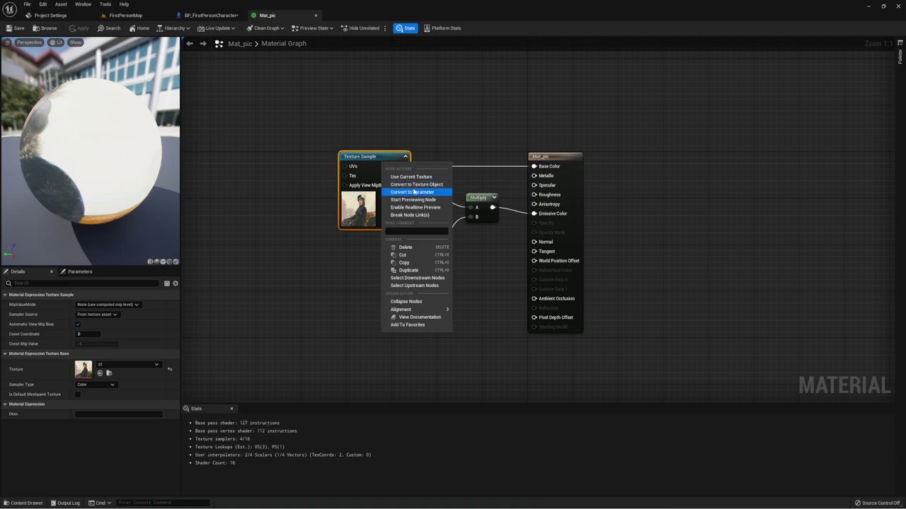
click(413, 193)
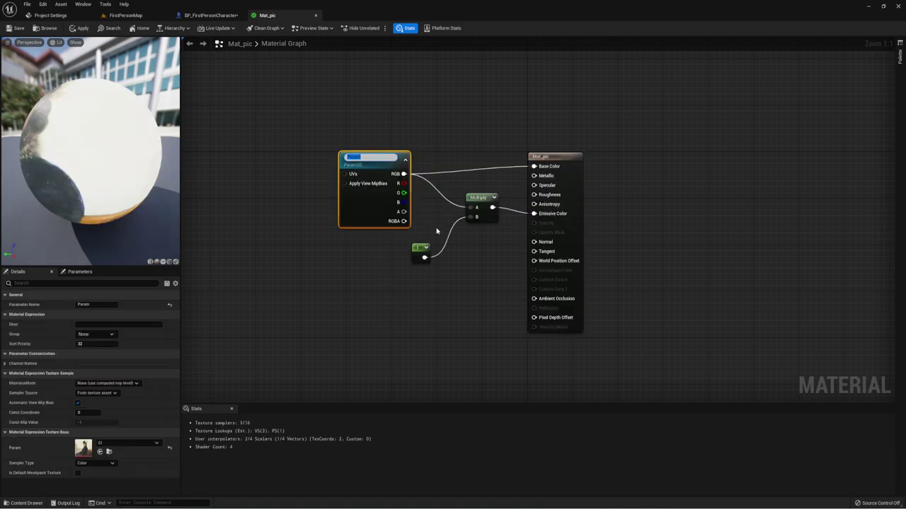
text(In)
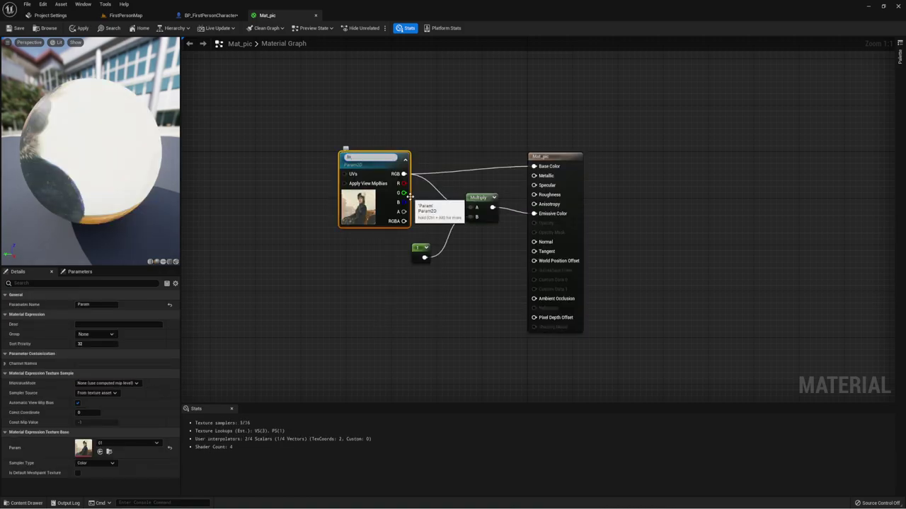
key(Return)
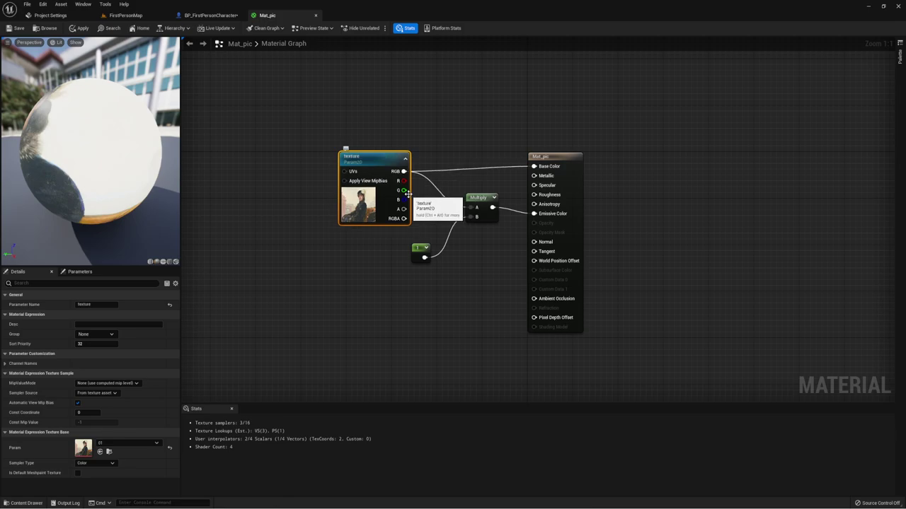
drag(382, 173, 384, 169)
text(1.2)
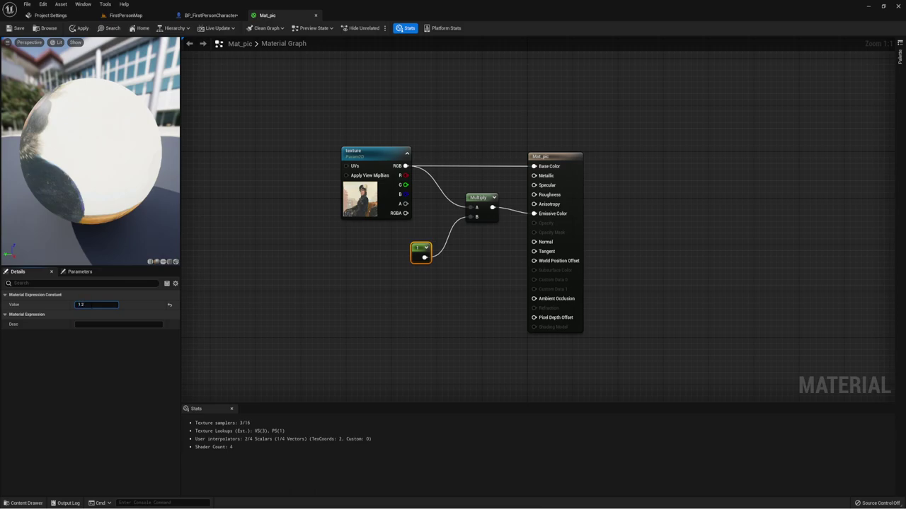
key(Return)
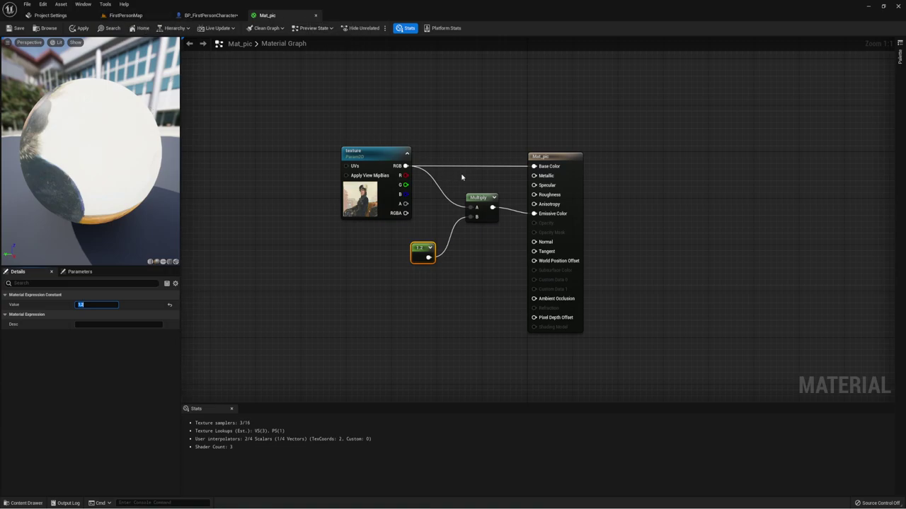
text(1)
Add a constant wired into Specular with value 0.3, previewing the material on a cube
click(497, 188)
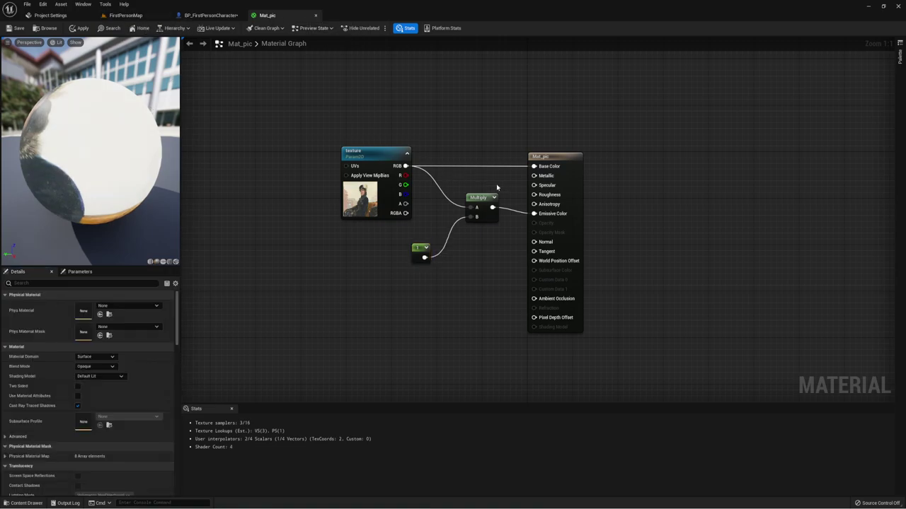
click(477, 172)
mouse_move(491, 184)
mouse_down()
mouse_move(511, 194)
mouse_move(533, 185)
mouse_up()
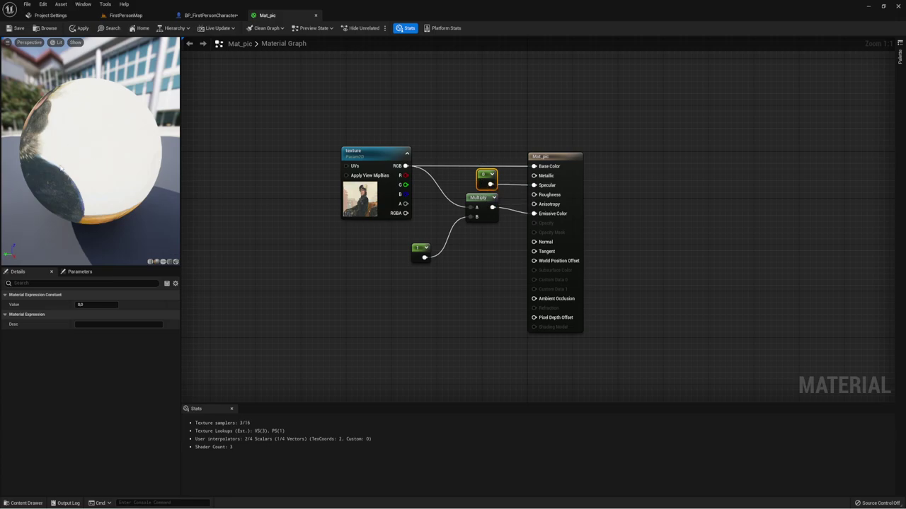
click(170, 262)
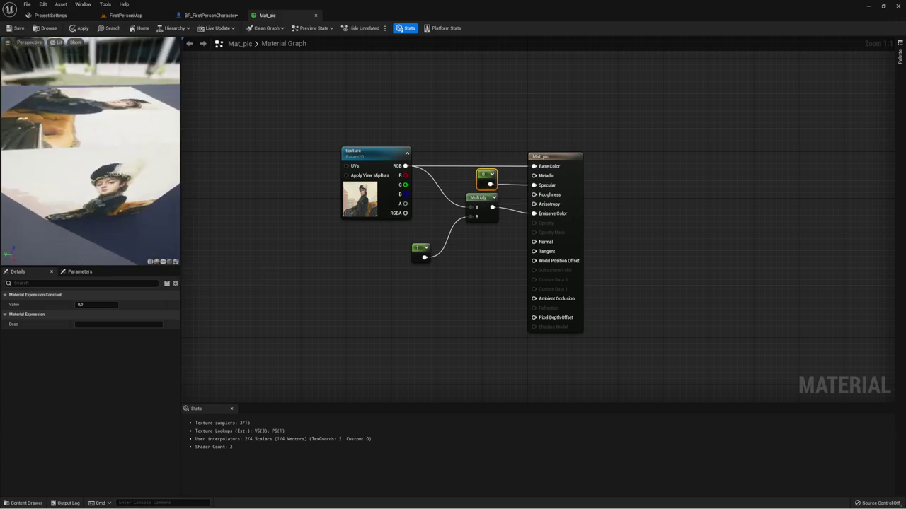
mouse_move(90, 150)
mouse_down()
mouse_move(113, 151)
mouse_move(118, 121)
mouse_up()
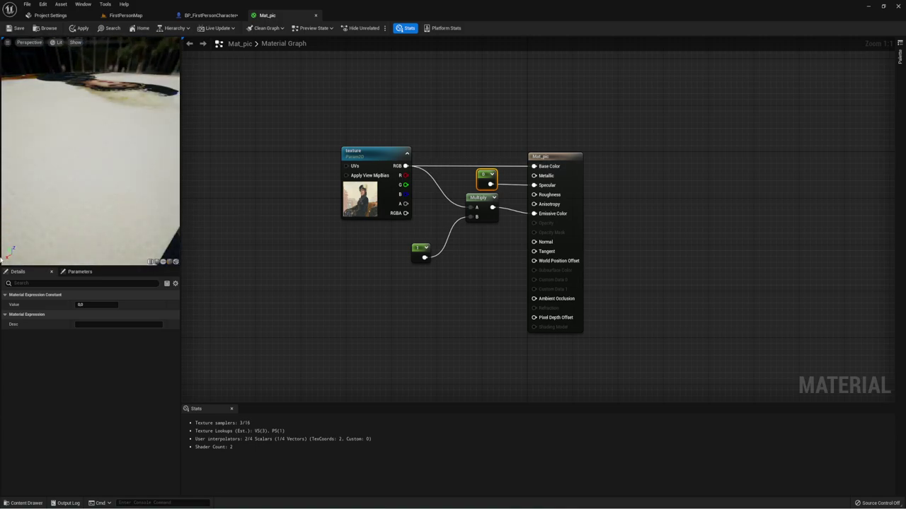
click(82, 305)
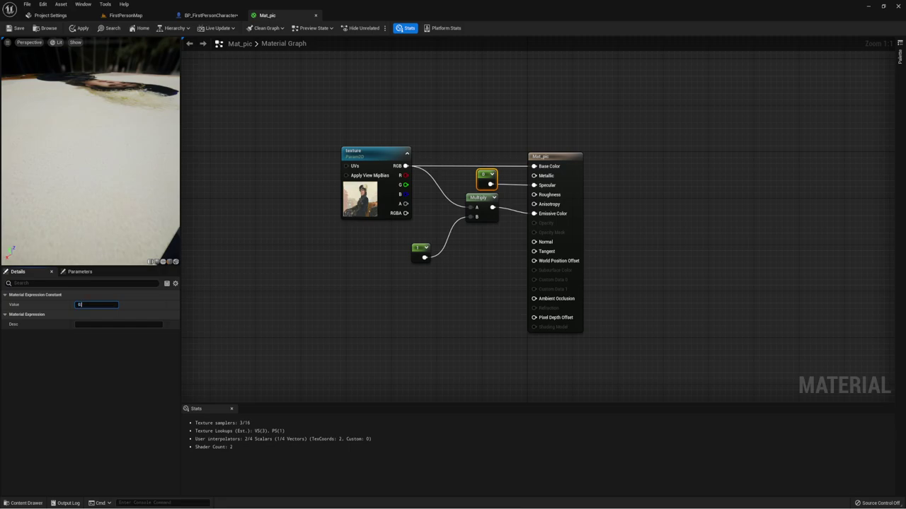
text(.1)
key(Return)
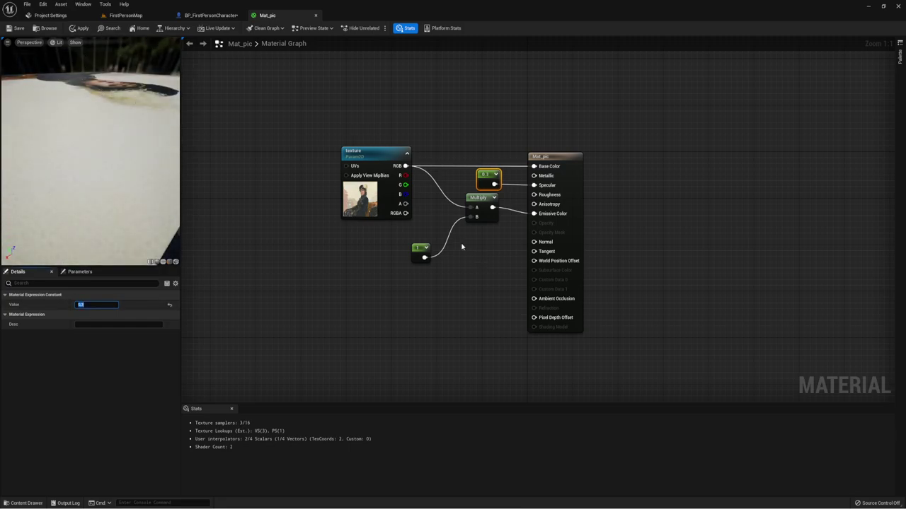
Confirm the multiplier constant at 1.2 and save Mat_pic
click(420, 249)
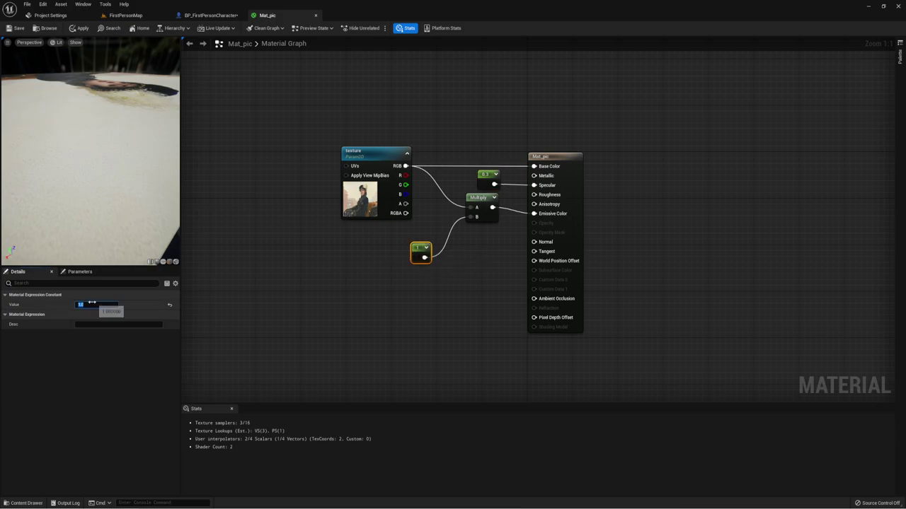
text(1.2)
key(Return)
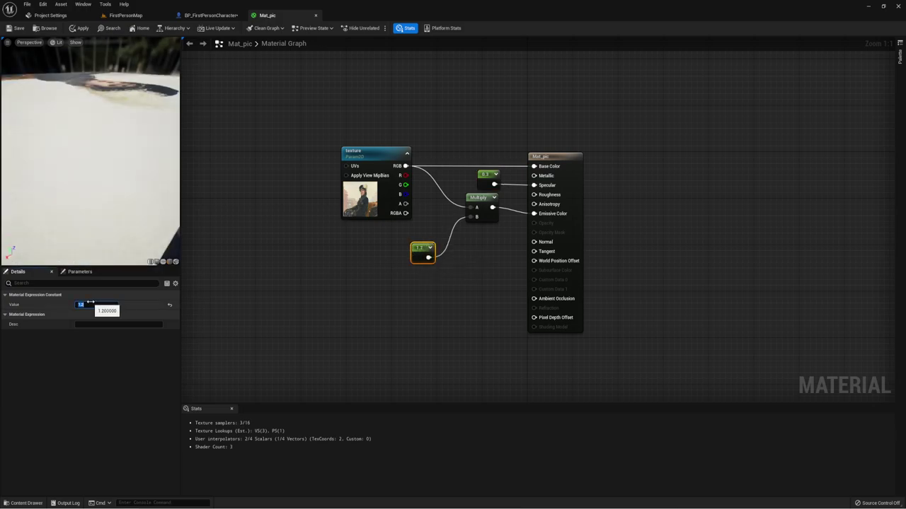
click(17, 28)
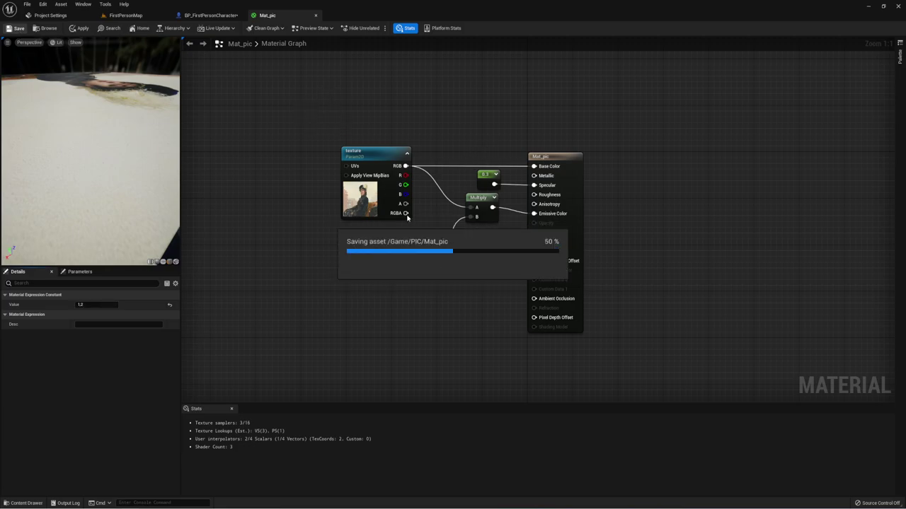
click(377, 158)
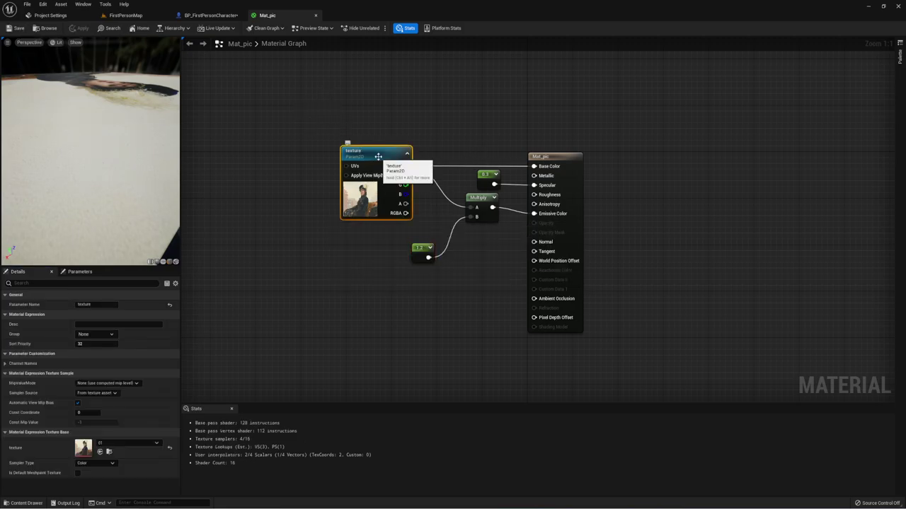
Close Mat_pic and, in the PIC folder, create Mat_pic_Inst and Mat_pic_Inst1
click(314, 14)
click(130, 16)
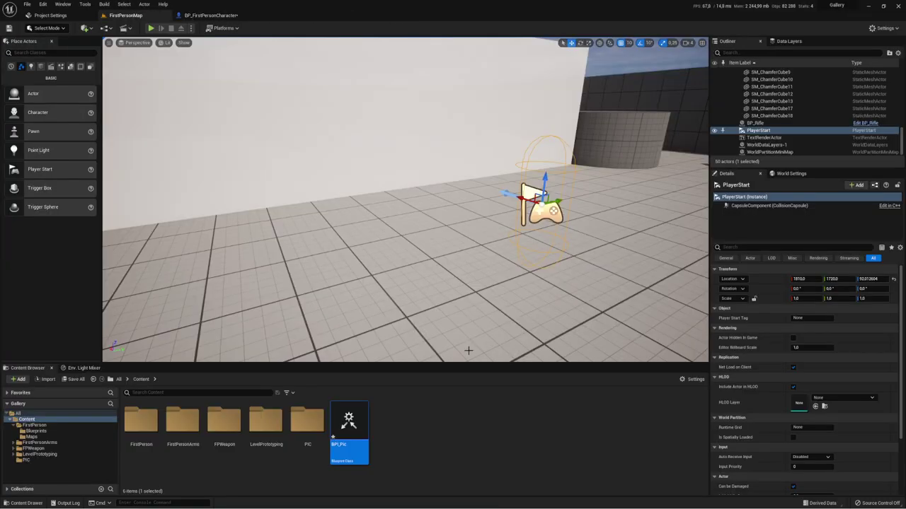
double_click(308, 421)
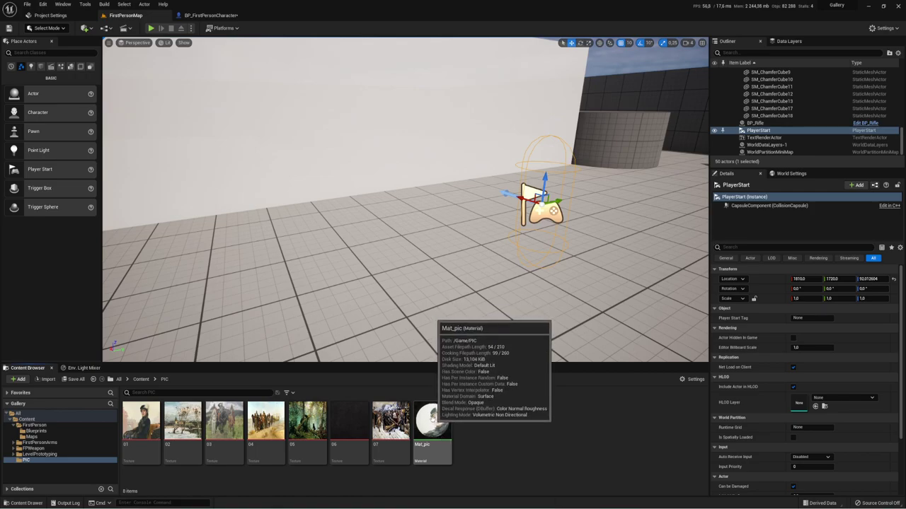
right_click(432, 419)
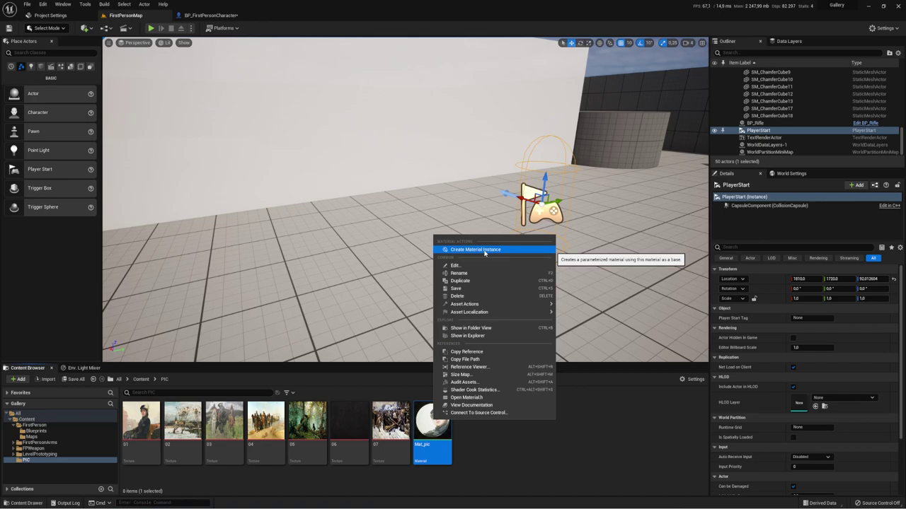
click(484, 252)
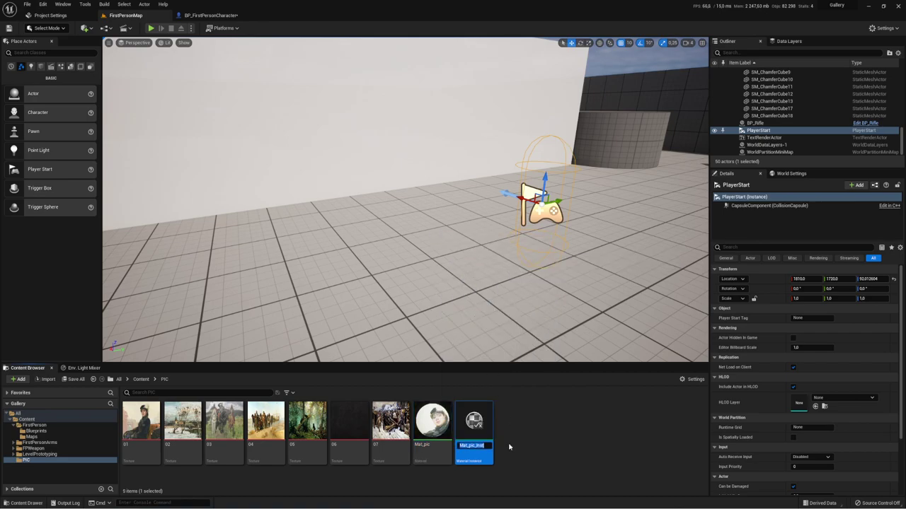
key(Return)
right_click(433, 421)
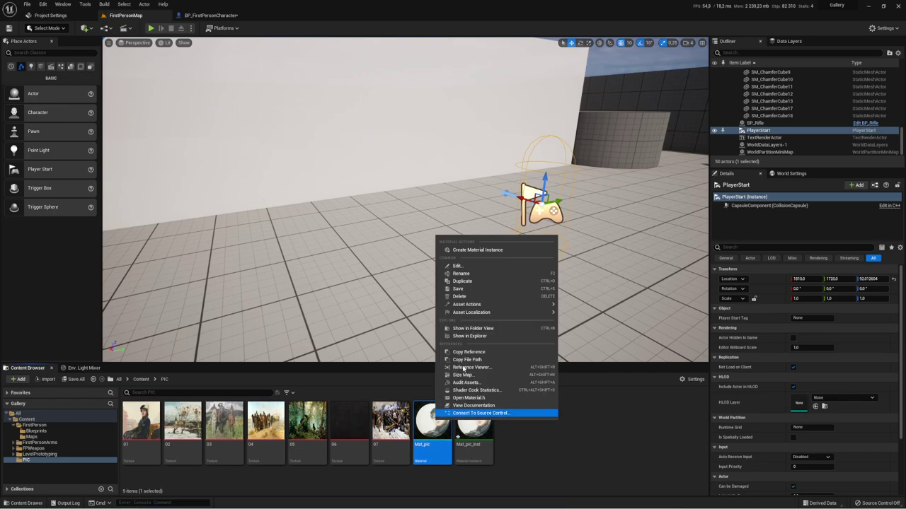
click(485, 250)
key(Return)
Create Mat_pic_Inst2 through Mat_pic_Inst6 from Mat_pic, then open Mat_pic_Inst
right_click(430, 419)
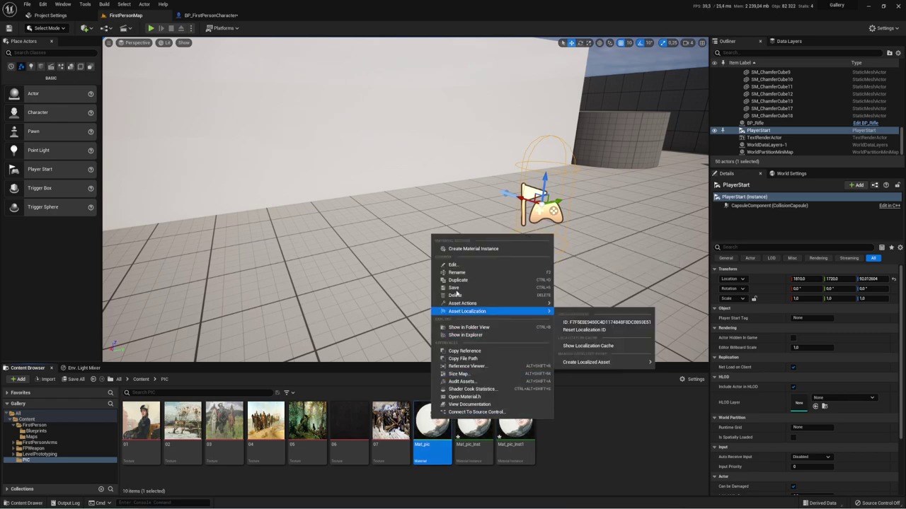
click(472, 249)
click(431, 422)
right_click(431, 422)
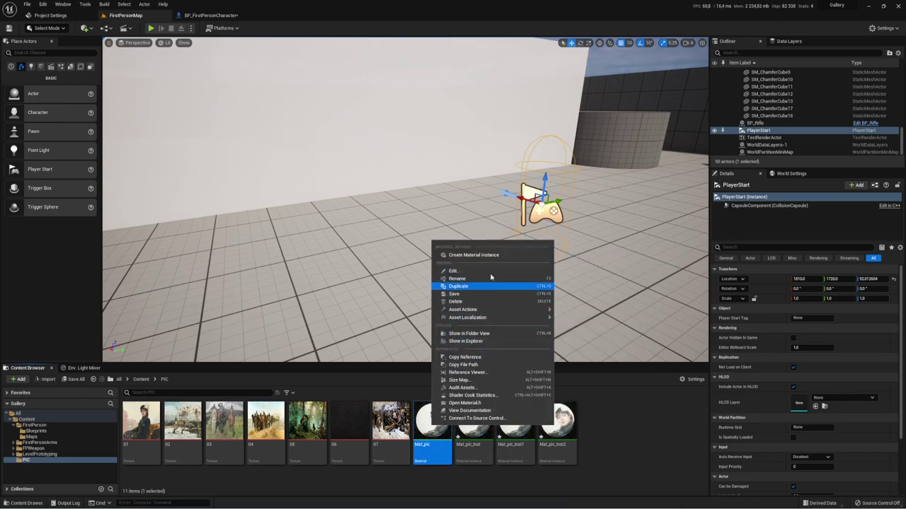
click(488, 254)
click(432, 421)
right_click(431, 421)
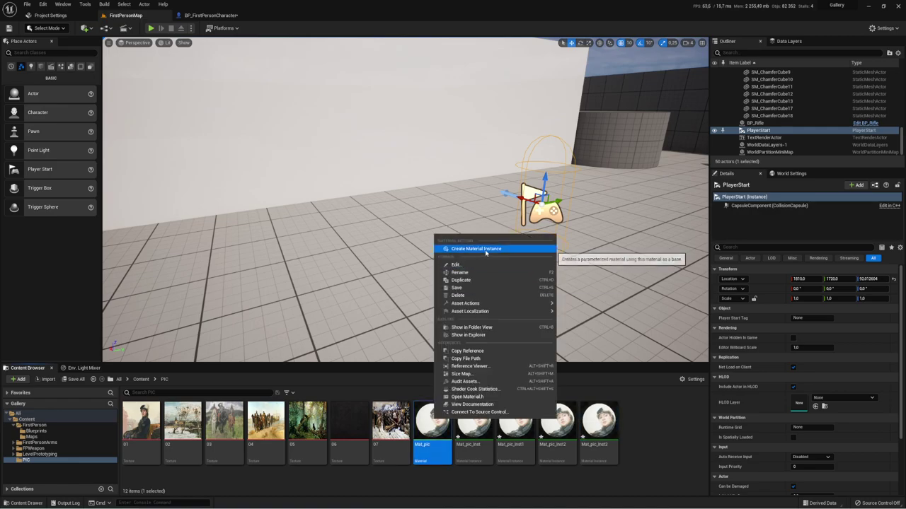
click(481, 249)
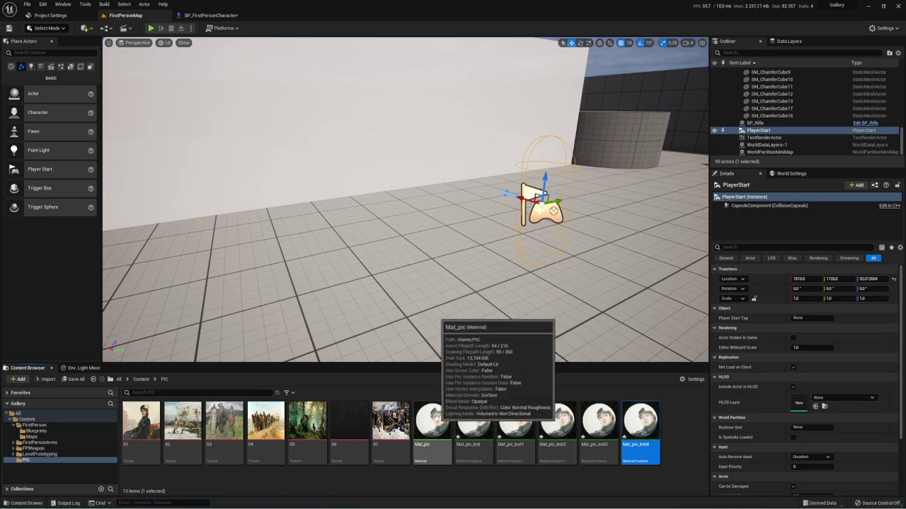
right_click(437, 423)
click(492, 248)
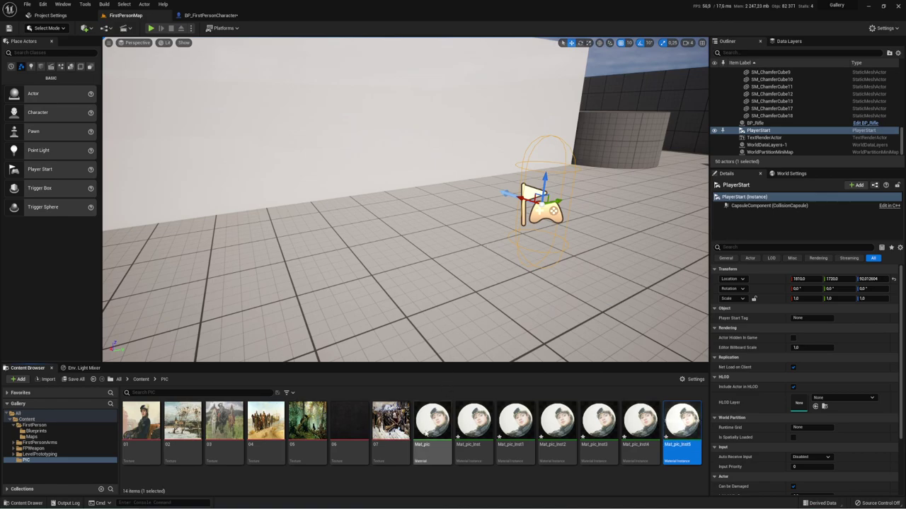
right_click(425, 423)
click(478, 261)
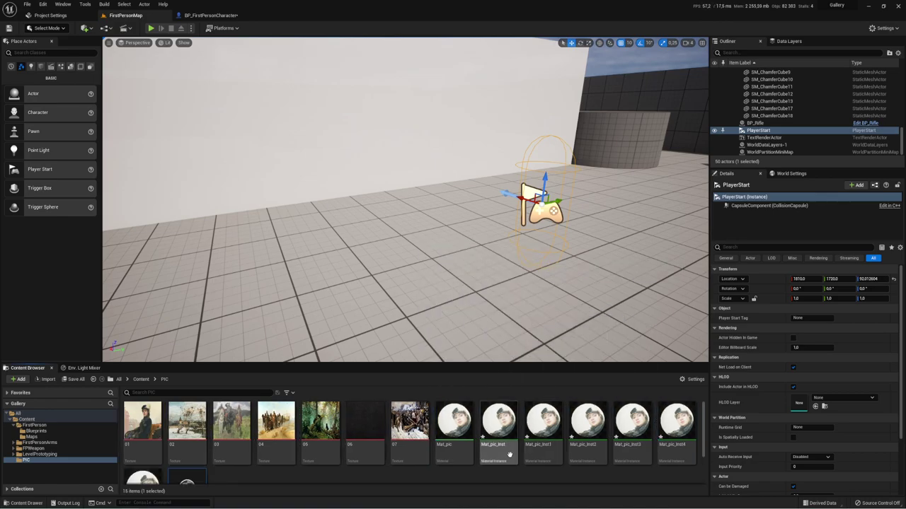
drag(508, 365, 508, 291)
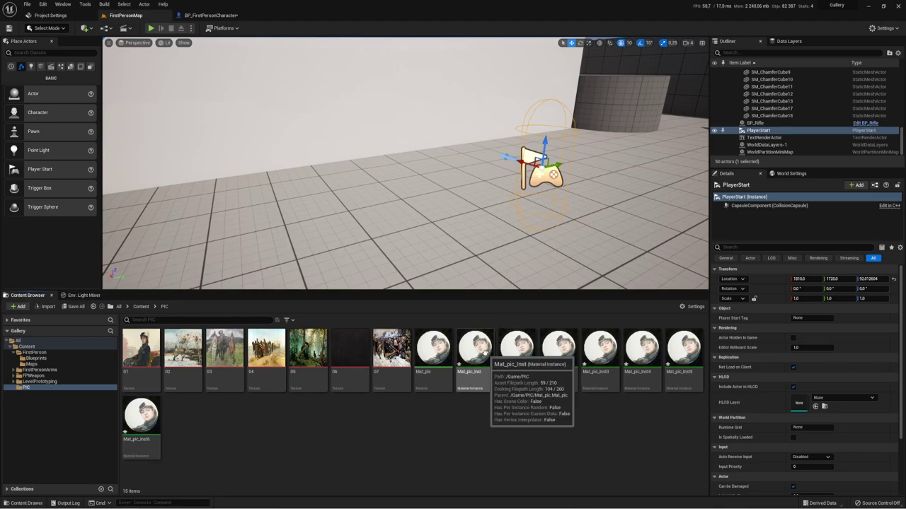
double_click(477, 347)
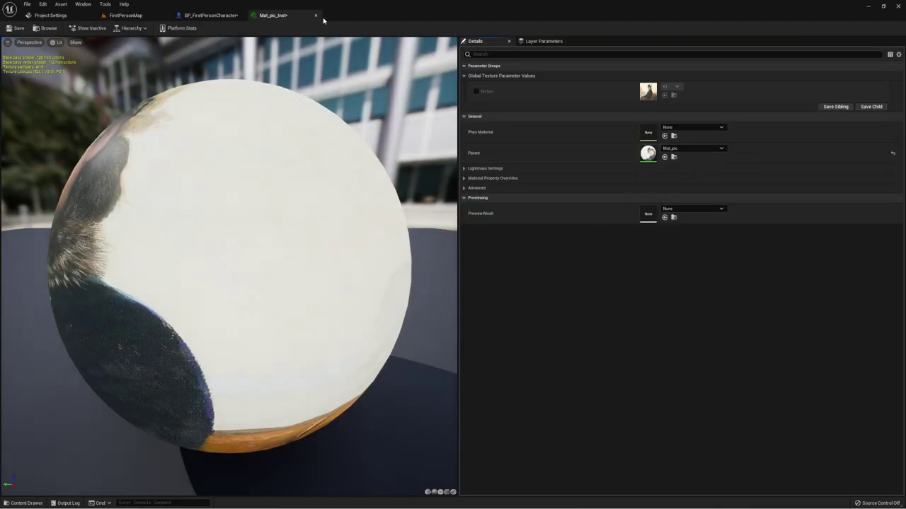
Assign texture 02 to Mat_pic_Inst1
click(316, 16)
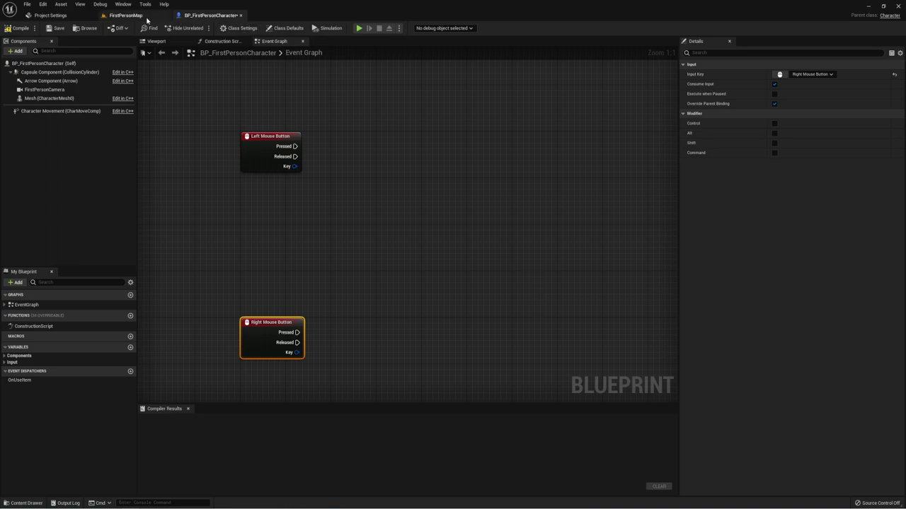
click(126, 15)
click(519, 347)
double_click(518, 347)
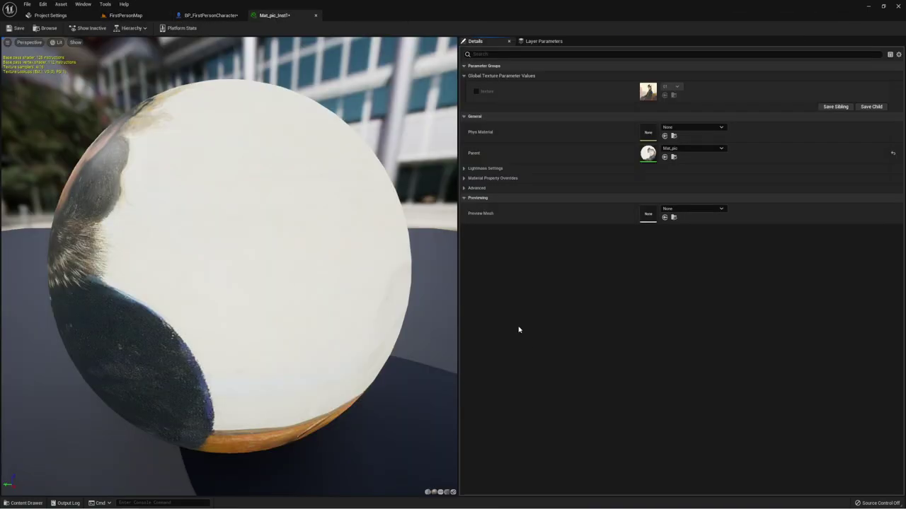
click(678, 86)
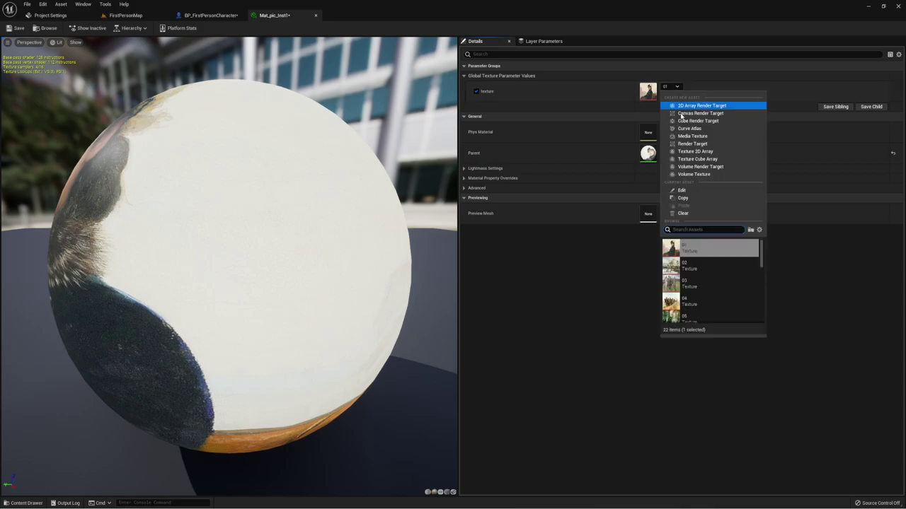
click(700, 266)
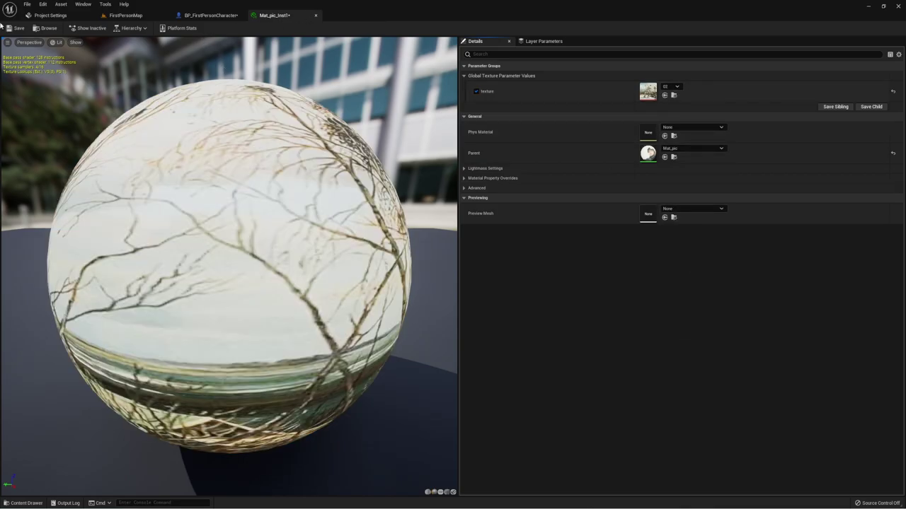
click(315, 15)
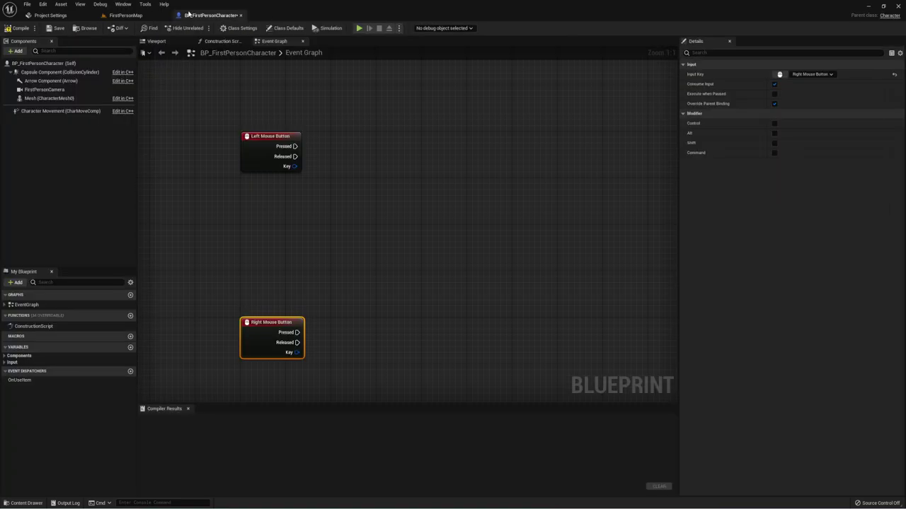
Enable the texture parameter on Mat_pic_Inst2, set it to texture 03 and save
drag(189, 13, 134, 14)
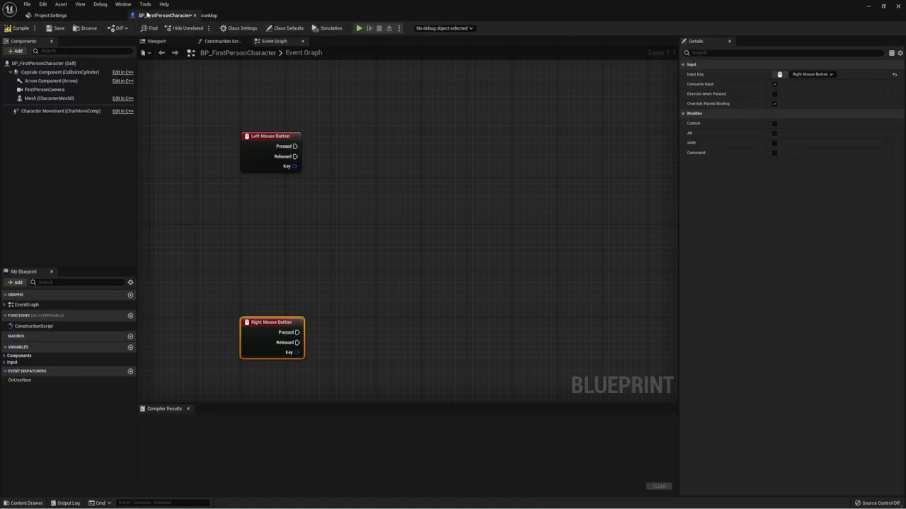
click(200, 15)
double_click(569, 350)
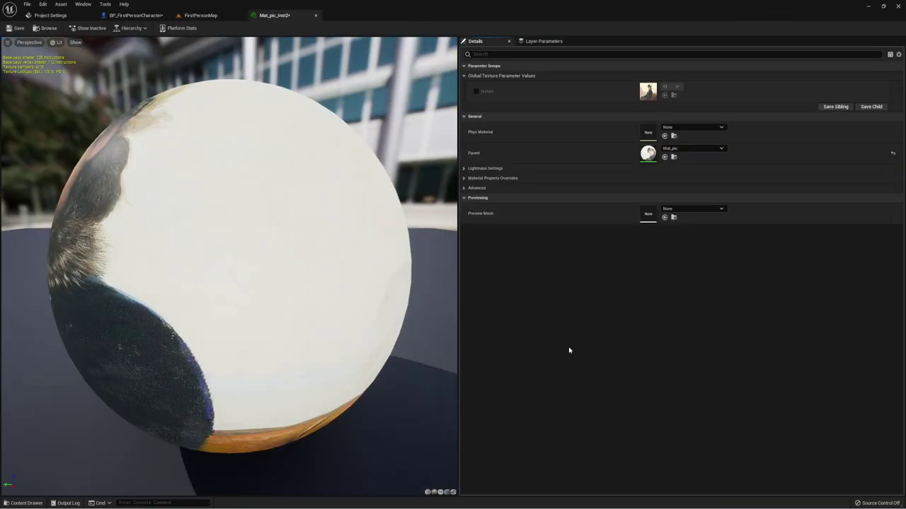
click(476, 91)
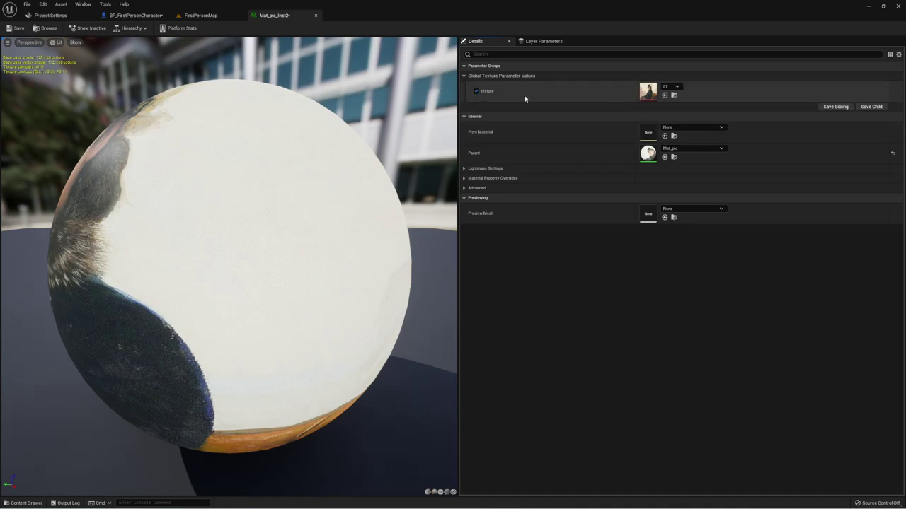
click(668, 89)
click(697, 300)
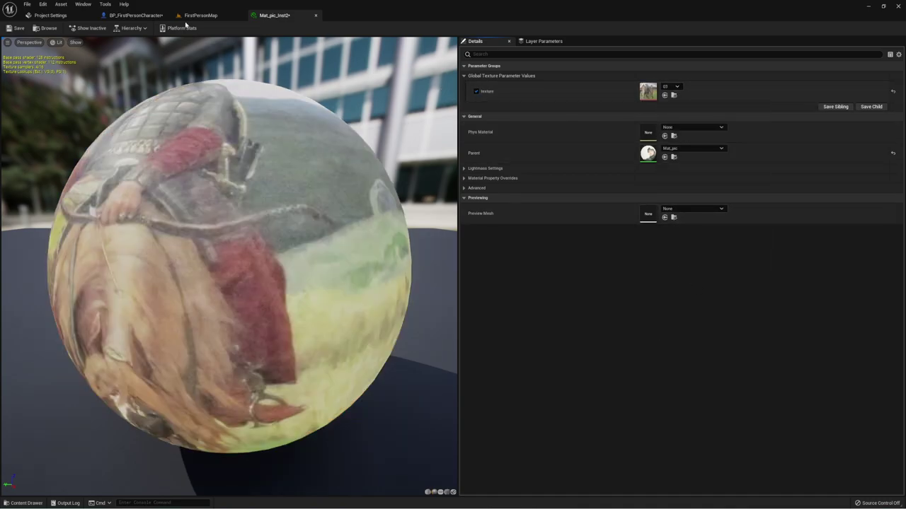
click(14, 28)
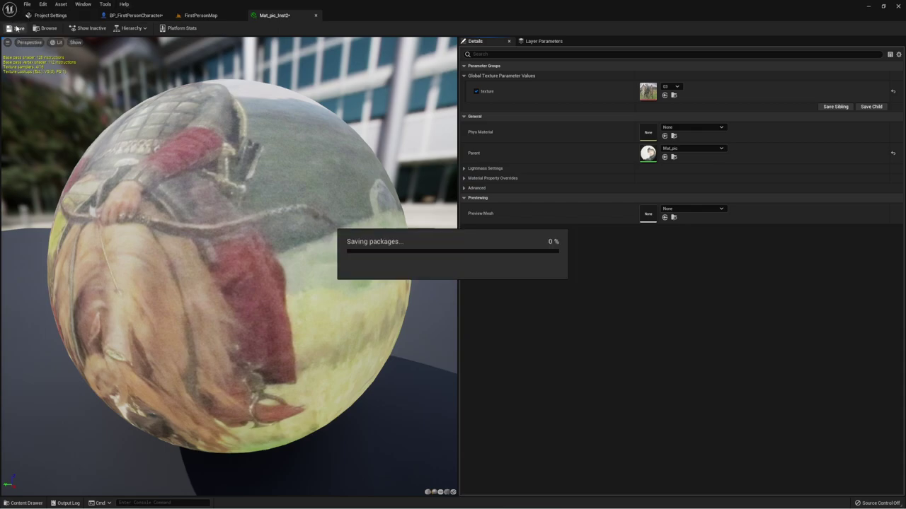
click(316, 15)
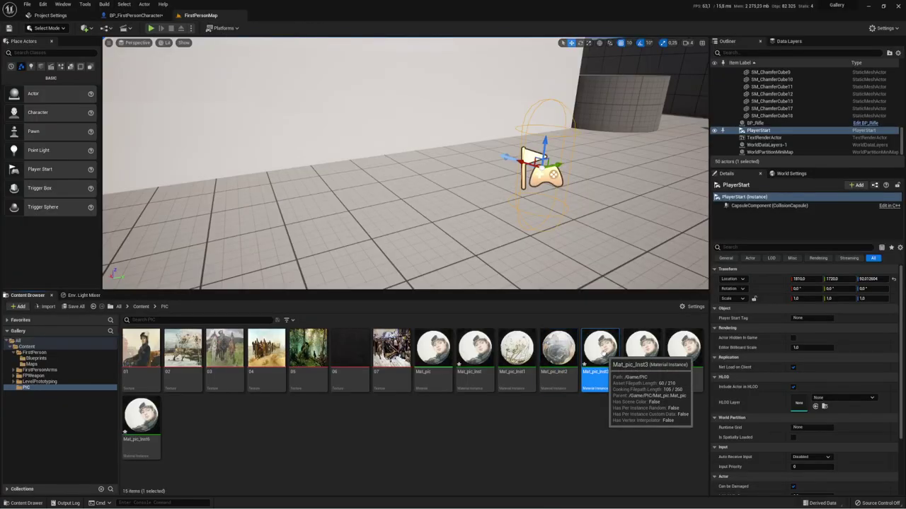
Give Mat_pic_Inst3 texture 04 and save it
double_click(600, 354)
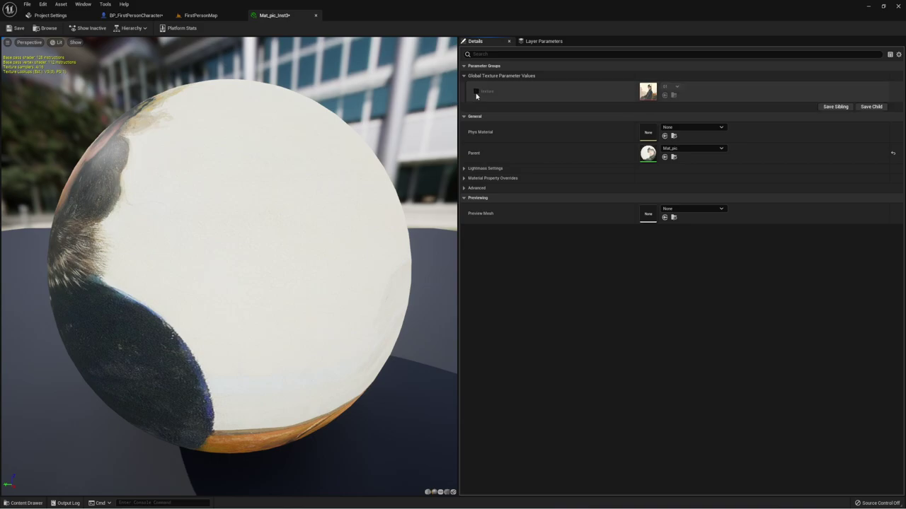
click(676, 87)
click(690, 303)
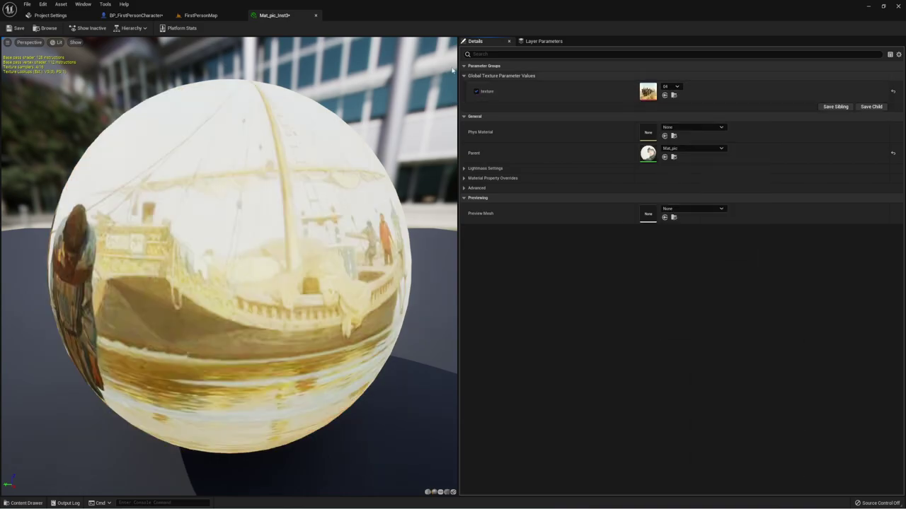
key(ctrl+s)
click(316, 15)
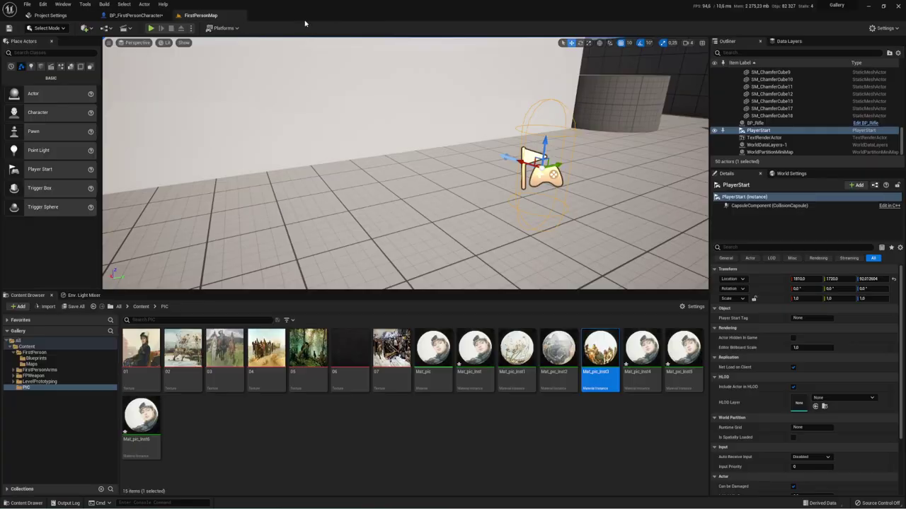
Assign picture 05 to Mat_pic_Inst4
double_click(642, 351)
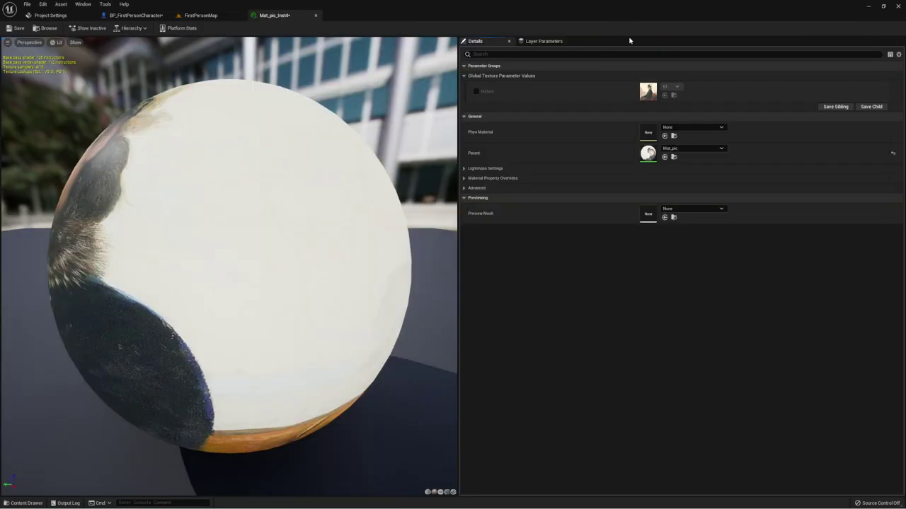
click(674, 87)
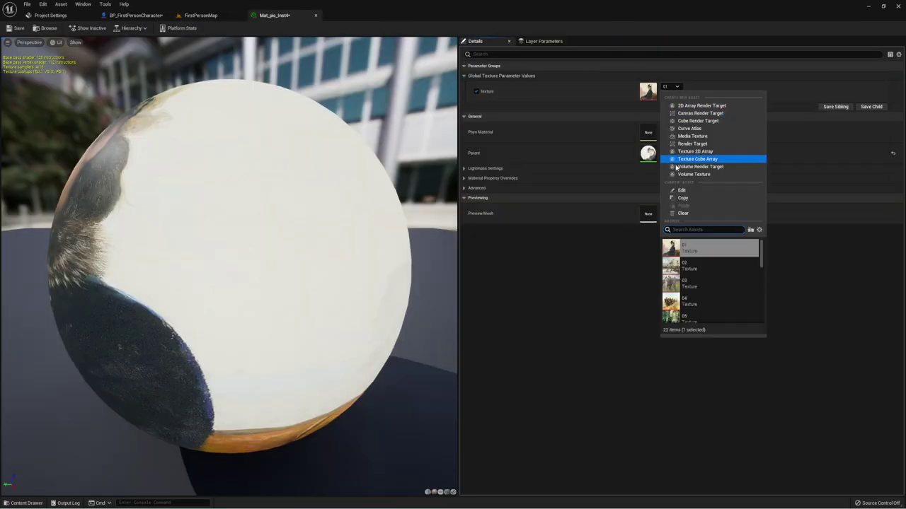
scroll(686, 276, down, 3)
click(687, 249)
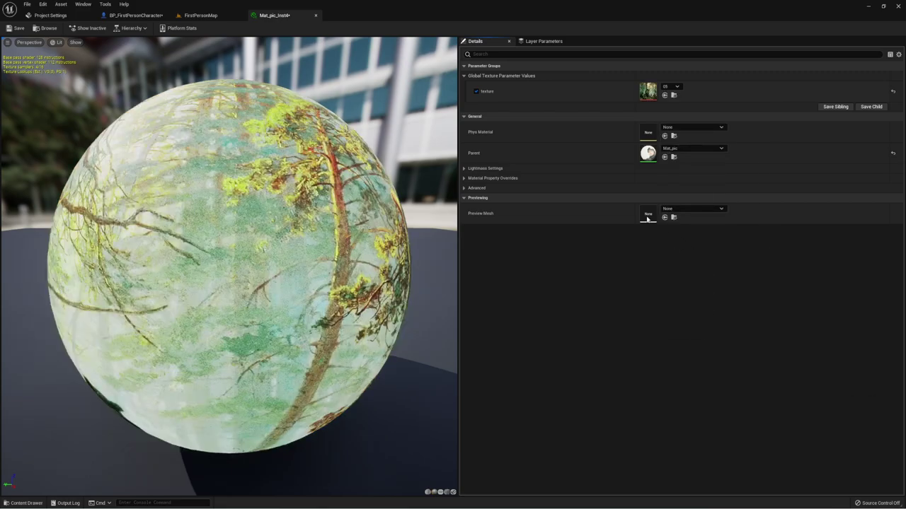
click(315, 15)
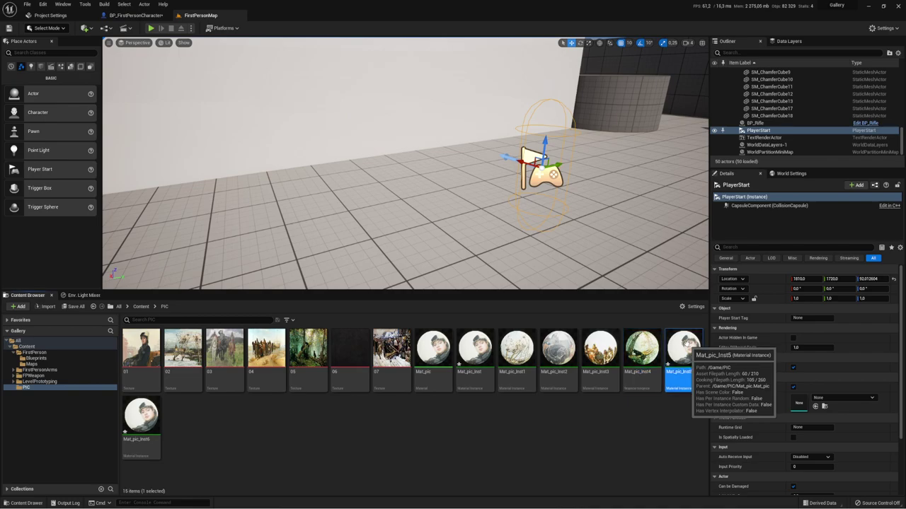
Enable Mat_pic_Inst5's texture parameter, assign picture 06 and save
double_click(684, 347)
click(477, 91)
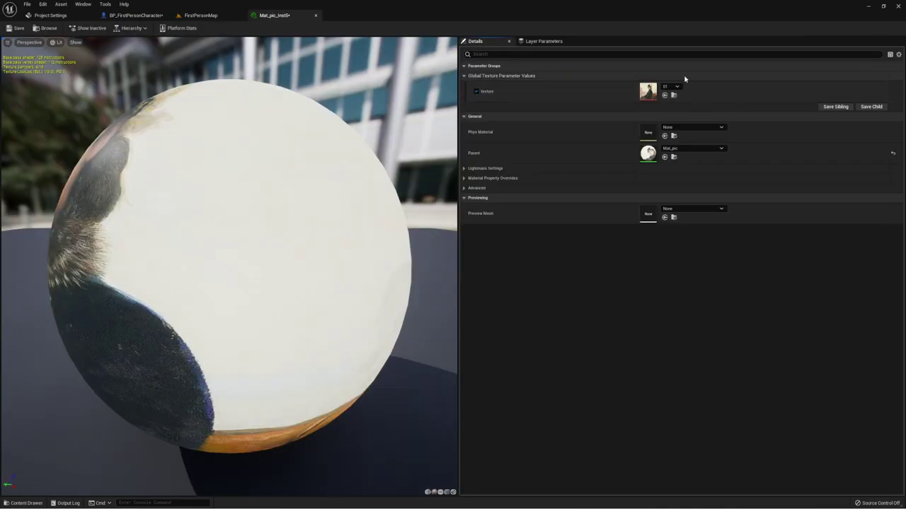
click(675, 86)
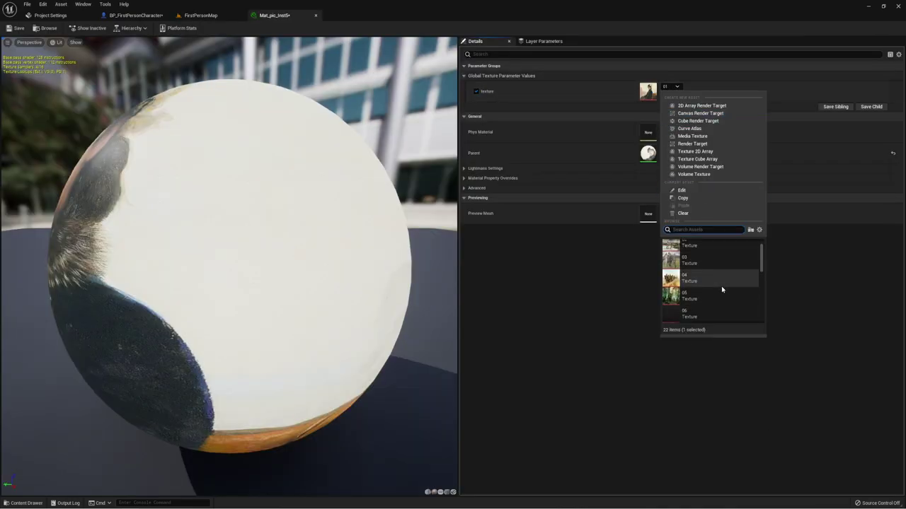
click(692, 316)
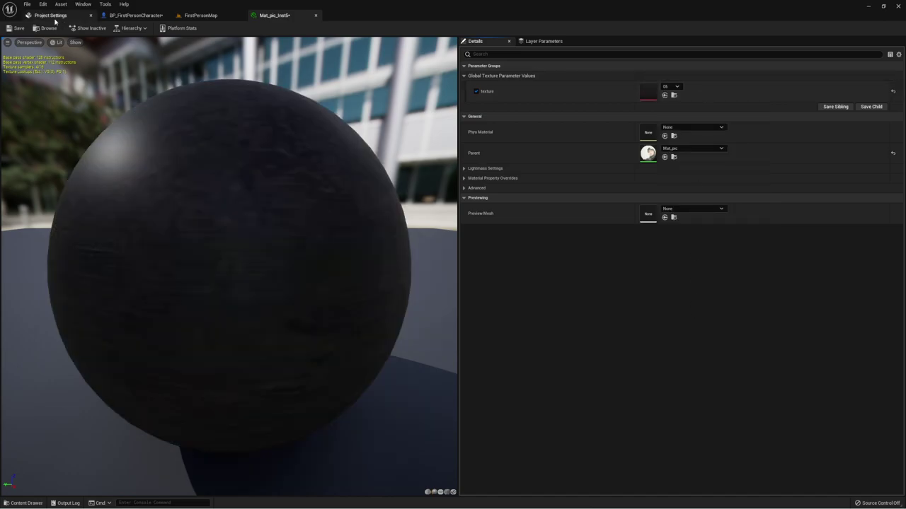
click(14, 28)
click(208, 17)
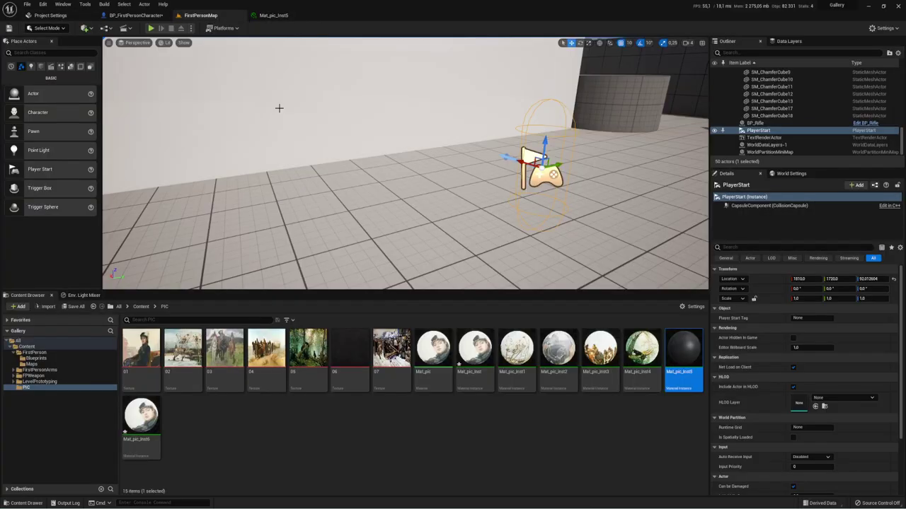
Assign picture 07 to Mat_pic_Inst6, save it, and close the instance editors
double_click(142, 421)
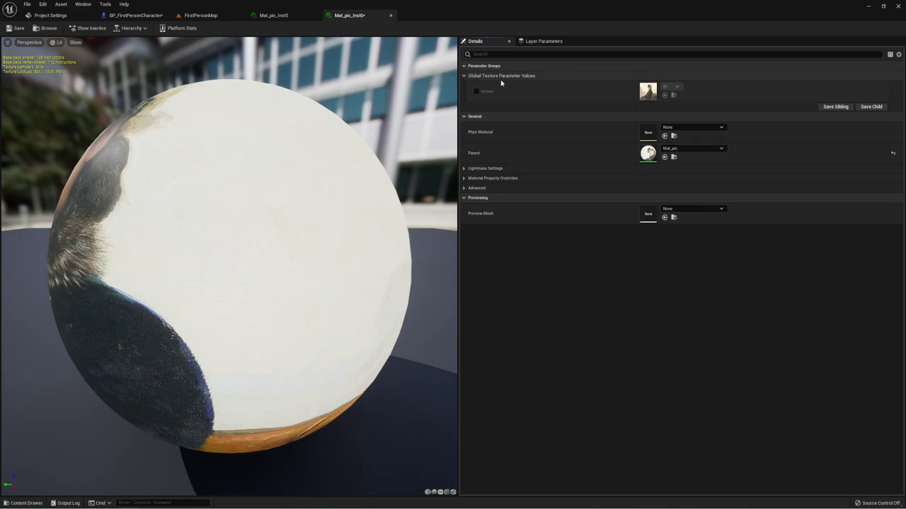
click(681, 88)
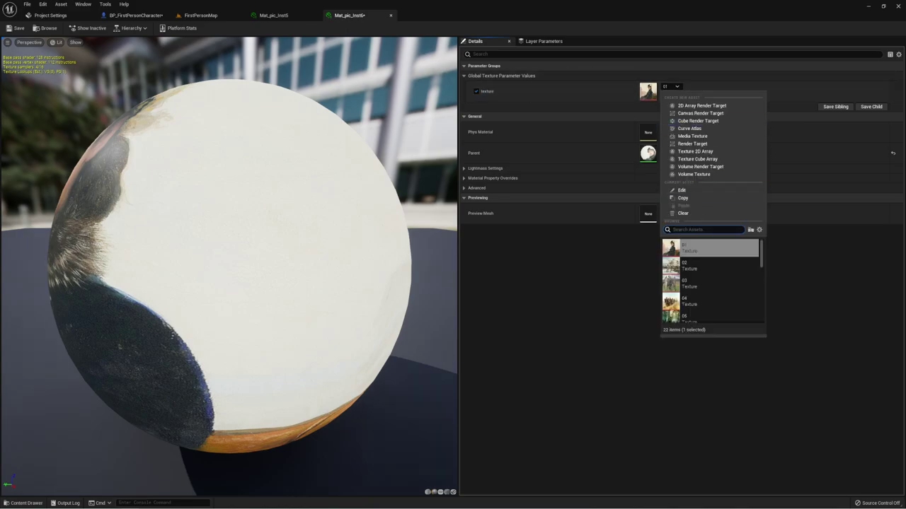
scroll(704, 298, down, 3)
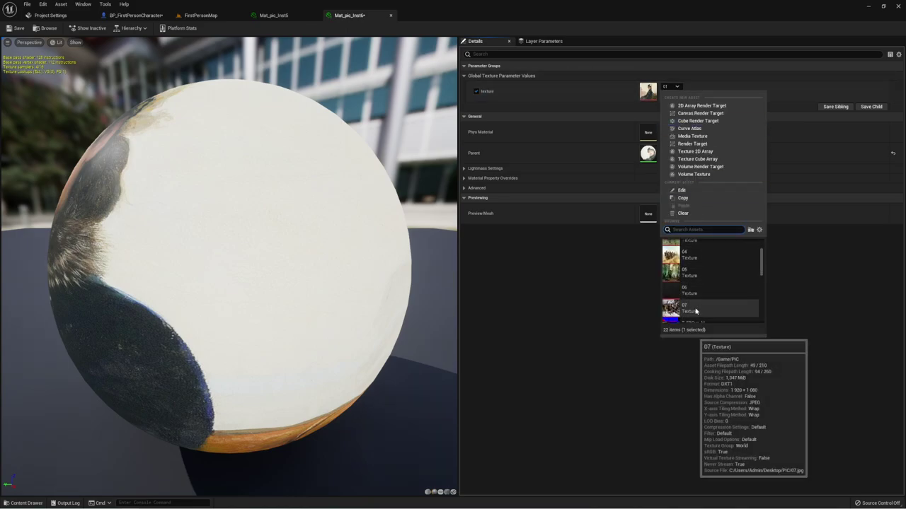
click(696, 305)
click(15, 27)
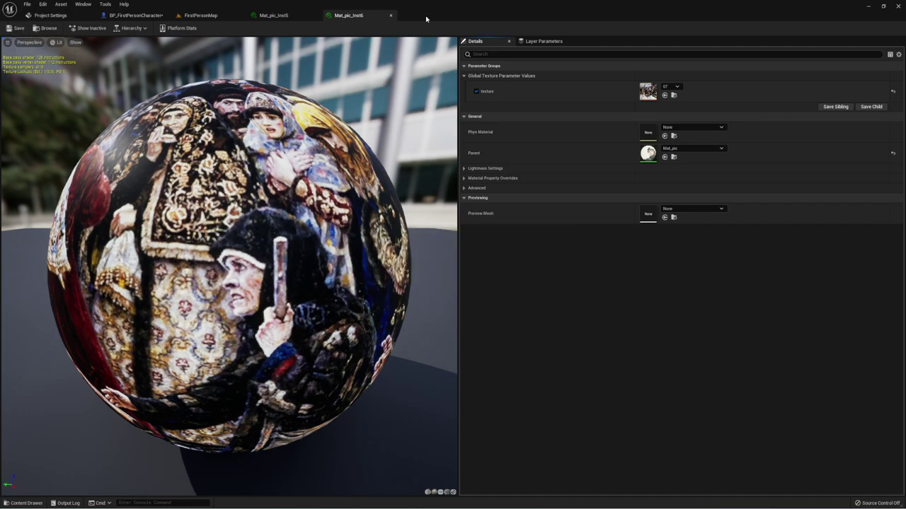
click(391, 16)
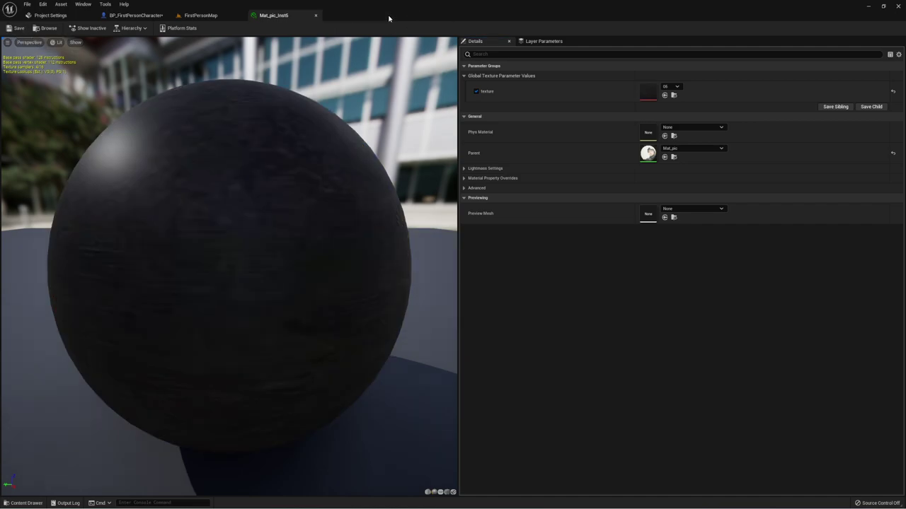
click(317, 16)
click(520, 412)
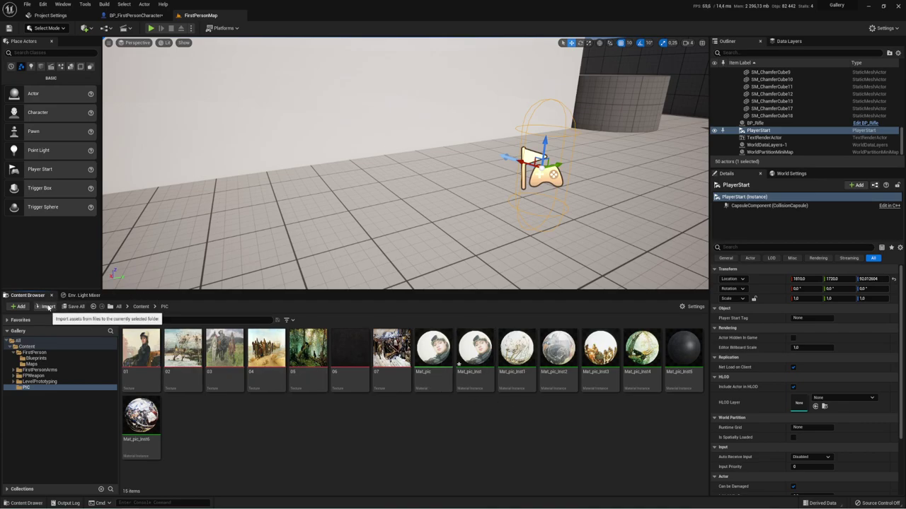
Save all modified assets and return to the Content root folder
click(75, 307)
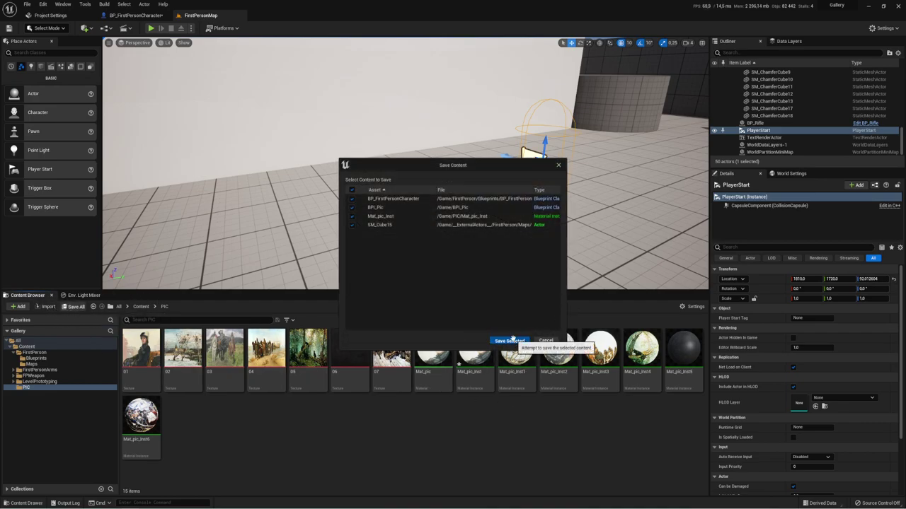
click(509, 340)
click(147, 306)
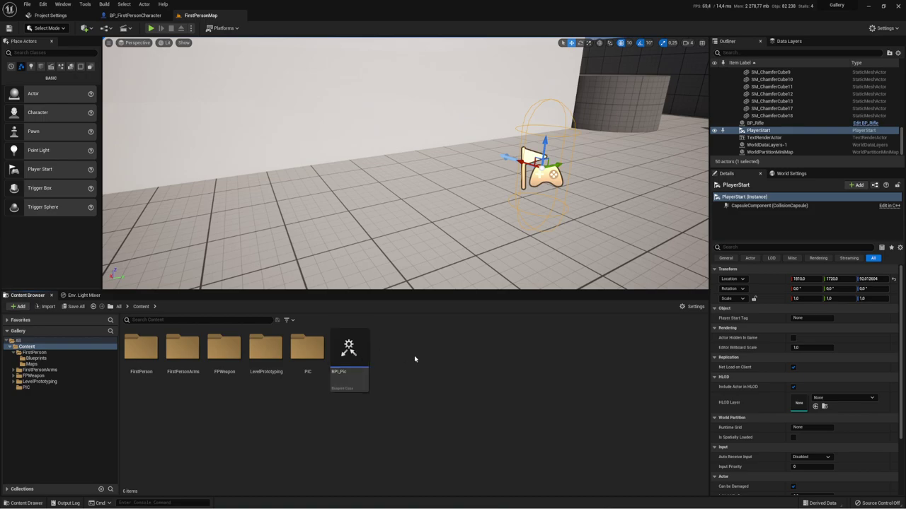
Create an Actor-based Blueprint class named BP_pic in the Content folder
right_click(414, 355)
mouse_move(444, 247)
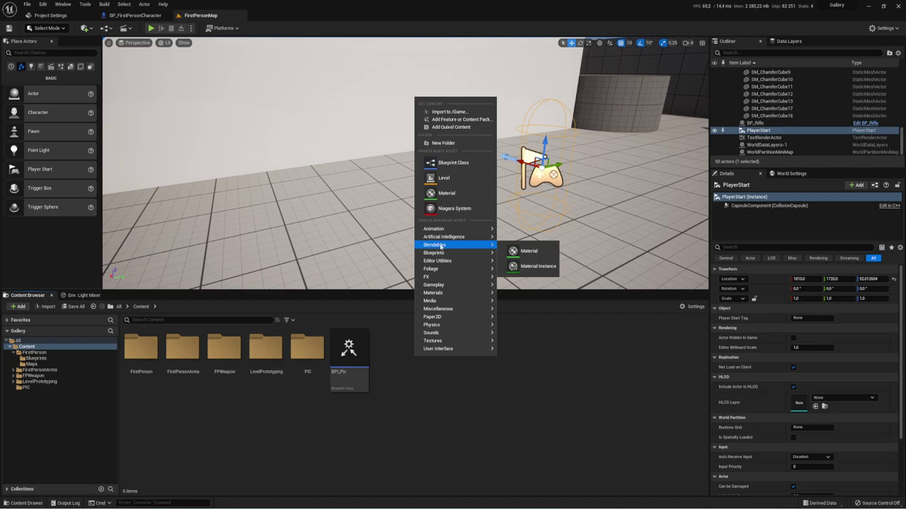
mouse_move(396, 234)
right_down()
mouse_move(439, 241)
mouse_move(413, 373)
right_up()
right_click(415, 368)
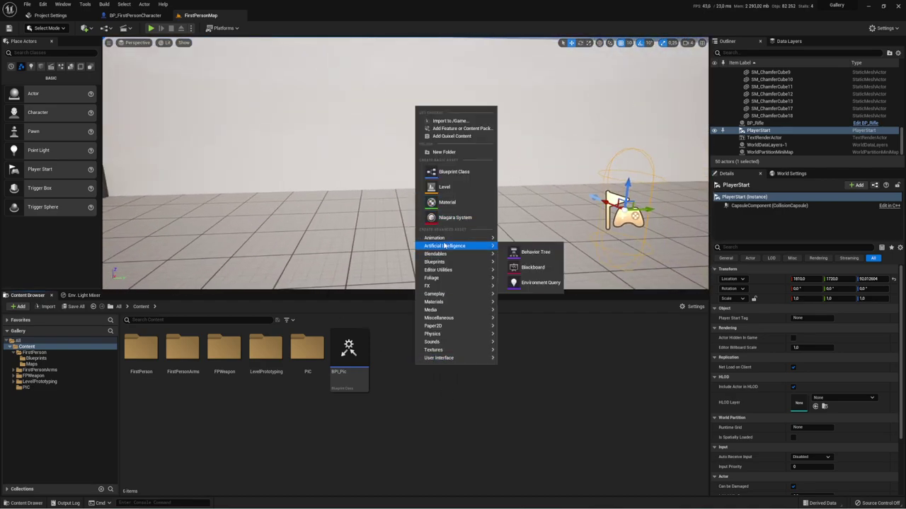
click(451, 166)
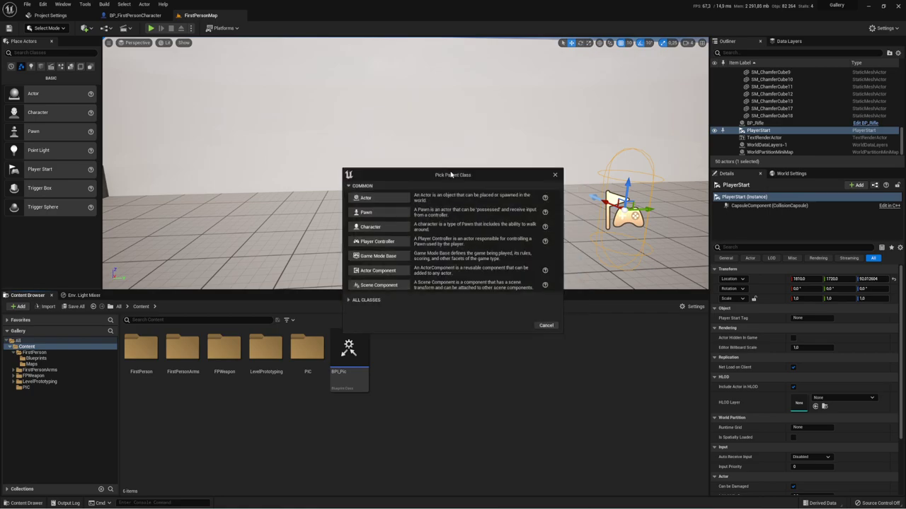
click(366, 198)
text(BP_Pi)
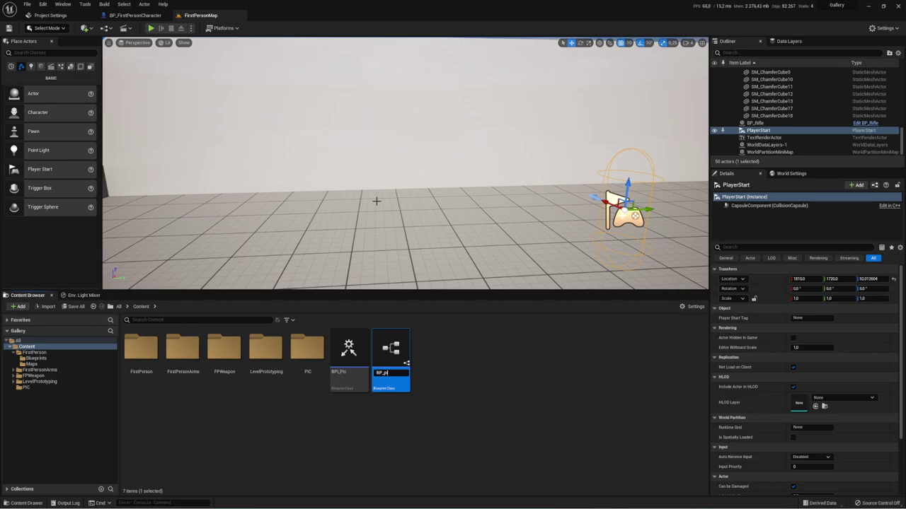
text(c)
key(Return)
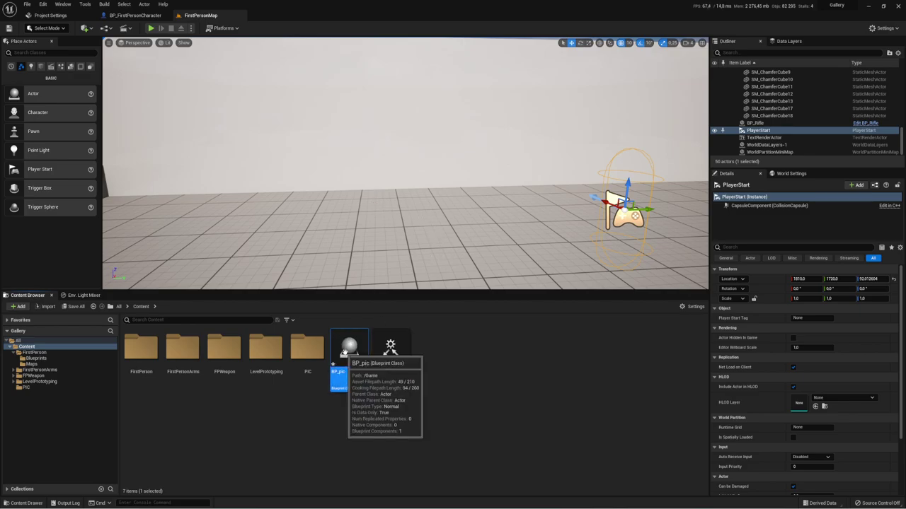
Drag BP_pic from the Content Browser and drop it in front of the white wall
drag(363, 341, 242, 199)
drag(172, 113, 171, 113)
right_drag(192, 91, 198, 143)
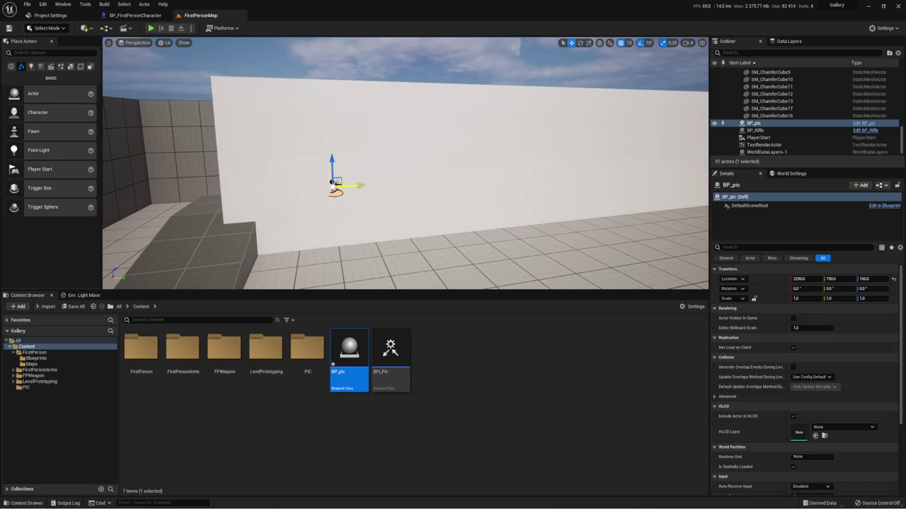
Alt-drag copies along the wall to form an evenly spaced row up to BP_pic7
alt+drag(360, 185, 523, 179)
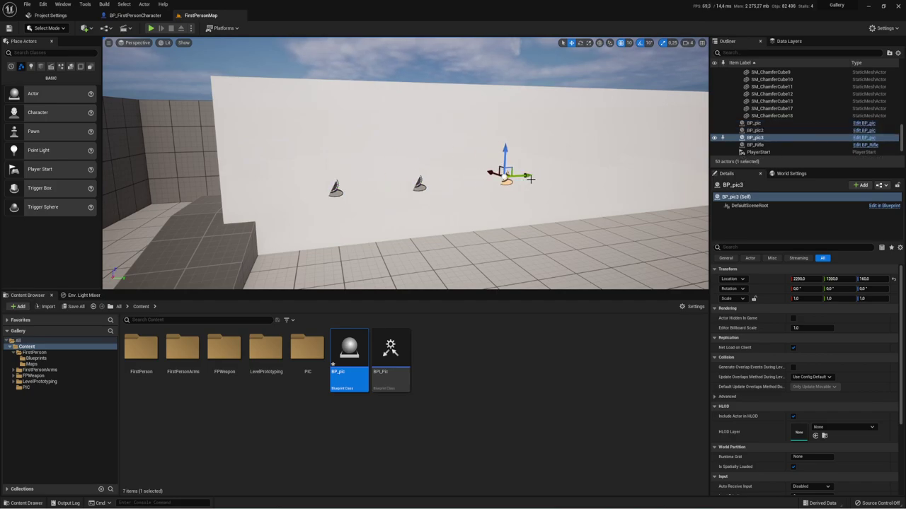
alt+drag(526, 174, 600, 174)
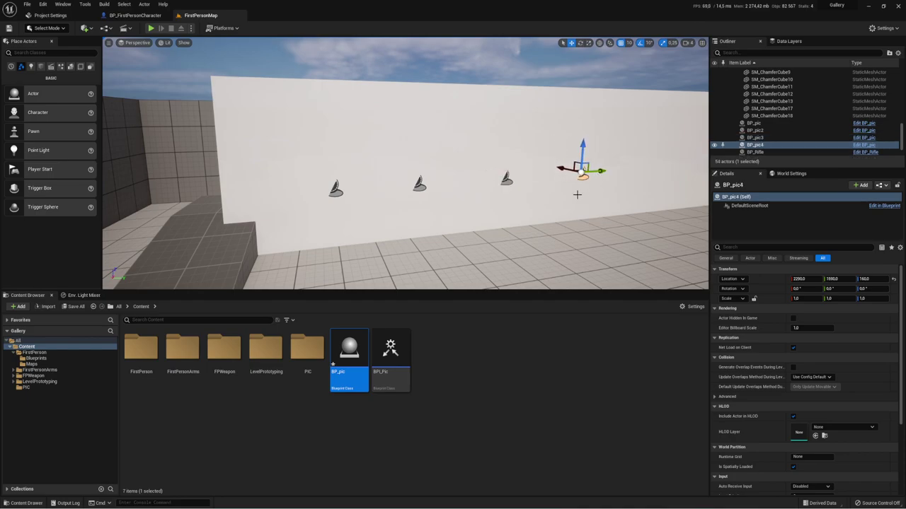
right_drag(577, 195, 474, 183)
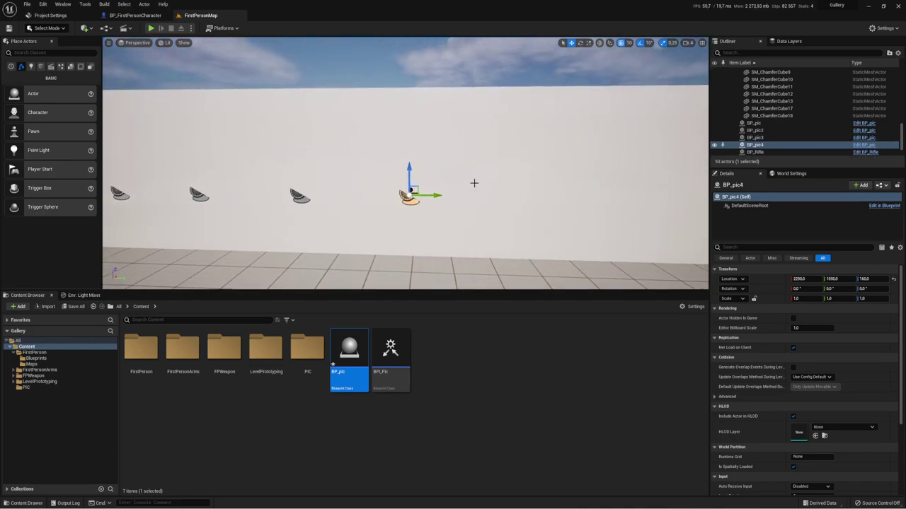
alt+drag(437, 194, 625, 199)
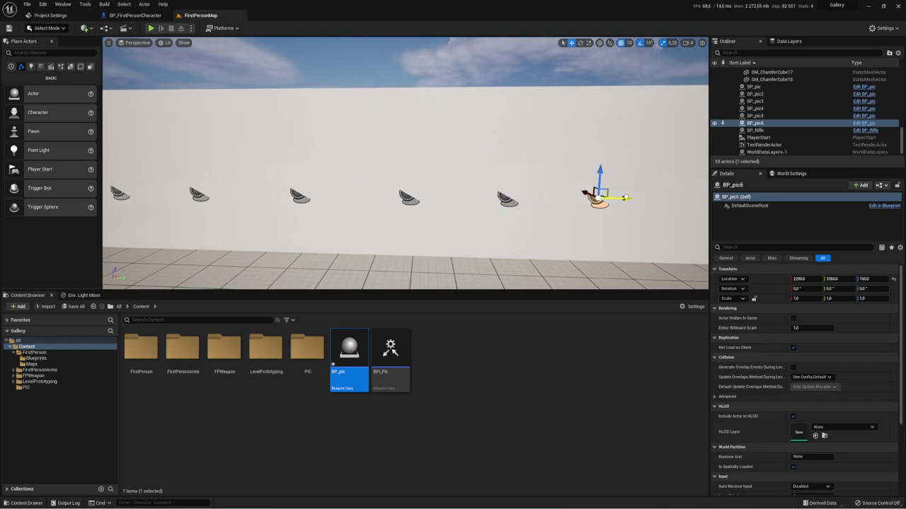
alt+drag(622, 199, 696, 201)
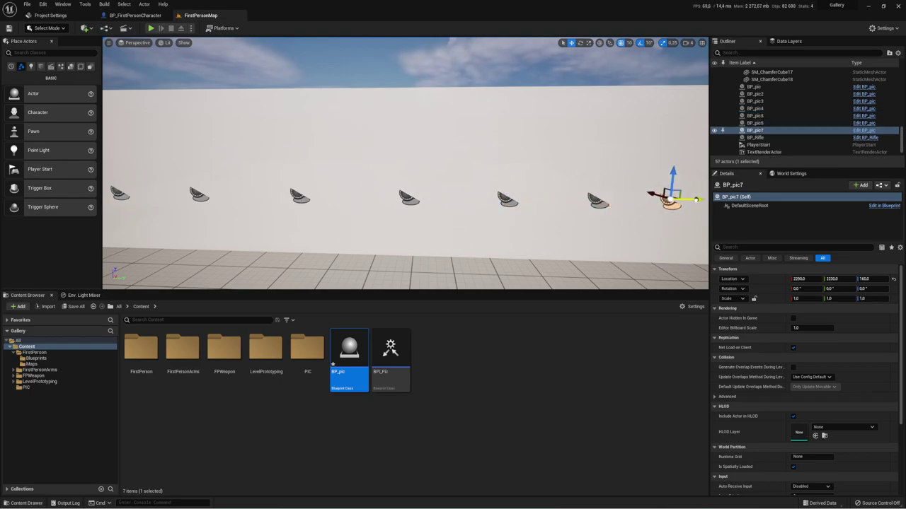
right_drag(696, 201, 647, 199)
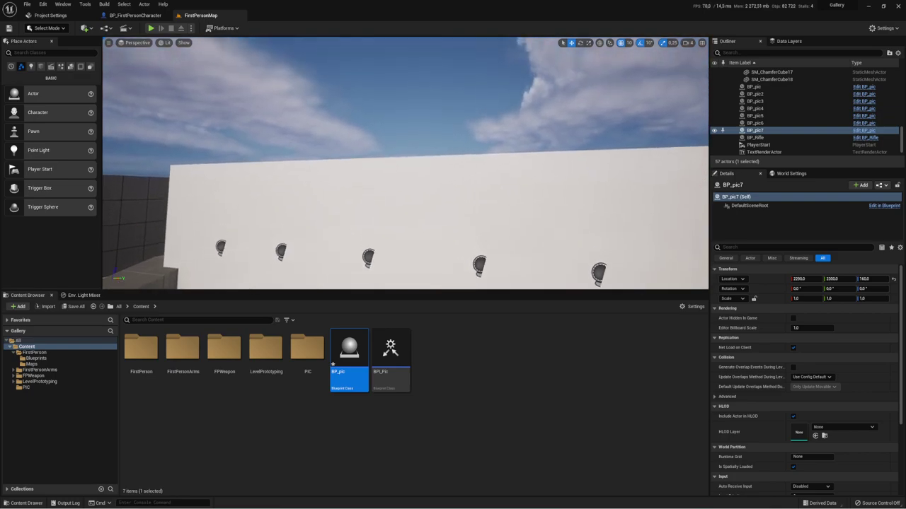
right_drag(392, 182, 392, 182)
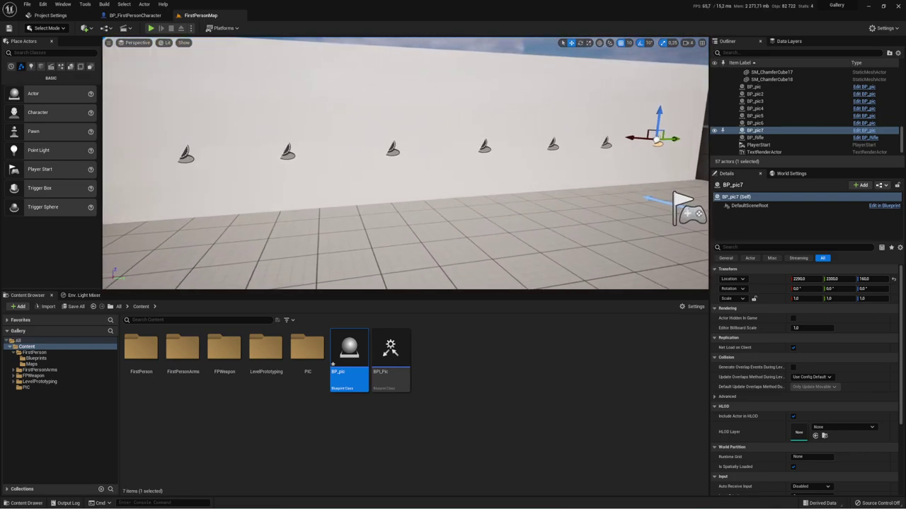
click(457, 371)
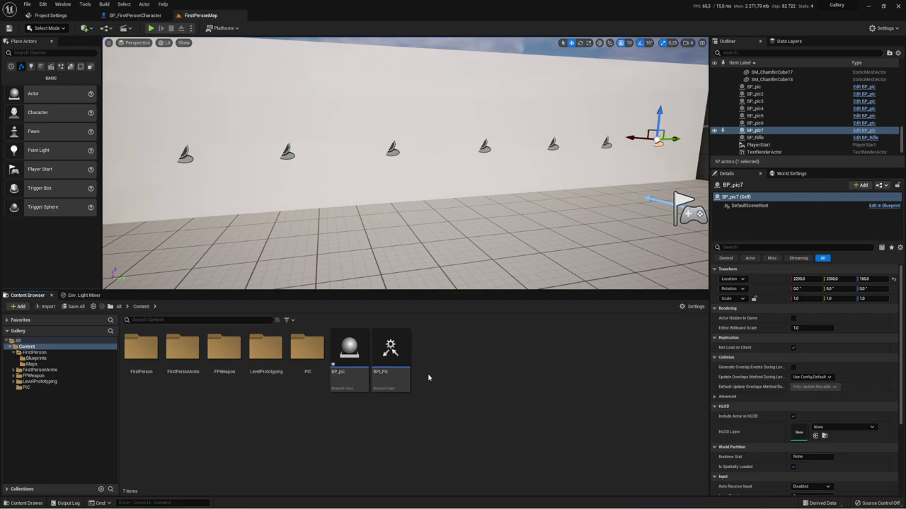
Open BP_pic and delete the ActorBeginOverlap and Tick events, keeping only BeginPlay
double_click(338, 356)
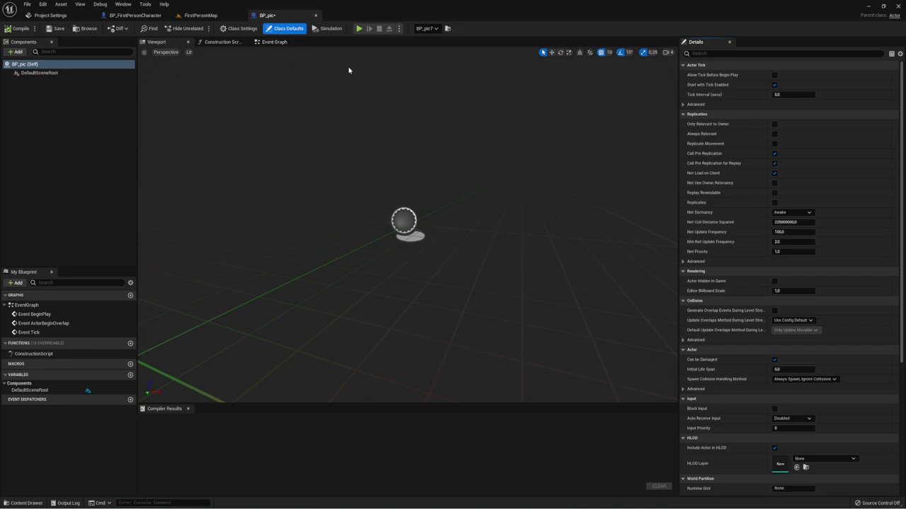
click(275, 42)
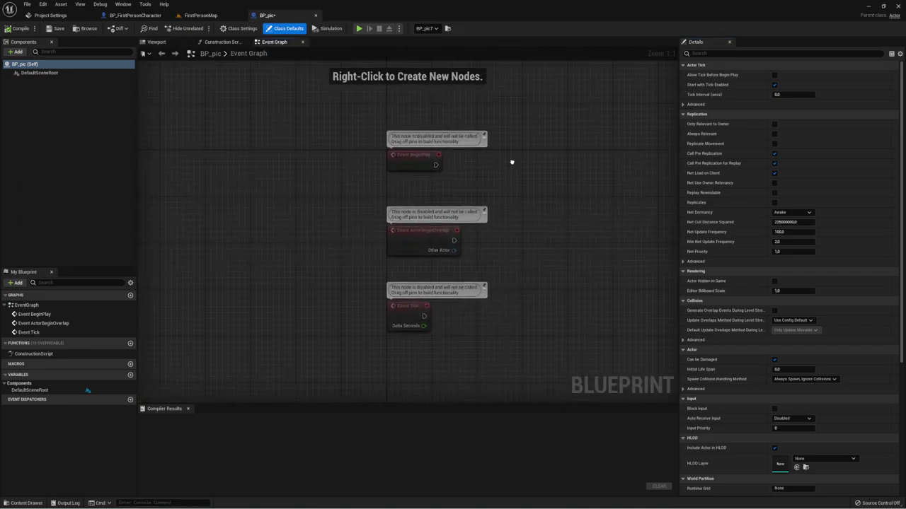
drag(466, 166, 331, 365)
key(Delete)
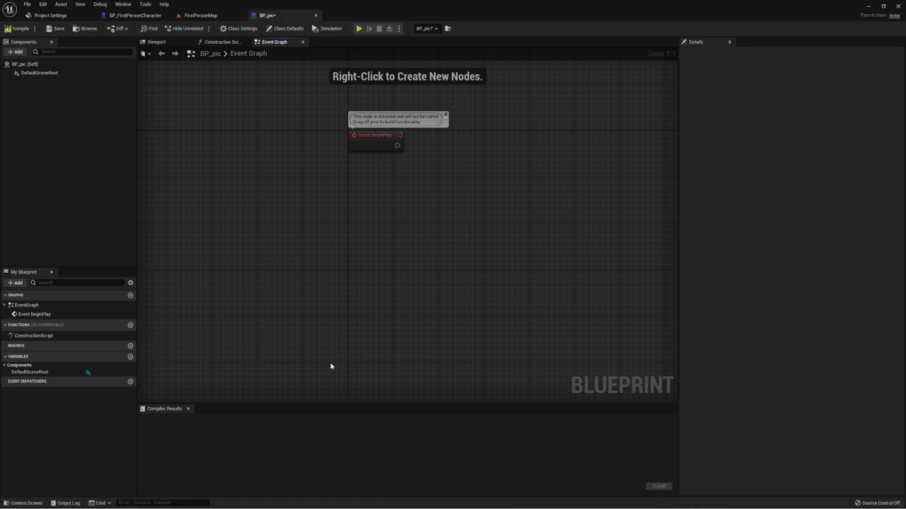
mouse_move(384, 154)
right_down()
mouse_move(343, 223)
mouse_move(424, 228)
mouse_move(421, 213)
right_up()
click(296, 204)
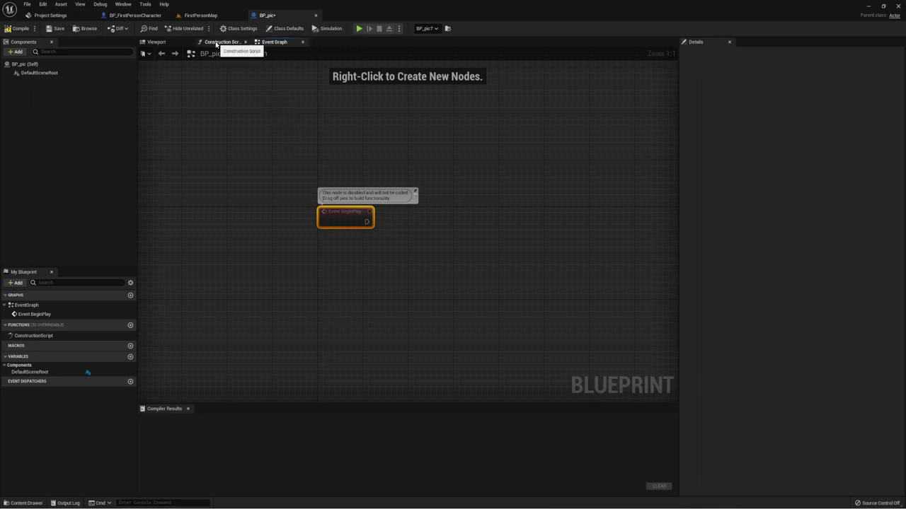
Add BPI_Pic to BP_pic's implemented interfaces in Class Settings and compile
click(238, 29)
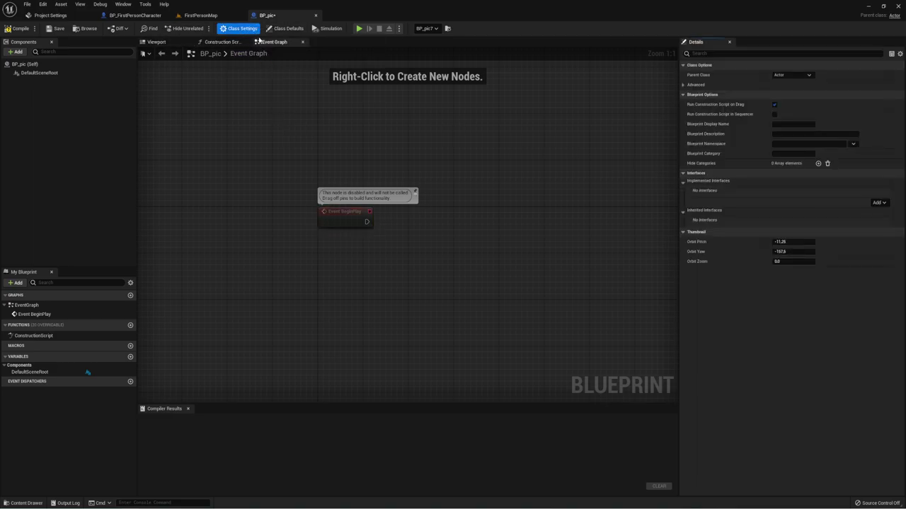
click(878, 203)
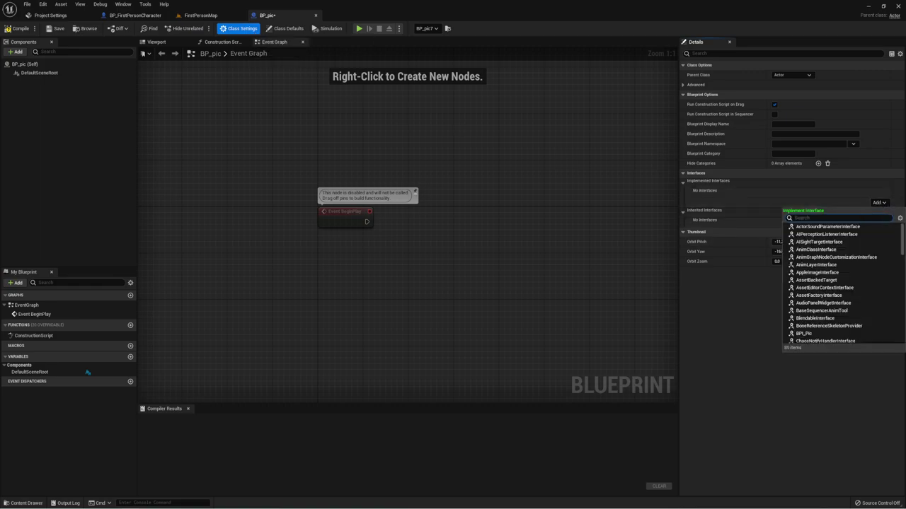
click(803, 335)
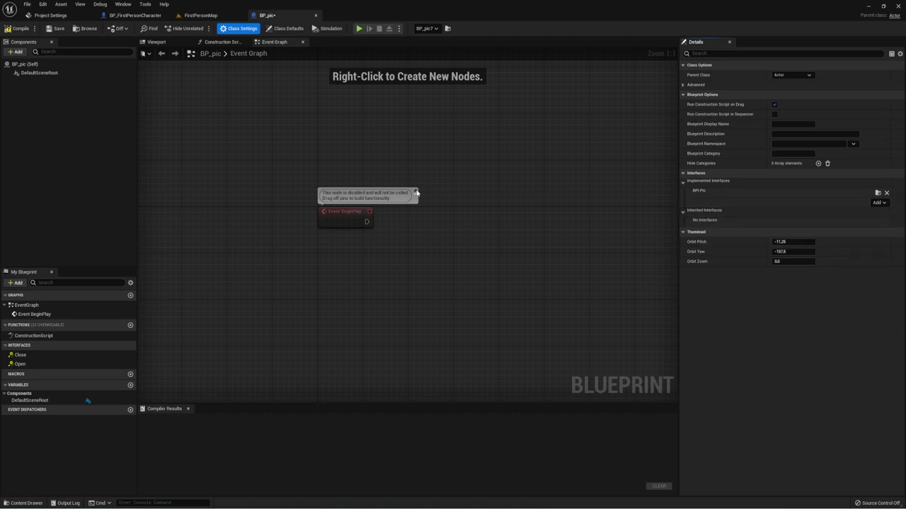
right_drag(438, 178, 380, 153)
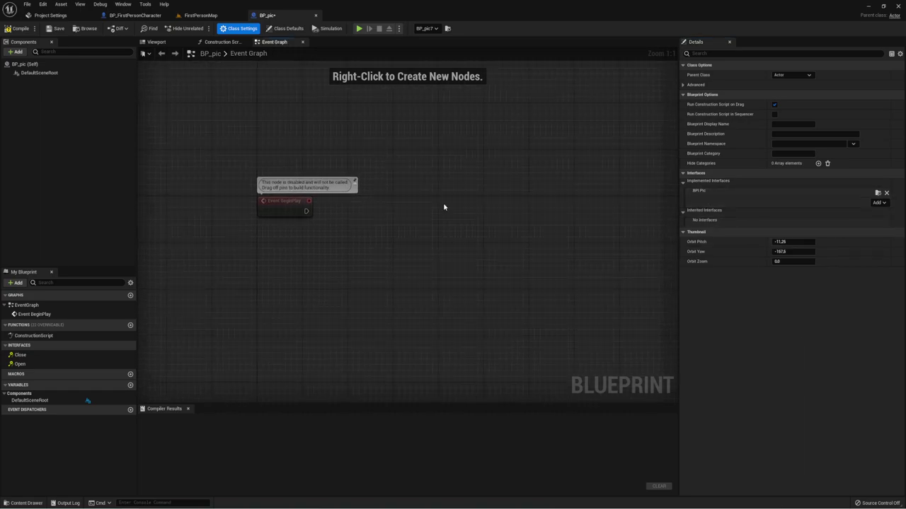
click(18, 28)
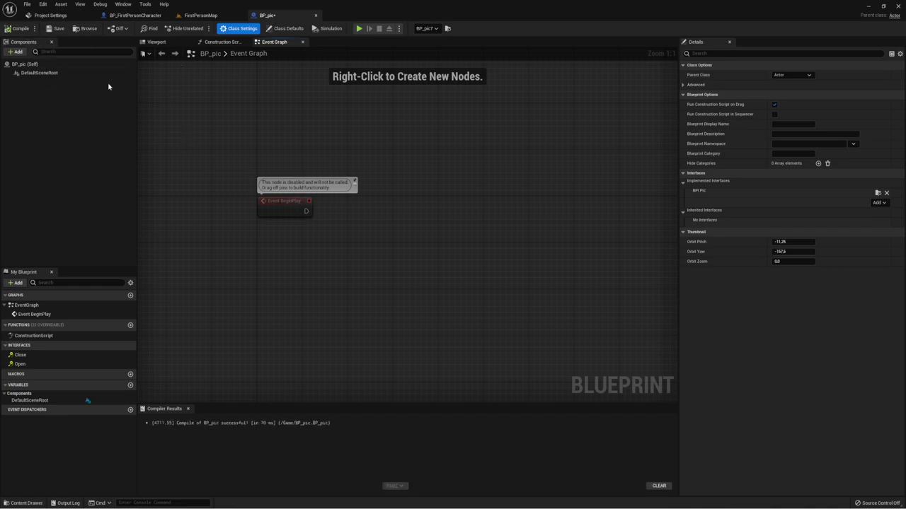
click(135, 15)
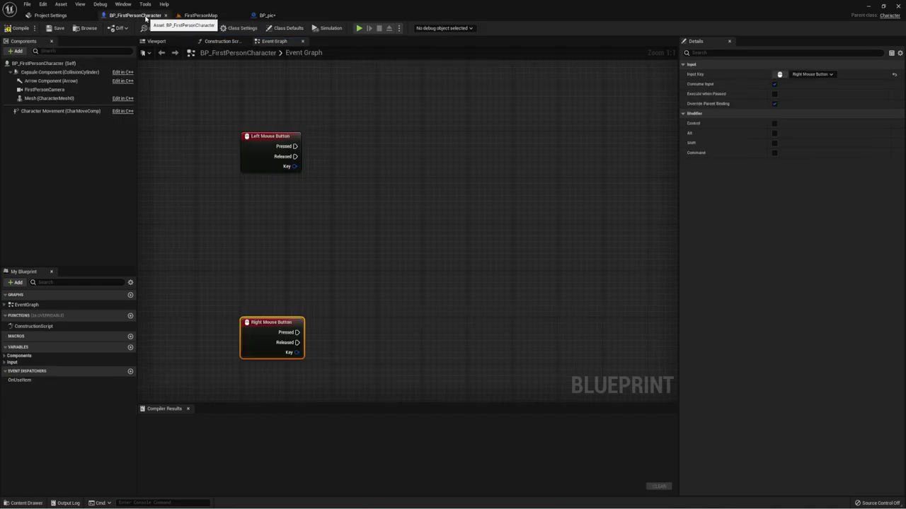
Open BP_FirstPersonCharacter from the FirstPerson/Blueprints folder
click(201, 15)
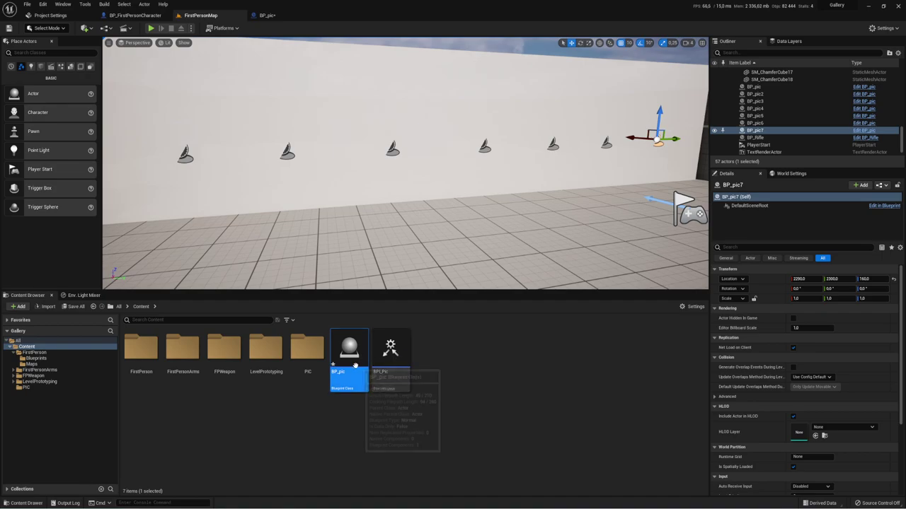
right_drag(297, 202, 504, 203)
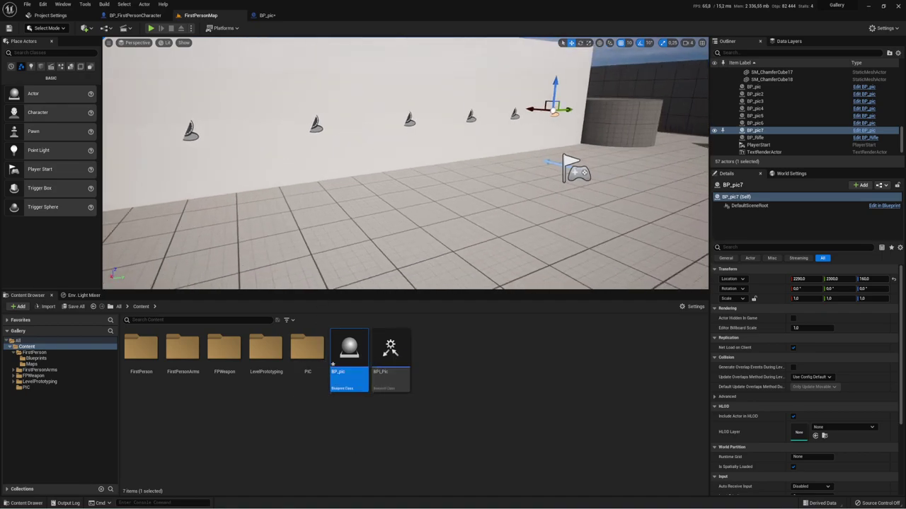
double_click(138, 353)
double_click(137, 354)
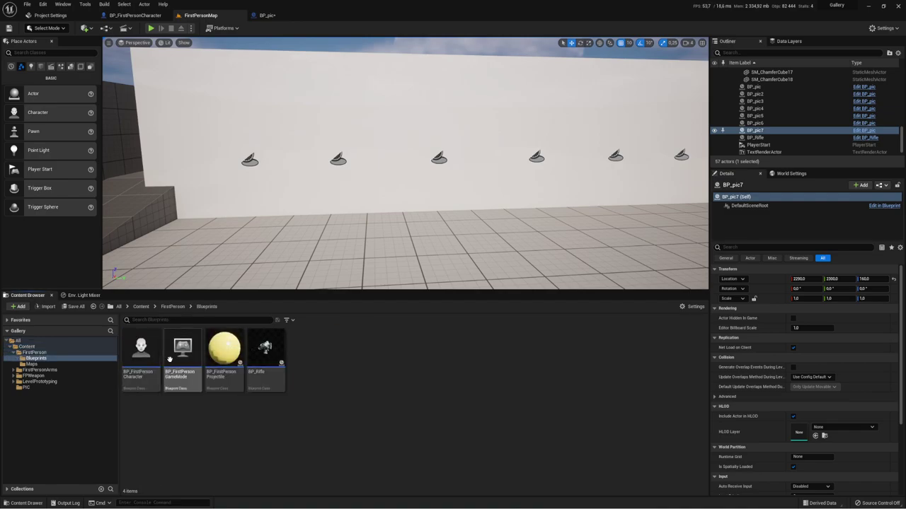
double_click(139, 344)
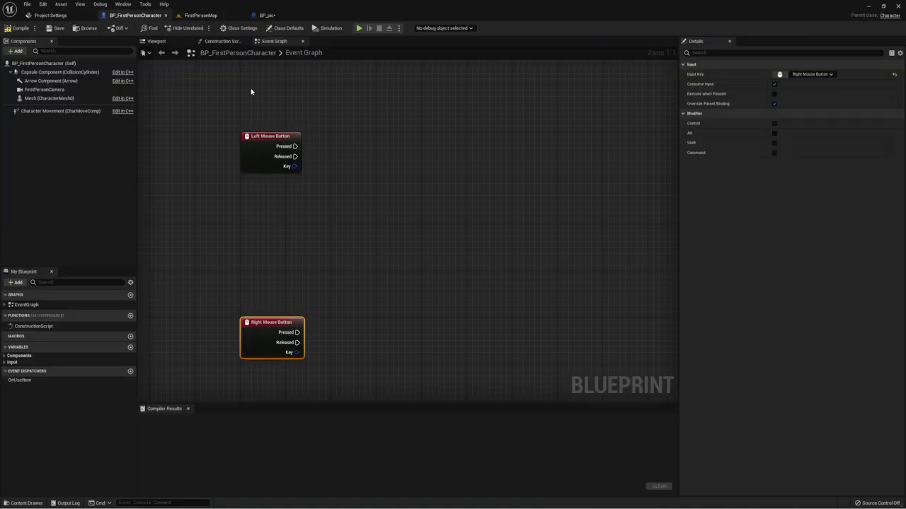
Add BPI_Pic to the character's implemented interfaces, compile, and return to BP_pic
click(239, 29)
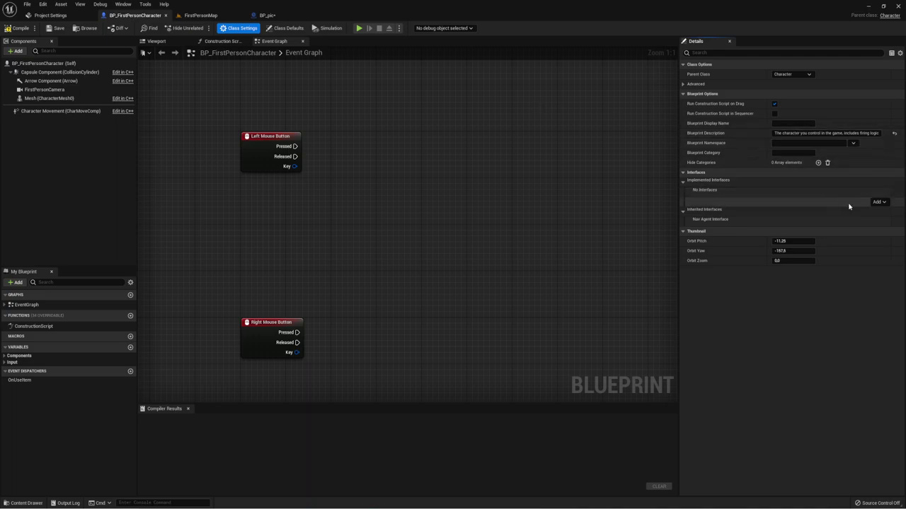
click(877, 202)
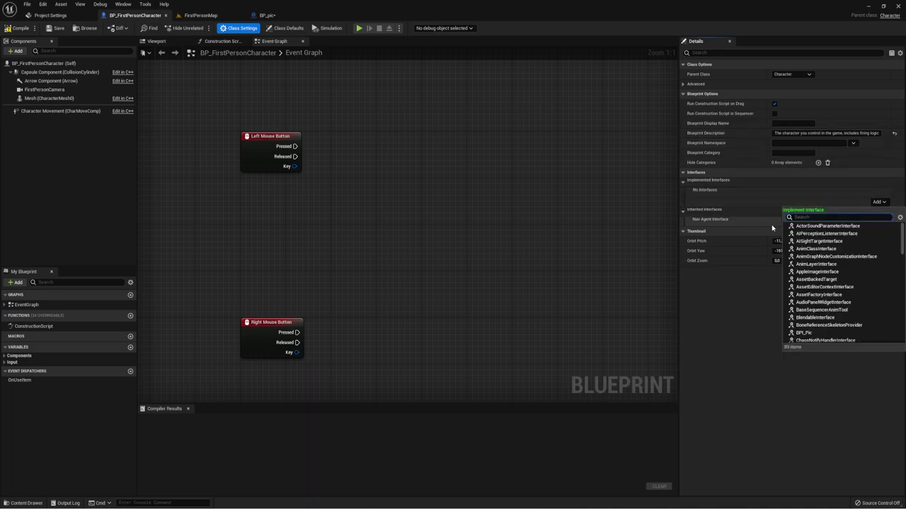
click(803, 333)
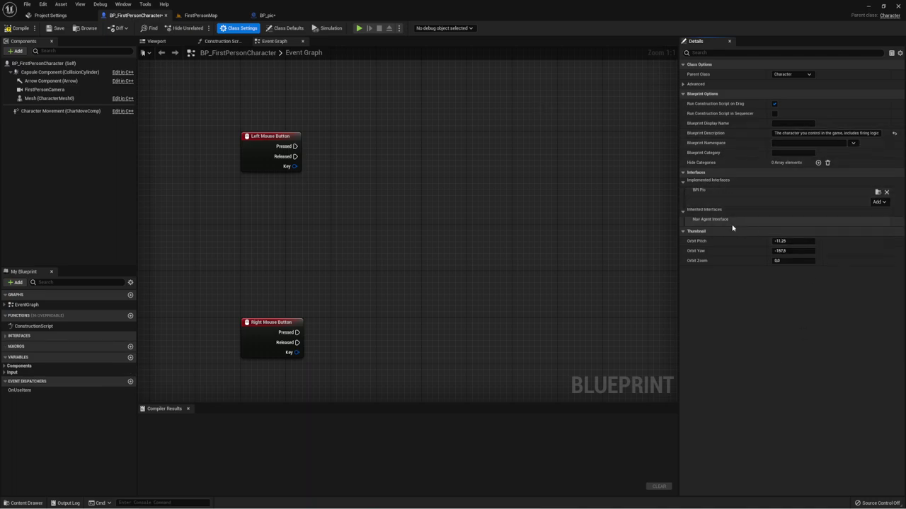
click(17, 28)
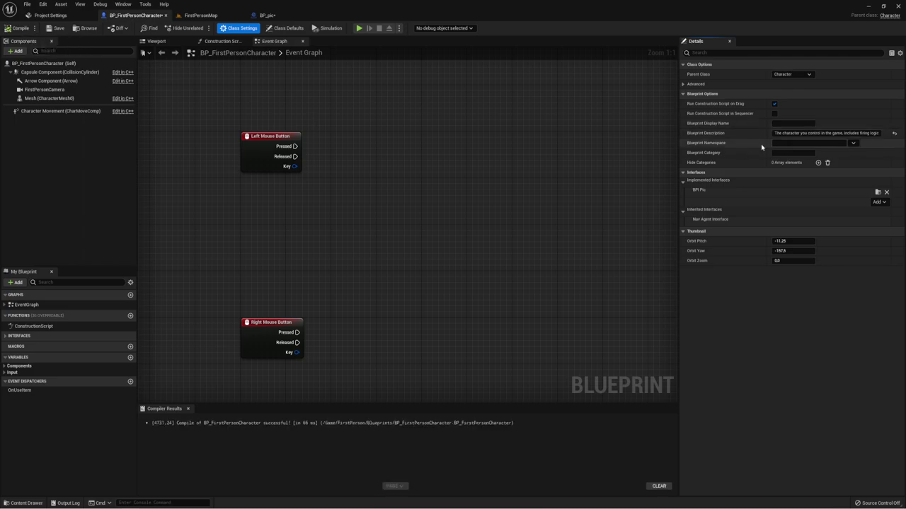
click(269, 17)
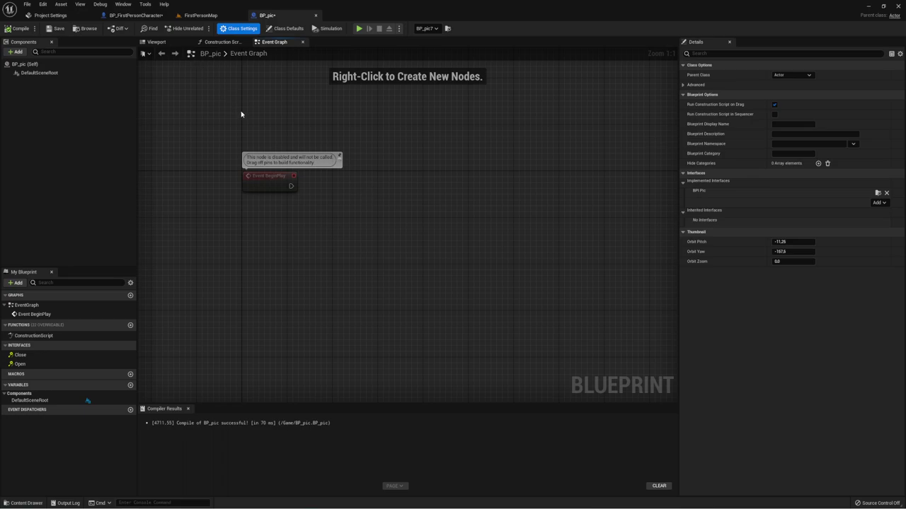
Show BP_pic's Construction Script graph and reposition its Construction Script node
right_drag(244, 113, 264, 151)
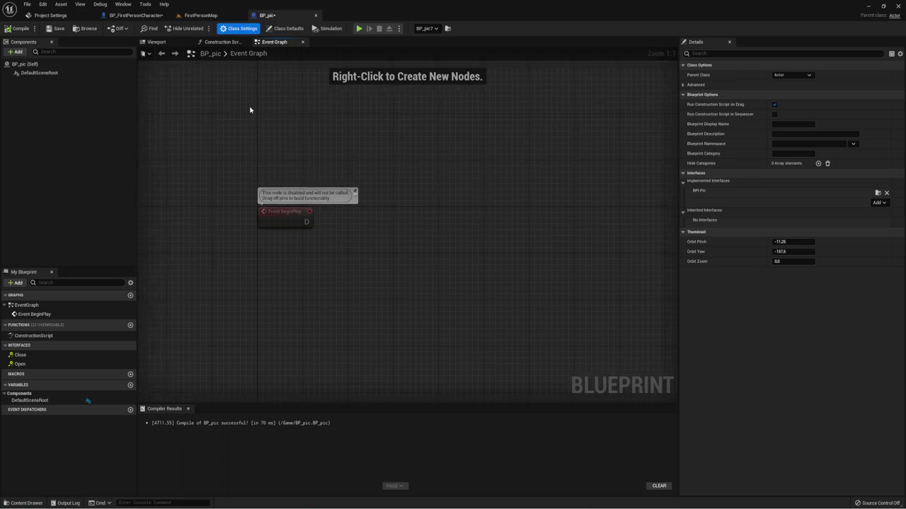
click(223, 44)
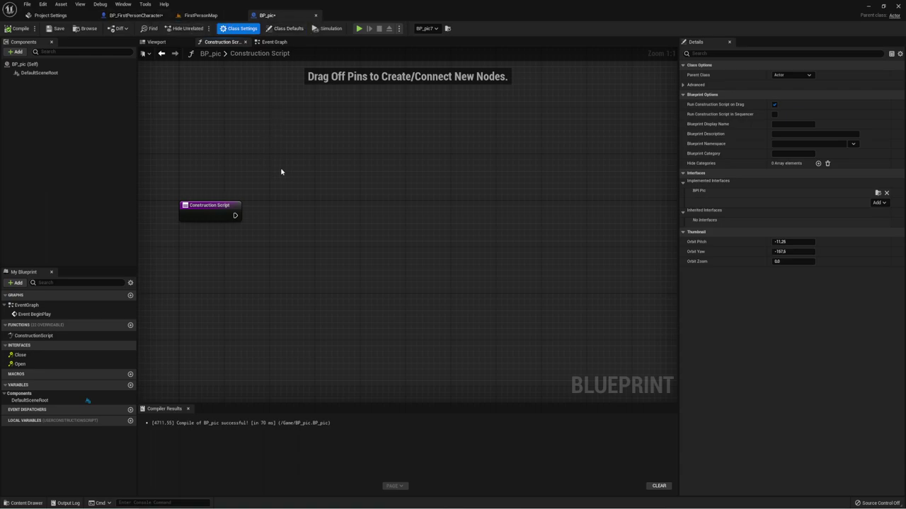
right_drag(281, 172, 225, 181)
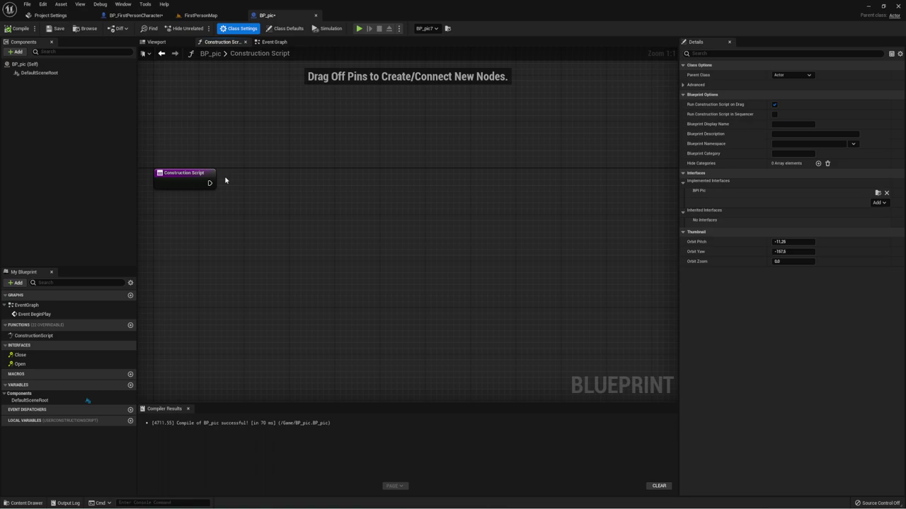
right_drag(273, 210, 299, 234)
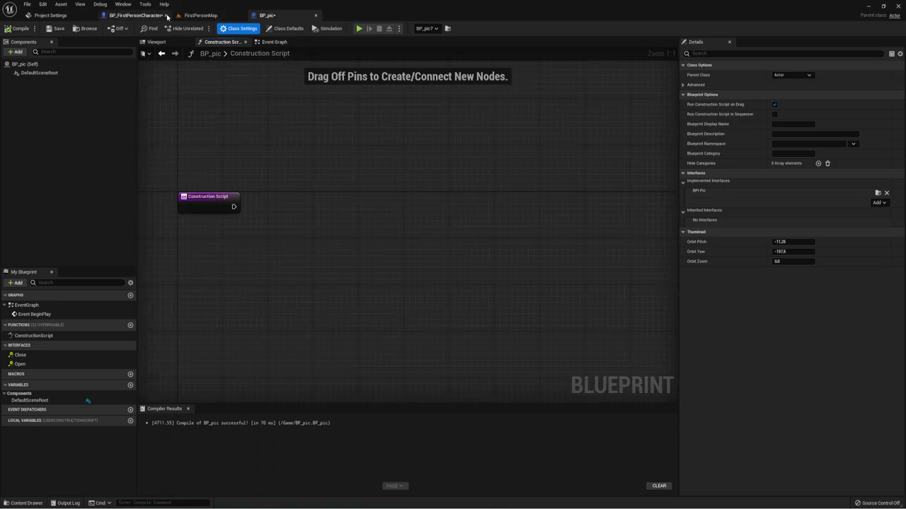
click(199, 15)
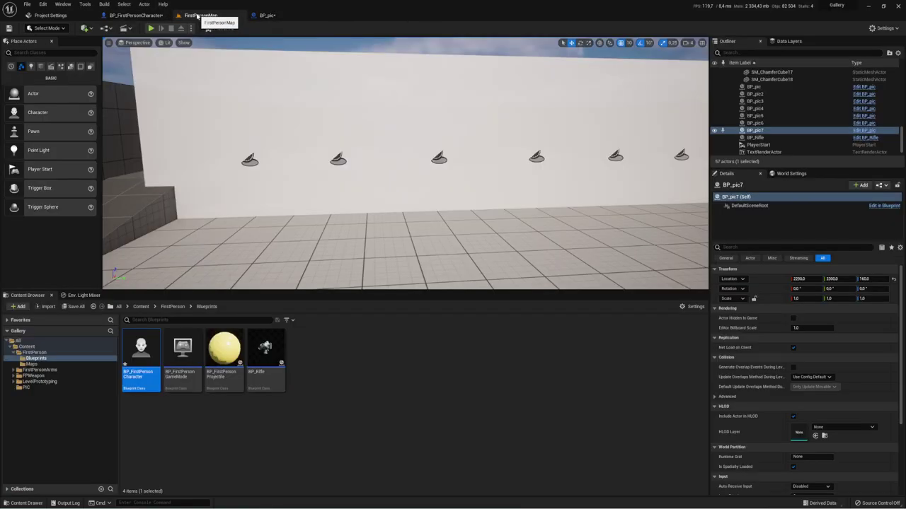
Create a Structure asset named STR_pic in Content and open it in its editor
click(141, 306)
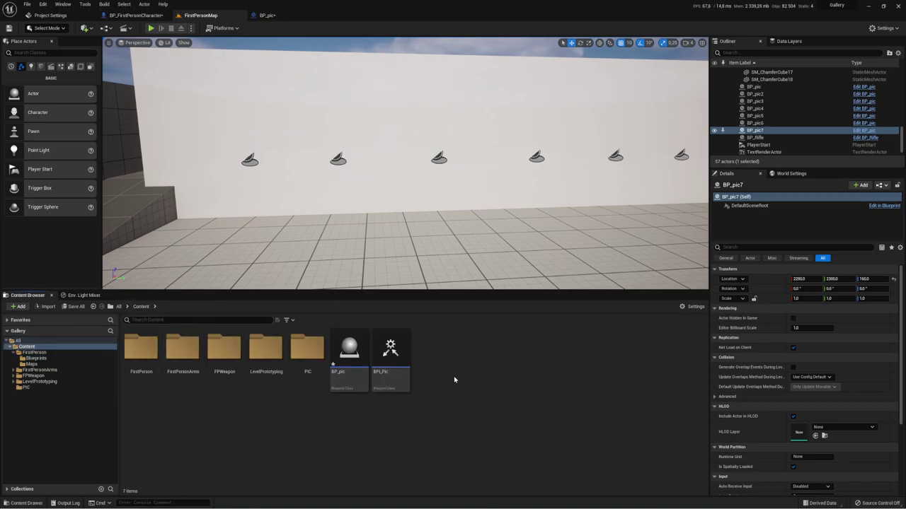
right_click(454, 380)
mouse_move(493, 274)
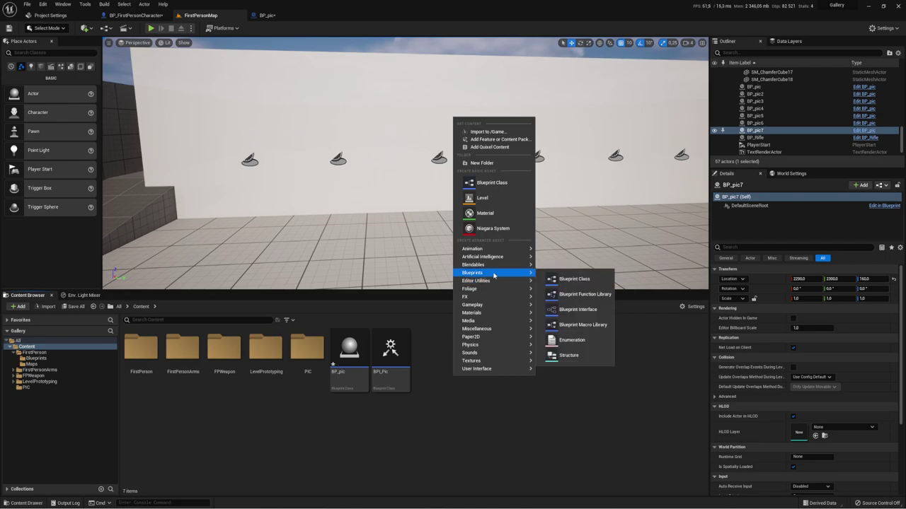
click(575, 361)
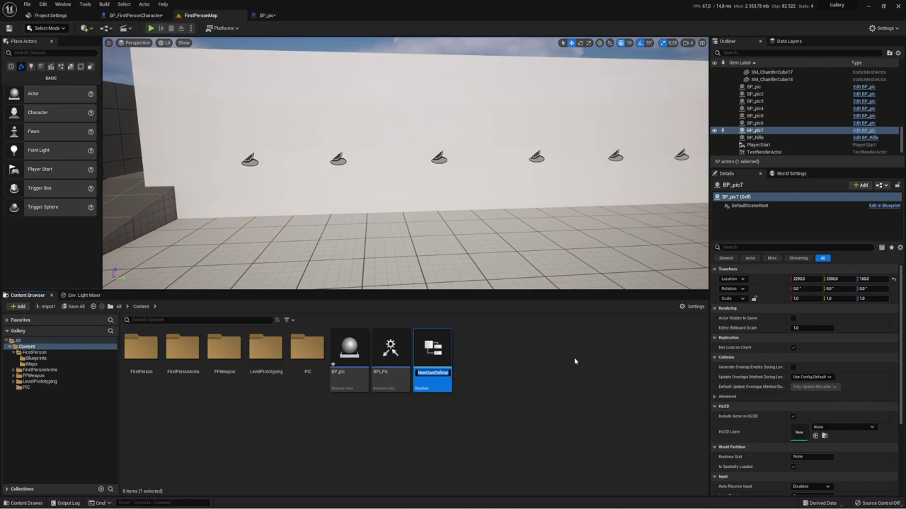
key(BackSpace)
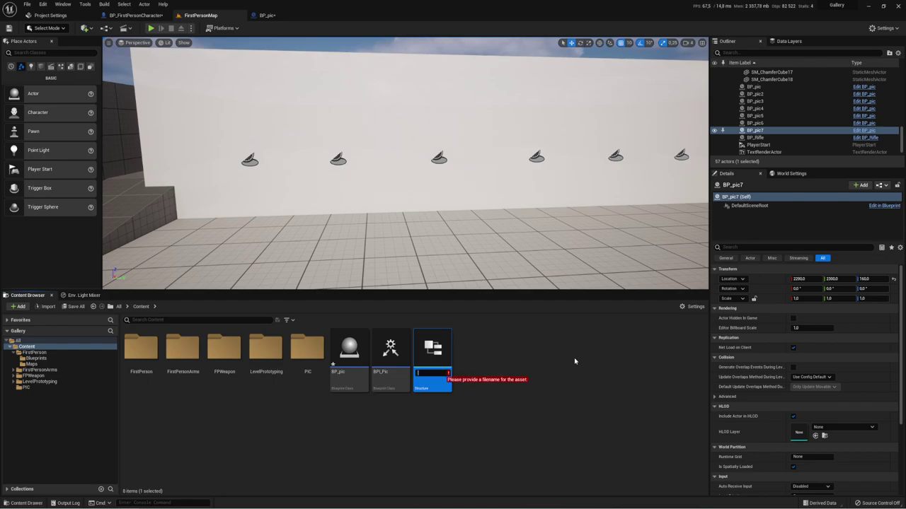
text(STR_pic)
key(Return)
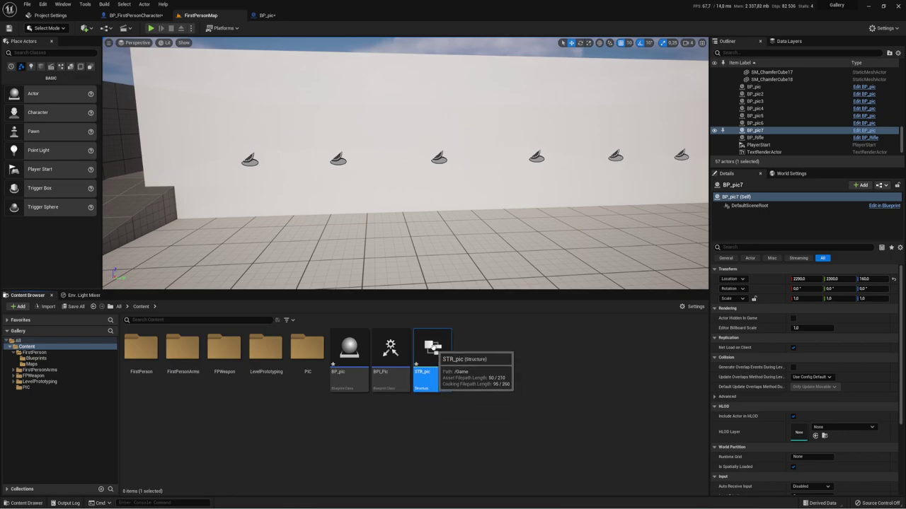
double_click(433, 347)
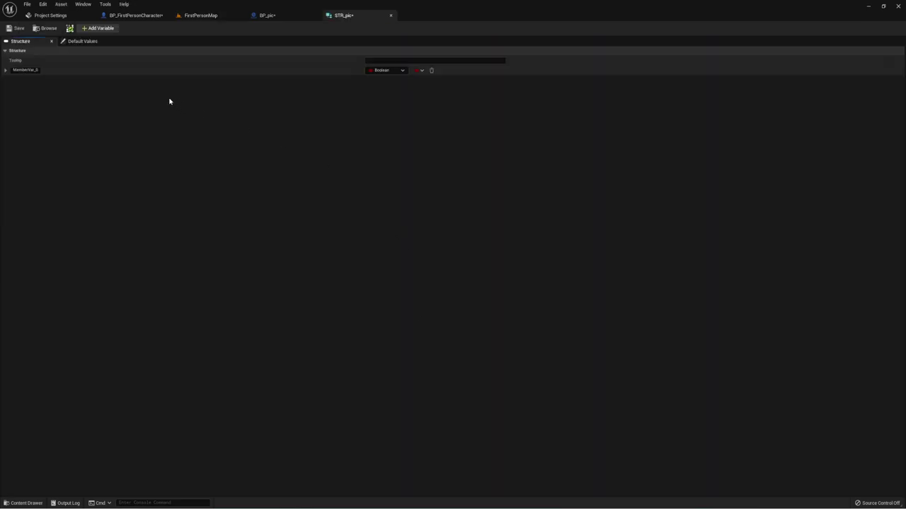
Add member variables, remove the extra MemberVar_4, and make MemberVar_0 a Texture 2D object reference
click(92, 30)
click(93, 29)
click(92, 30)
click(93, 30)
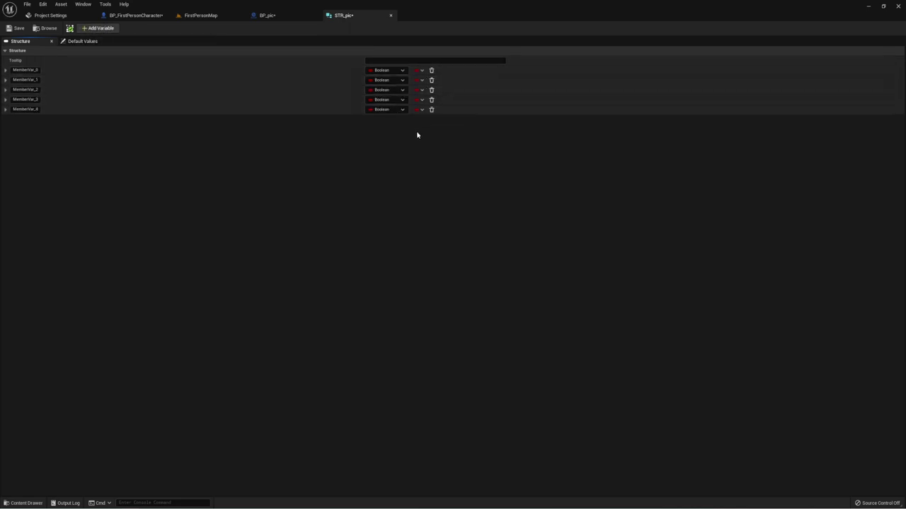
click(432, 109)
click(401, 71)
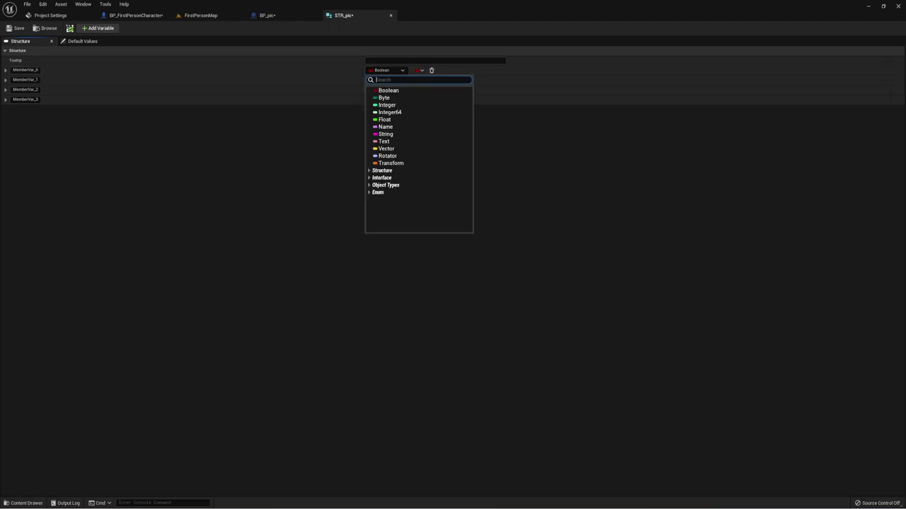
text(Textu)
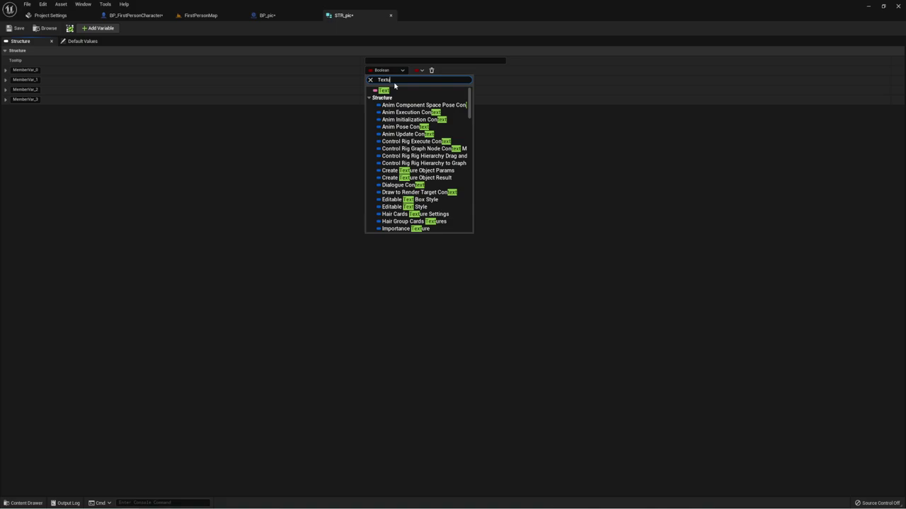
text(re)
scroll(422, 170, down, 5)
mouse_move(422, 170)
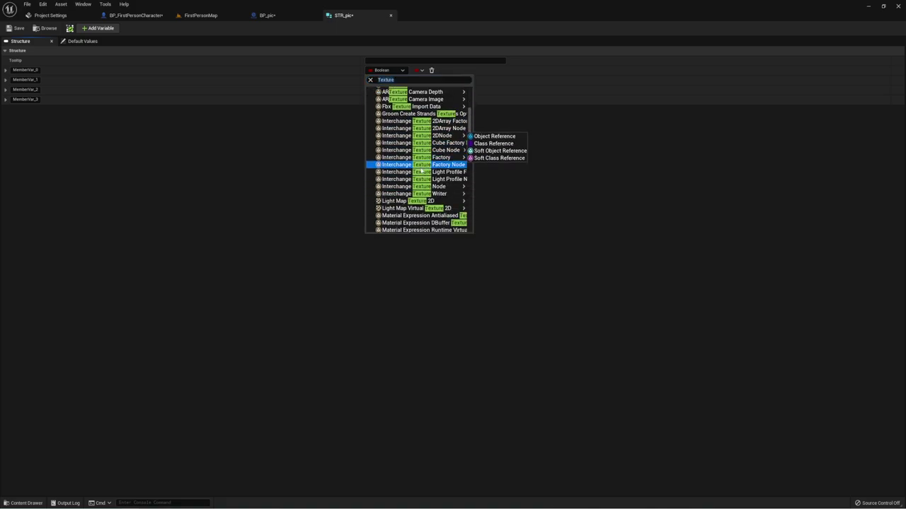
scroll(422, 170, down, 5)
scroll(413, 151, down, 3)
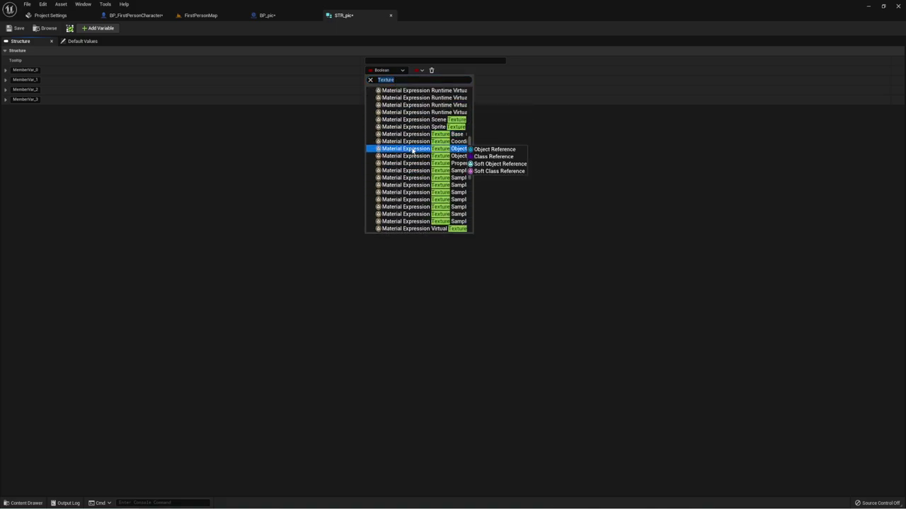
scroll(413, 150, down, 3)
scroll(413, 151, down, 2)
mouse_move(404, 128)
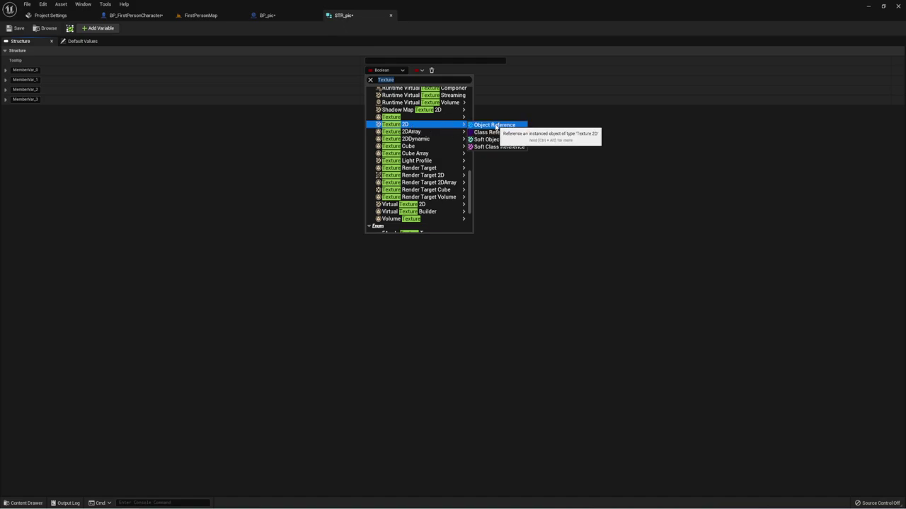
click(495, 125)
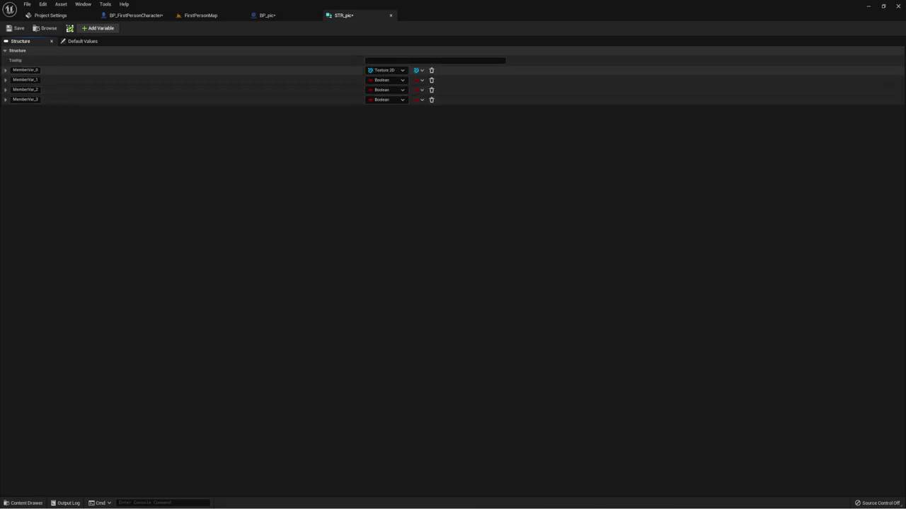
Rename the first field to Texture
click(25, 70)
key(BackSpace)
text(extu)
text(re)
key(Return)
Rename the second field to Name and set its type to Text
click(25, 79)
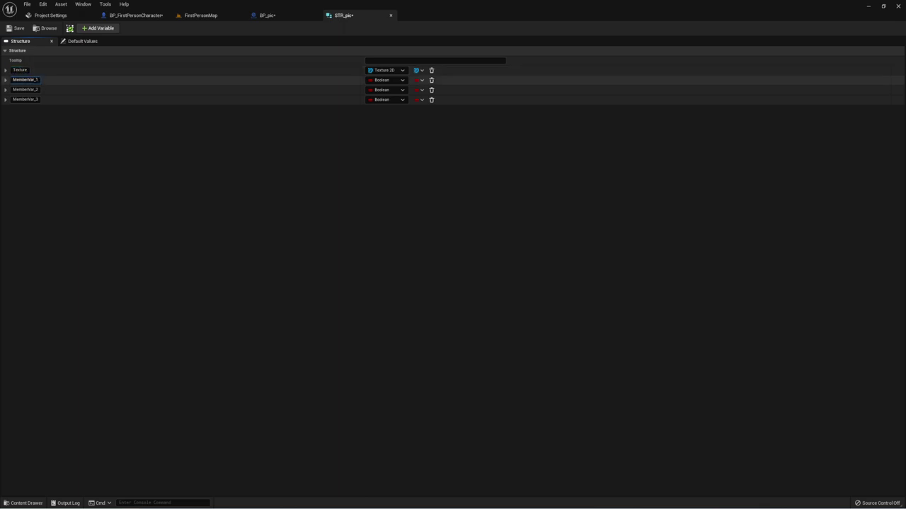
click(39, 81)
key(ctrl+a)
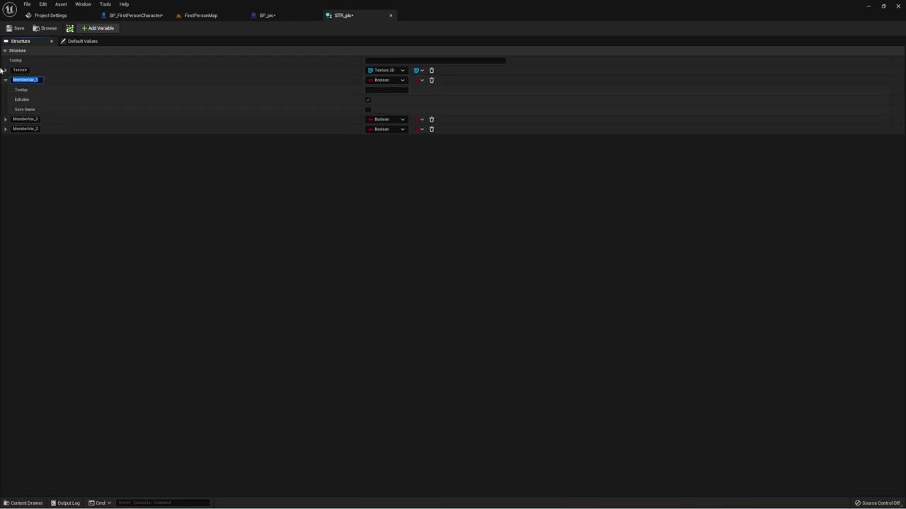
text(Name)
key(Return)
click(6, 80)
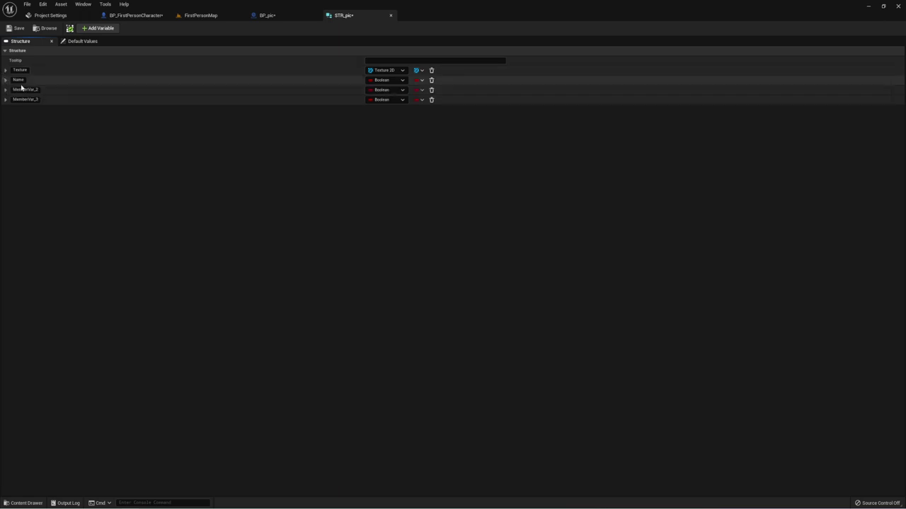
click(398, 79)
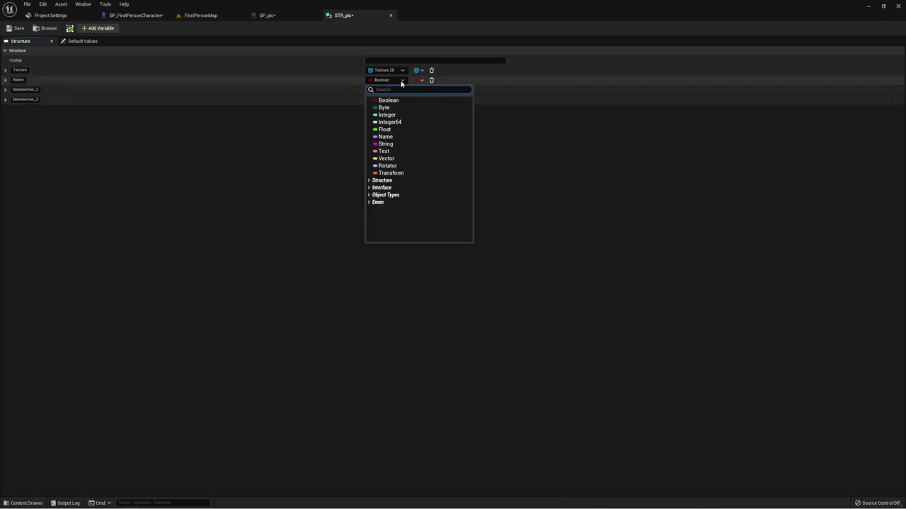
click(383, 150)
Rename the third field to Opis and set its type to Text
click(26, 90)
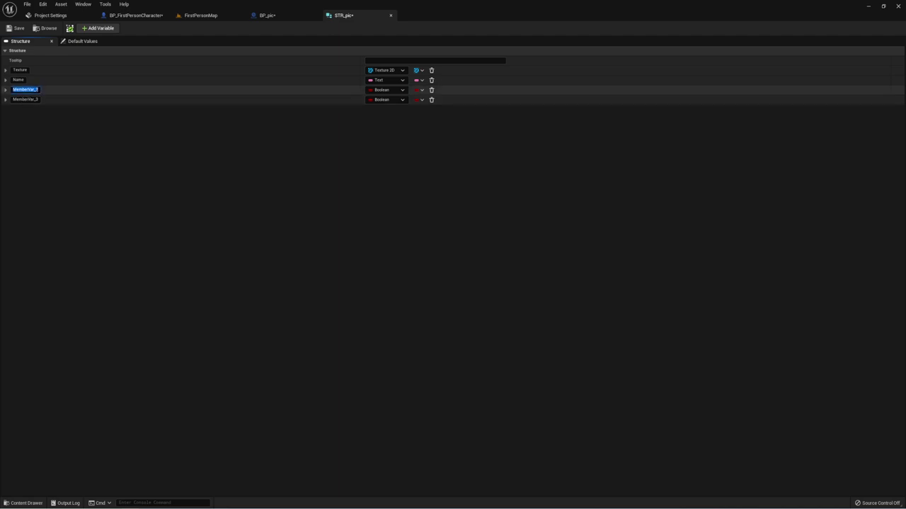
text(G)
key(Return)
click(401, 90)
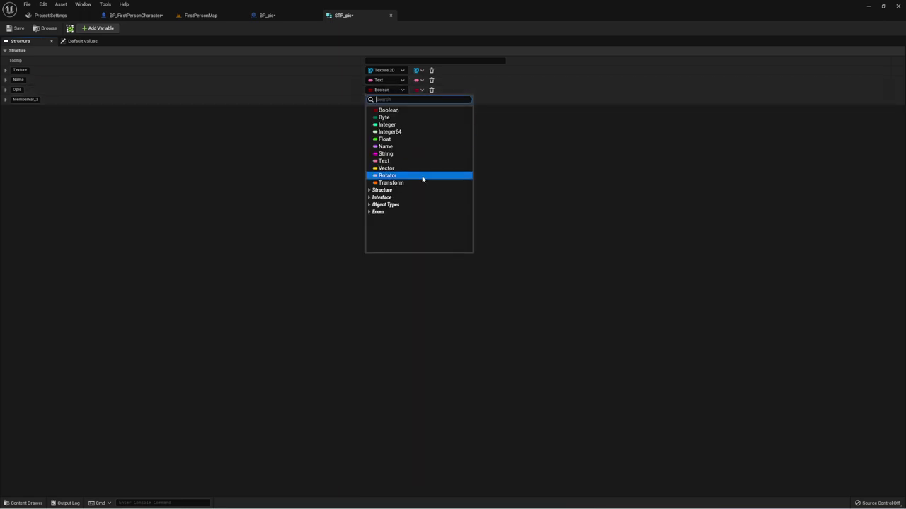
click(396, 161)
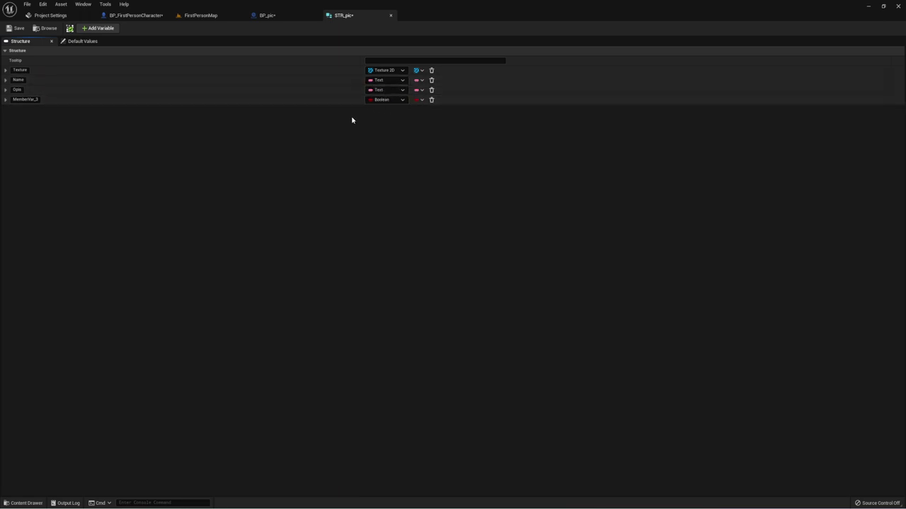
Rename the fourth field to Material and make it a Material Instance object reference
double_click(27, 99)
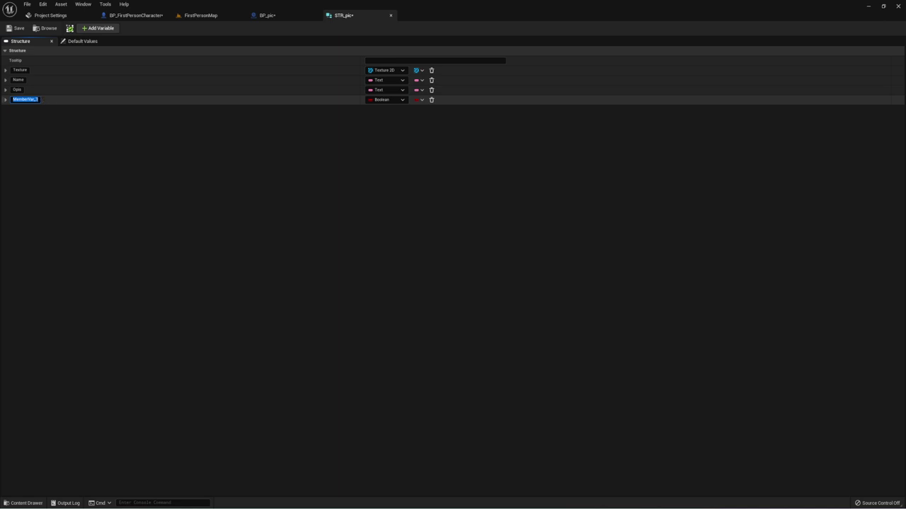
text(Materi)
text(al)
key(Return)
click(400, 101)
text(m)
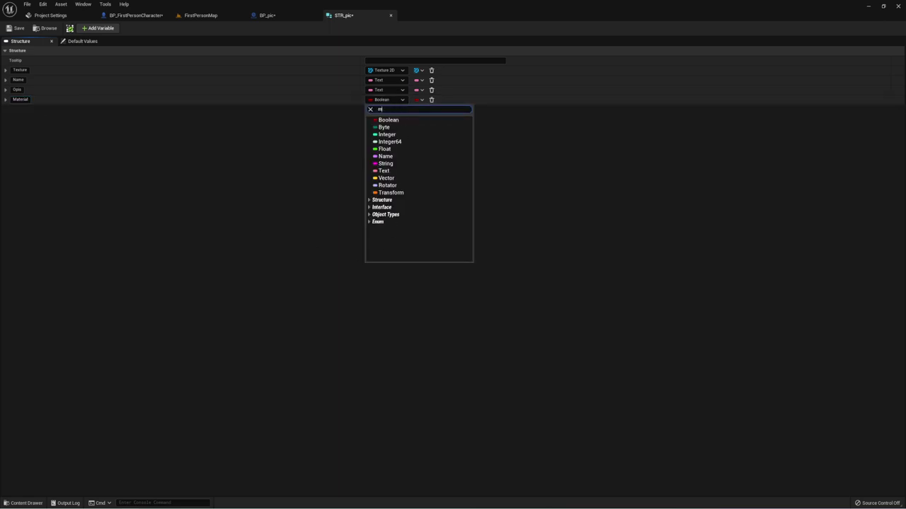
text(aterial)
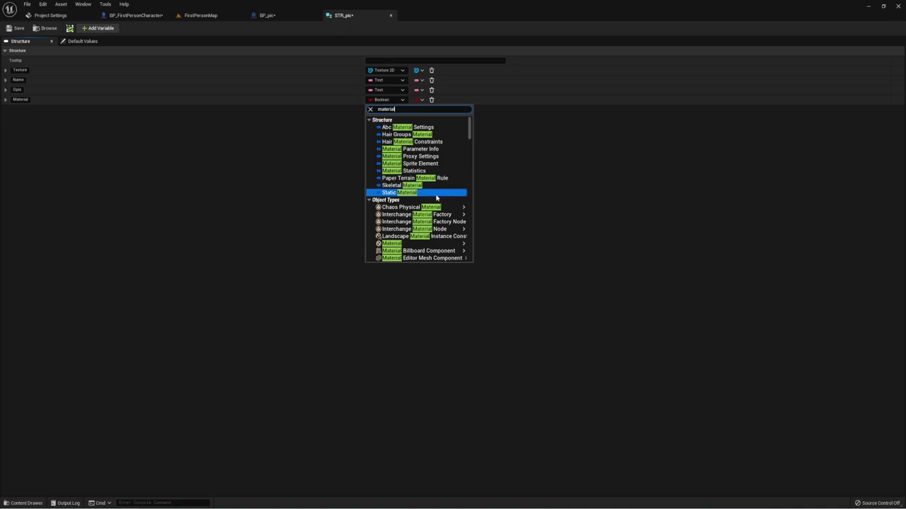
scroll(425, 157, down, 3)
mouse_move(424, 157)
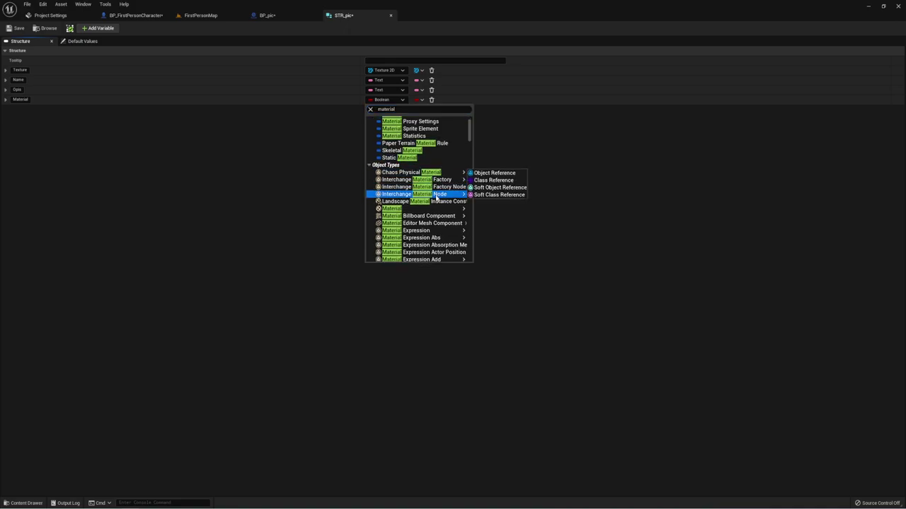
scroll(424, 160, down, 3)
scroll(425, 170, down, 4)
scroll(425, 177, down, 4)
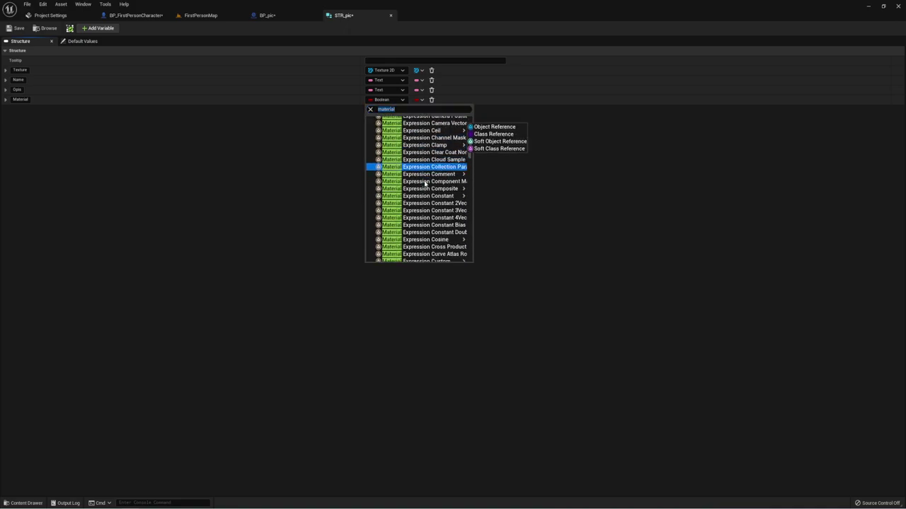
scroll(425, 183, down, 4)
scroll(425, 183, down, 4)
scroll(425, 183, down, 4)
scroll(425, 183, down, 4)
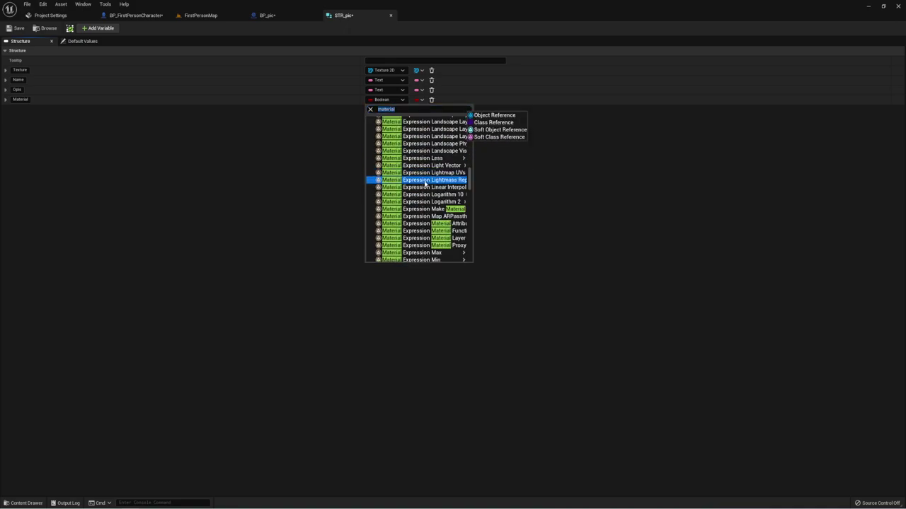
scroll(425, 183, down, 4)
scroll(426, 182, down, 4)
scroll(425, 182, down, 4)
scroll(425, 182, down, 3)
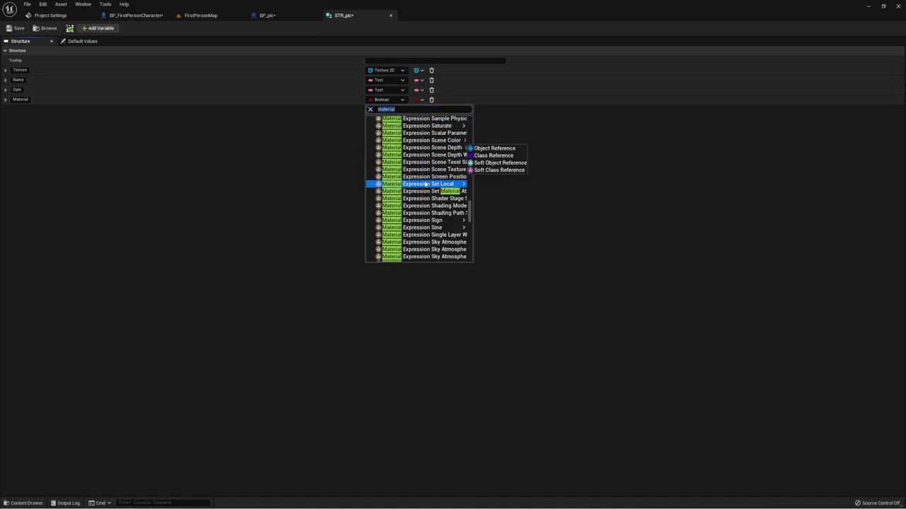
scroll(425, 184, down, 4)
scroll(425, 184, down, 4)
scroll(426, 184, down, 4)
scroll(425, 184, down, 4)
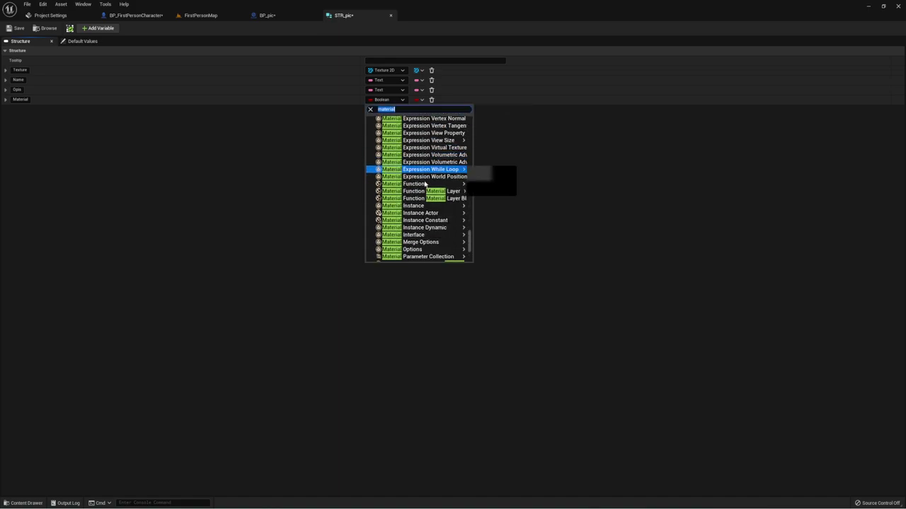
scroll(426, 182, down, 4)
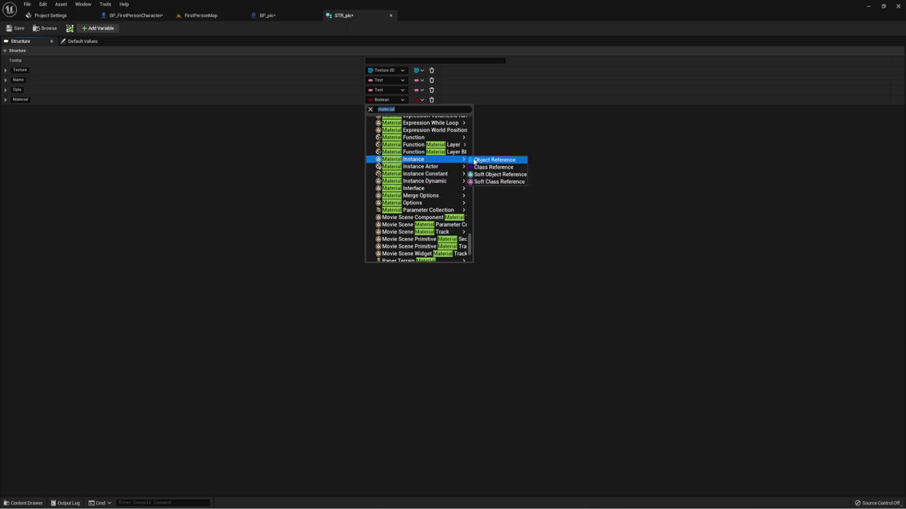
click(506, 161)
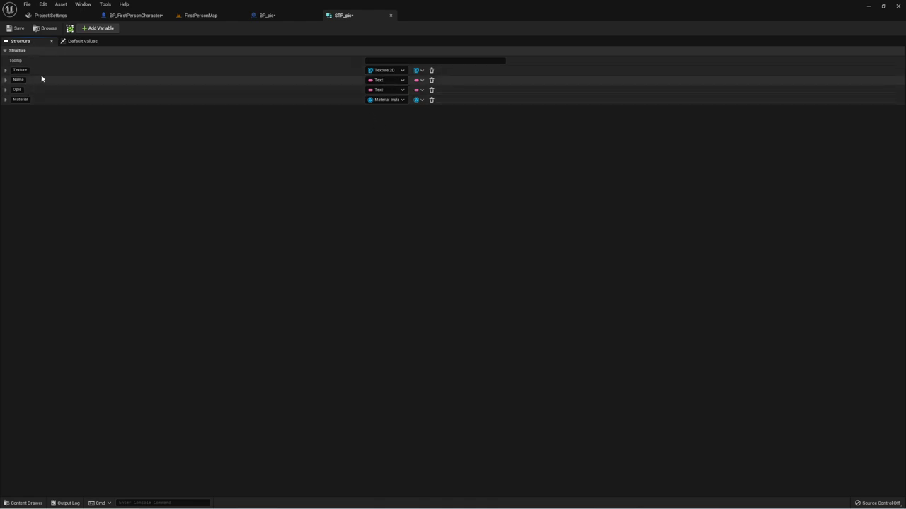
Add a fifth member named Scale of type Float and save STR_pic
click(94, 30)
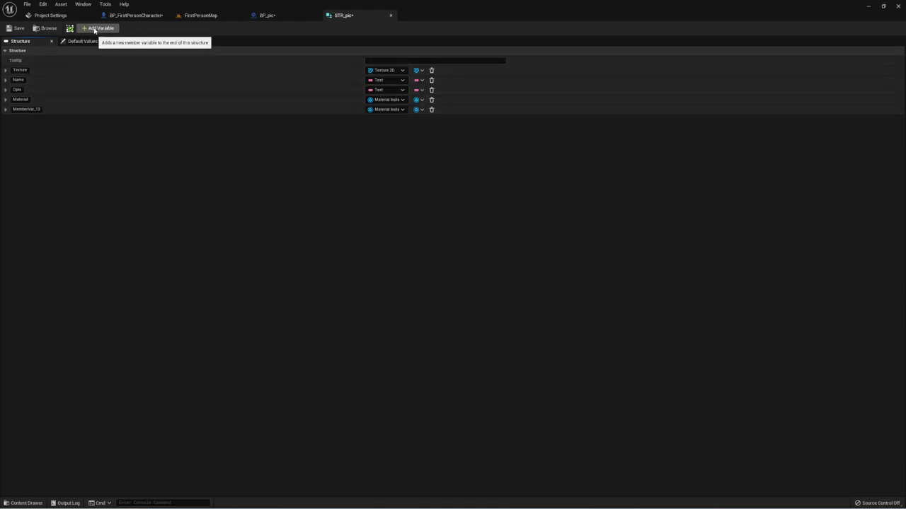
click(28, 110)
double_click(29, 109)
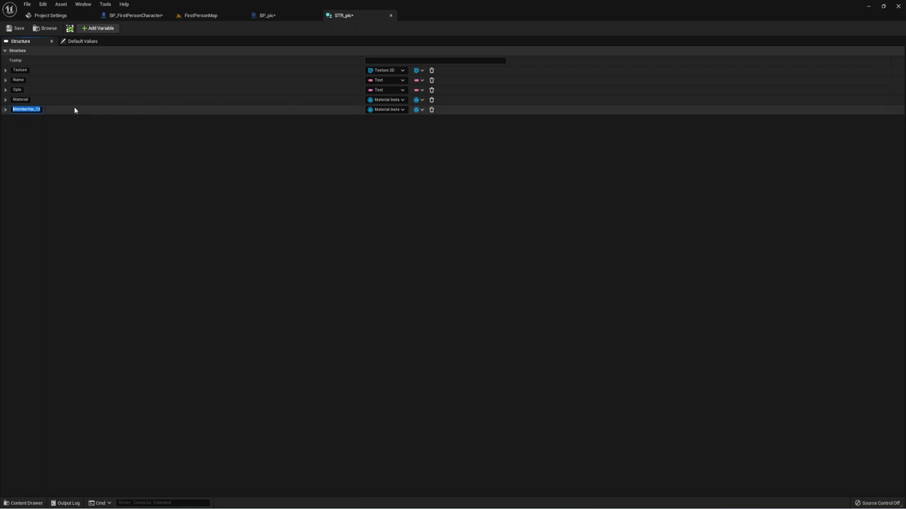
text(Scale)
key(Return)
click(401, 109)
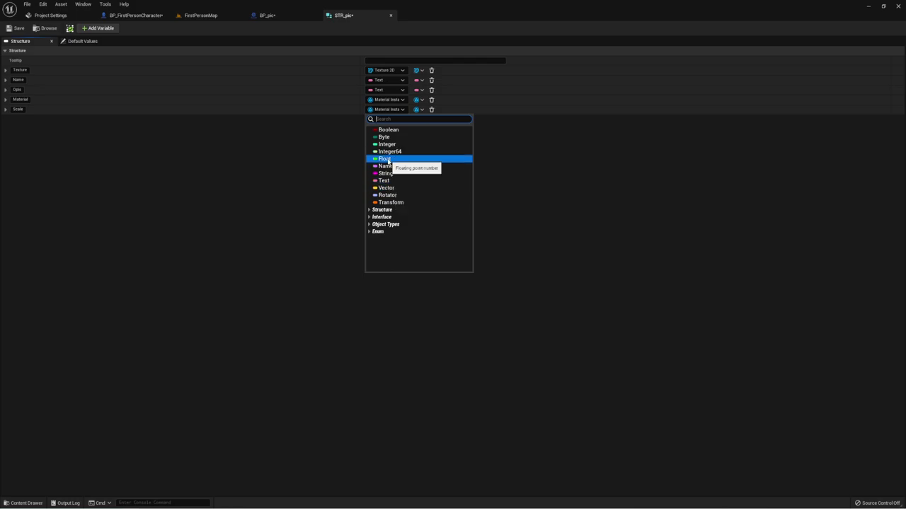
click(388, 160)
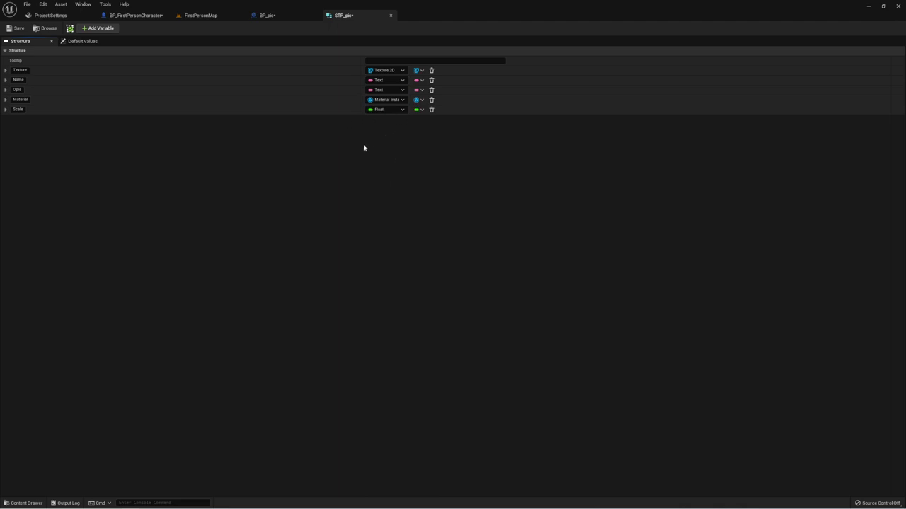
click(16, 28)
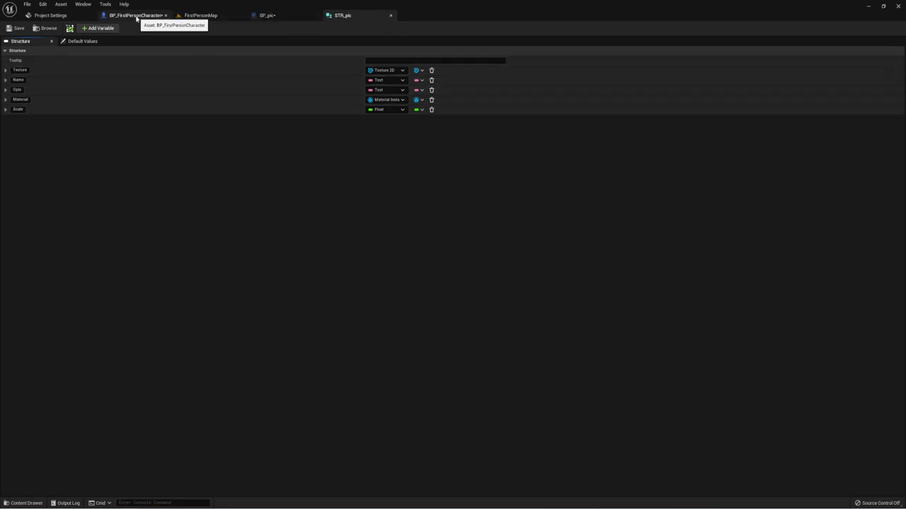
Create a Data Table with STR_pic as its row structure and name it DT_pic
click(195, 16)
right_click(500, 365)
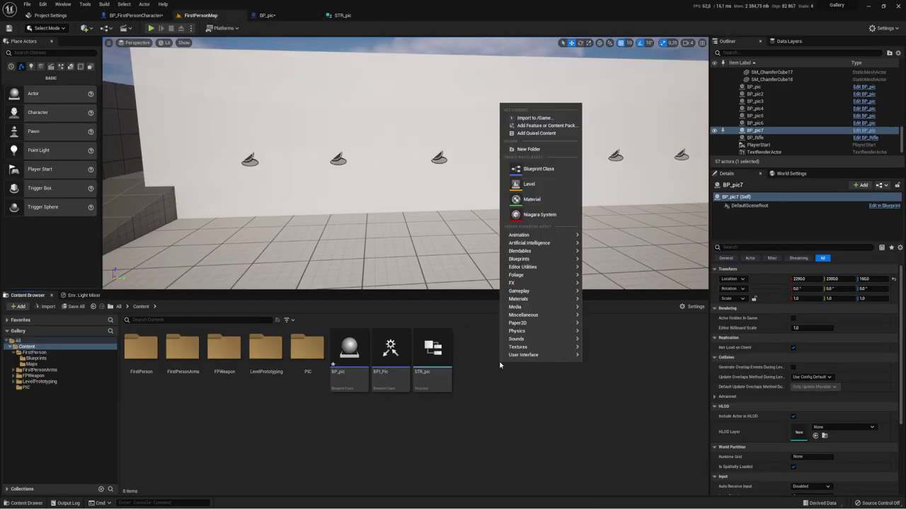
mouse_move(528, 331)
mouse_move(535, 315)
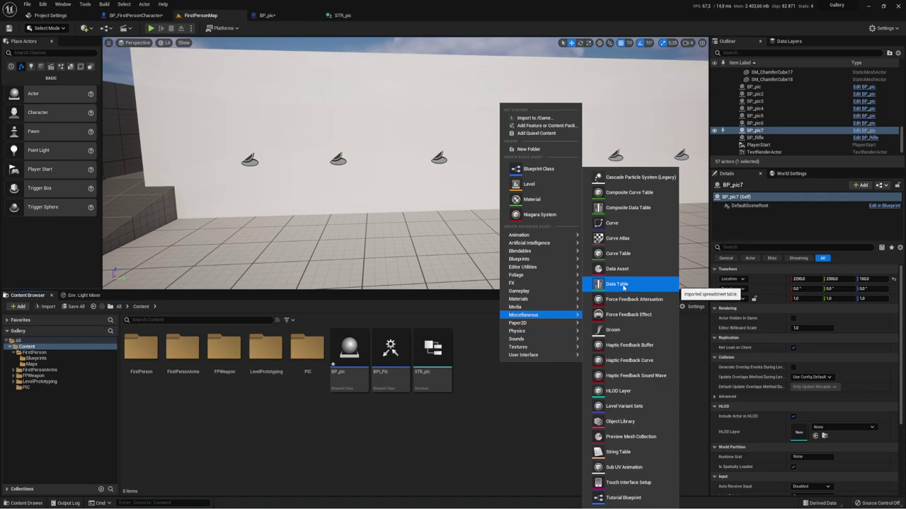
click(621, 286)
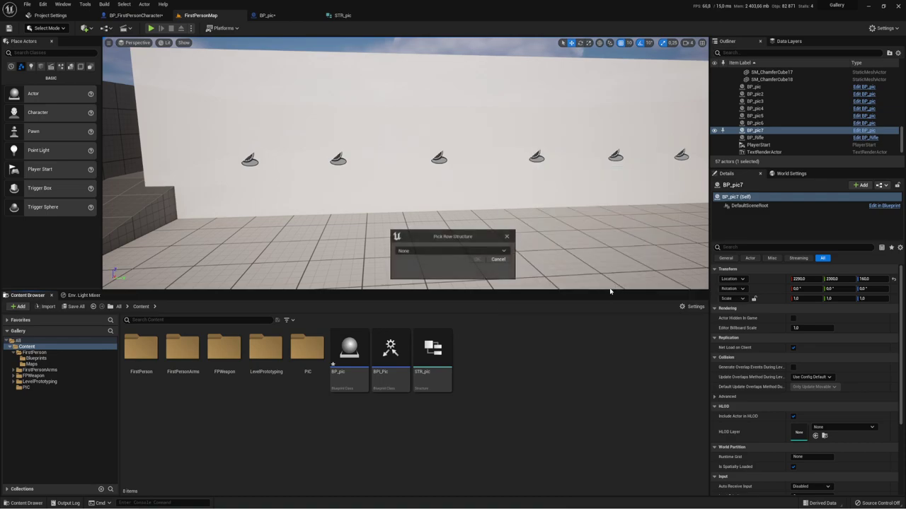
click(459, 249)
click(414, 363)
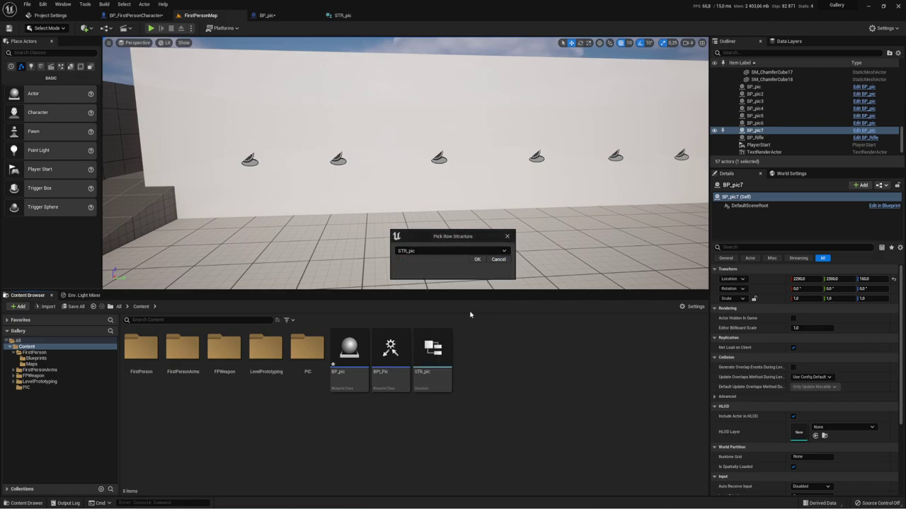
click(478, 259)
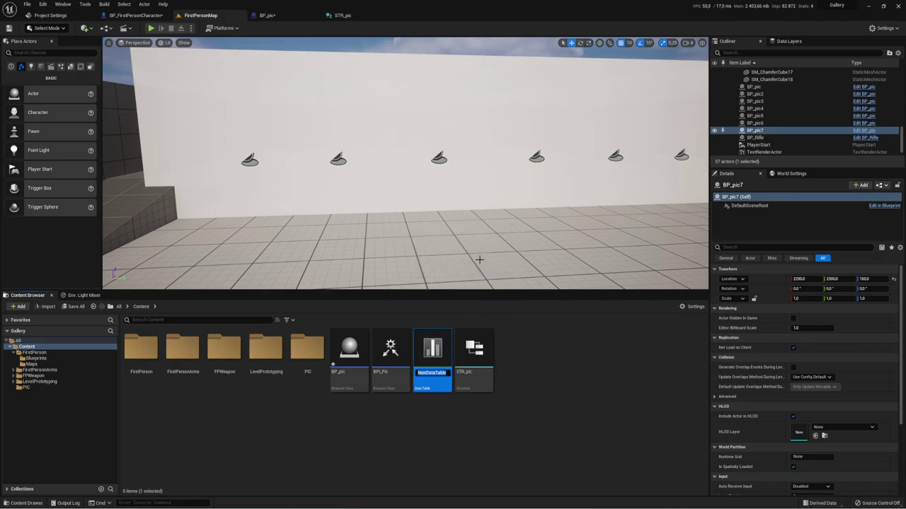
text(DT_pi)
text(c)
key(Return)
key(Return)
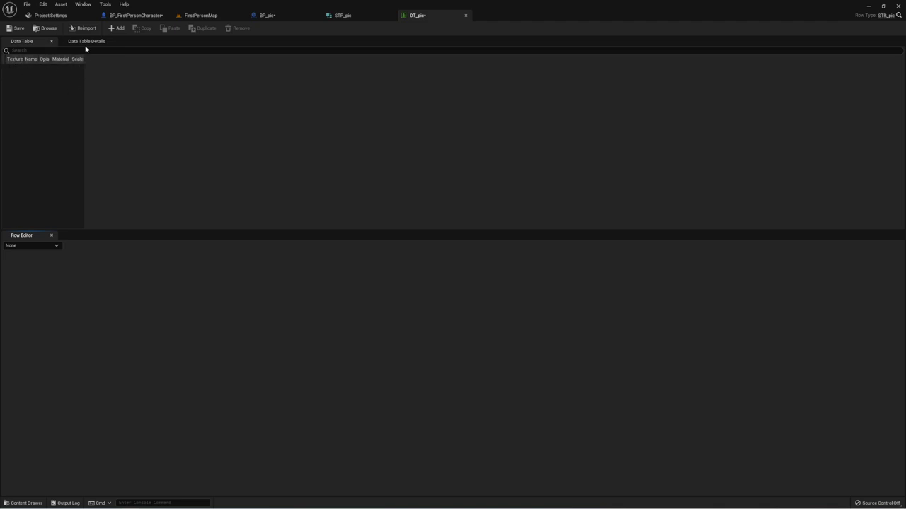
Add a new row to DT_pic with texture 01 and material Mat_pic_Inst
click(116, 28)
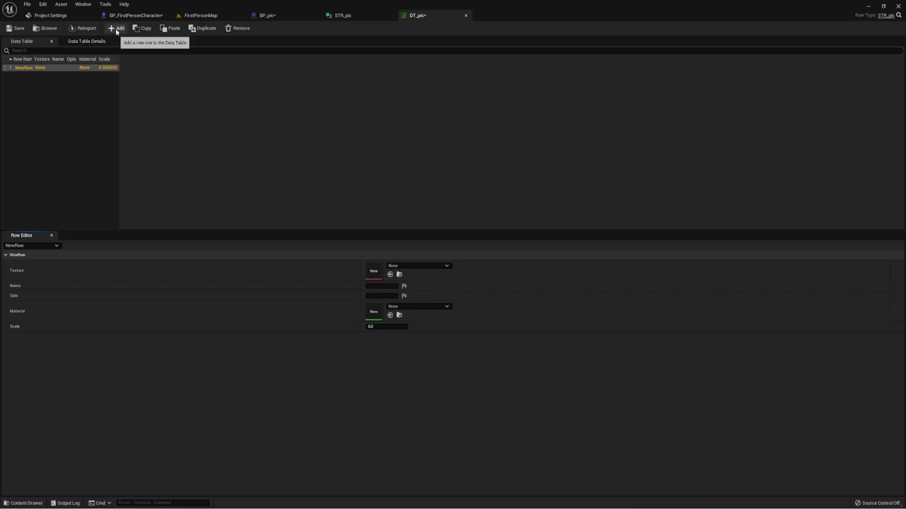
click(416, 266)
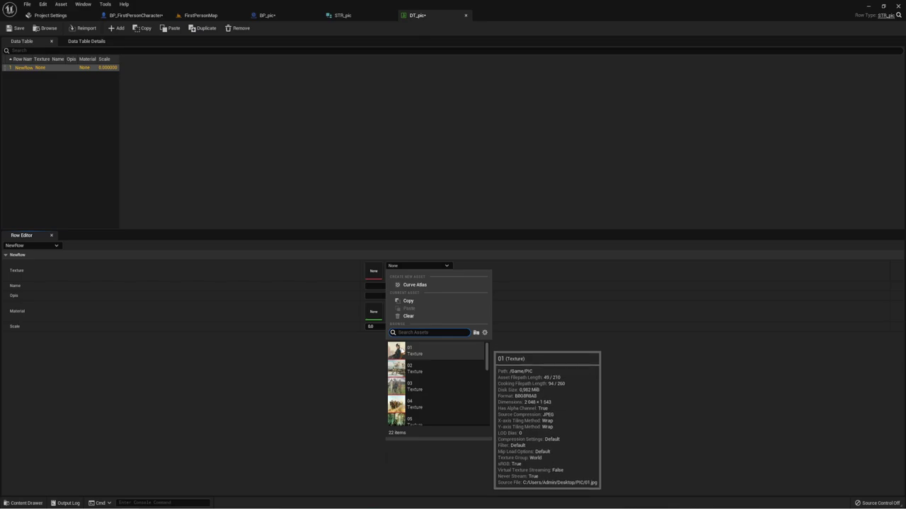
click(407, 350)
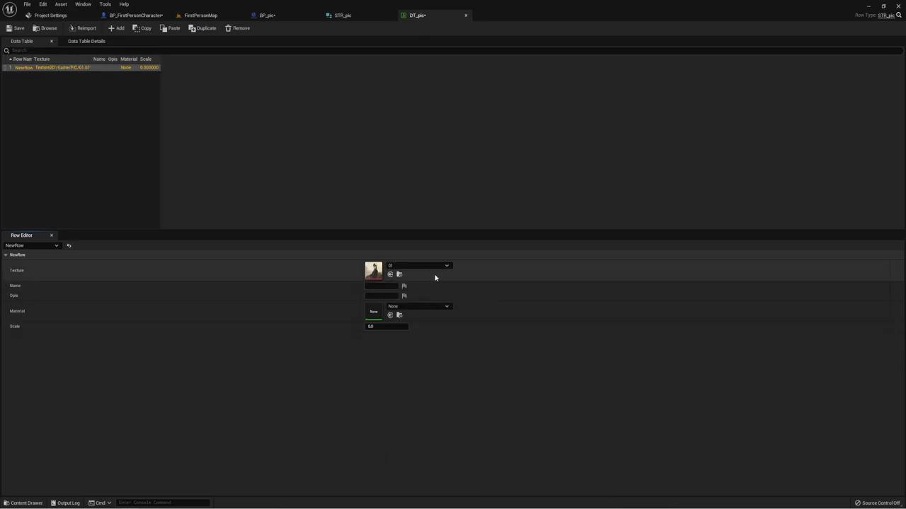
click(416, 307)
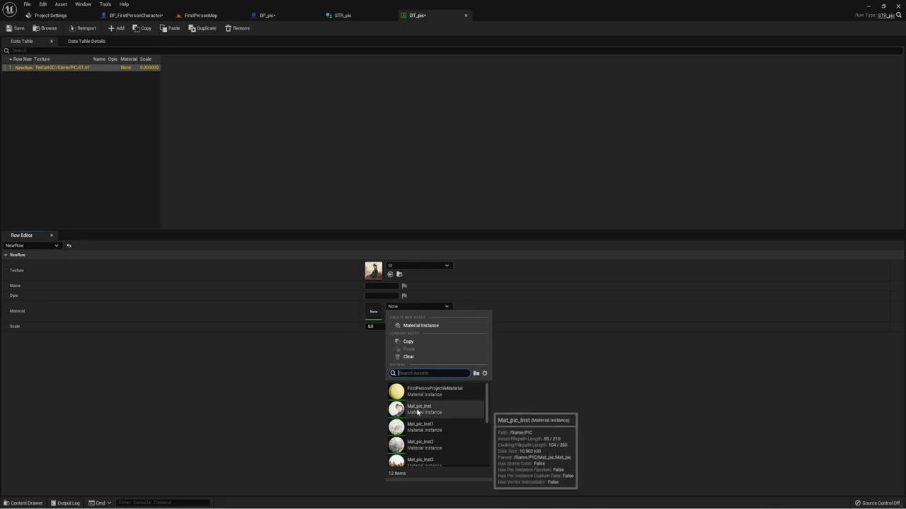
click(418, 411)
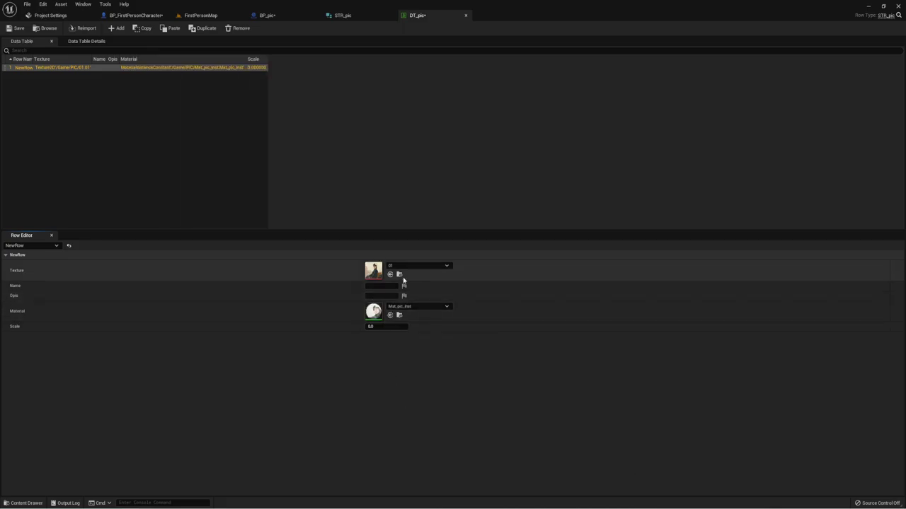
Enter the row's painting title and Opis description, and keep Scale at 1.0
click(375, 287)
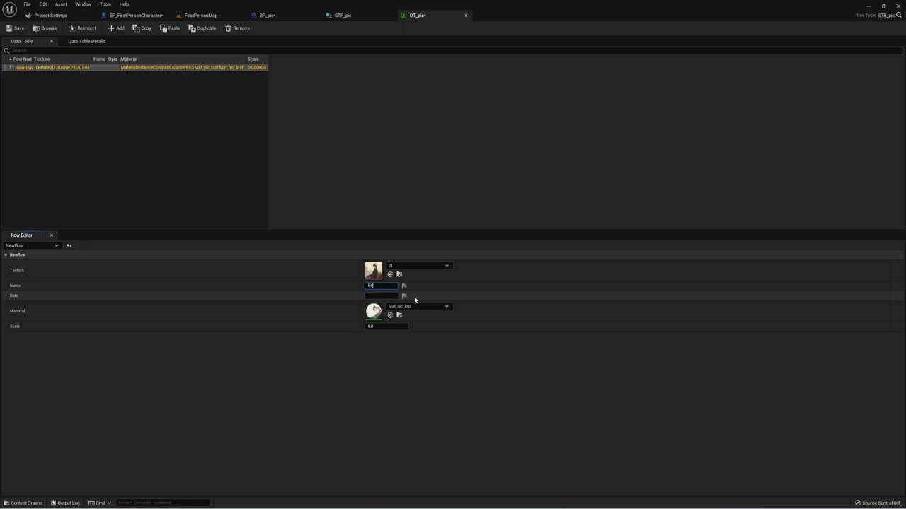
text(ц)
text(ва)
click(397, 296)
key(BackSpace)
key(BackSpace)
key(BackSpace)
text(ывдаоьывоэдла)
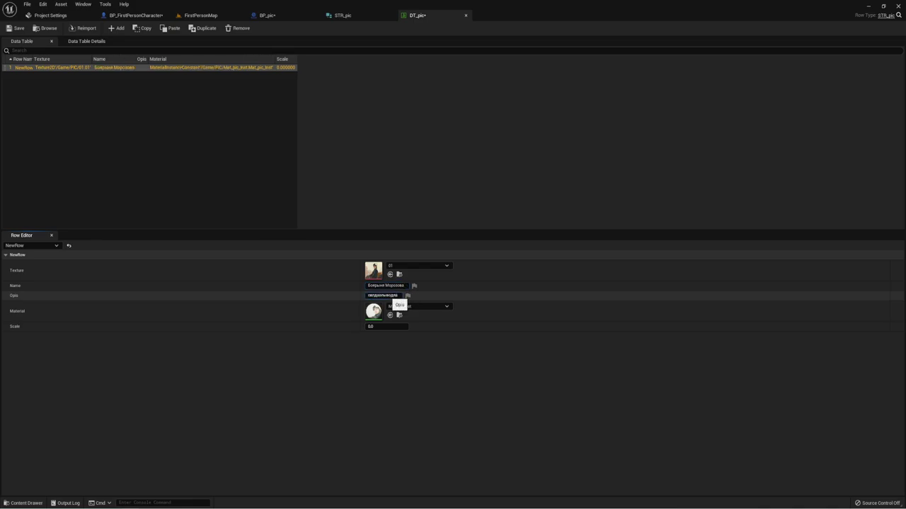
key(Return)
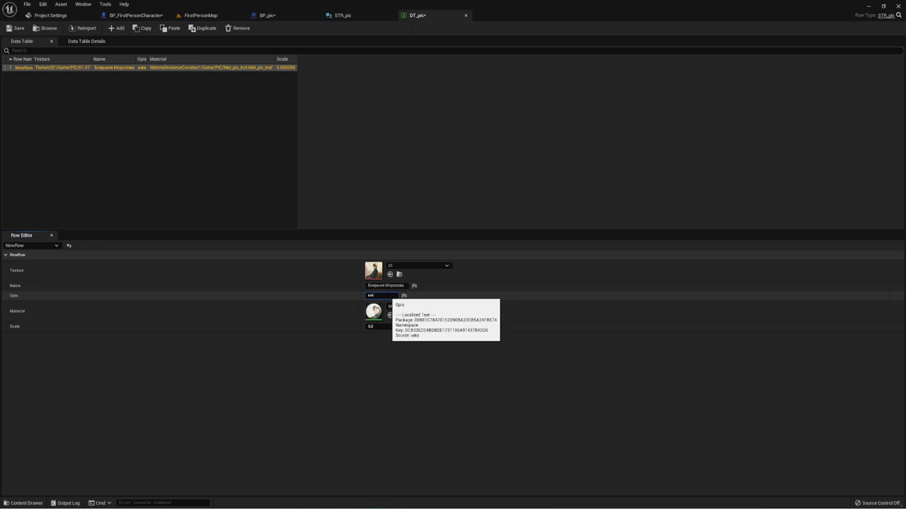
text(ыв выва)
text(ыва ыва вы ыва)
key(Return)
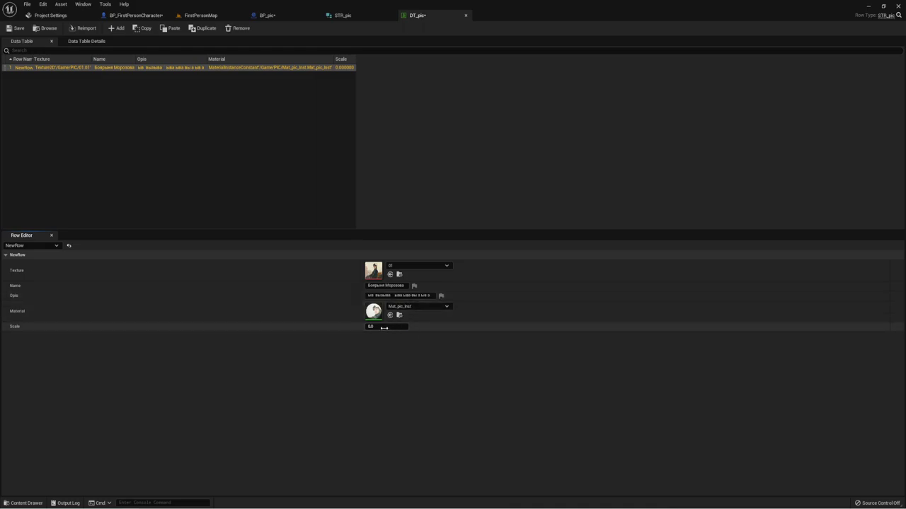
text(1)
key(Return)
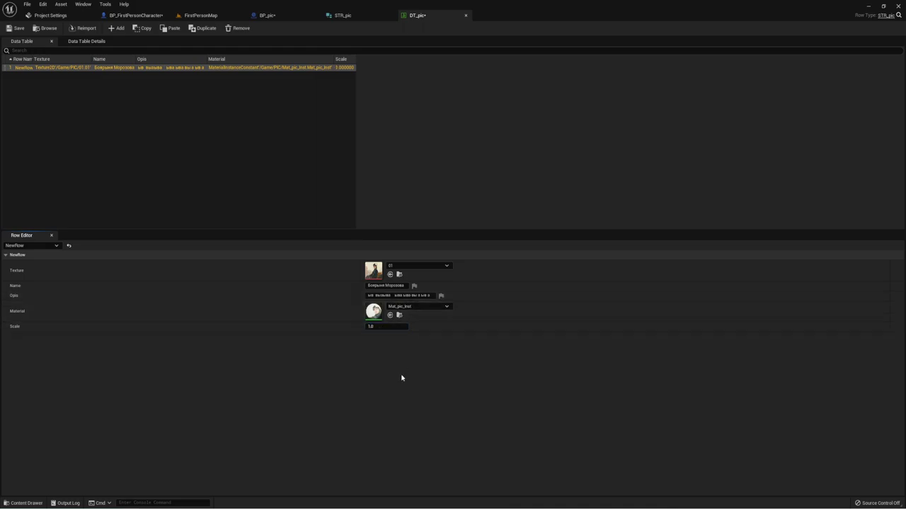
click(341, 15)
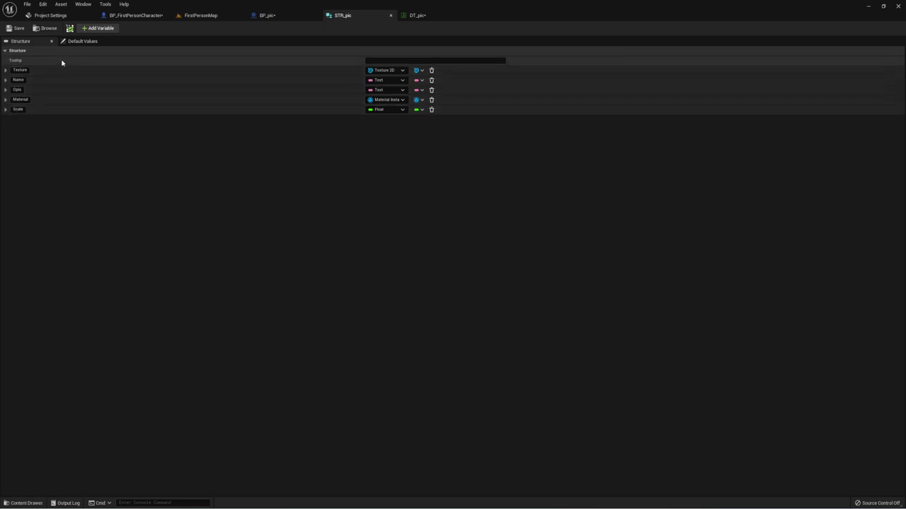
Set STR_pic defaults to Scale 1.0, Name 'Неизвестно' and Opis 'Пусто', then save it
click(81, 41)
click(389, 125)
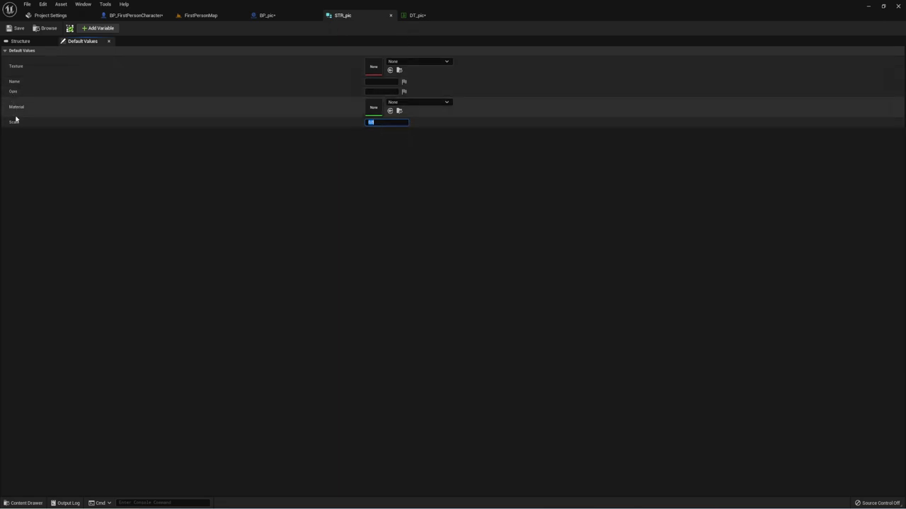
text(1)
key(Return)
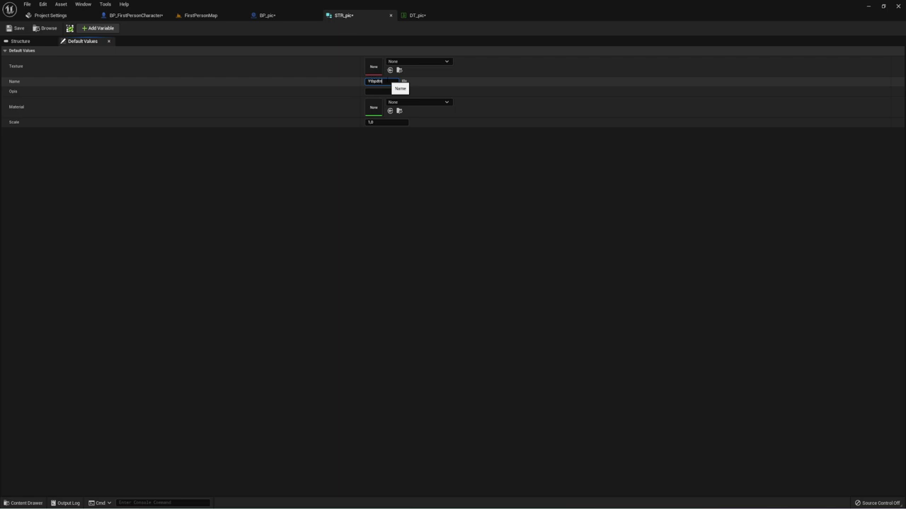
key(ctrl+a)
text(Не)
click(386, 91)
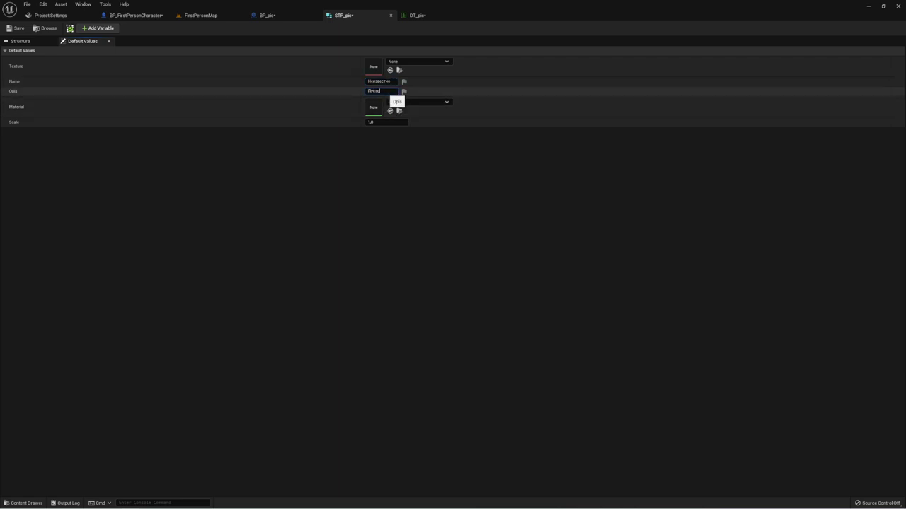
click(426, 208)
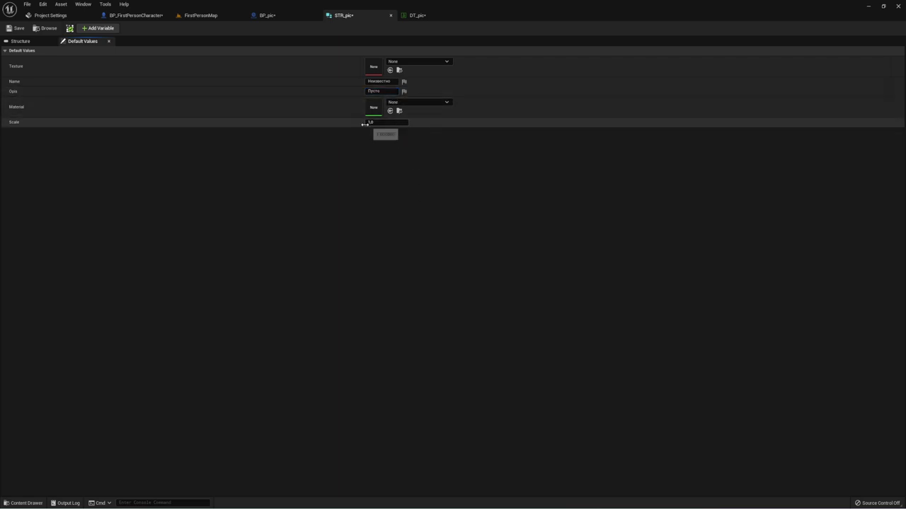
click(15, 28)
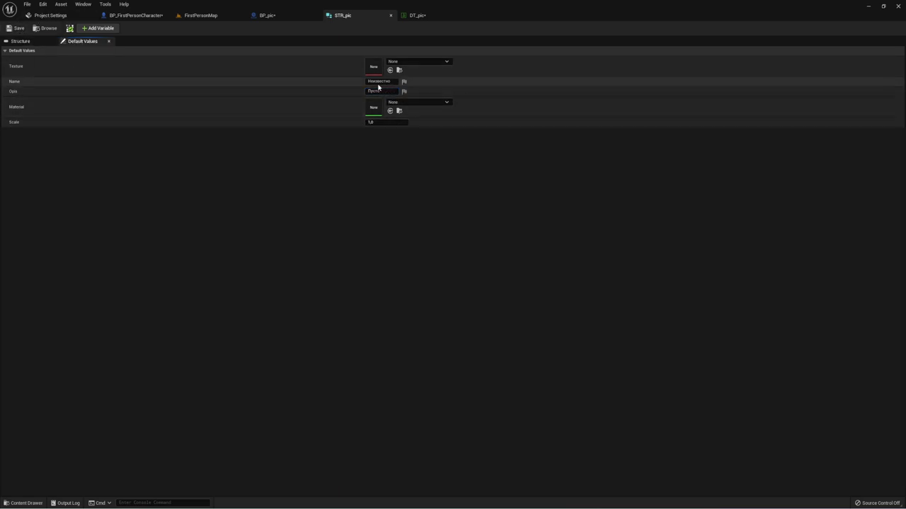
click(416, 15)
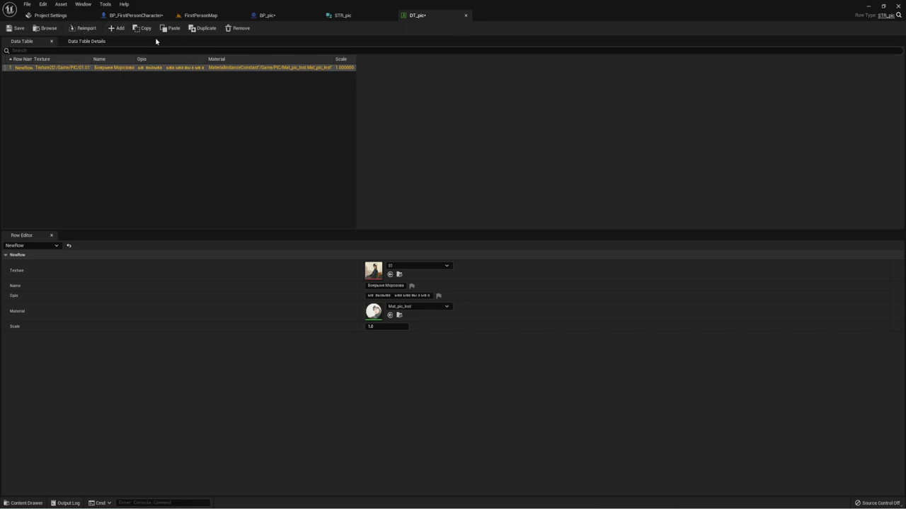
Add six more rows to DT_pic, for seven rows in total
click(116, 29)
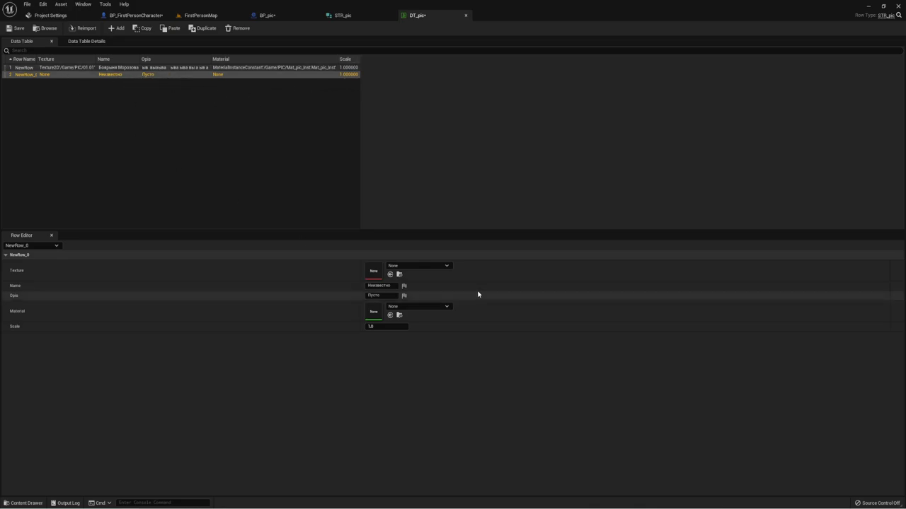
double_click(118, 29)
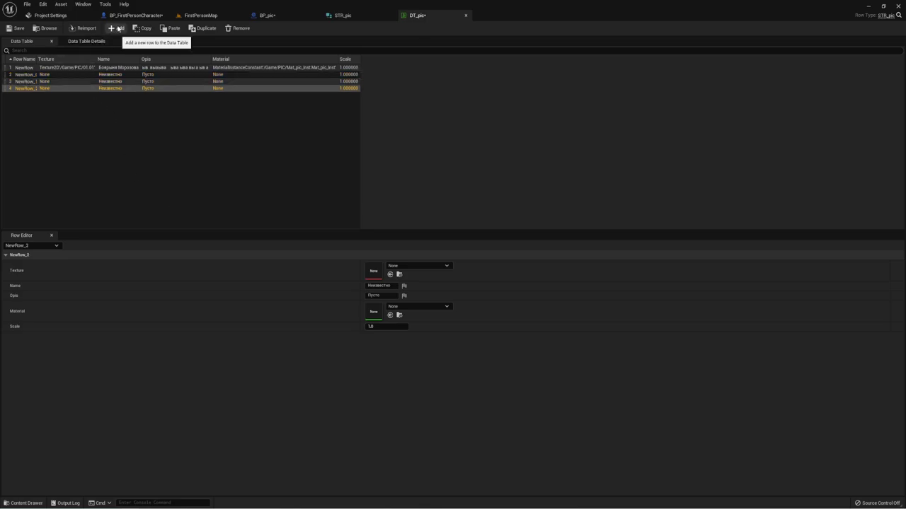
click(118, 29)
click(118, 29)
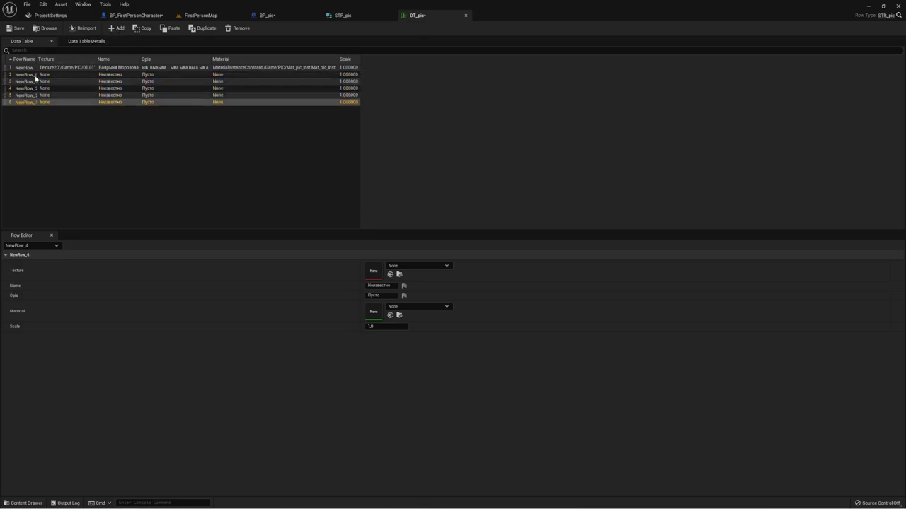
click(118, 29)
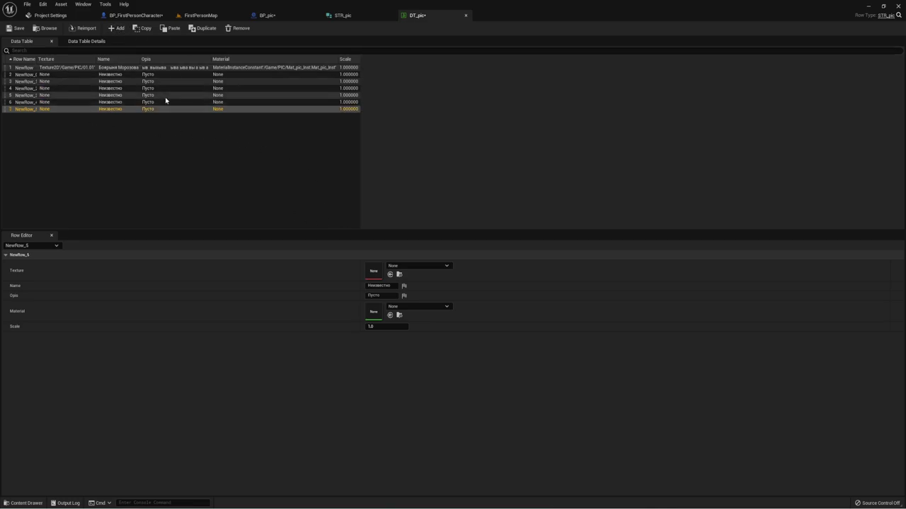
Give row 2 texture 02 with Mat_pic_Inst1, and row 3 texture 03 with Mat_pic_Inst2
click(110, 75)
click(408, 266)
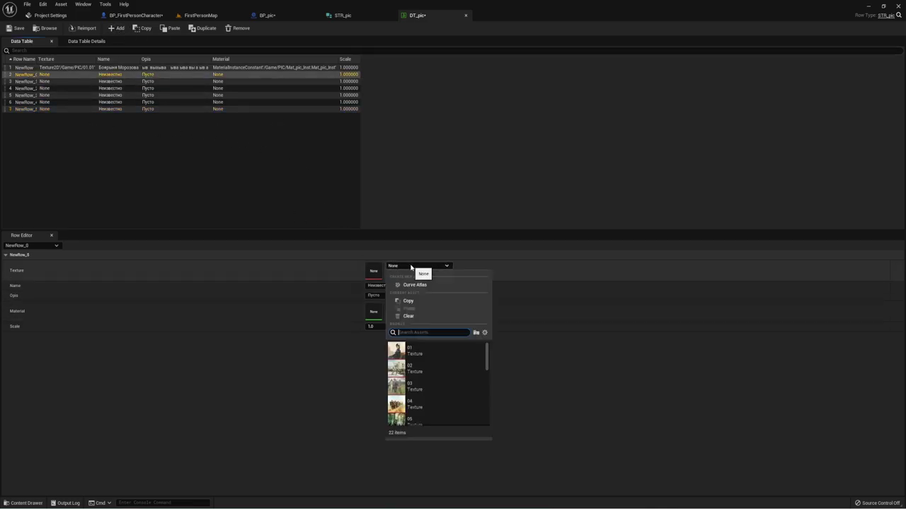
click(416, 371)
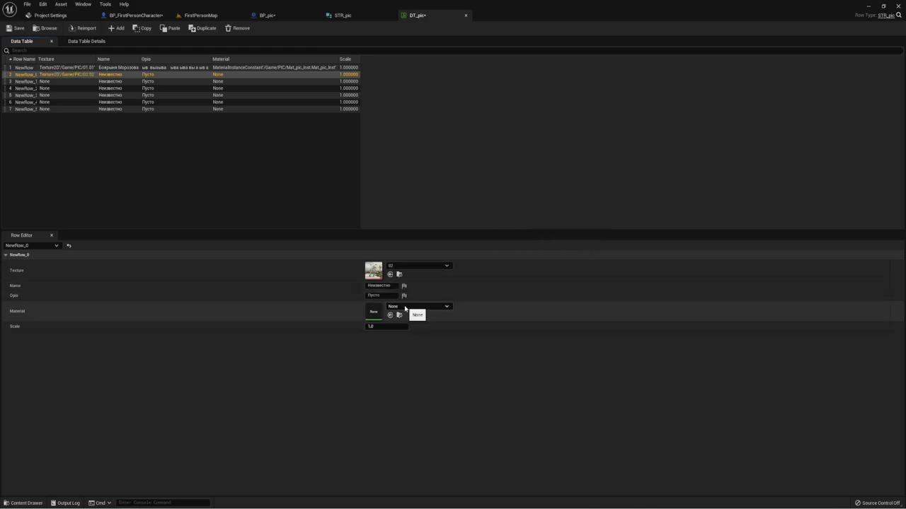
click(418, 306)
click(424, 427)
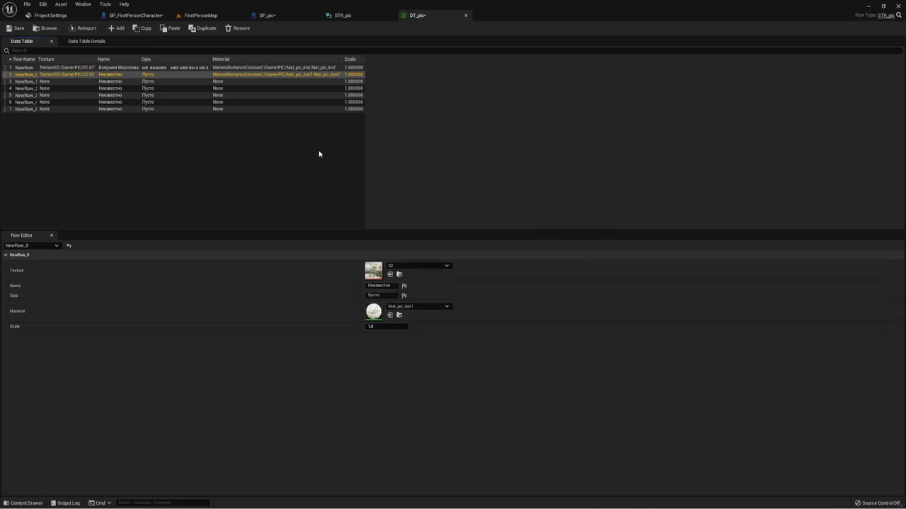
click(114, 82)
click(408, 266)
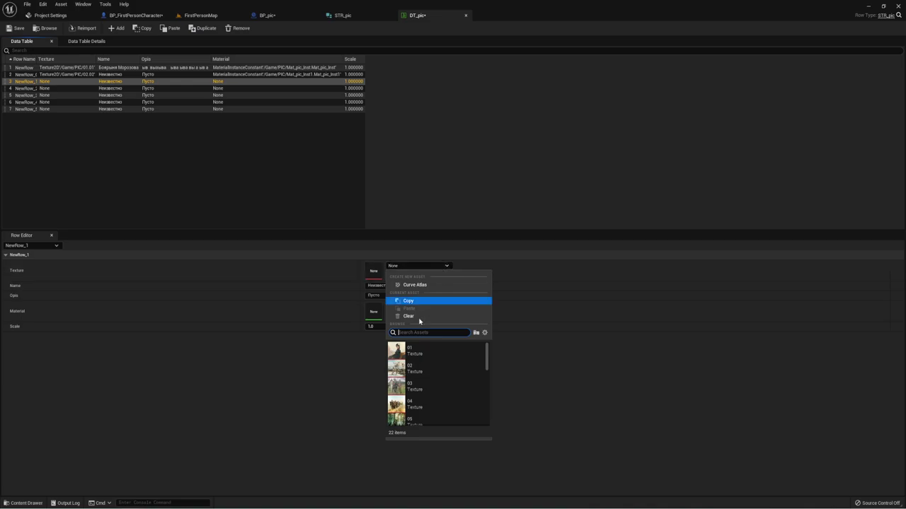
click(416, 386)
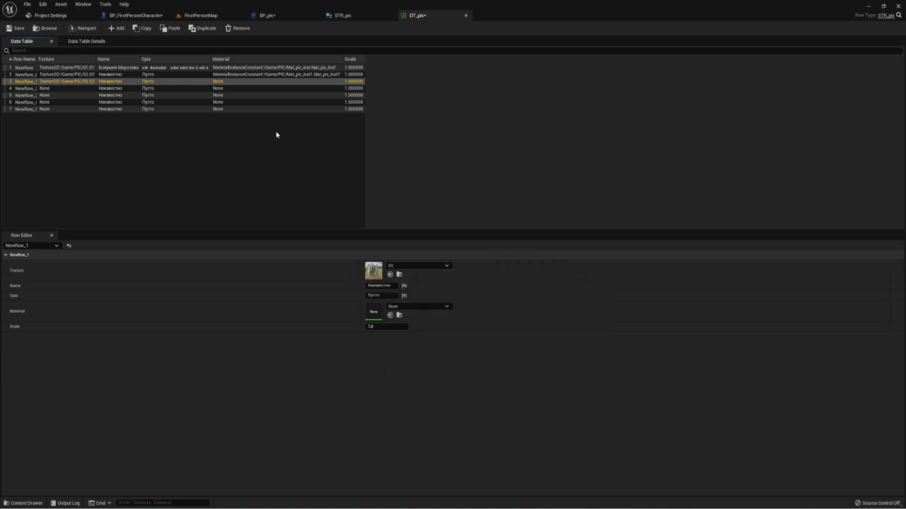
click(404, 305)
click(432, 444)
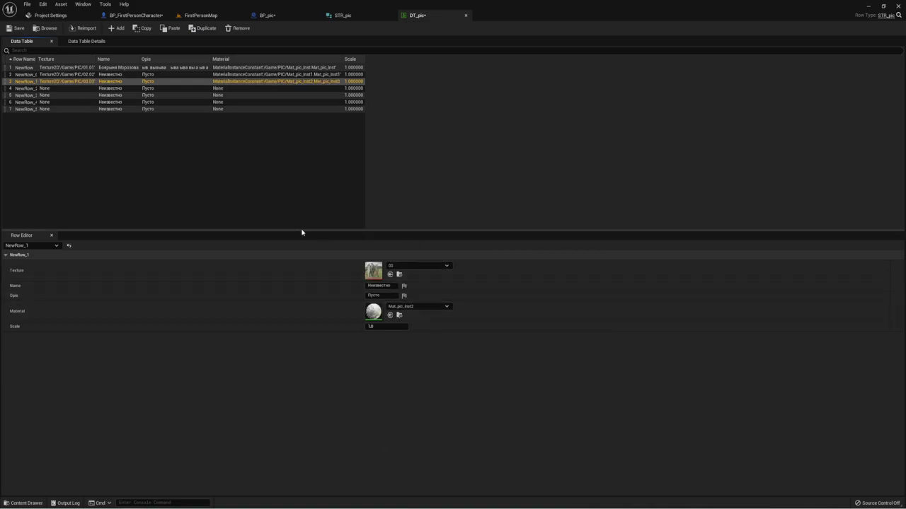
Give row 4 texture 04 with Mat_pic_Inst3, and row 5 texture 05 with Mat_pic_Inst4
click(61, 89)
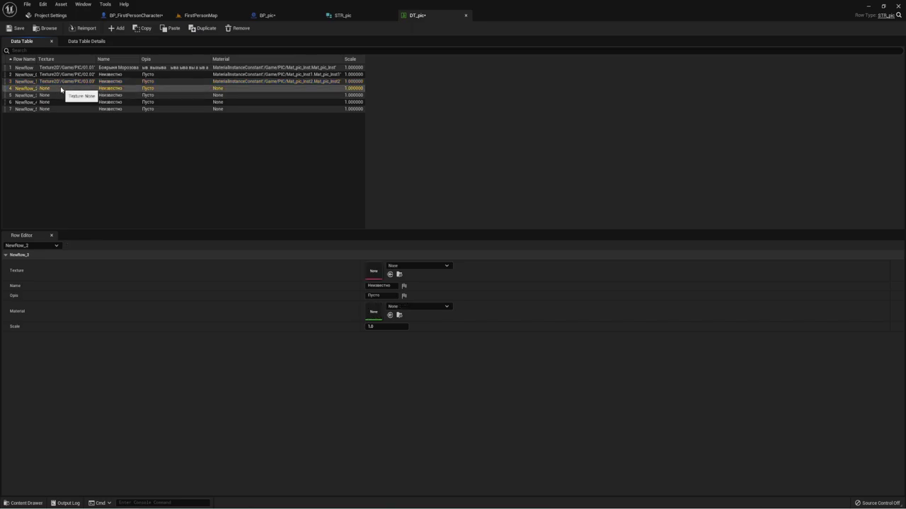
click(430, 266)
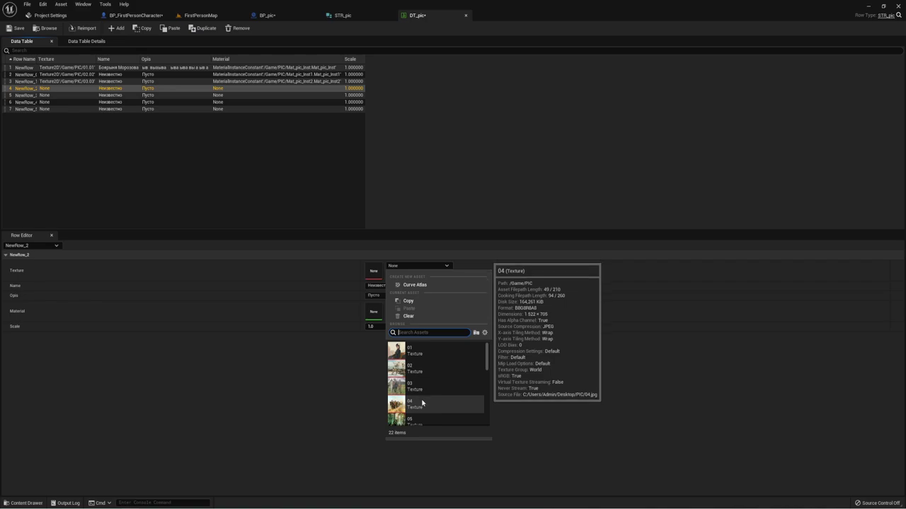
click(422, 400)
click(419, 312)
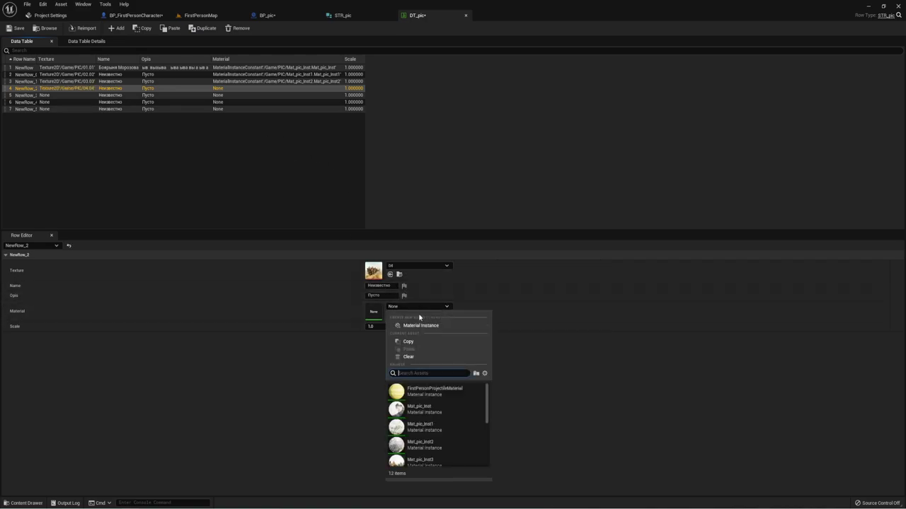
click(433, 453)
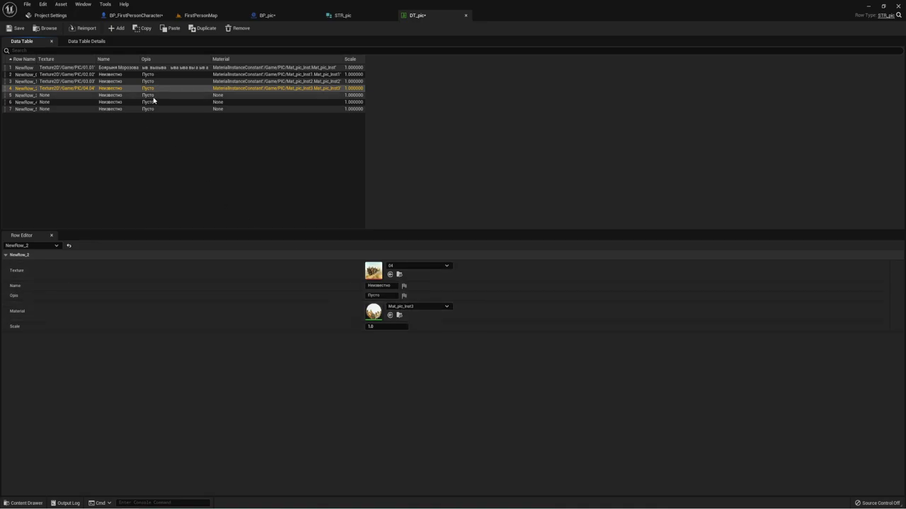
click(79, 95)
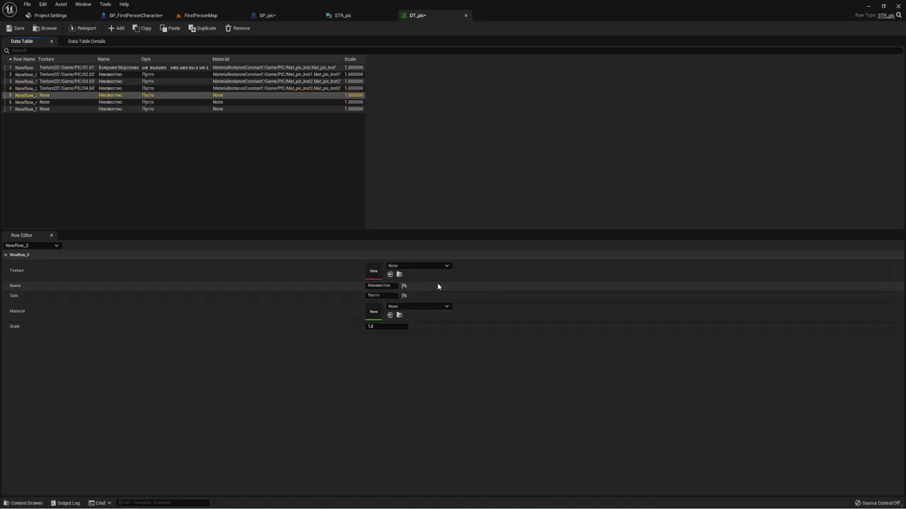
click(425, 266)
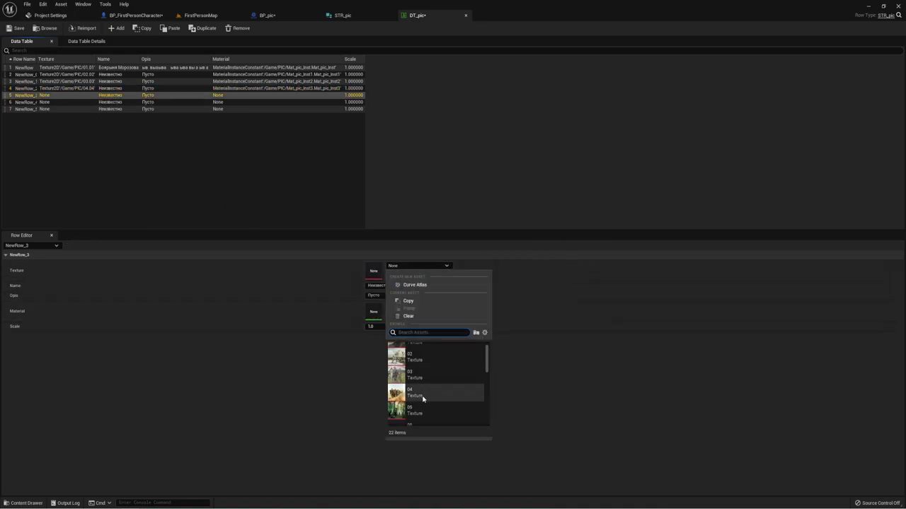
click(421, 407)
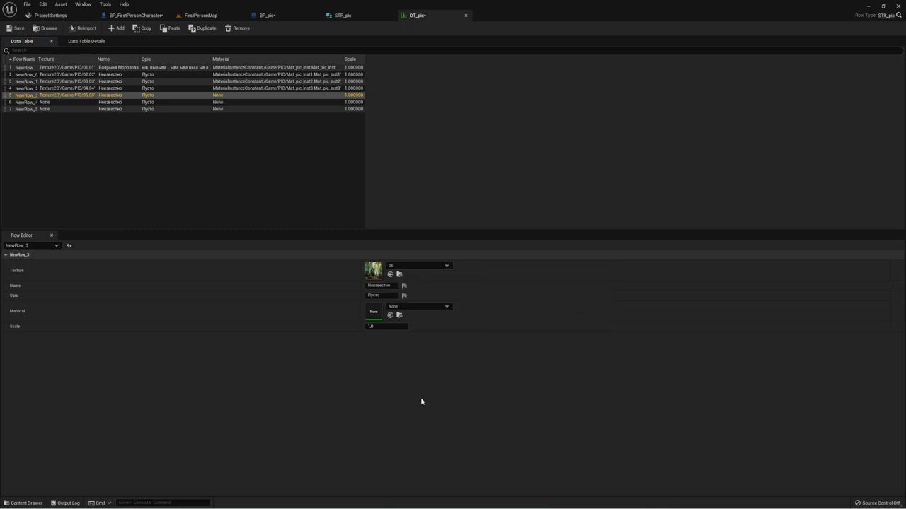
click(418, 306)
scroll(444, 428, down, 1)
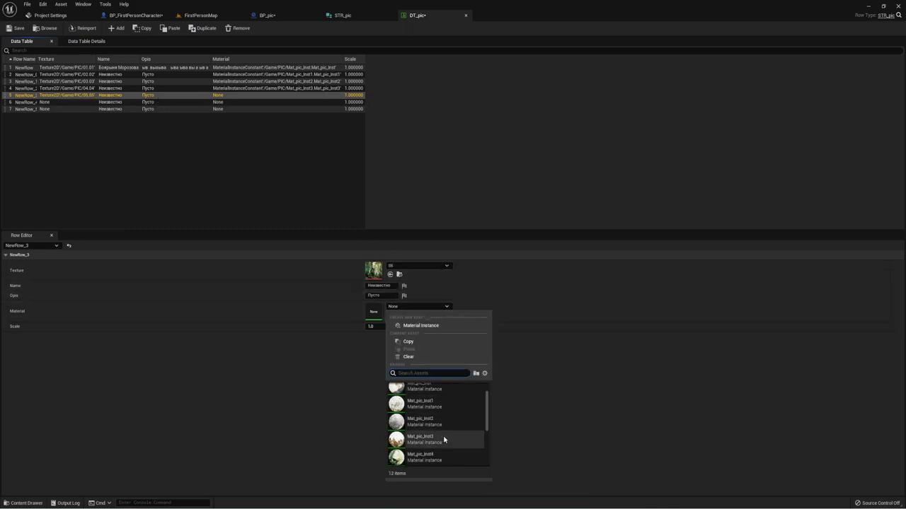
click(436, 456)
Assign first-pass values: row 6 texture 05 with Mat_pic_Inst4, row 7 texture 06
click(122, 102)
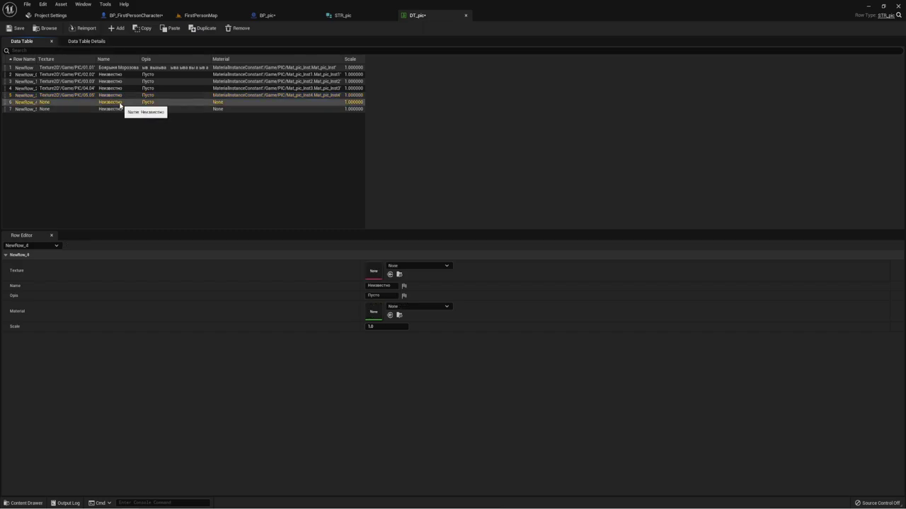
click(414, 264)
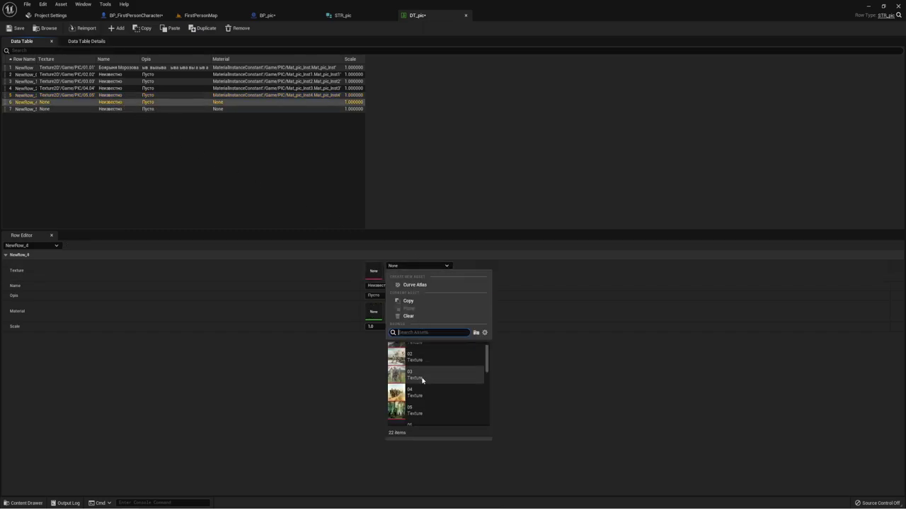
click(416, 390)
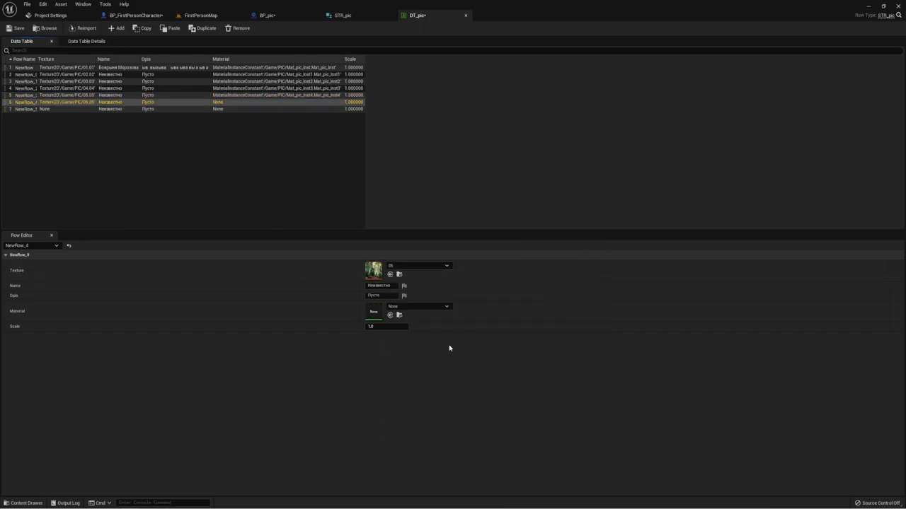
click(416, 307)
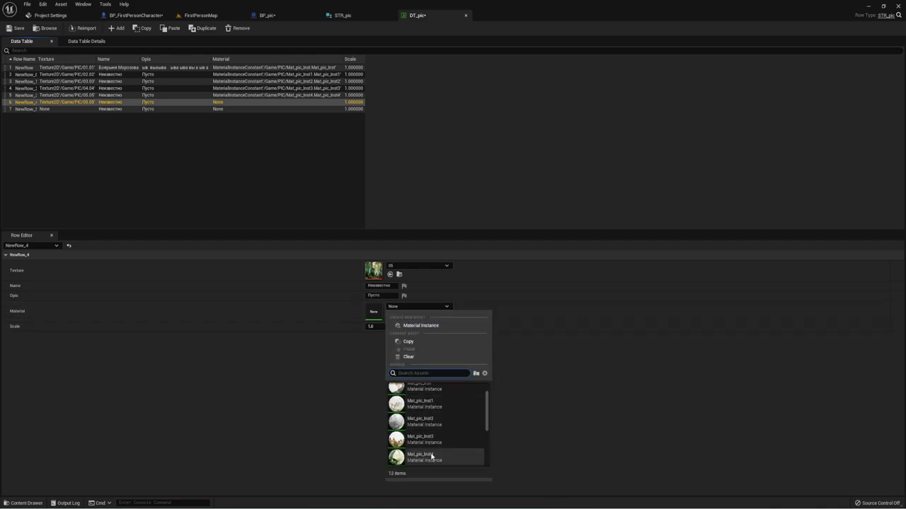
click(431, 457)
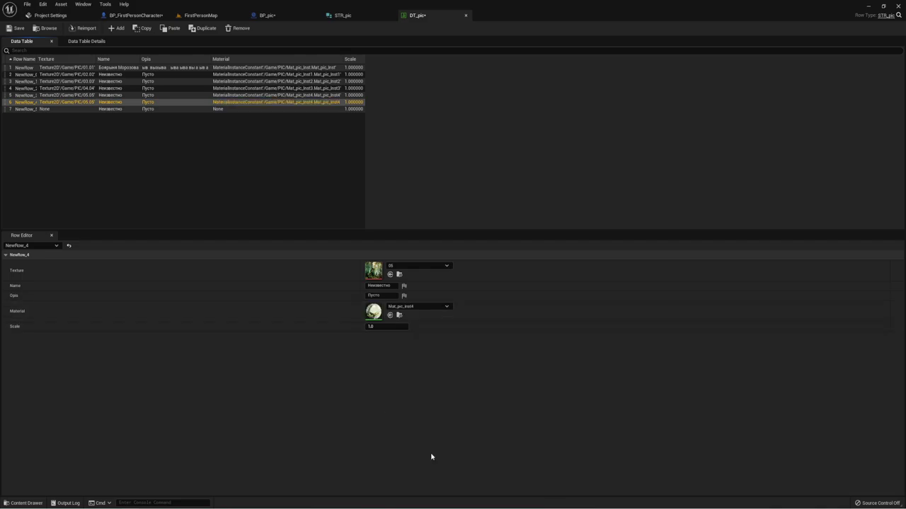
click(84, 113)
click(401, 266)
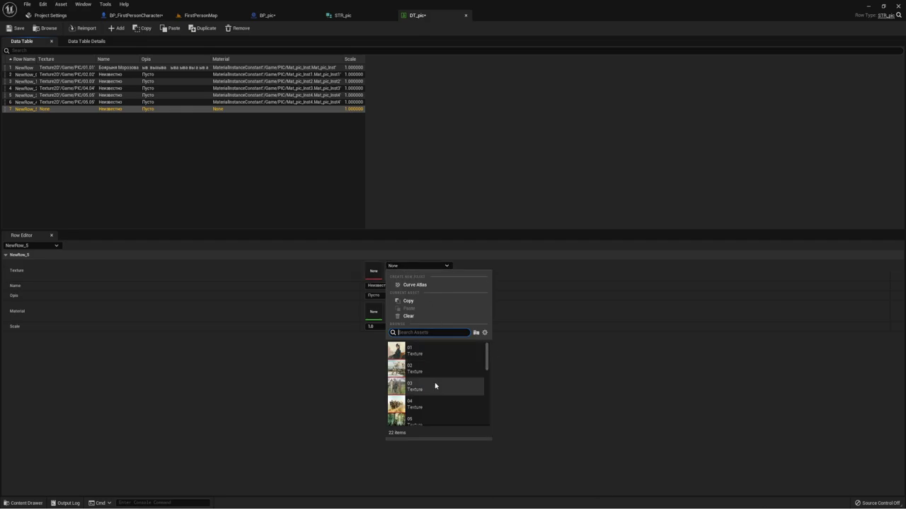
scroll(436, 386, down, 1)
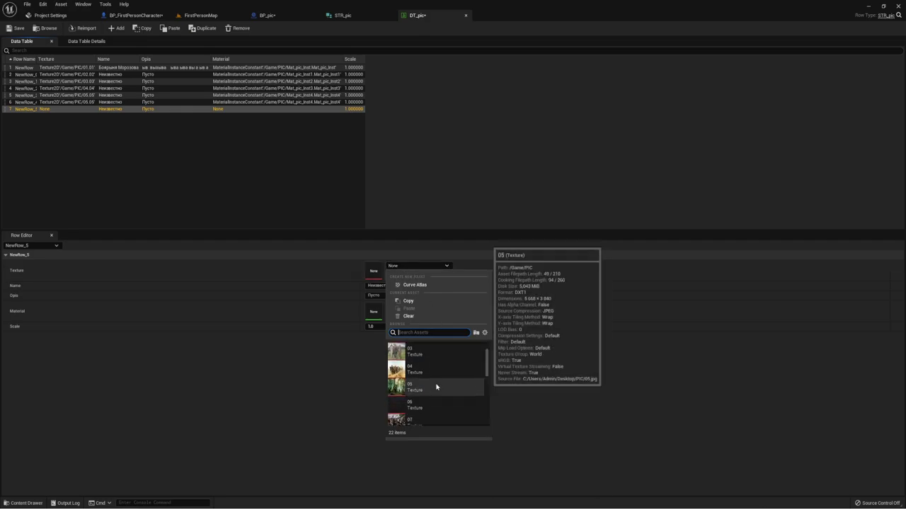
click(428, 405)
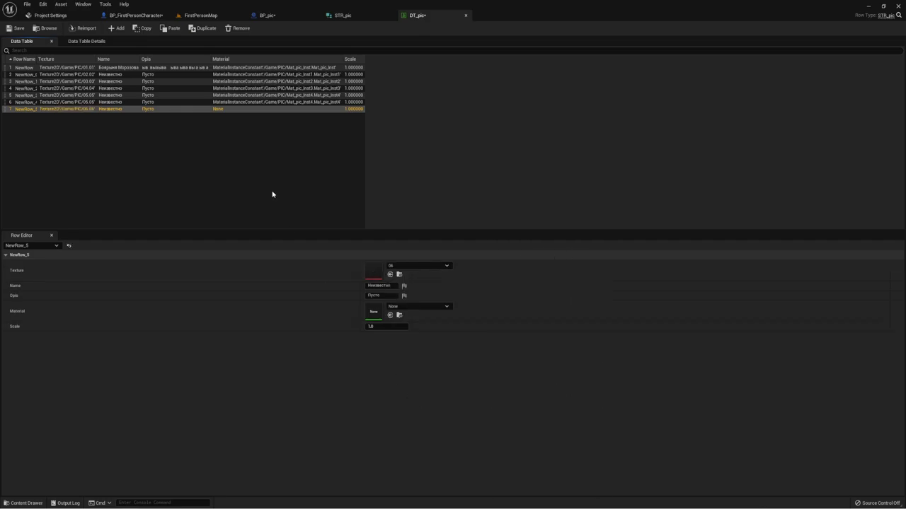
Correct row 6 to texture 06 with Mat_pic_Inst5, and row 7 to texture 07
click(96, 102)
click(418, 266)
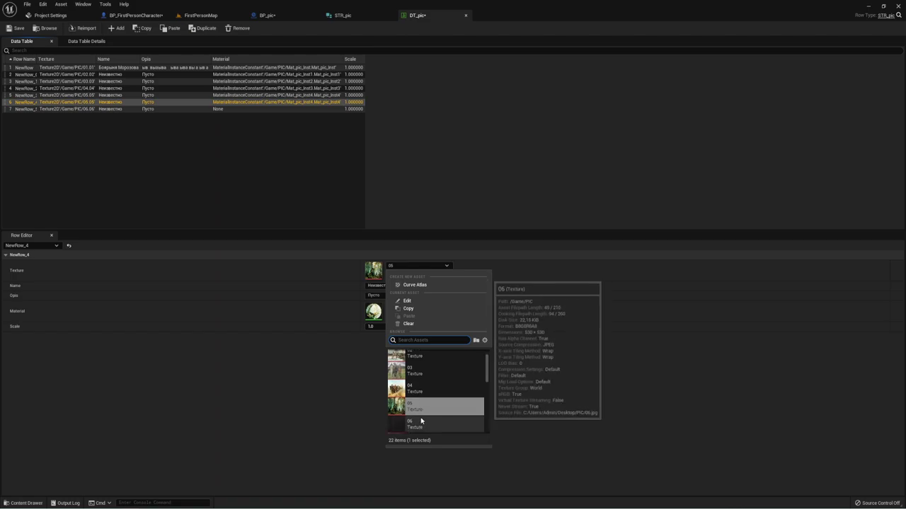
click(423, 423)
click(102, 112)
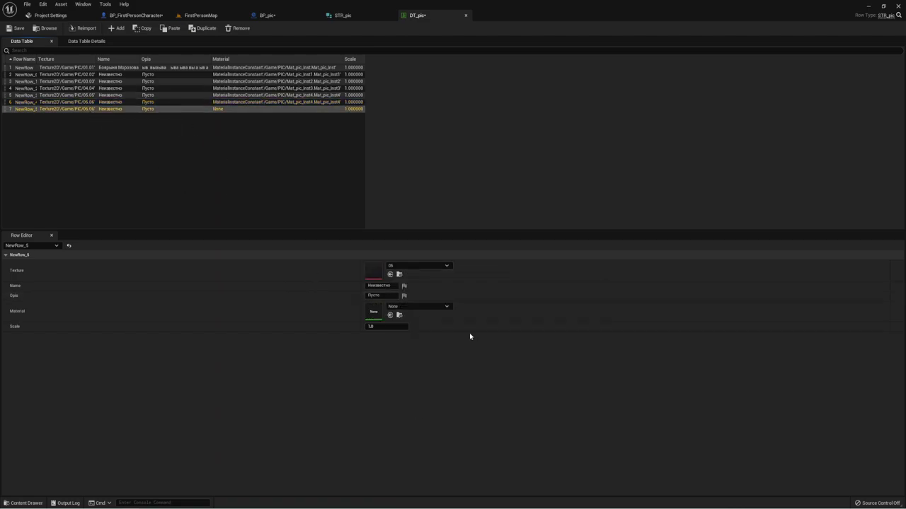
click(411, 268)
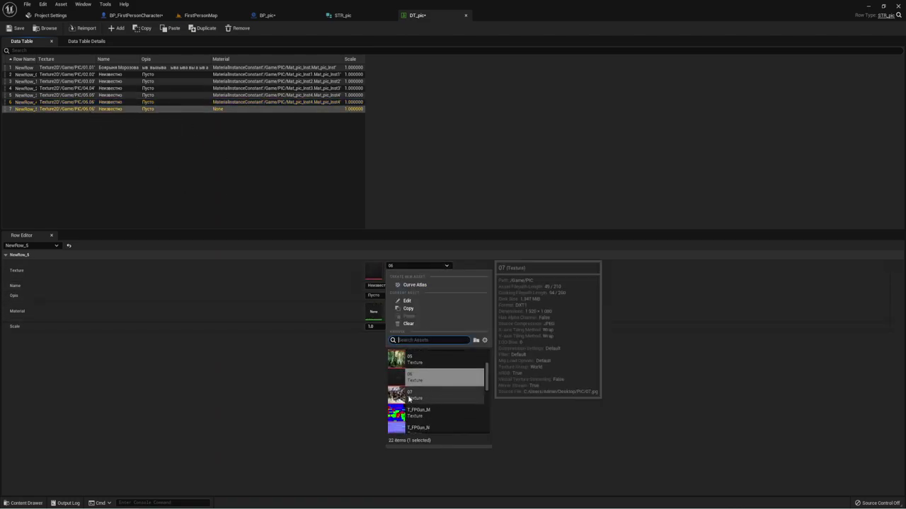
click(411, 390)
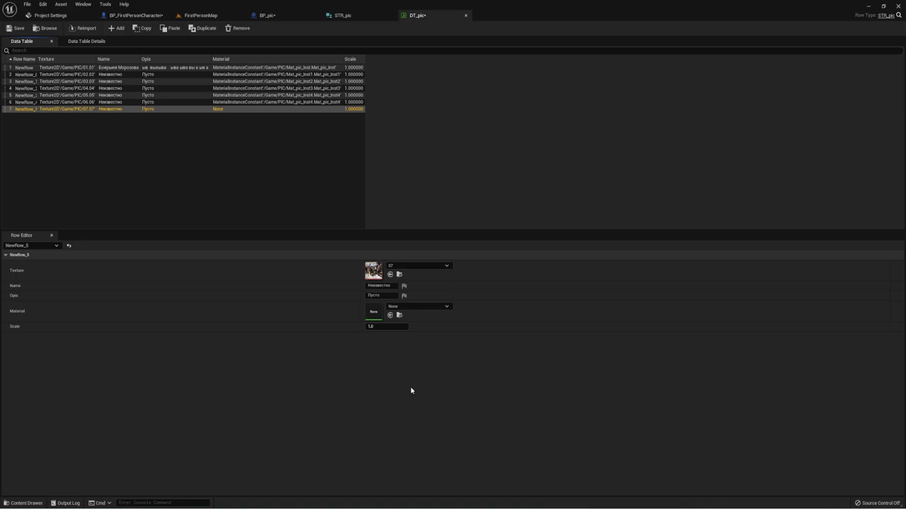
click(249, 101)
click(417, 306)
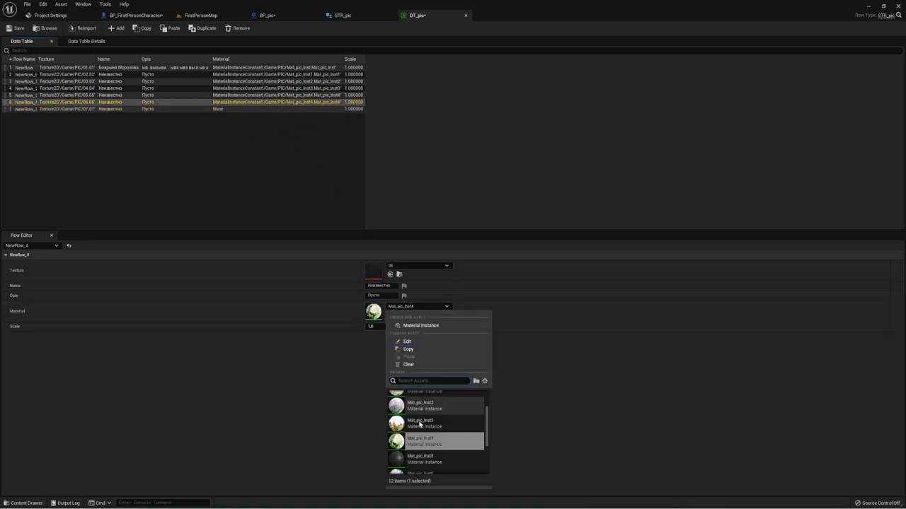
click(423, 459)
Keep row 7's texture at 07 and give it the Mat_pic_Inst6 material
click(130, 109)
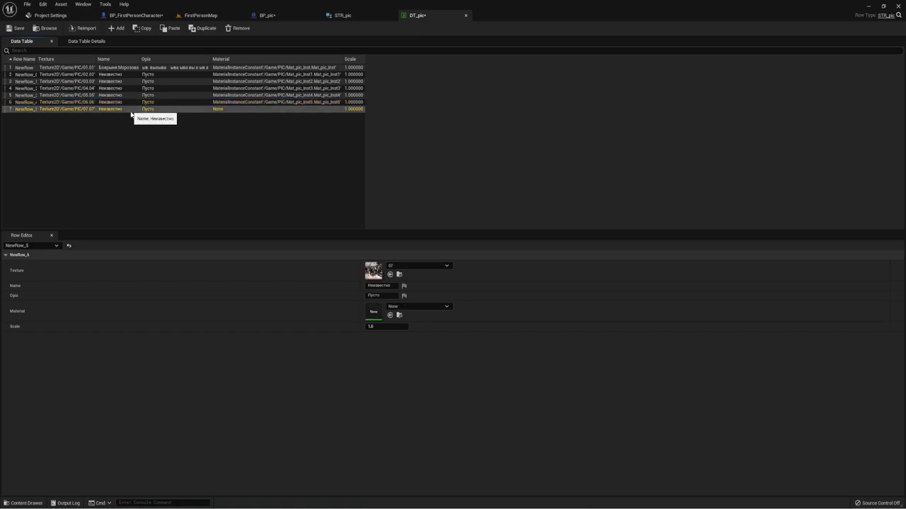
click(417, 265)
scroll(432, 392, down, 3)
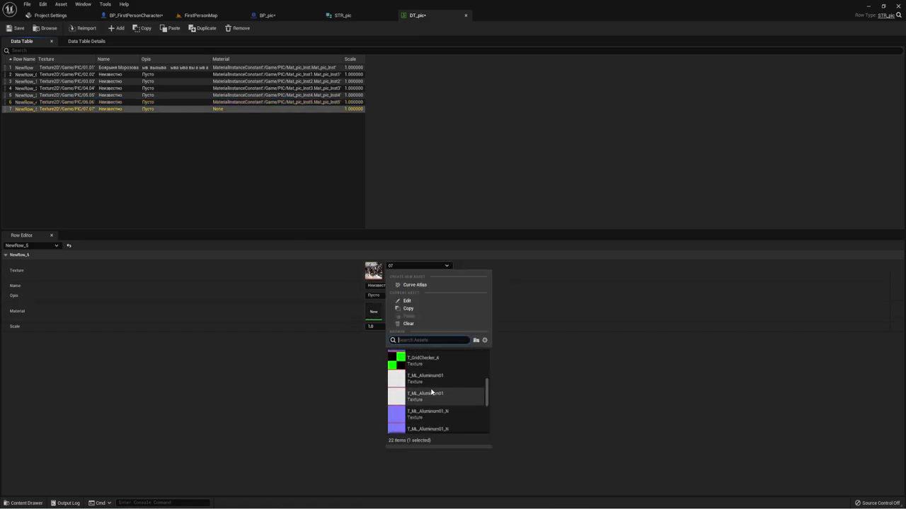
scroll(430, 391, up, 2)
scroll(431, 391, up, 2)
scroll(431, 389, down, 4)
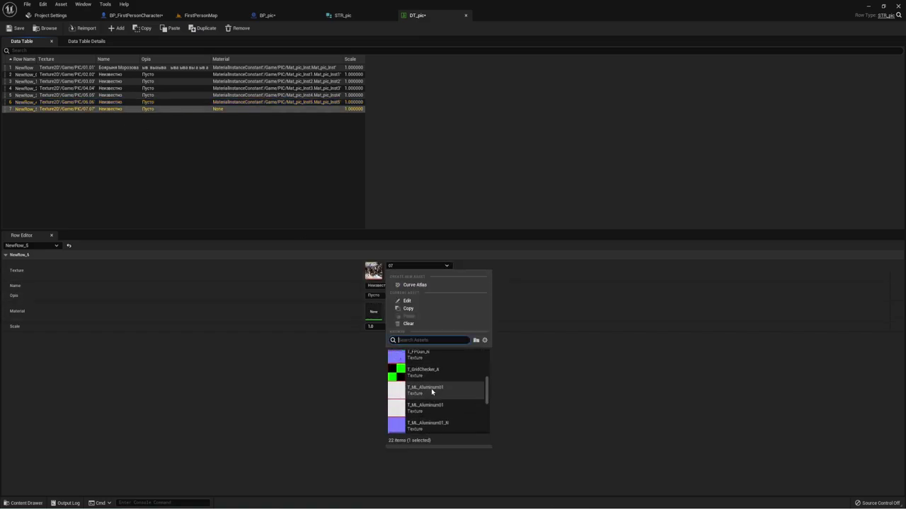
click(333, 396)
click(421, 307)
scroll(434, 418, down, 3)
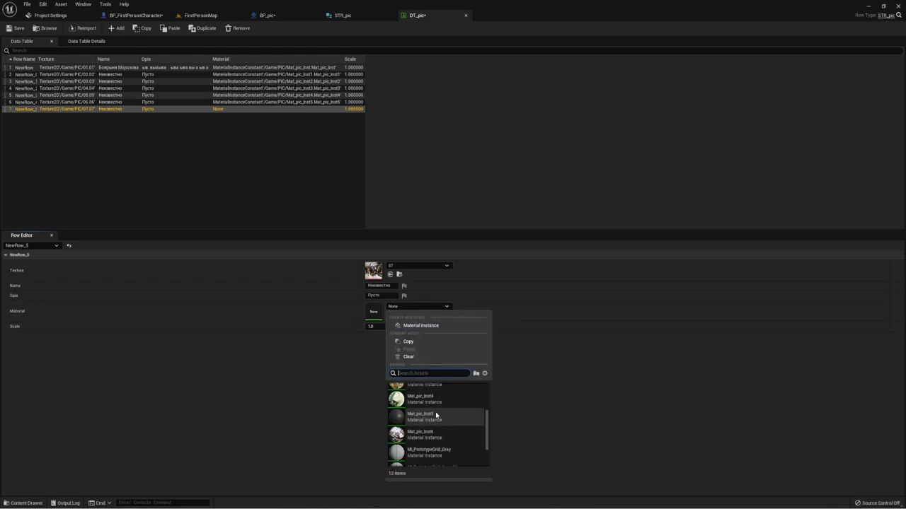
click(437, 441)
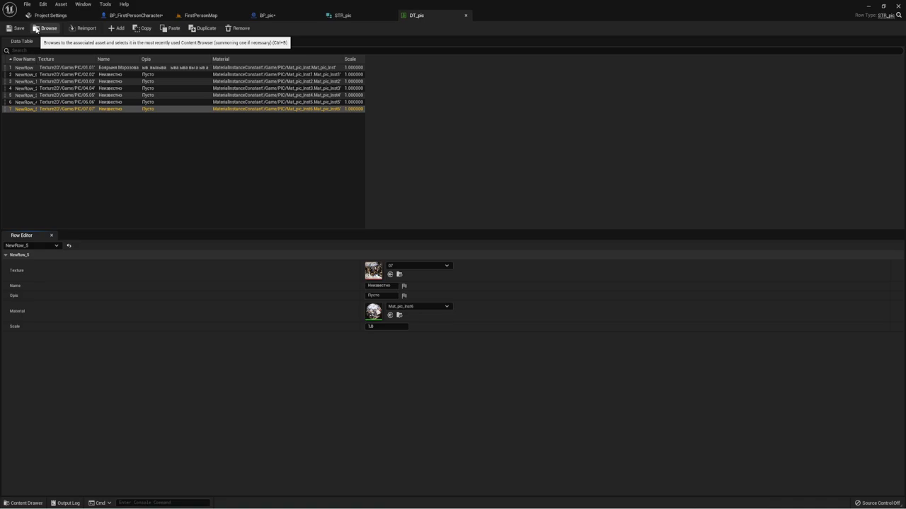
In BP_pic, add a Get Data Table Row node after the Construction Script, found by searching 'table row'
mouse_move(268, 15)
mouse_down()
mouse_move(478, 23)
mouse_move(429, 17)
mouse_up()
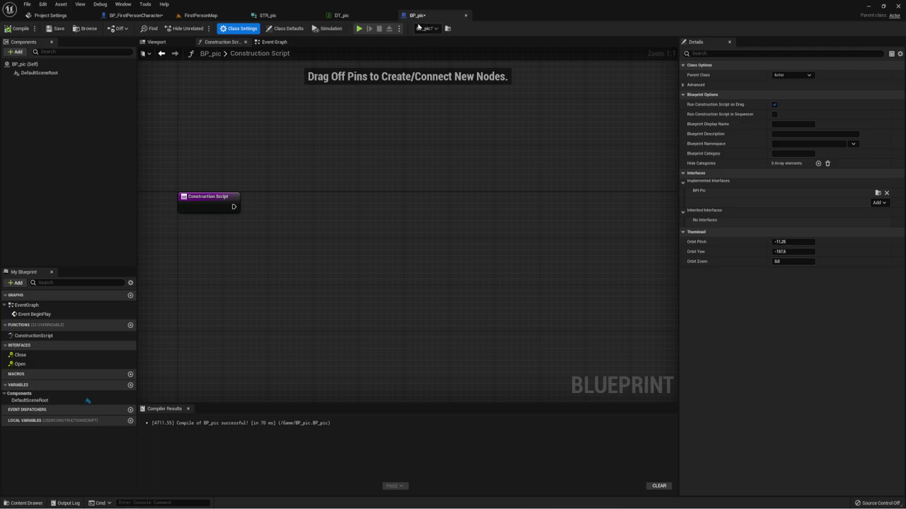
right_drag(278, 223, 282, 221)
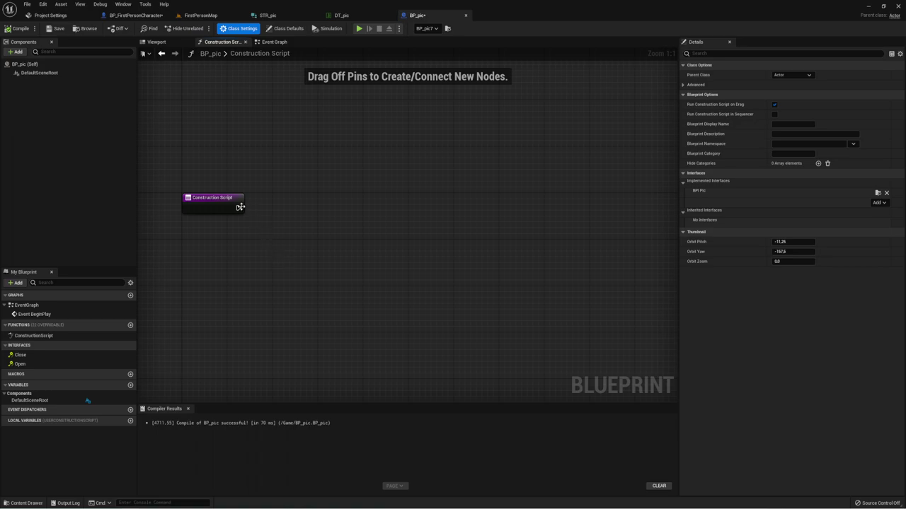
mouse_move(239, 207)
mouse_down()
mouse_move(199, 208)
mouse_move(220, 209)
mouse_up()
text(r)
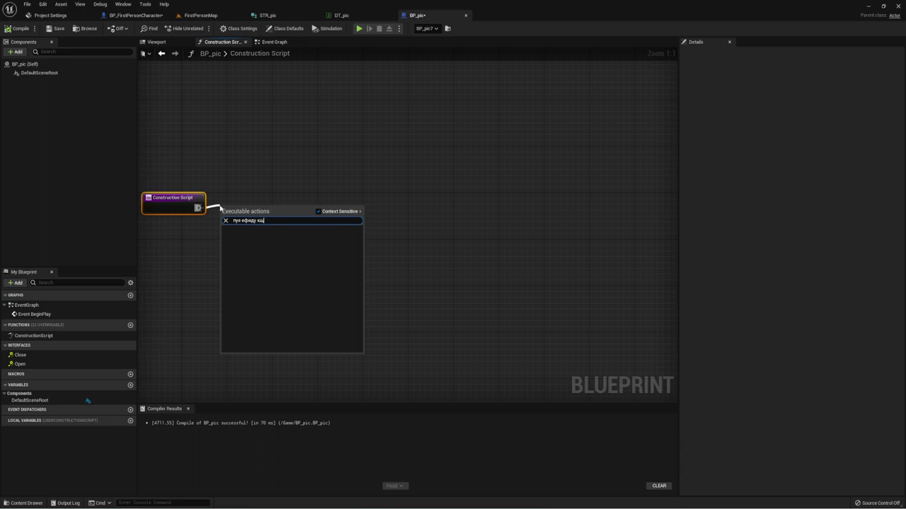
key(ctrl+a)
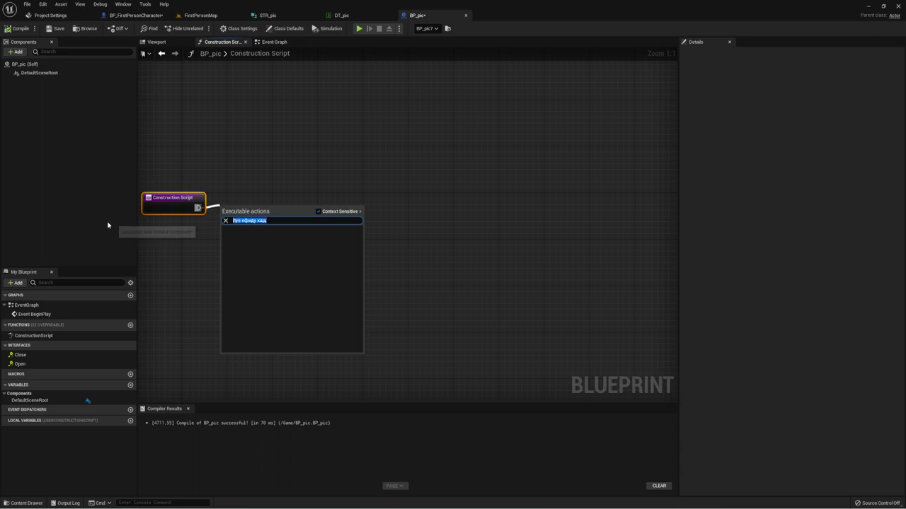
text(tabl)
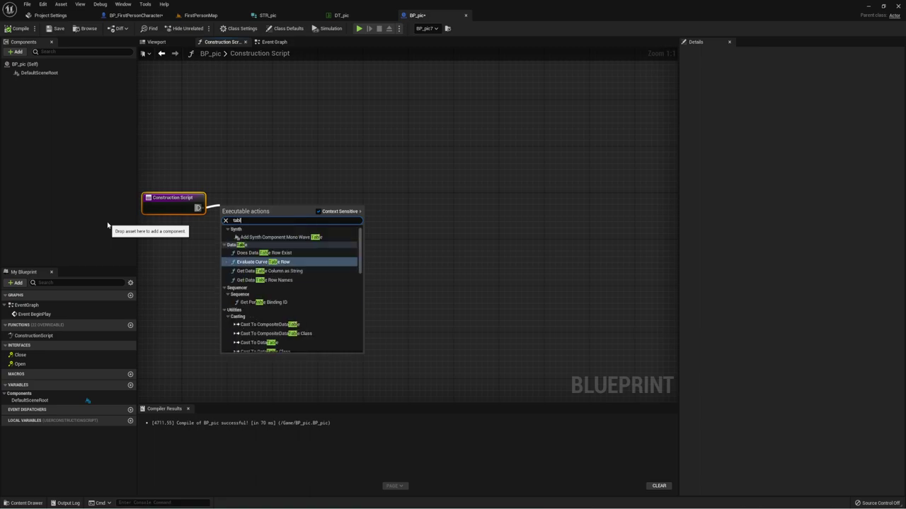
text(e r)
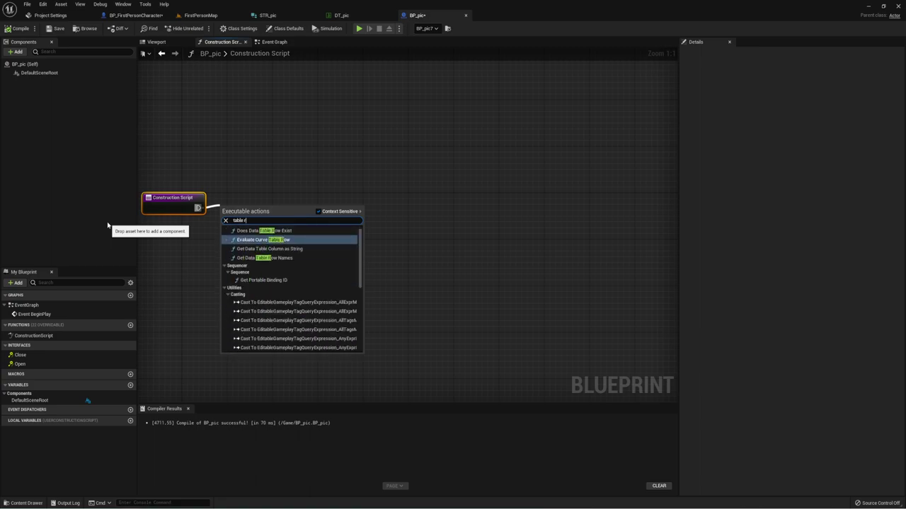
text(ow)
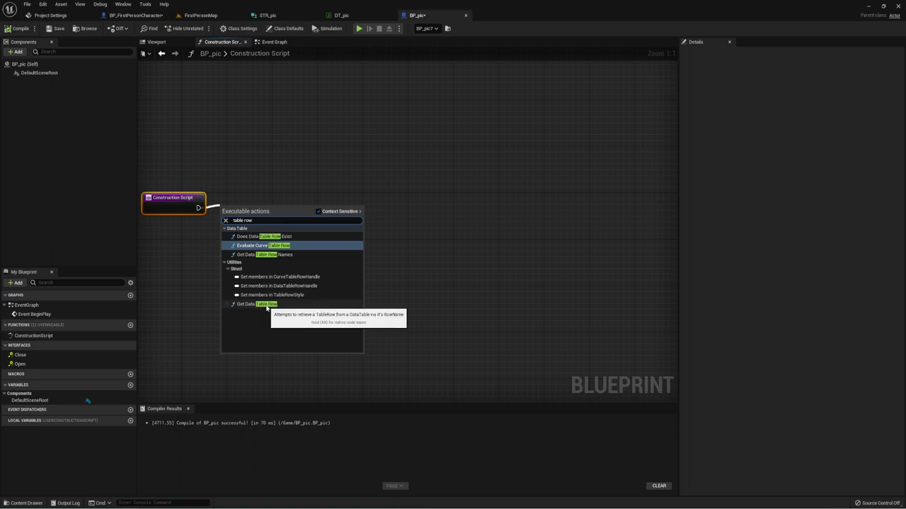
click(266, 305)
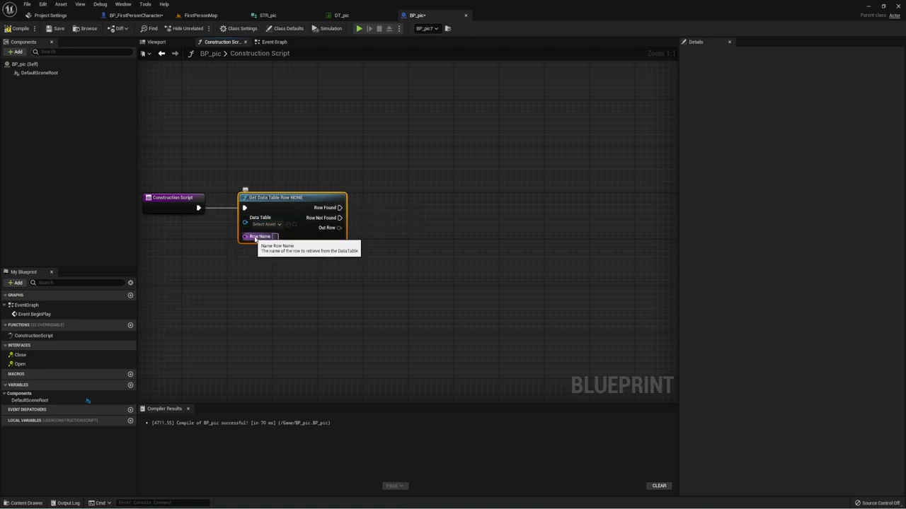
Set the node's Data Table to DT_pic and check the available row names
right_drag(262, 240, 314, 230)
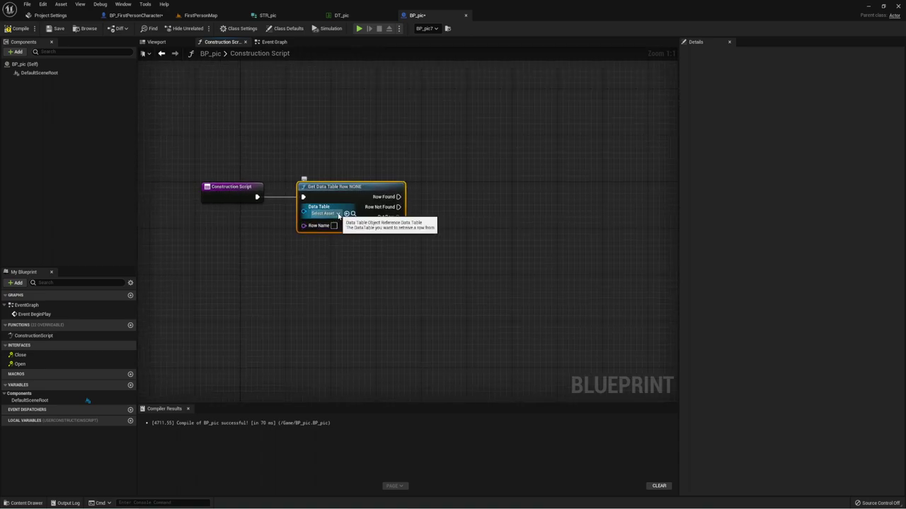
click(325, 213)
click(341, 254)
click(326, 232)
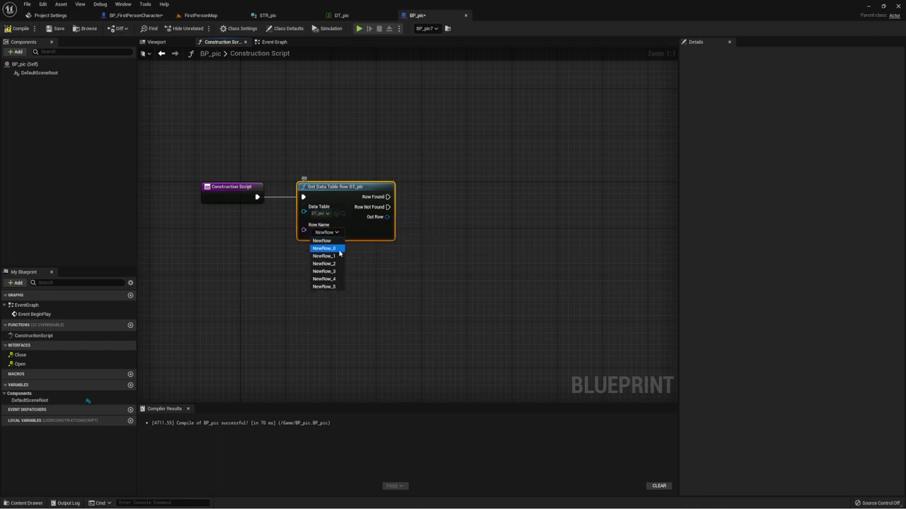
click(342, 15)
click(416, 15)
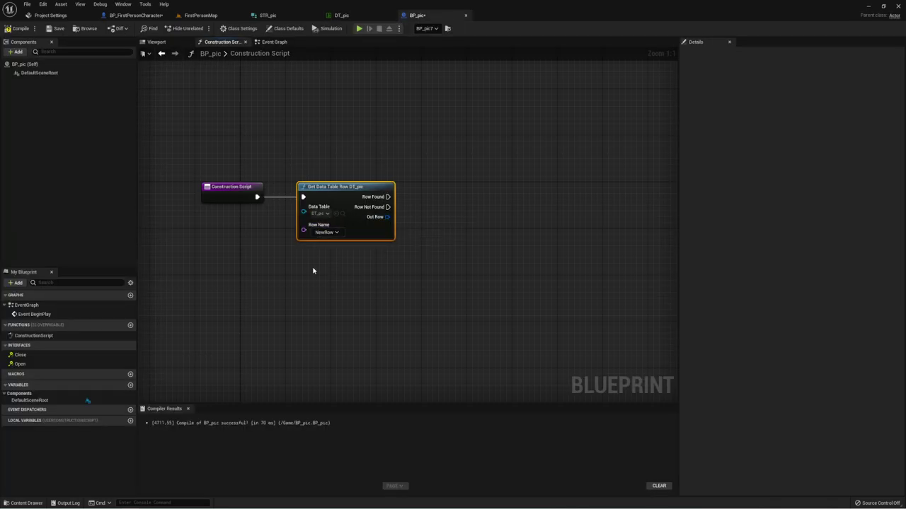
Promote the Row Name pin to an instance-editable Row Name variable and compile BP_pic
drag(304, 230, 230, 250)
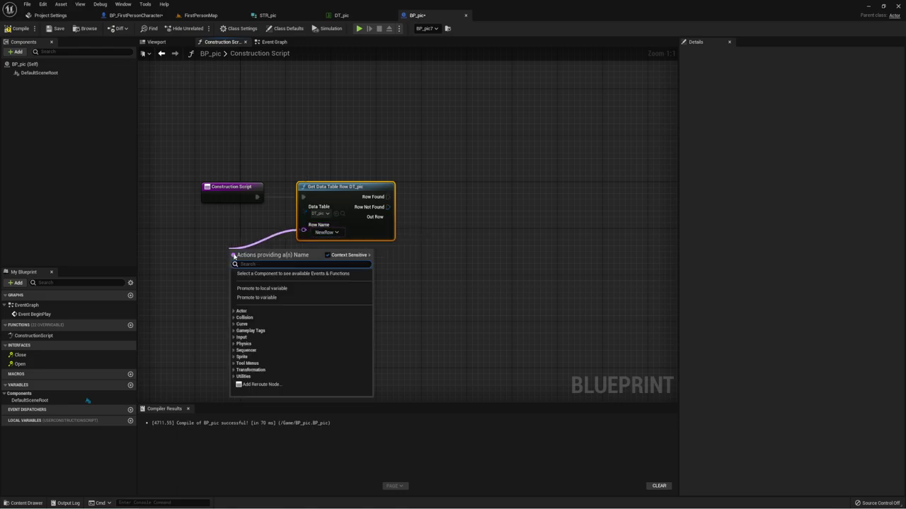
click(264, 298)
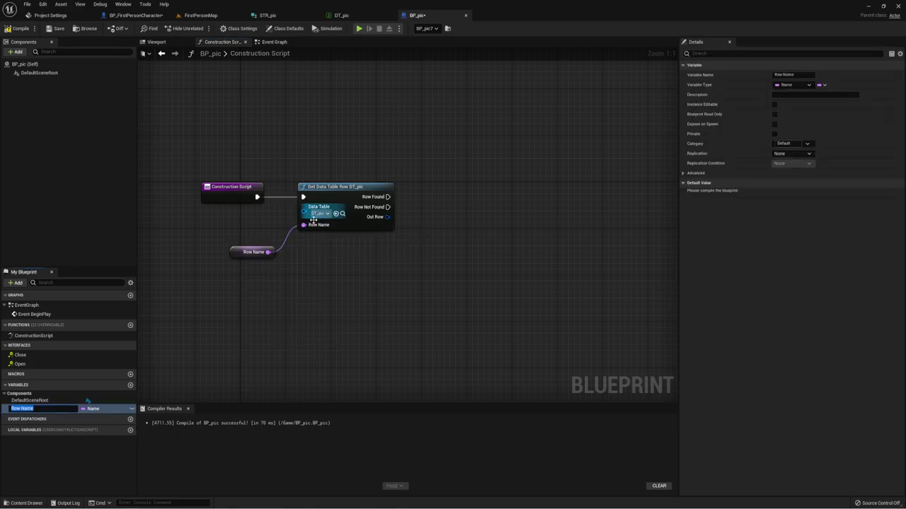
drag(236, 255, 236, 245)
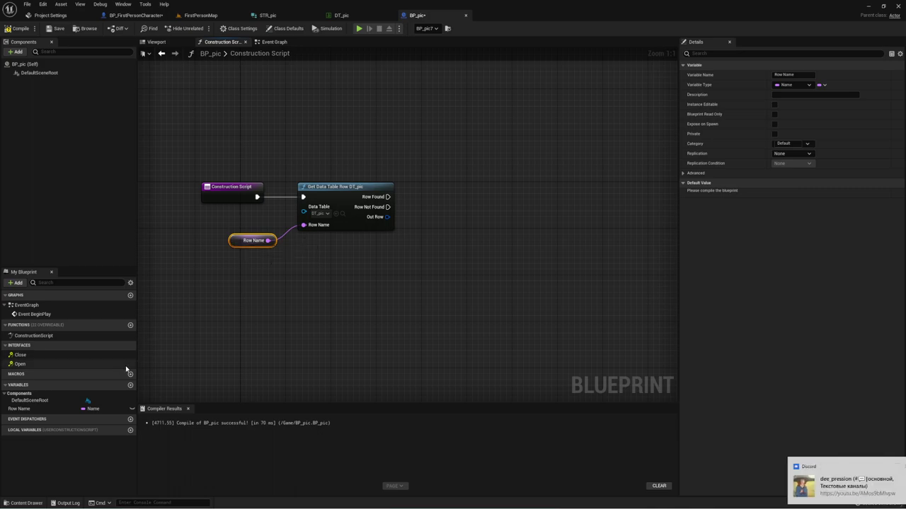
click(889, 468)
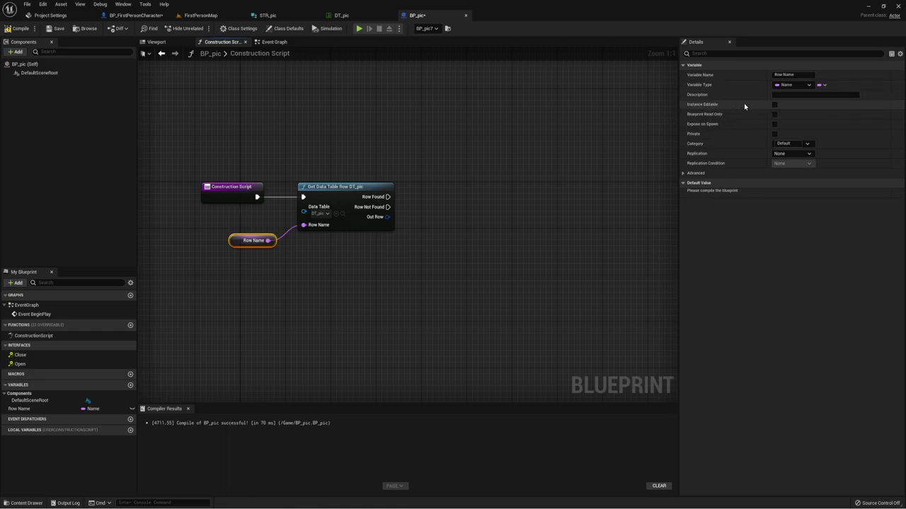
click(774, 104)
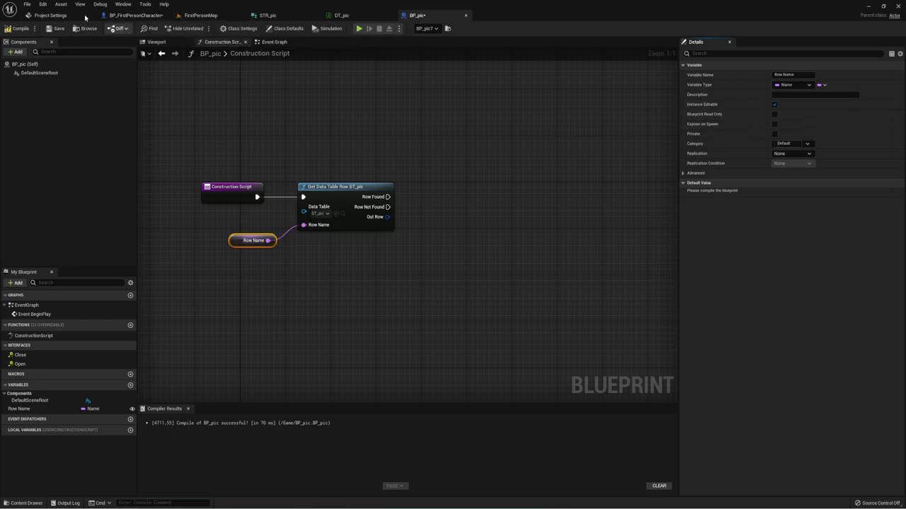
click(21, 29)
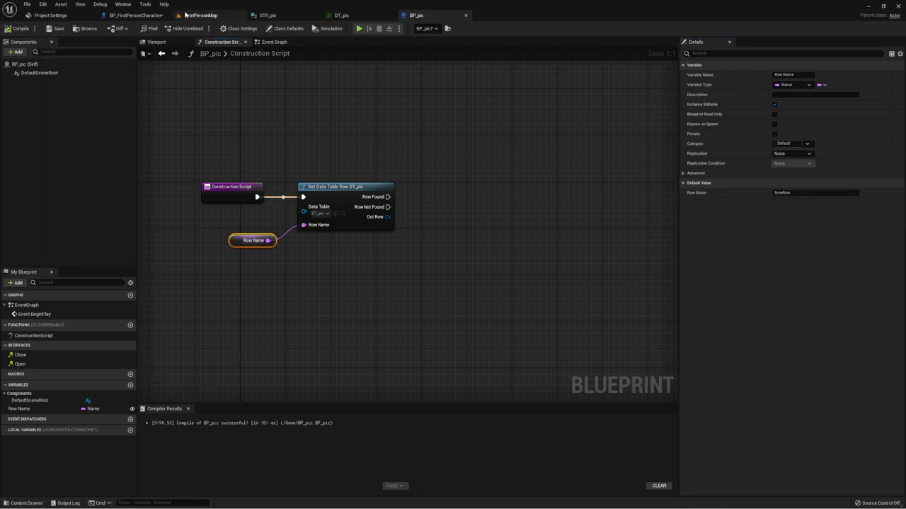
Inspect Row Name on the BP_pic and BP_pic2 actors in FirstPersonMap, then view DT_pic's rows
click(260, 16)
click(205, 16)
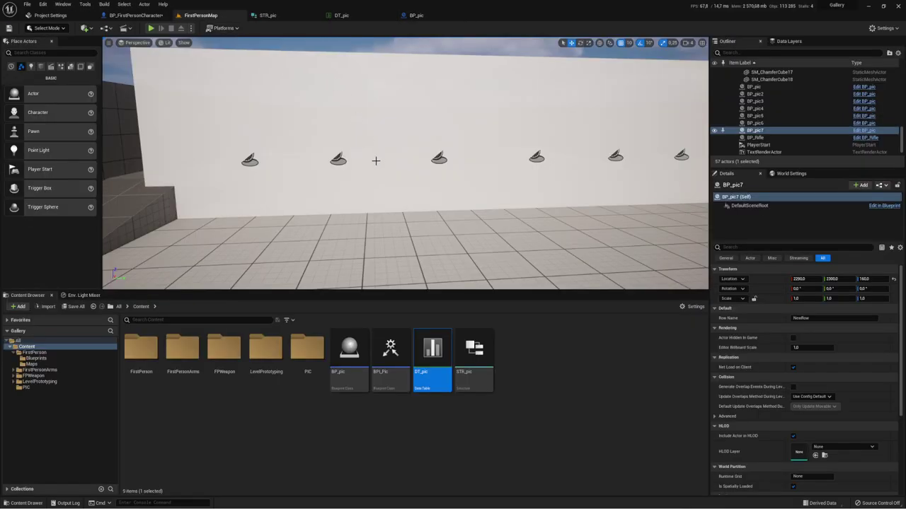
click(251, 162)
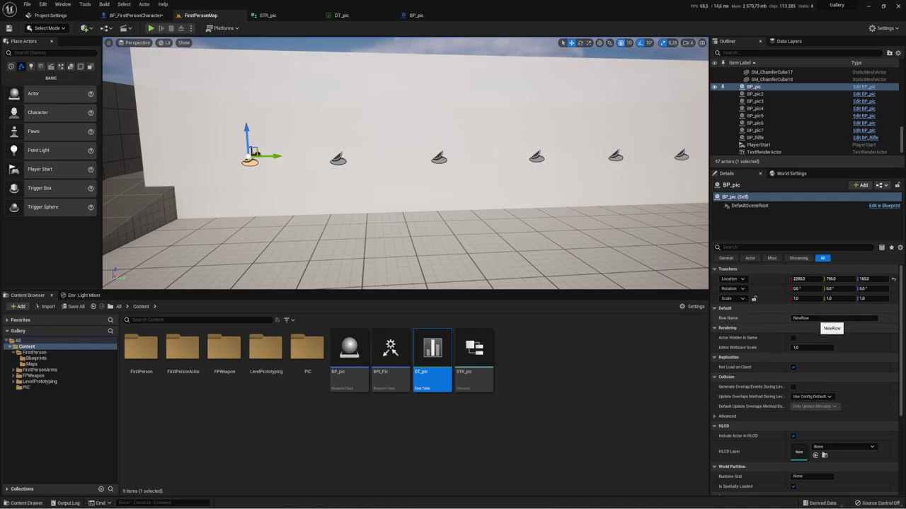
click(339, 160)
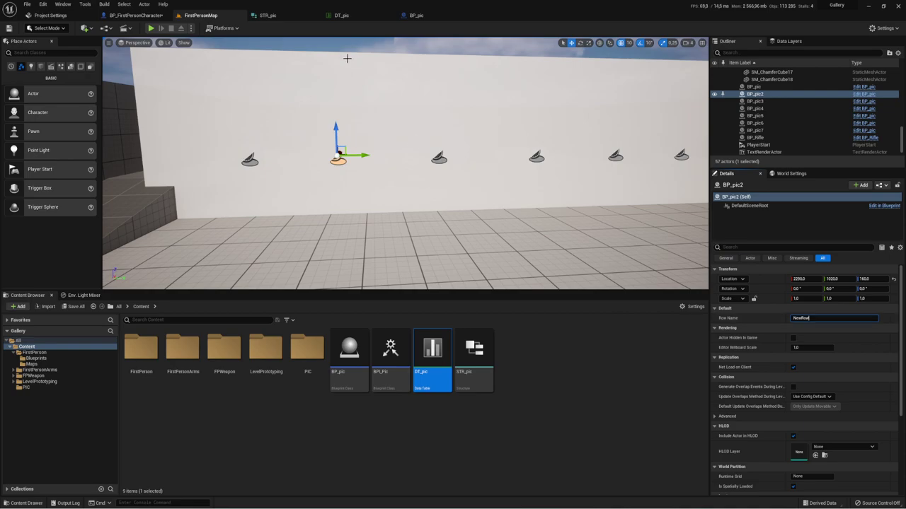
click(342, 15)
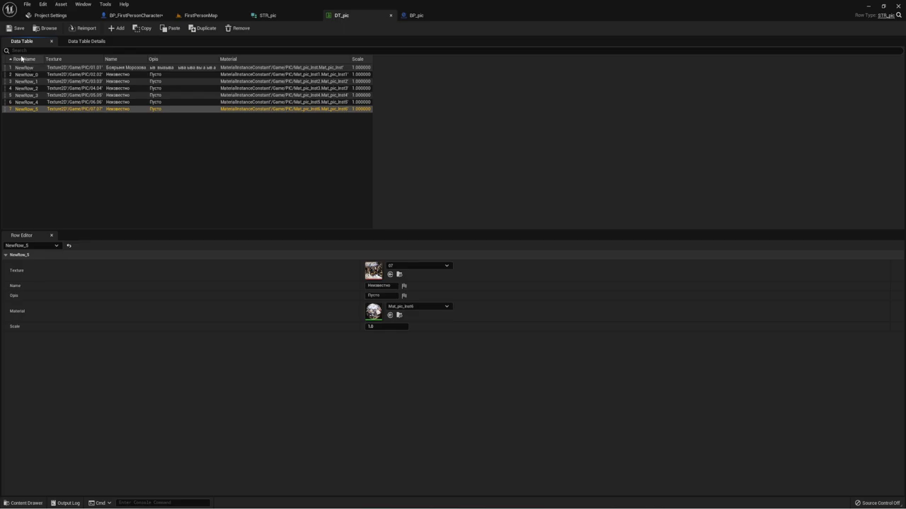
Add a Break STR_pic node fed by the Get Data Table Row's Out Row
click(290, 17)
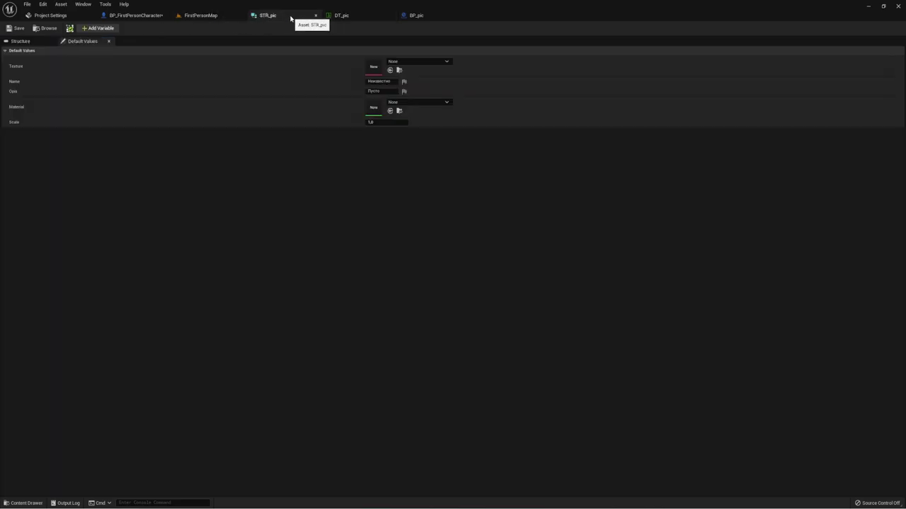
click(417, 15)
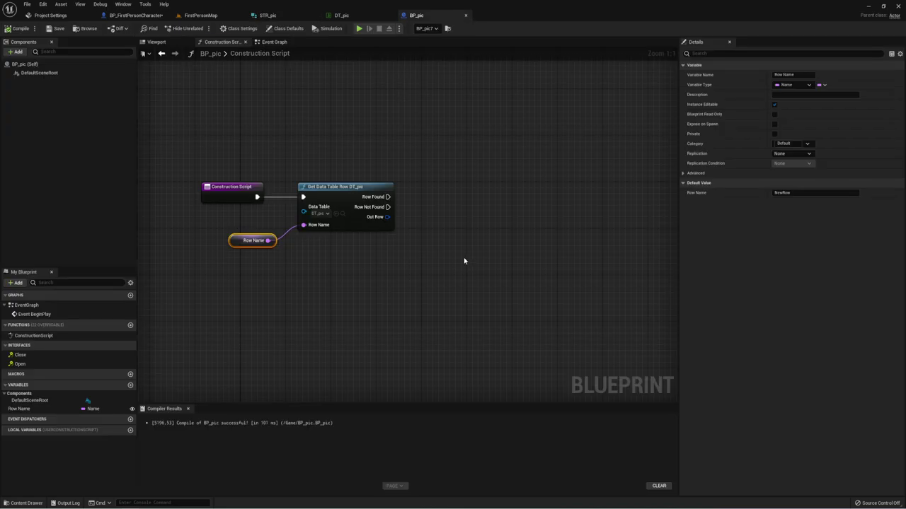
right_drag(464, 261, 415, 245)
drag(339, 200, 374, 239)
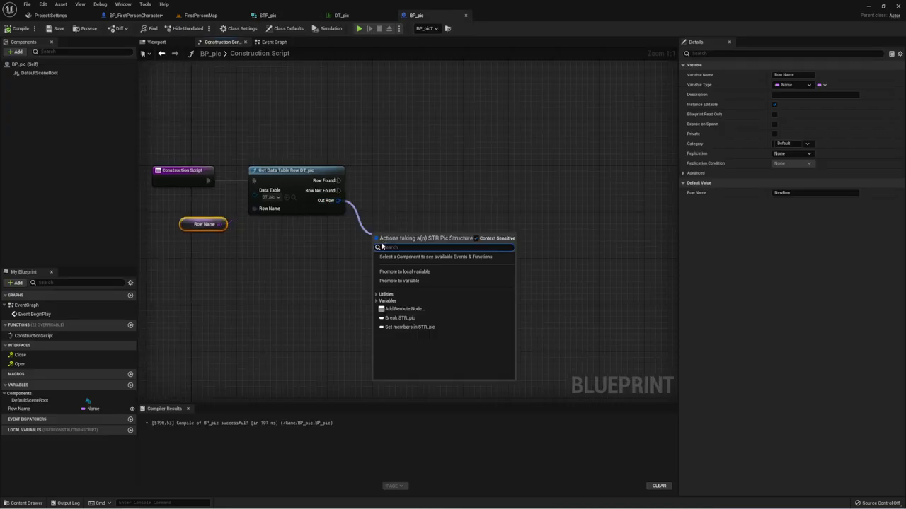
click(399, 318)
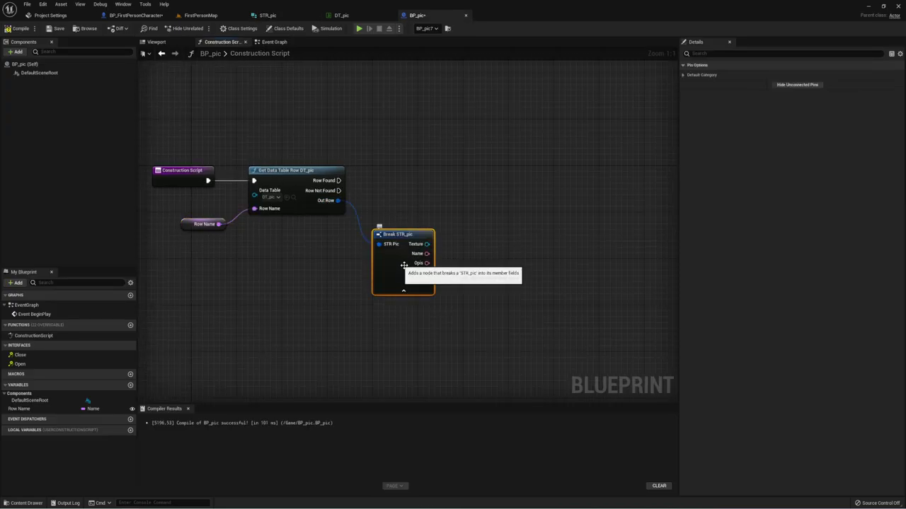
drag(403, 265, 383, 249)
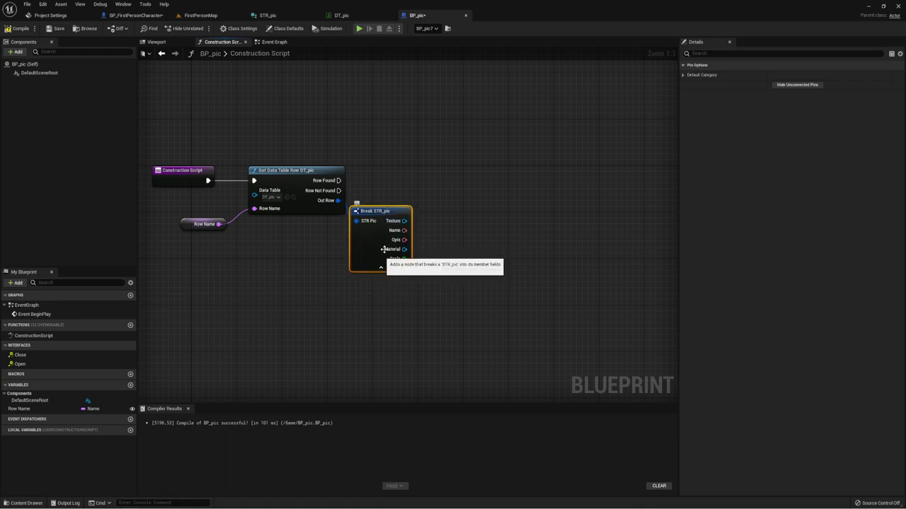
Promote the Texture field to a new Texture variable
right_drag(427, 228, 394, 245)
mouse_move(372, 238)
mouse_down()
mouse_move(398, 223)
mouse_move(401, 200)
mouse_move(306, 198)
mouse_up()
click(424, 271)
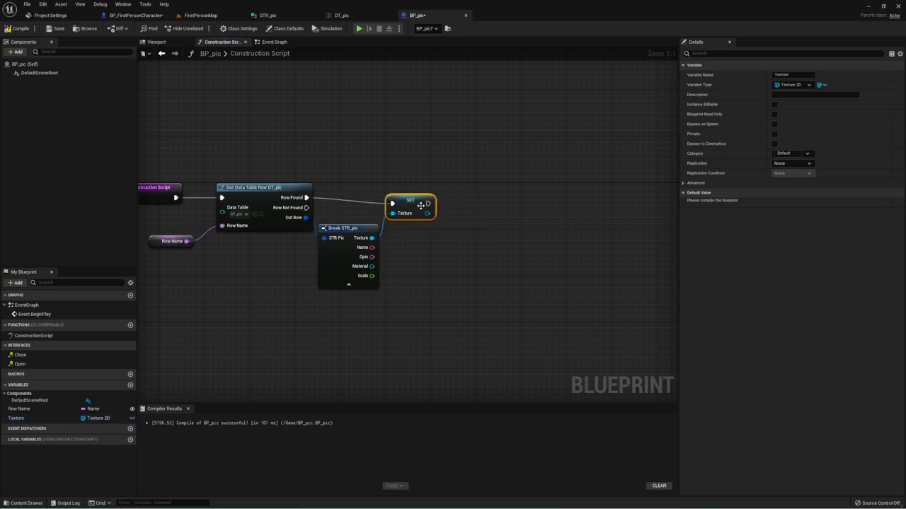
Promote Name and Opis to new variables, placing SET Opis after SET Name
drag(421, 205, 421, 199)
mouse_move(372, 247)
mouse_down()
mouse_move(437, 235)
mouse_move(461, 203)
mouse_move(449, 198)
mouse_up()
click(462, 278)
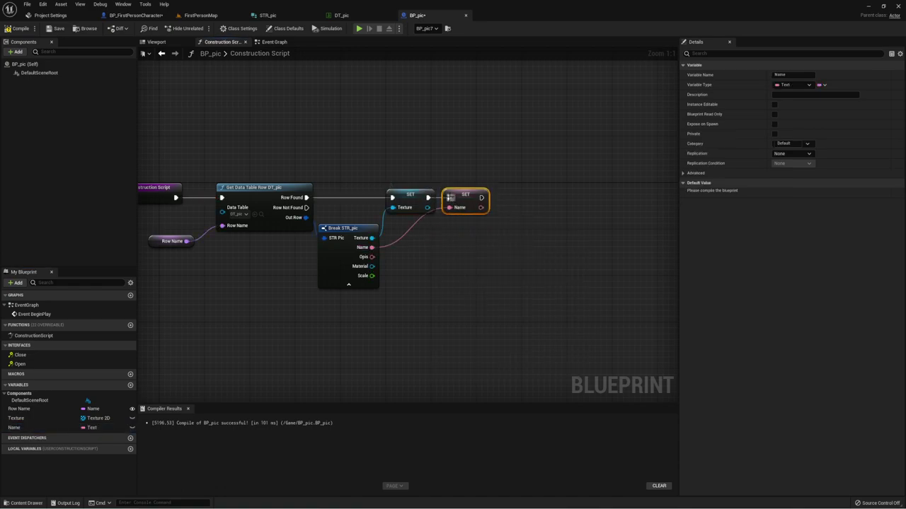
mouse_move(372, 257)
mouse_down()
mouse_move(515, 248)
mouse_move(511, 207)
mouse_up()
click(536, 277)
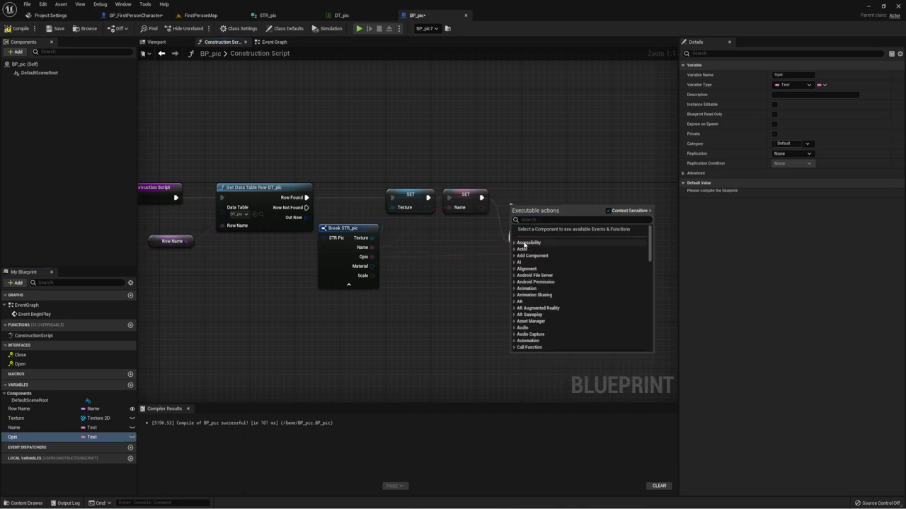
click(477, 233)
drag(531, 236, 520, 195)
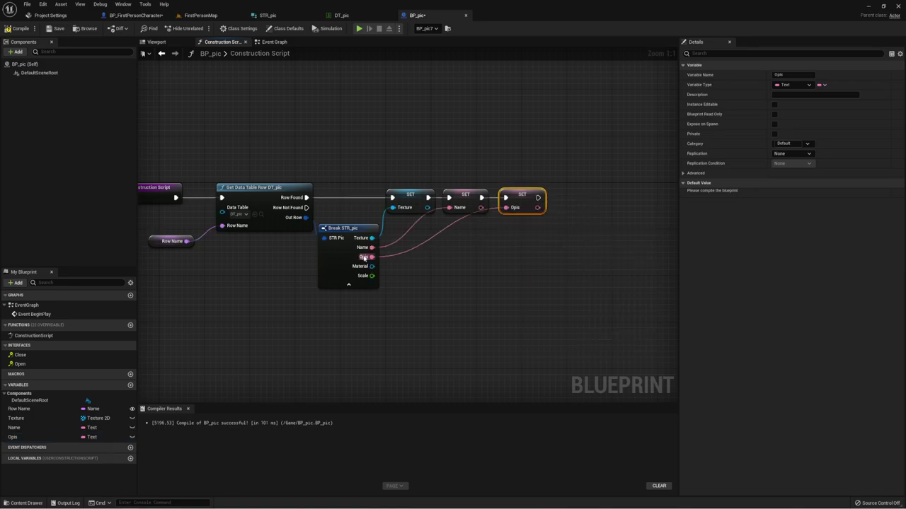
Promote Material and Scale to new variables, chaining SET Scale after SET Material
mouse_move(371, 266)
mouse_down()
mouse_move(512, 252)
mouse_move(593, 198)
mouse_move(539, 198)
mouse_up()
click(540, 303)
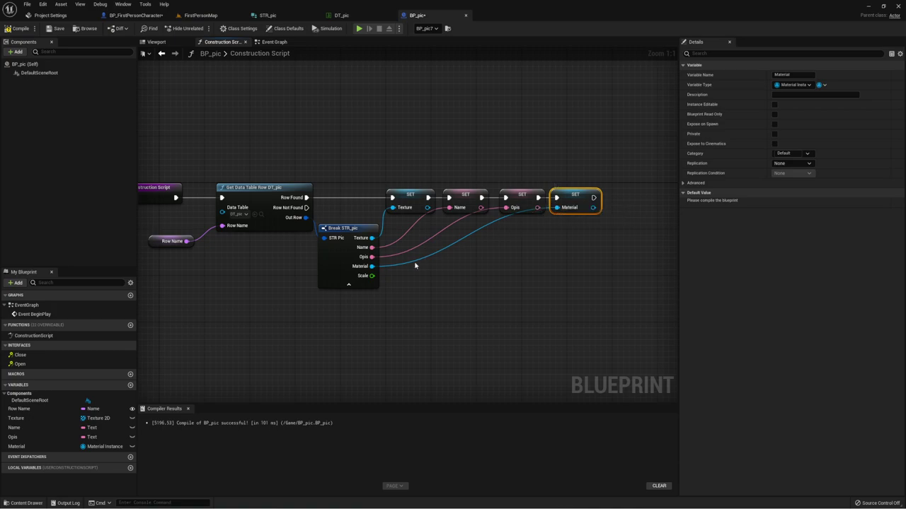
mouse_move(371, 275)
mouse_down()
mouse_move(580, 267)
mouse_move(626, 203)
mouse_move(593, 198)
mouse_up()
click(613, 320)
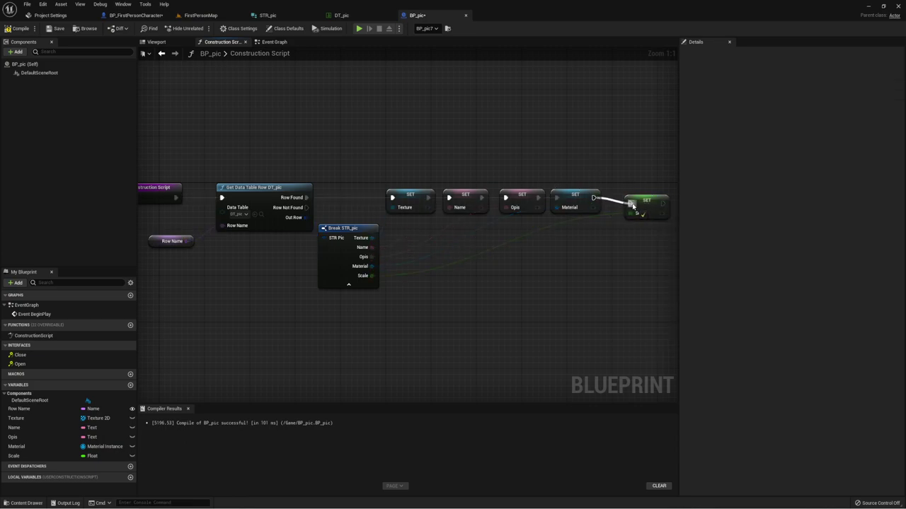
right_drag(633, 212, 402, 205)
click(408, 202)
drag(407, 202, 402, 196)
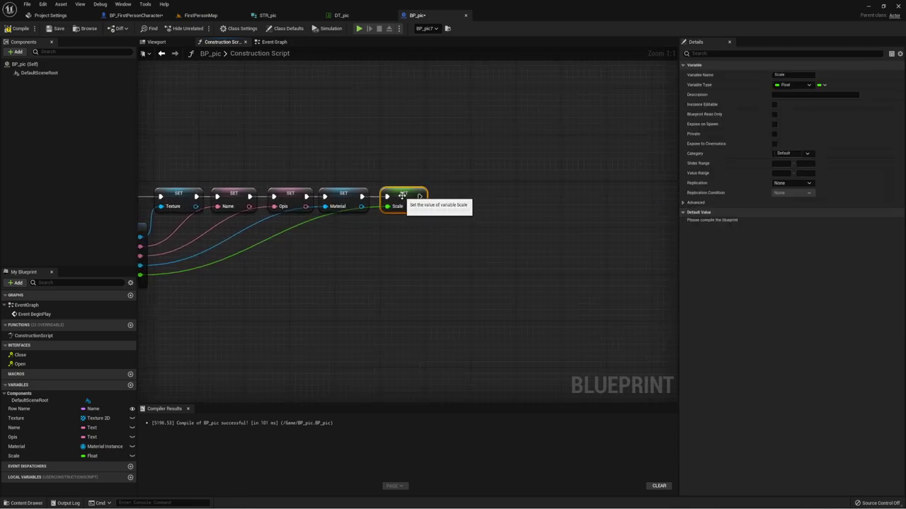
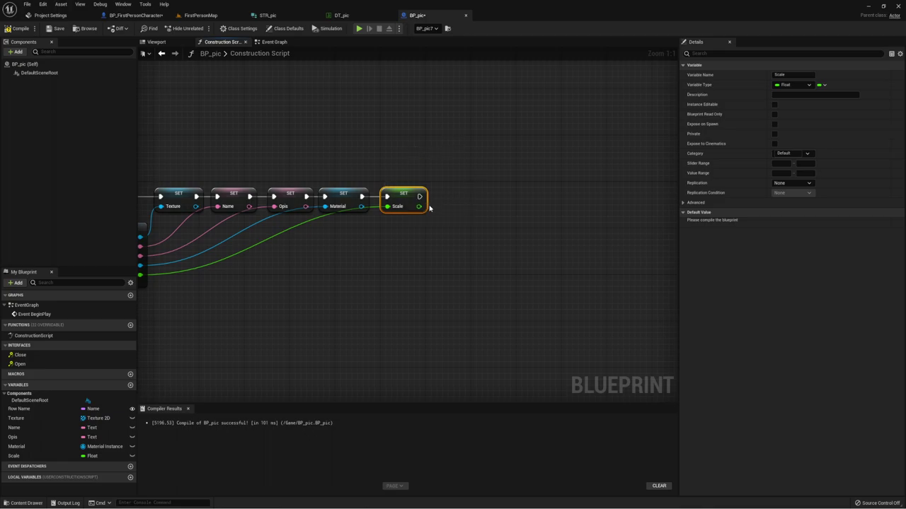
Place a Texture getter node in BP_pic's Construction Script
right_drag(448, 224, 406, 217)
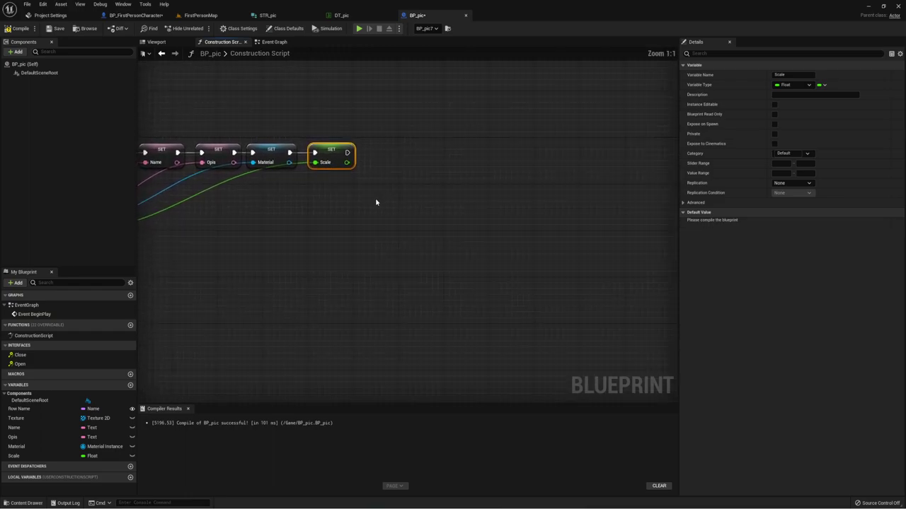
mouse_move(405, 216)
right_down()
mouse_move(377, 208)
mouse_move(363, 216)
right_up()
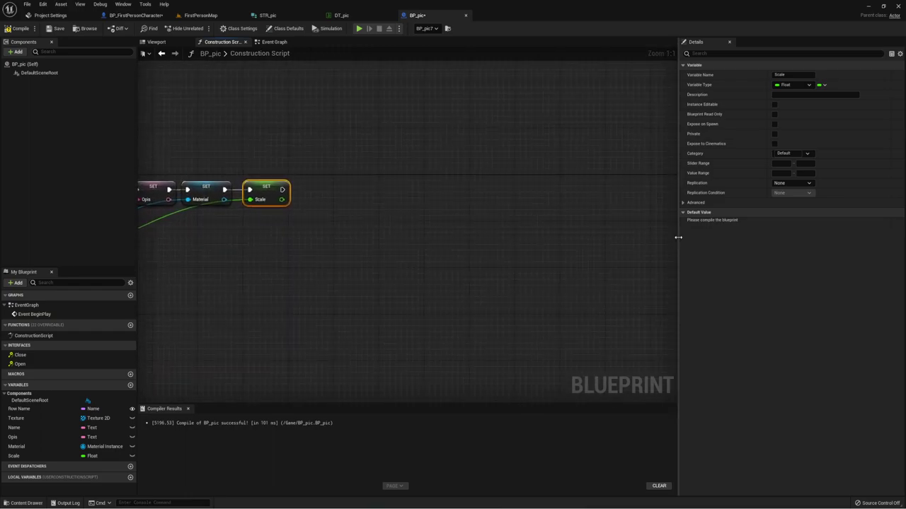
drag(678, 236, 782, 233)
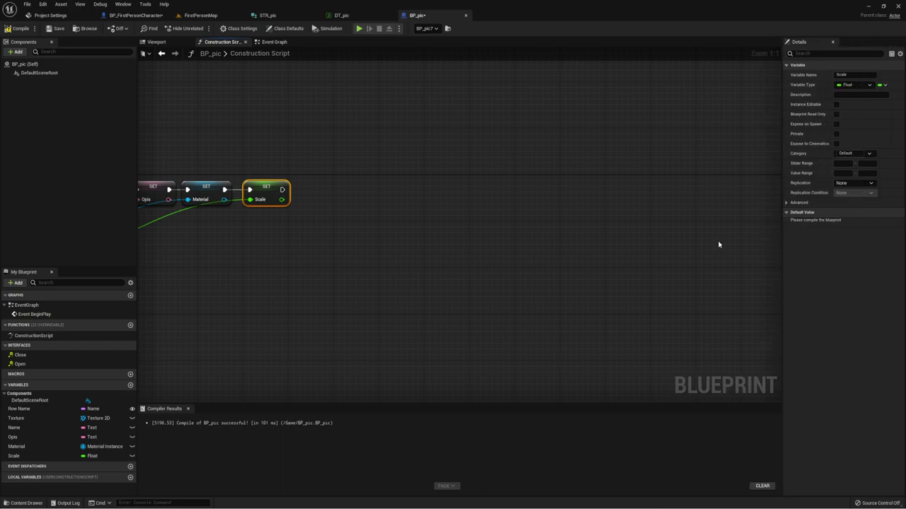
right_drag(286, 236, 292, 233)
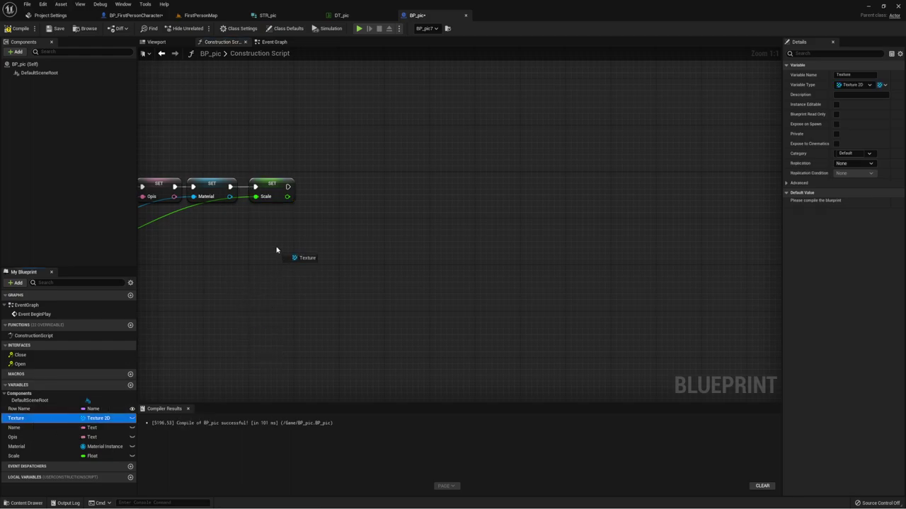
mouse_move(27, 419)
mouse_down()
mouse_move(278, 249)
mouse_move(346, 191)
mouse_up()
click(306, 257)
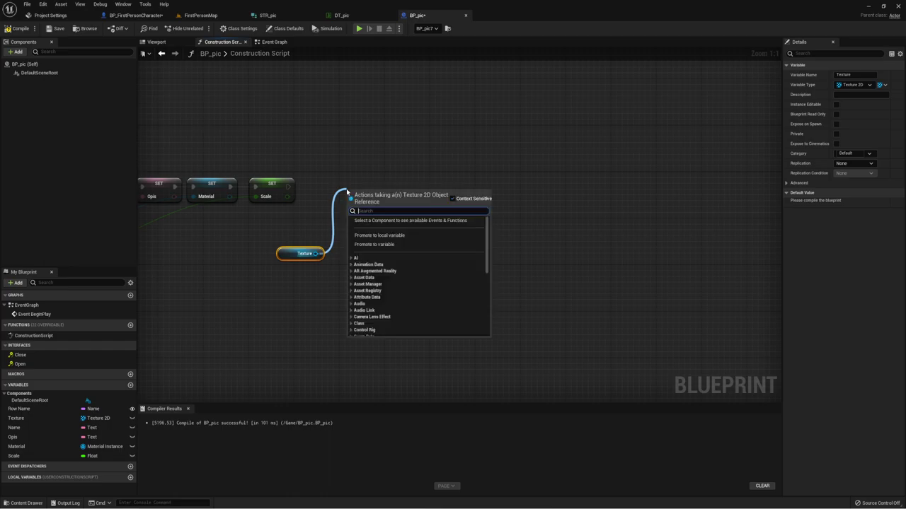
Add GetSizeX and GetSizeY nodes, both wired to the Texture getter
text(get)
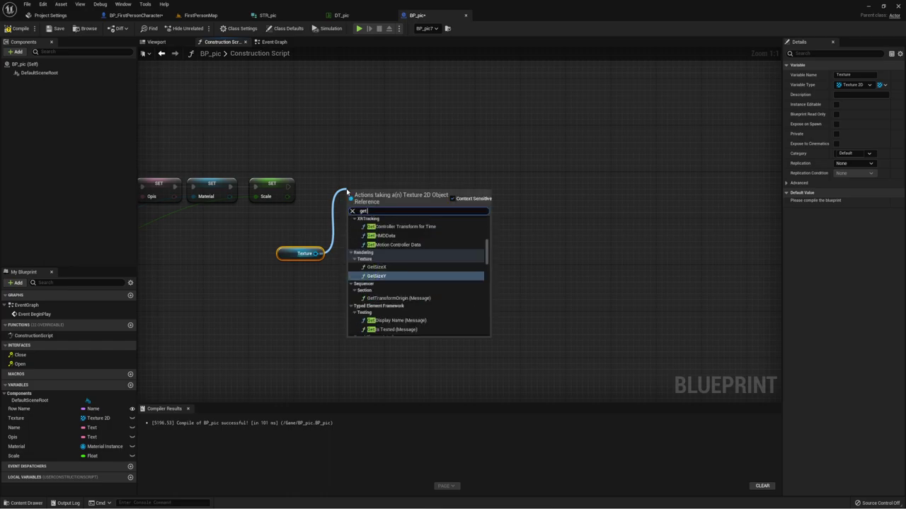
text( size)
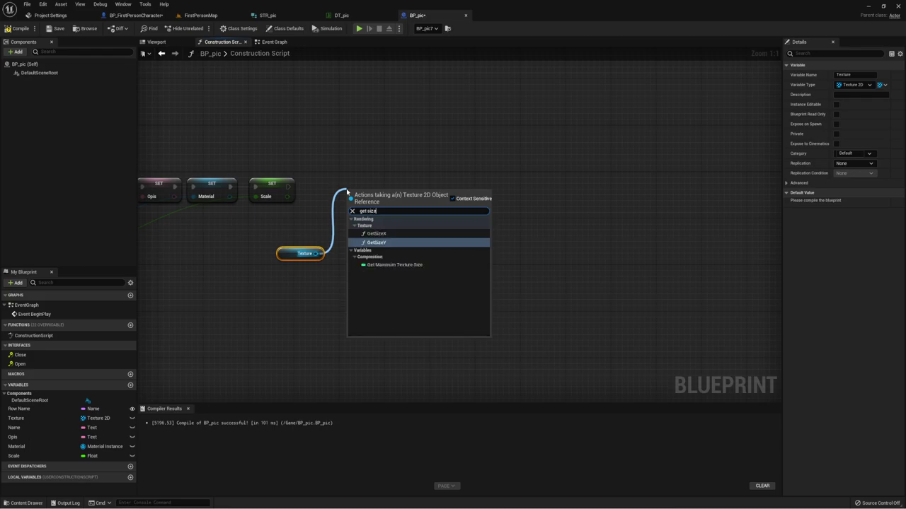
click(383, 235)
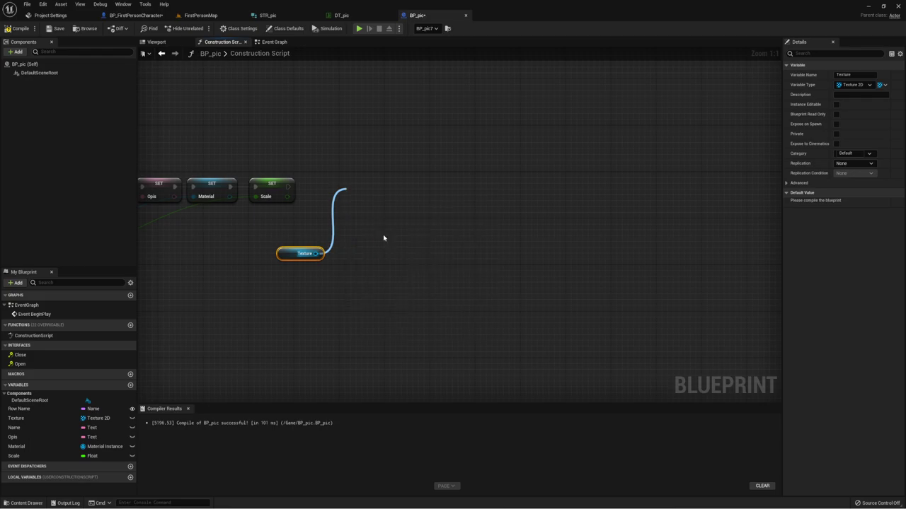
drag(315, 253, 337, 272)
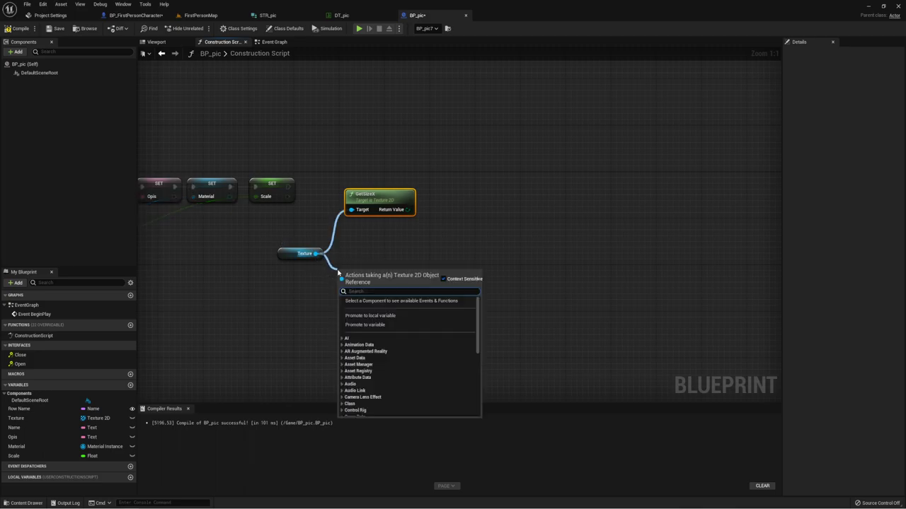
text(get)
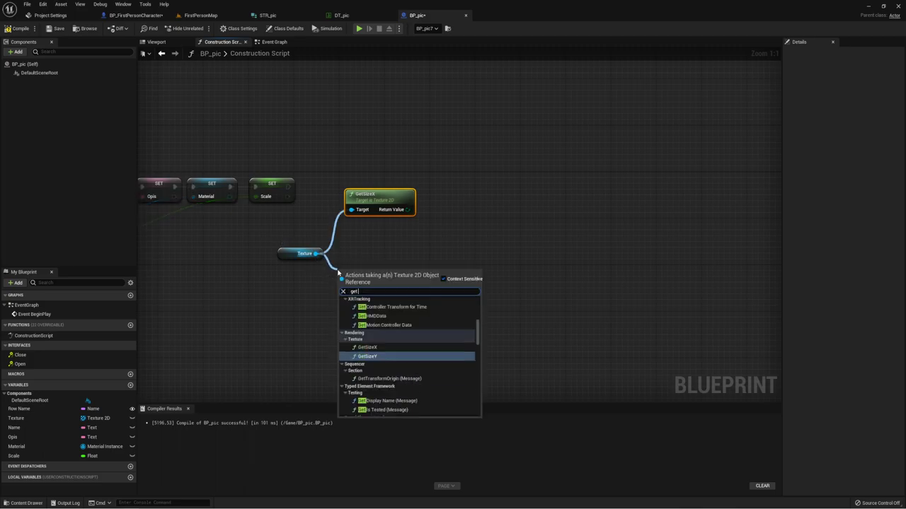
text( siz)
key(Return)
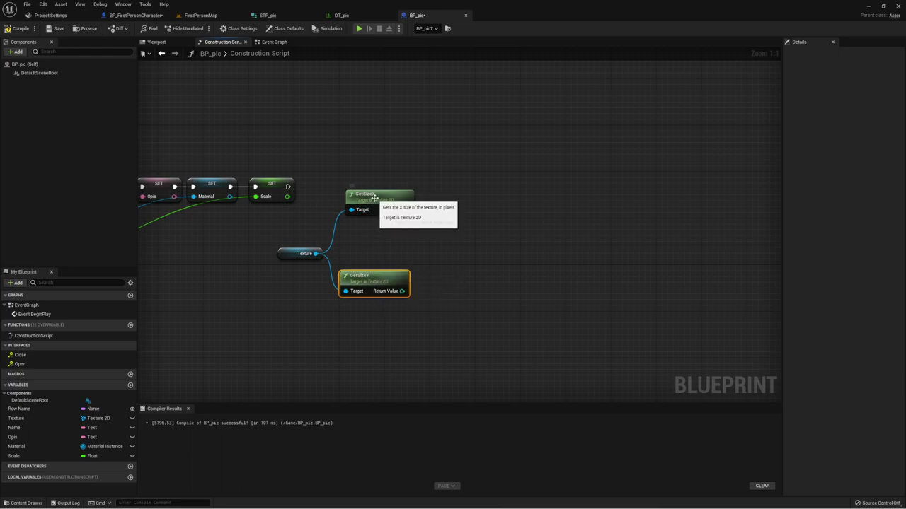
Stack the two GetSize nodes and pull a wire from GetSizeX's return value
drag(376, 211, 370, 252)
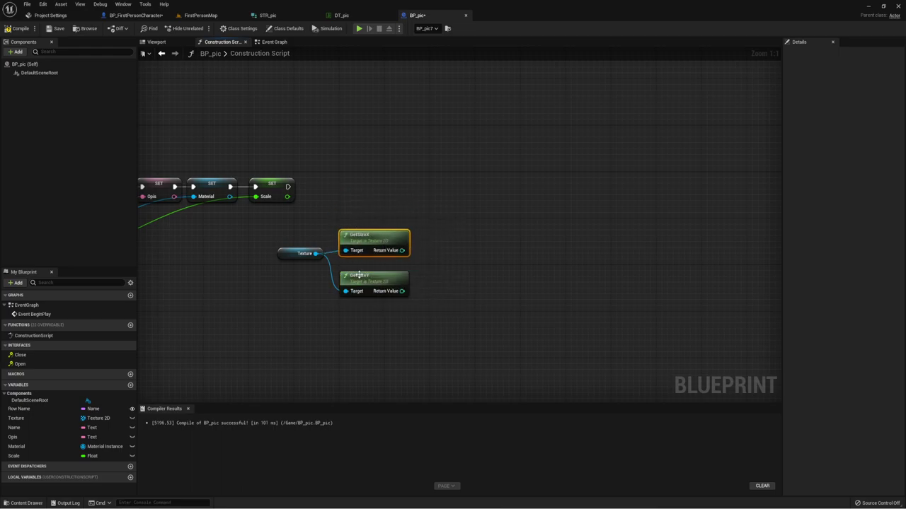
drag(361, 205, 395, 358)
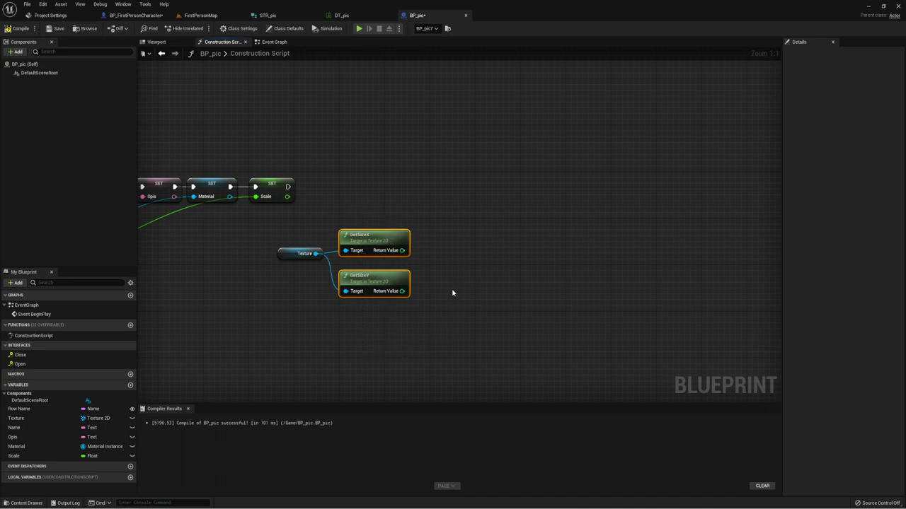
right_drag(453, 292, 429, 305)
mouse_move(377, 264)
mouse_down()
mouse_move(416, 197)
mouse_move(263, 201)
mouse_up()
Promote the GetSizeX and GetSizeY results to new variables placed after SET Scale
click(444, 242)
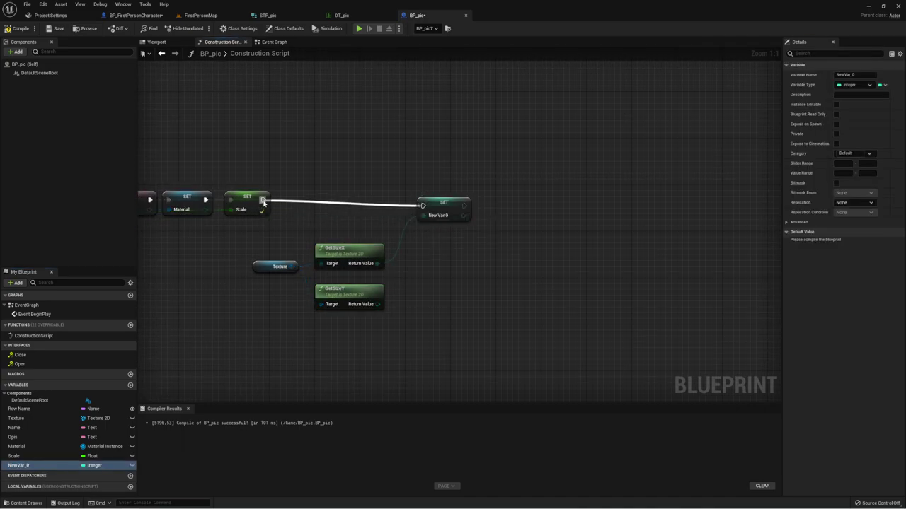
drag(441, 212, 378, 204)
mouse_move(377, 305)
mouse_down()
mouse_move(442, 239)
mouse_move(433, 207)
mouse_move(401, 200)
mouse_up()
click(465, 282)
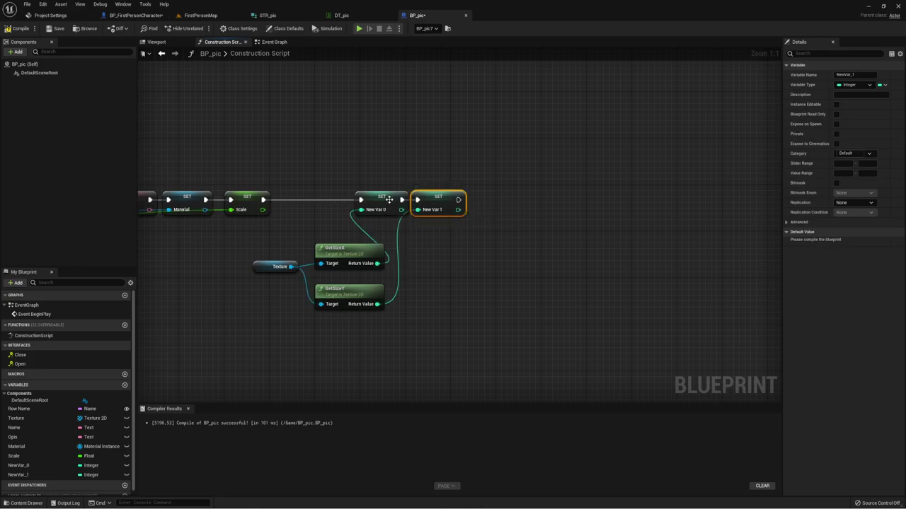
Rename the new variables NewVar_0 and NewVar_1 to x and y
click(389, 200)
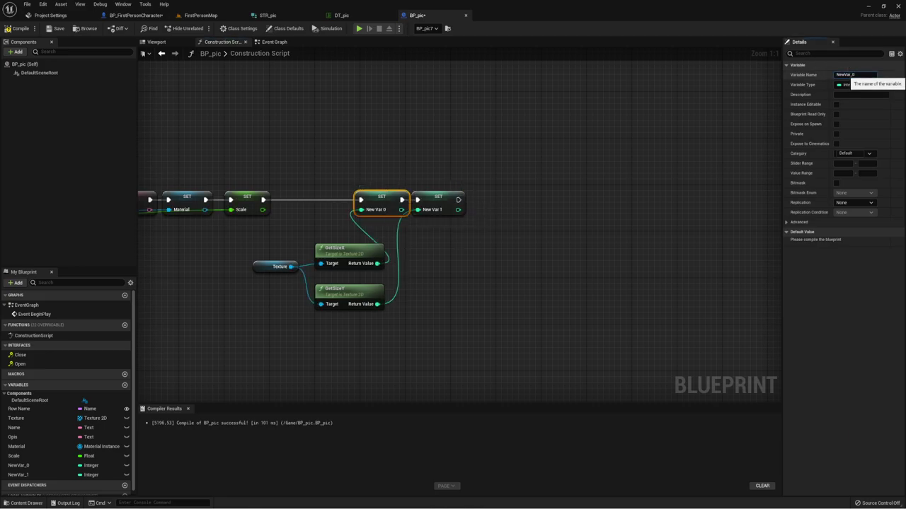
click(852, 74)
text(x)
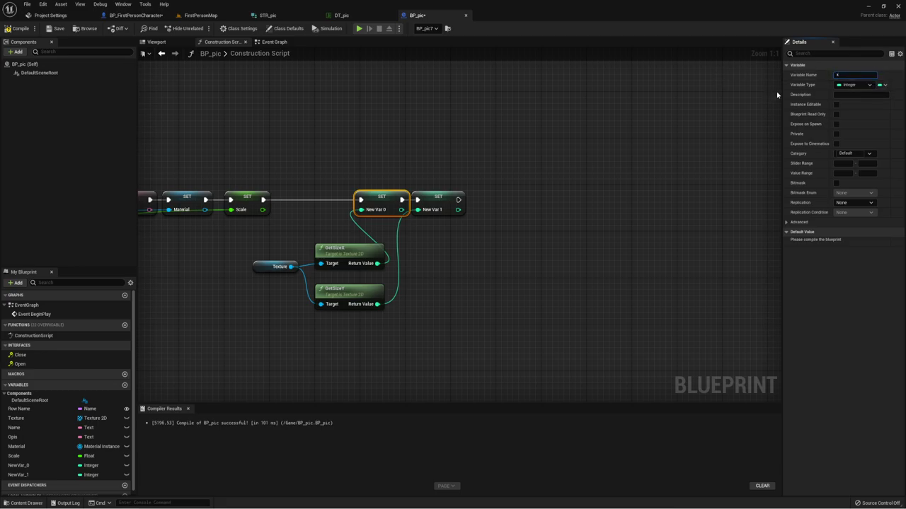
click(437, 270)
click(442, 201)
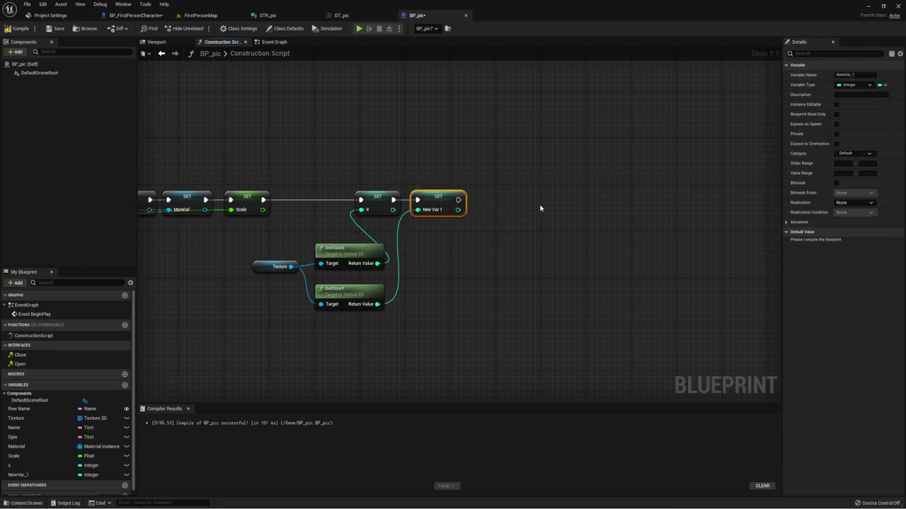
click(854, 74)
text(y)
key(Return)
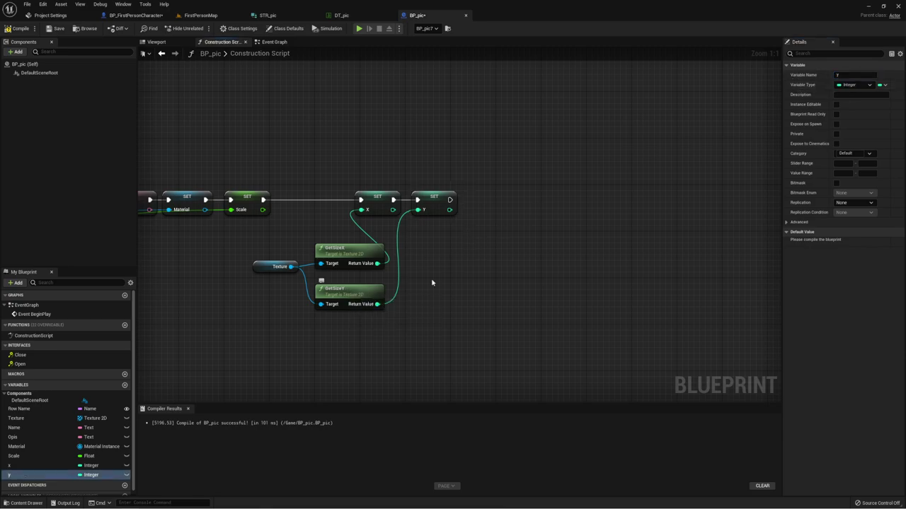
Rearrange the nodes and break the GetSize wires into SET x and SET y
right_drag(432, 283, 408, 261)
mouse_move(225, 294)
mouse_down()
mouse_move(354, 238)
mouse_move(298, 222)
mouse_up()
right_click(410, 245)
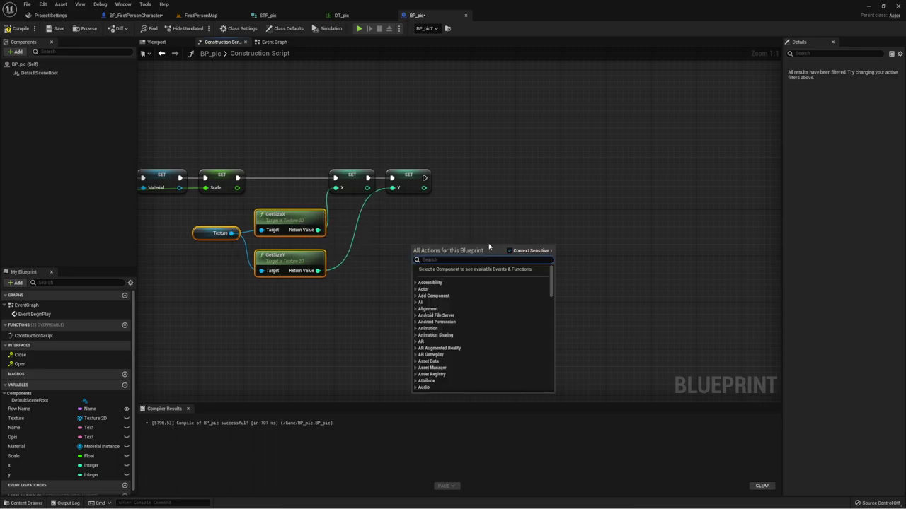
right_drag(429, 205, 426, 218)
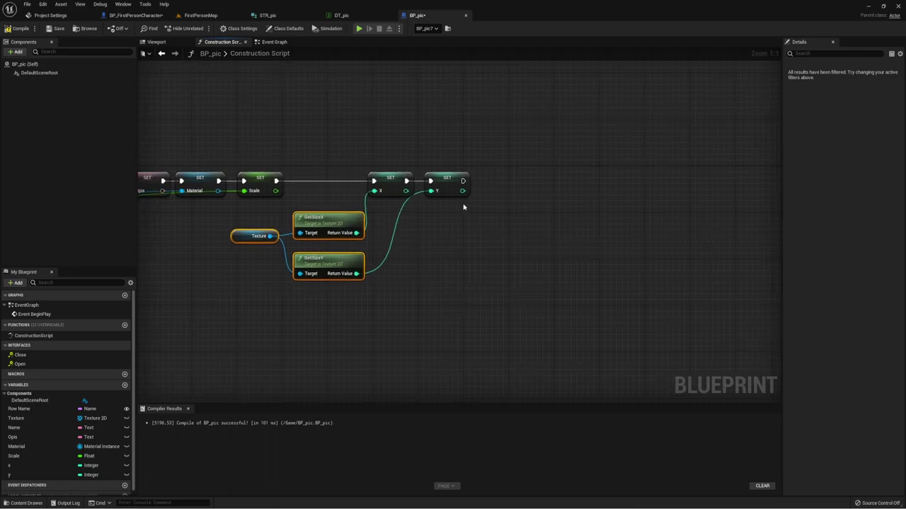
mouse_move(344, 158)
mouse_down()
mouse_move(433, 205)
mouse_move(463, 197)
mouse_up()
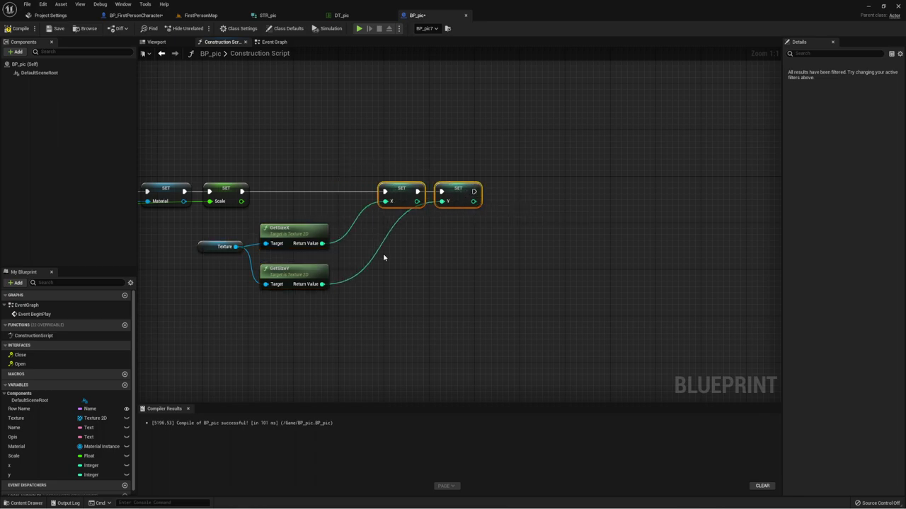
click(403, 185)
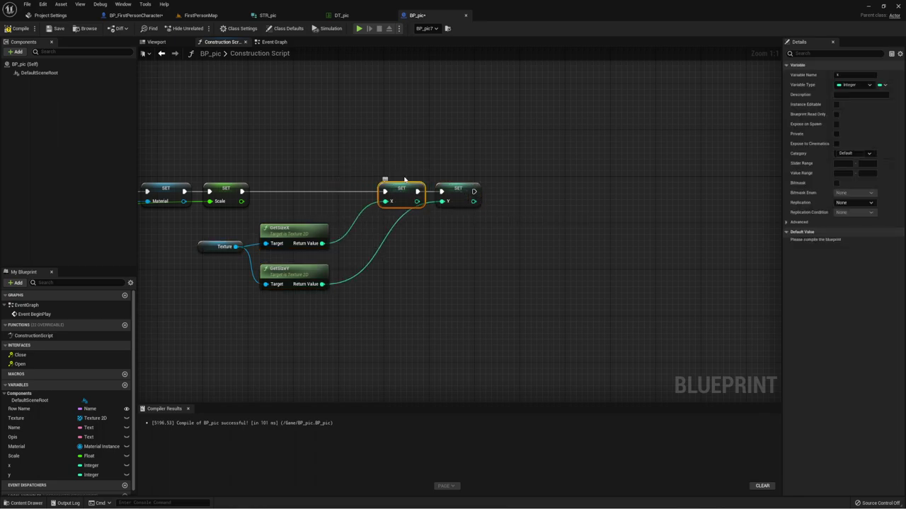
click(387, 242)
alt+click(384, 238)
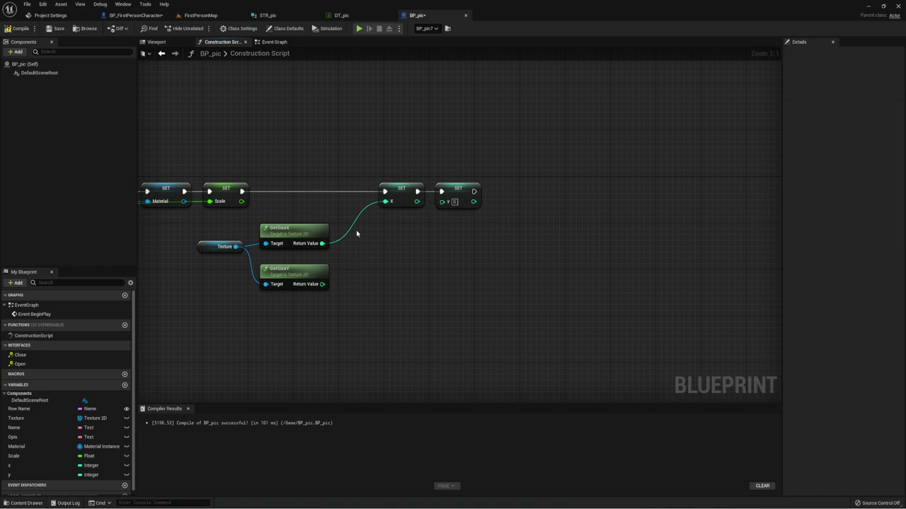
alt+click(358, 233)
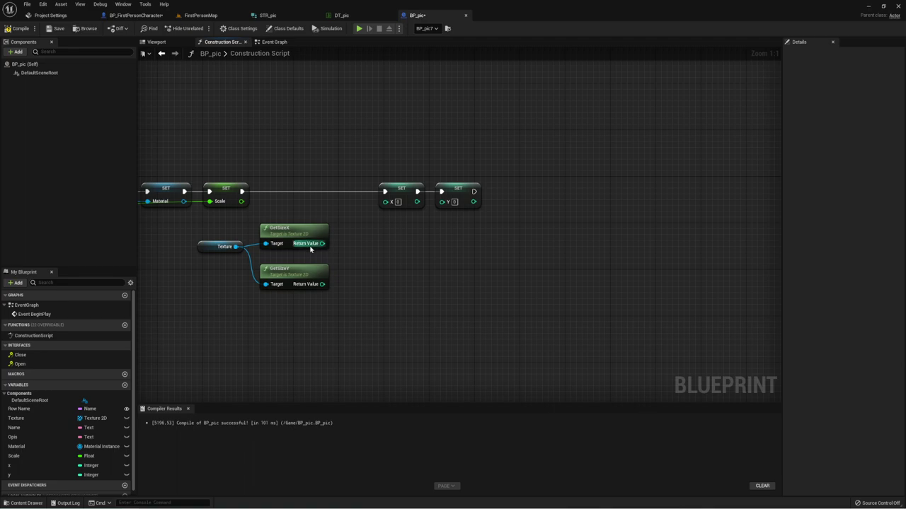
Change both the x and y variables to the Float type
click(412, 196)
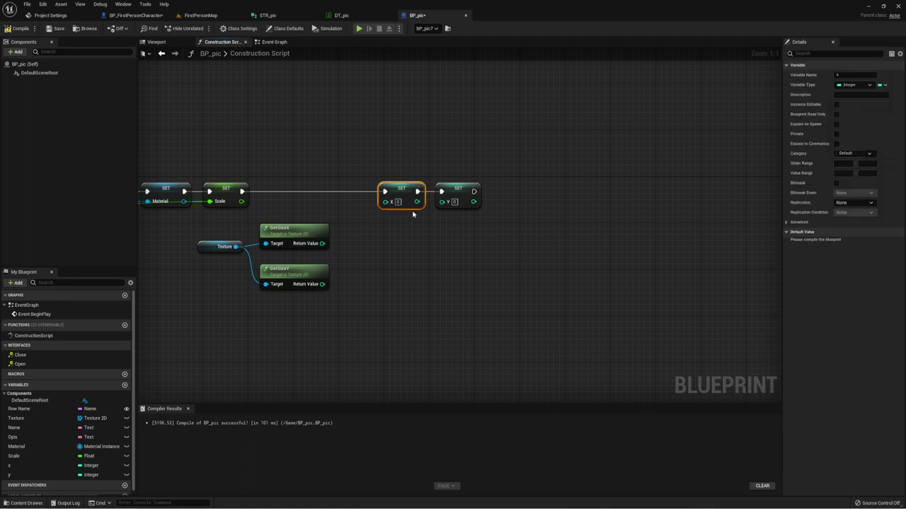
click(854, 84)
click(817, 134)
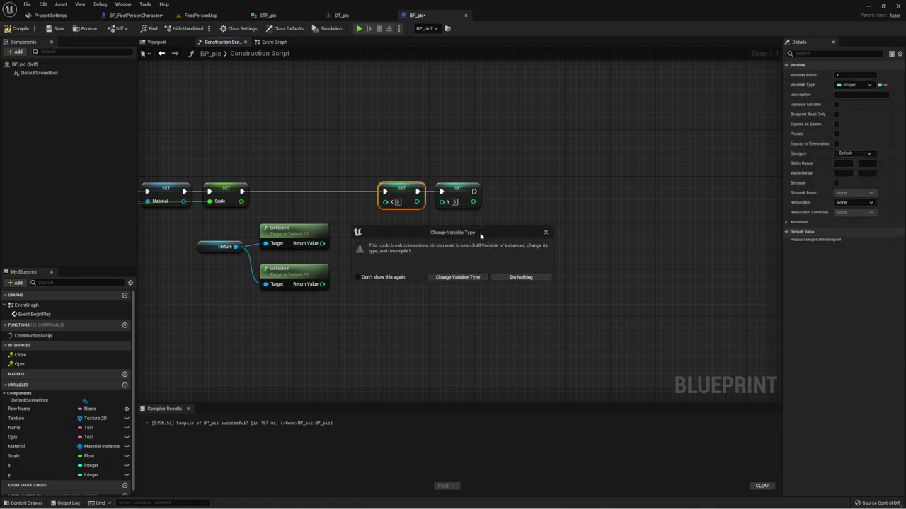
click(458, 277)
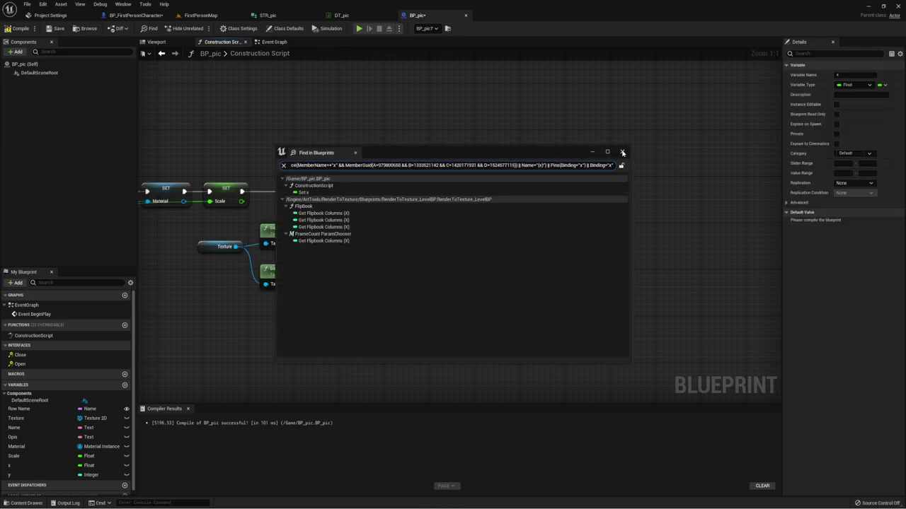
click(622, 152)
click(458, 190)
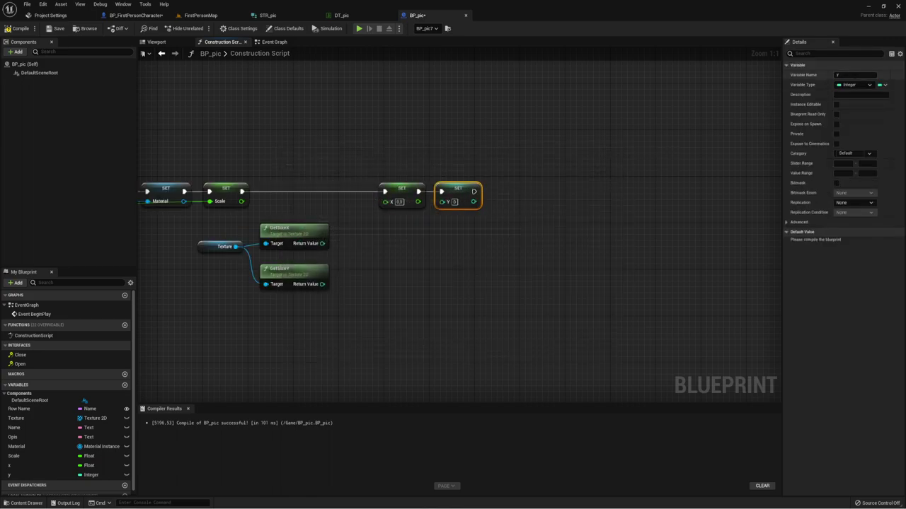
click(867, 85)
click(814, 145)
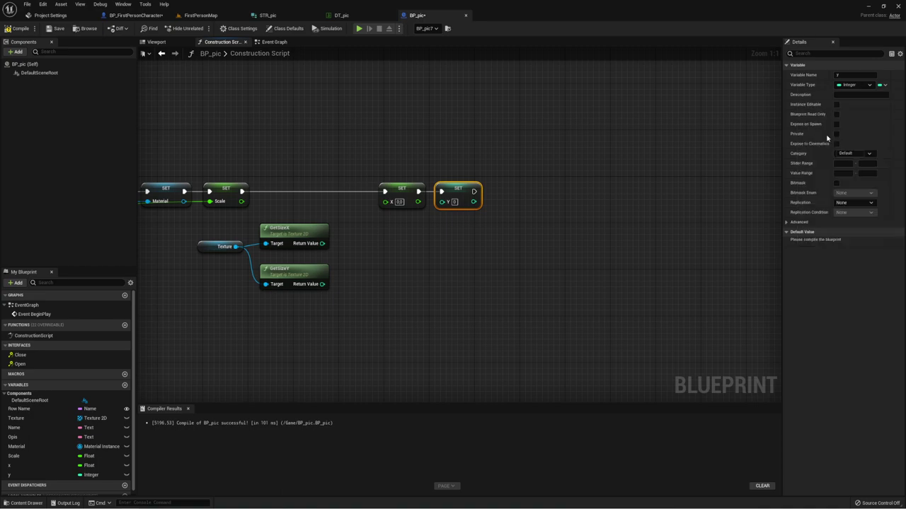
click(467, 277)
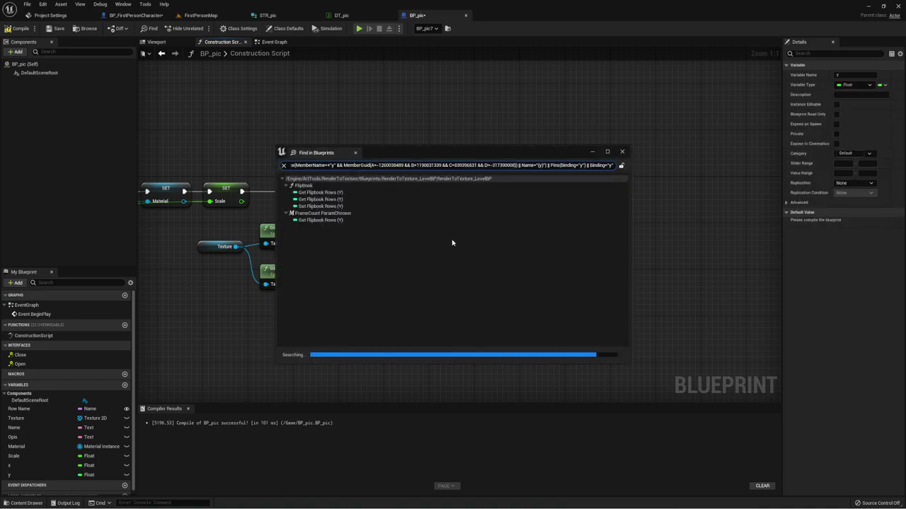
click(622, 153)
click(445, 262)
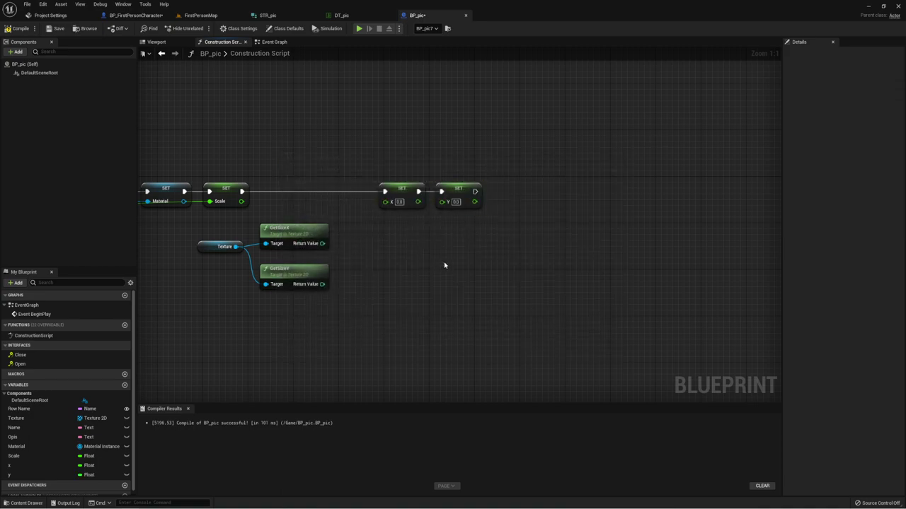
Wire the texture width into SET x and the height into SET y via conversion nodes
drag(347, 242, 411, 201)
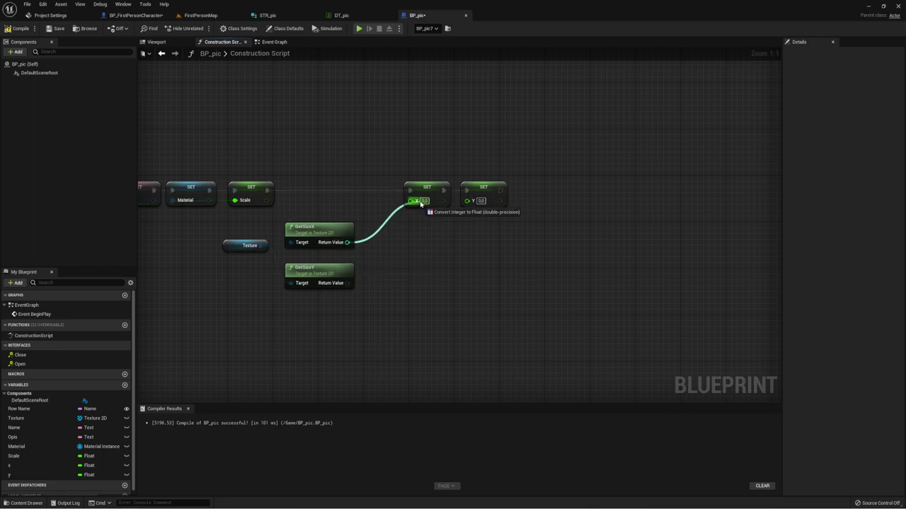
drag(347, 283, 467, 202)
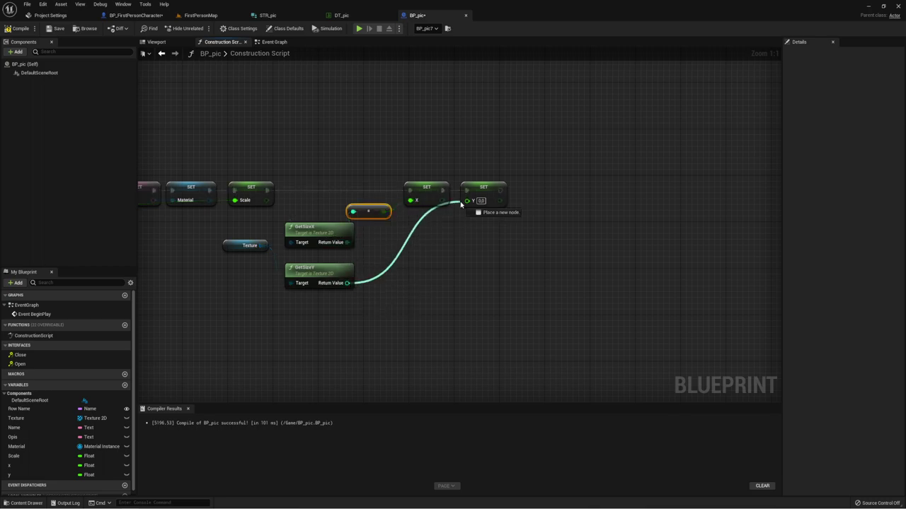
drag(405, 225, 445, 220)
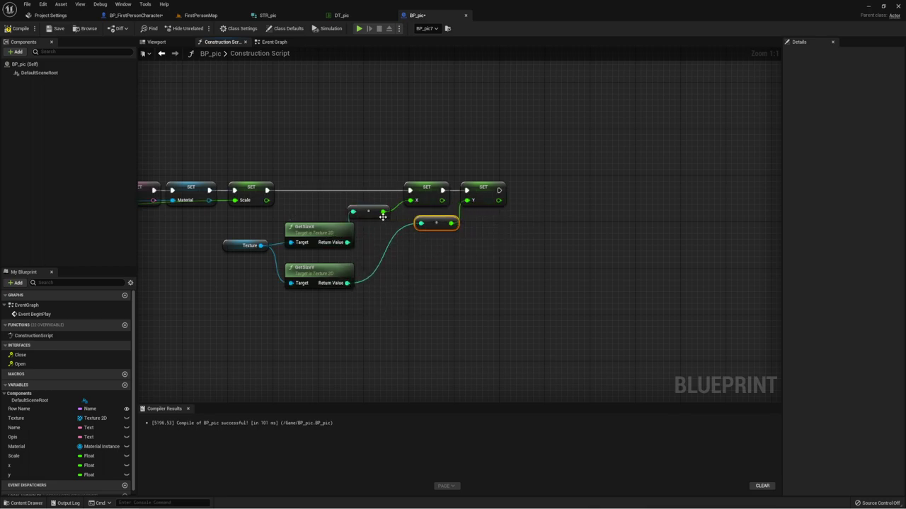
drag(378, 211, 389, 206)
right_drag(496, 247, 445, 214)
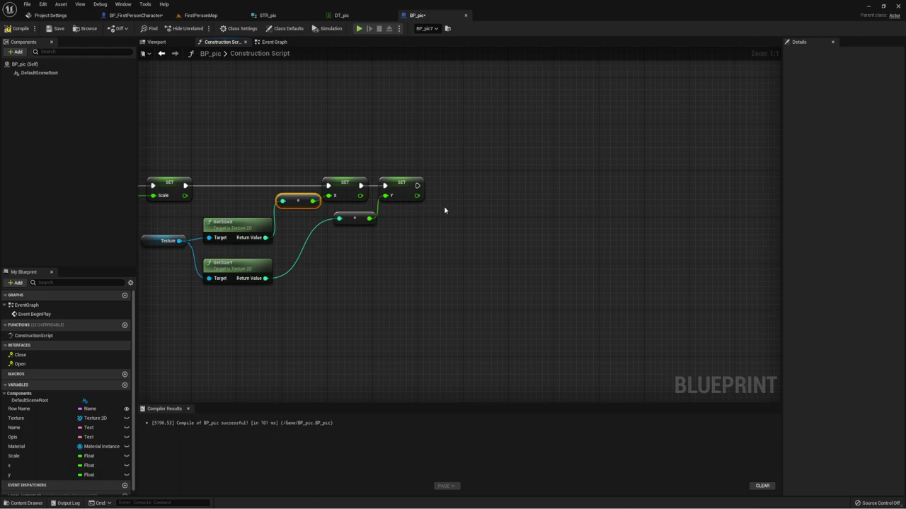
Attach a Branch node to SET y's execution output and position it
click(463, 172)
drag(465, 183, 416, 185)
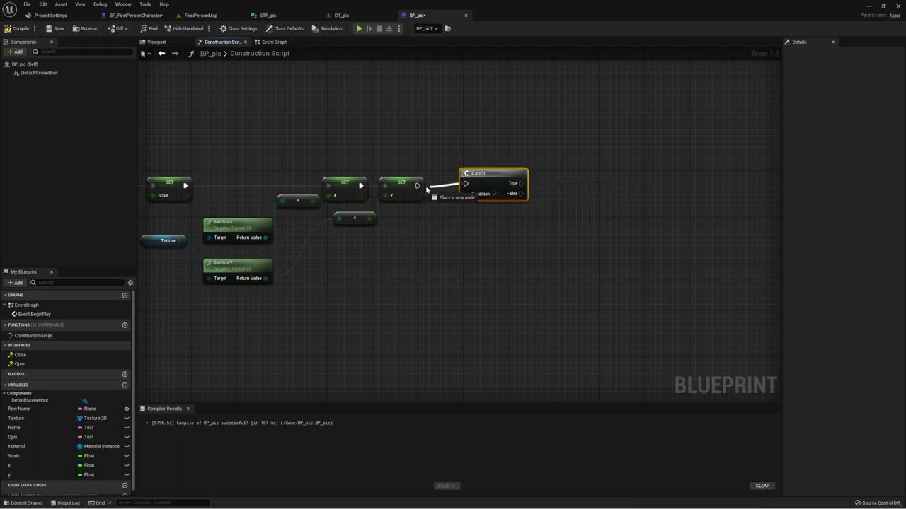
drag(473, 177, 470, 179)
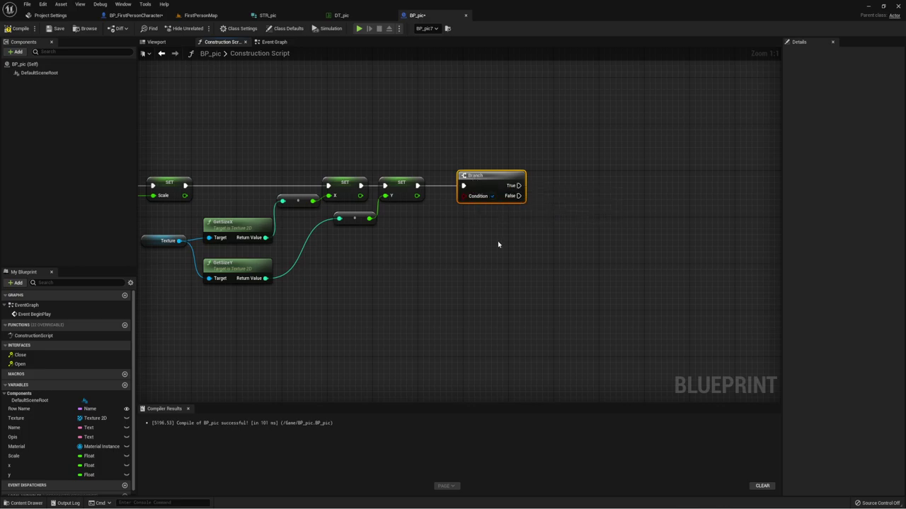
mouse_move(497, 241)
right_down()
mouse_move(409, 241)
mouse_move(428, 239)
right_up()
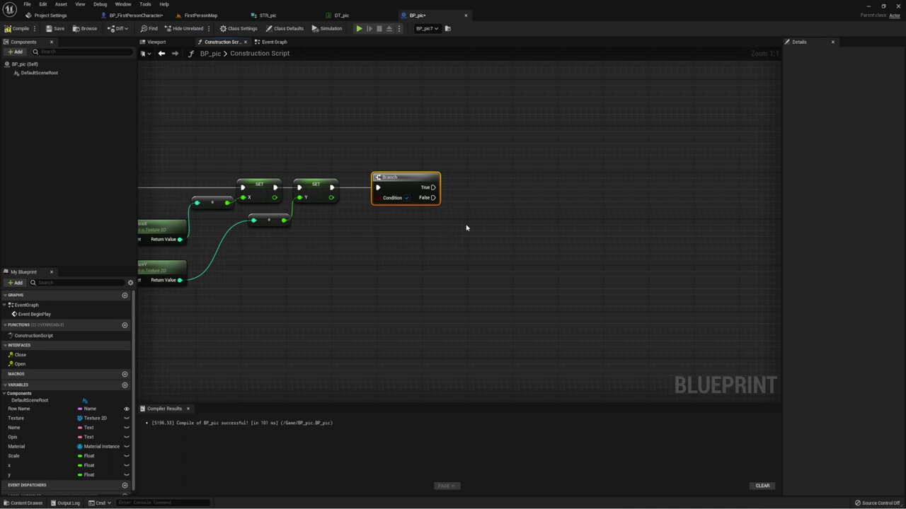
drag(466, 140, 652, 238)
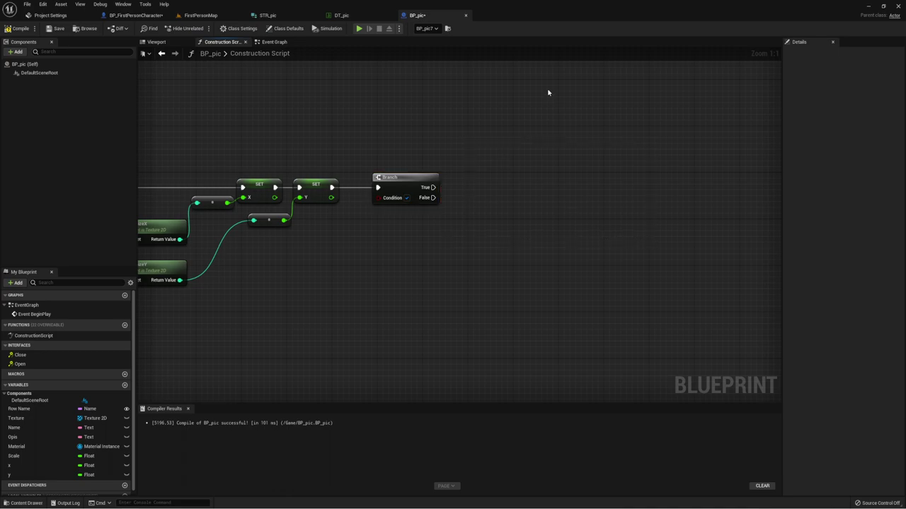
drag(546, 94, 619, 290)
Add a Less (<) node comparing GetSizeX to GetSizeY and wire it into the Branch Condition
right_drag(475, 273, 505, 263)
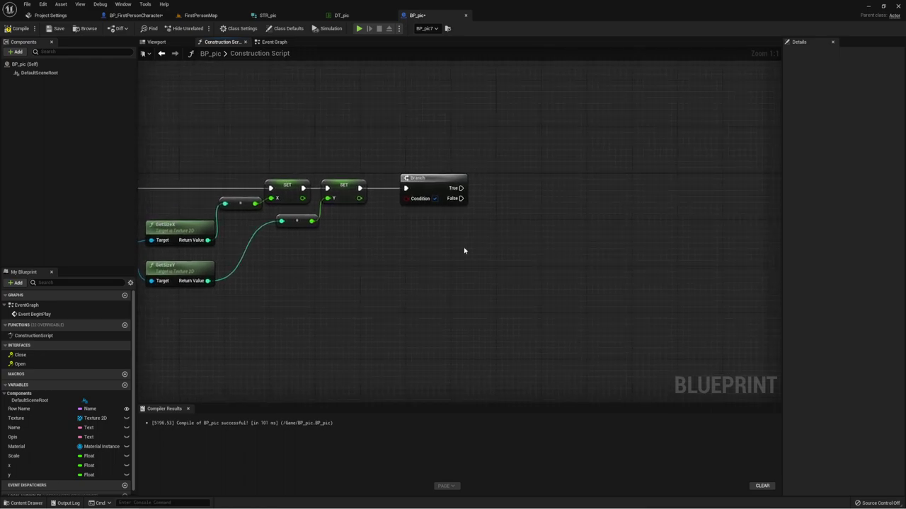
right_drag(437, 254, 380, 242)
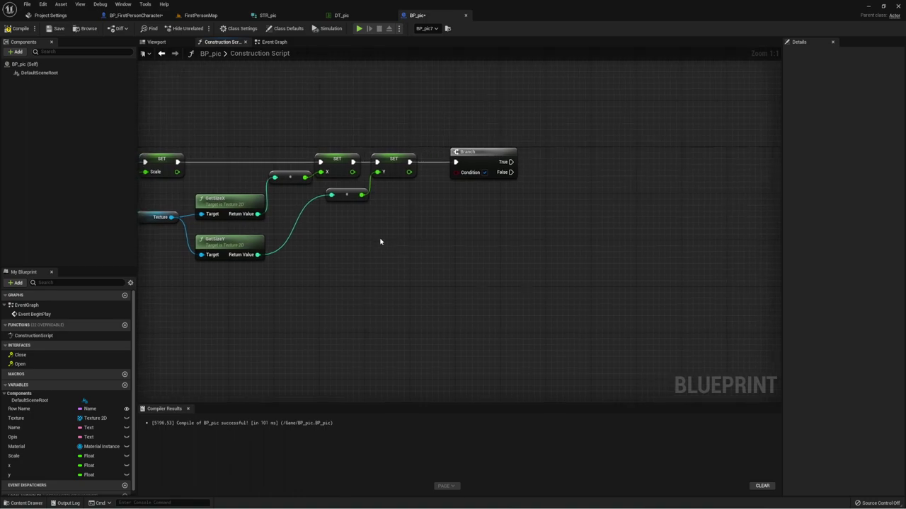
drag(247, 215, 396, 228)
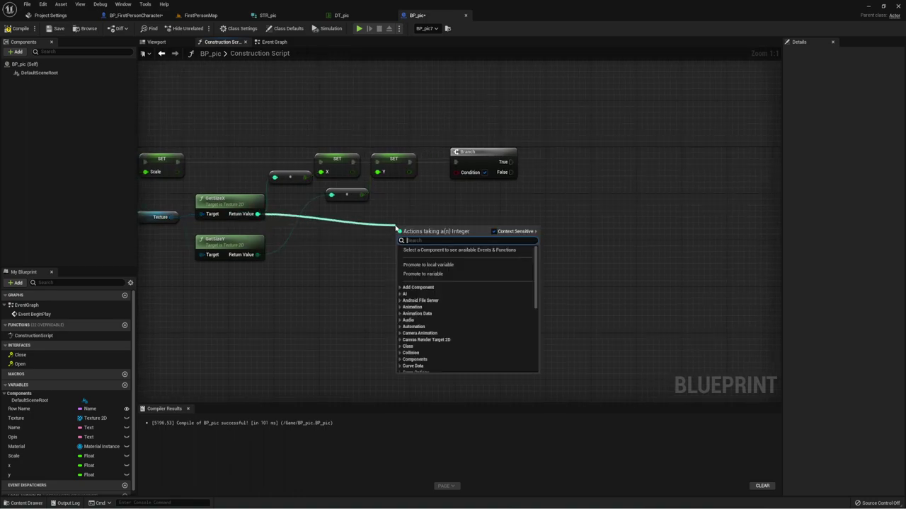
text(<)
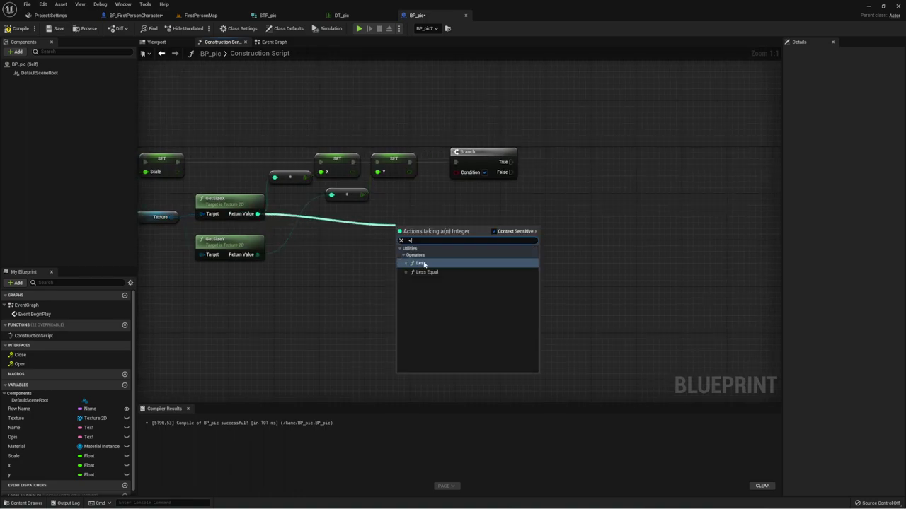
click(423, 264)
drag(400, 240, 256, 256)
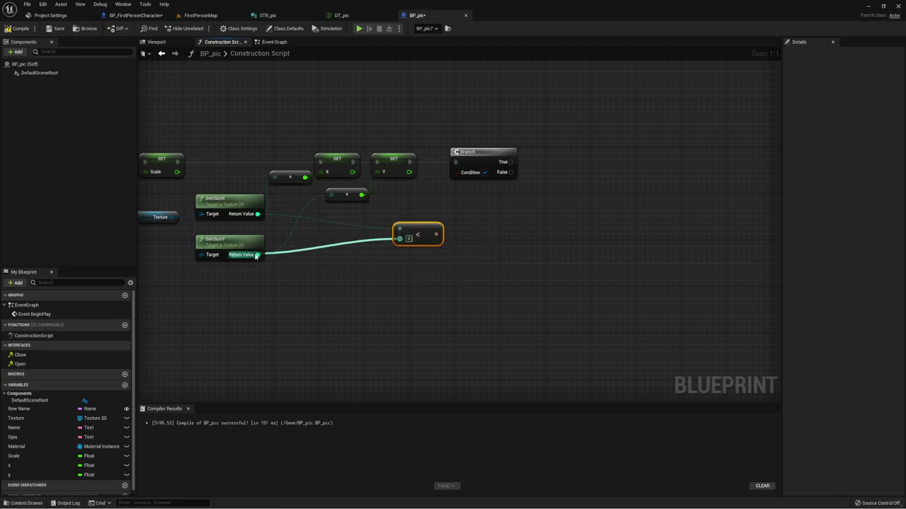
mouse_move(418, 235)
mouse_down()
mouse_move(413, 213)
mouse_move(456, 172)
mouse_up()
mouse_move(551, 197)
right_down()
mouse_move(466, 231)
mouse_move(354, 247)
right_up()
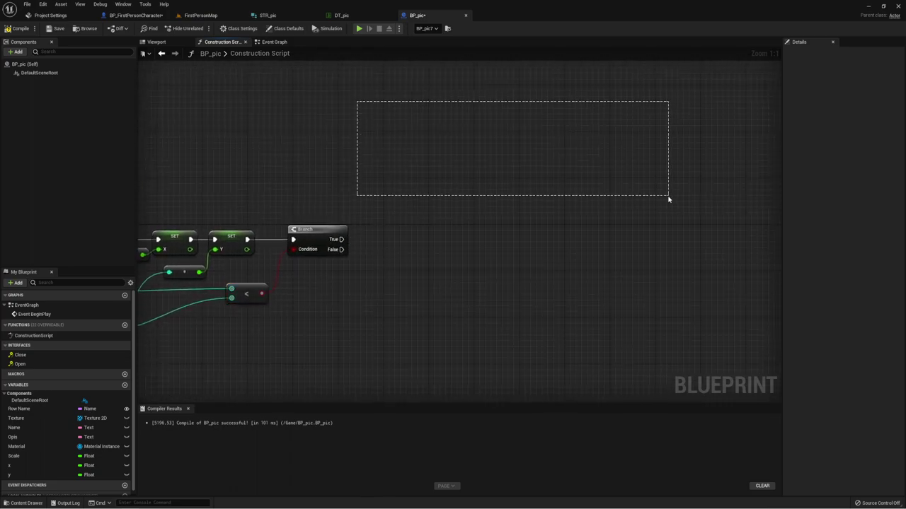
drag(356, 104, 610, 205)
drag(451, 72, 518, 225)
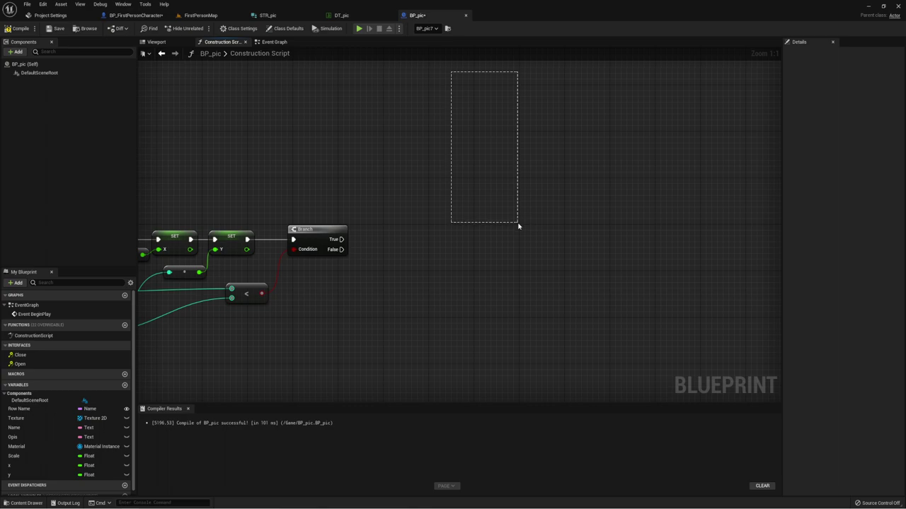
Add a reroute point on the Branch's True execution wire
drag(518, 225, 512, 225)
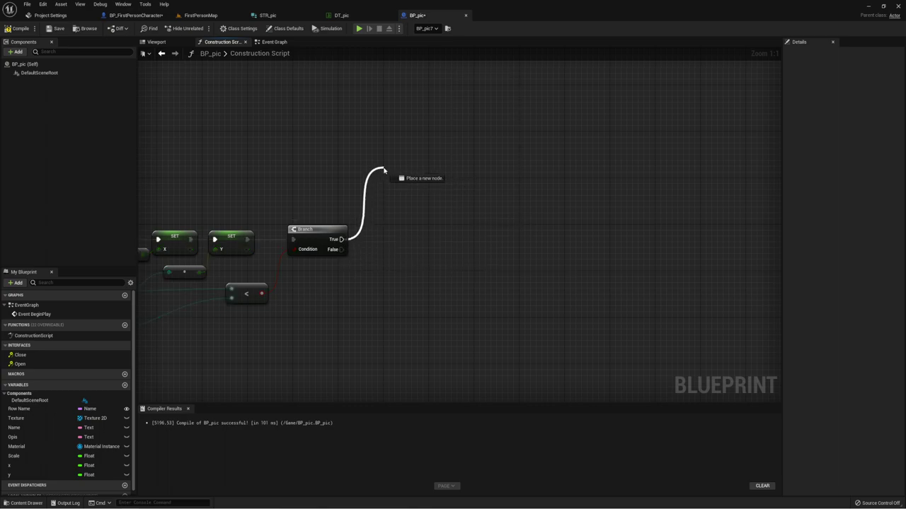
drag(342, 239, 383, 170)
text(/)
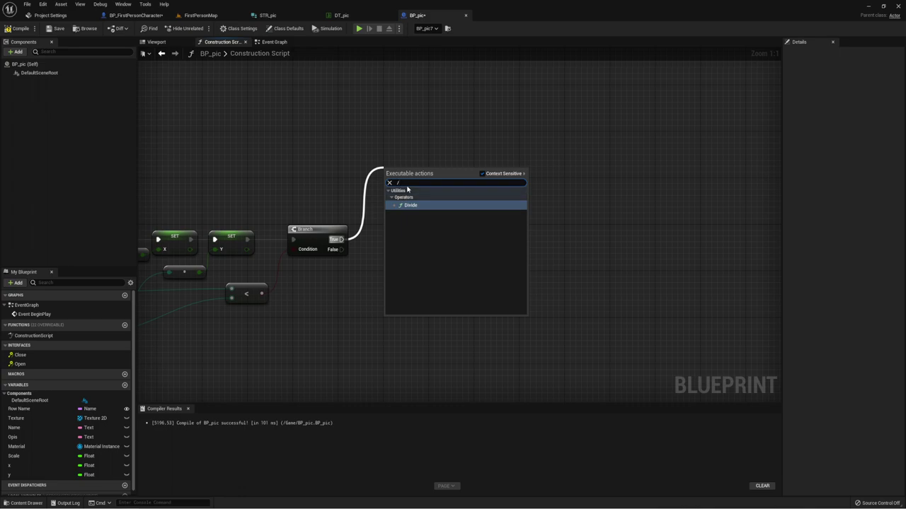
key(BackSpace)
click(410, 192)
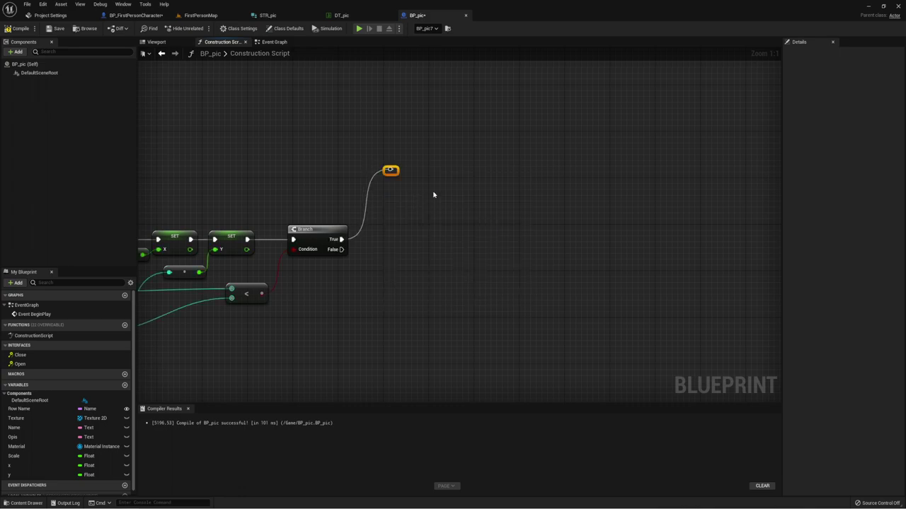
mouse_move(434, 195)
right_down()
mouse_move(395, 209)
mouse_move(440, 218)
right_up()
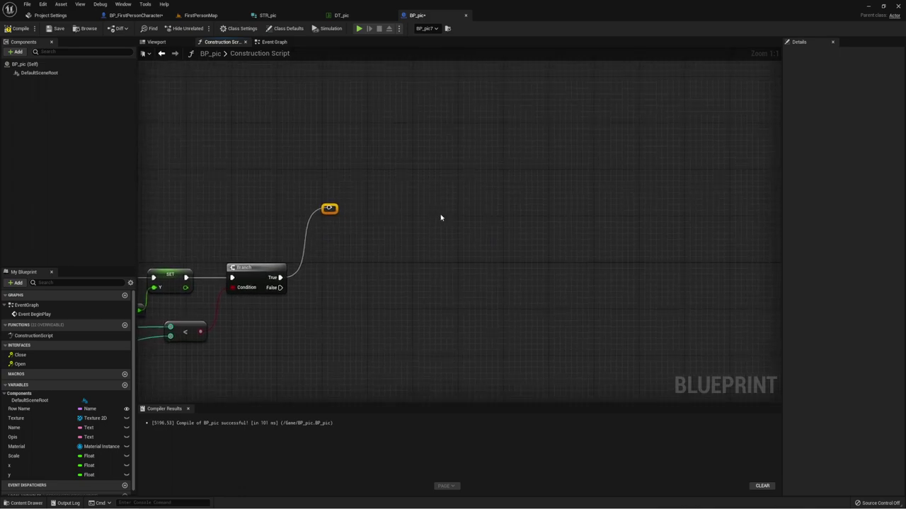
Bring in y and x getters and add a Divide node computing y ÷ x
drag(21, 474, 312, 159)
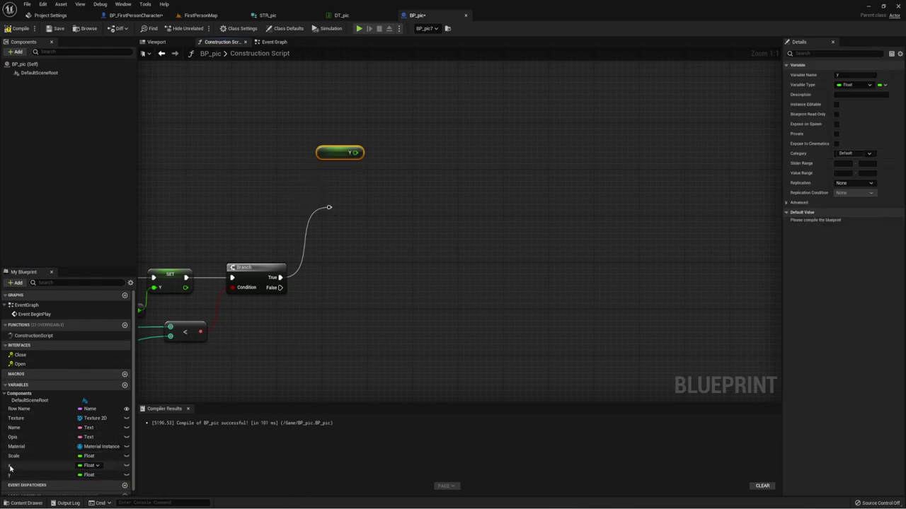
mouse_move(22, 465)
mouse_down()
mouse_move(292, 210)
mouse_move(319, 165)
mouse_up()
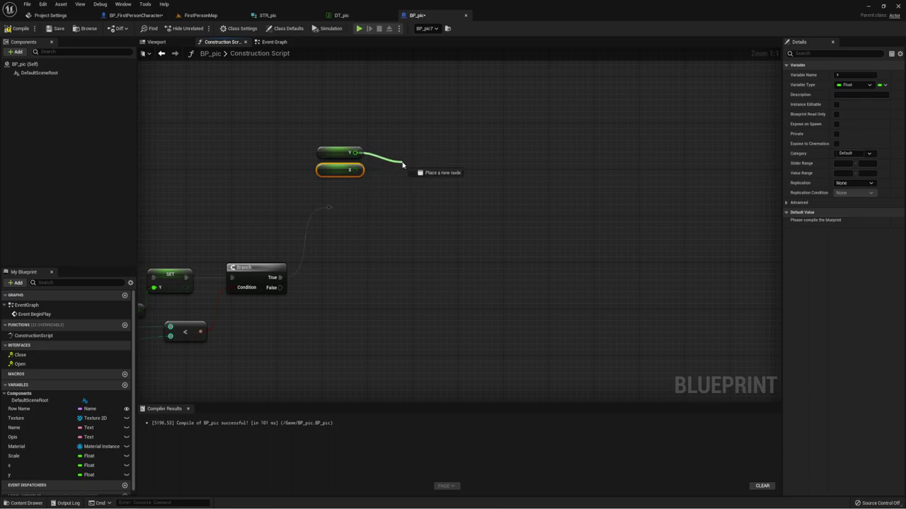
drag(356, 153, 403, 165)
text(/)
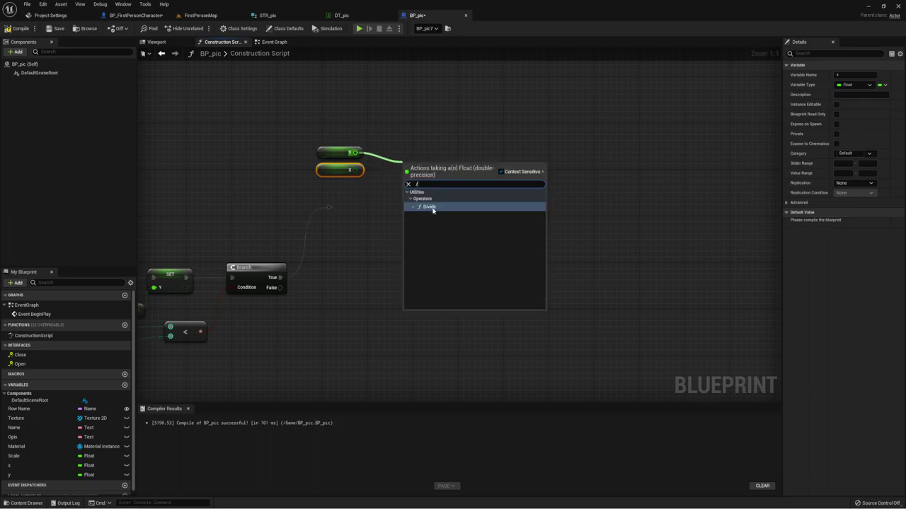
click(429, 206)
drag(407, 180, 354, 172)
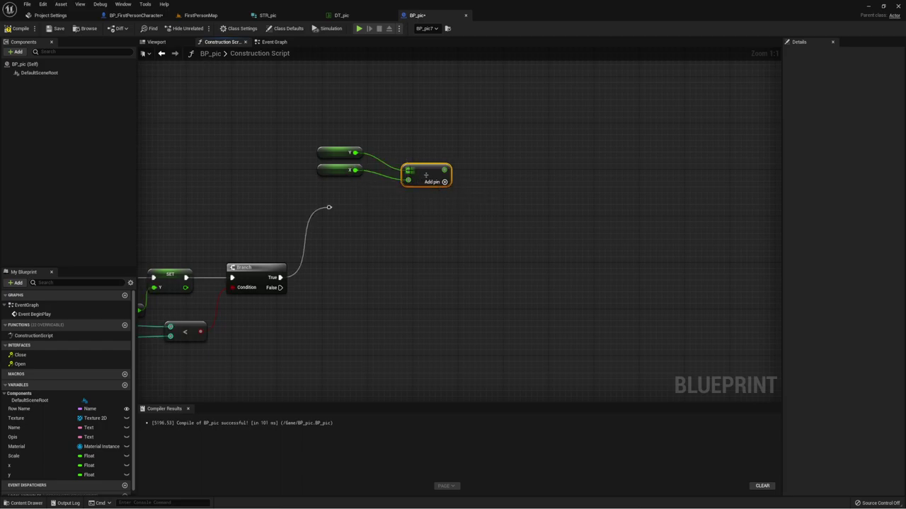
drag(415, 171, 386, 152)
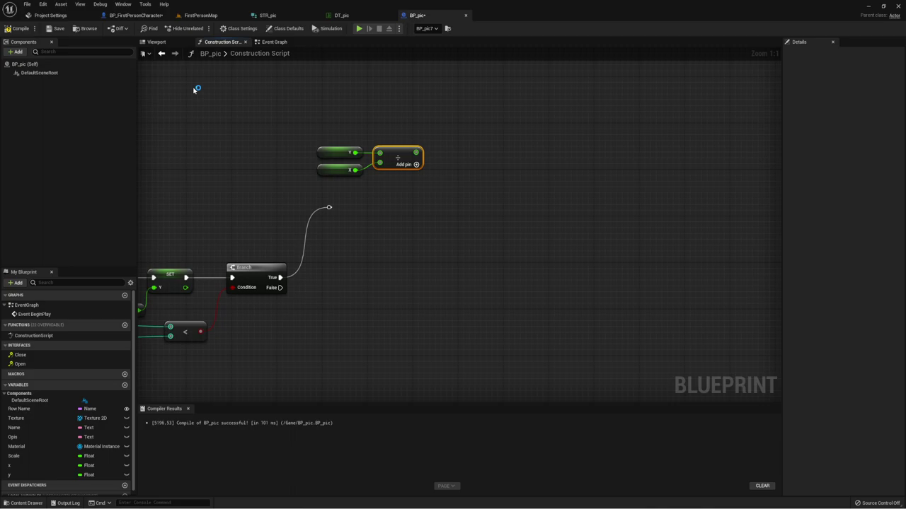
Switch to BP_pic's Viewport and add a Plane component
right_click(423, 215)
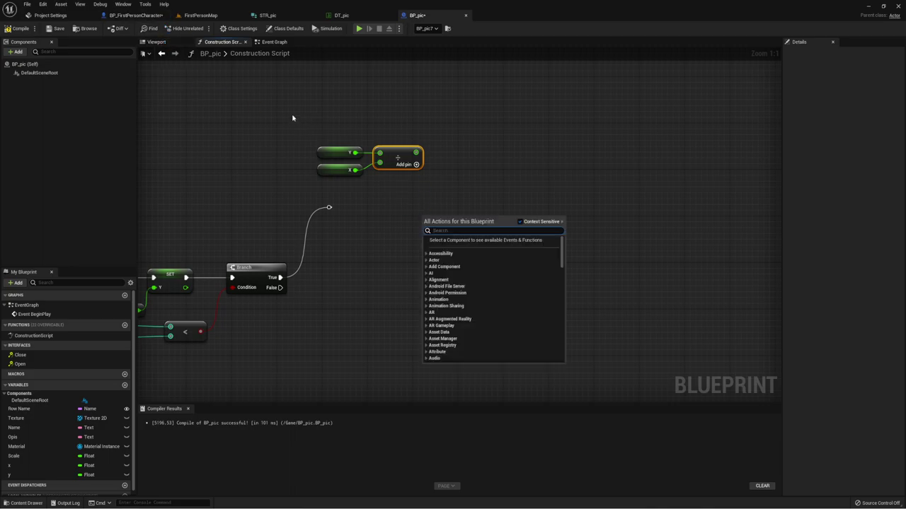
click(293, 118)
click(274, 42)
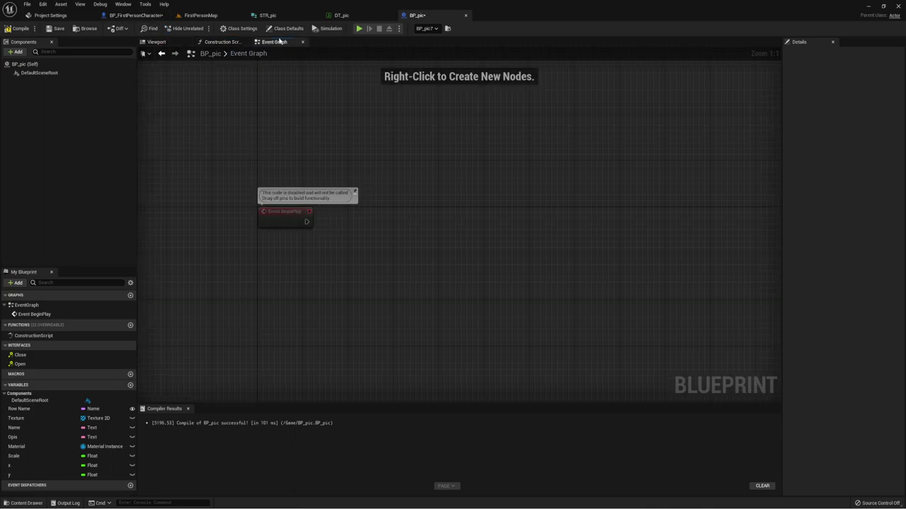
click(165, 42)
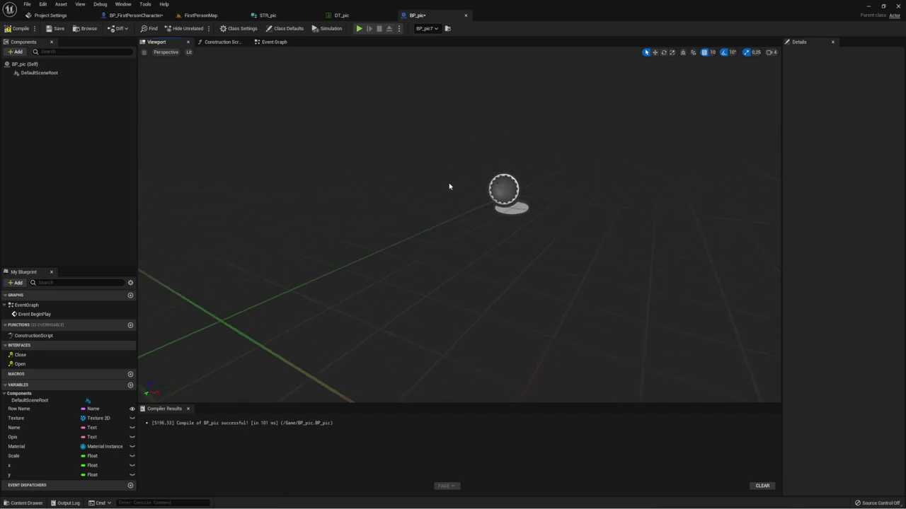
click(15, 52)
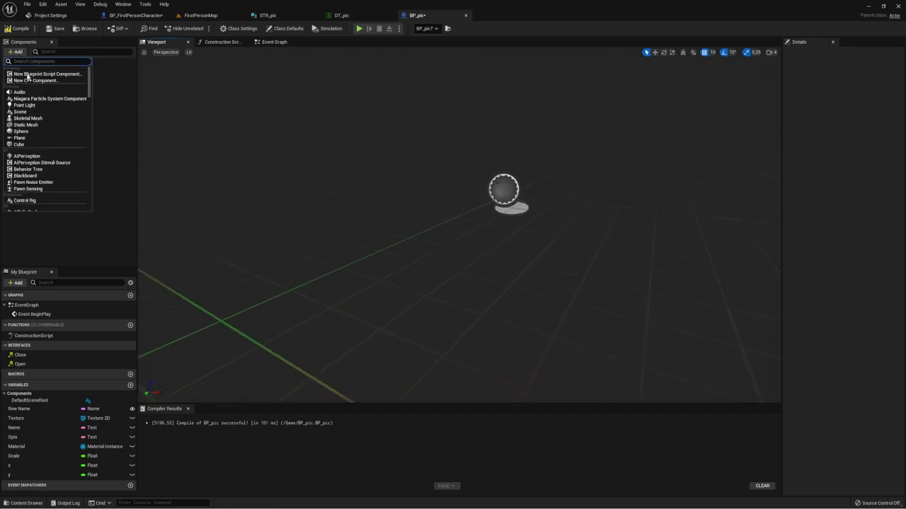
click(22, 138)
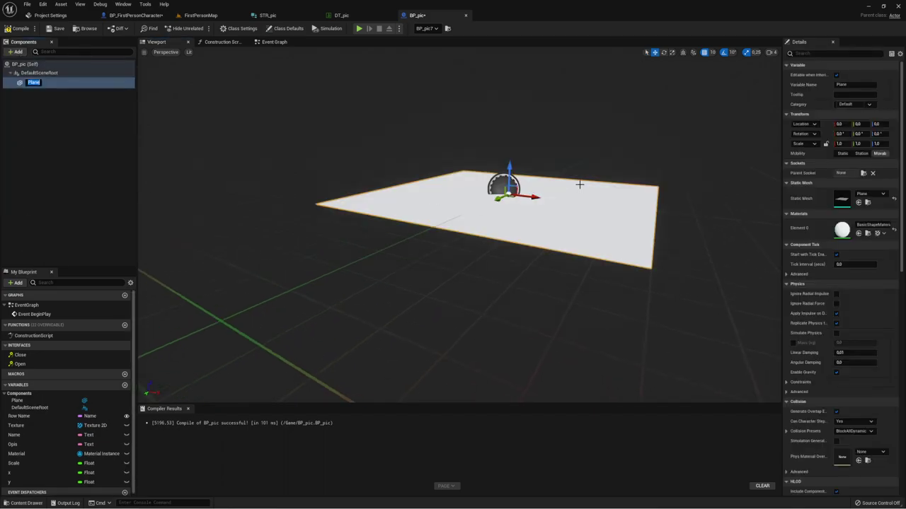
Set the Plane's rotation X to 90 so it stands upright, then frame it
click(840, 134)
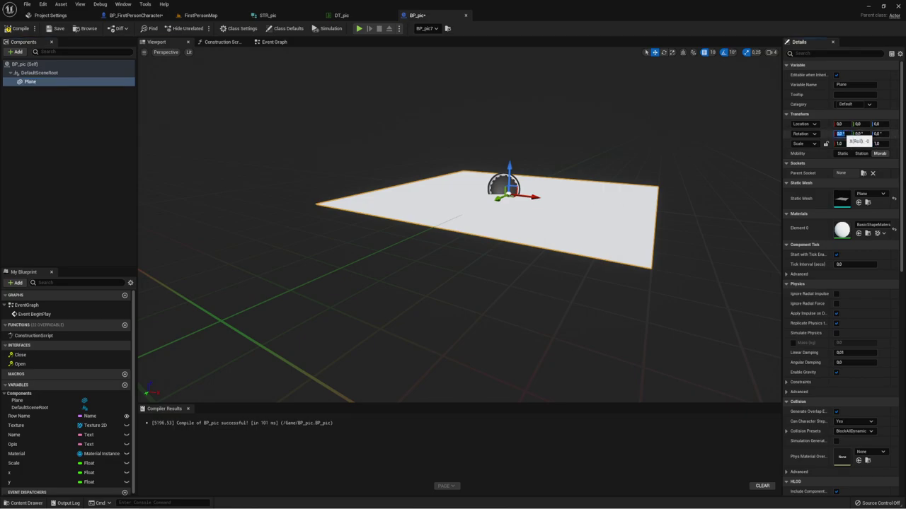
text(90)
key(Return)
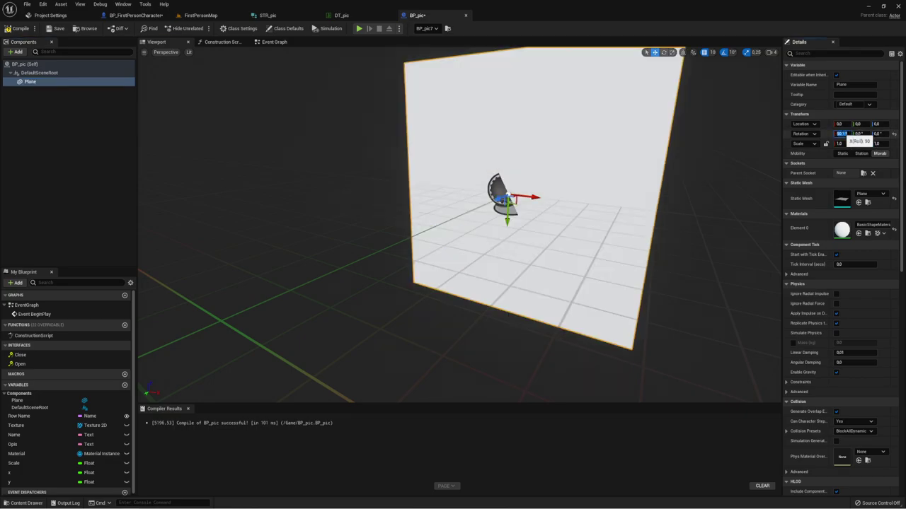
key(f)
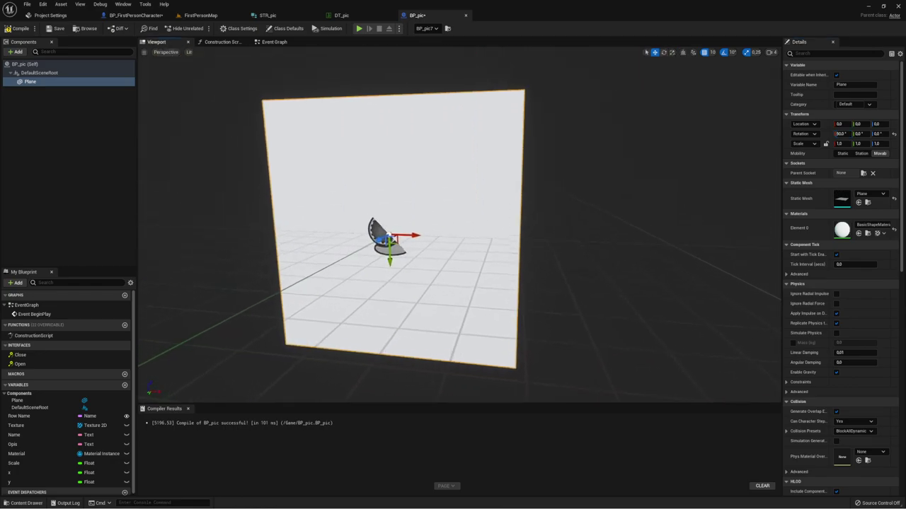
key(f)
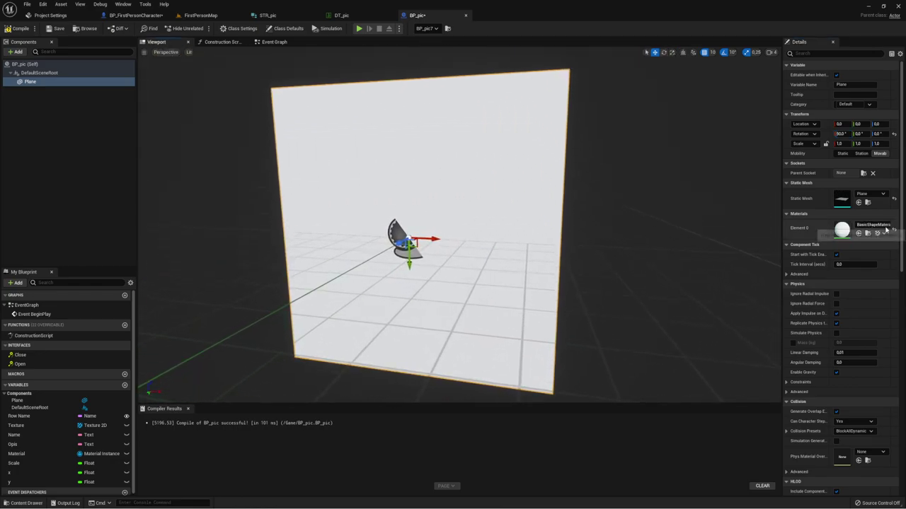
Assign Mat_pic_Inst as the Plane's Element 0 material
click(887, 226)
scroll(841, 352, down, 5)
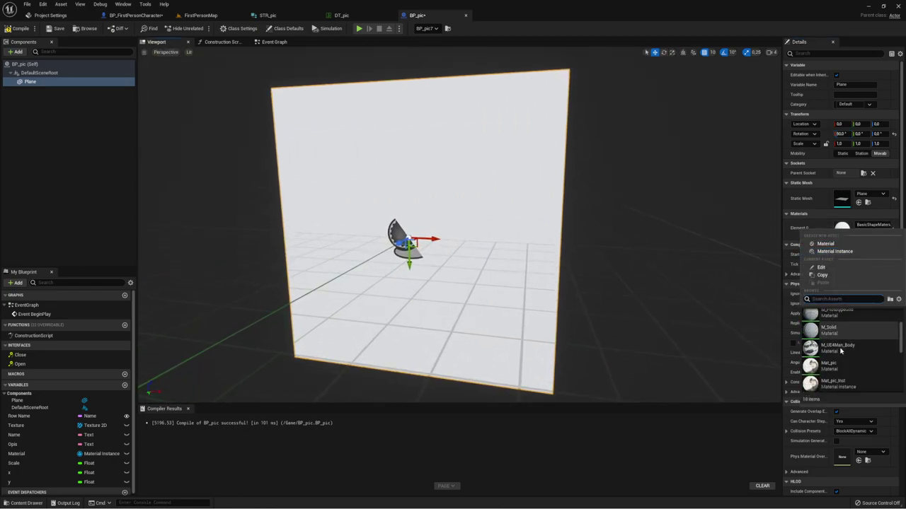
click(835, 322)
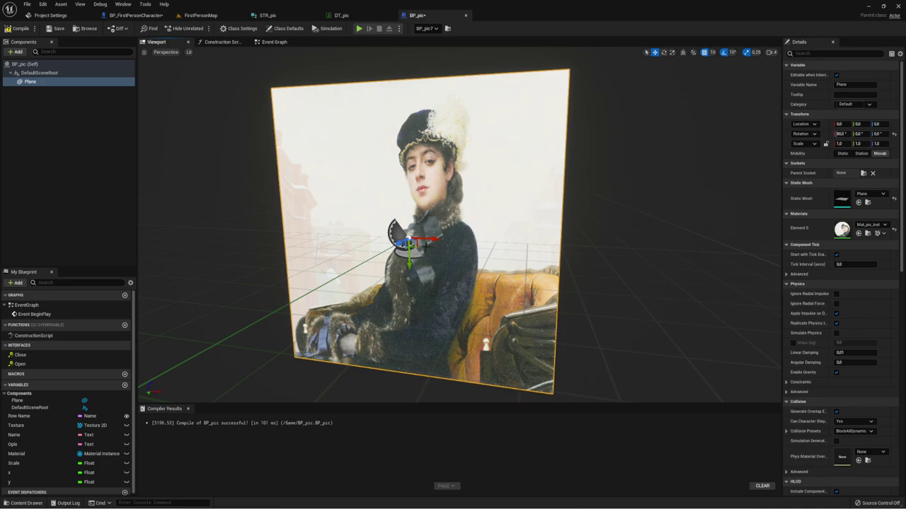
scroll(489, 205, down, 2)
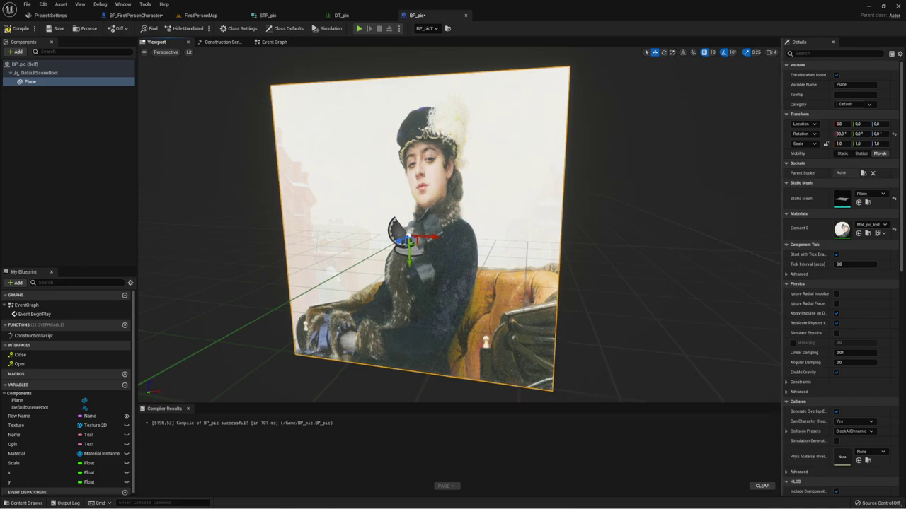
scroll(488, 205, down, 4)
scroll(488, 219, up, 3)
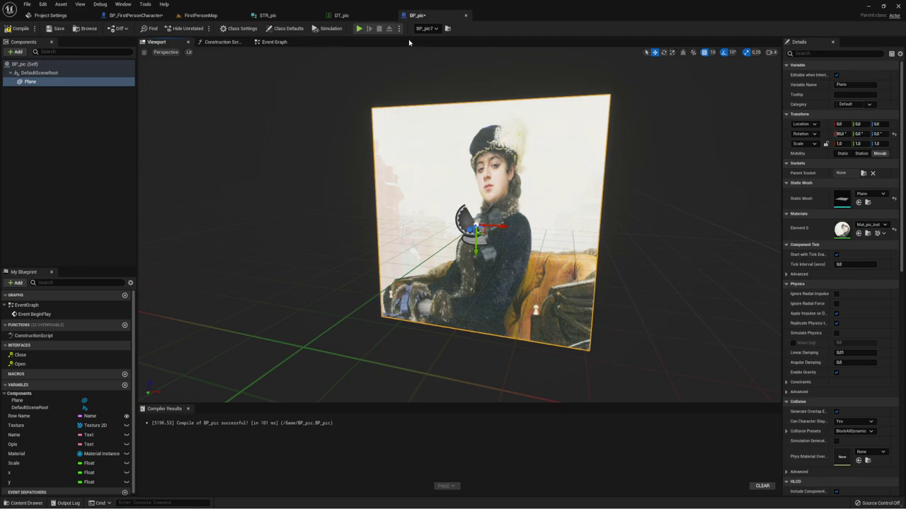
Promote the division result to a new float variable named Sootnoshenie
click(224, 46)
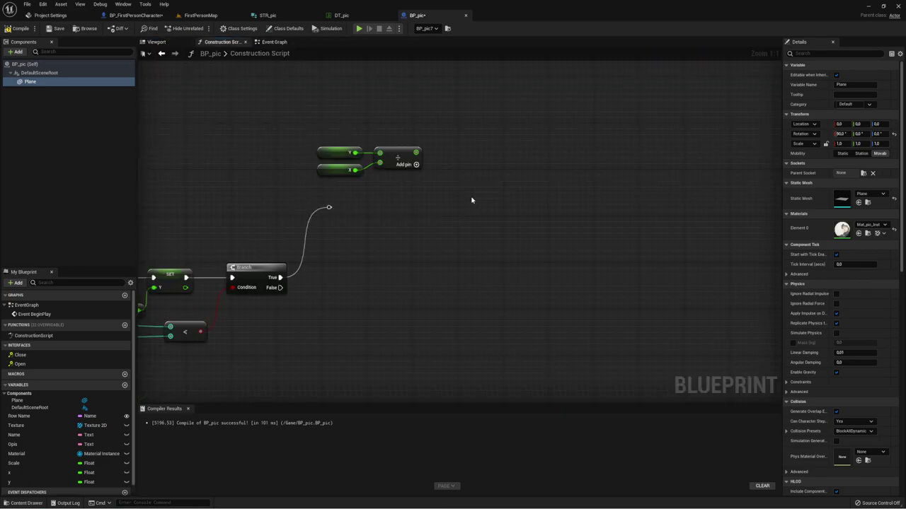
click(410, 149)
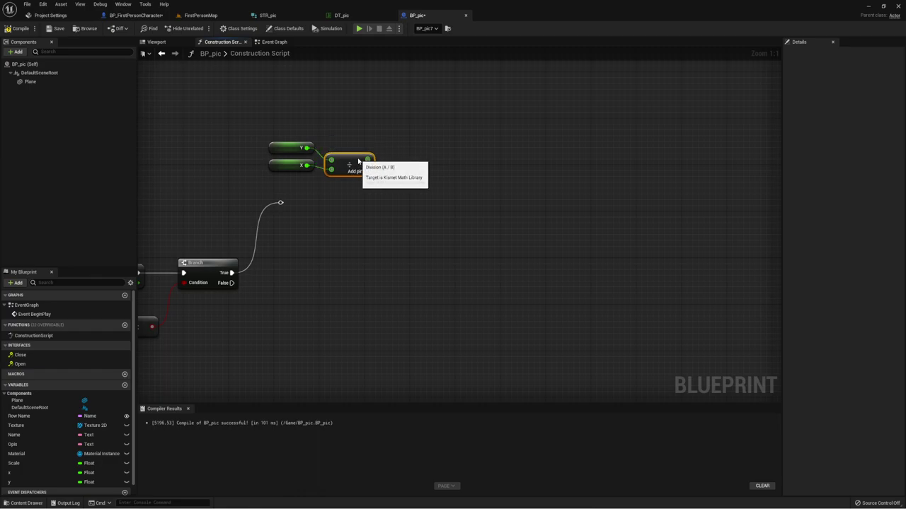
right_drag(392, 176, 415, 186)
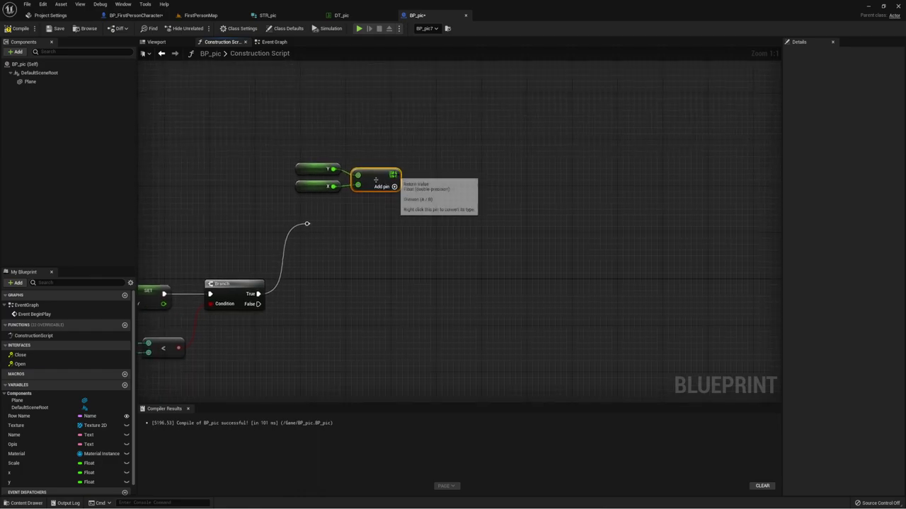
drag(394, 175, 454, 224)
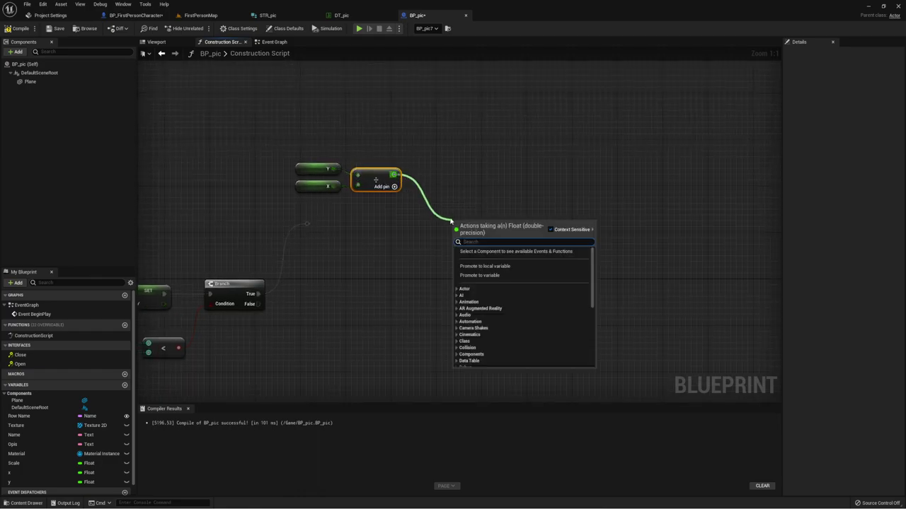
click(474, 276)
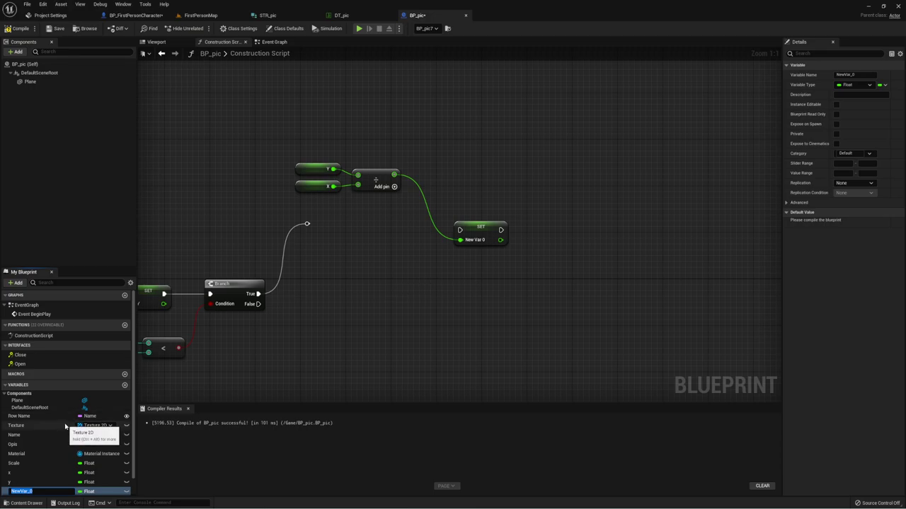
text(Sootnoshenie)
key(Return)
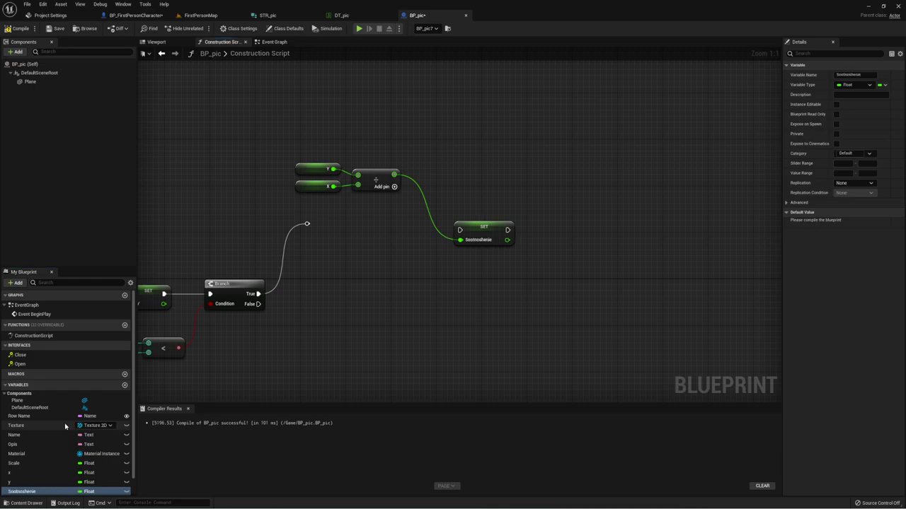
Connect the Branch's True path through the reroute to SET Sootnoshenie
right_drag(355, 249, 343, 169)
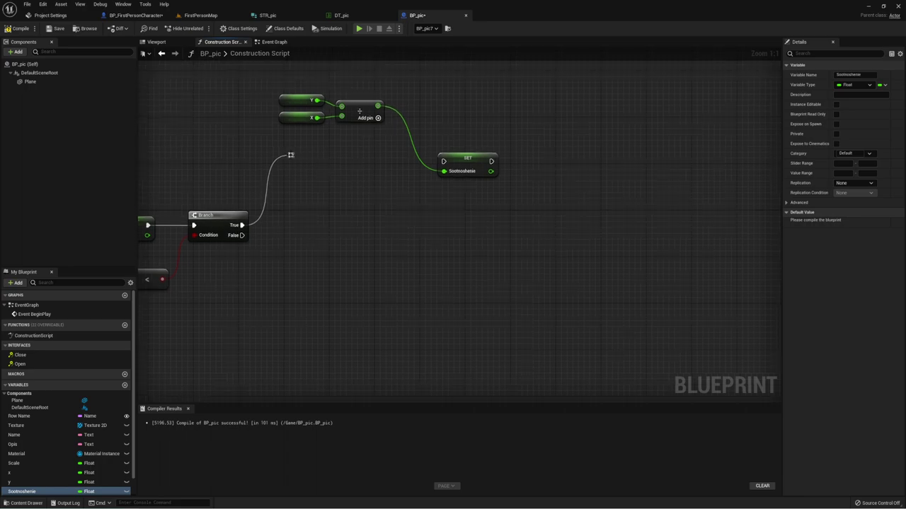
mouse_move(290, 155)
mouse_down()
mouse_move(445, 161)
mouse_move(434, 153)
mouse_up()
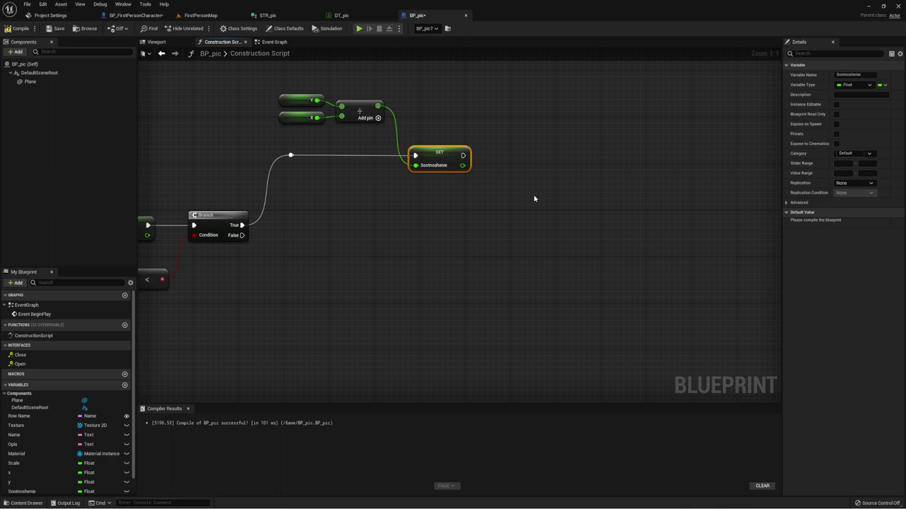
mouse_move(533, 196)
right_down()
mouse_move(469, 210)
mouse_move(335, 144)
right_up()
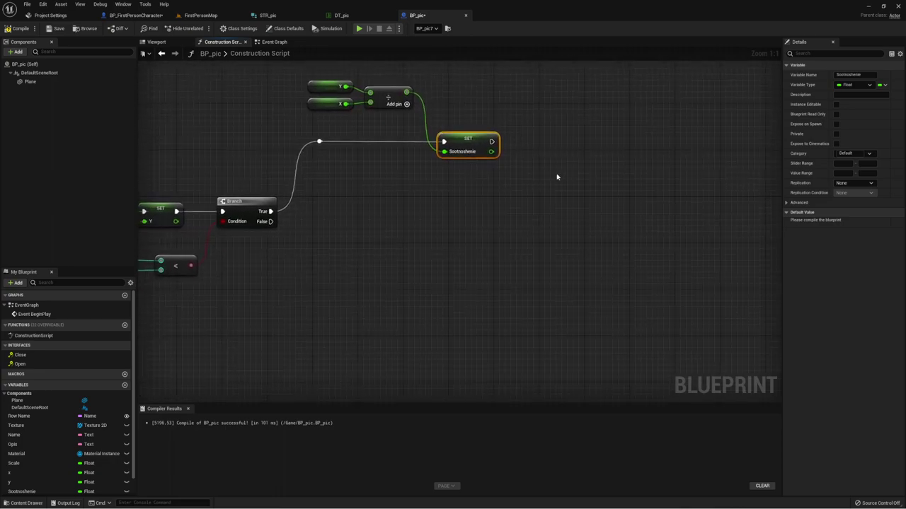
click(334, 144)
Duplicate the y, x, Divide and SET Sootnoshenie nodes and place the copy below
drag(357, 73, 465, 181)
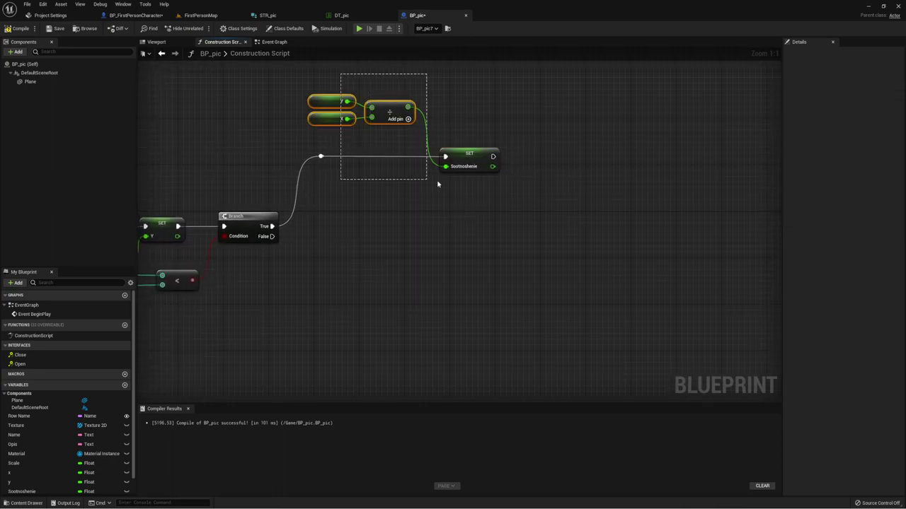
right_drag(465, 183, 474, 121)
key(ctrl+v)
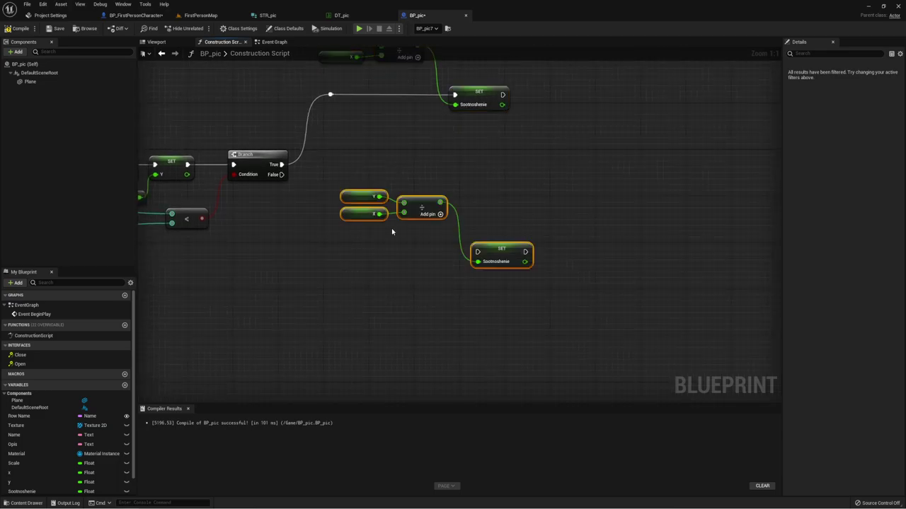
drag(405, 208, 391, 263)
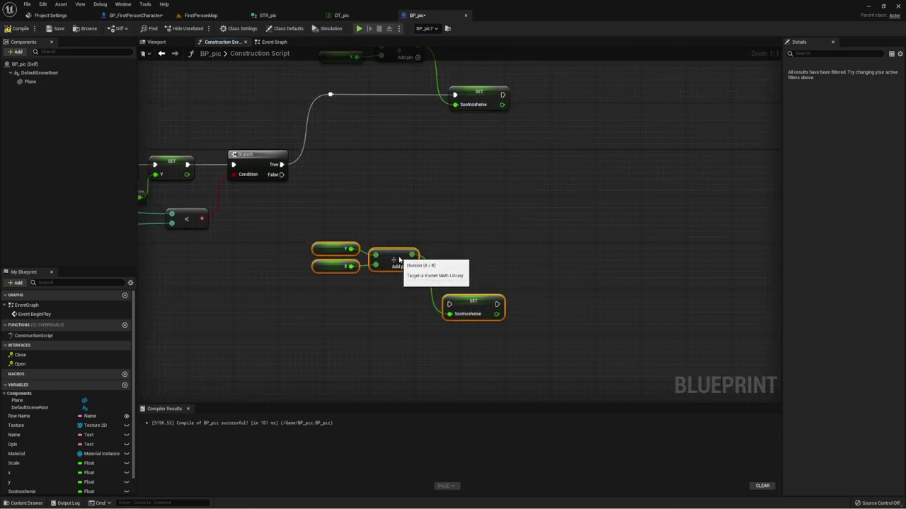
click(476, 298)
mouse_move(476, 298)
mouse_down()
mouse_move(474, 201)
mouse_move(282, 175)
mouse_move(493, 308)
mouse_up()
Add comments titled Горизонально on the lower group and Вертикально on the upper group
text(c)
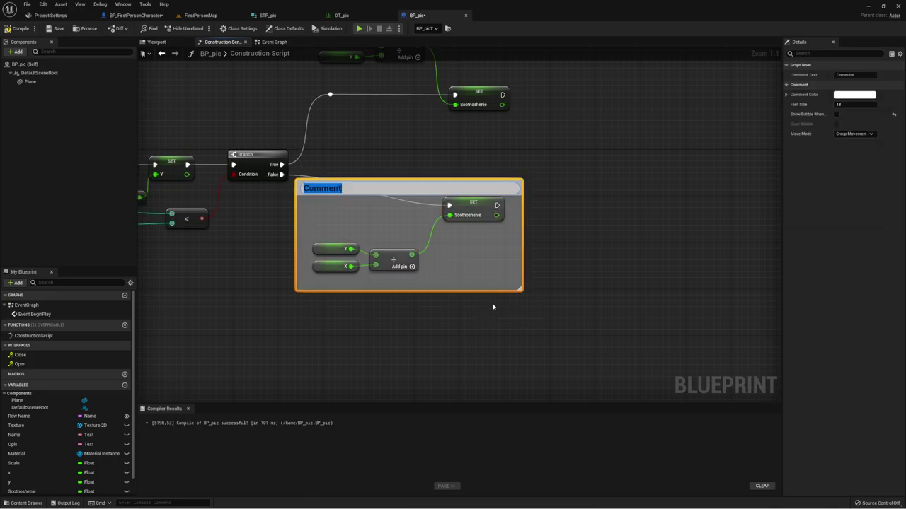
text(Гор)
text(ри)
text(на)
text(льно)
key(Return)
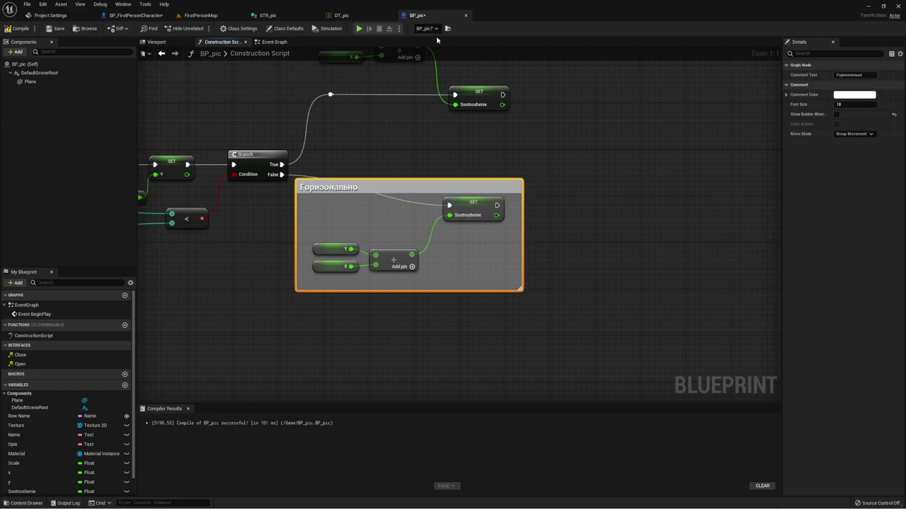
right_drag(435, 70, 418, 169)
drag(288, 111, 475, 237)
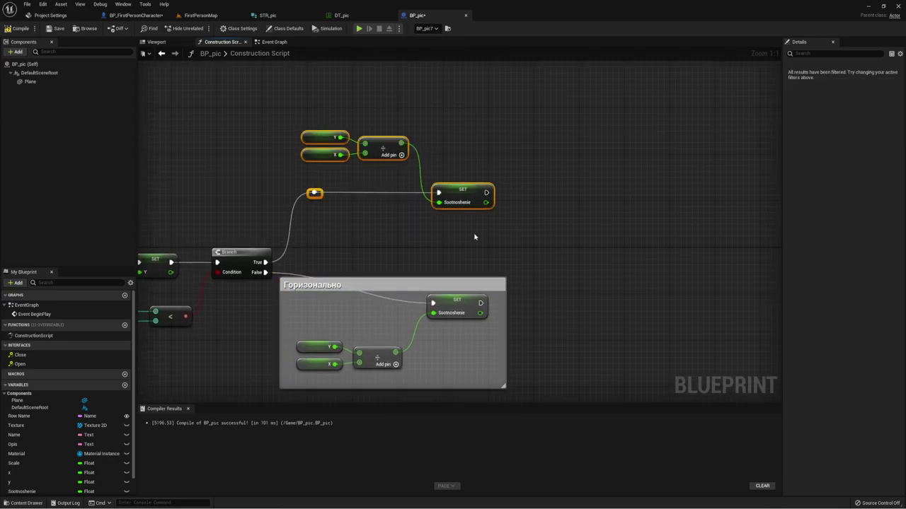
text(c)
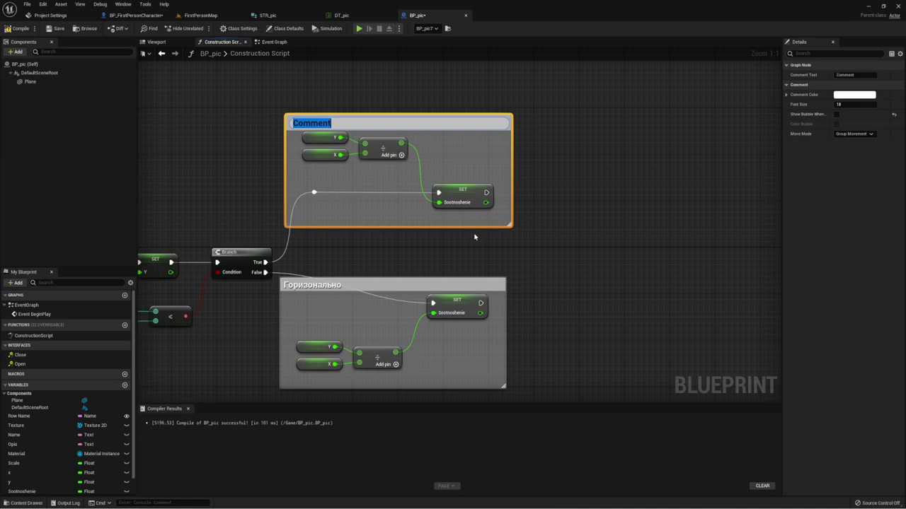
text(Ве)
text(рст)
key(BackSpace)
key(BackSpace)
key(BackSpace)
text(тика)
text(льно)
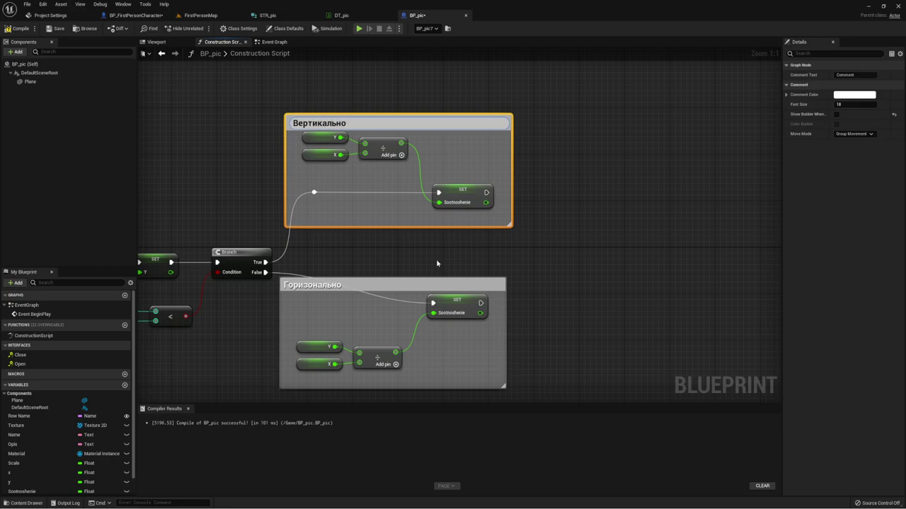
click(436, 263)
Swap the inputs of the lower Divide so the False path computes x ÷ y, and tidy both groups
mouse_move(438, 283)
right_down()
mouse_move(392, 225)
mouse_move(523, 198)
right_up()
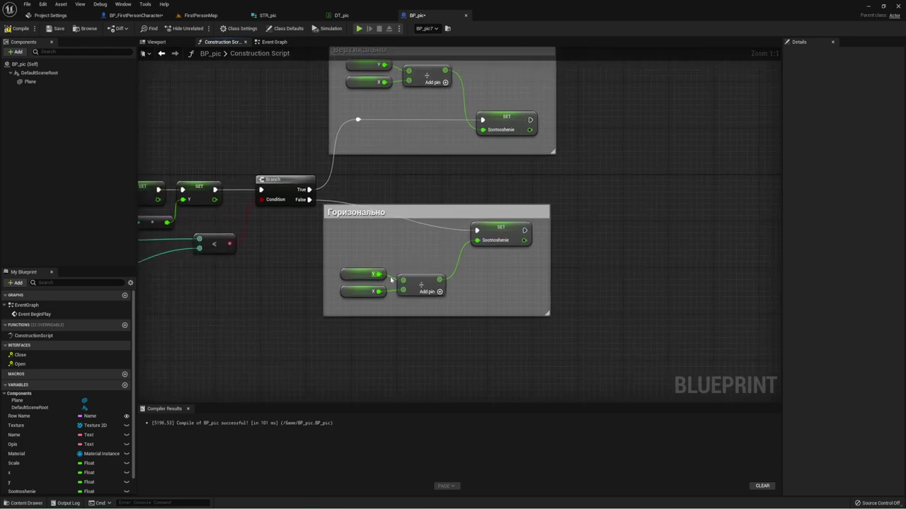
alt+click(379, 274)
alt+click(379, 291)
mouse_move(360, 289)
mouse_down()
mouse_move(360, 241)
mouse_move(403, 280)
mouse_move(403, 291)
mouse_move(360, 266)
mouse_move(360, 242)
mouse_move(363, 297)
mouse_up()
right_drag(430, 248, 390, 241)
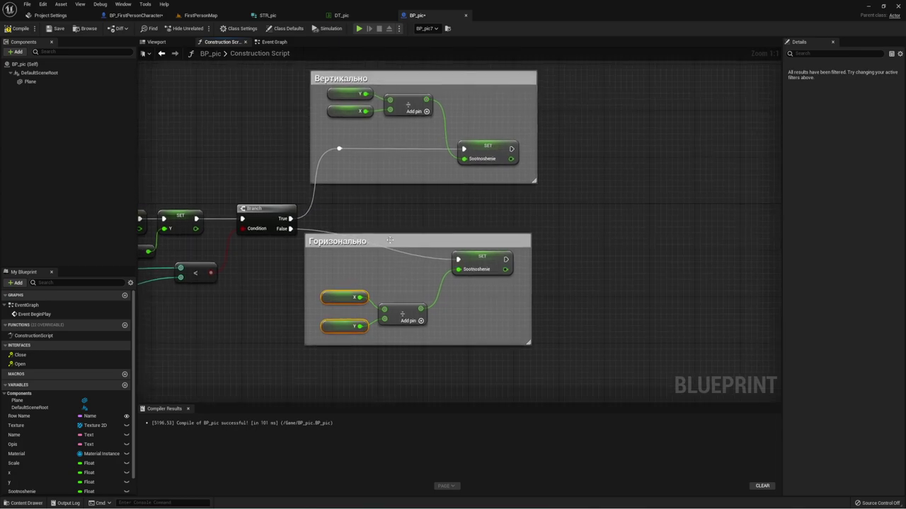
right_drag(474, 331, 335, 360)
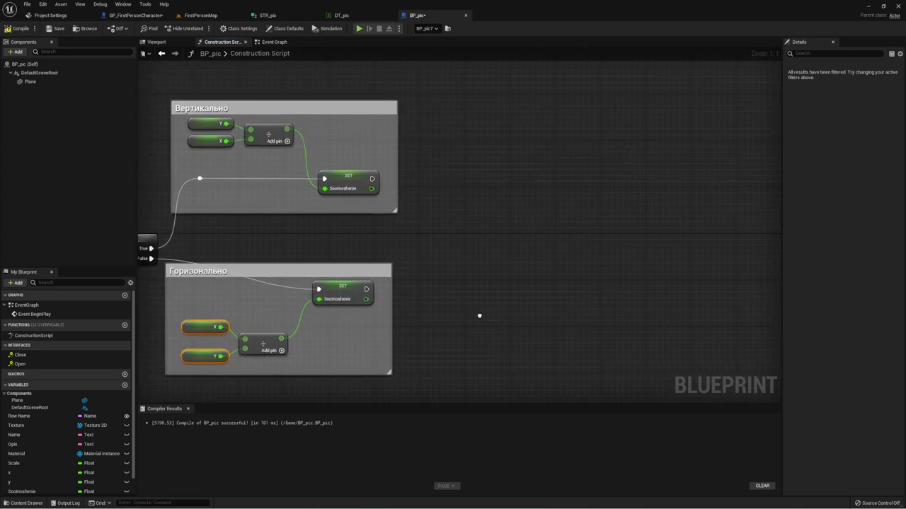
drag(340, 190, 354, 312)
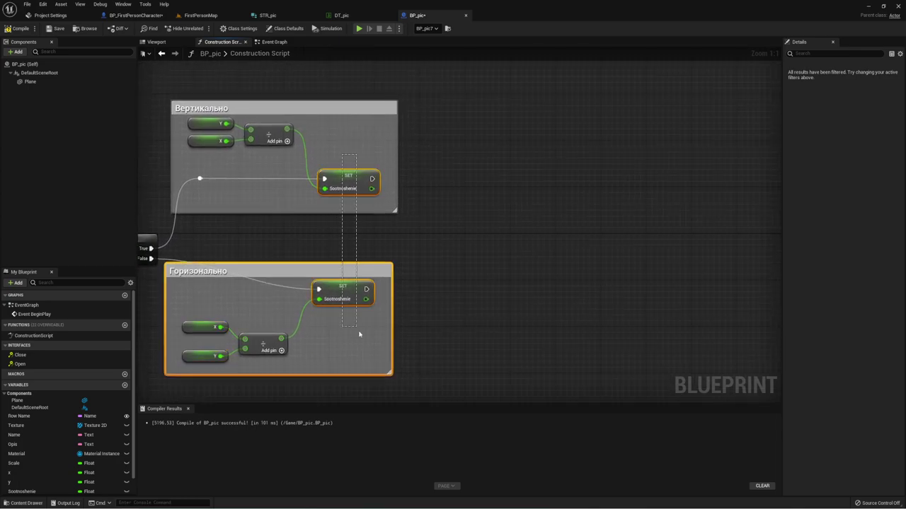
right_drag(453, 301, 444, 299)
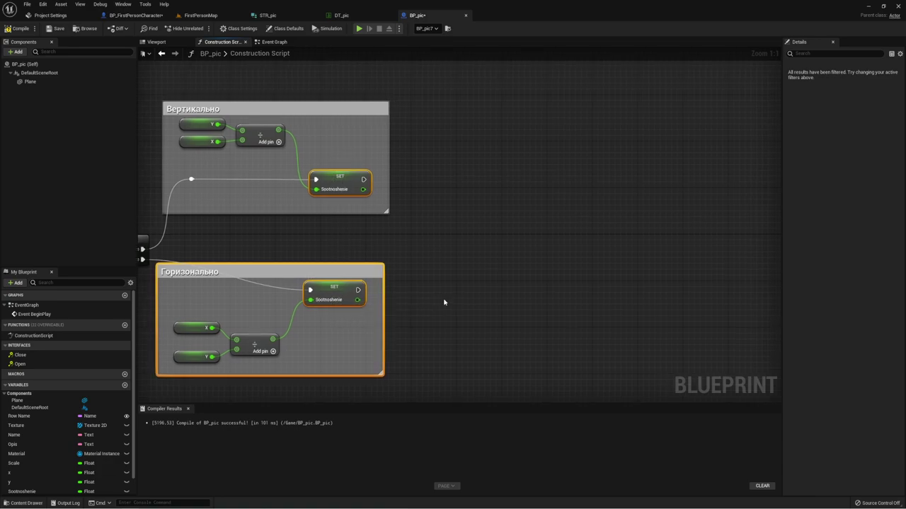
right_drag(437, 293, 425, 243)
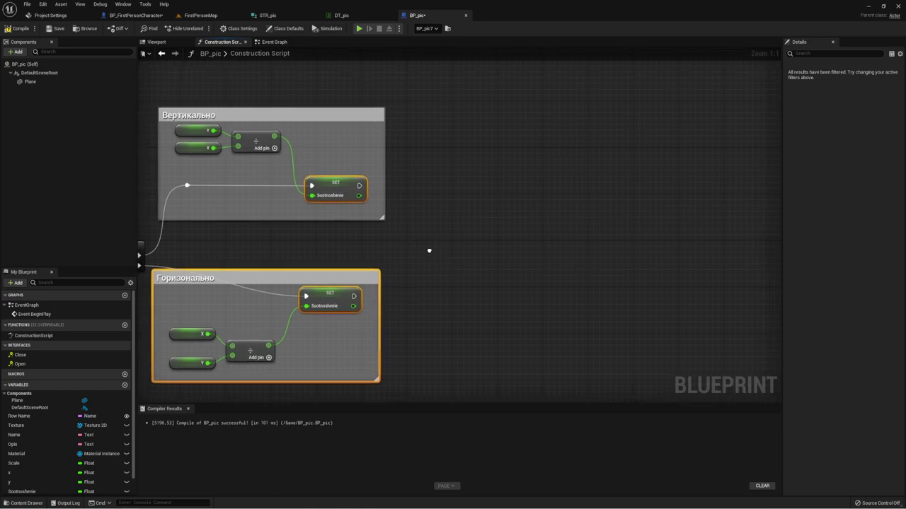
click(339, 159)
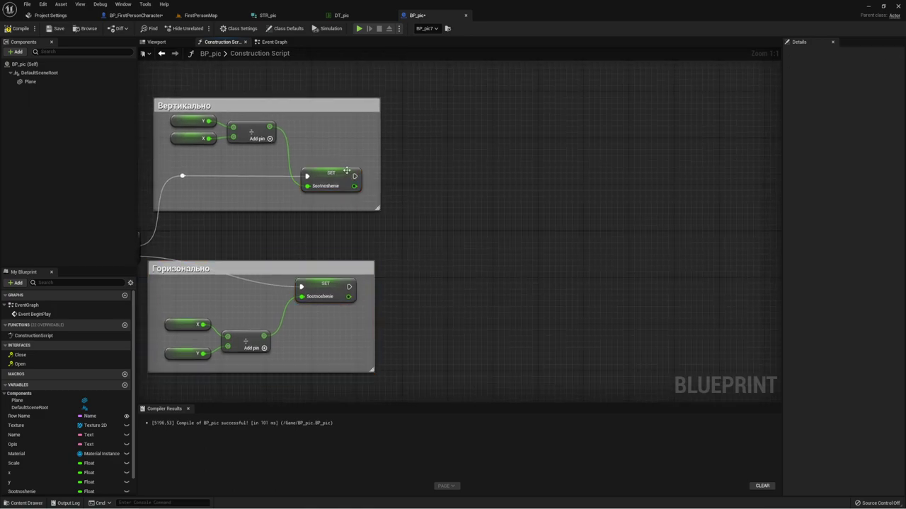
right_drag(381, 178, 387, 186)
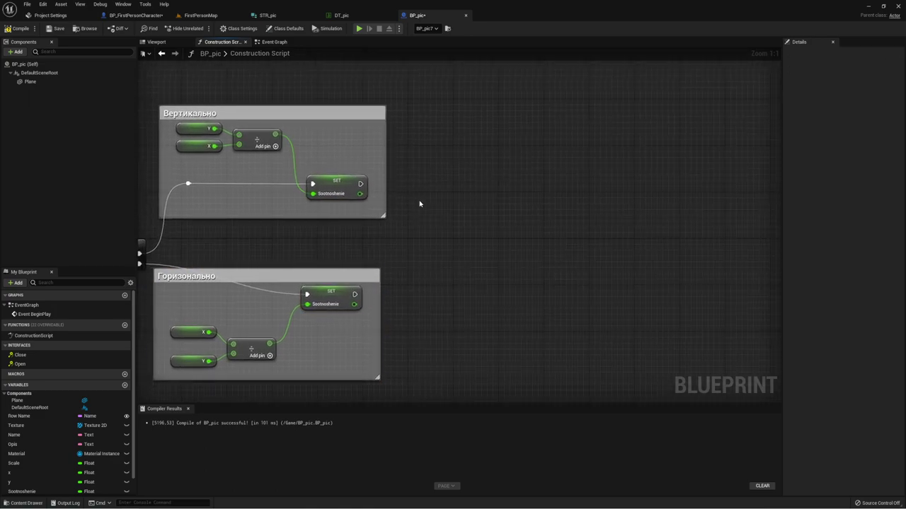
Drag Plane into the construction script and add a Set World Scale 3D node targeting it
click(30, 81)
drag(30, 82, 422, 148)
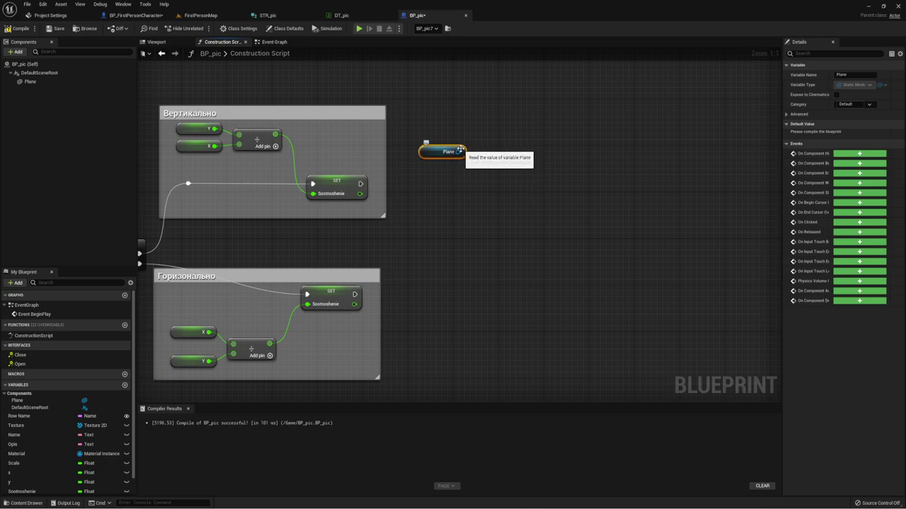
drag(458, 150, 494, 133)
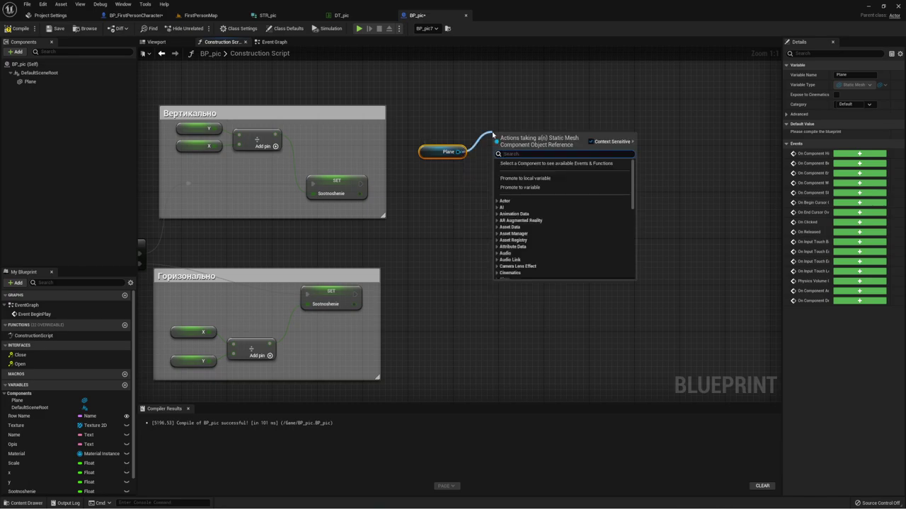
text(set)
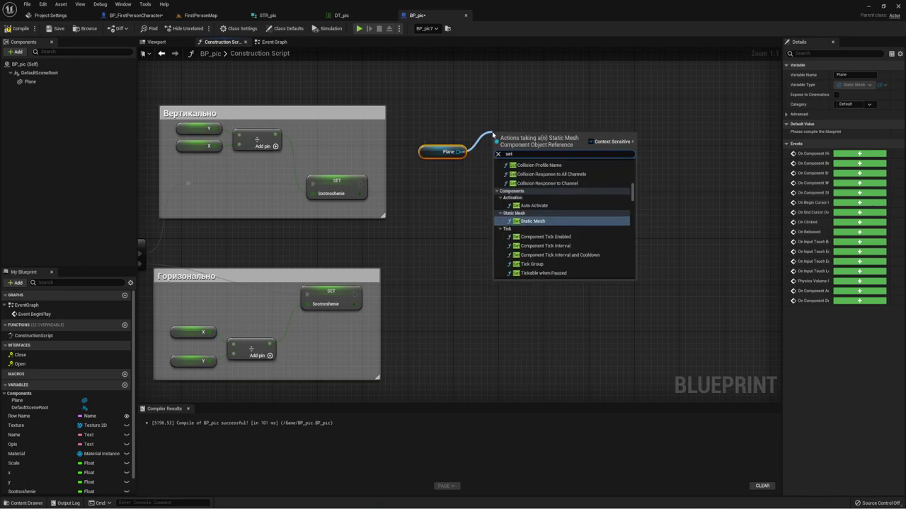
text( sca)
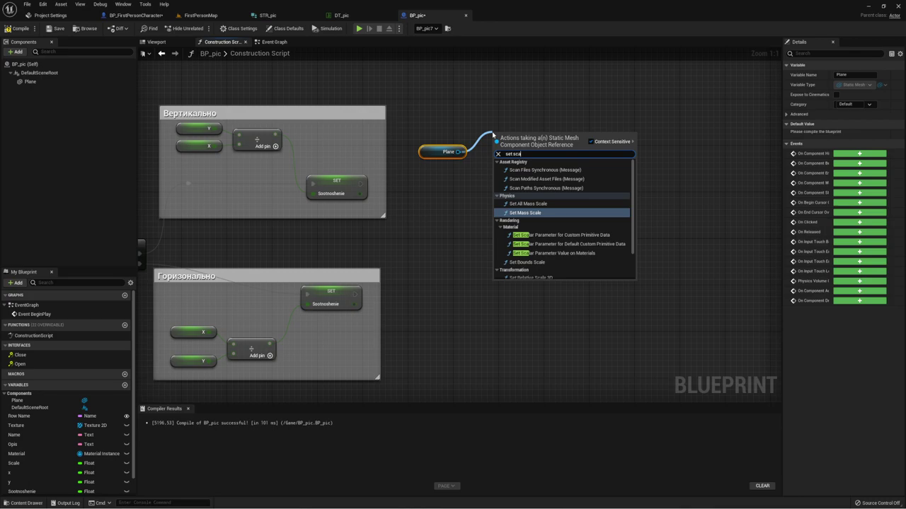
text(l)
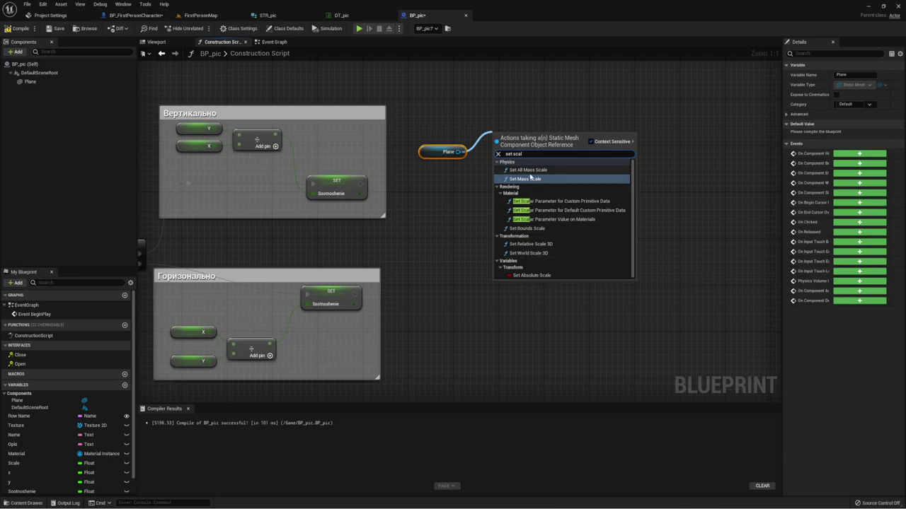
click(529, 253)
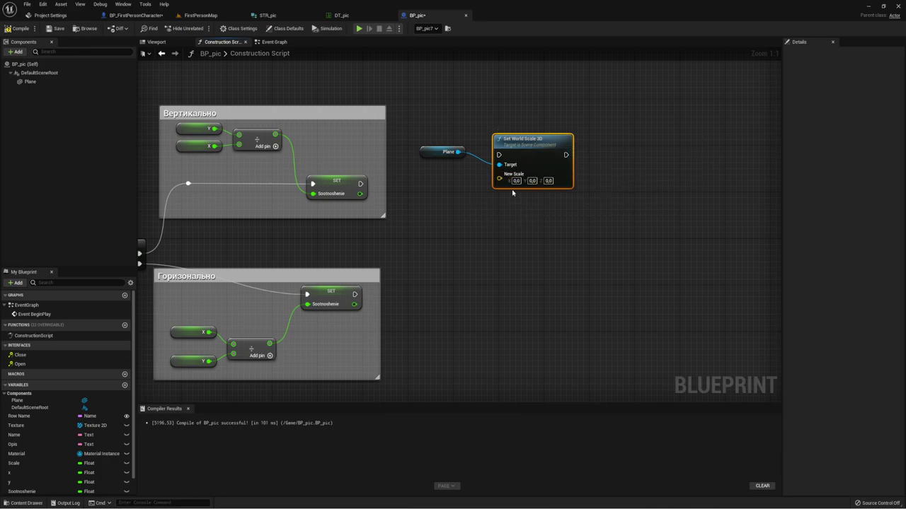
Split the New Scale pin into X, Y and Z, and set Z to 1
right_drag(525, 201, 522, 205)
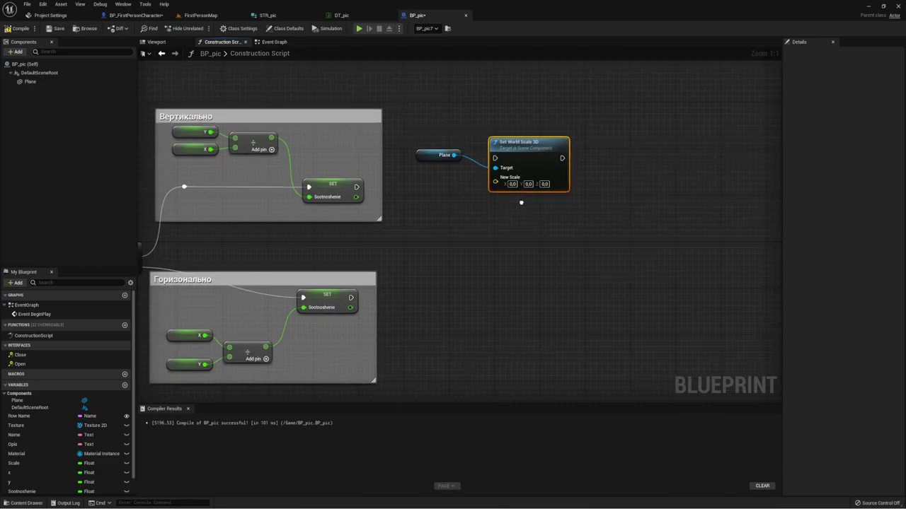
right_click(519, 180)
click(535, 208)
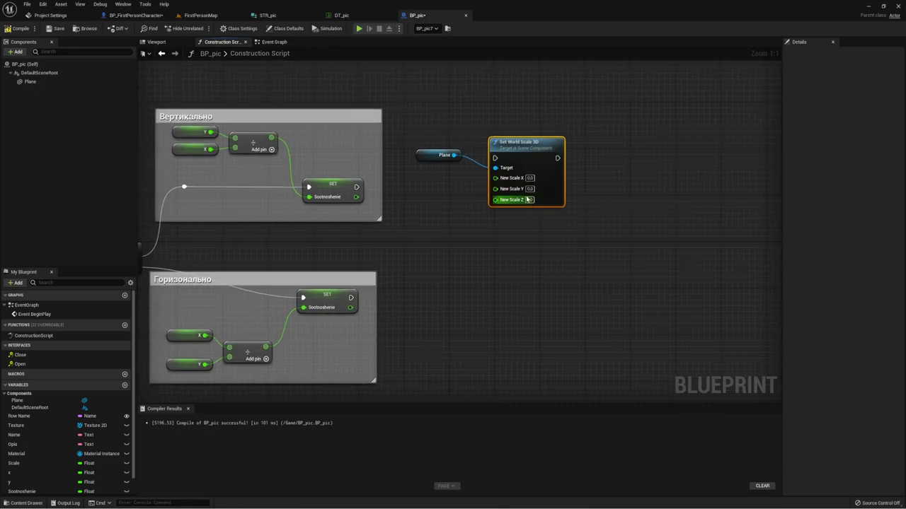
right_drag(481, 226, 503, 232)
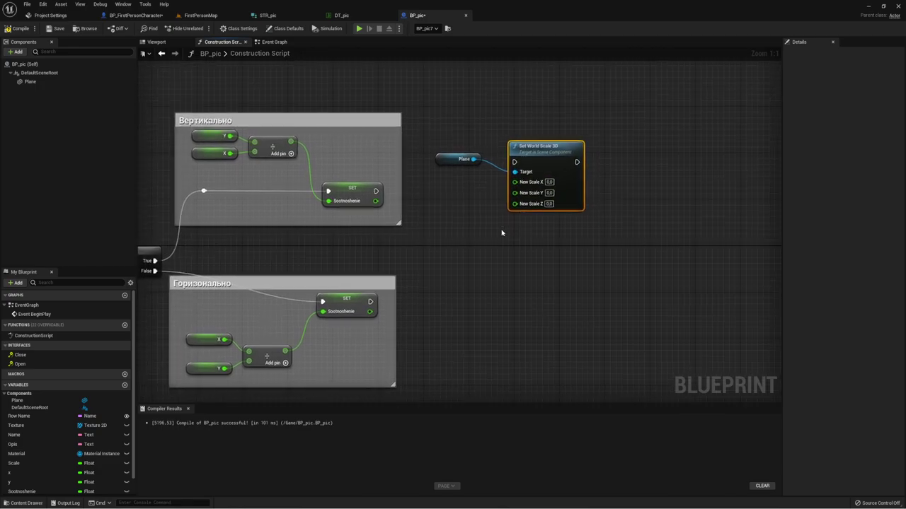
ctrl+click(464, 159)
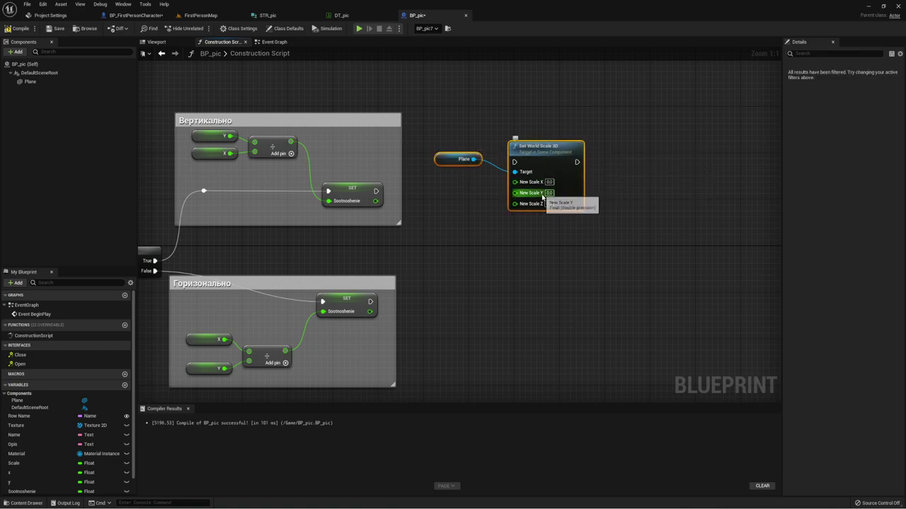
right_drag(500, 206, 505, 203)
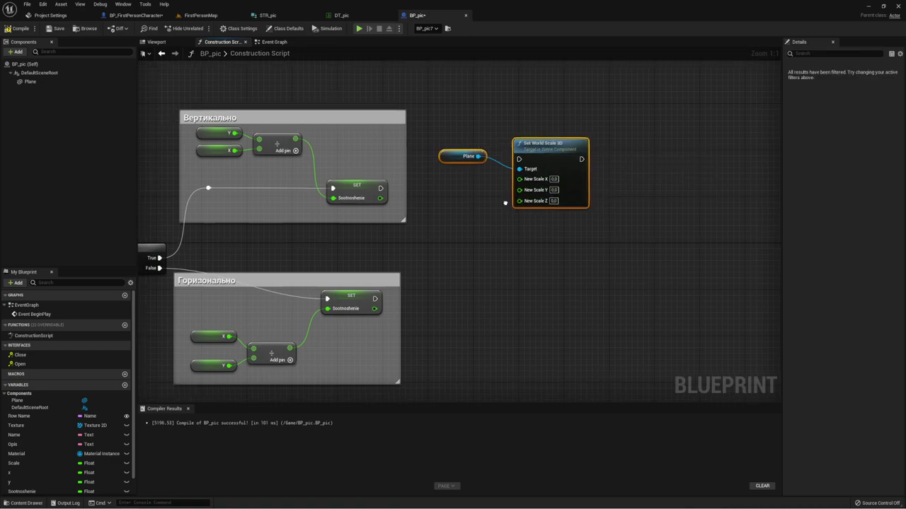
click(553, 201)
text(1)
click(577, 228)
right_drag(543, 225, 510, 229)
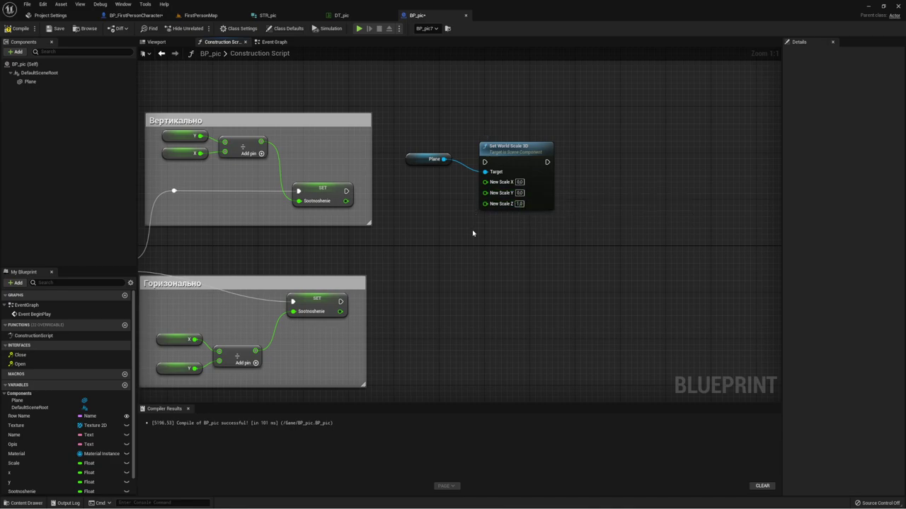
Review the earlier SET Scale node, then move Plane and Set World Scale 3D up-right
right_drag(472, 227, 515, 234)
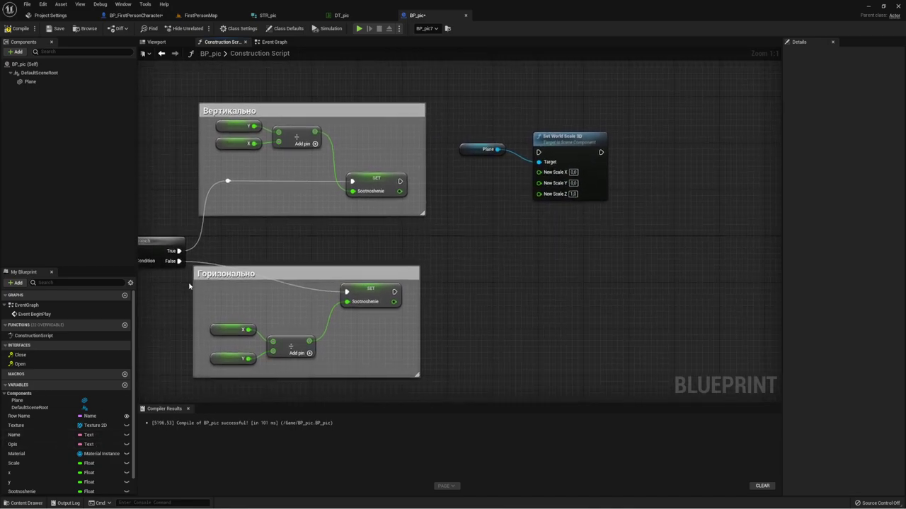
right_drag(141, 299, 563, 243)
drag(396, 182, 404, 247)
right_drag(401, 251, 491, 240)
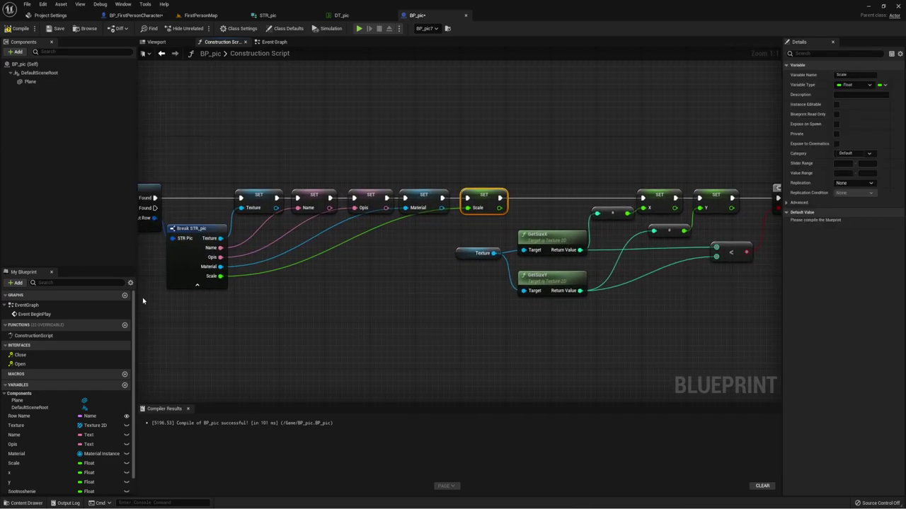
right_drag(629, 237, 439, 226)
right_drag(580, 219, 489, 219)
right_drag(778, 223, 625, 222)
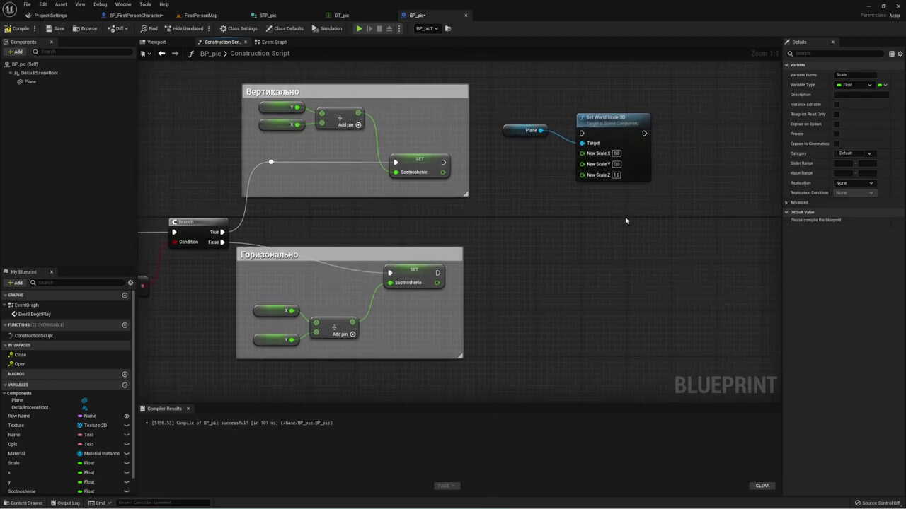
right_drag(592, 251, 477, 250)
drag(406, 196, 545, 145)
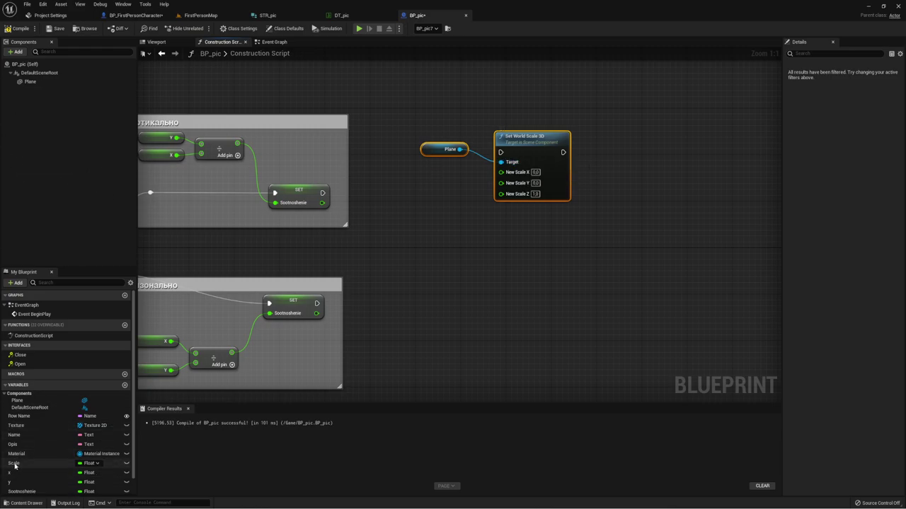
Place a Scale getter and connect it to New Scale X
ctrl+drag(17, 464, 400, 177)
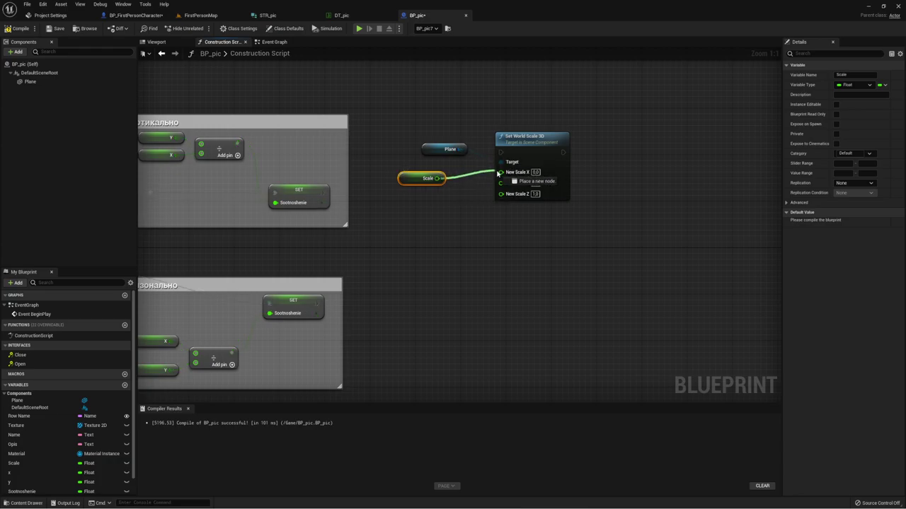
drag(437, 180, 501, 172)
drag(412, 182, 416, 176)
mouse_move(416, 176)
right_down()
mouse_move(396, 205)
mouse_move(488, 251)
right_up()
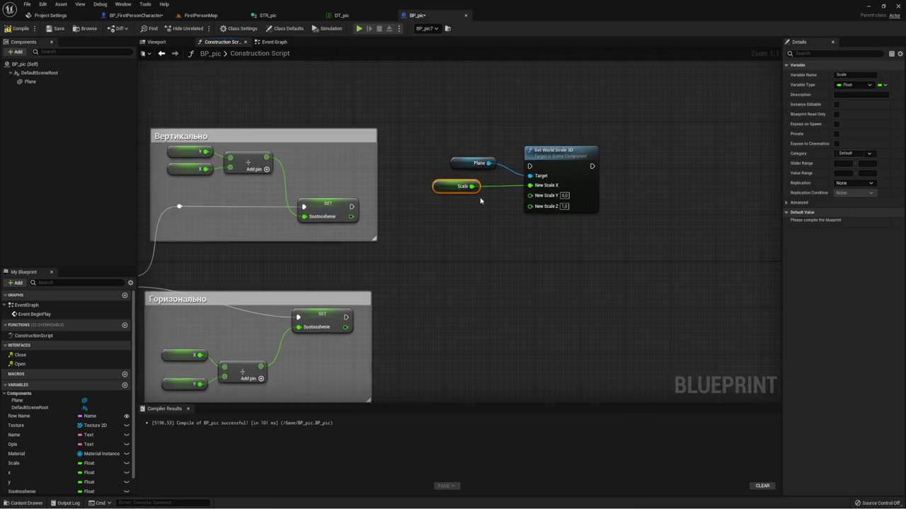
Insert a Multiply of Scale by Sootnoshenie into New Scale X, running after the vertical SET
right_drag(440, 186, 478, 192)
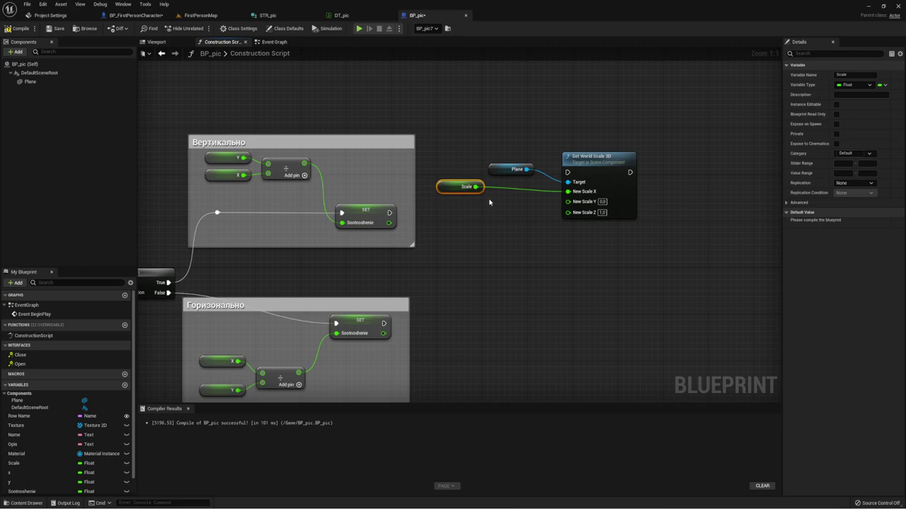
drag(478, 187, 480, 195)
text(*)
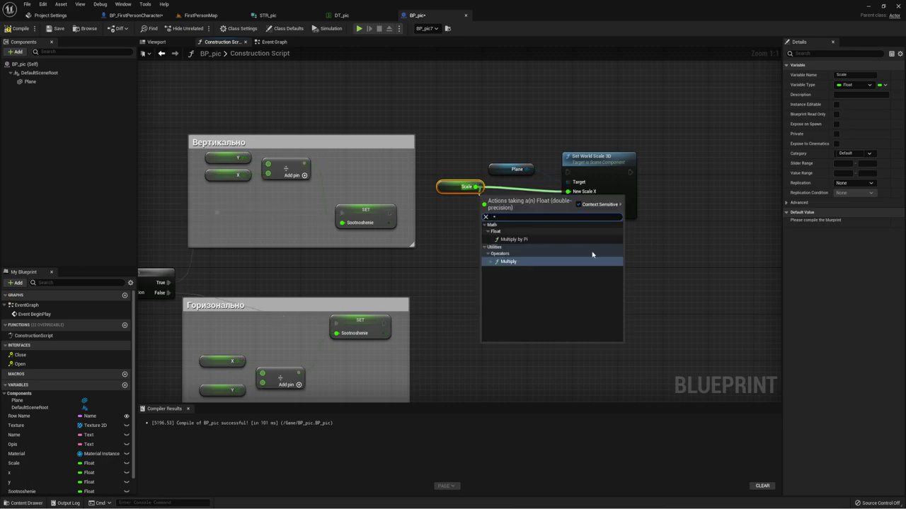
click(510, 264)
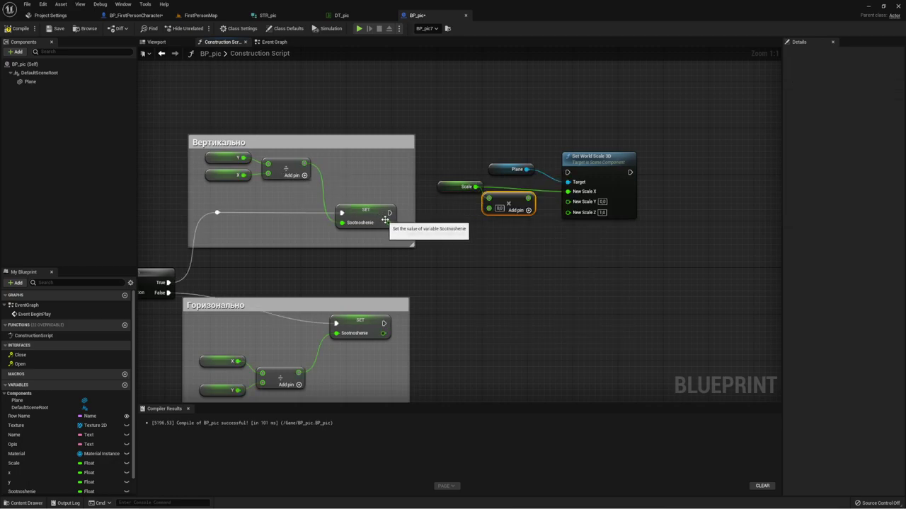
drag(389, 223, 488, 208)
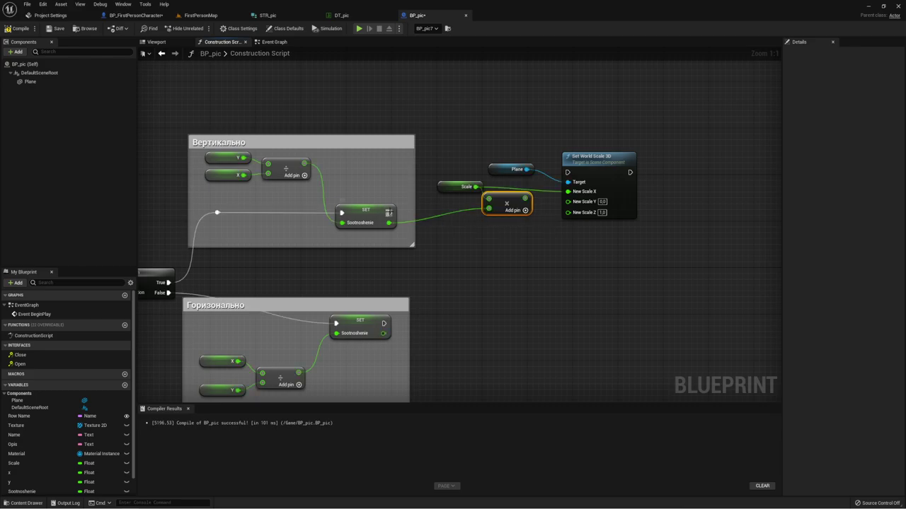
drag(390, 212, 567, 172)
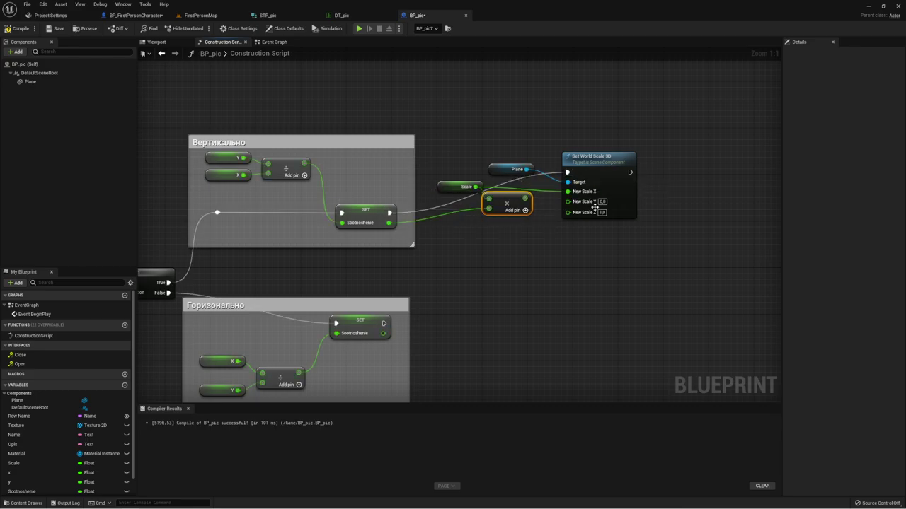
Nudge the Plane node up and select the whole scale-setting node group
right_drag(476, 226, 398, 205)
mouse_move(399, 204)
mouse_down()
mouse_move(505, 133)
mouse_move(512, 182)
mouse_up()
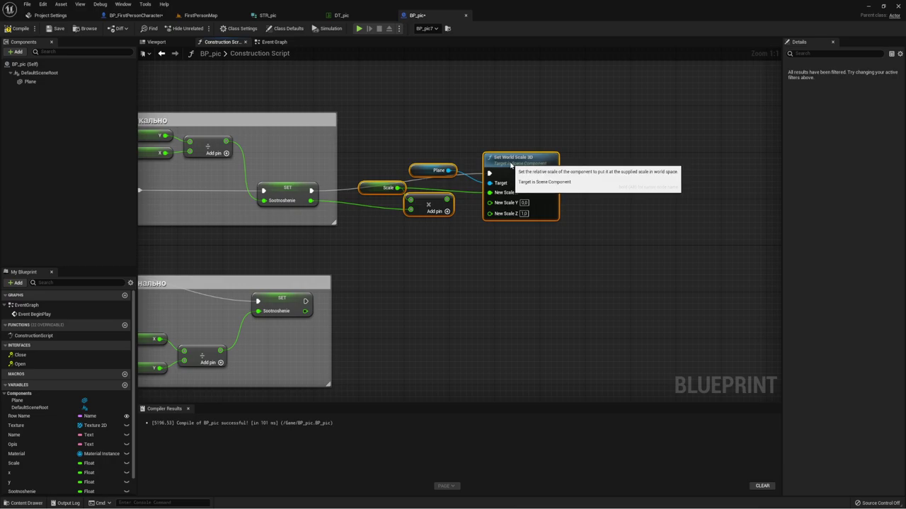
drag(418, 191, 425, 170)
click(419, 188)
mouse_move(486, 286)
right_down()
mouse_move(502, 261)
mouse_move(490, 230)
right_up()
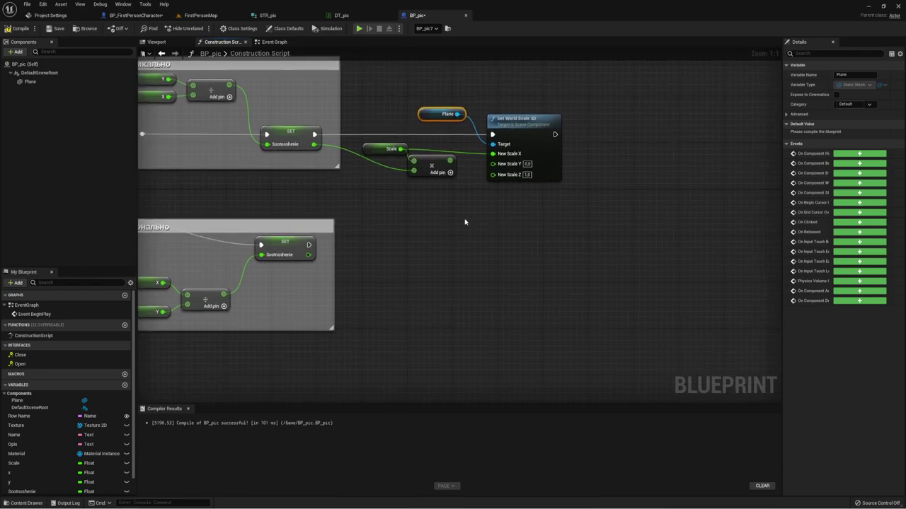
drag(394, 207, 523, 91)
Duplicate the scale-setting node group and place the copy beside the Горизонально branch
key(ctrl+c)
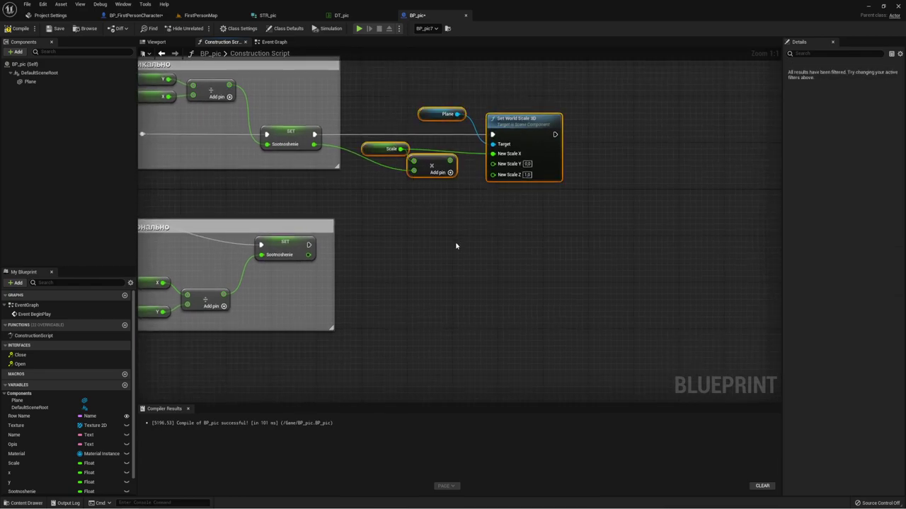
key(ctrl+v)
mouse_move(565, 228)
mouse_down()
mouse_move(525, 241)
mouse_move(537, 230)
mouse_move(310, 245)
mouse_up()
click(486, 248)
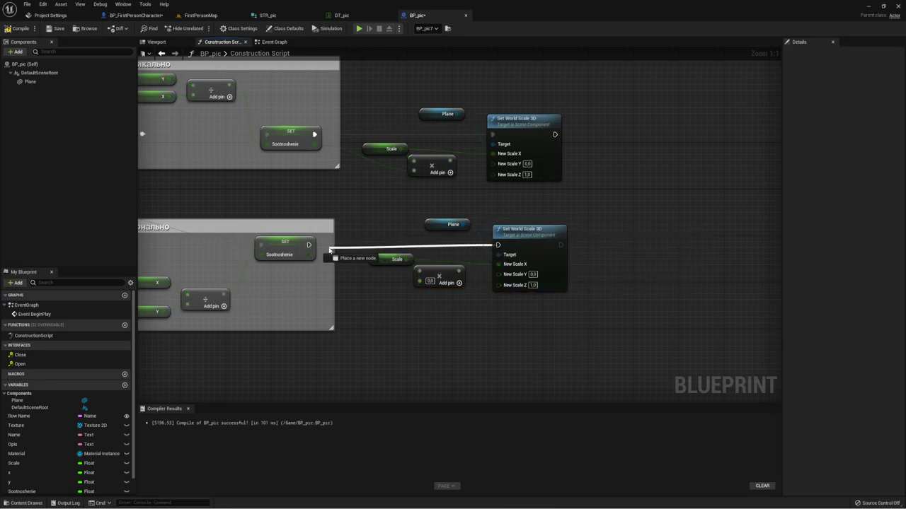
Rewire the copy: multiply results into New Scale X and Y, and Scale into the lower Multiply
alt+click(437, 262)
mouse_move(380, 265)
mouse_down()
mouse_move(375, 312)
mouse_move(502, 276)
mouse_up()
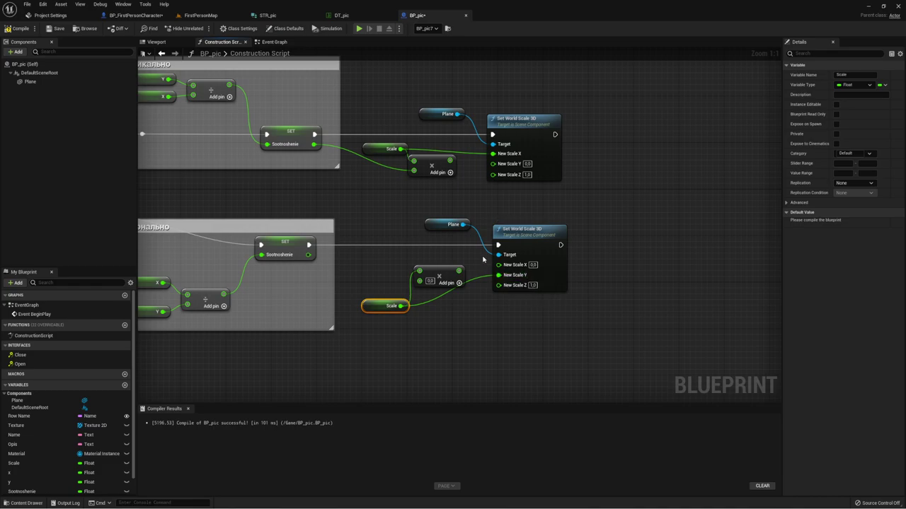
drag(458, 271, 498, 265)
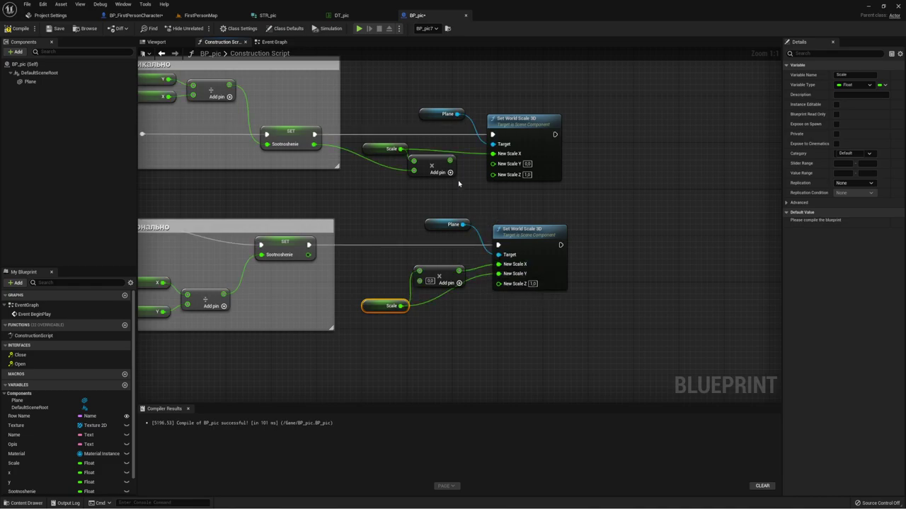
drag(449, 158, 494, 164)
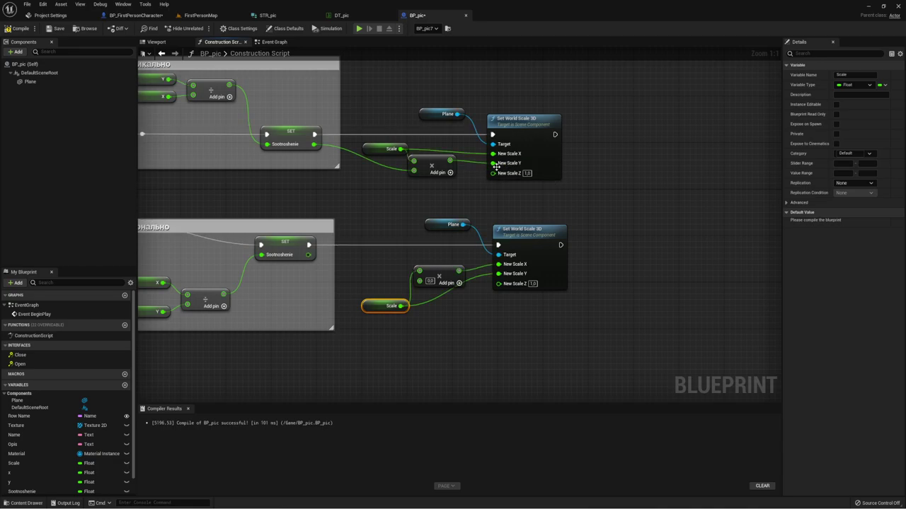
right_drag(466, 196, 475, 180)
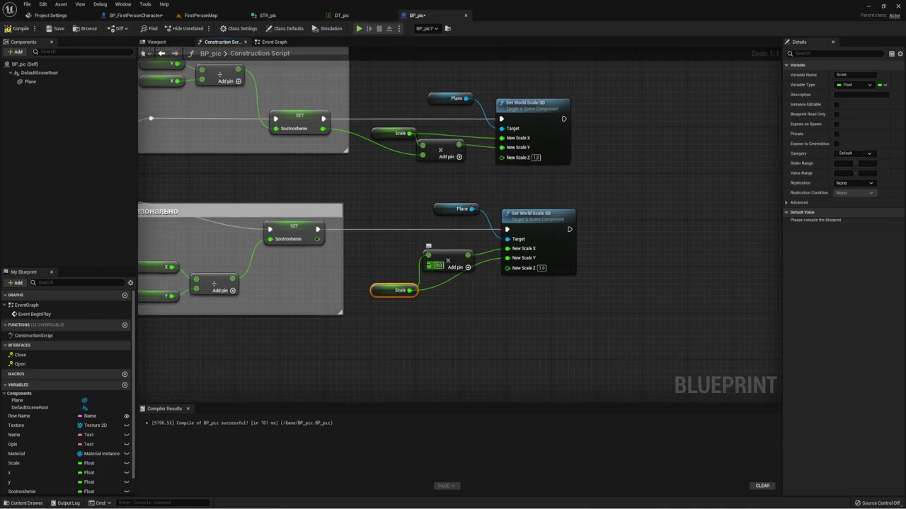
drag(428, 265, 317, 239)
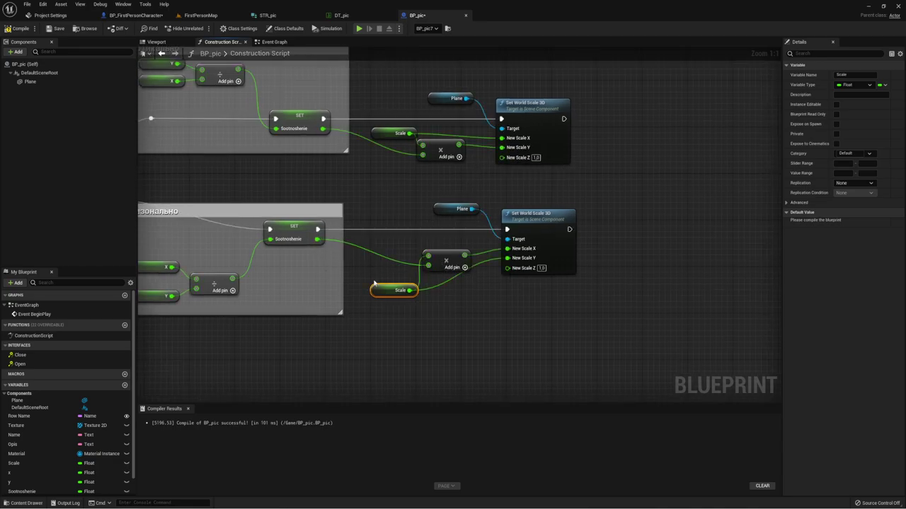
drag(389, 253, 424, 293)
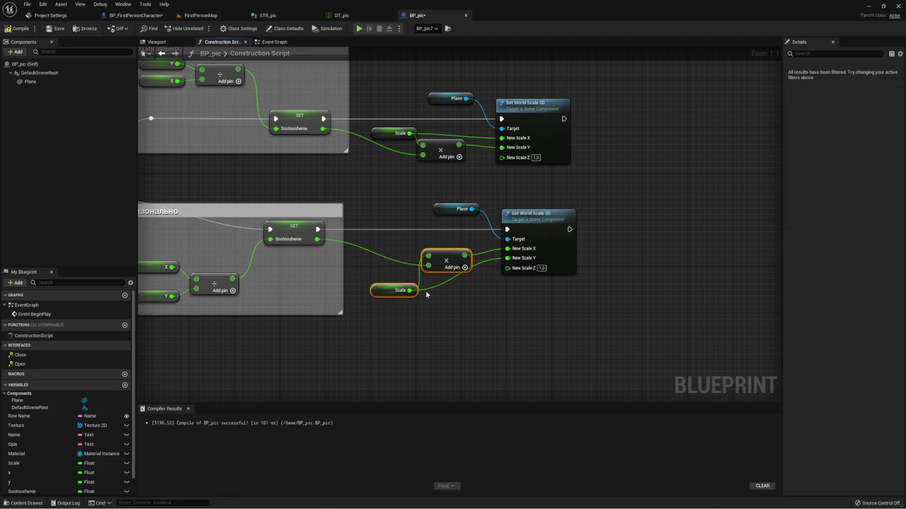
mouse_move(433, 301)
right_down()
mouse_move(488, 324)
mouse_move(473, 260)
right_up()
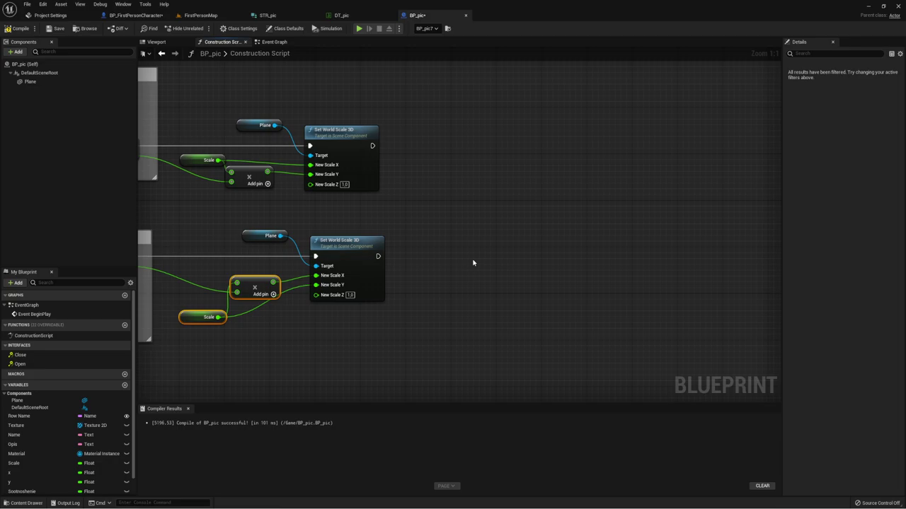
Glance at the DT_pic table, then show BP_pic's viewport with the tall picture plane
click(415, 184)
right_drag(408, 184, 441, 193)
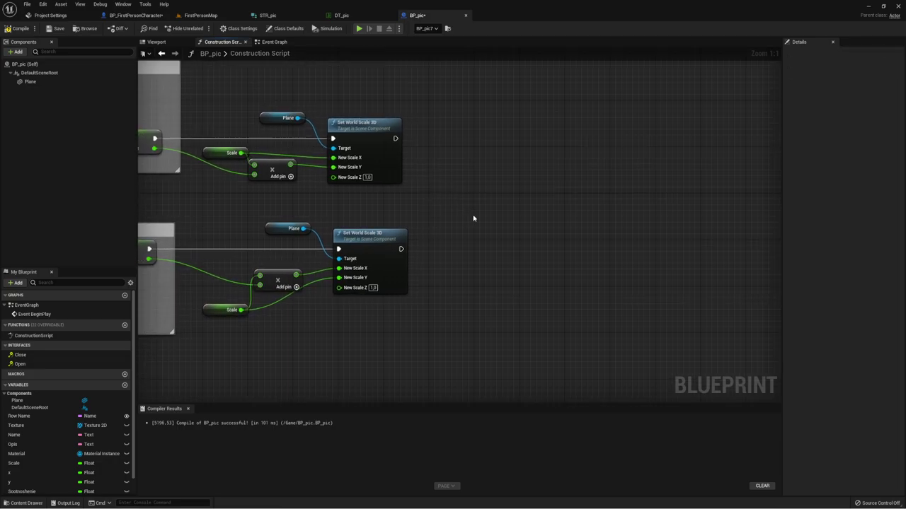
right_drag(476, 204, 496, 229)
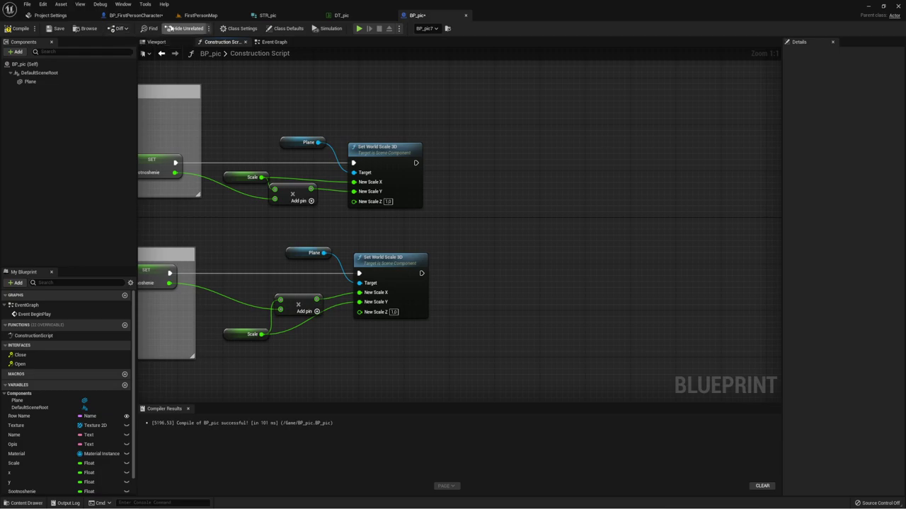
click(341, 14)
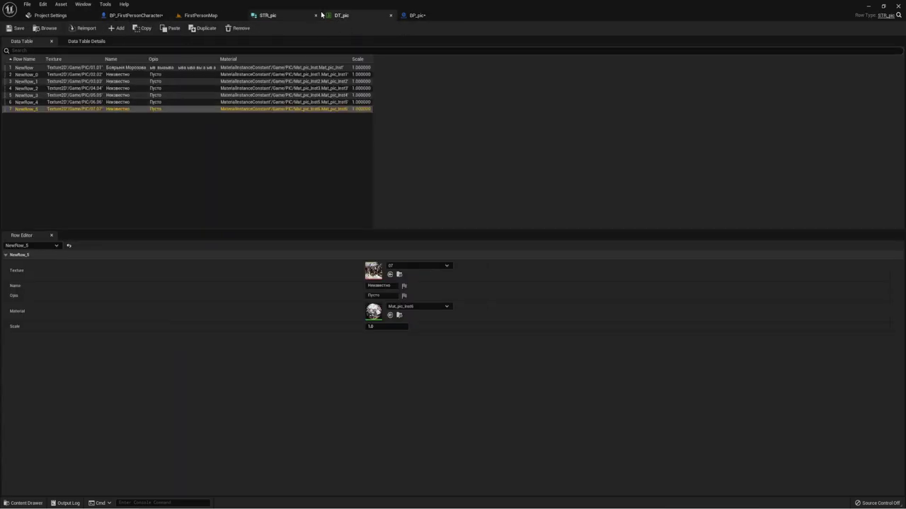
click(416, 15)
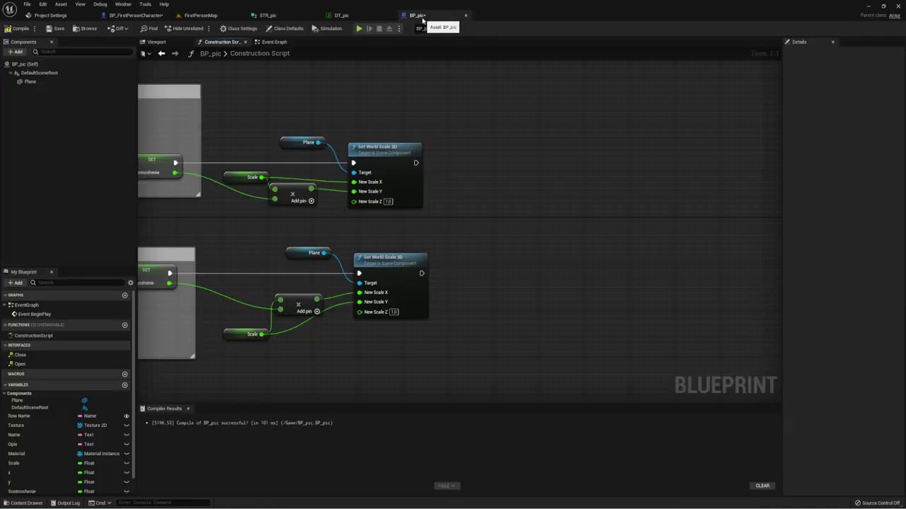
click(157, 42)
mouse_move(478, 200)
mouse_down()
mouse_move(478, 234)
mouse_move(467, 198)
mouse_up()
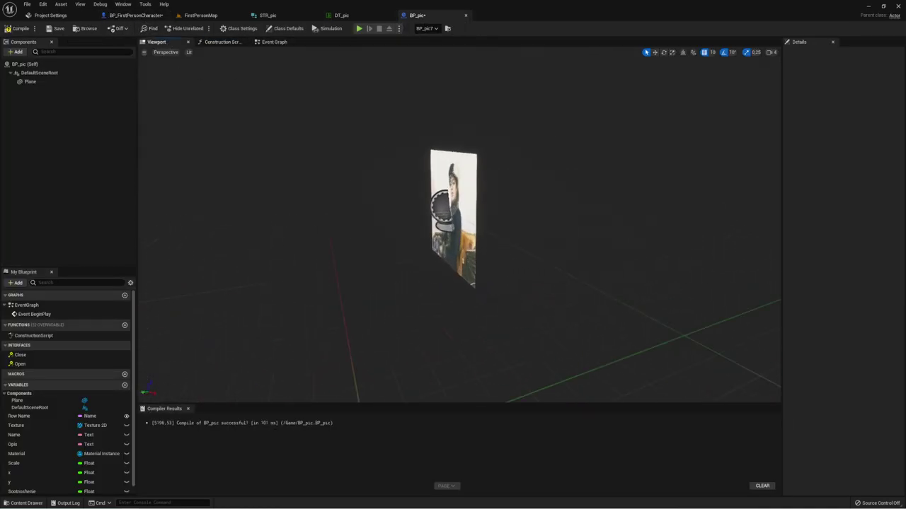
Add a Camera component to BP_pic
click(15, 53)
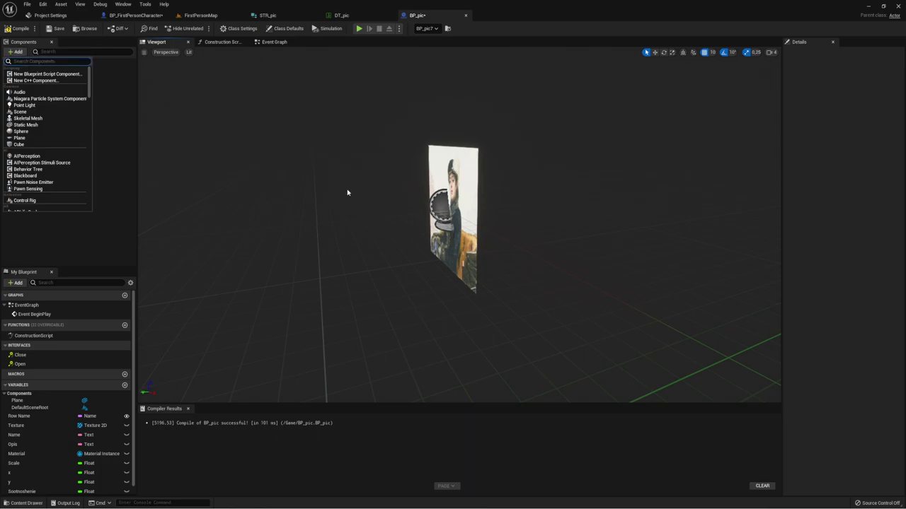
text(cam)
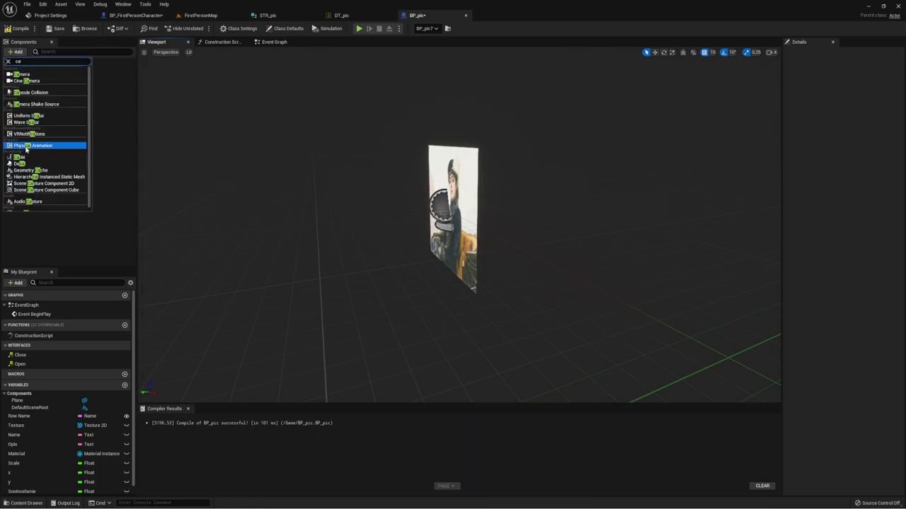
click(22, 74)
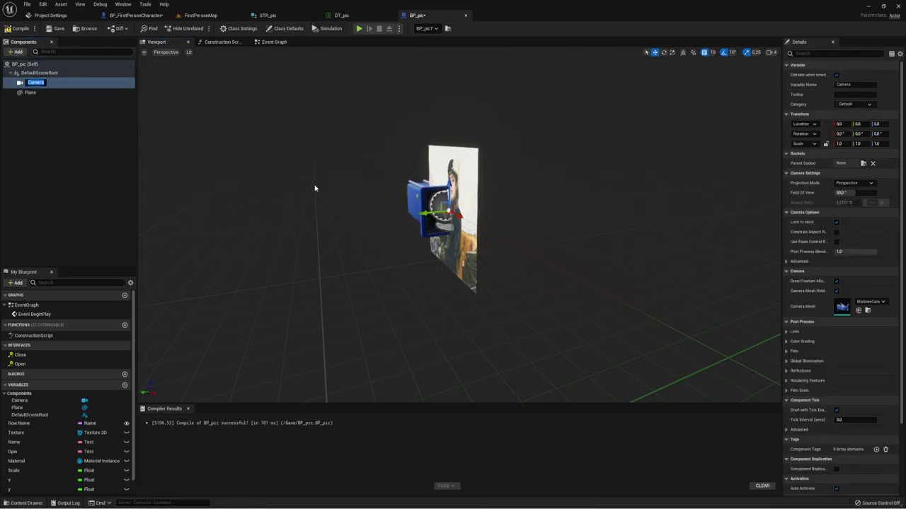
Yaw the camera to -90, move it 100 along Y, and attach it under Plane
click(840, 133)
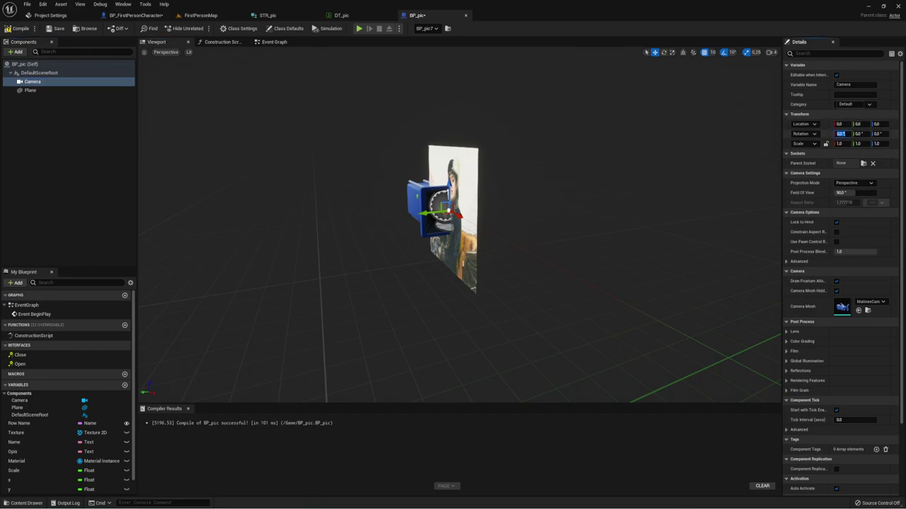
text(90)
key(Return)
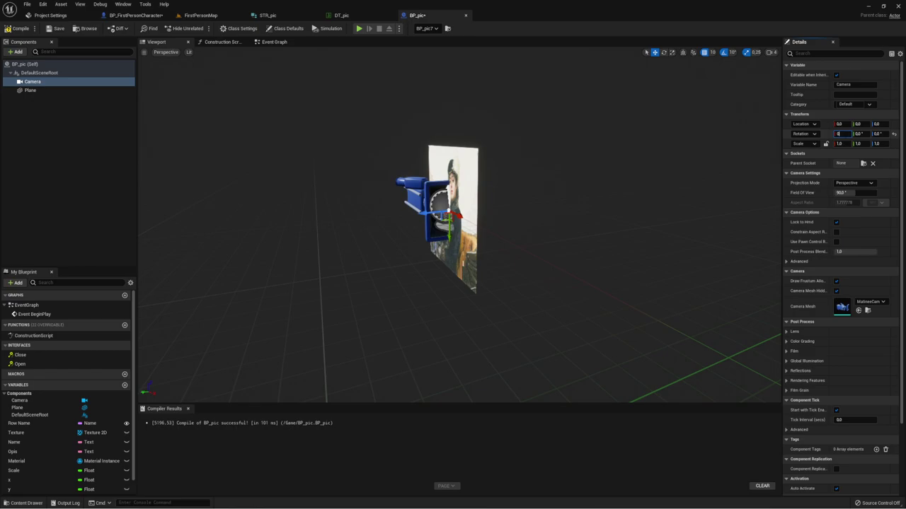
key(Return)
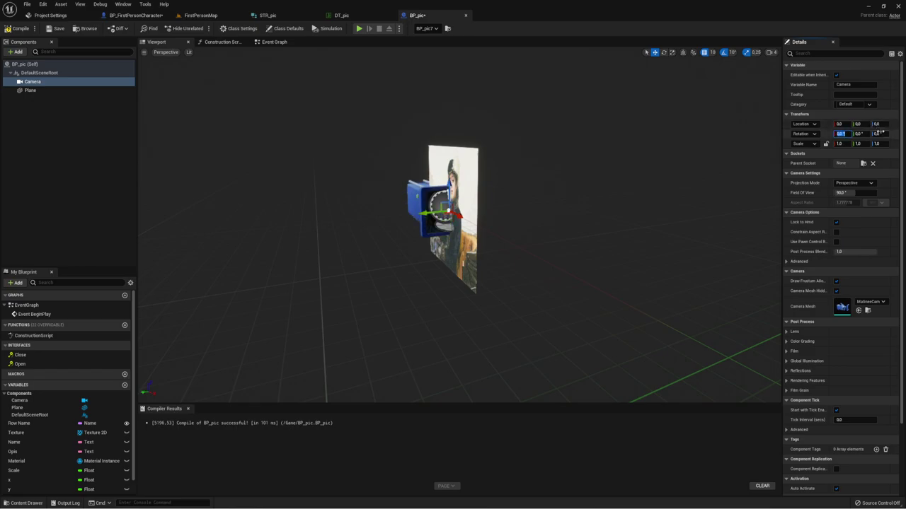
click(877, 134)
text(-90)
key(Return)
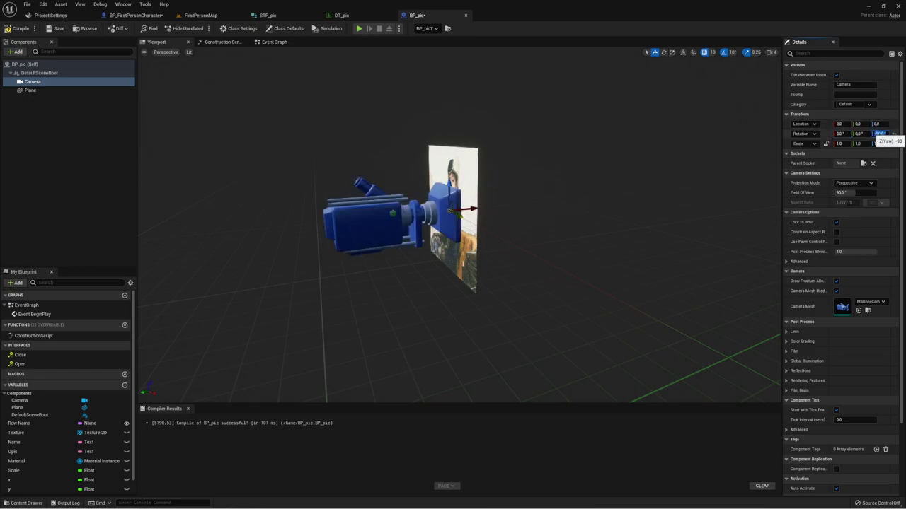
click(472, 209)
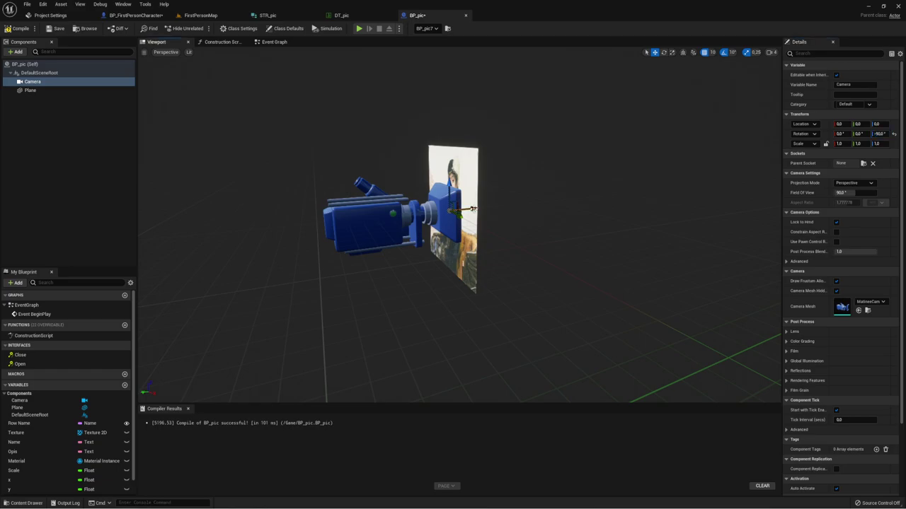
drag(472, 210, 340, 221)
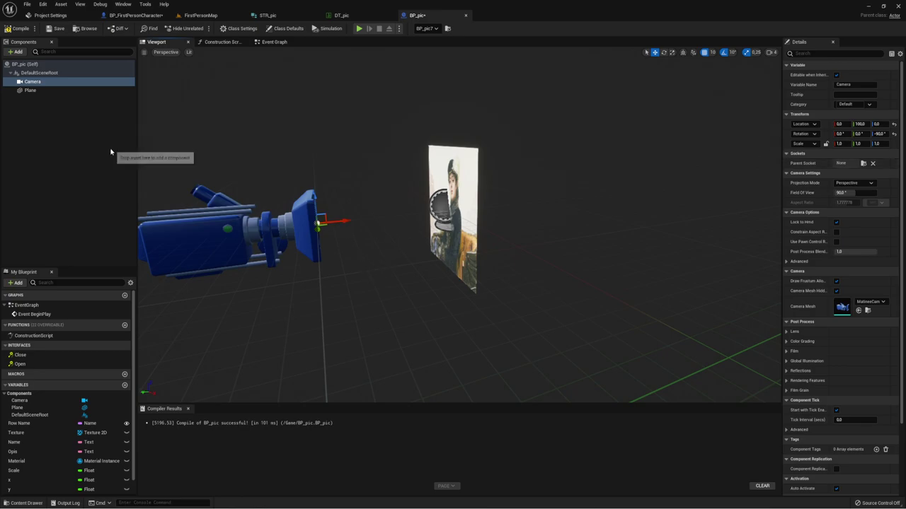
drag(34, 84, 30, 90)
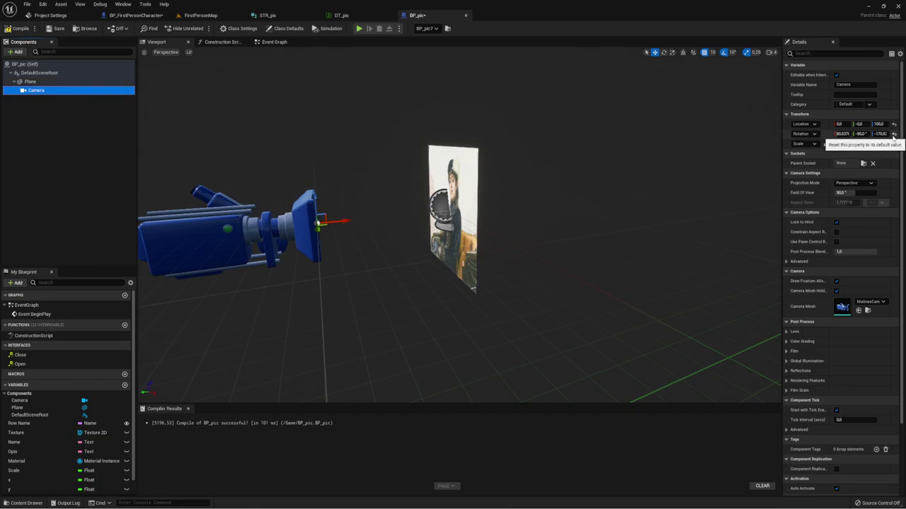
Undo the Camera reparent and move the camera 90 units along Y
drag(375, 182, 382, 212)
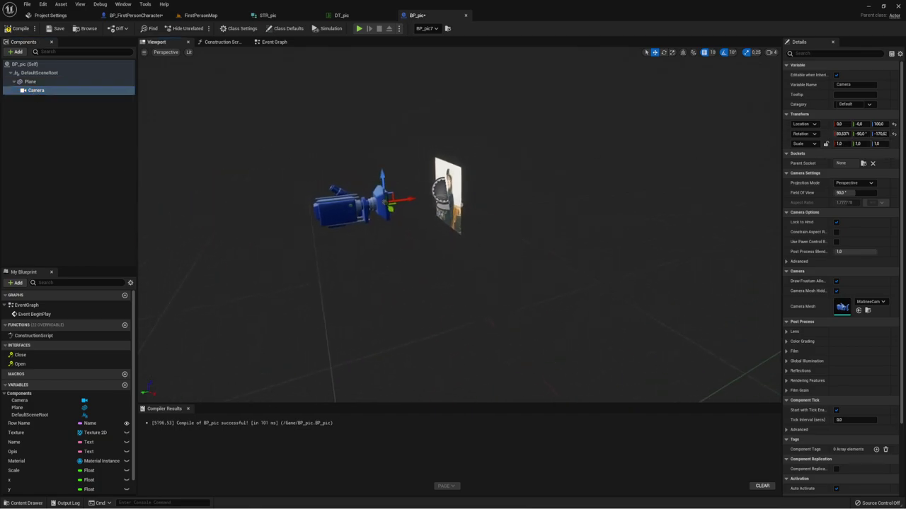
click(33, 93)
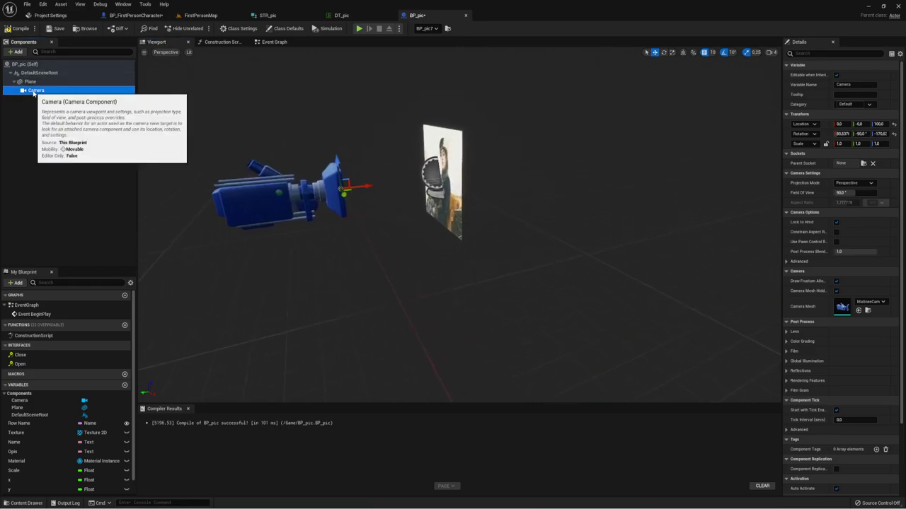
key(ctrl+z)
key(ctrl+z)
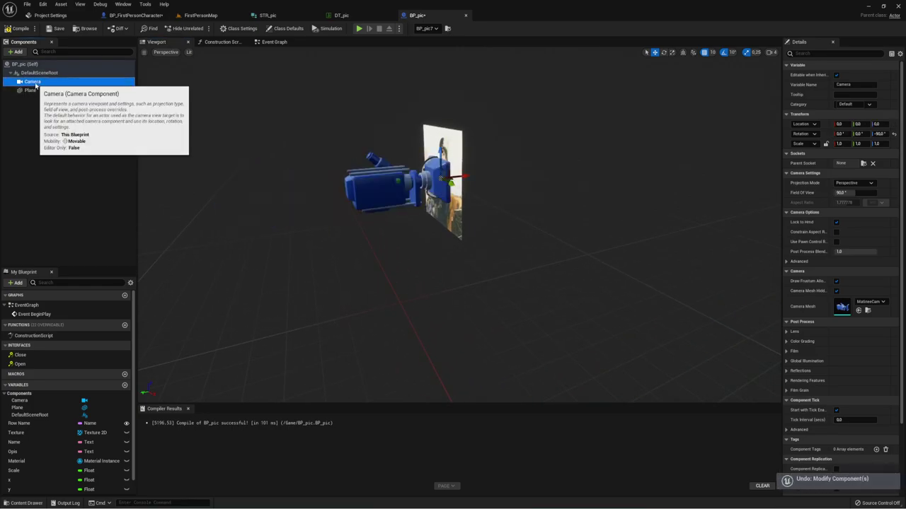
click(459, 178)
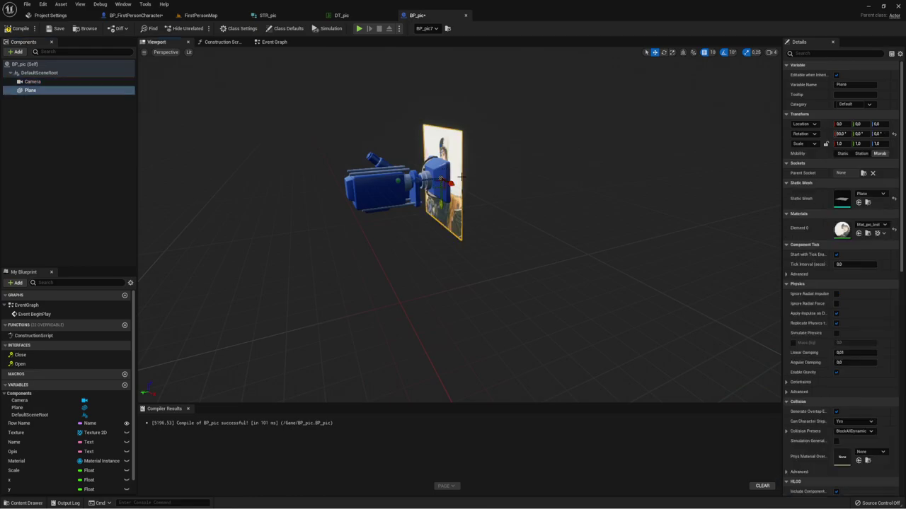
click(447, 181)
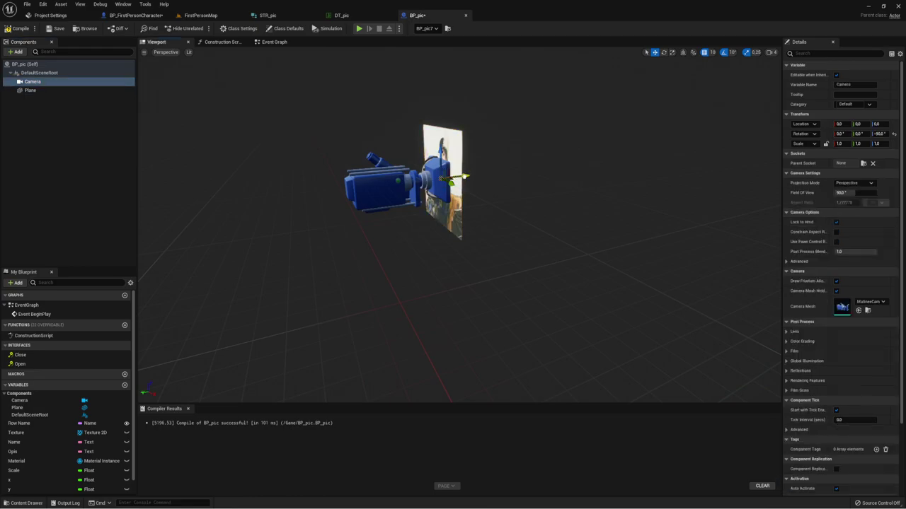
drag(447, 181, 360, 190)
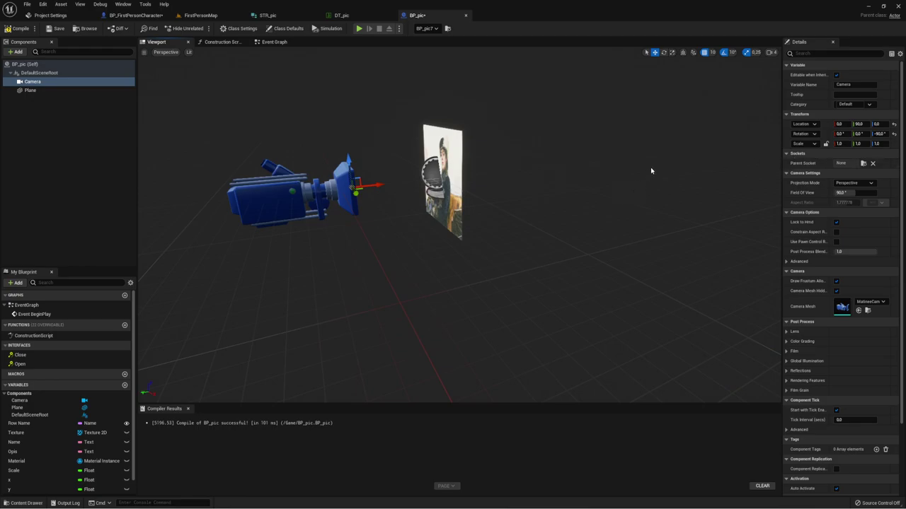
Make Plane the root component, replacing DefaultSceneRoot, with Camera nested beneath it
mouse_move(550, 178)
mouse_down()
mouse_move(453, 181)
mouse_move(536, 185)
mouse_up()
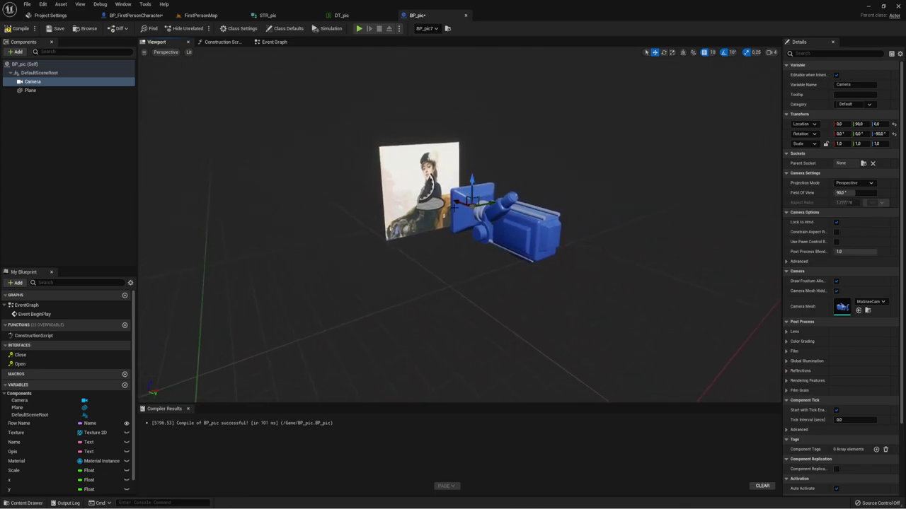
drag(535, 184, 495, 170)
drag(728, 186, 733, 183)
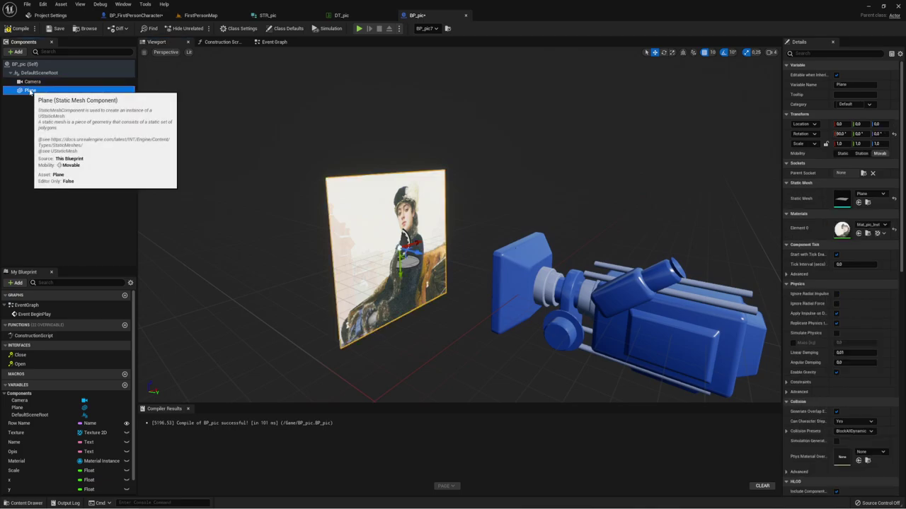
drag(30, 90, 37, 74)
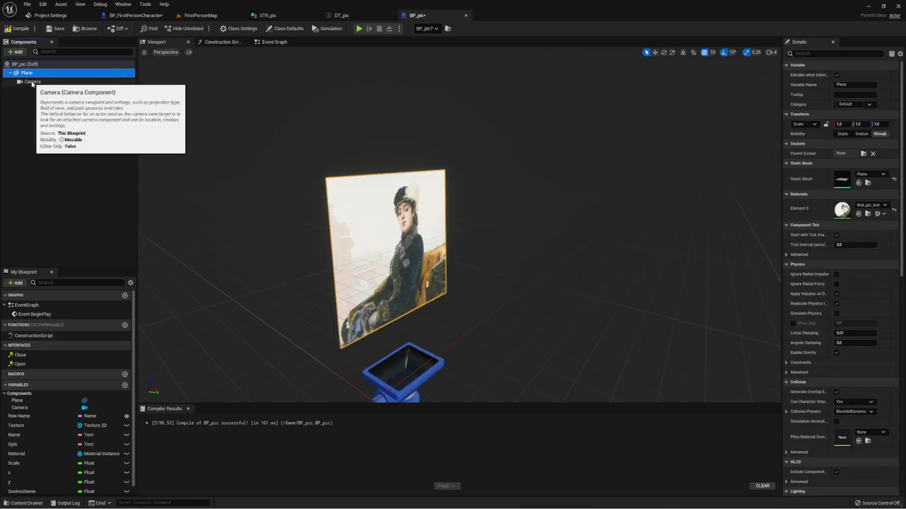
Select the Camera component and frame it in the viewport
click(31, 82)
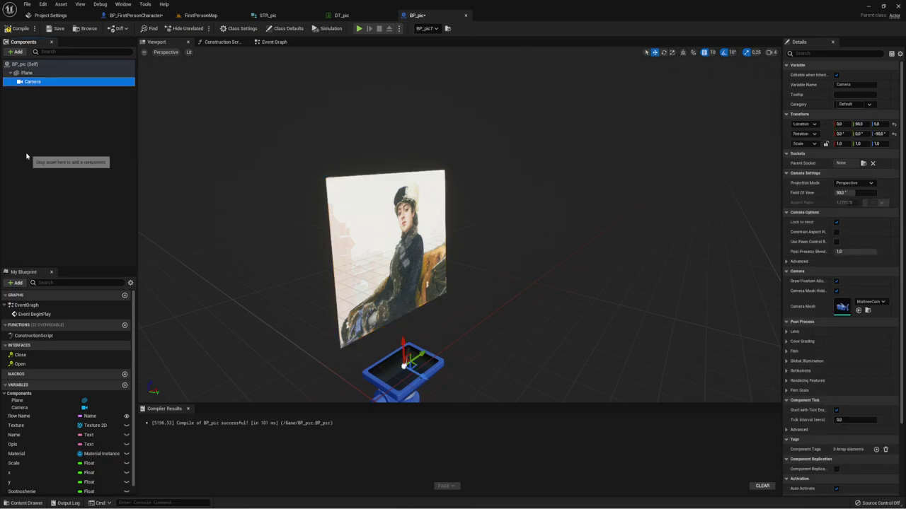
click(894, 124)
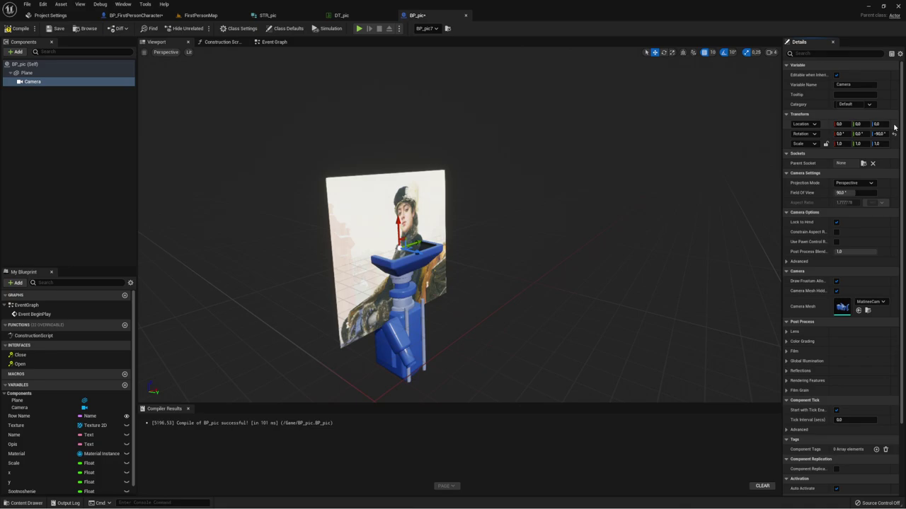
key(ctrl+z)
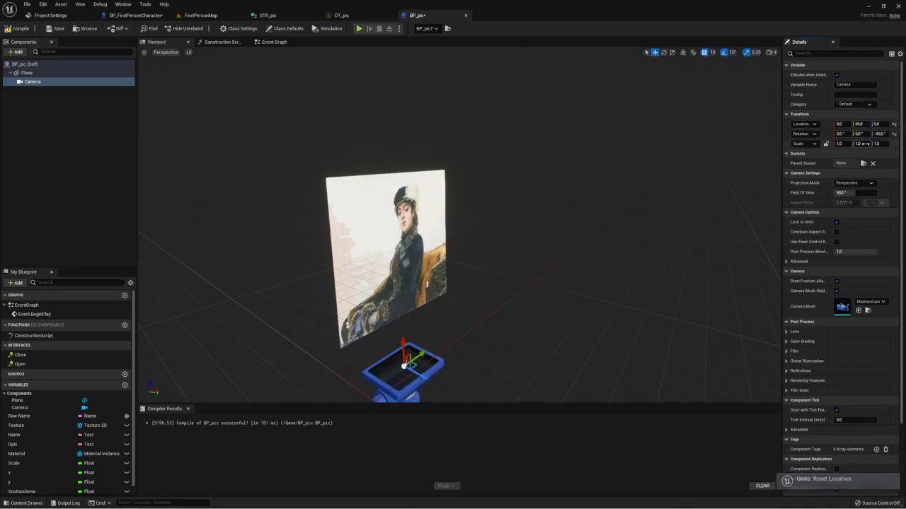
drag(875, 134, 877, 134)
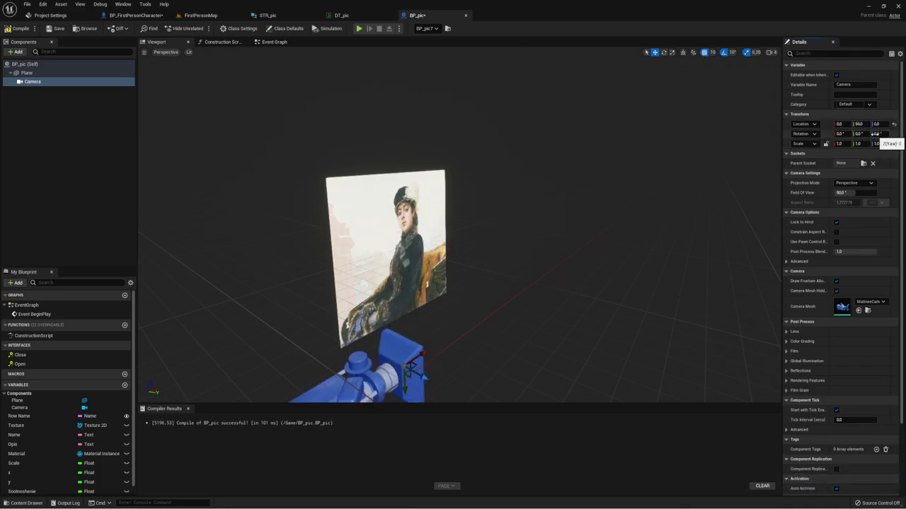
key(f)
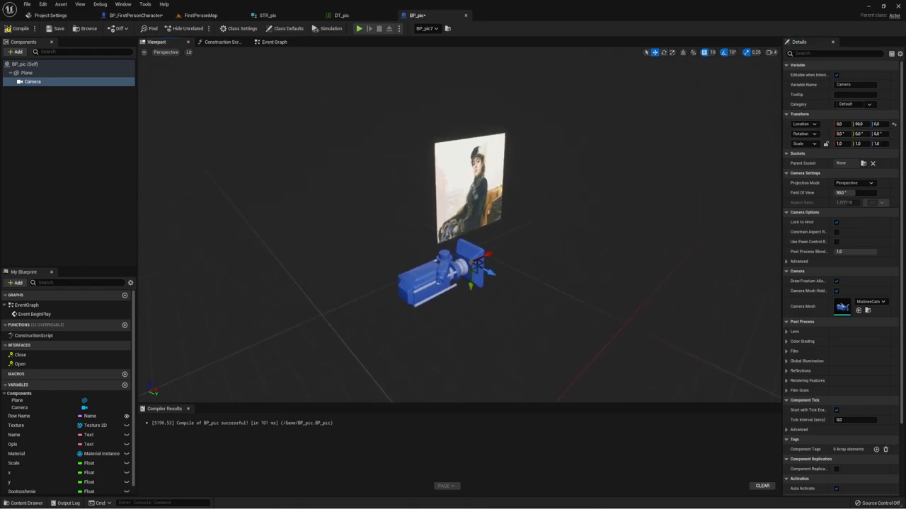
Rotate the camera to X -90, Y -90, Z 0, raise it onto the picture, and open DT_pic
click(839, 133)
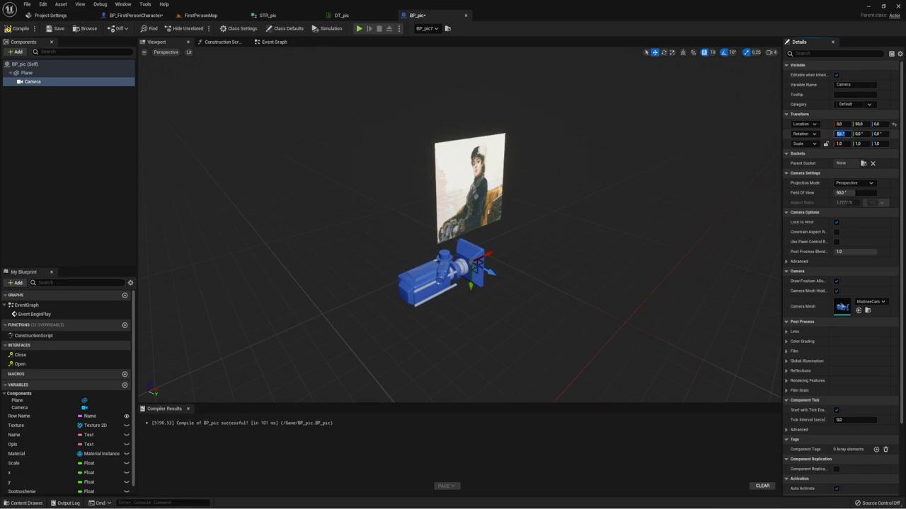
text(90)
key(Return)
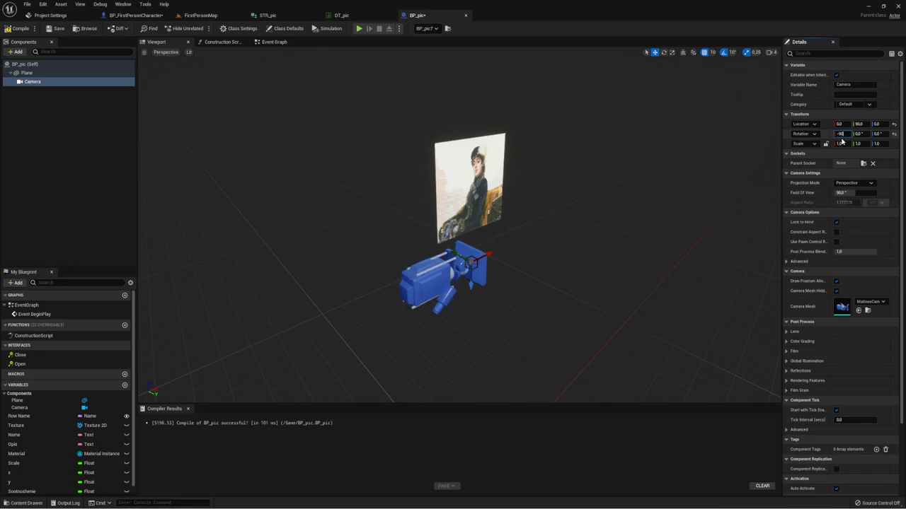
key(Return)
click(877, 134)
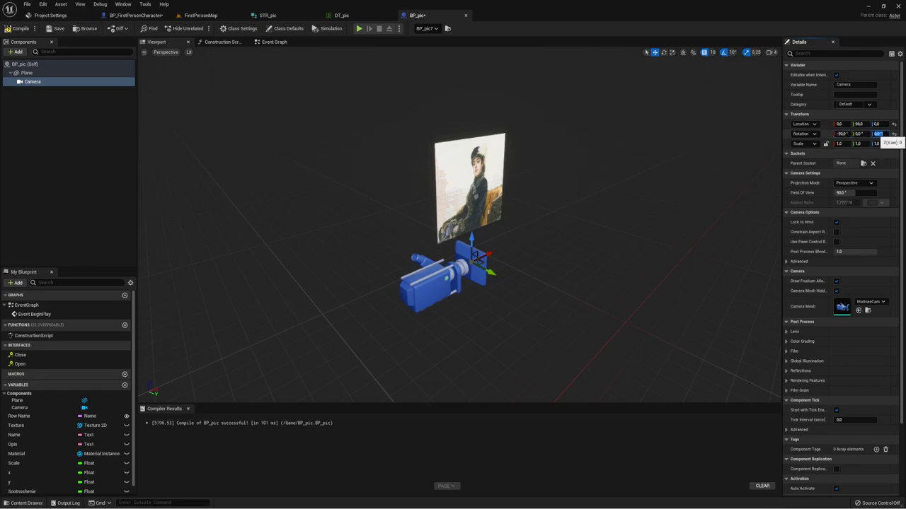
text(90)
key(Return)
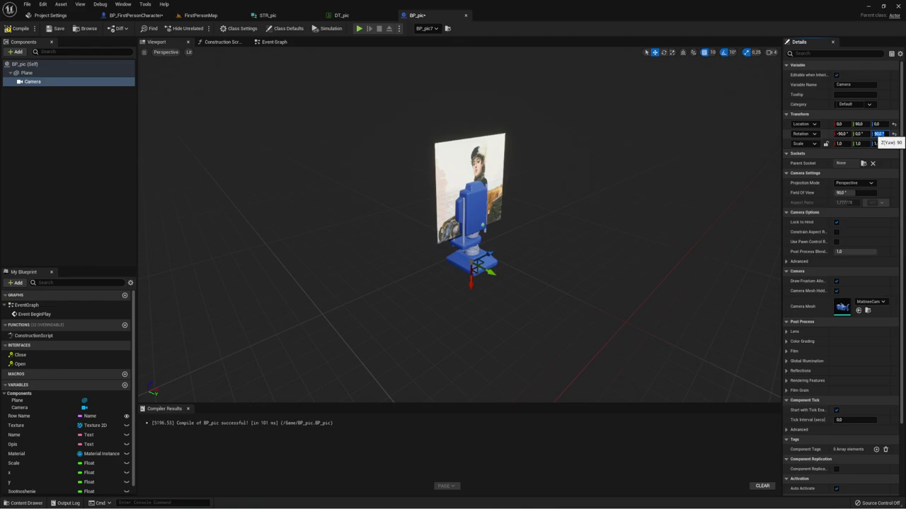
text(0)
key(Return)
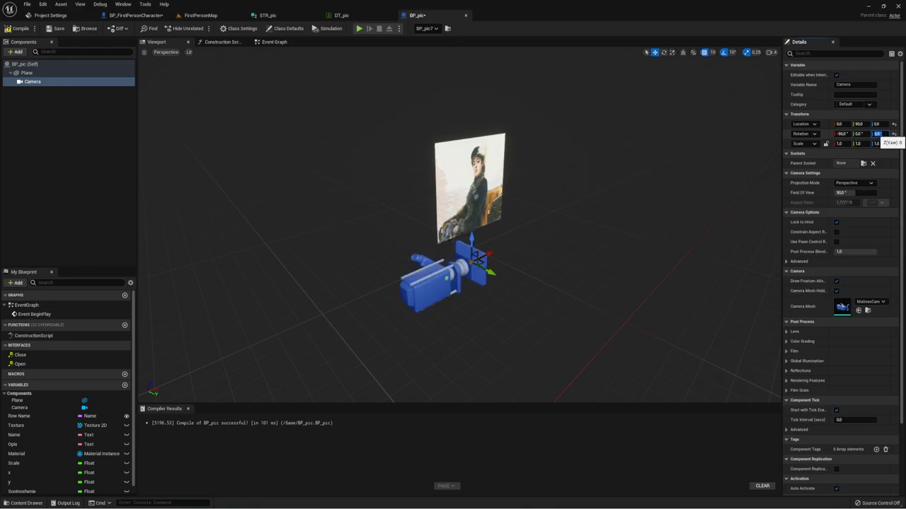
click(862, 135)
text(180)
key(Return)
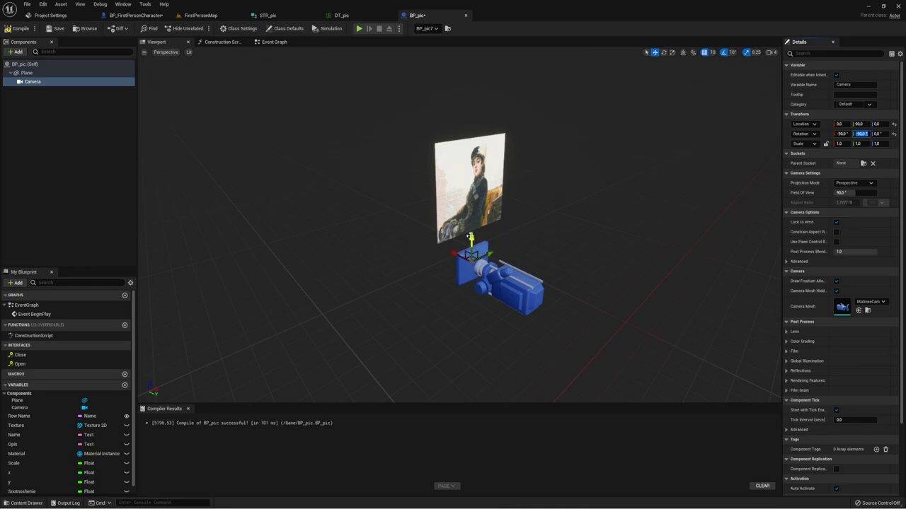
mouse_move(470, 242)
mouse_down()
mouse_move(479, 171)
mouse_move(557, 212)
mouse_up()
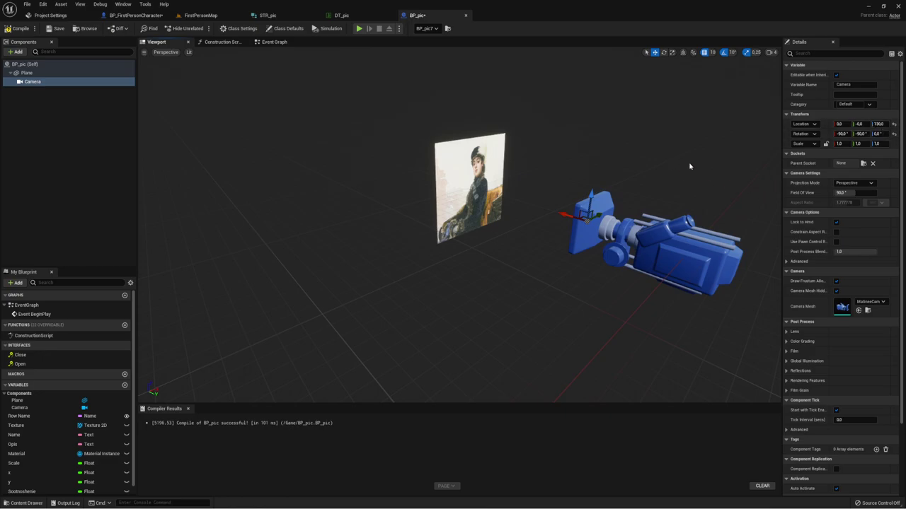
click(351, 14)
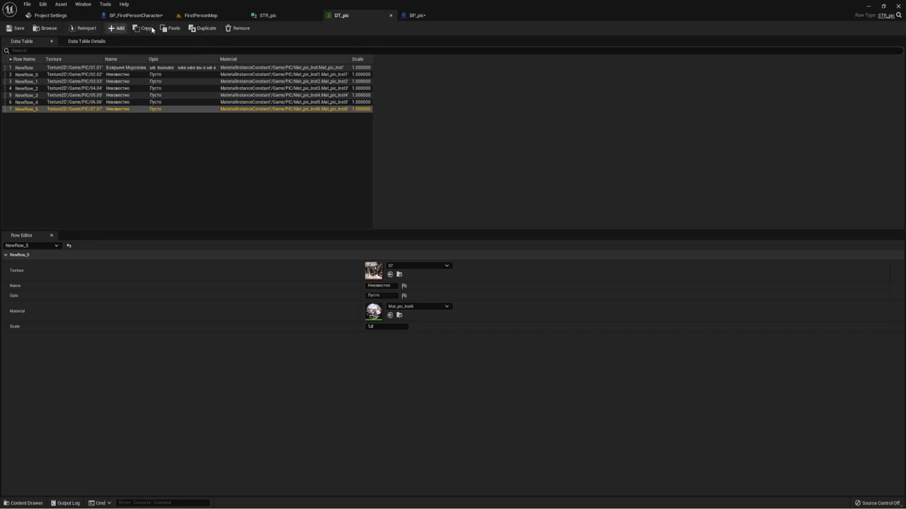
Add the first Vector member, Loc_Cam_Ver, to the STR_pic structure
click(291, 15)
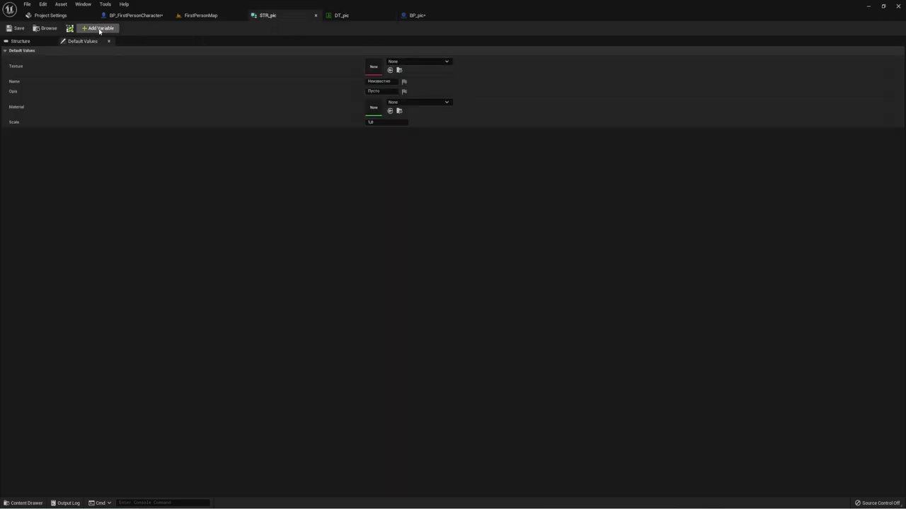
click(20, 41)
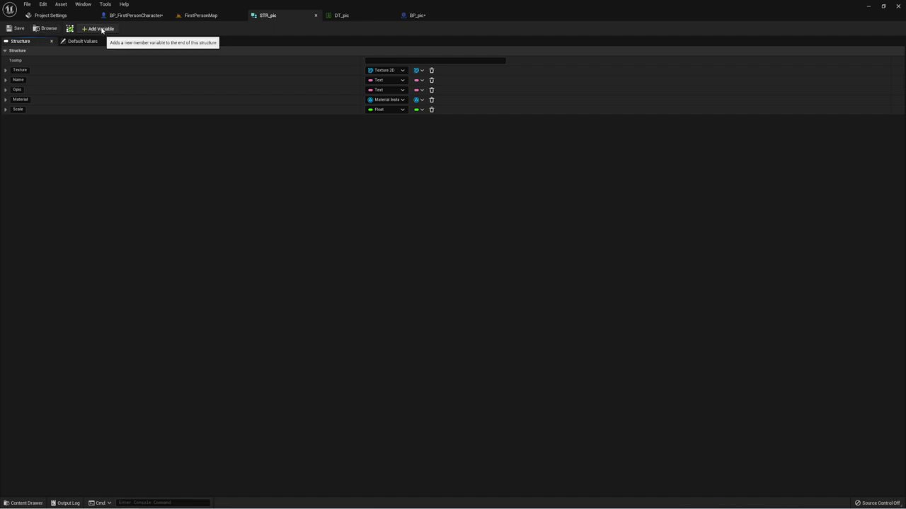
click(99, 28)
double_click(35, 119)
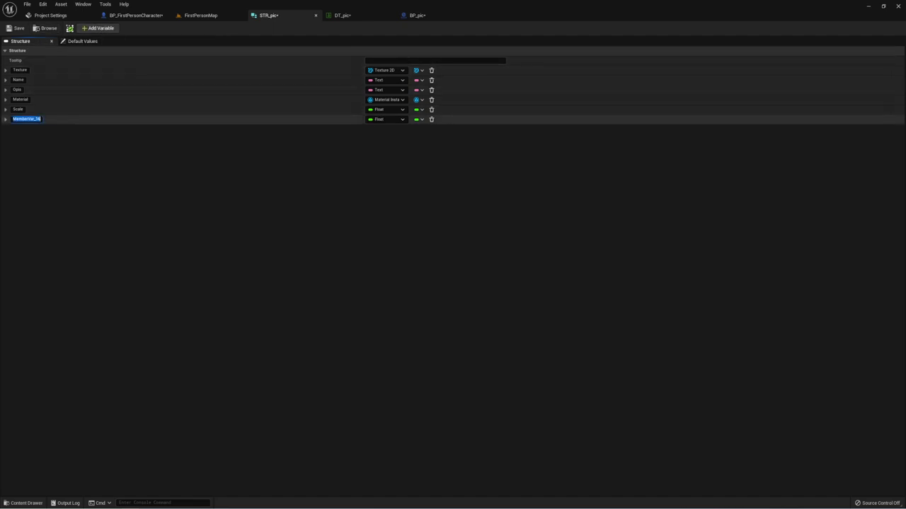
text(Id)
key(Return)
click(400, 121)
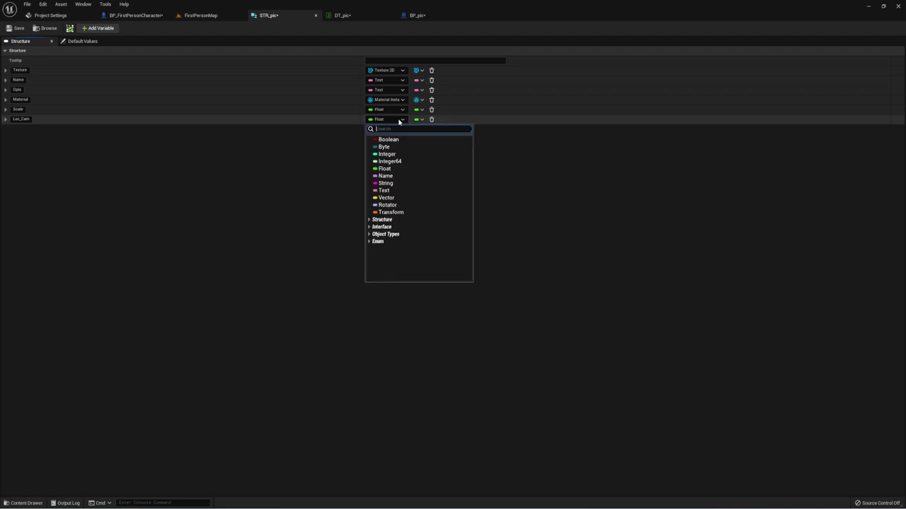
click(387, 198)
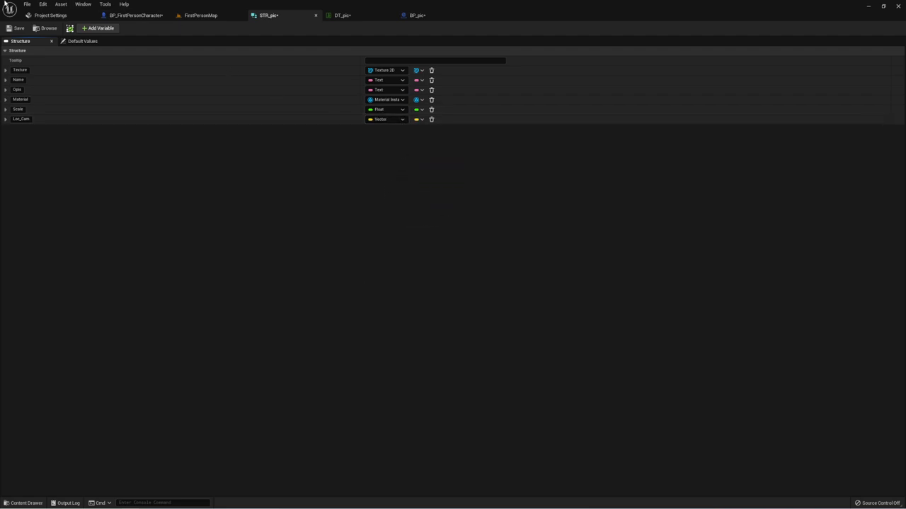
Add the second Vector member Loc_Cam_Gor, save STR_pic, and switch to BP_pic
click(84, 43)
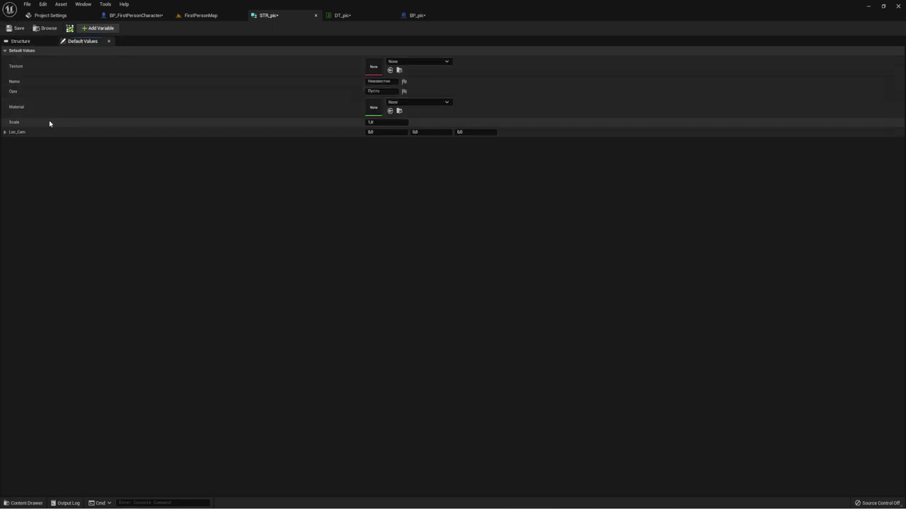
click(20, 41)
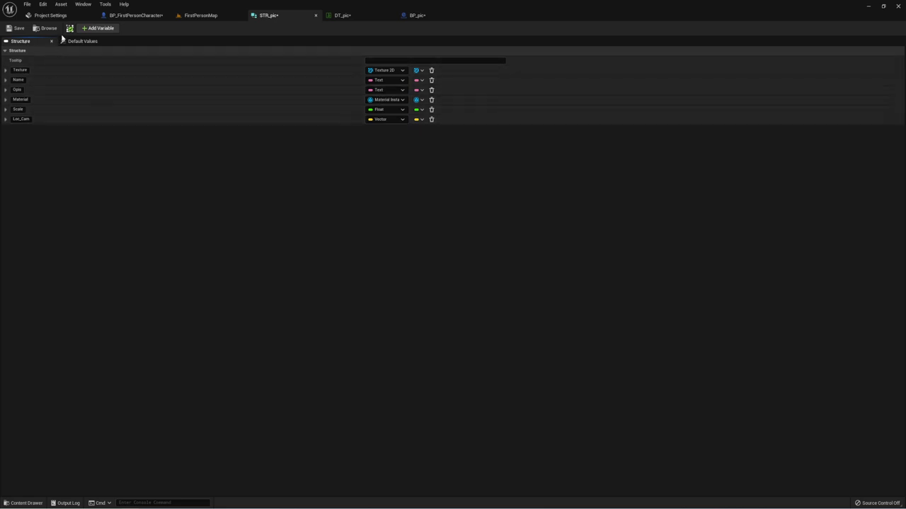
click(98, 28)
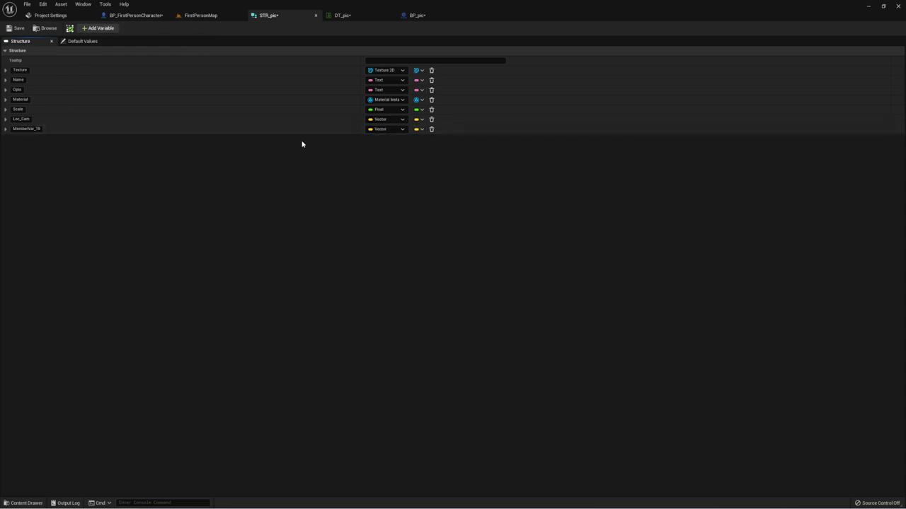
click(37, 129)
click(15, 28)
click(79, 41)
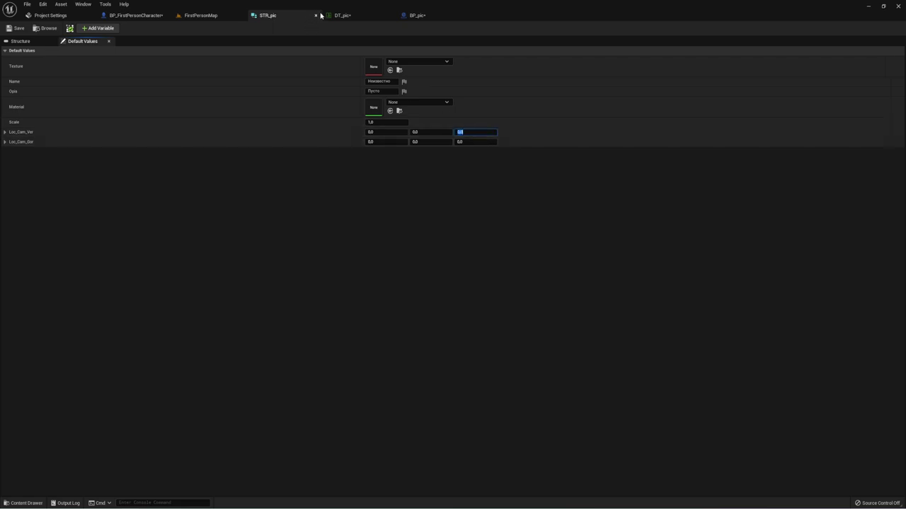
click(417, 15)
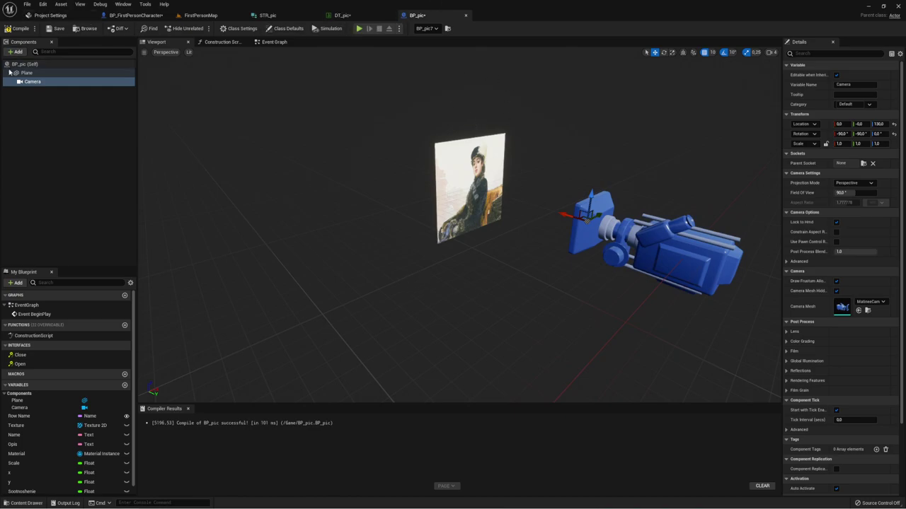
Set the Z defaults of Loc_Cam_Ver and Loc_Cam_Gor to 190 in STR_pic
click(352, 17)
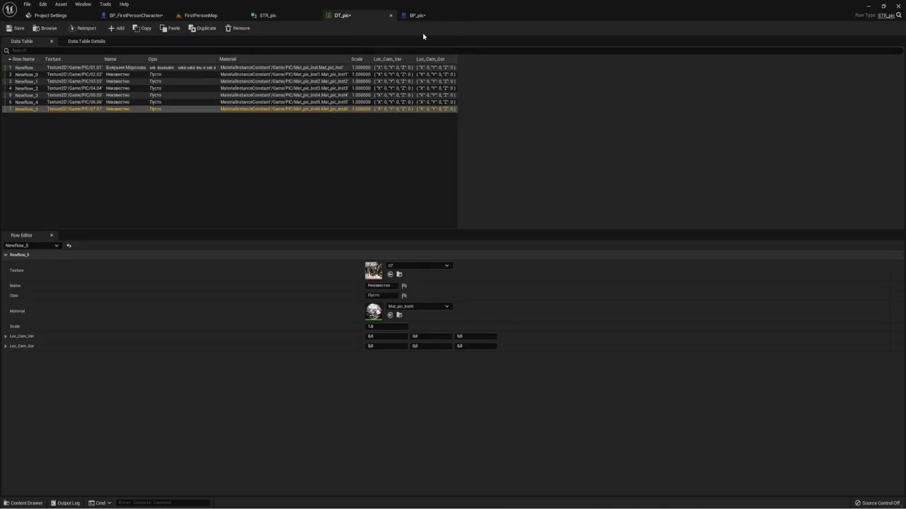
click(416, 14)
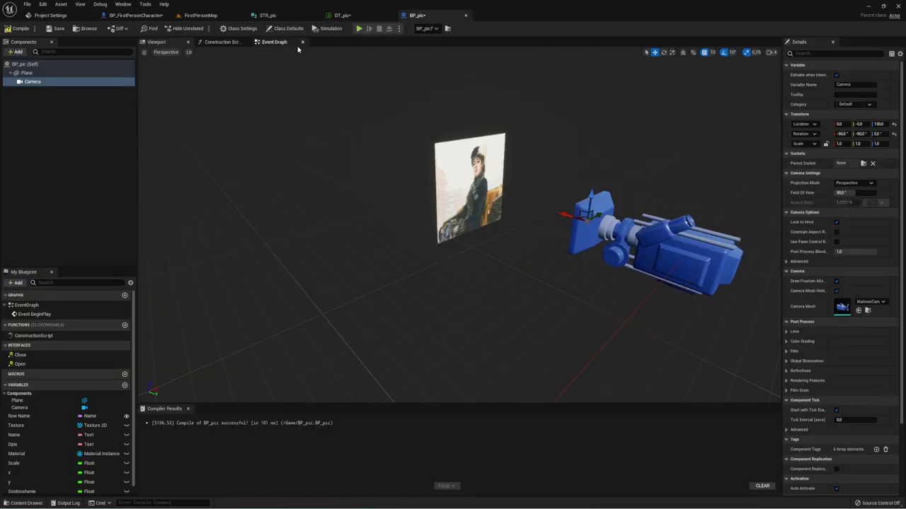
click(271, 20)
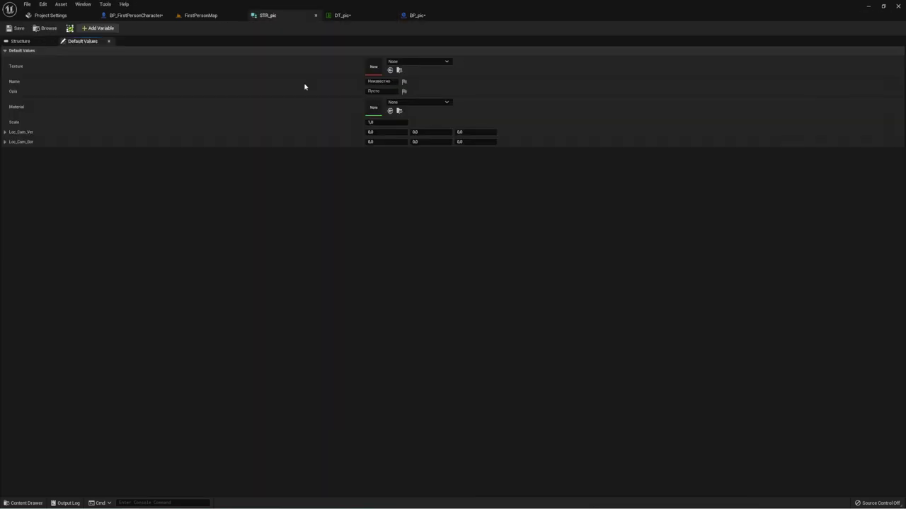
click(464, 132)
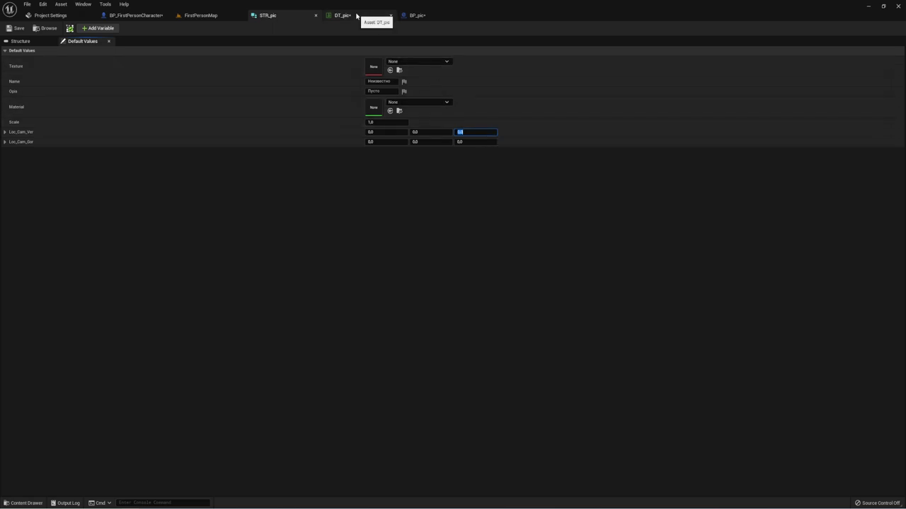
click(417, 14)
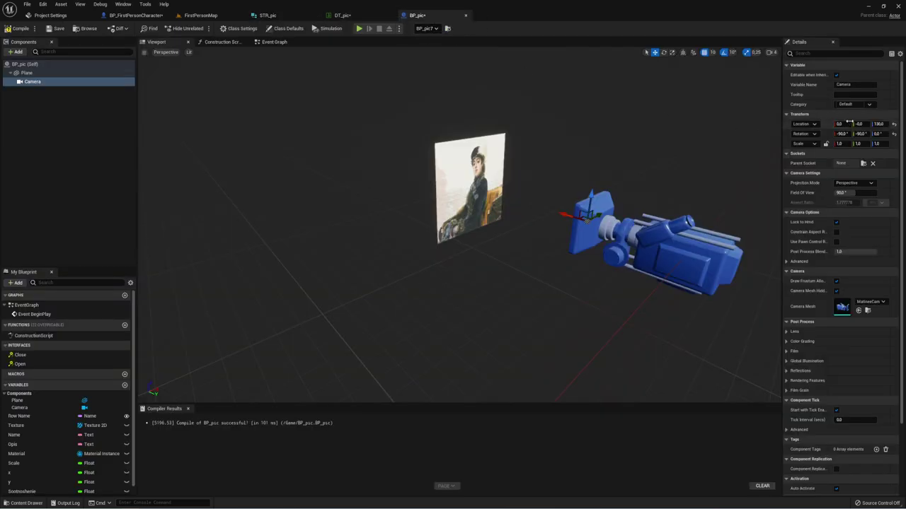
click(281, 14)
text(150)
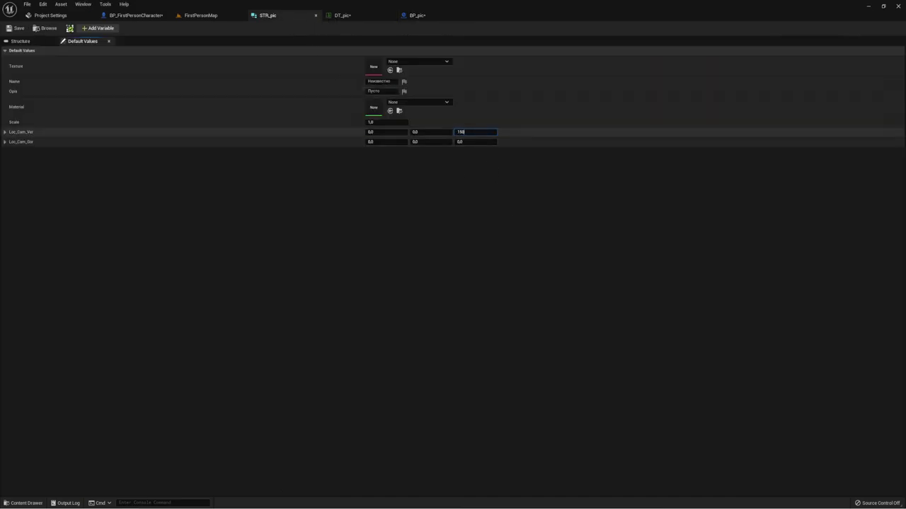
click(474, 141)
text(150)
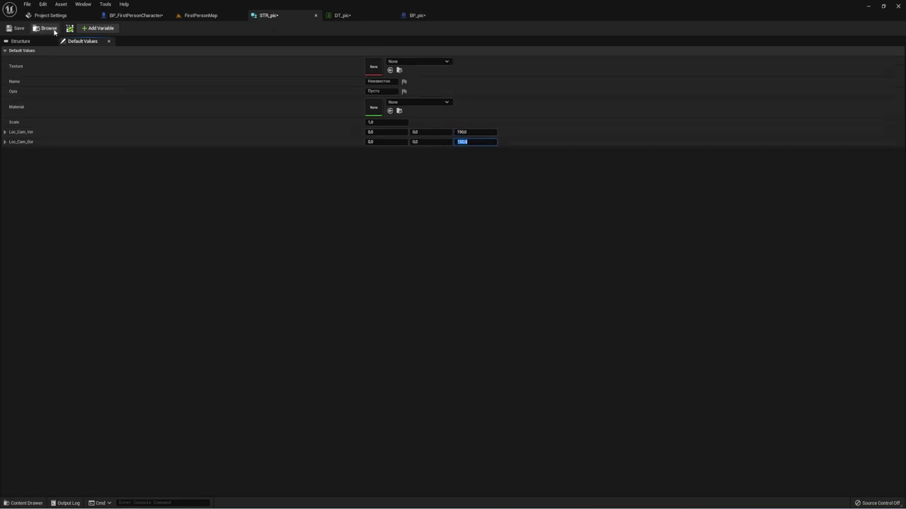
Save STR_pic, check the new DT_pic columns, and return to BP_pic's construction script
click(16, 28)
click(356, 12)
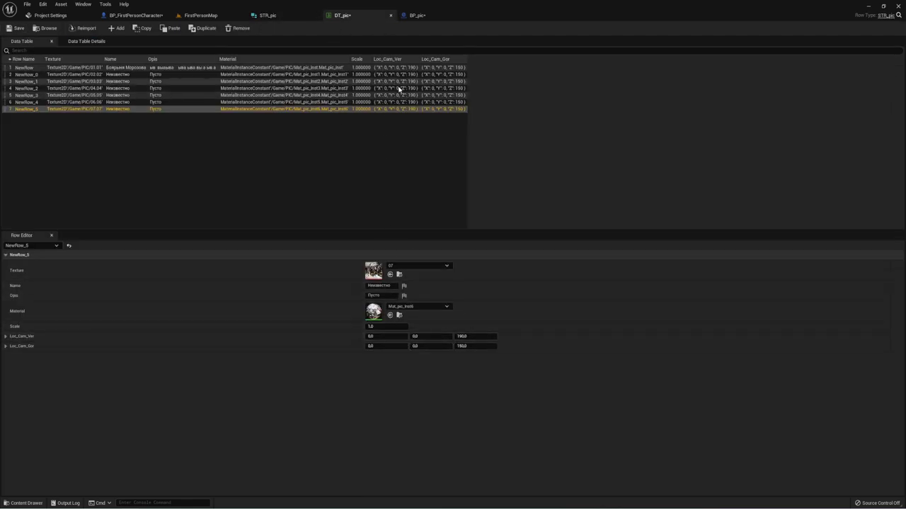
click(417, 15)
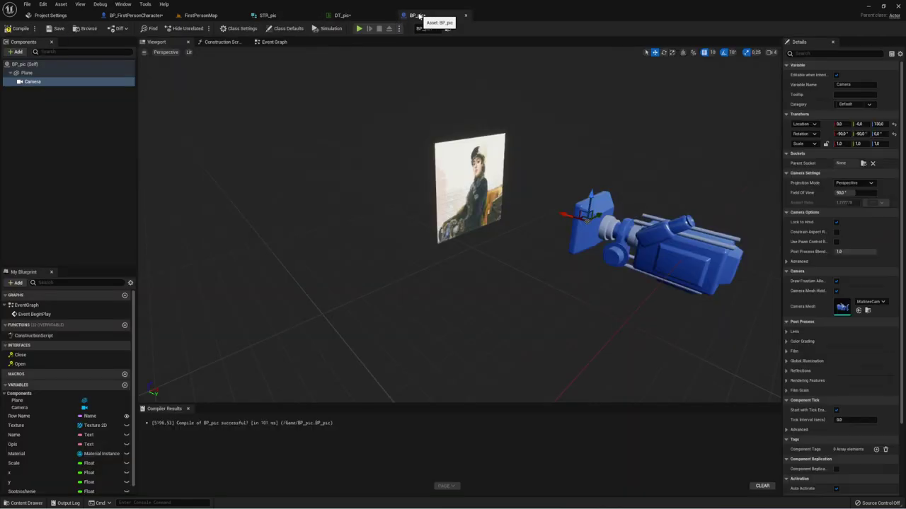
click(274, 42)
Add a Set Relative Location node targeting Camera, executed after the upper Set World Scale 3D
click(222, 42)
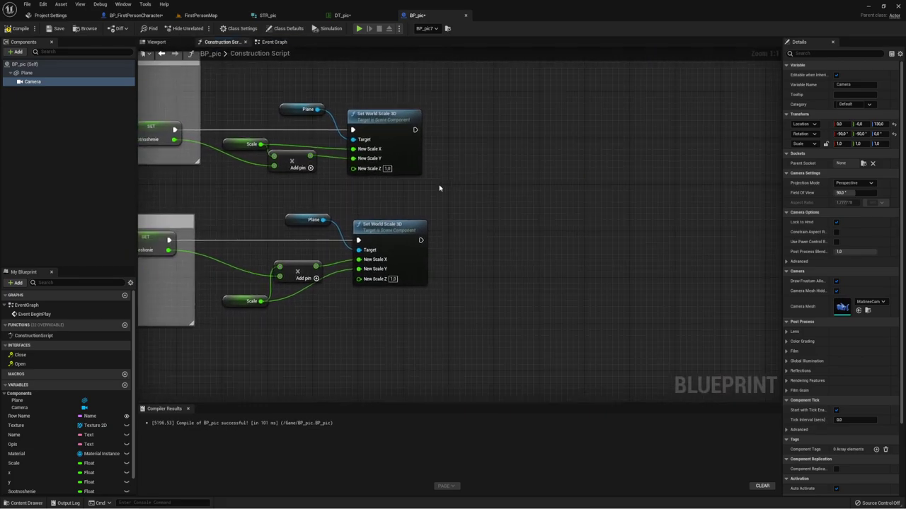
mouse_move(32, 82)
mouse_down()
mouse_move(395, 197)
mouse_move(499, 141)
mouse_up()
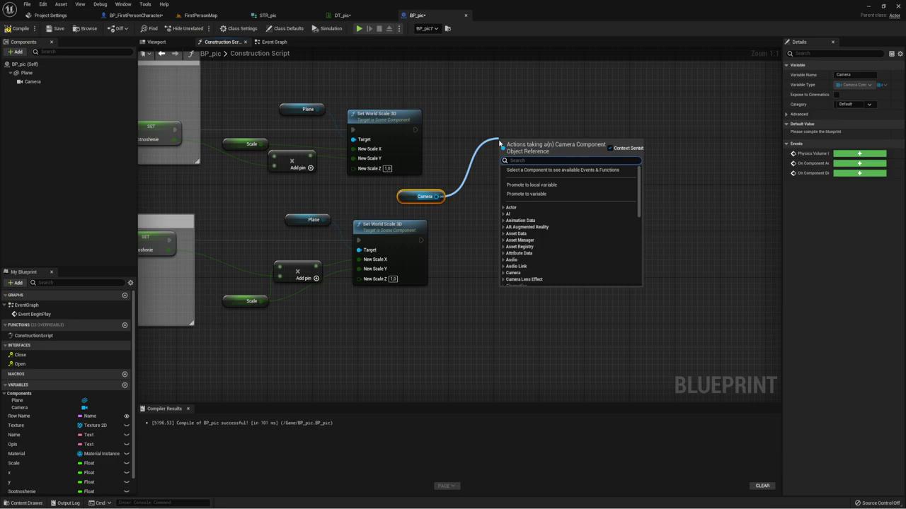
text(ser)
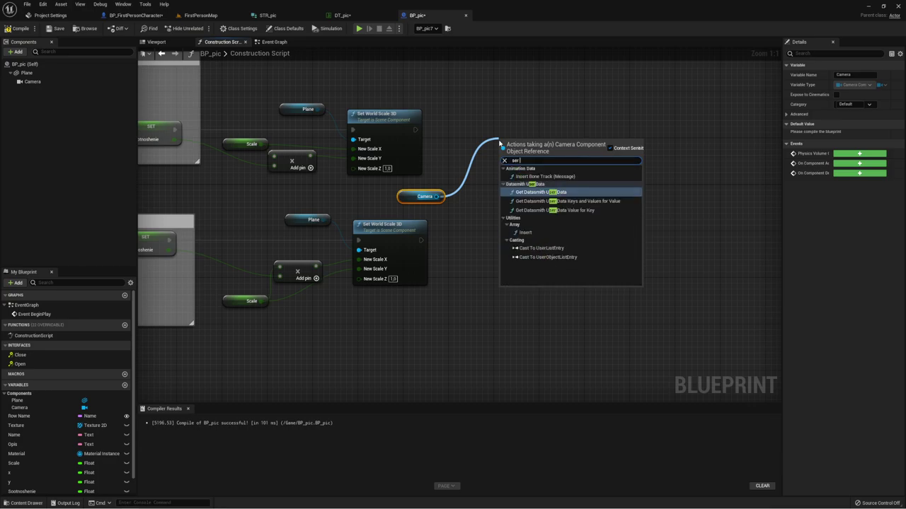
text( re)
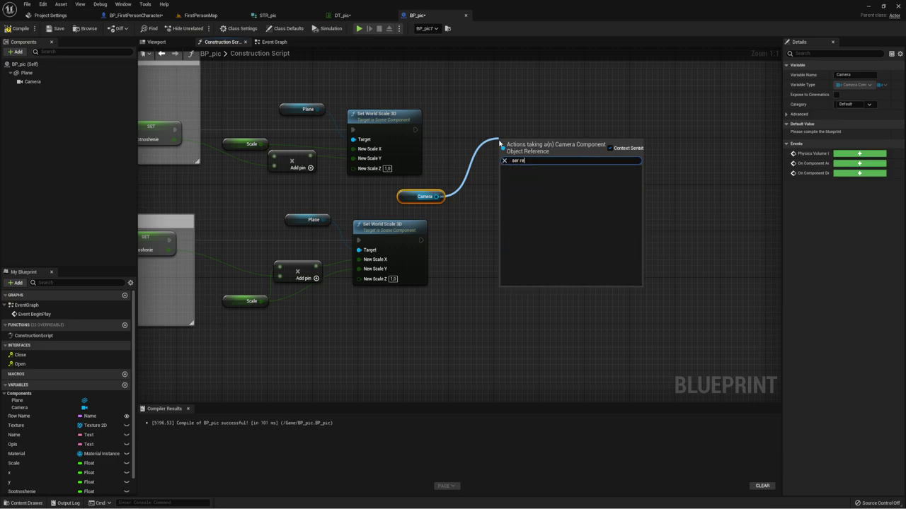
key(BackSpace)
key(BackSpace)
key(BackSpace)
key(BackSpace)
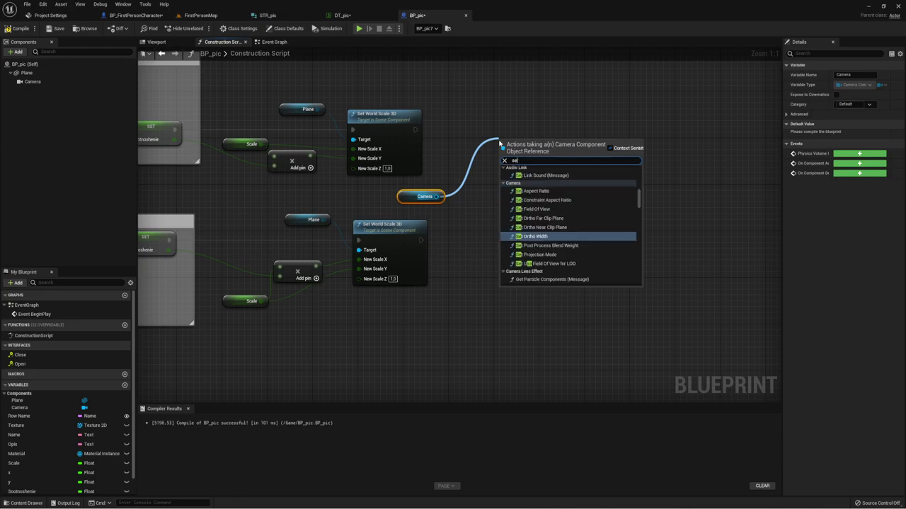
text(t re)
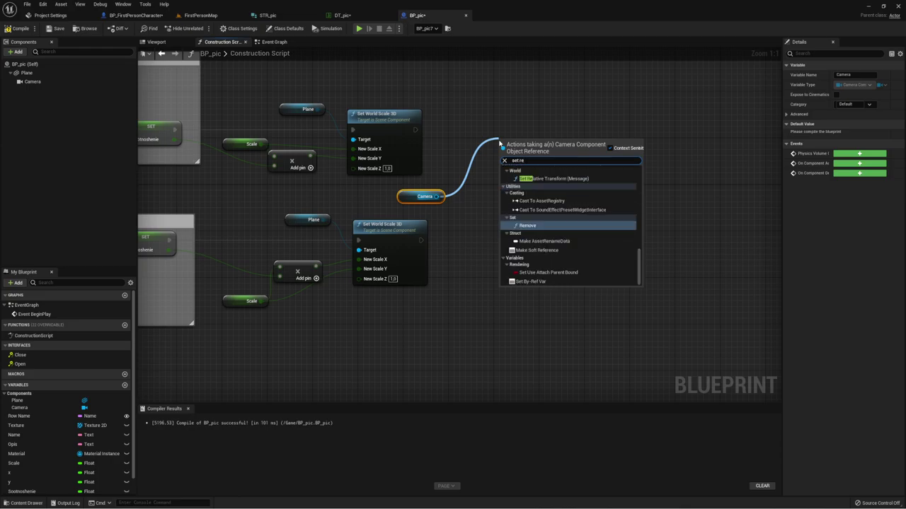
text(la)
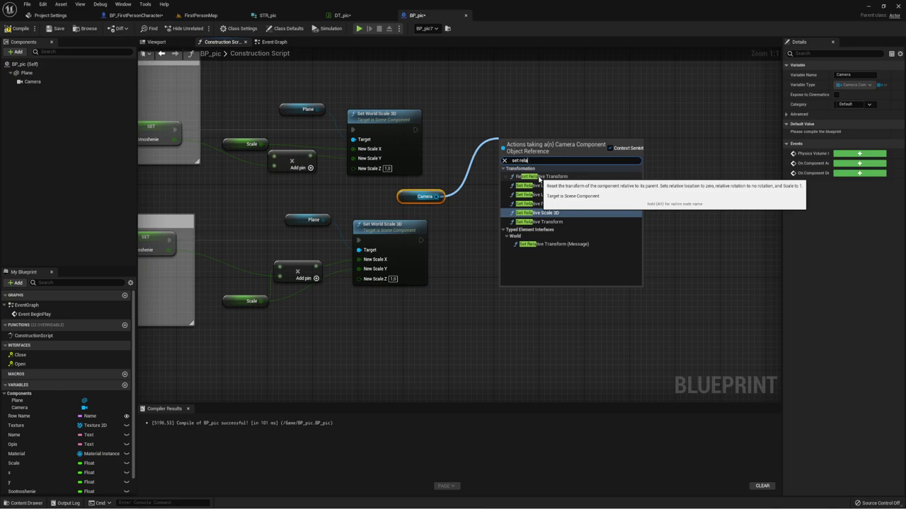
click(546, 186)
mouse_move(527, 144)
mouse_down()
mouse_move(516, 108)
mouse_move(415, 131)
mouse_up()
right_drag(340, 171, 495, 172)
Promote Break STR_pic's Loc Cam Ver and Loc Cam Gor pins to new variables and chain their SET nodes
scroll(496, 172, down, 5)
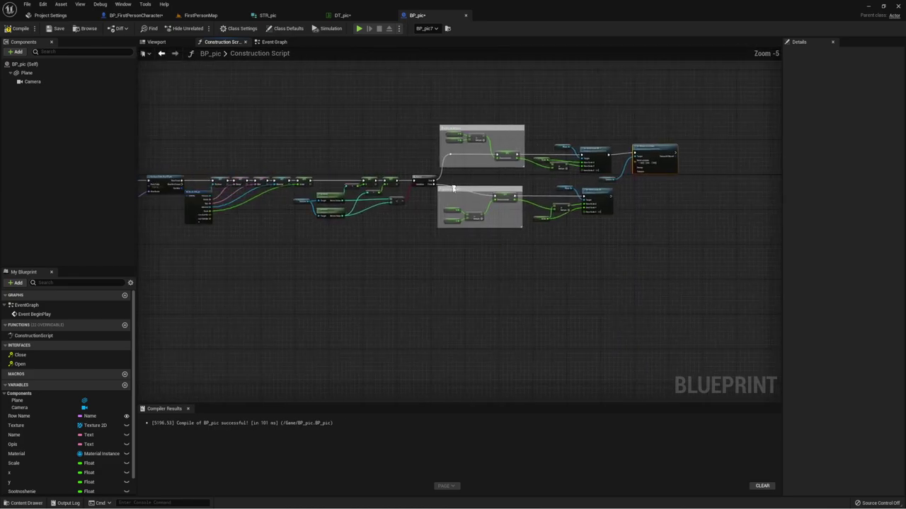
scroll(269, 212, up, 3)
scroll(283, 233, up, 2)
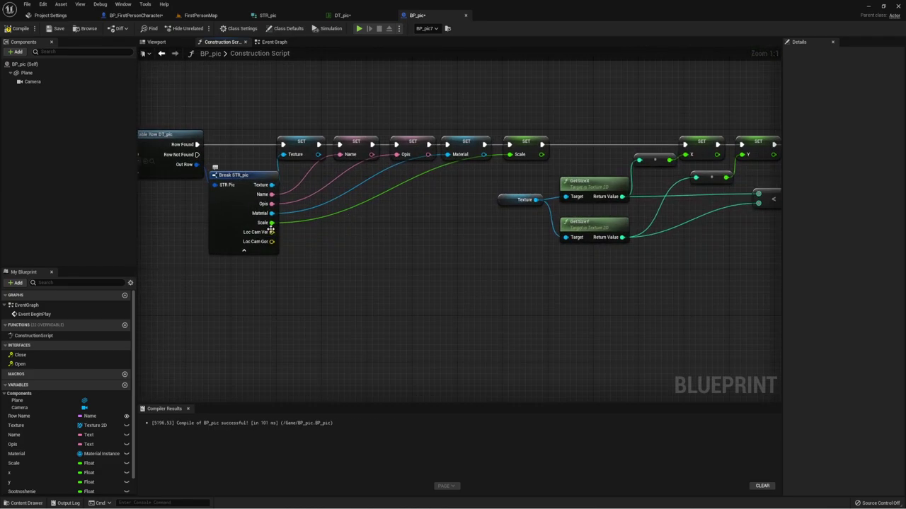
mouse_move(272, 232)
mouse_down()
mouse_move(513, 184)
mouse_move(546, 170)
mouse_move(584, 108)
mouse_move(579, 102)
mouse_up()
click(566, 218)
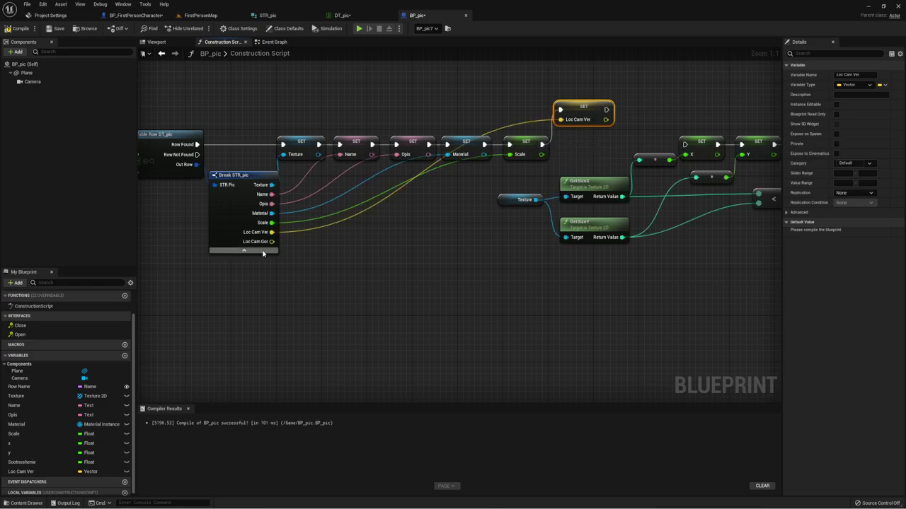
mouse_move(272, 242)
mouse_down()
mouse_move(432, 86)
mouse_move(650, 114)
mouse_move(629, 110)
mouse_move(684, 144)
mouse_up()
click(453, 128)
mouse_move(684, 143)
right_down()
mouse_move(397, 184)
mouse_move(156, 190)
right_up()
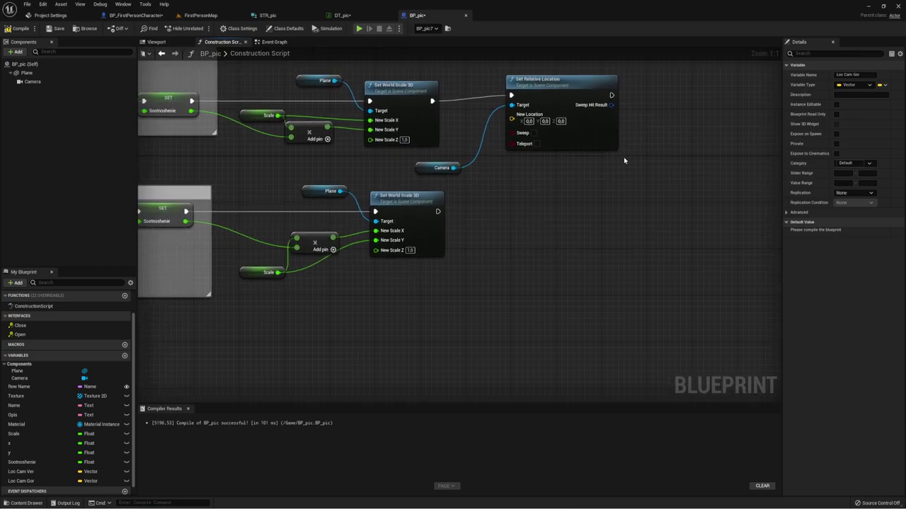
Feed Loc Cam Ver into the upper Set Relative Location node's New Location
right_drag(592, 177, 555, 190)
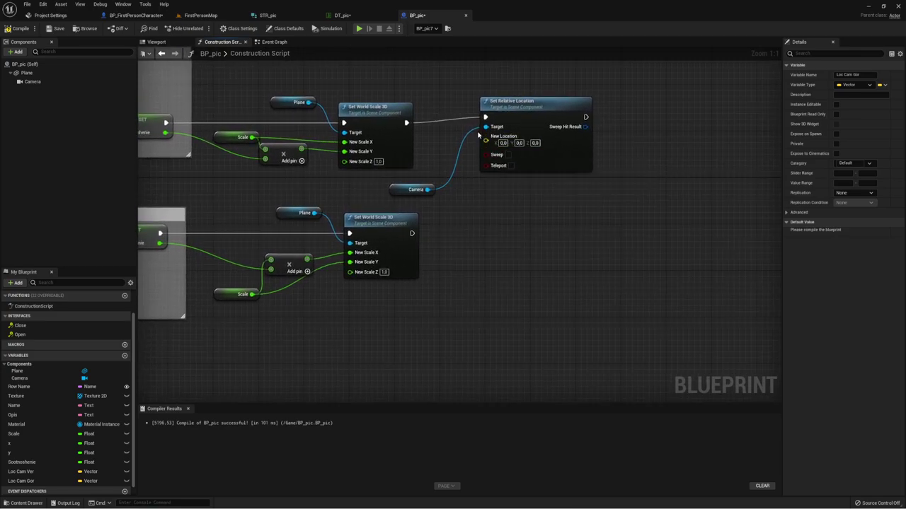
right_drag(492, 142, 518, 143)
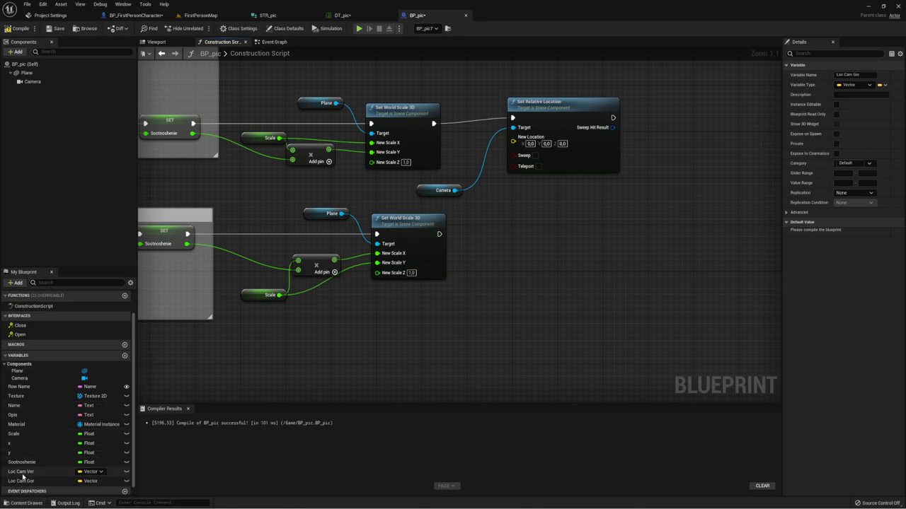
mouse_move(25, 471)
mouse_down()
mouse_move(439, 240)
mouse_move(457, 142)
mouse_move(513, 136)
mouse_up()
Duplicate Set Relative Location after the lower Set World Scale 3D, targeting Camera with Loc Cam Gor
right_drag(489, 168, 421, 211)
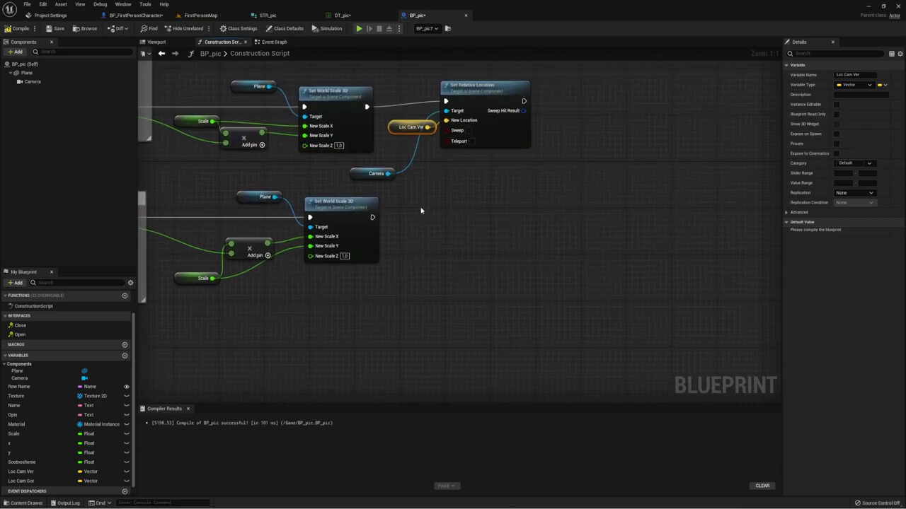
click(488, 96)
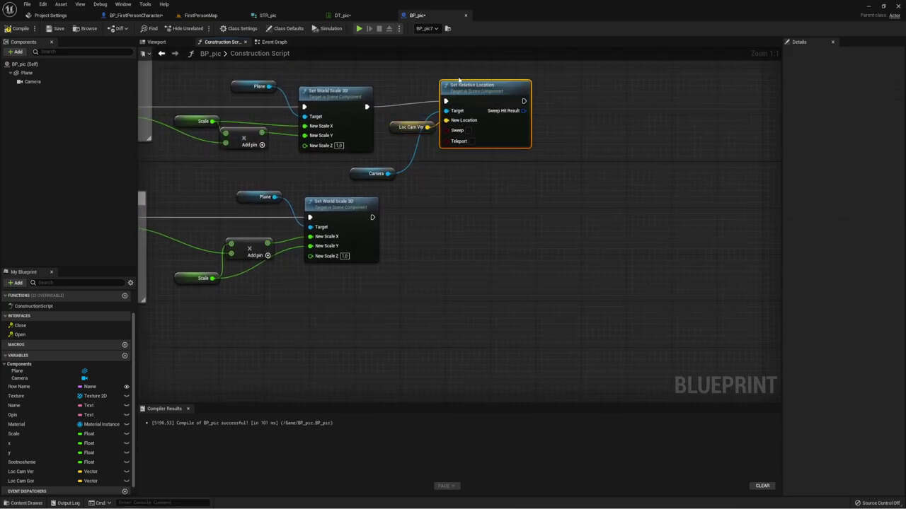
key(ctrl+c)
key(ctrl+v)
drag(449, 258, 445, 213)
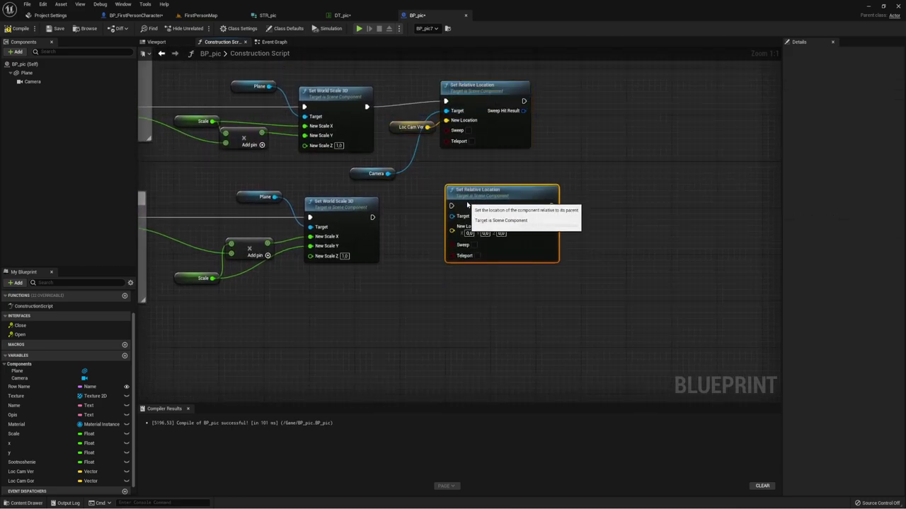
mouse_move(370, 219)
mouse_down()
mouse_move(451, 211)
mouse_move(382, 177)
mouse_up()
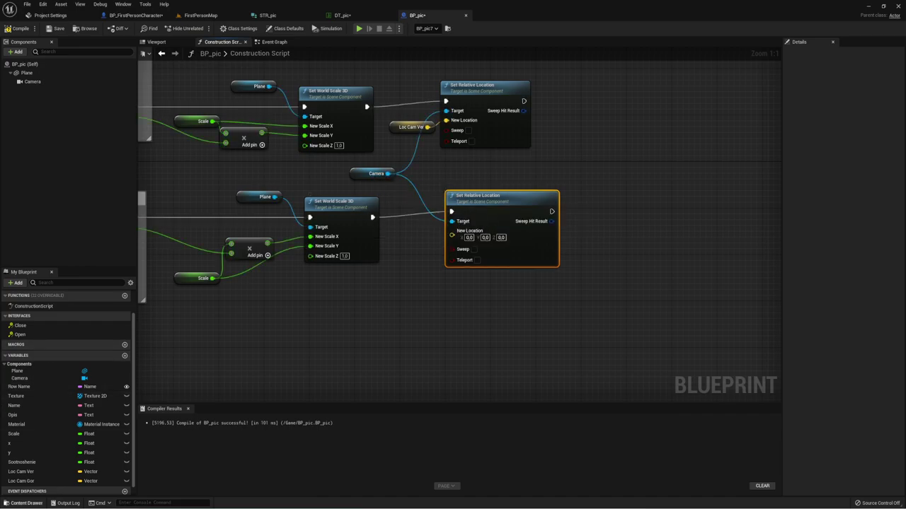
mouse_move(21, 481)
mouse_down()
mouse_move(411, 298)
mouse_move(397, 228)
mouse_move(452, 231)
mouse_up()
click(422, 243)
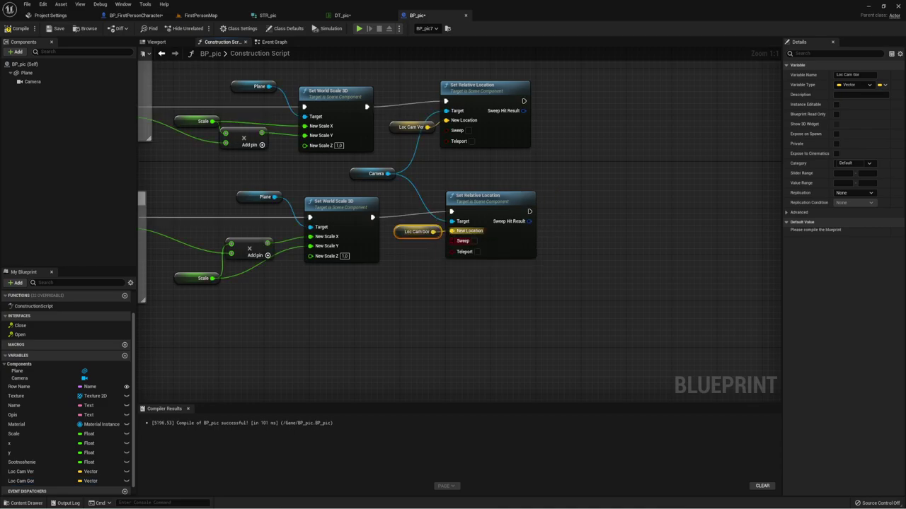
right_drag(608, 154, 493, 151)
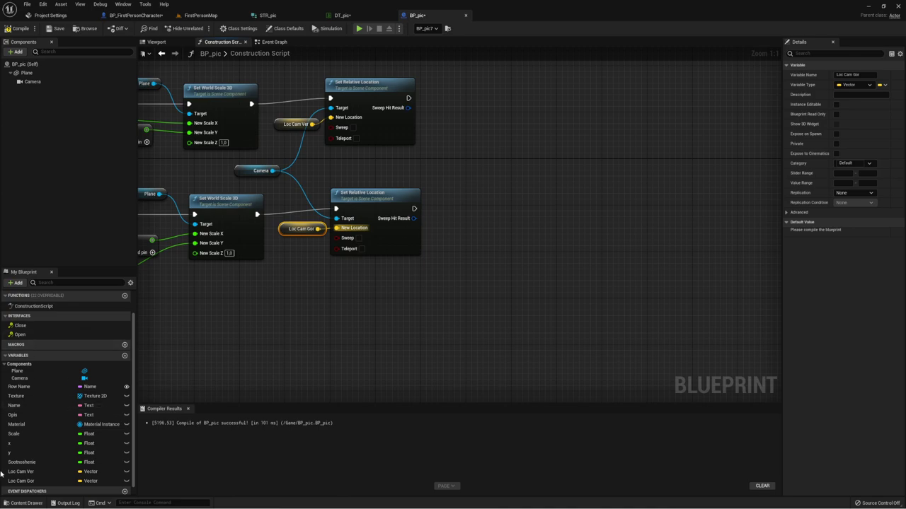
scroll(273, 278, down, 2)
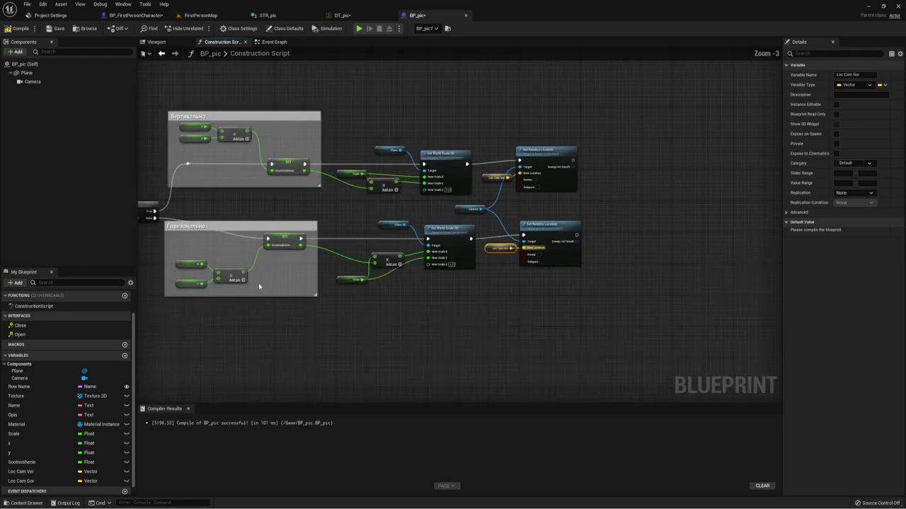
scroll(258, 283, down, 2)
scroll(296, 272, up, 2)
right_drag(296, 271, 434, 272)
right_drag(178, 271, 379, 271)
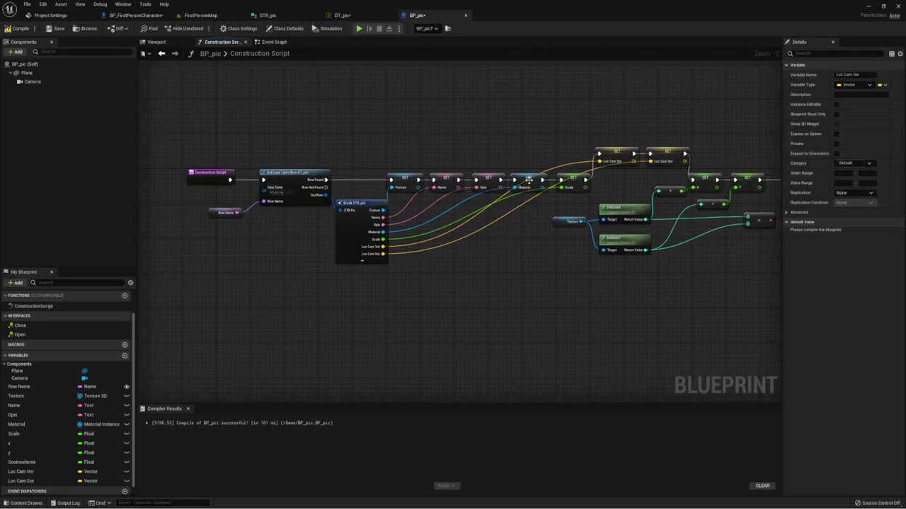
right_drag(644, 270, 496, 269)
right_drag(677, 243, 559, 241)
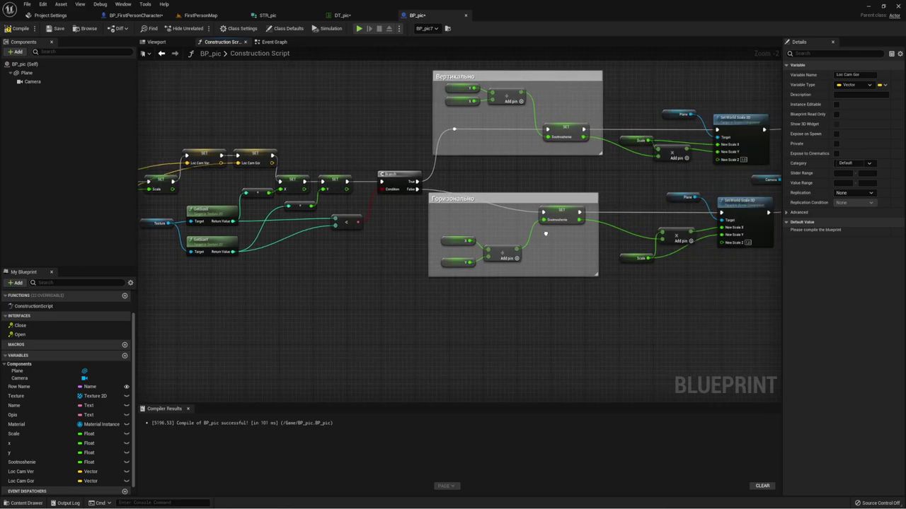
right_drag(637, 237, 446, 234)
mouse_move(668, 230)
right_down()
mouse_move(369, 237)
mouse_move(356, 254)
right_up()
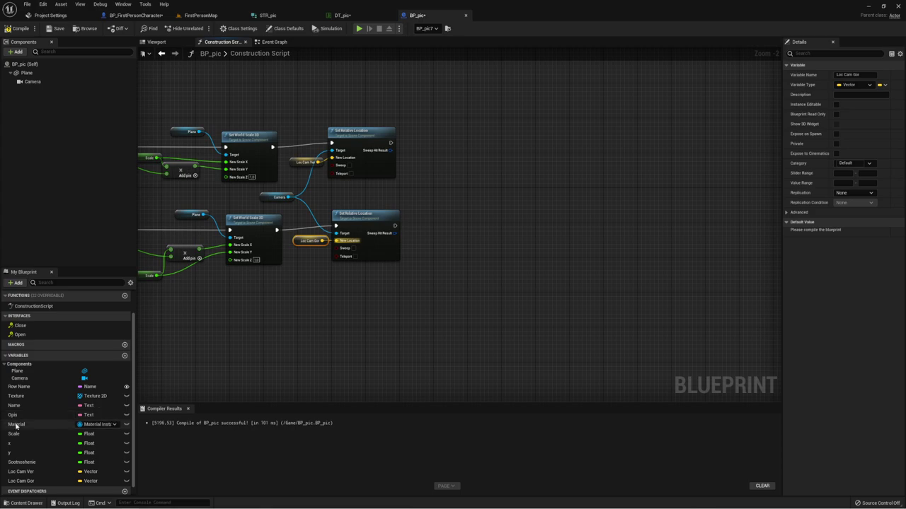
Add a Material variable getter and a Set Material node fed by it
mouse_move(16, 426)
mouse_down()
mouse_move(400, 194)
mouse_move(450, 147)
mouse_up()
click(419, 204)
text(set)
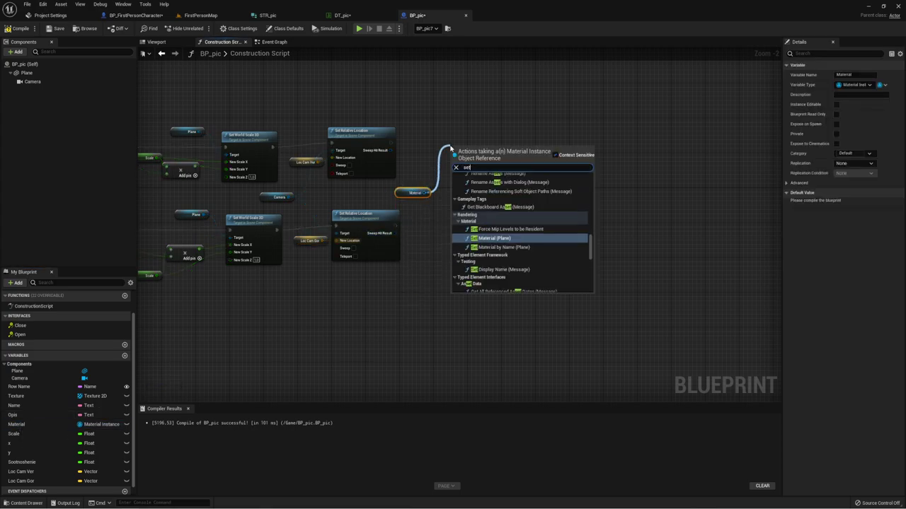
text( ma)
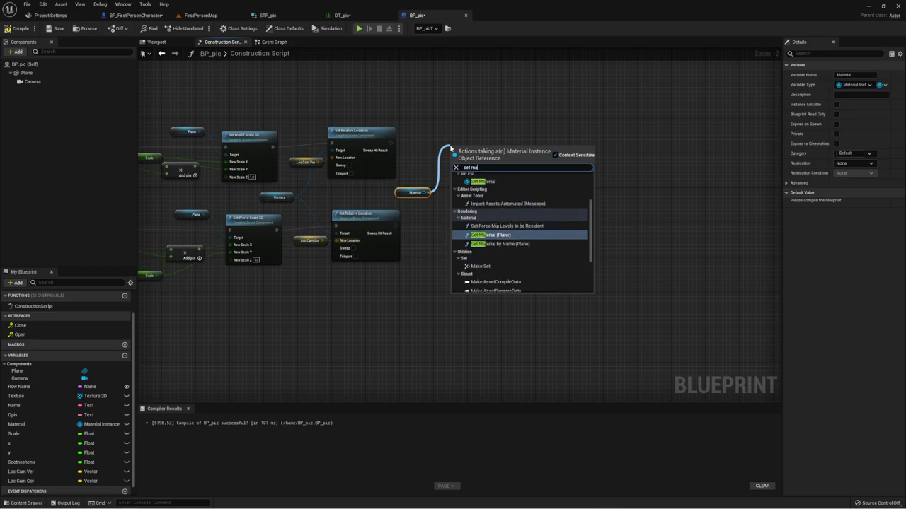
click(488, 235)
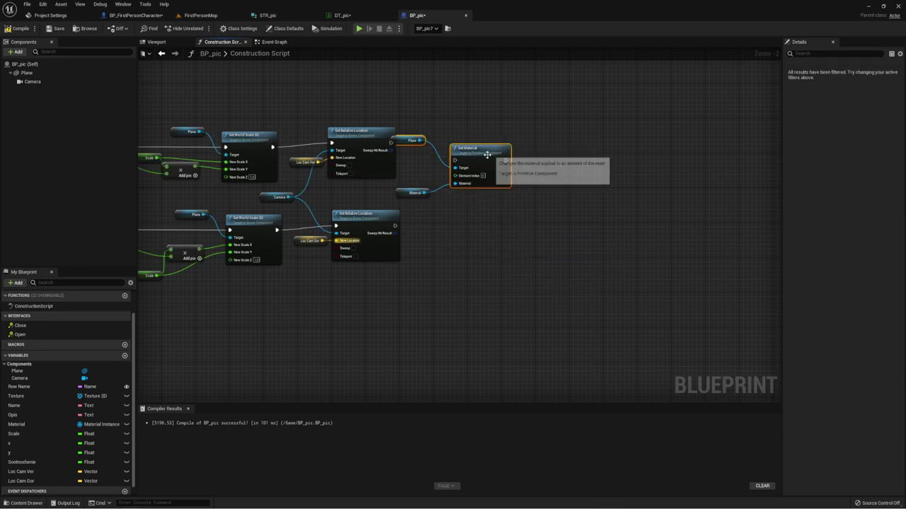
click(411, 159)
scroll(434, 171, up, 1)
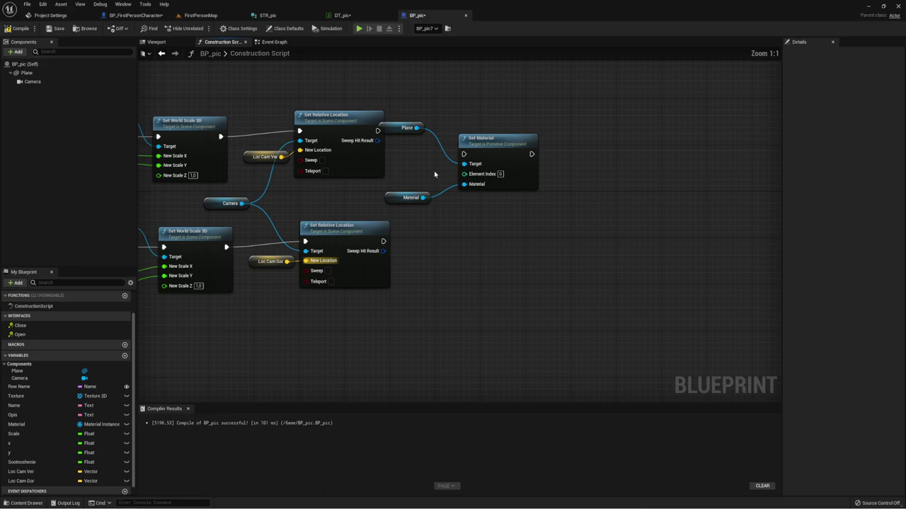
scroll(434, 171, up, 1)
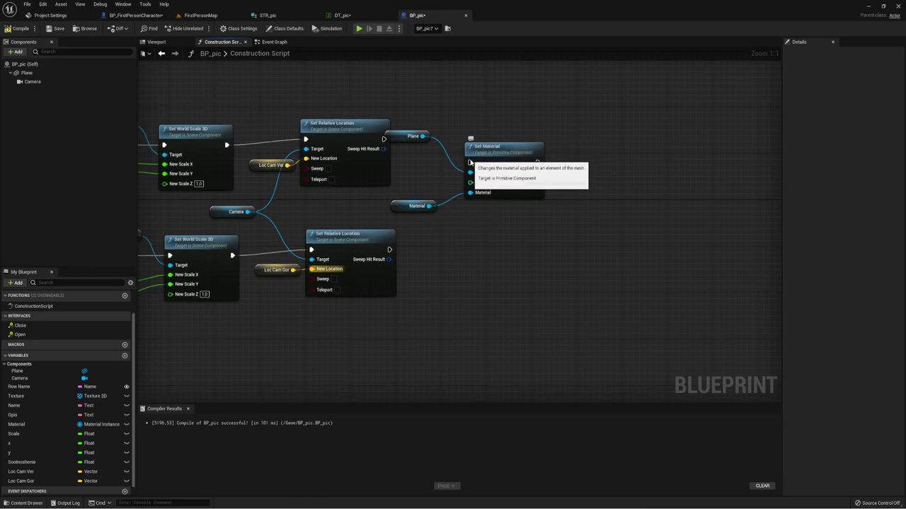
Run Set Material after the lower location node, with Plane and Material getters arranged beside it
mouse_move(469, 162)
mouse_down()
mouse_move(384, 139)
mouse_move(389, 249)
mouse_up()
drag(472, 164, 470, 163)
drag(419, 111, 469, 203)
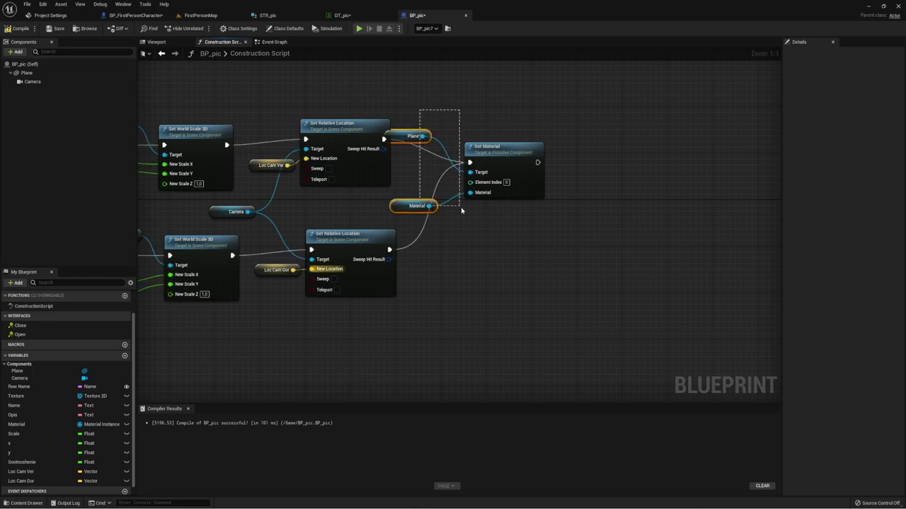
mouse_move(484, 163)
mouse_down()
mouse_move(540, 199)
mouse_move(535, 188)
mouse_up()
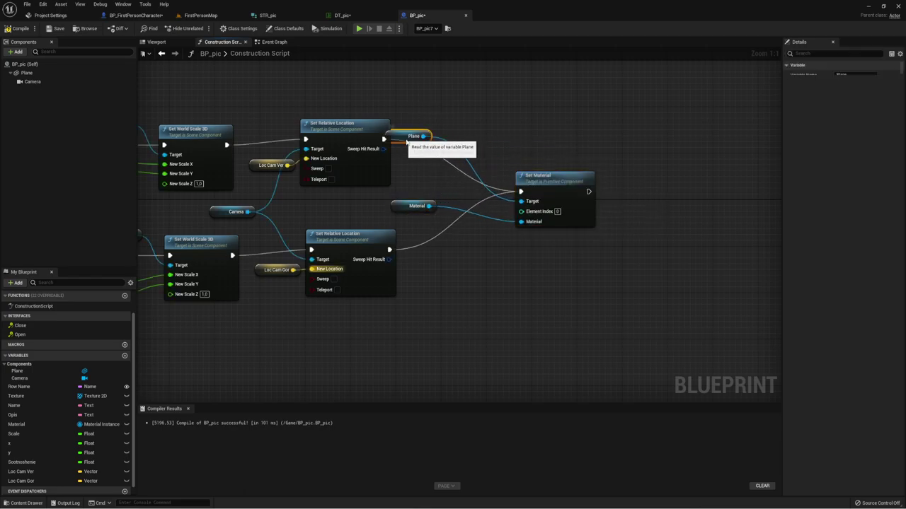
mouse_move(414, 136)
mouse_down()
mouse_move(440, 182)
mouse_move(435, 212)
mouse_up()
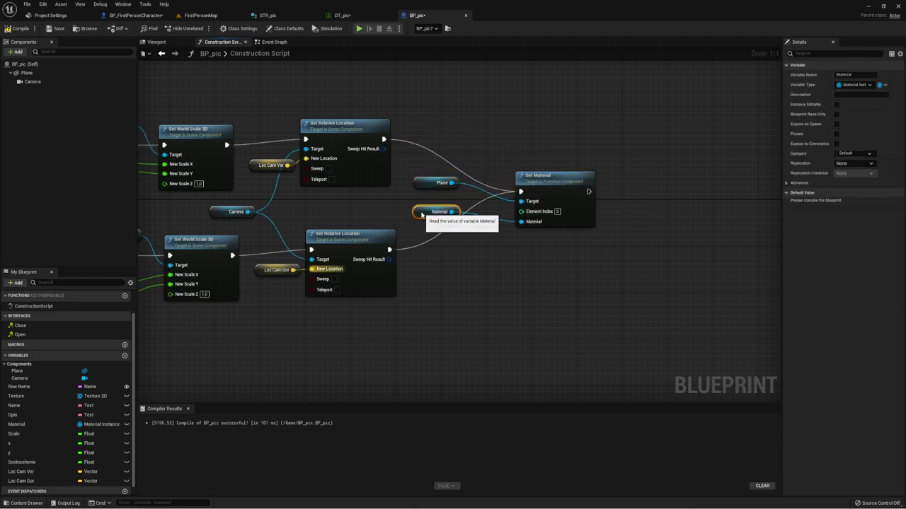
click(453, 250)
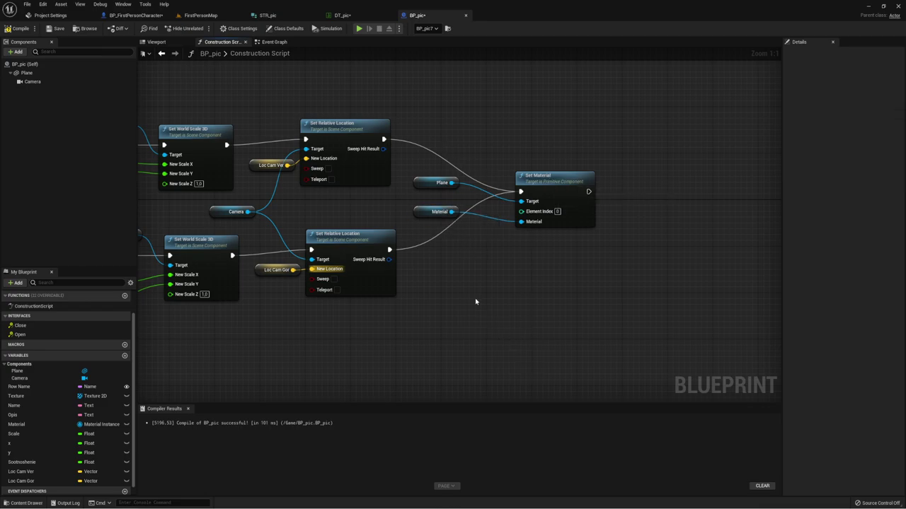
right_drag(475, 298, 474, 300)
click(27, 73)
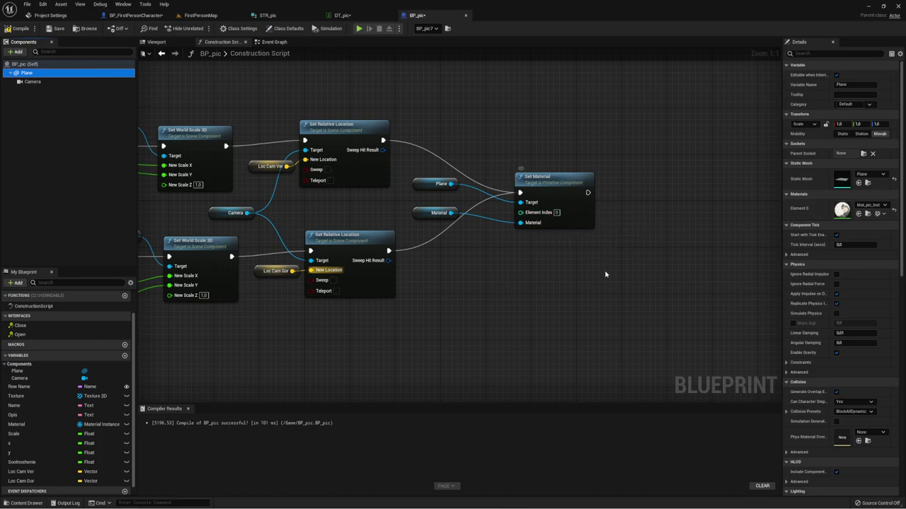
click(586, 265)
Add a Widget component under BP_pic's Plane in the Viewport
click(274, 42)
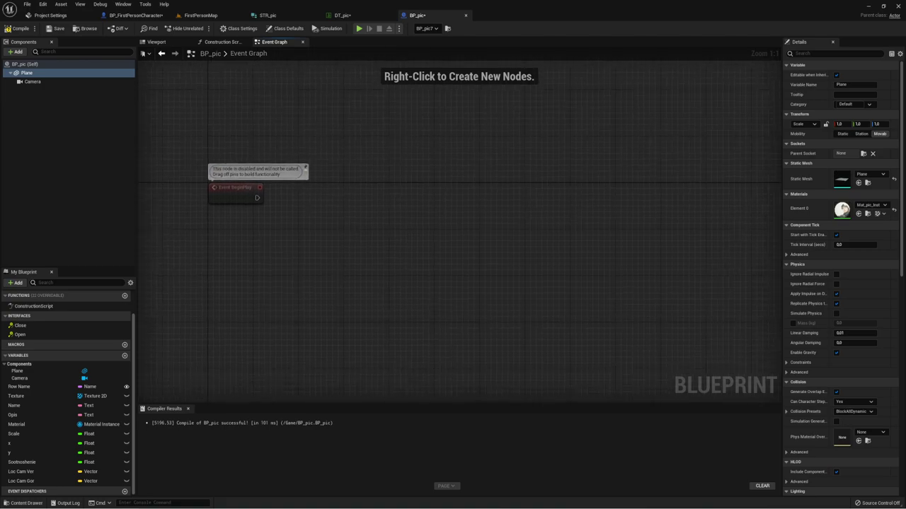
right_drag(303, 209, 294, 186)
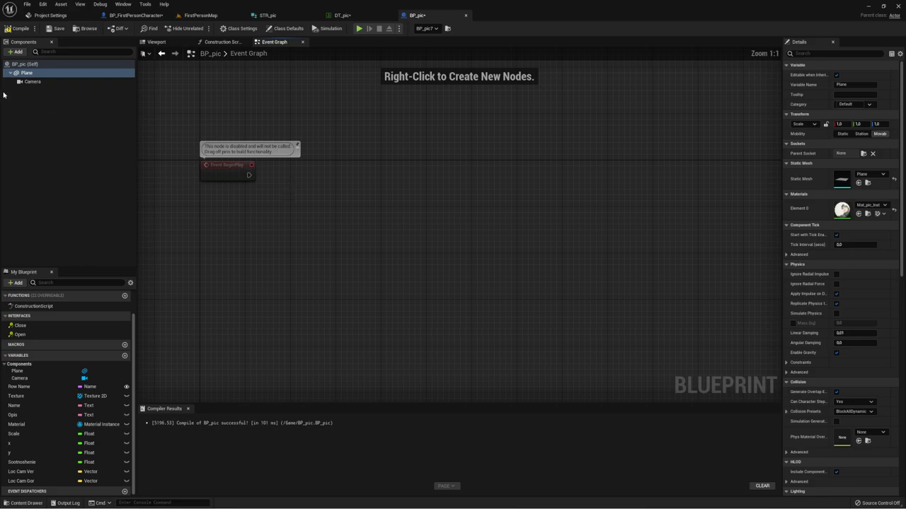
click(39, 96)
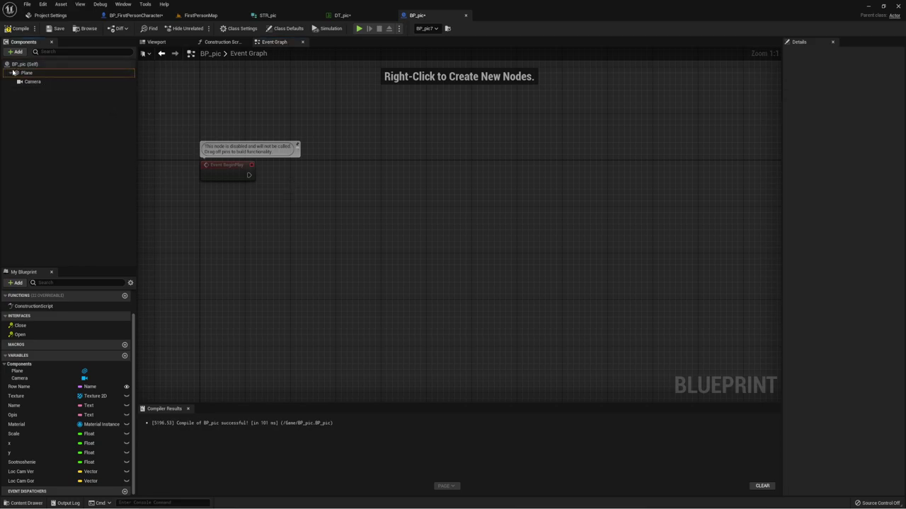
click(156, 42)
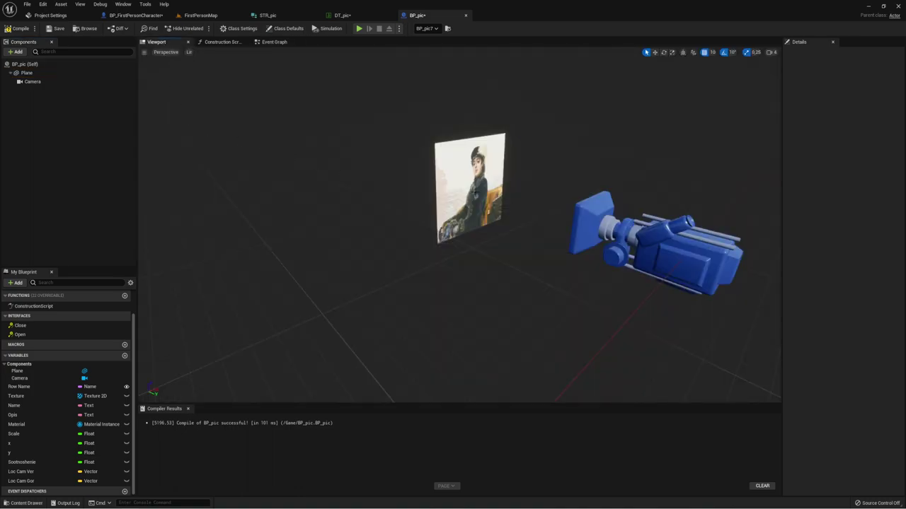
drag(474, 191, 474, 162)
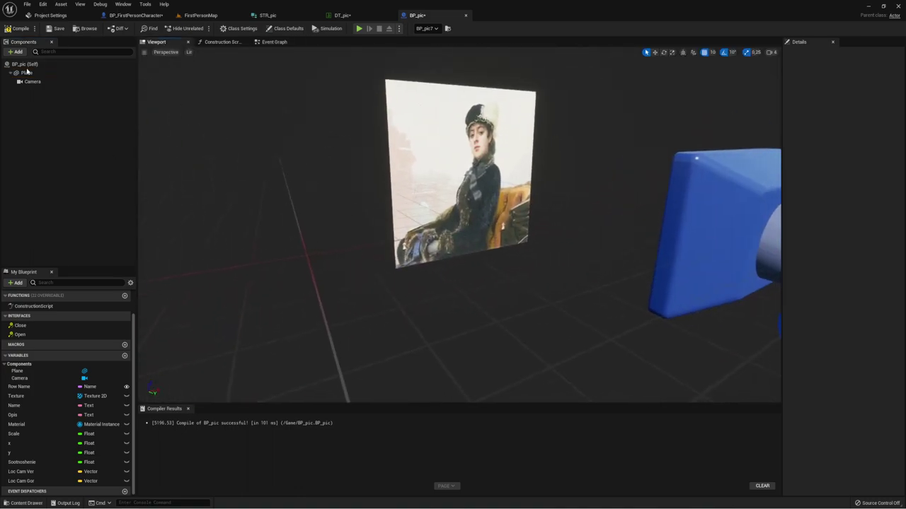
click(16, 52)
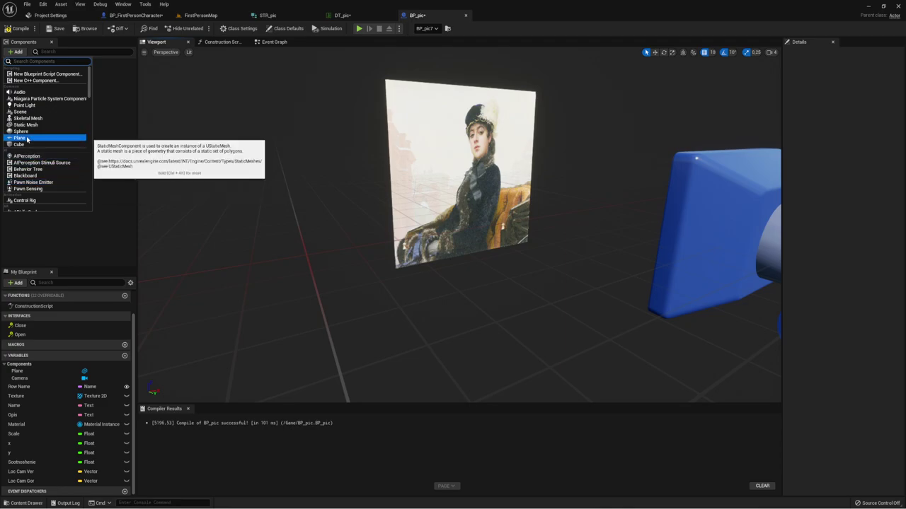
scroll(29, 142, down, 3)
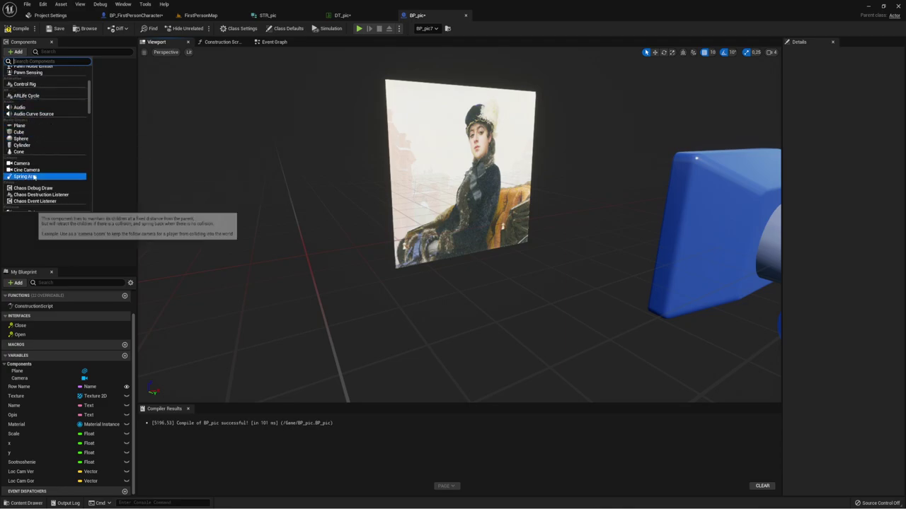
scroll(34, 173, up, 5)
text(w)
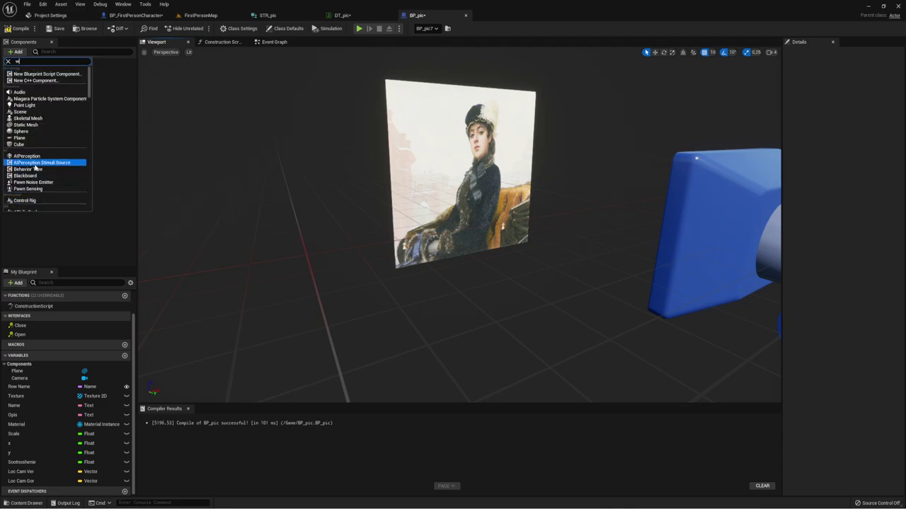
text(id)
click(26, 78)
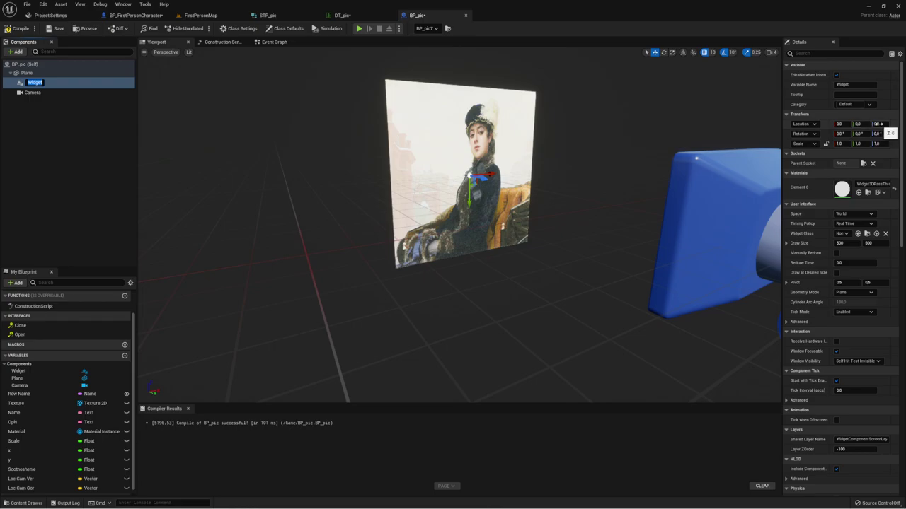
Set the Widget's Location Z to 1.0, then switch to BP_FirstPersonCharacter
click(883, 124)
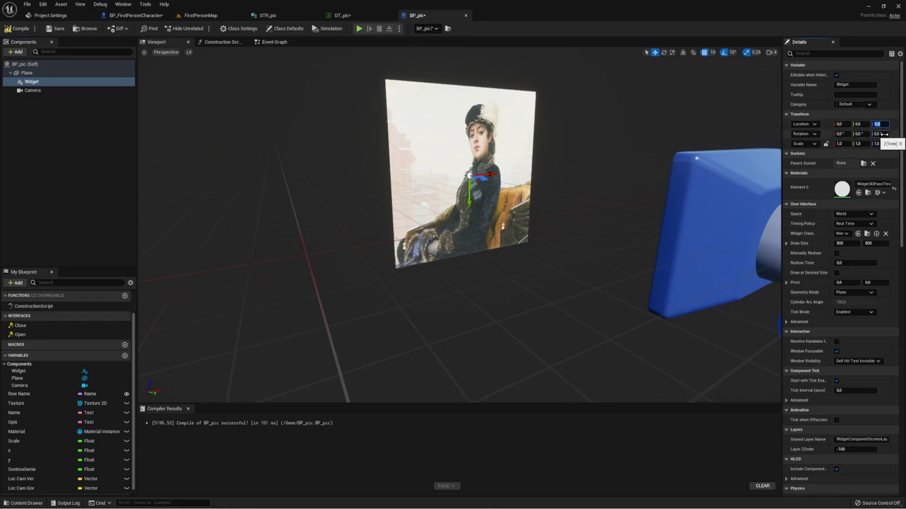
text(-1)
key(Return)
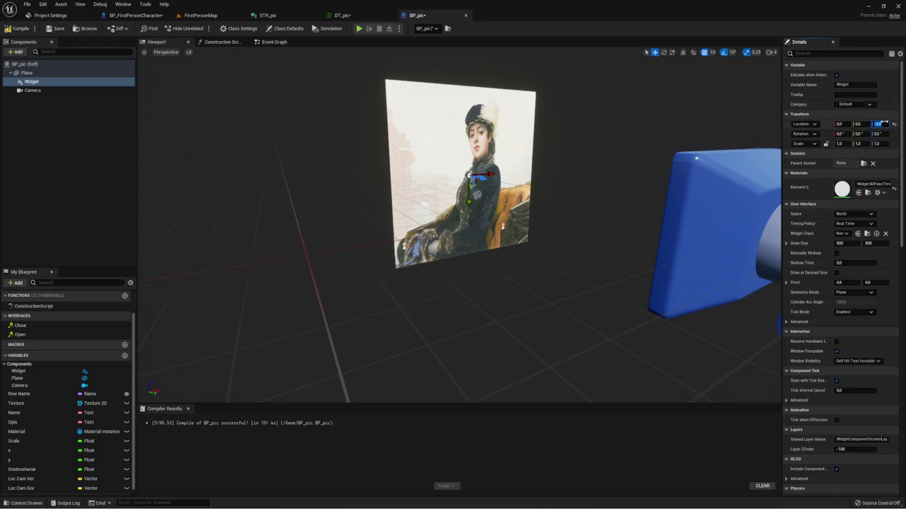
drag(877, 124, 884, 124)
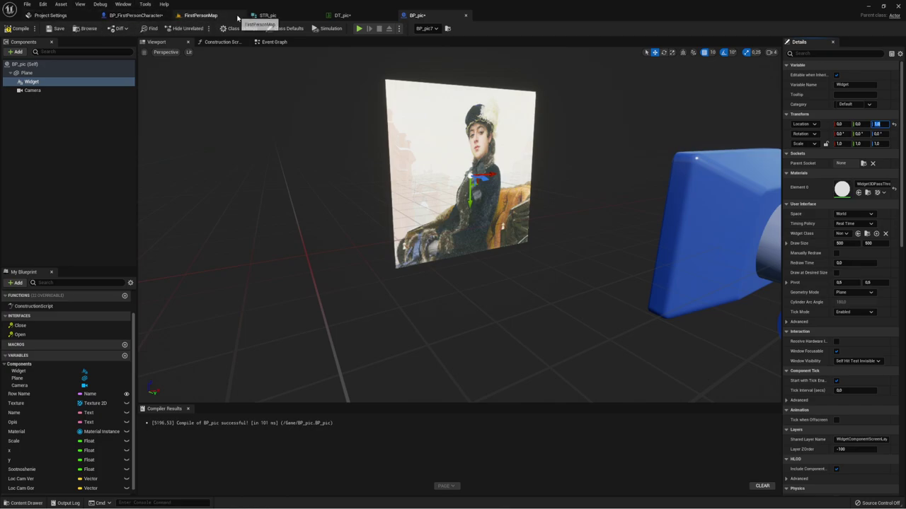
click(141, 15)
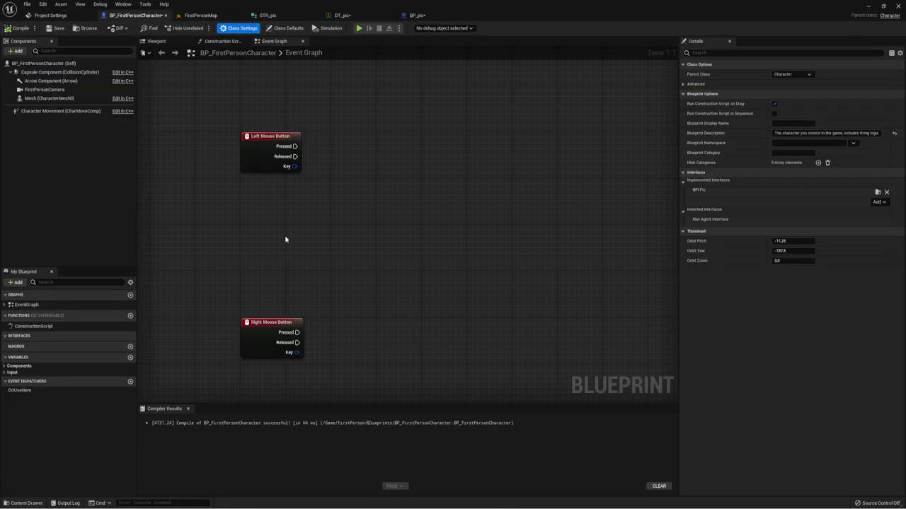
From FirstPersonMap's Content Browser, create a Widget Blueprint with a User Widget root, named WG_pic
click(200, 15)
right_click(597, 387)
mouse_move(600, 356)
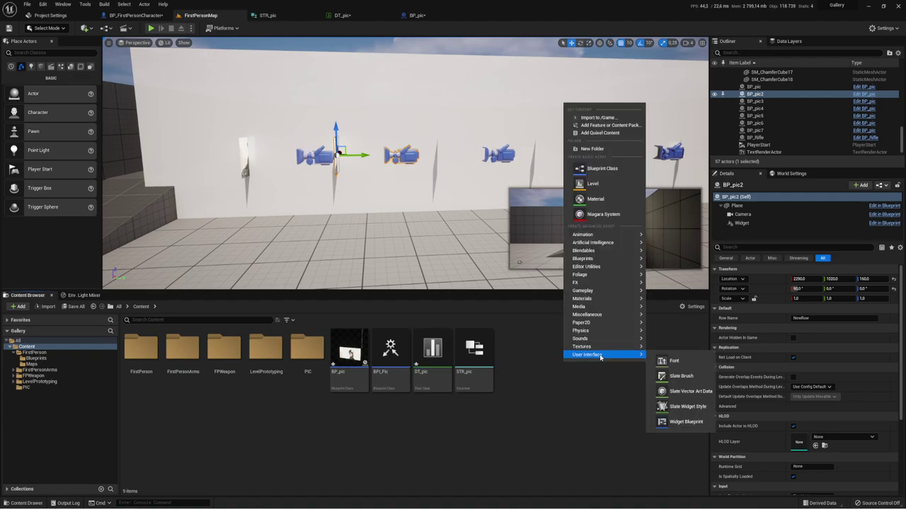
click(676, 423)
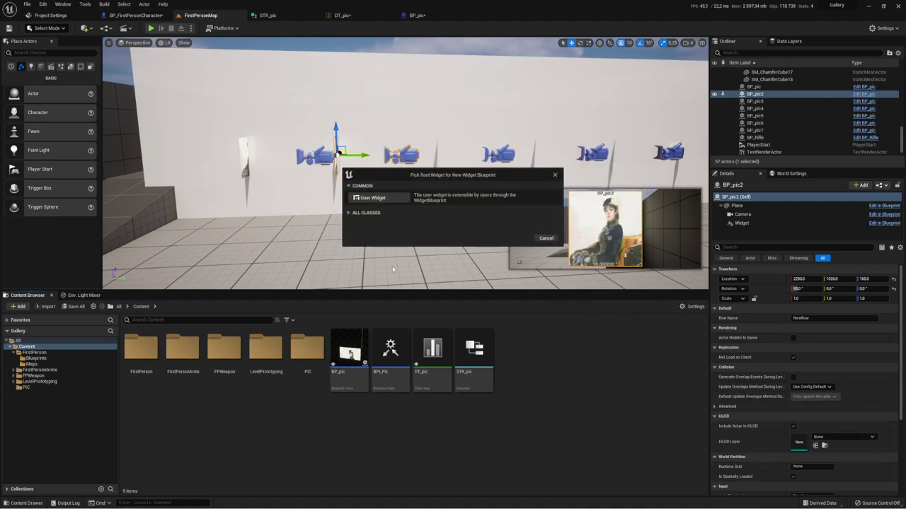
click(373, 198)
text(WG_pic)
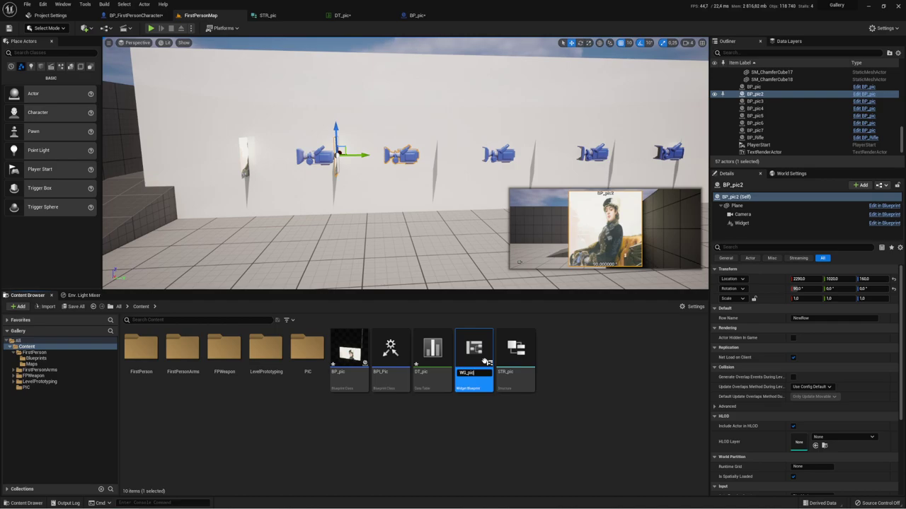
key(Return)
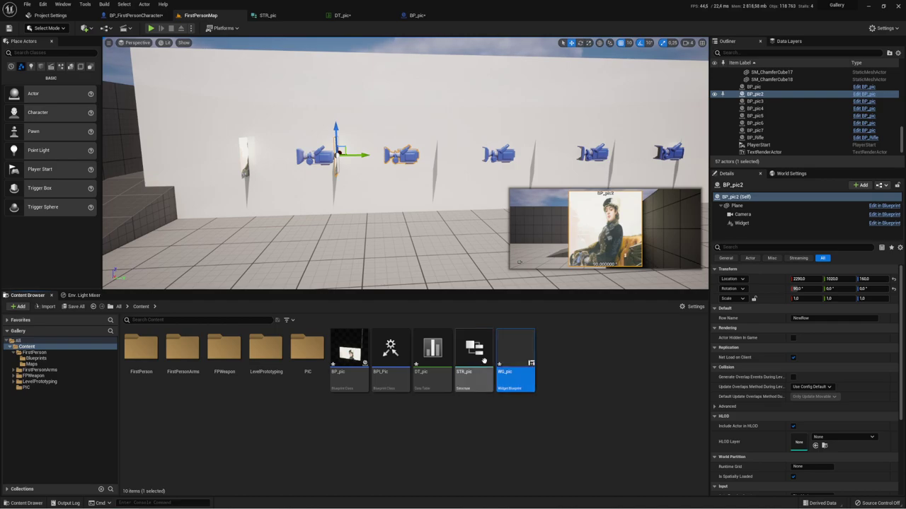
Open WG_pic in the Designer and switch its preview size from Fill Screen to Custom, 100 × 100
double_click(522, 356)
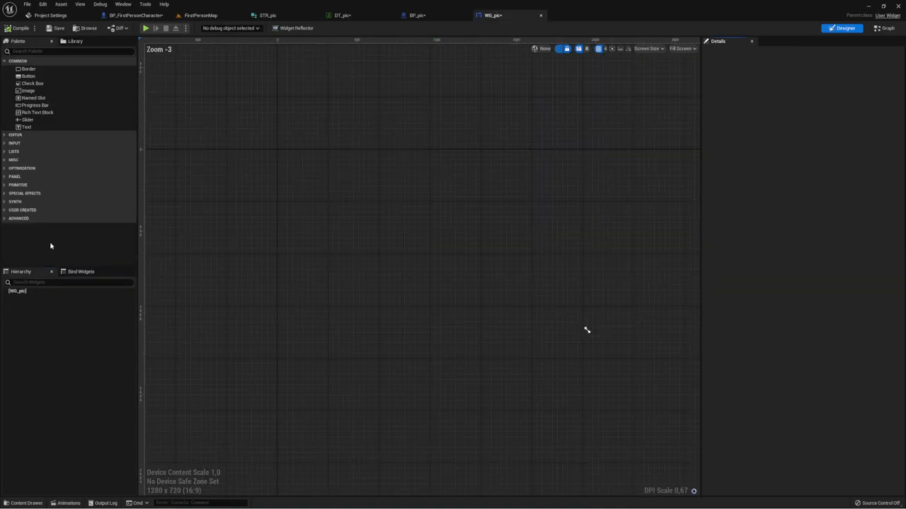
click(683, 49)
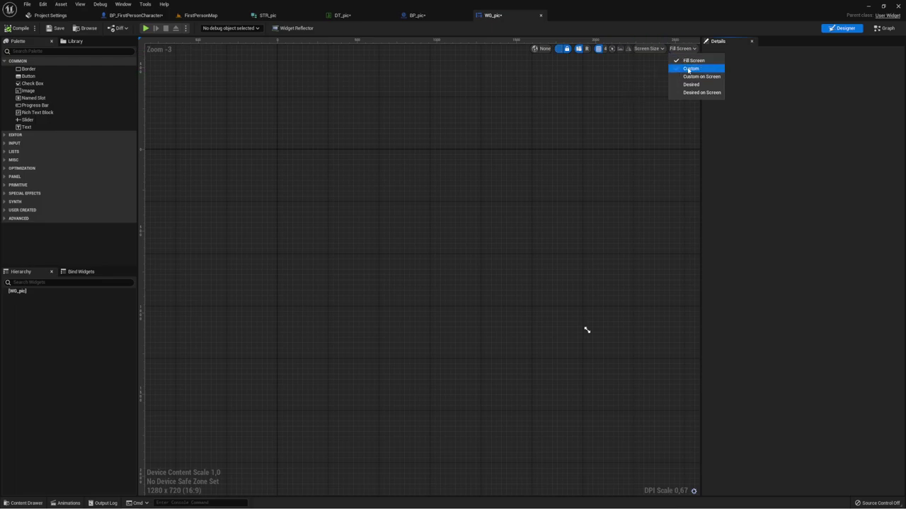
click(688, 69)
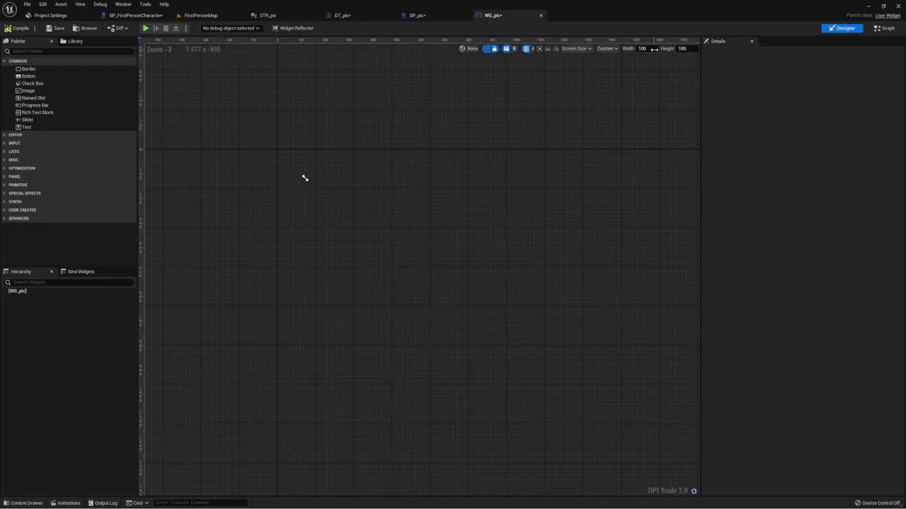
click(645, 48)
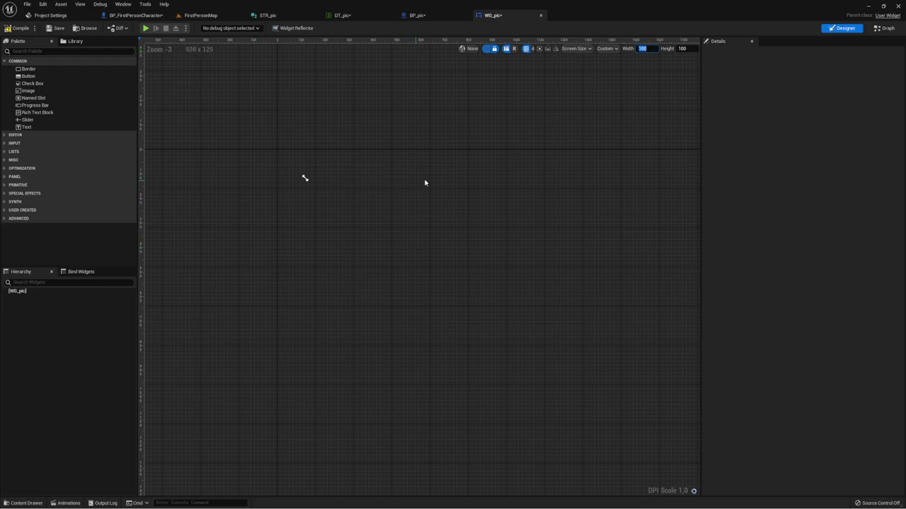
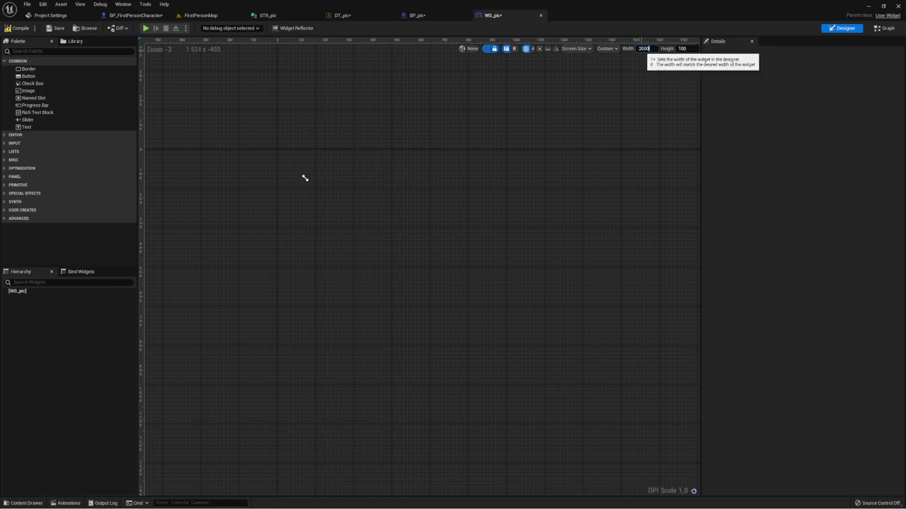
Set the Designer's custom screen size to 8000 wide by 2000 high
key(Return)
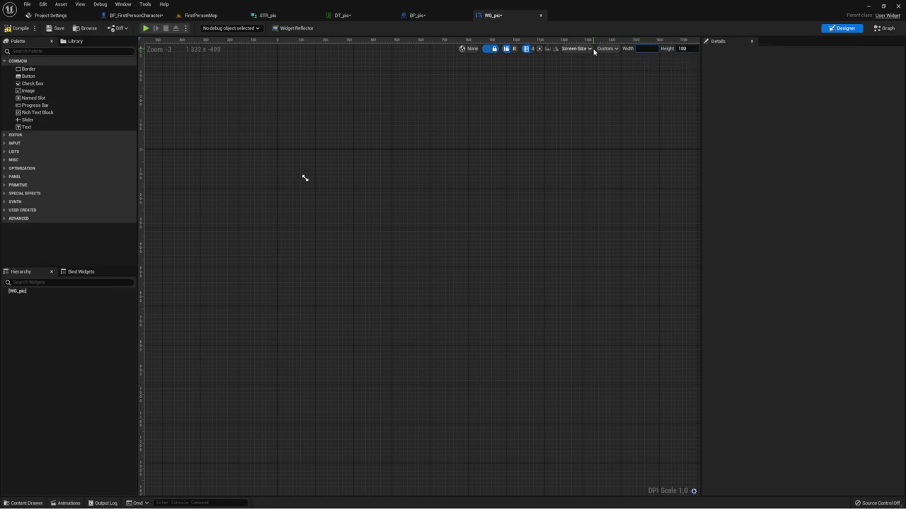
text(100)
key(Return)
drag(645, 48, 679, 49)
click(6, 143)
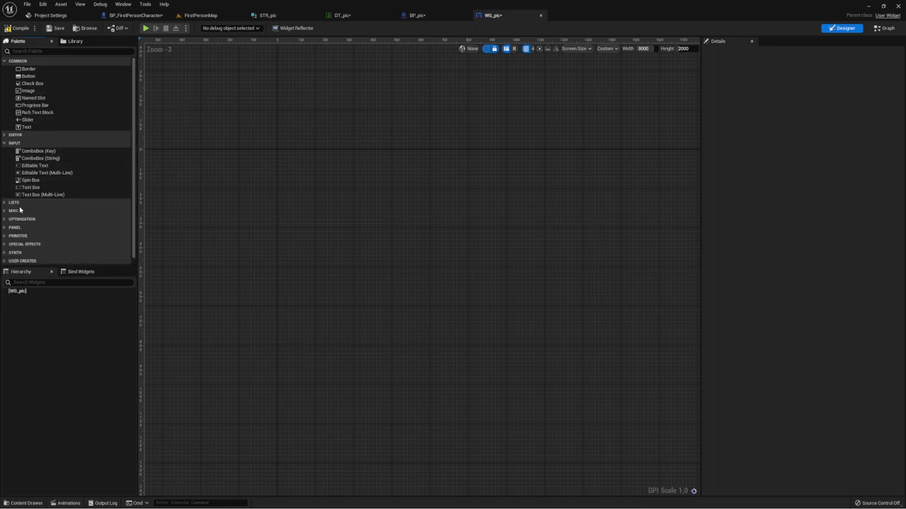
Add a Canvas Panel as the root of WG_pic and frame it in the design view
click(6, 228)
drag(31, 236, 18, 293)
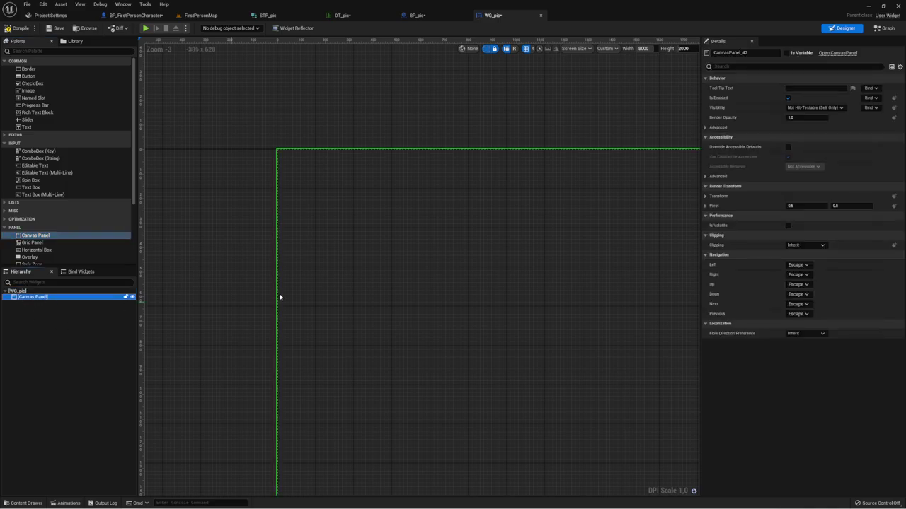
scroll(436, 254, down, 6)
scroll(436, 254, down, 1)
right_drag(370, 245, 292, 195)
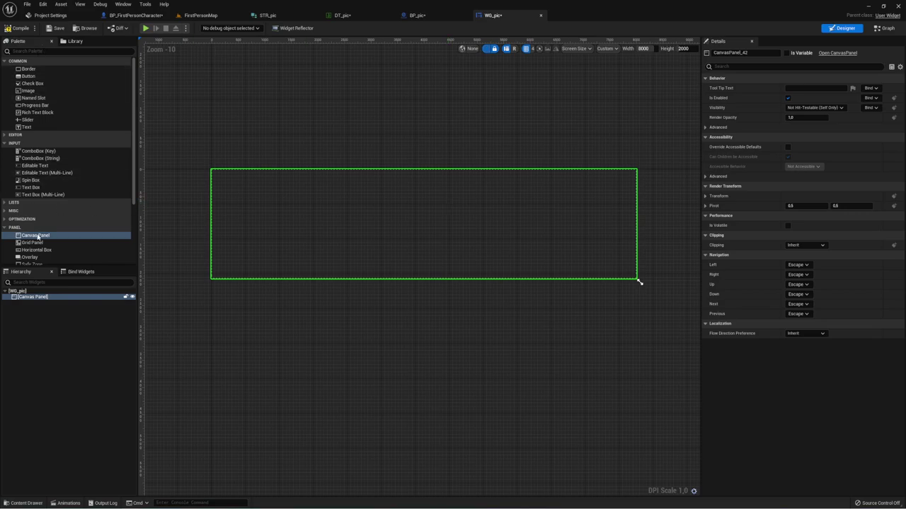
scroll(39, 255, down, 2)
Place an Overlay on the canvas panel with the full-stretch anchor preset
click(29, 211)
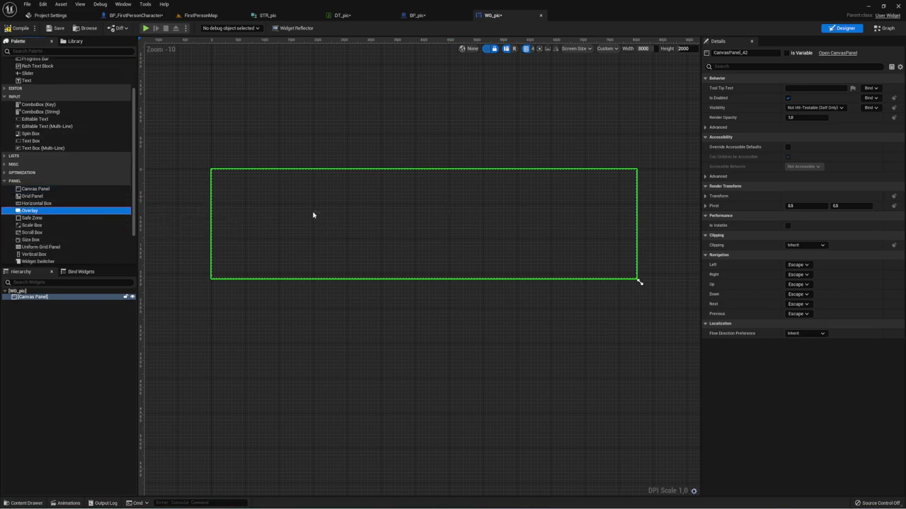
drag(314, 215, 316, 213)
click(805, 87)
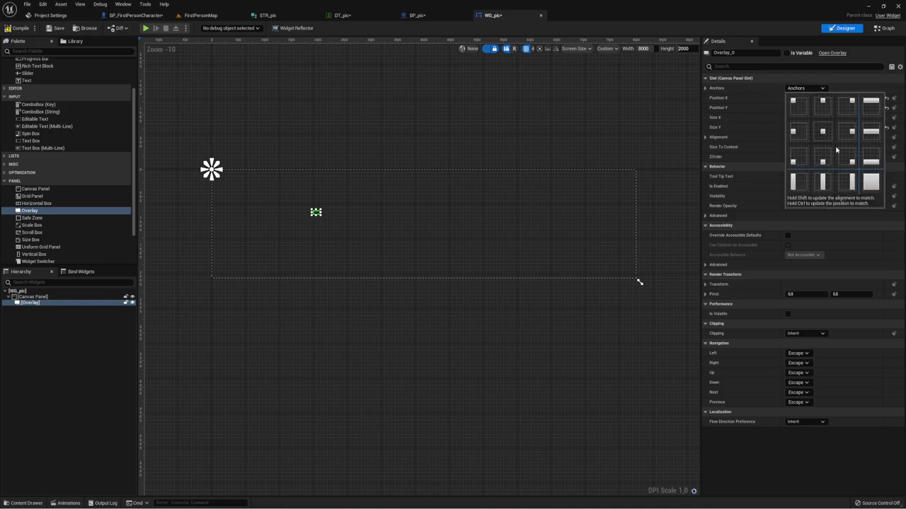
click(869, 184)
Set all of the Overlay's offsets to 0 and nest a Border inside it
click(796, 98)
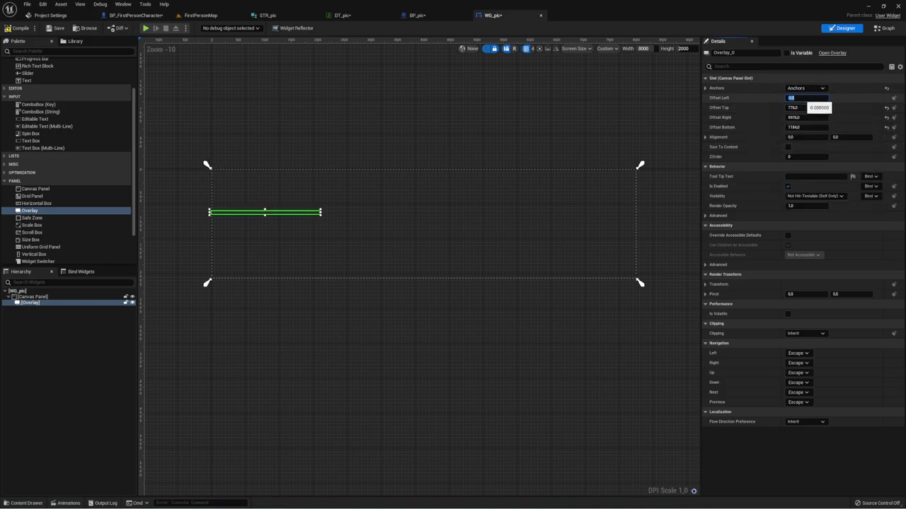
key(Tab)
text(0)
key(Return)
key(Tab)
text(0)
key(Return)
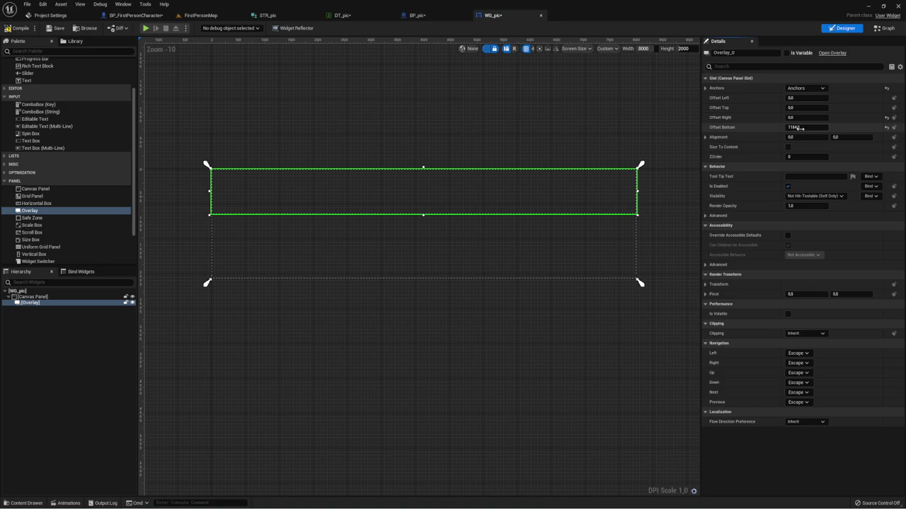
click(800, 127)
text(0)
key(Return)
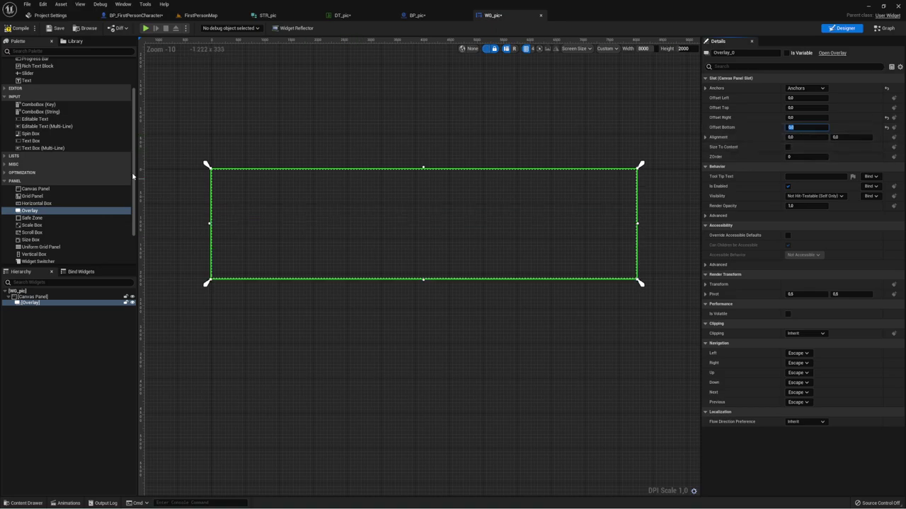
scroll(28, 79, up, 3)
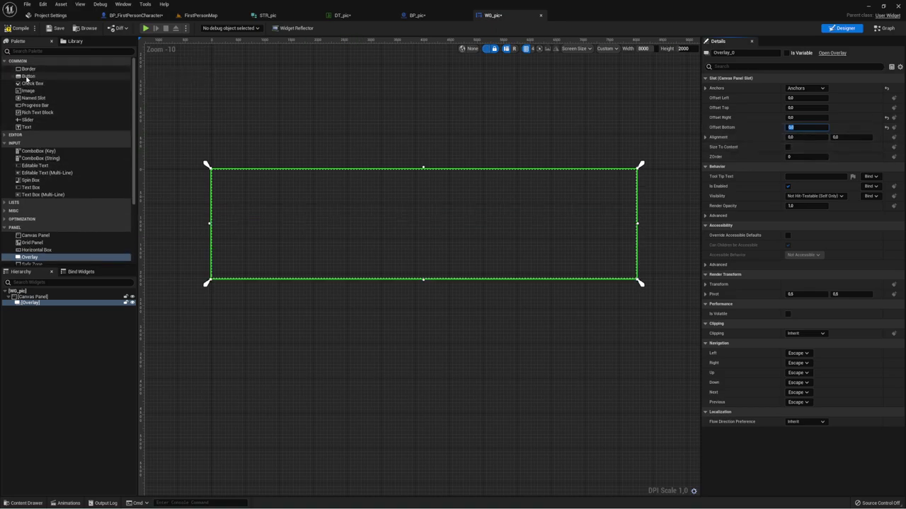
drag(28, 69, 34, 308)
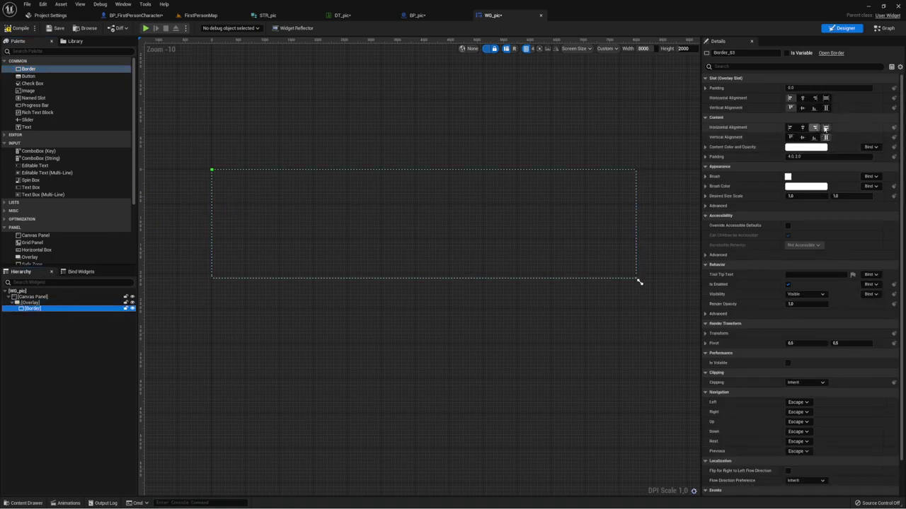
Set the Border to fill horizontally and vertically with a black brush color
click(825, 108)
click(825, 97)
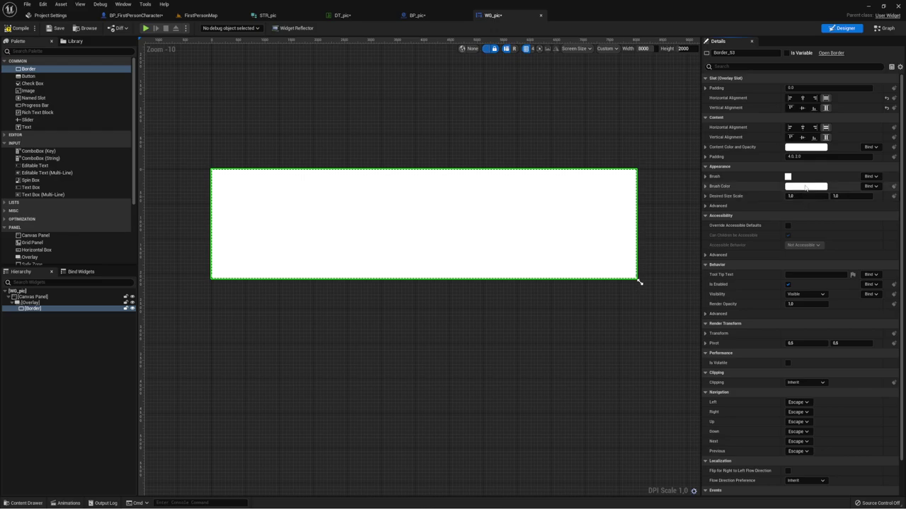
click(805, 187)
drag(750, 263, 752, 289)
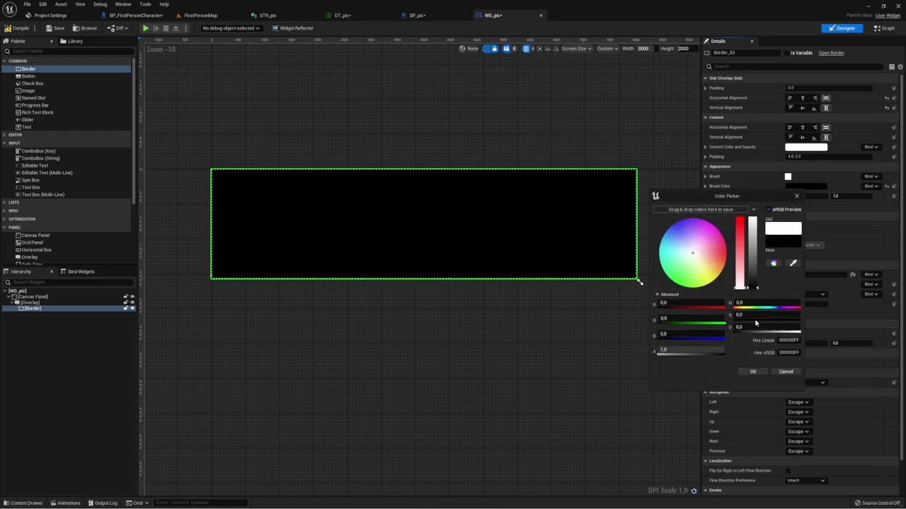
click(753, 371)
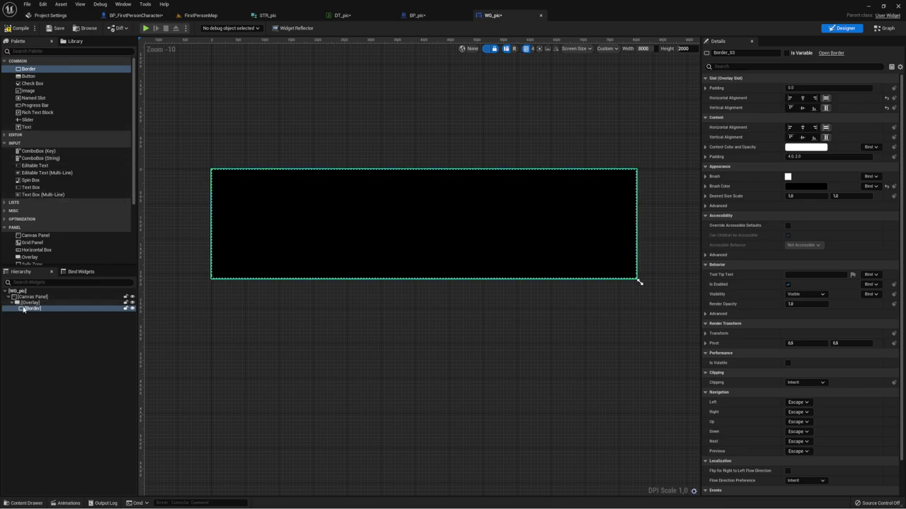
Move the Border directly under the Canvas Panel, ahead of the Overlay
drag(31, 309, 31, 312)
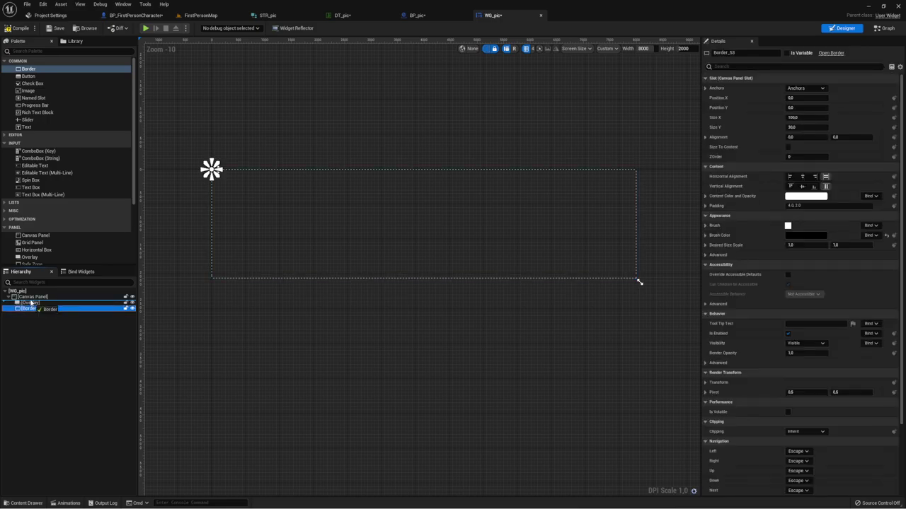
drag(29, 310, 29, 301)
click(32, 298)
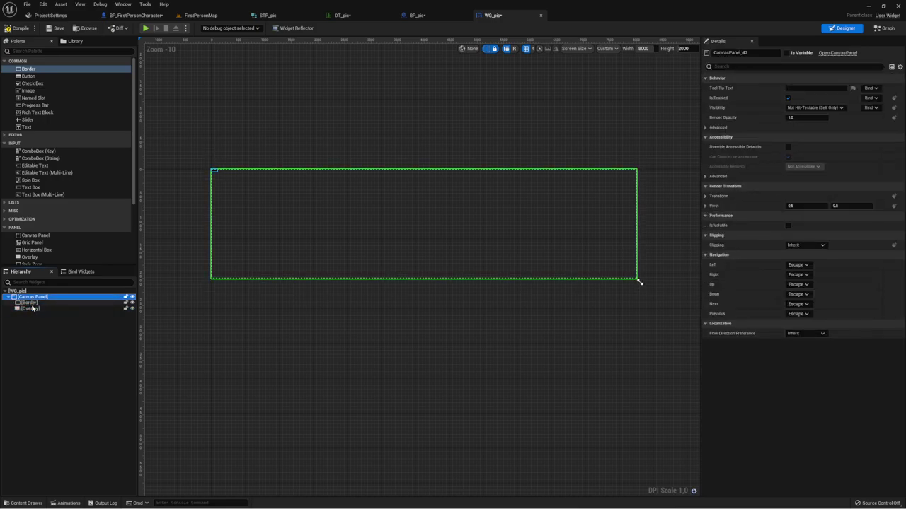
click(31, 304)
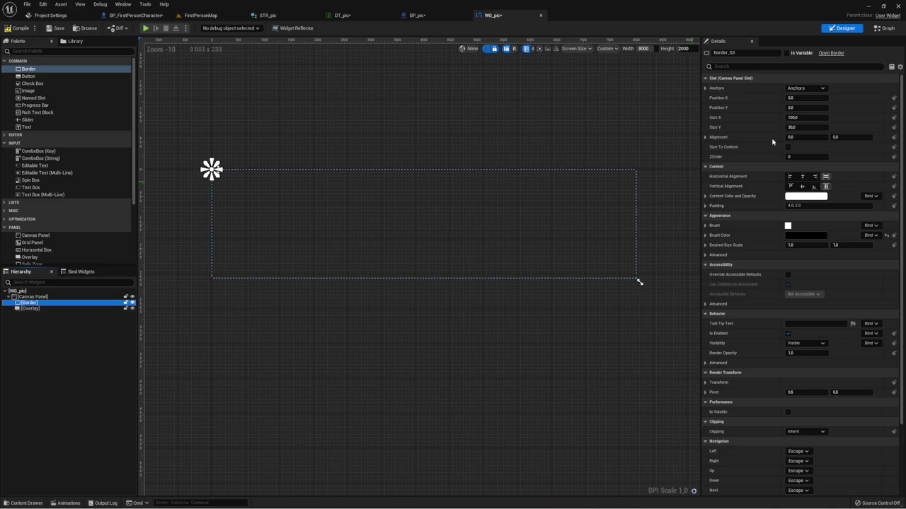
Give the Border full-stretch anchors with zero offsets
click(814, 88)
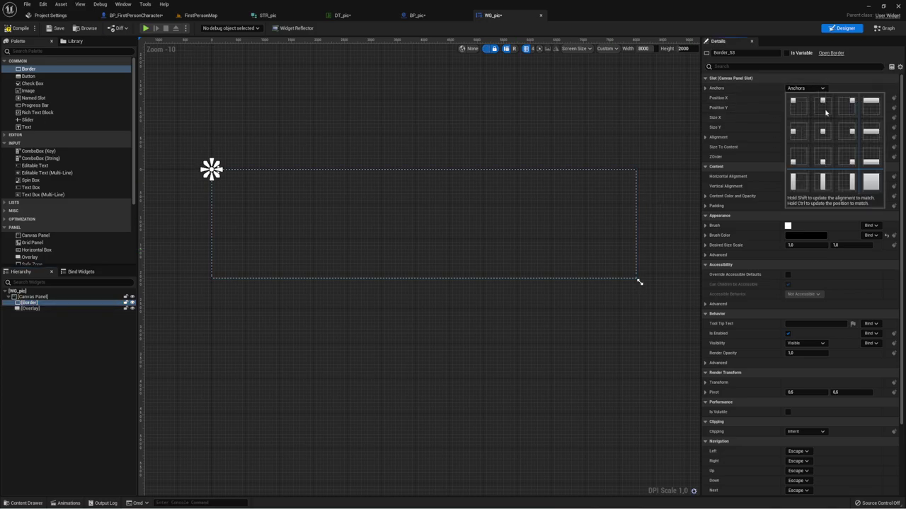
click(870, 183)
click(815, 117)
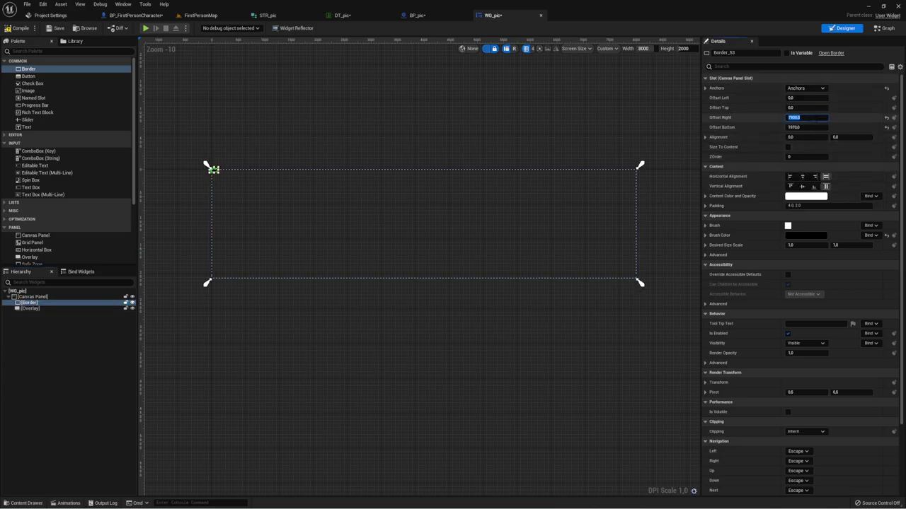
text(0)
key(Return)
key(Return)
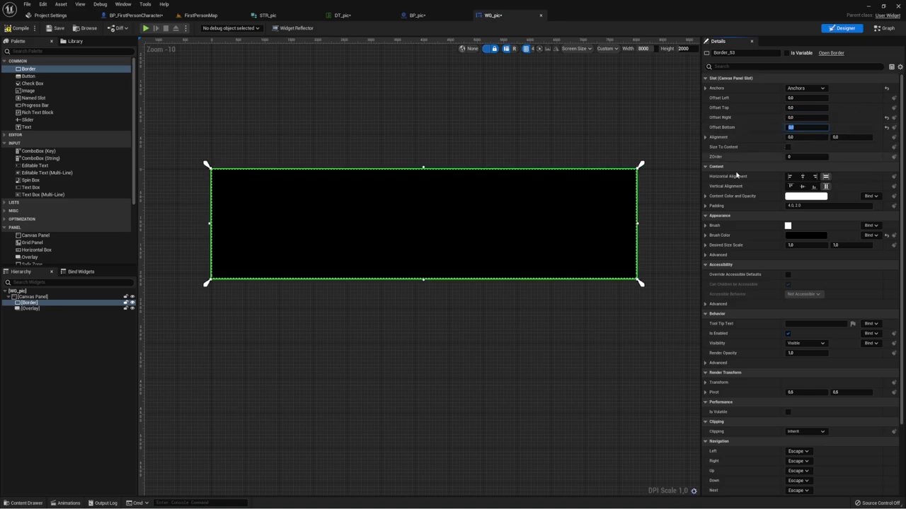
click(31, 309)
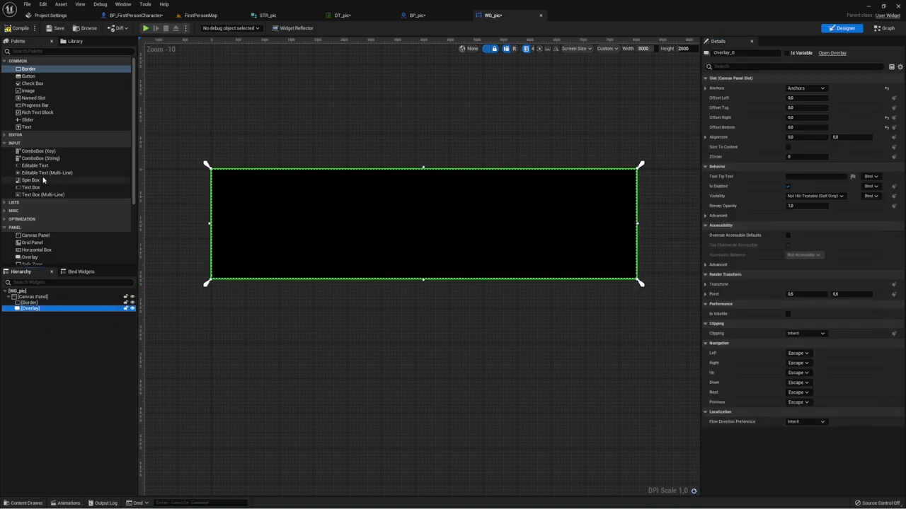
scroll(34, 229, down, 3)
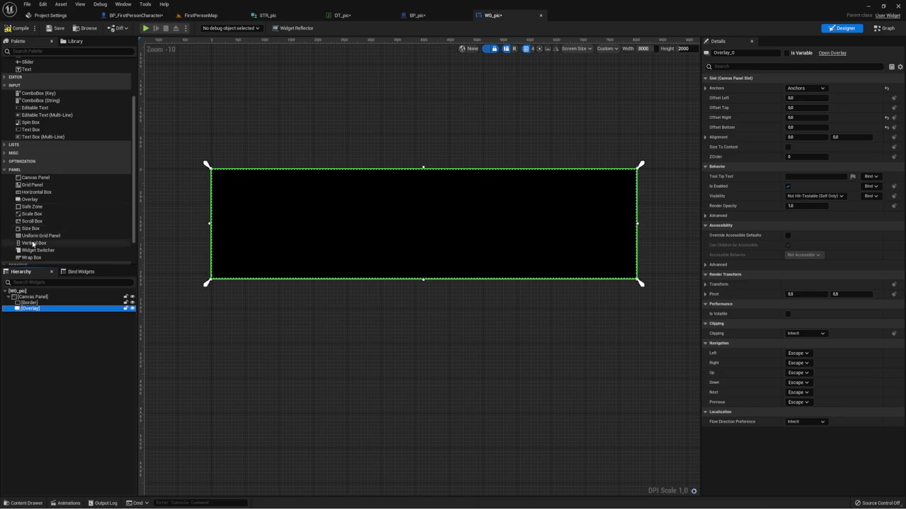
Add a Vertical Box with text blocks inside the Overlay, filling both directions
drag(28, 244, 37, 314)
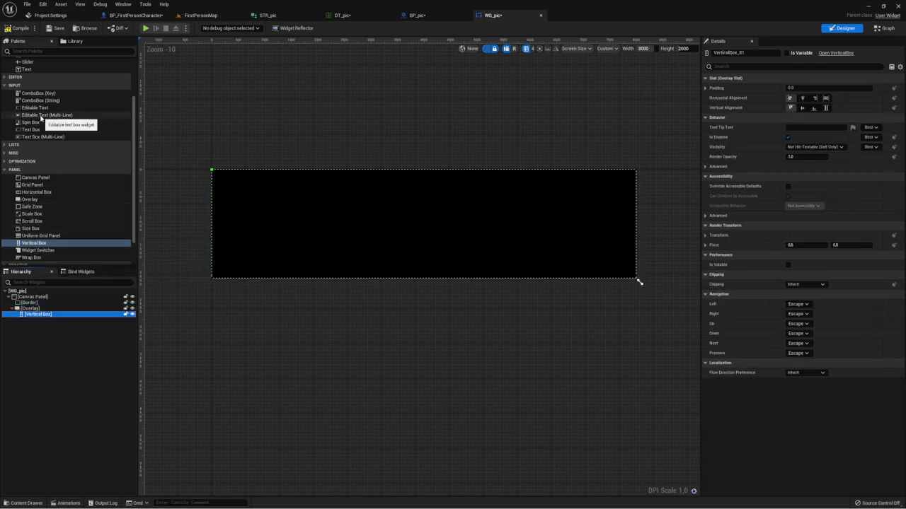
scroll(40, 117, up, 2)
scroll(40, 116, up, 1)
drag(26, 126, 60, 326)
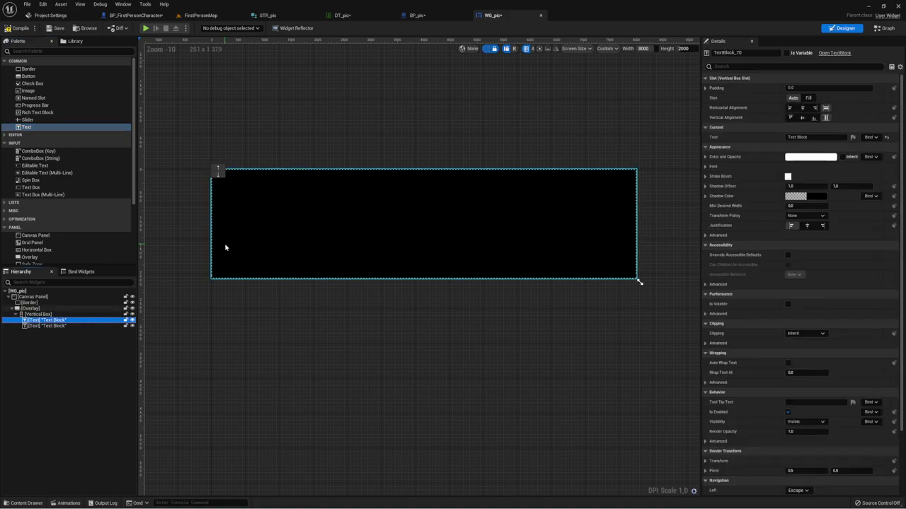
click(38, 315)
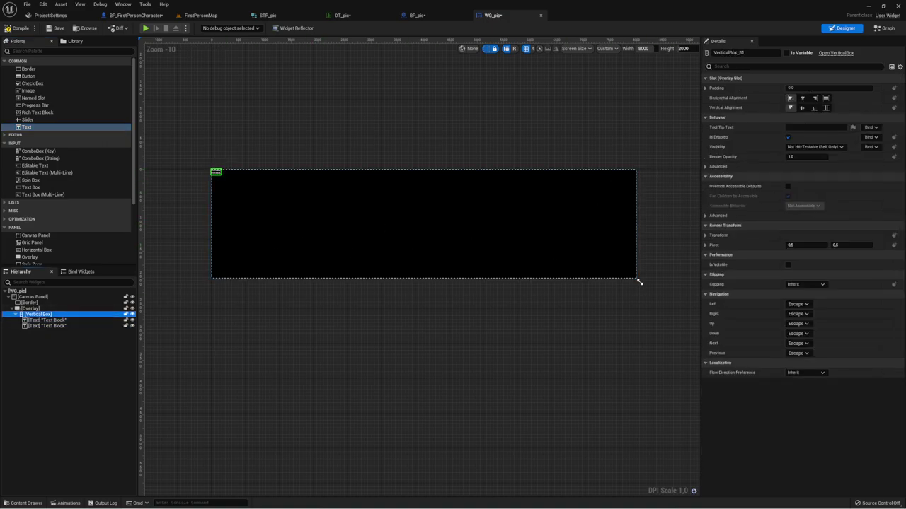
click(825, 97)
click(825, 107)
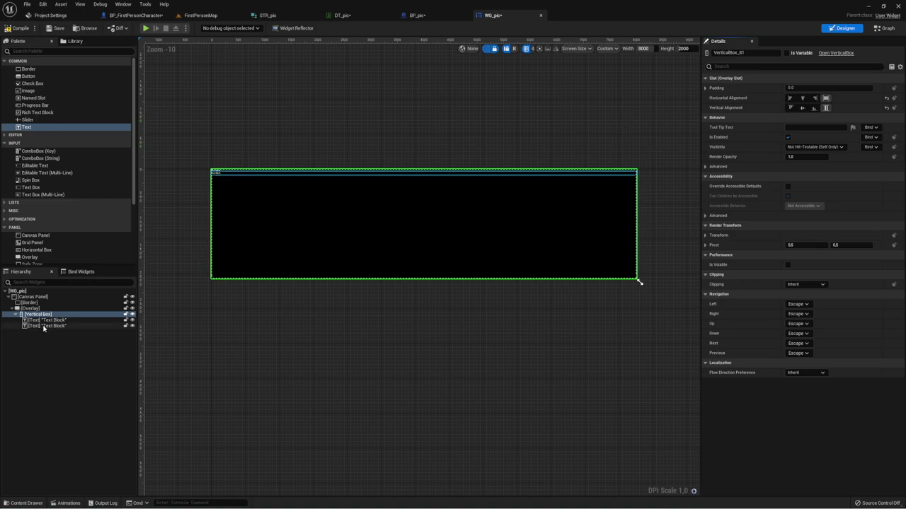
Enlarge the first text block's font and center it horizontally
click(44, 320)
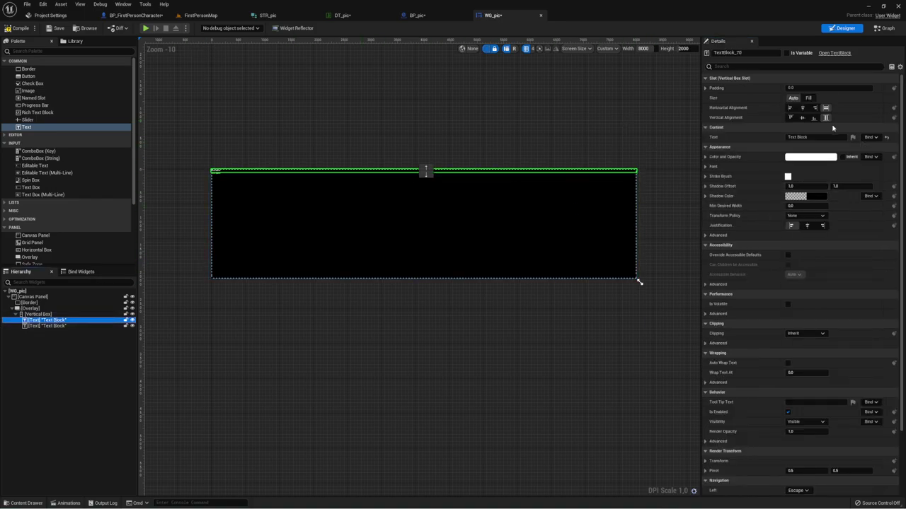
click(779, 166)
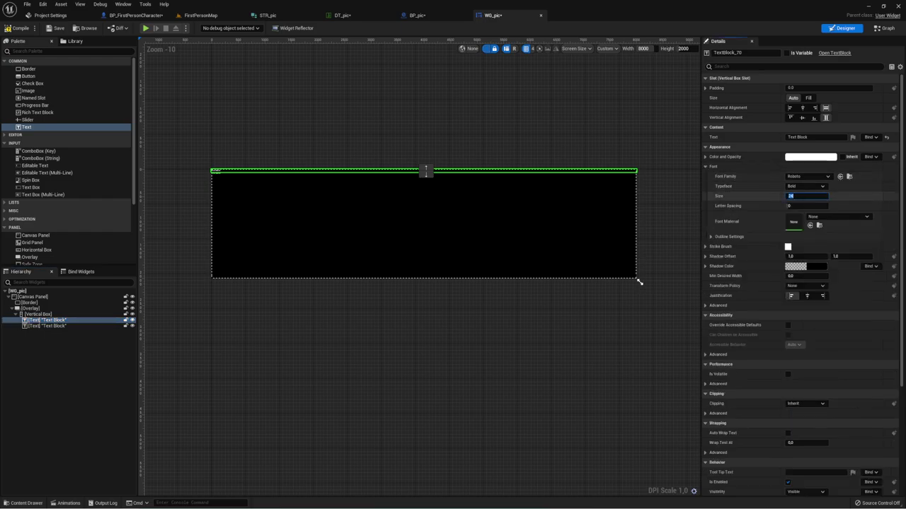
key(Return)
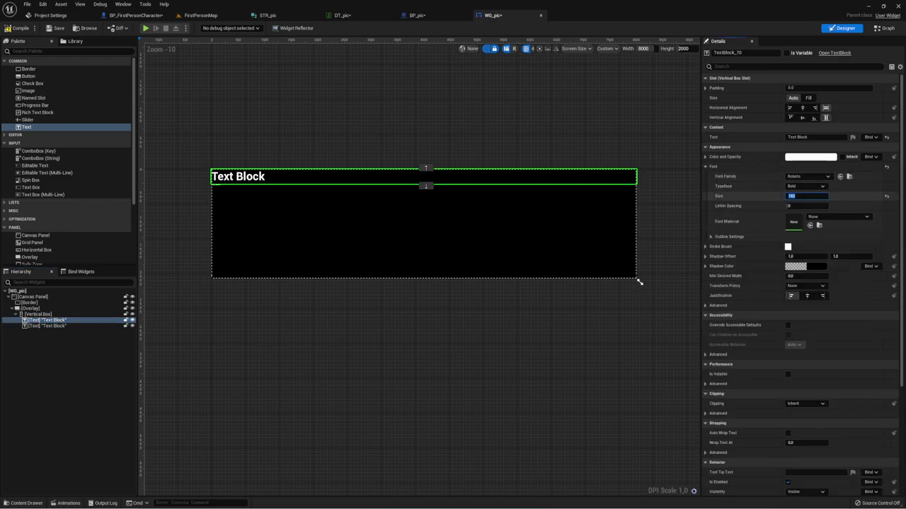
click(802, 107)
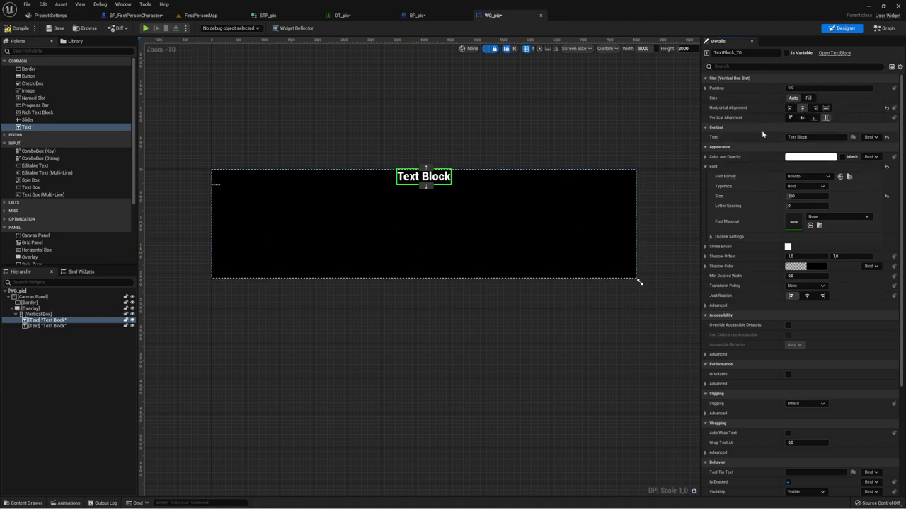
Center the lower text block horizontally and set its font size
click(53, 326)
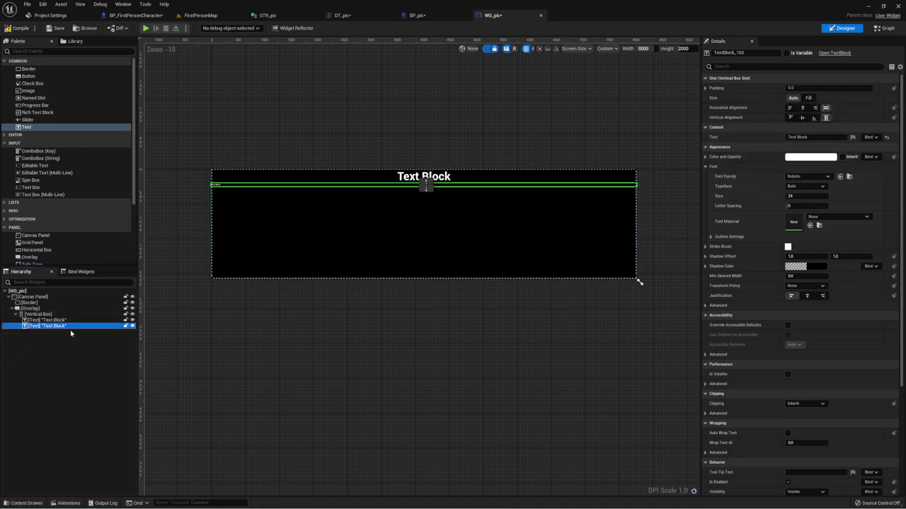
click(802, 108)
text(1)
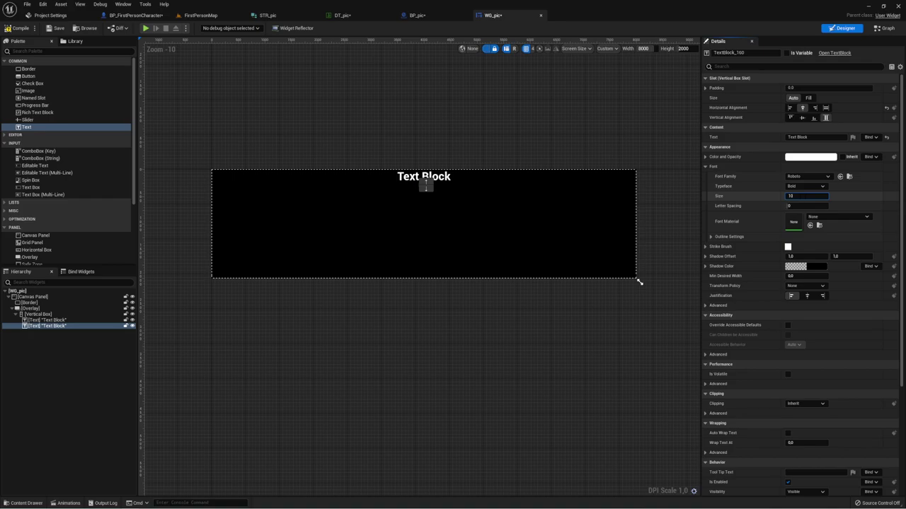
text(0)
key(Return)
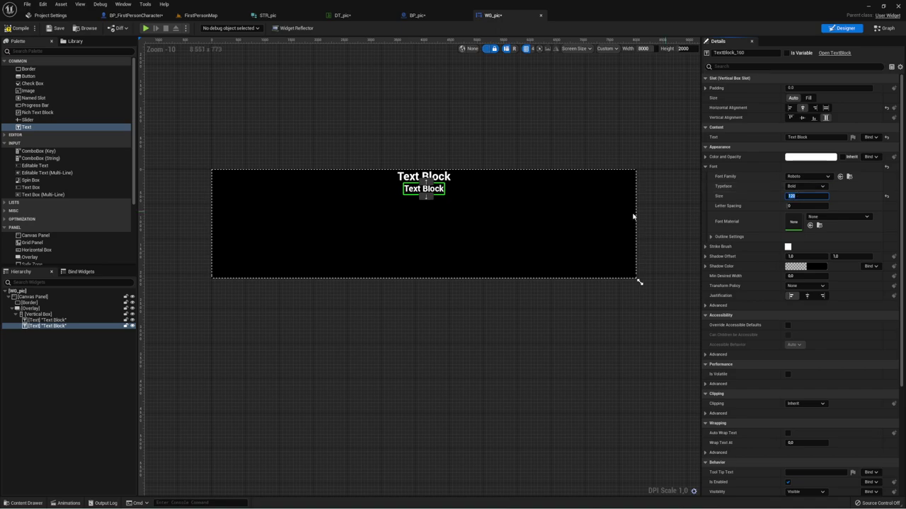
Increase the upper text block's font size further
click(440, 178)
click(806, 196)
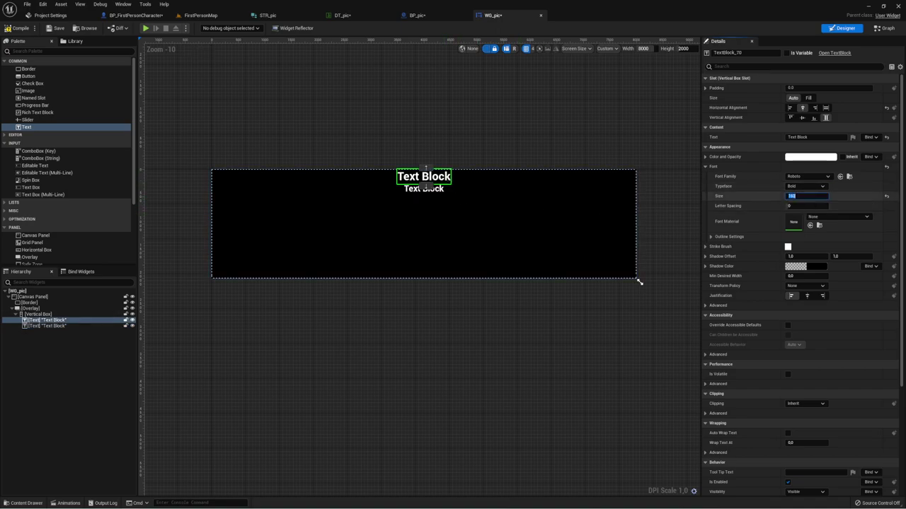
key(Return)
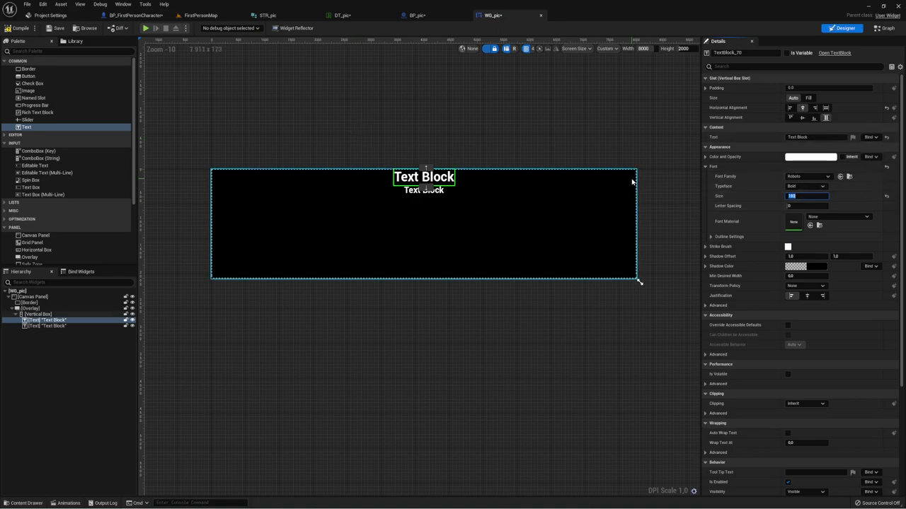
Mark both text blocks as variables and give the lower one top padding of 100
click(786, 53)
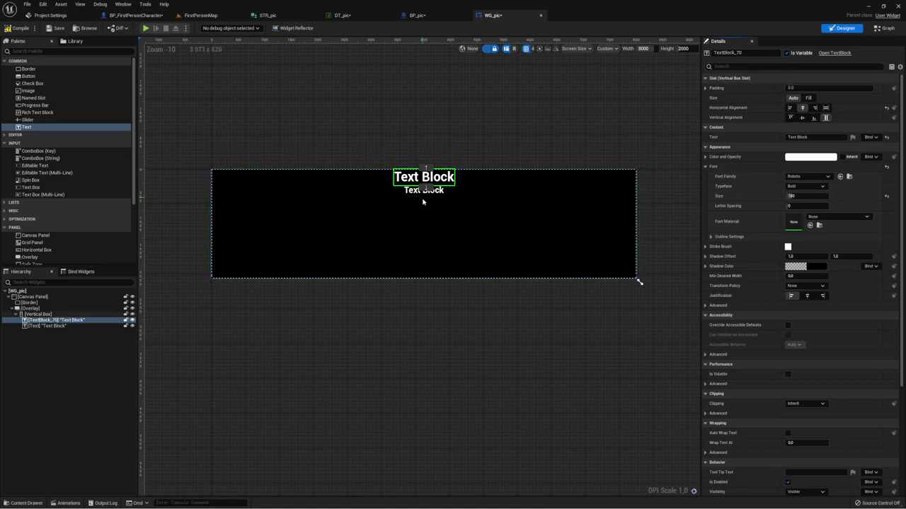
click(423, 191)
click(786, 53)
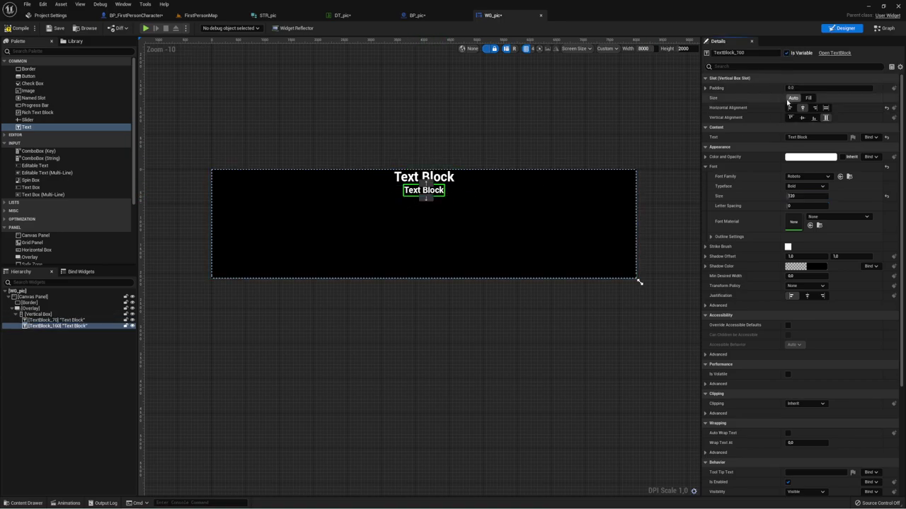
click(705, 88)
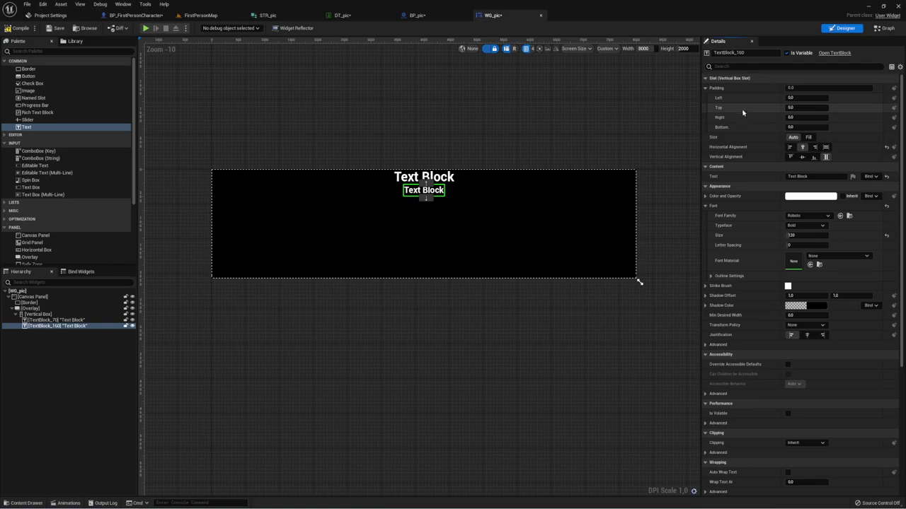
click(807, 106)
text(0)
key(Return)
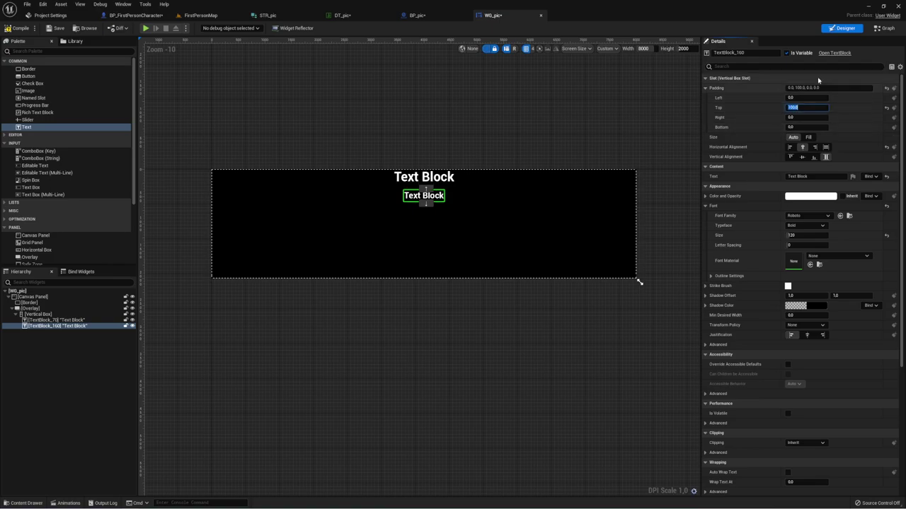
Rename the lower text block TextOpis and the upper one TextName
drag(744, 52, 733, 53)
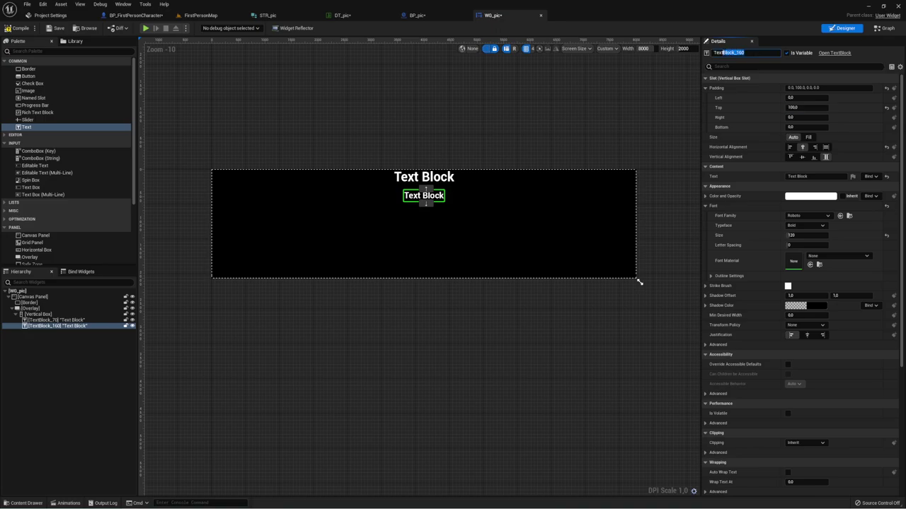
text(Opis)
key(Return)
key(Up)
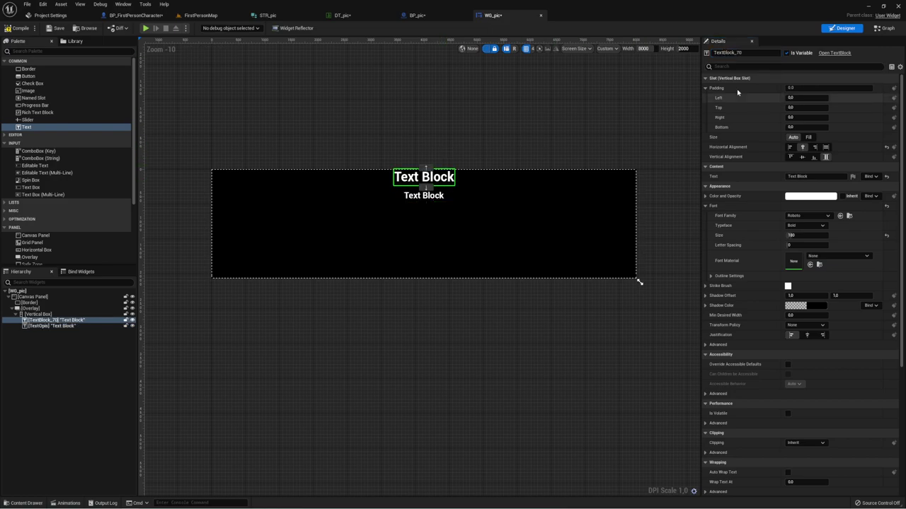
double_click(724, 52)
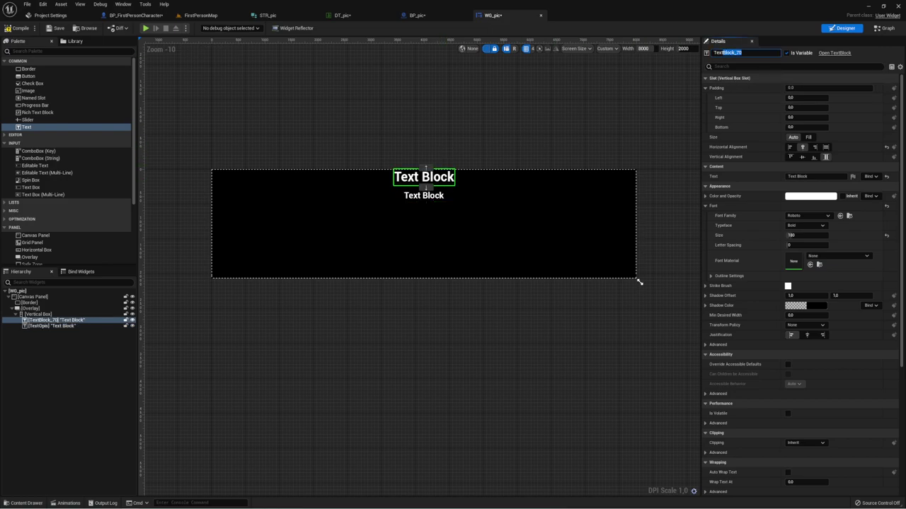
text(Name)
key(Return)
Create a new function in WG_pic's graph named NameOpis
click(884, 28)
right_drag(728, 166, 515, 146)
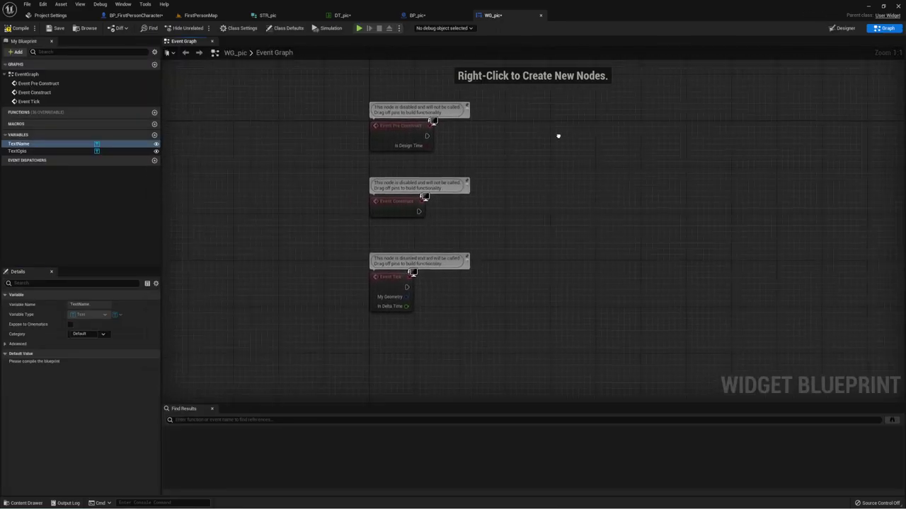
click(14, 52)
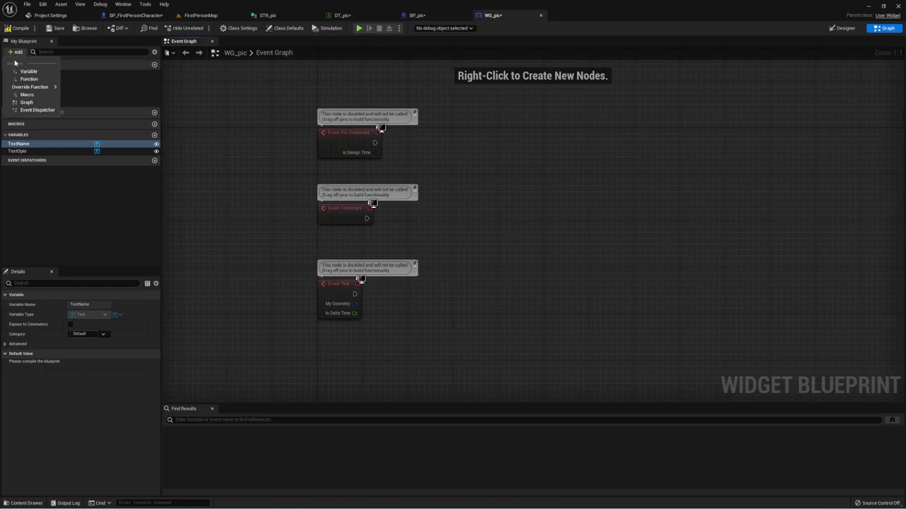
click(28, 79)
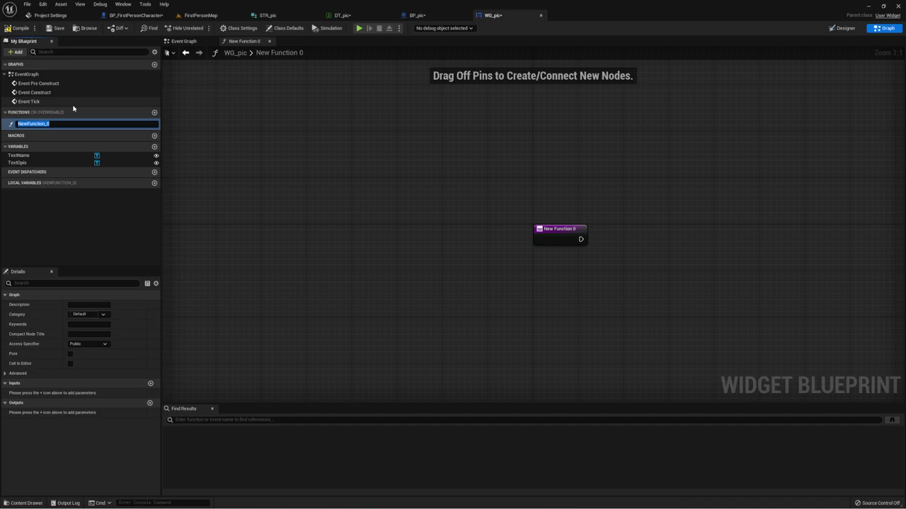
text(NameOpis)
key(Return)
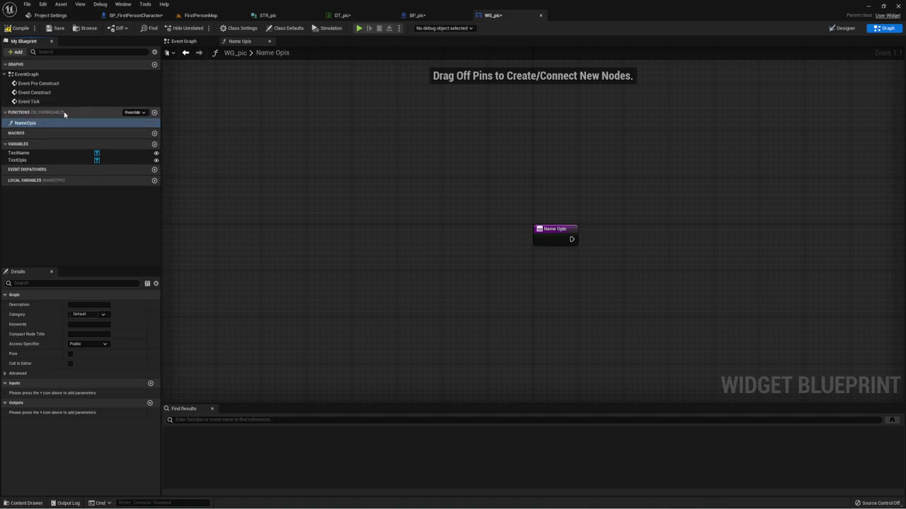
Add a TextName getter and two chained SetText (Text) nodes in NameOpis
right_drag(759, 240, 478, 239)
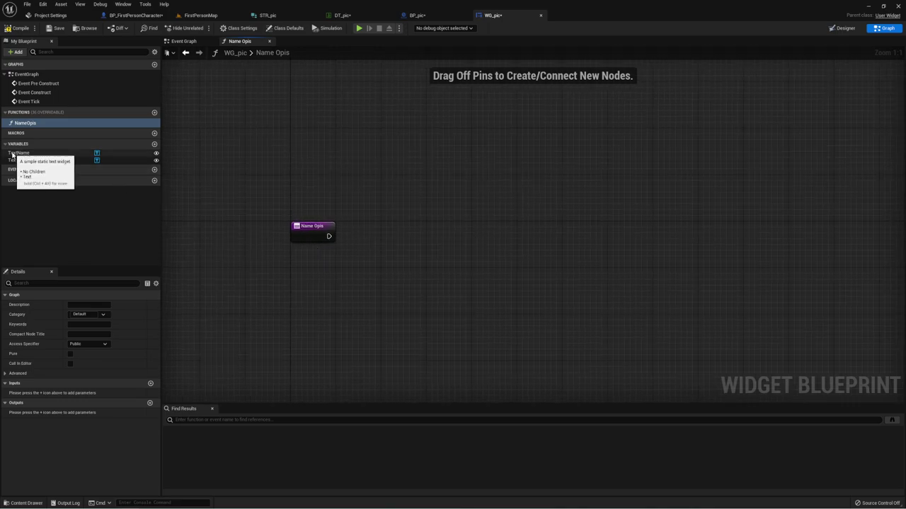
mouse_move(18, 153)
ctrl+mouse_down()
mouse_move(321, 268)
mouse_move(393, 213)
ctrl+mouse_up()
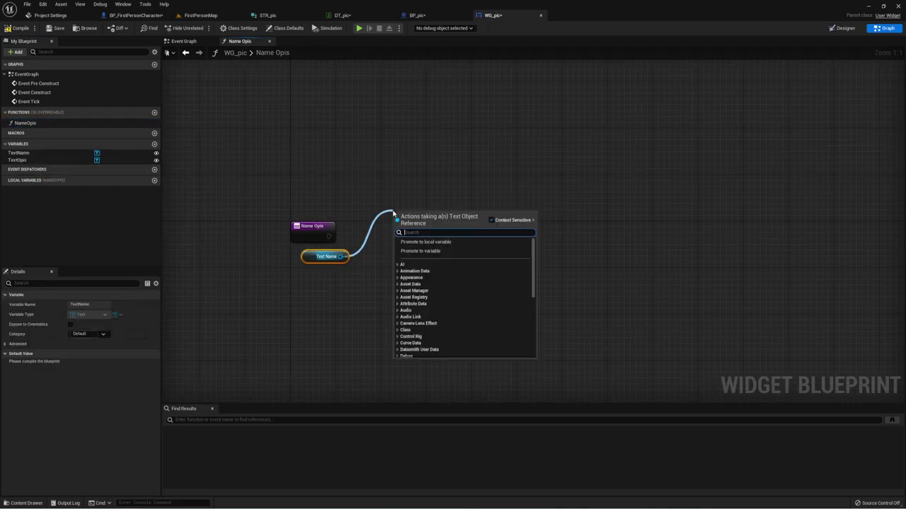
text(set text)
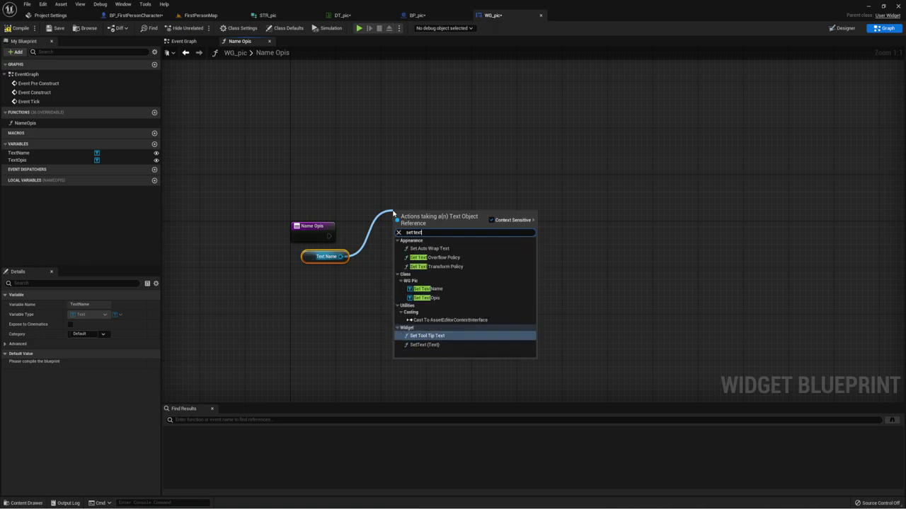
click(424, 345)
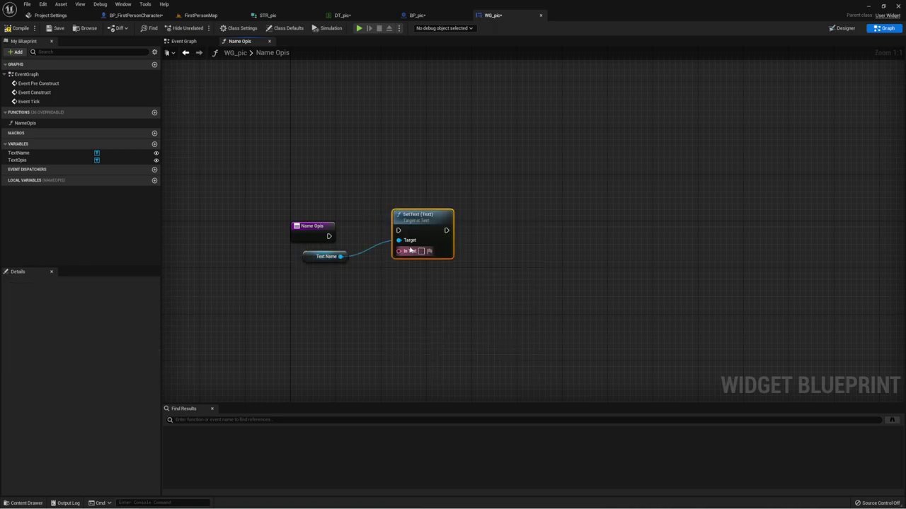
key(ctrl+c)
key(ctrl+v)
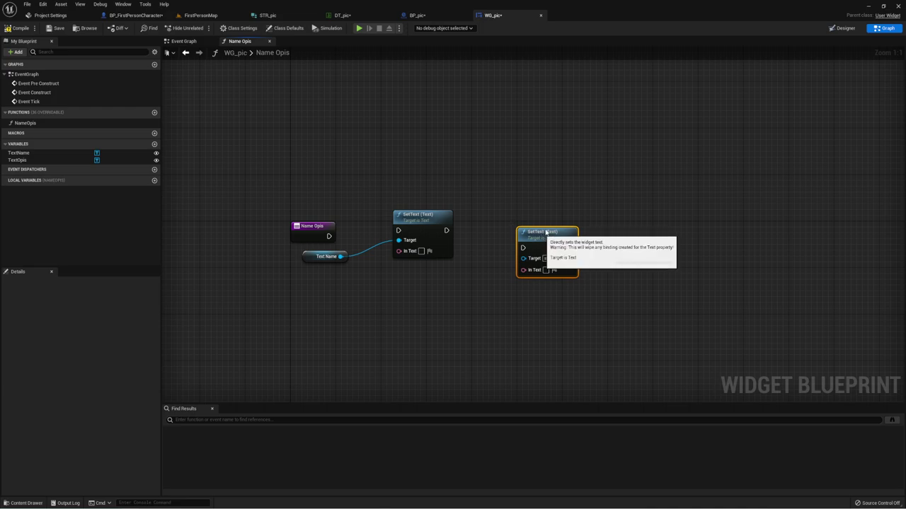
drag(542, 234, 563, 210)
drag(446, 230, 549, 228)
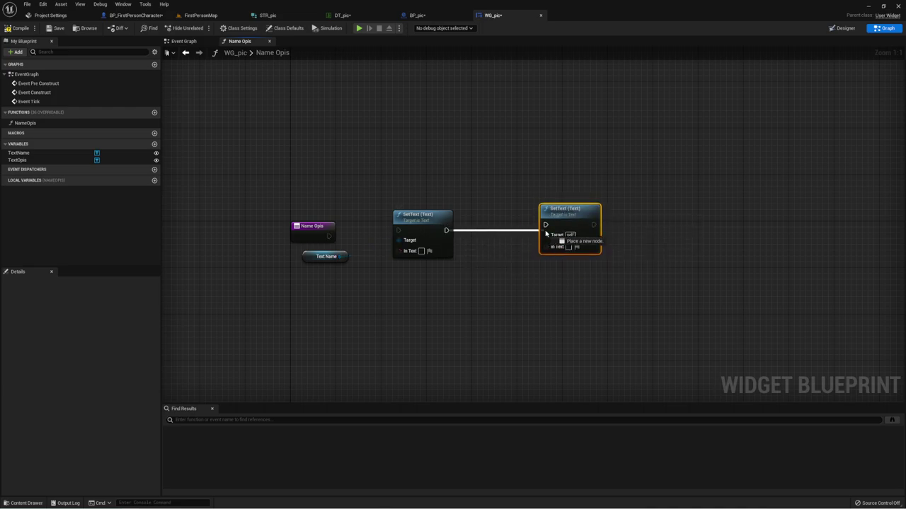
drag(342, 256, 398, 240)
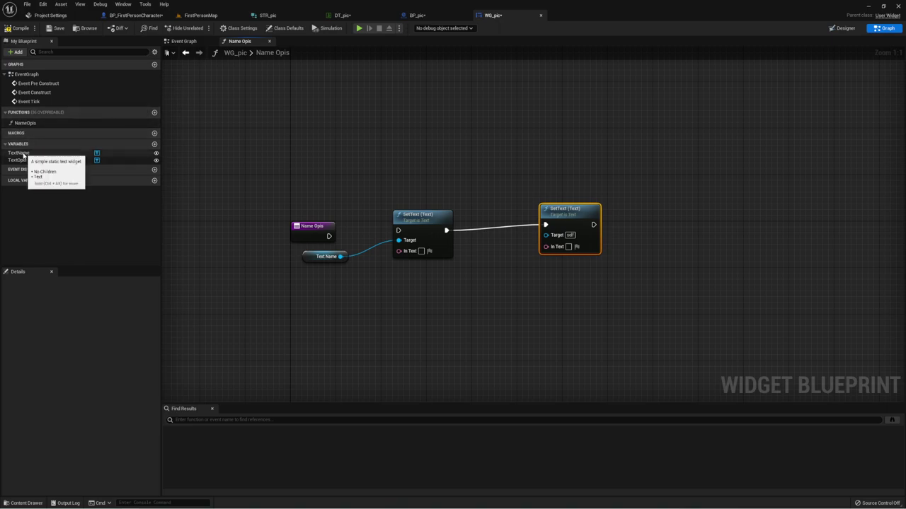
Target the second SetText at TextOpis and wire exec and both In Text pins to function inputs
mouse_move(18, 160)
mouse_down()
mouse_move(327, 266)
mouse_move(492, 253)
mouse_move(548, 236)
mouse_up()
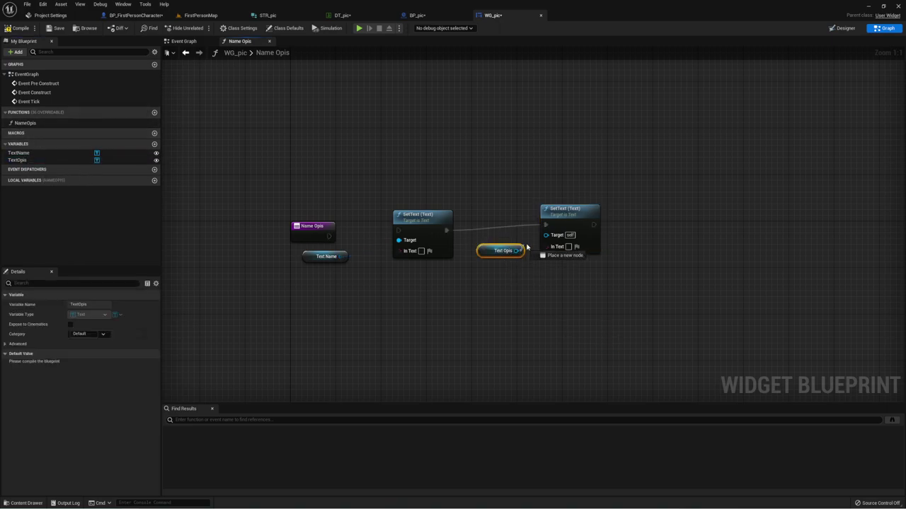
mouse_move(399, 250)
mouse_down()
mouse_move(327, 239)
mouse_move(398, 231)
mouse_up()
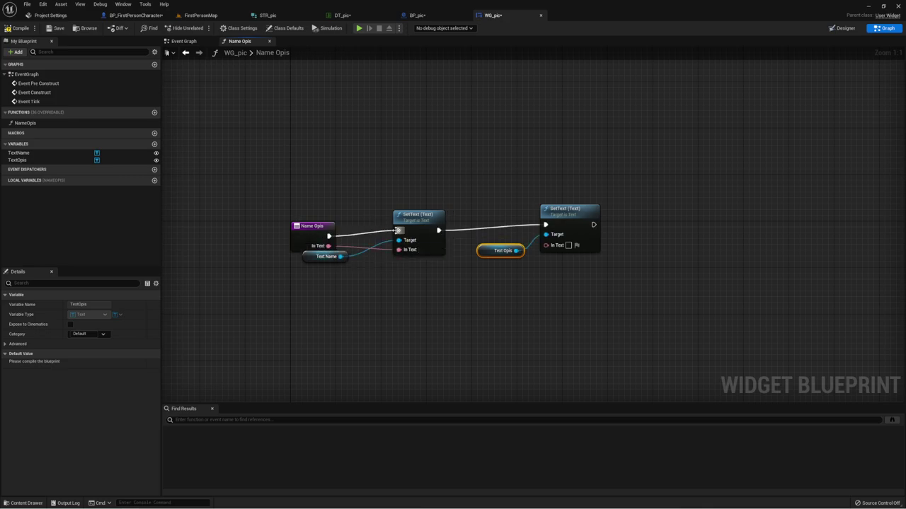
drag(323, 235, 327, 222)
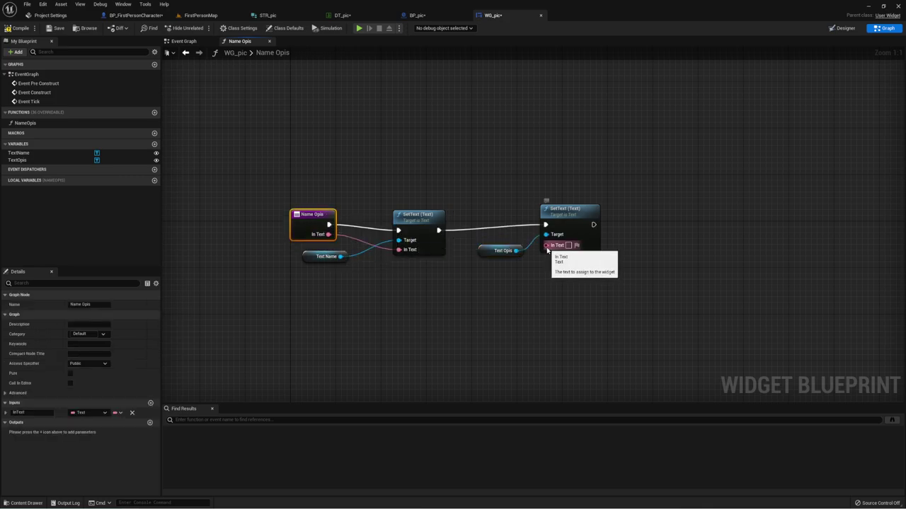
drag(546, 245, 313, 242)
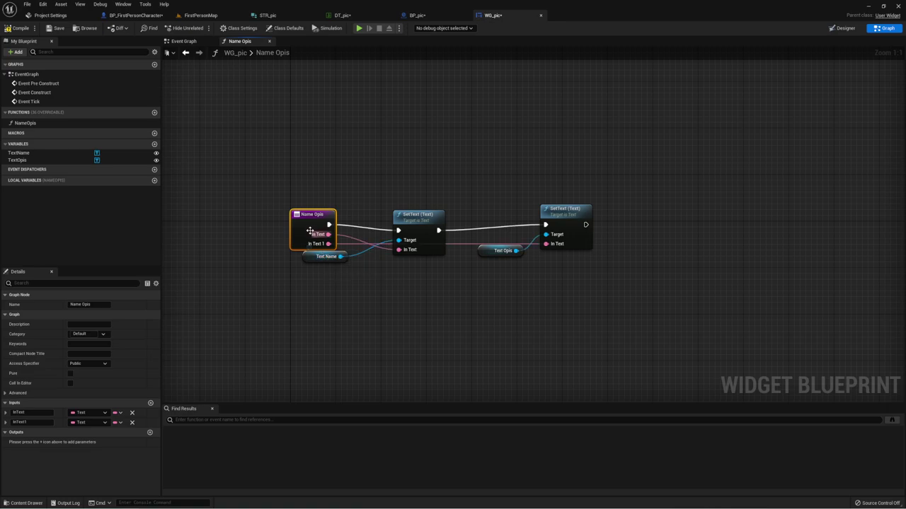
Rename the NameOpis inputs InText to Name and InText1 to Opis
click(80, 414)
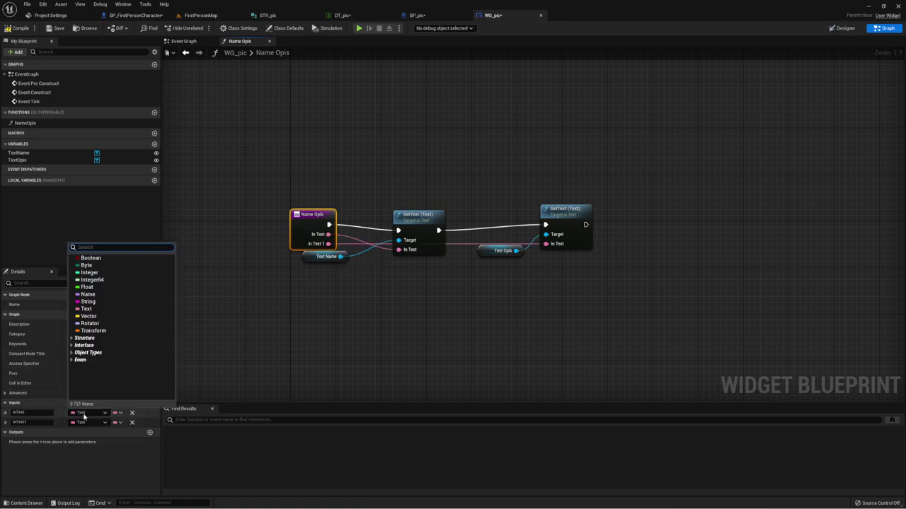
click(39, 414)
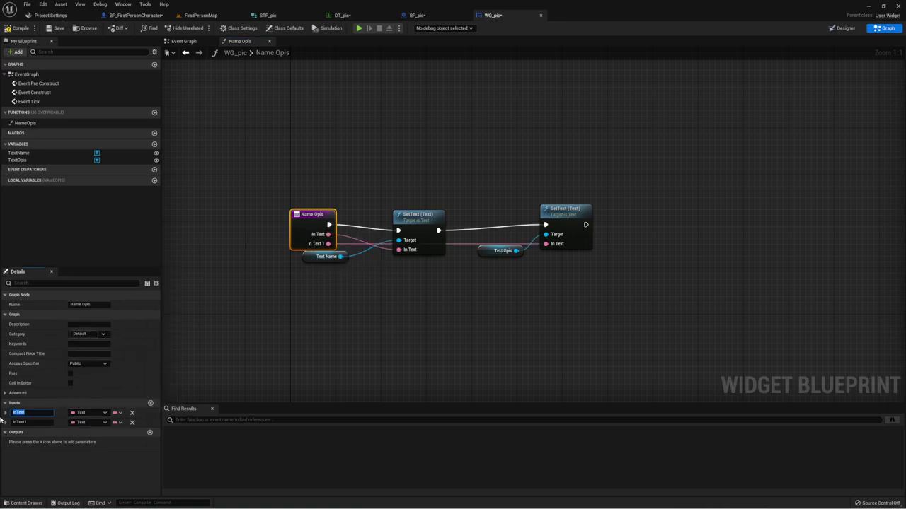
text(Name)
key(Tab)
text(Op)
key(Return)
click(43, 422)
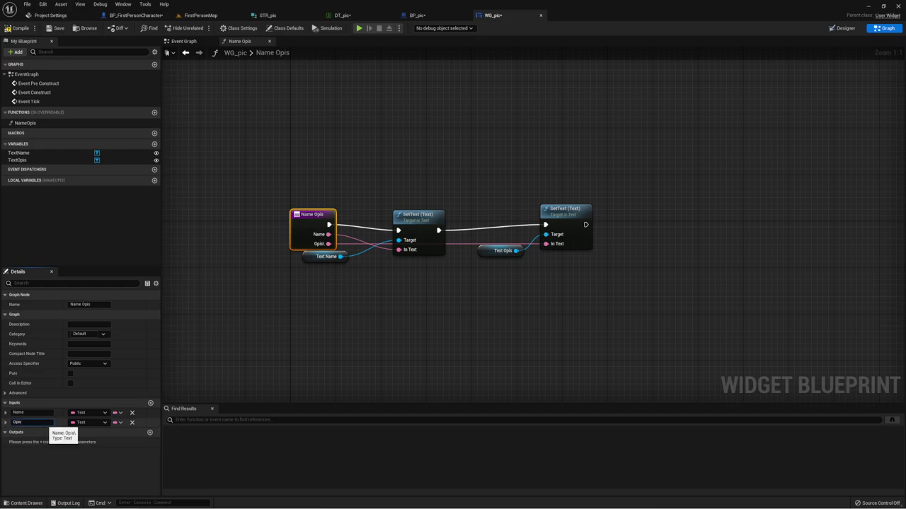
key(Return)
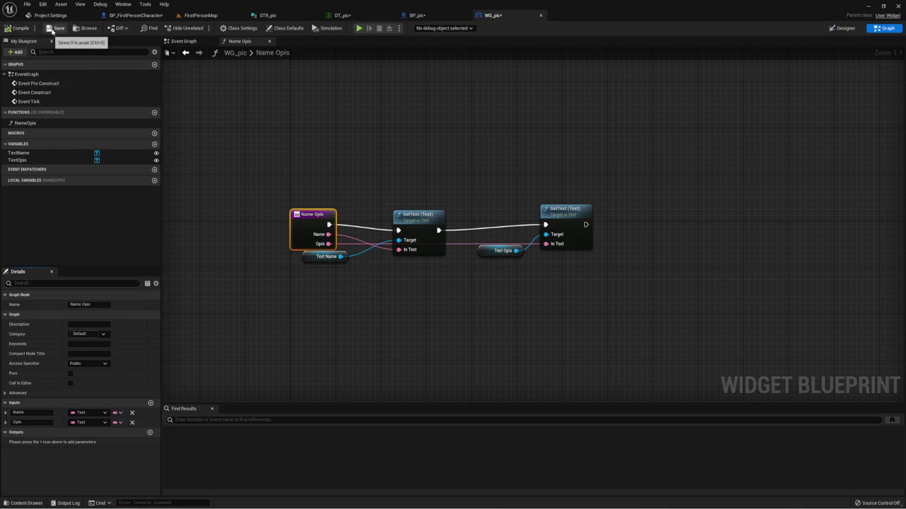
click(418, 15)
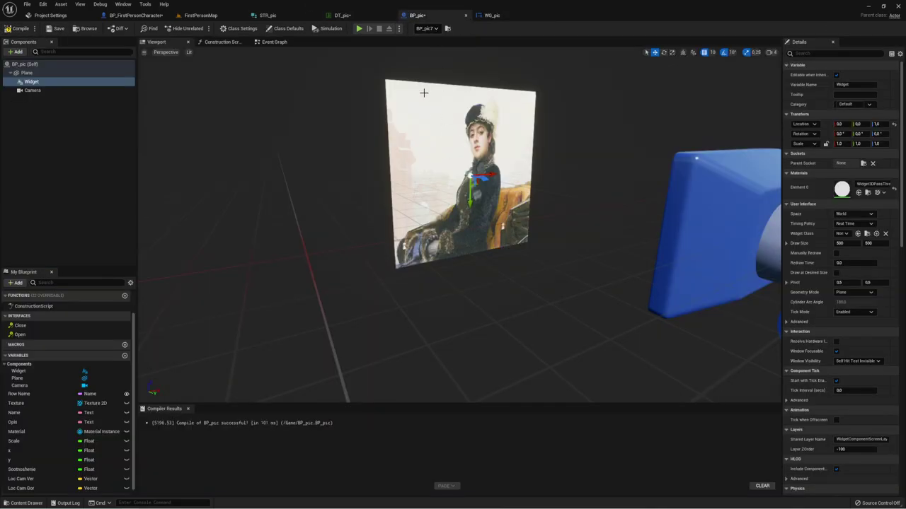
Set the Widget Class of BP_pic's Widget component to WG_pic
click(305, 41)
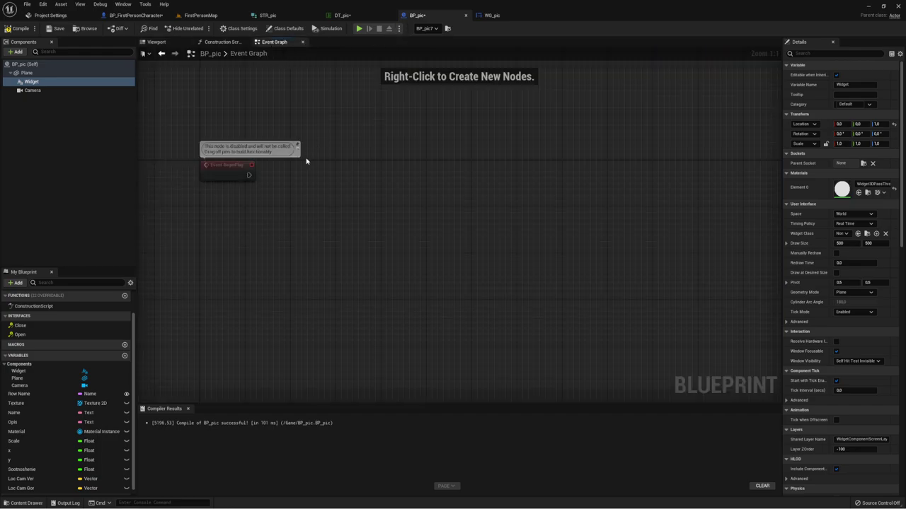
right_drag(381, 181, 379, 177)
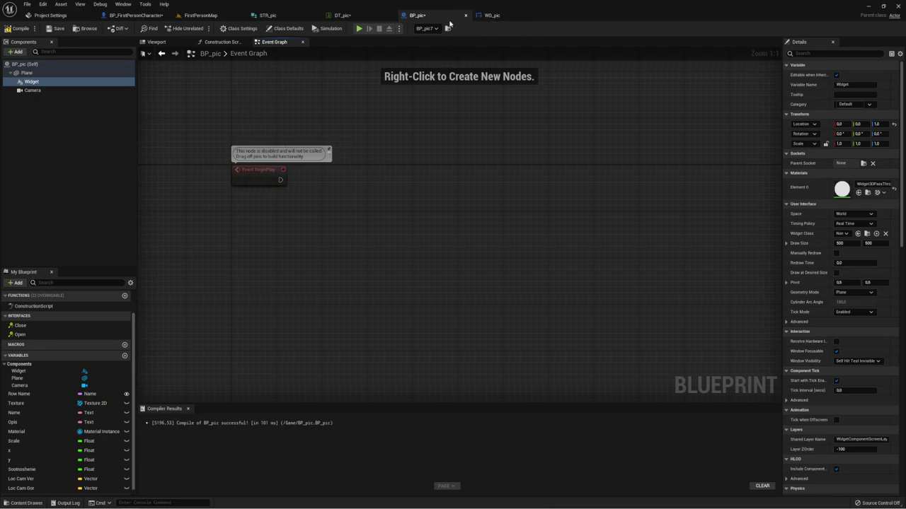
click(33, 89)
click(33, 83)
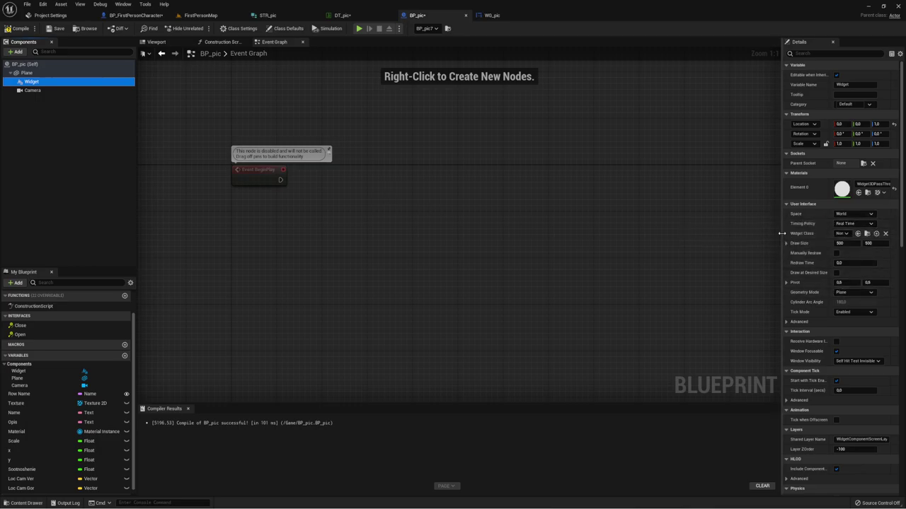
drag(781, 238, 735, 240)
click(824, 234)
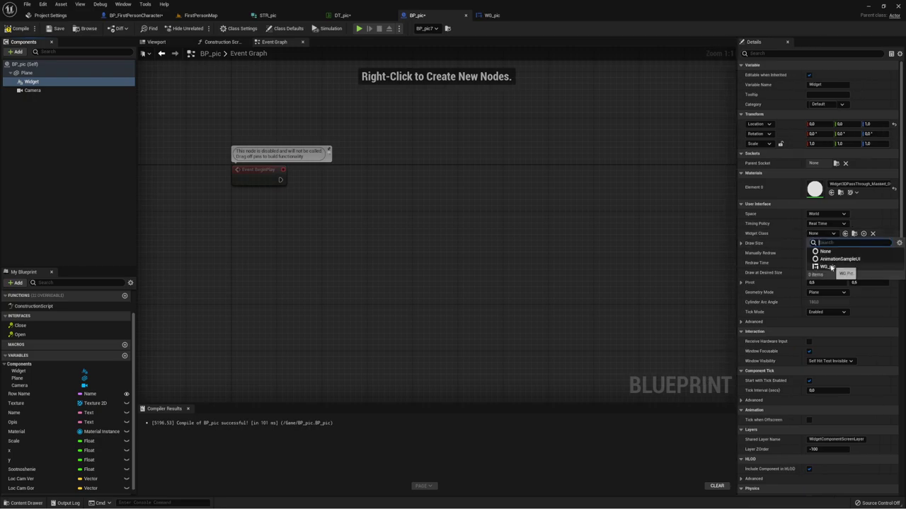
click(820, 264)
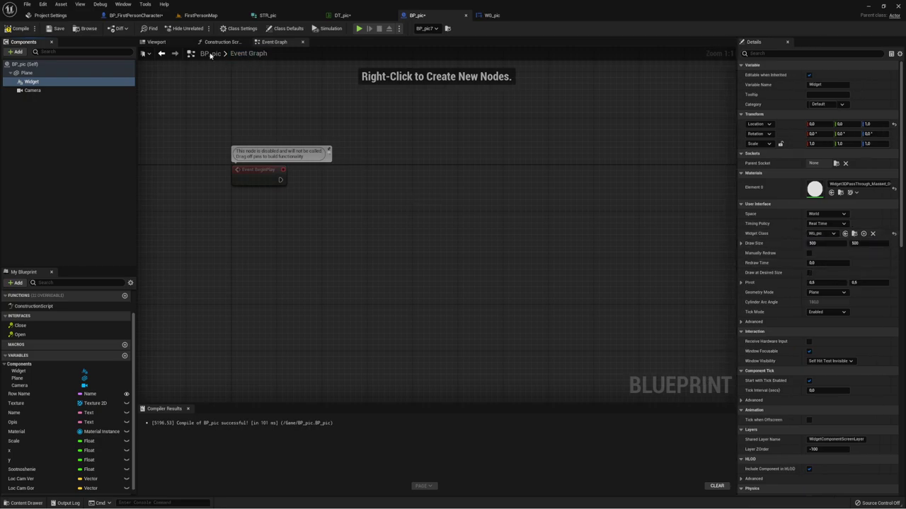
click(156, 42)
scroll(437, 225, down, 5)
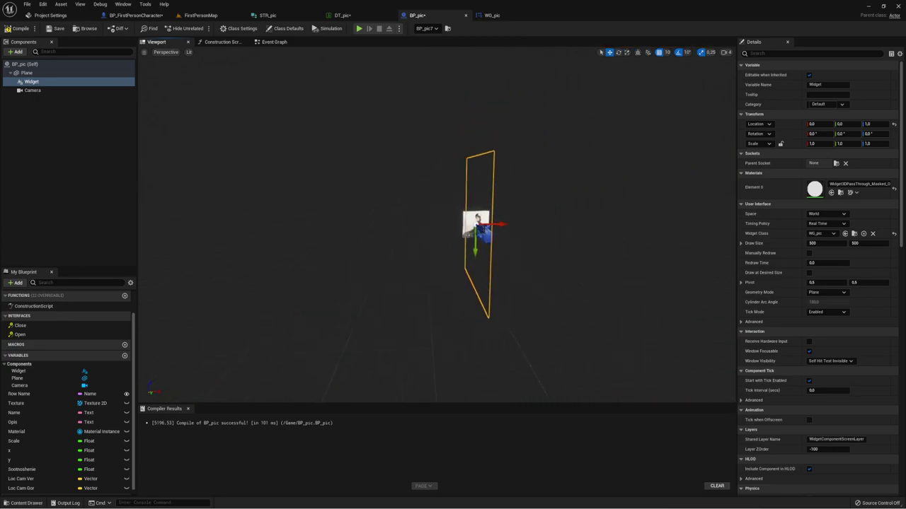
Rotate the Widget component to X -90 and Y 90 so its text reads upright
alt+drag(437, 225, 453, 234)
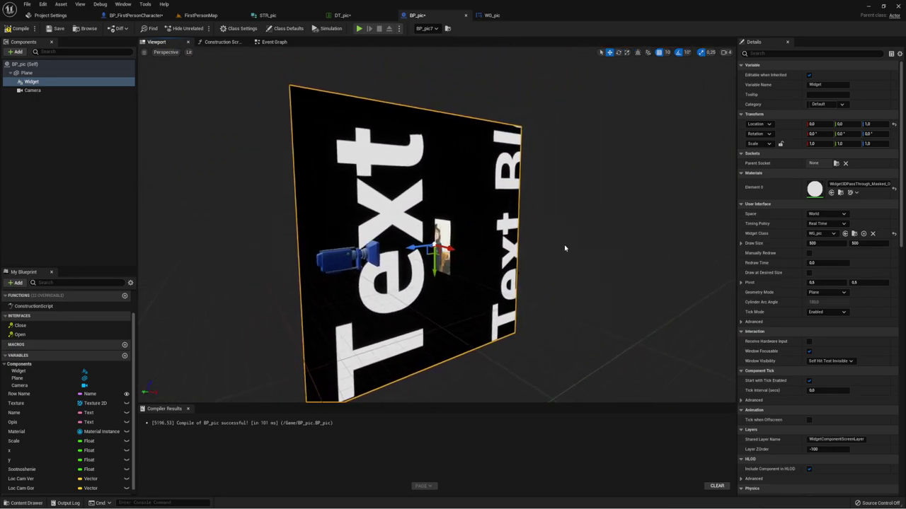
click(844, 134)
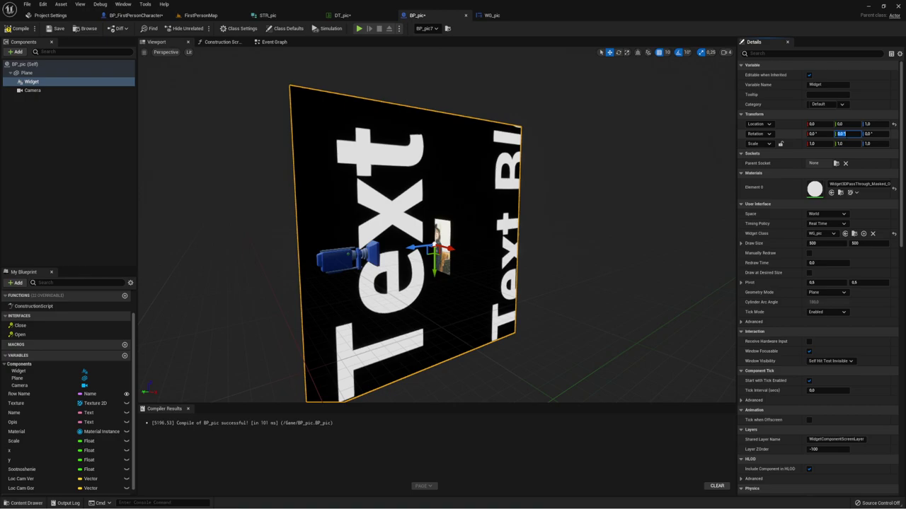
text(-90)
key(Return)
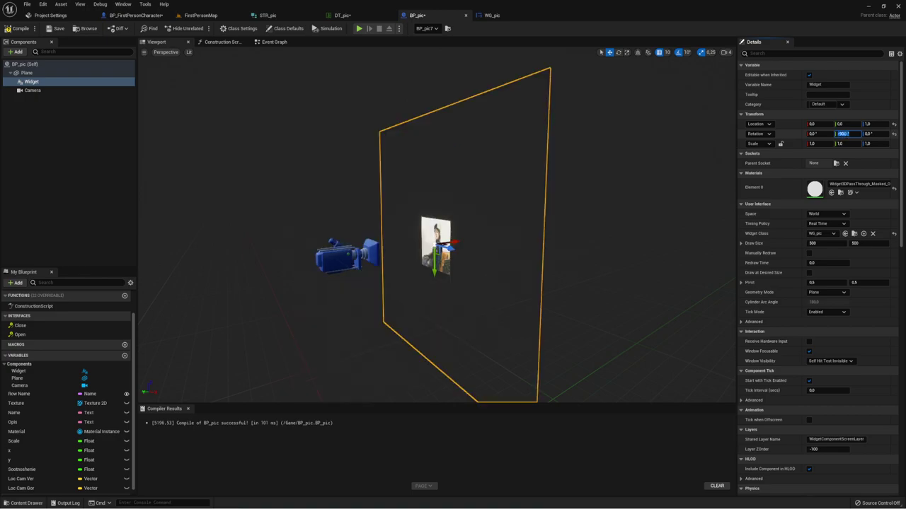
text(90)
key(Return)
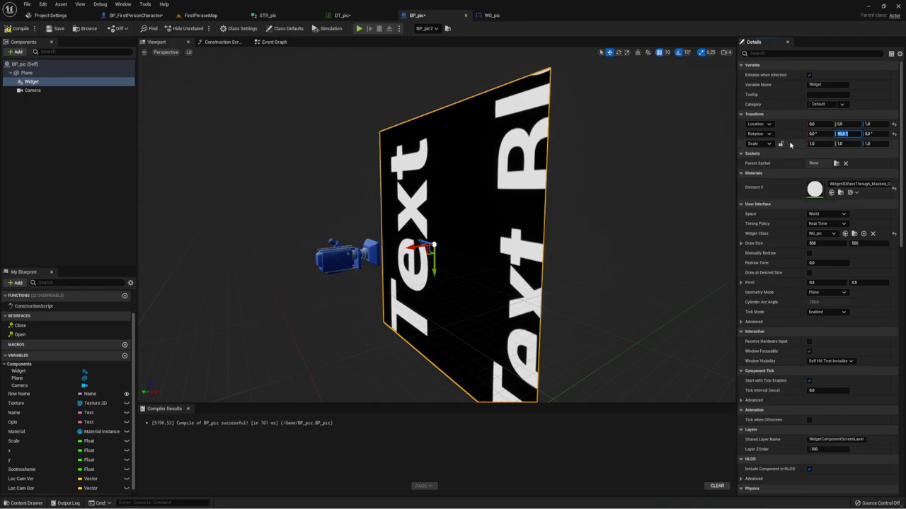
click(813, 134)
text(-90)
key(Return)
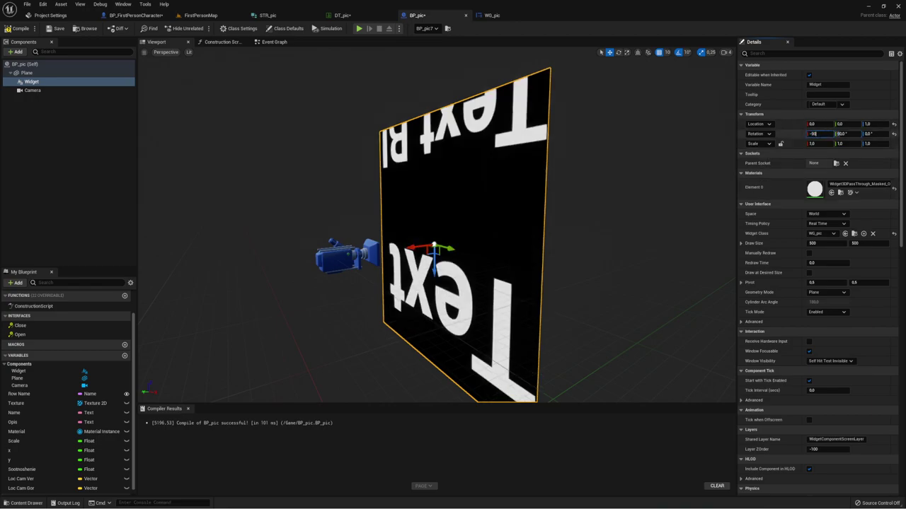
key(Return)
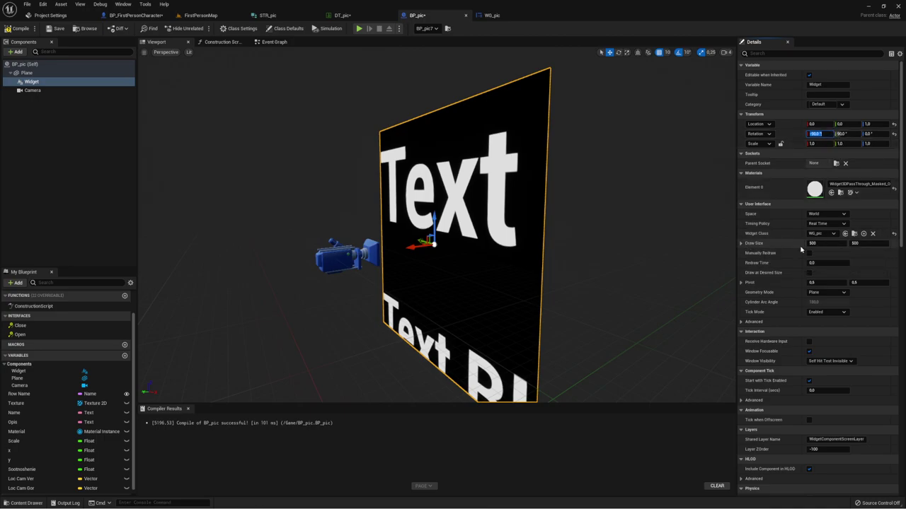
Set the Widget component's draw size to 80 by 20
click(813, 243)
key(Return)
click(870, 244)
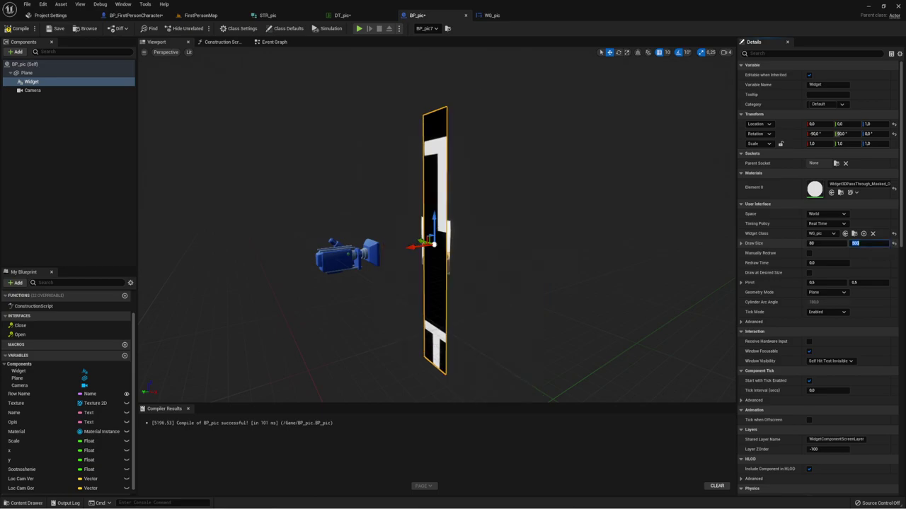
text(20)
key(Return)
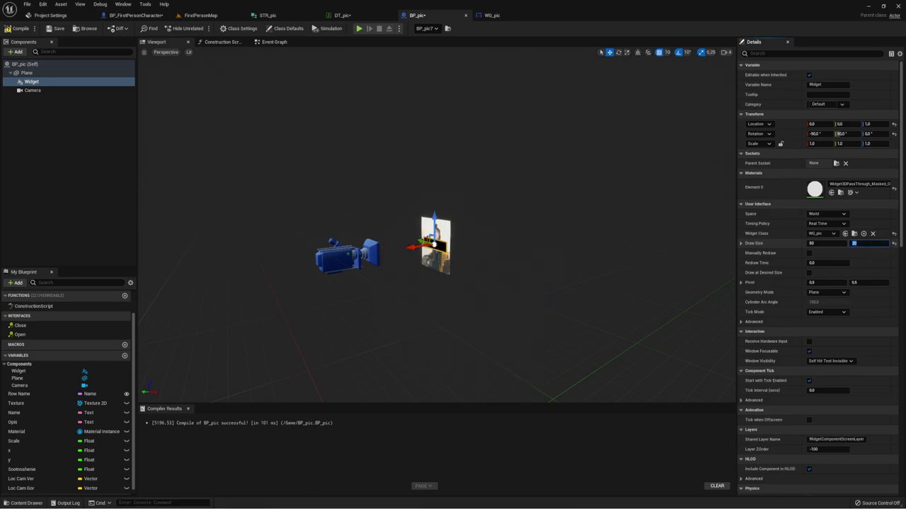
Check the WG_pic layout in the Designer, then return to BP_pic
click(495, 16)
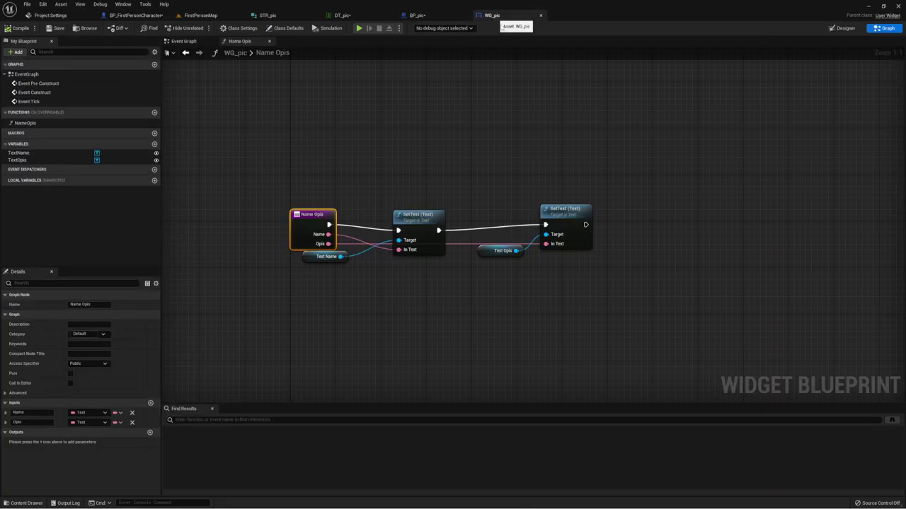
click(842, 29)
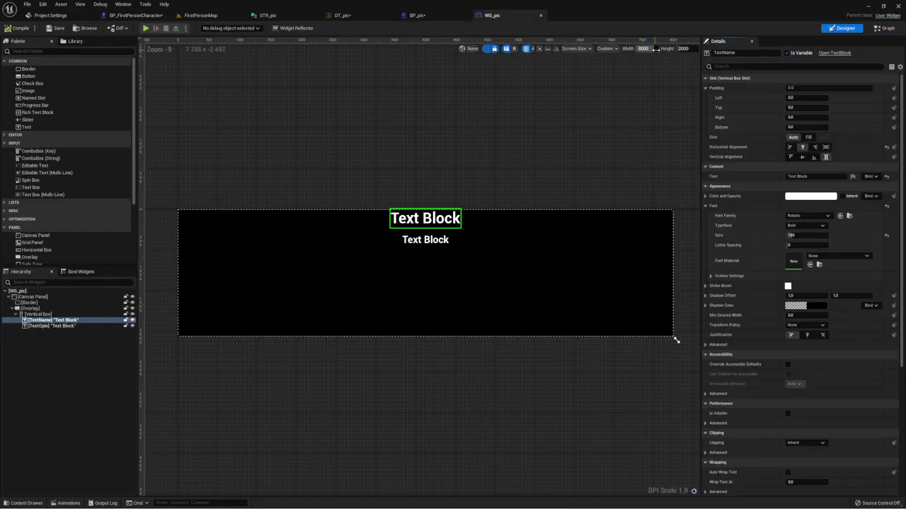
click(433, 14)
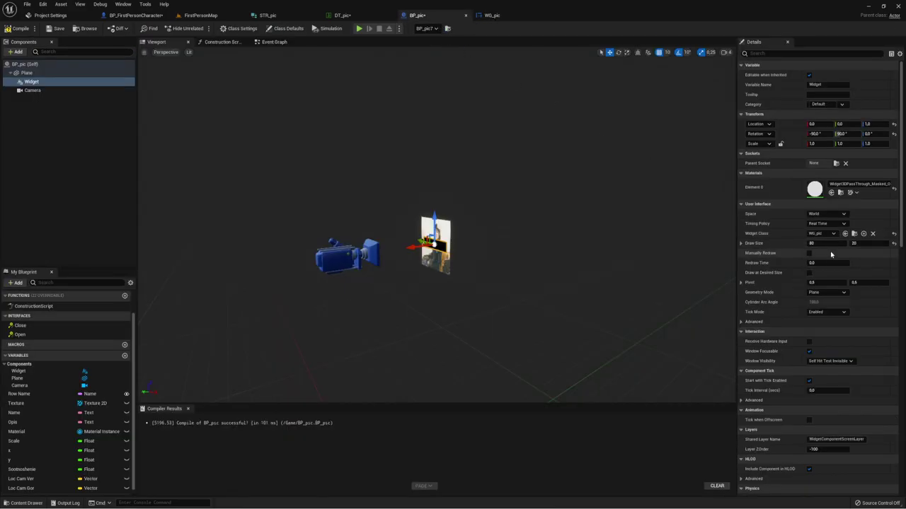
scroll(400, 298, up, 5)
Focus the Widget component and drag it down beneath the picture to Location Y 40
right_drag(401, 297, 438, 283)
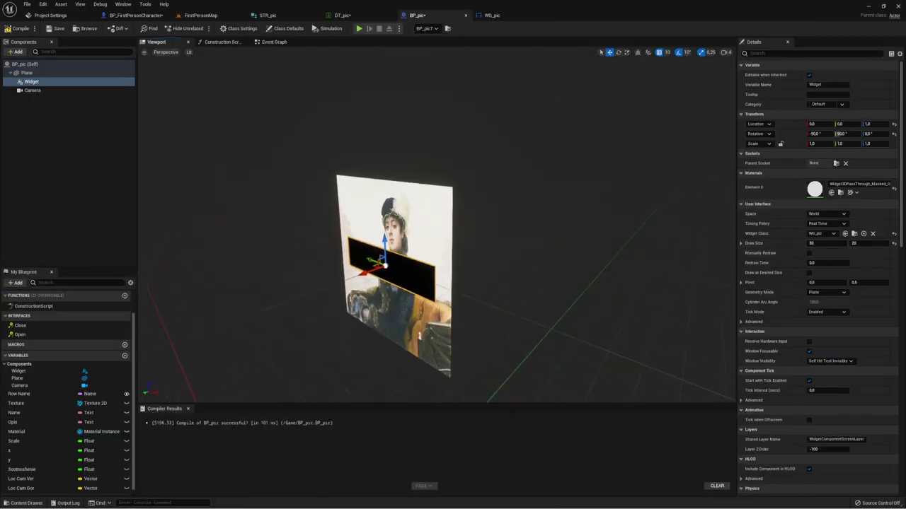
scroll(457, 293, up, 5)
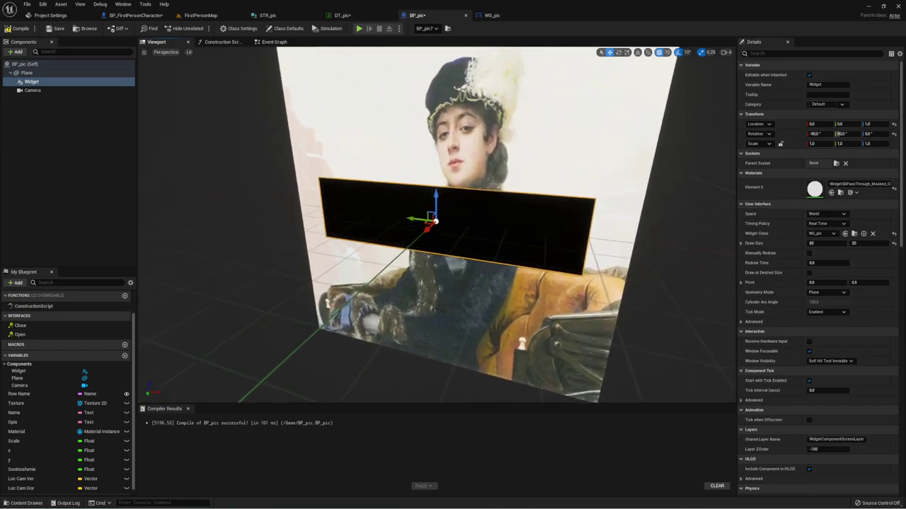
right_drag(470, 285, 495, 276)
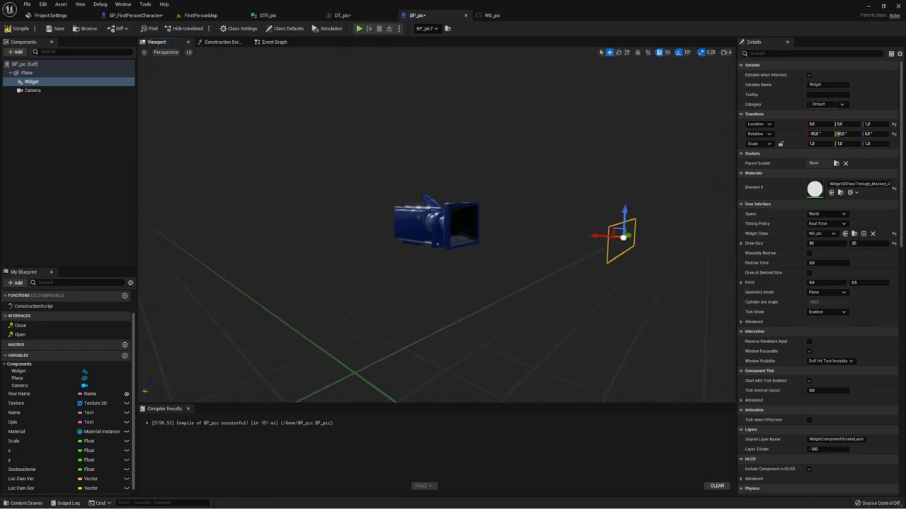
key(f)
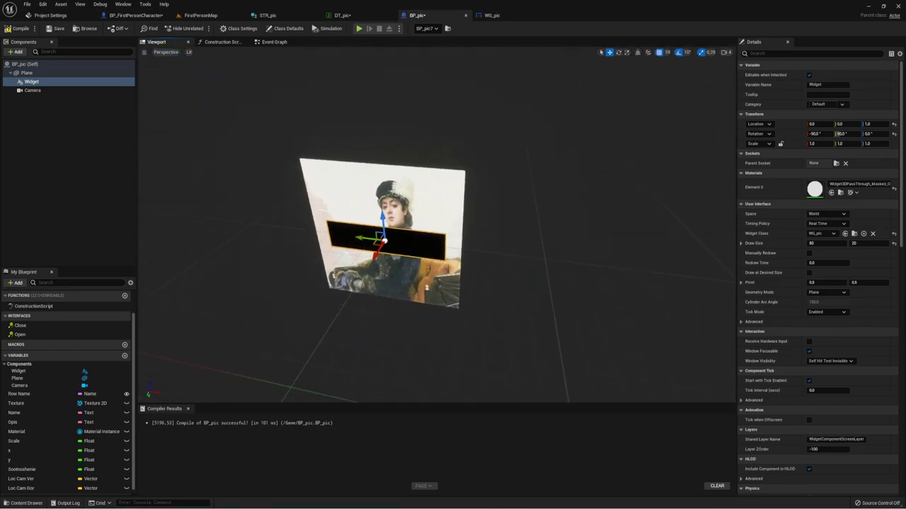
scroll(493, 243, down, 5)
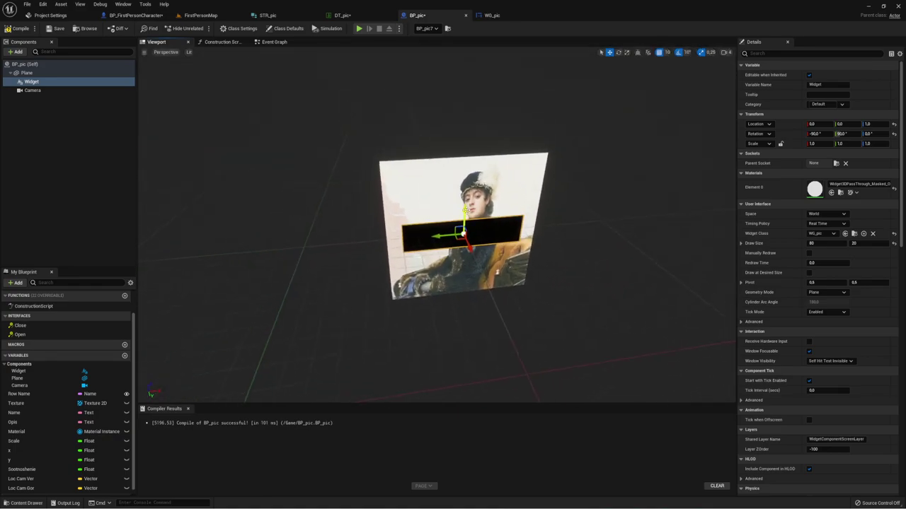
mouse_move(465, 210)
mouse_down()
mouse_move(467, 265)
mouse_move(501, 269)
mouse_up()
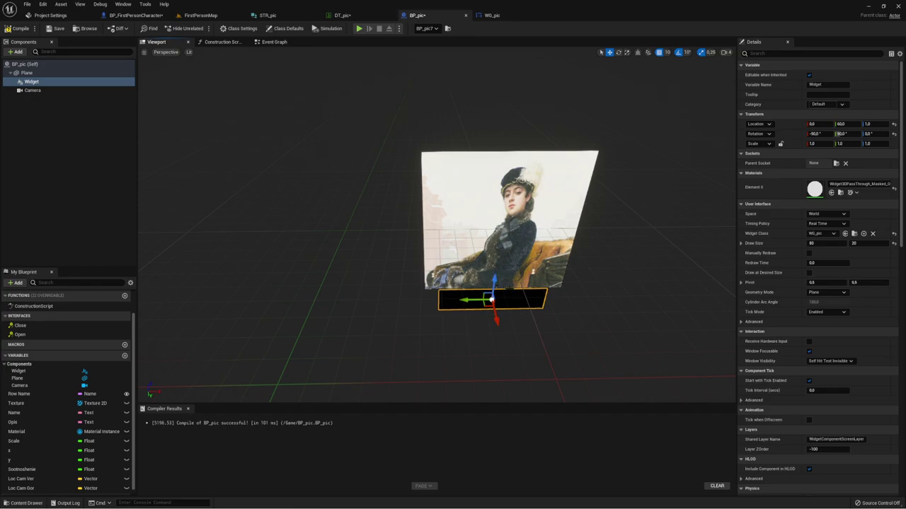
mouse_move(493, 291)
right_down()
mouse_move(424, 234)
mouse_move(673, 276)
mouse_move(566, 247)
right_up()
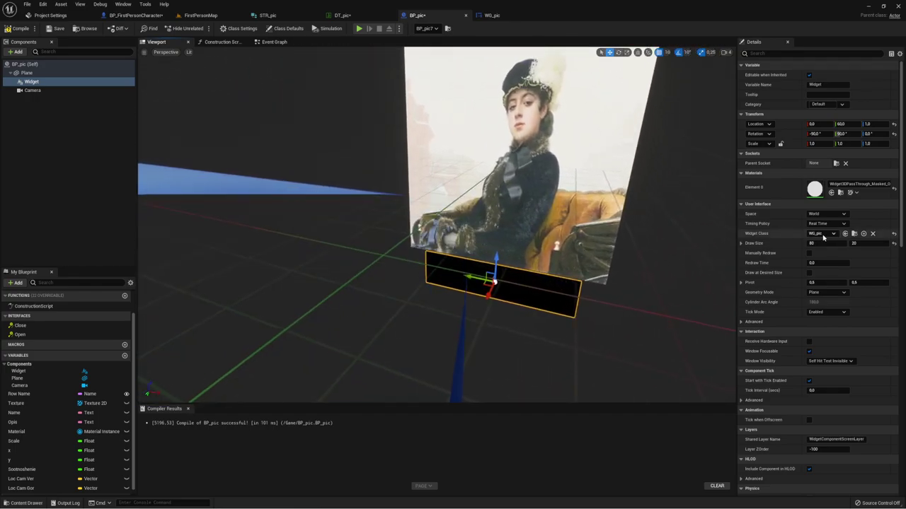
click(821, 243)
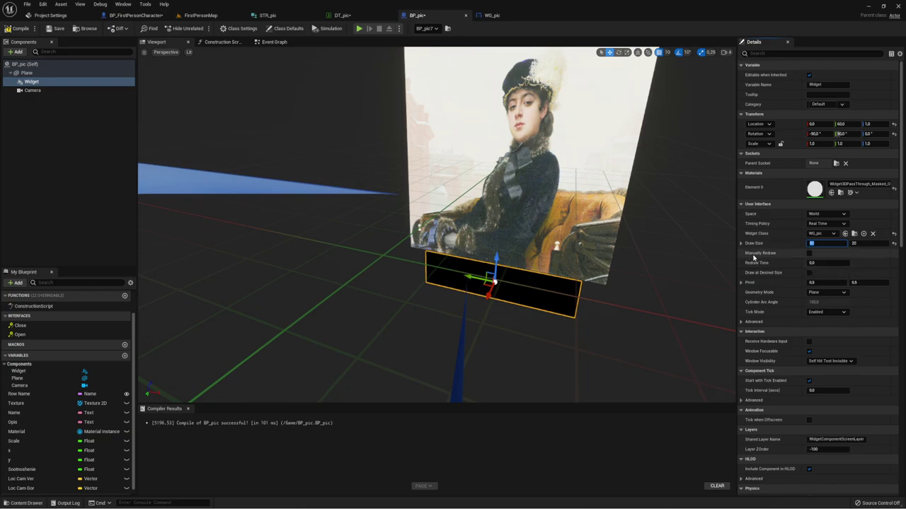
Turn on manual redraw with a redraw time of 3 and enlarge the widget's draw size
click(808, 253)
click(821, 263)
text(3)
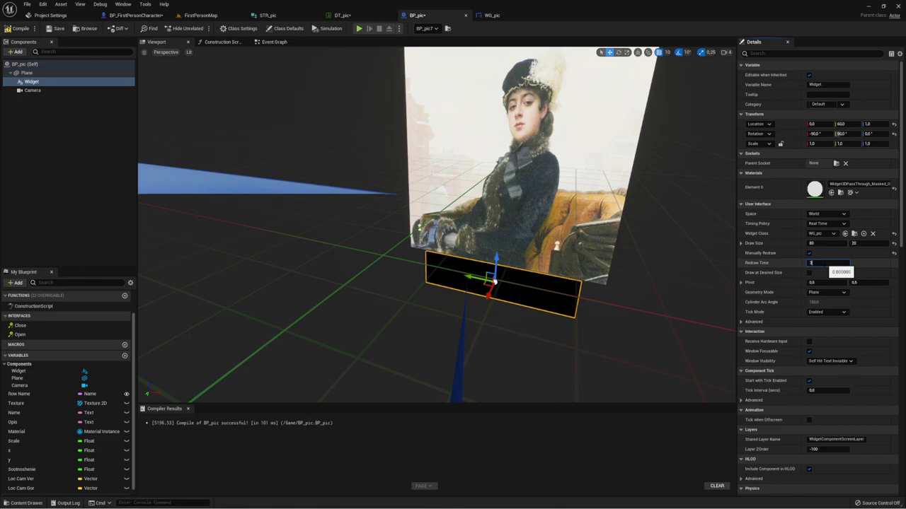
click(821, 244)
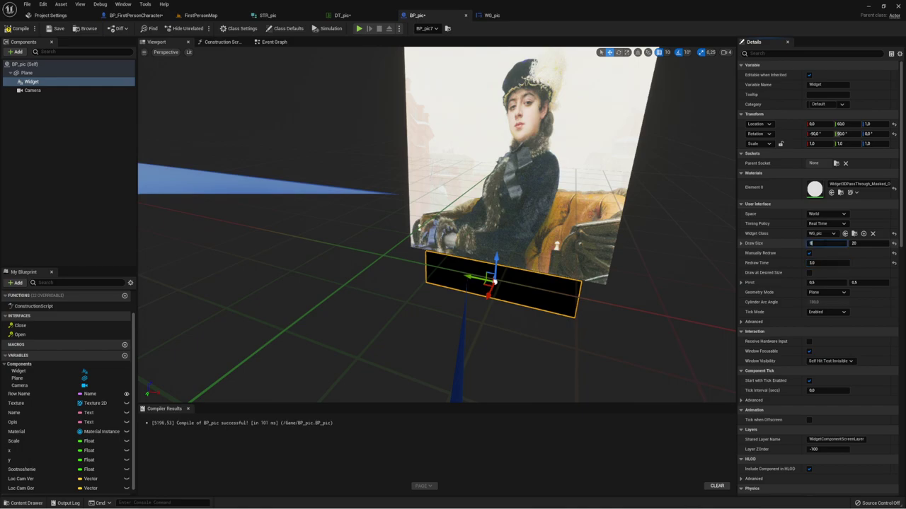
text(3840)
key(Return)
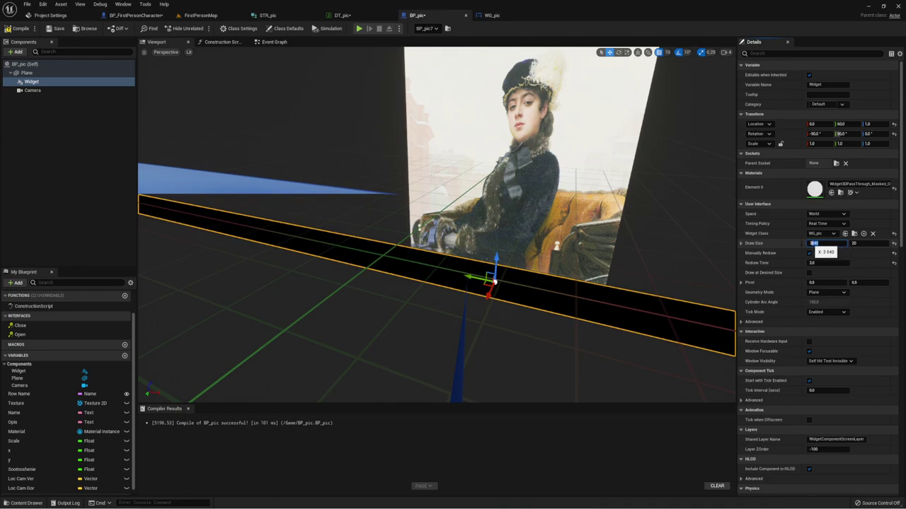
click(854, 244)
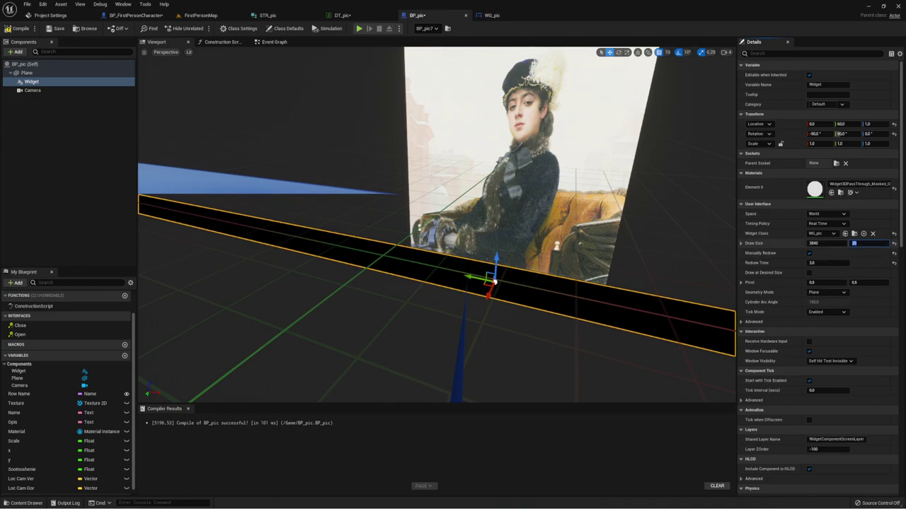
key(Return)
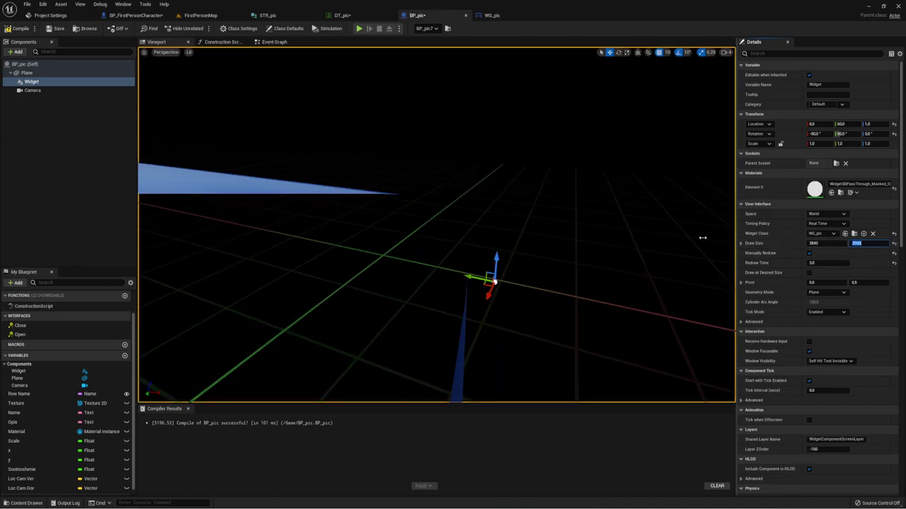
Expand Draw Size into separate width and height fields, briefly checking the WG_pic designer
scroll(701, 239, down, 3)
scroll(702, 238, down, 3)
right_drag(495, 233, 453, 213)
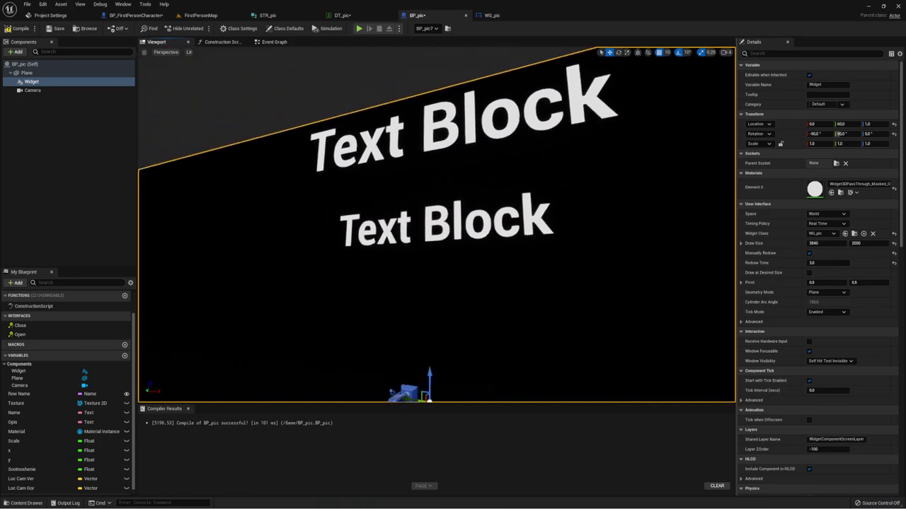
click(815, 243)
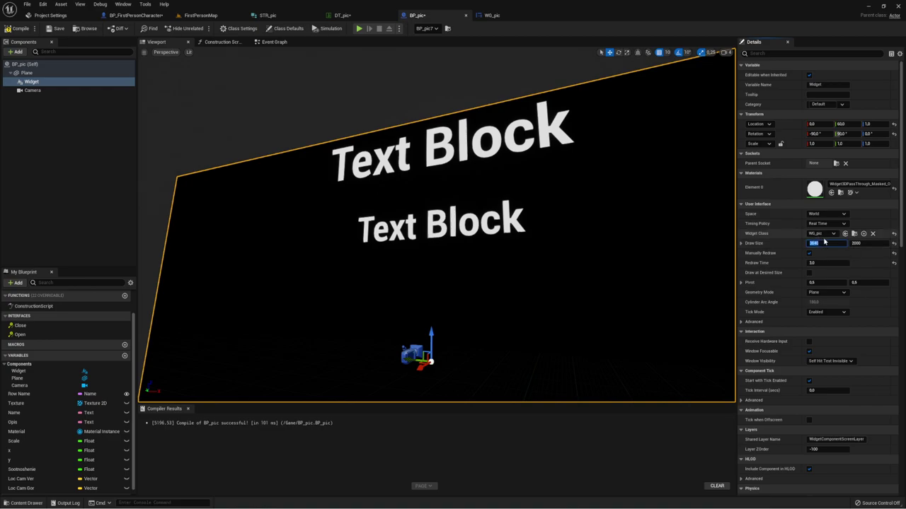
click(740, 243)
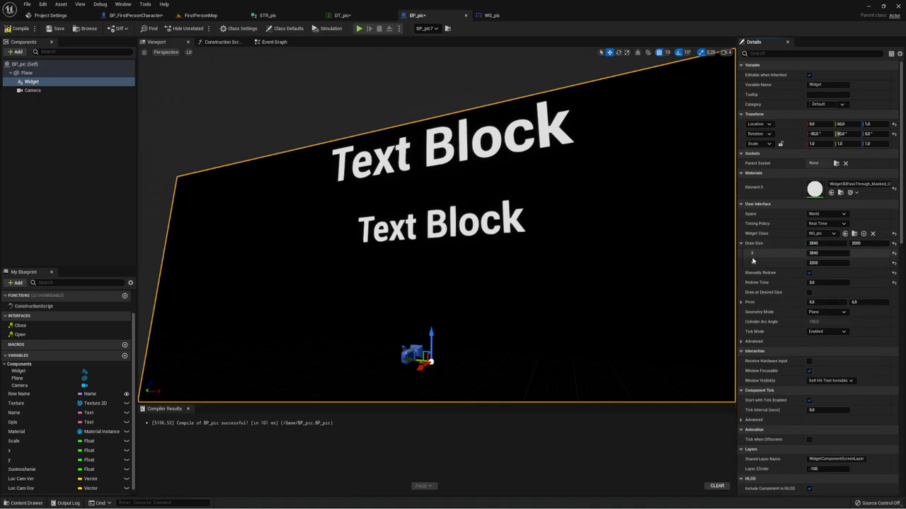
click(492, 15)
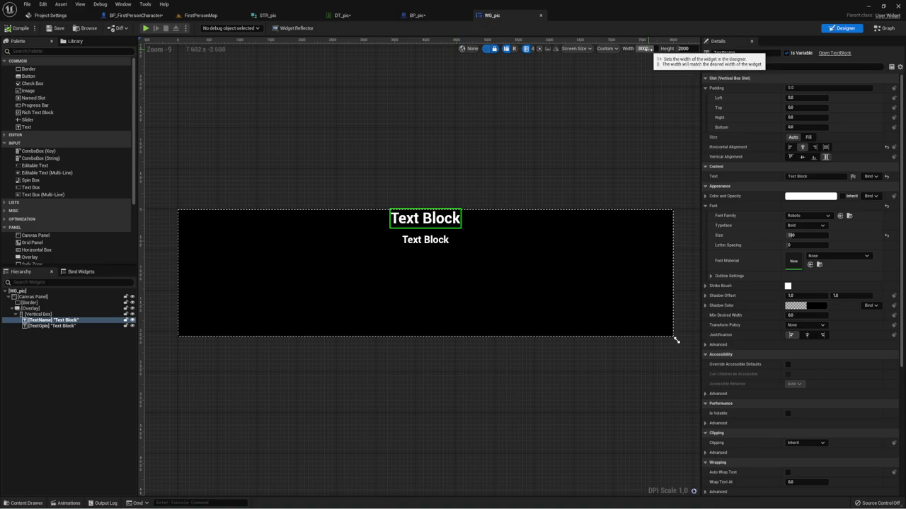
click(417, 15)
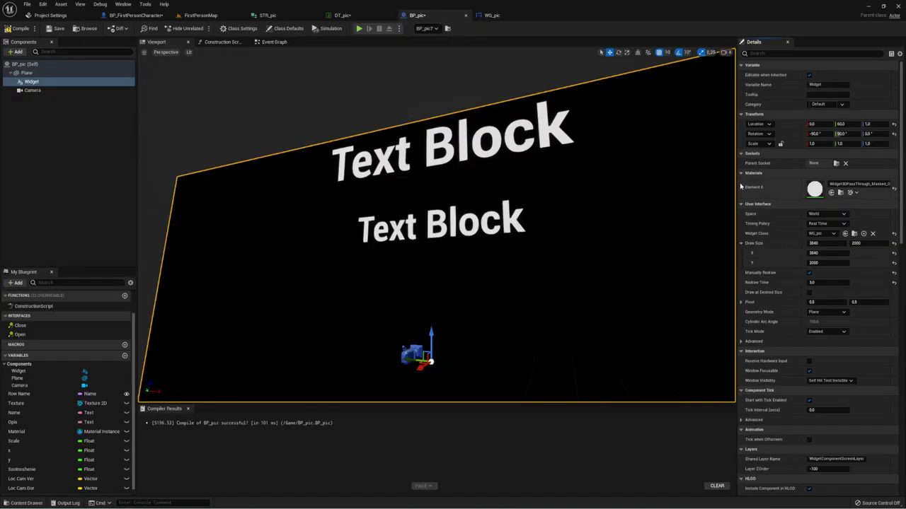
Set the widget's draw size to width 3840 and height 1000
click(858, 242)
text(8000)
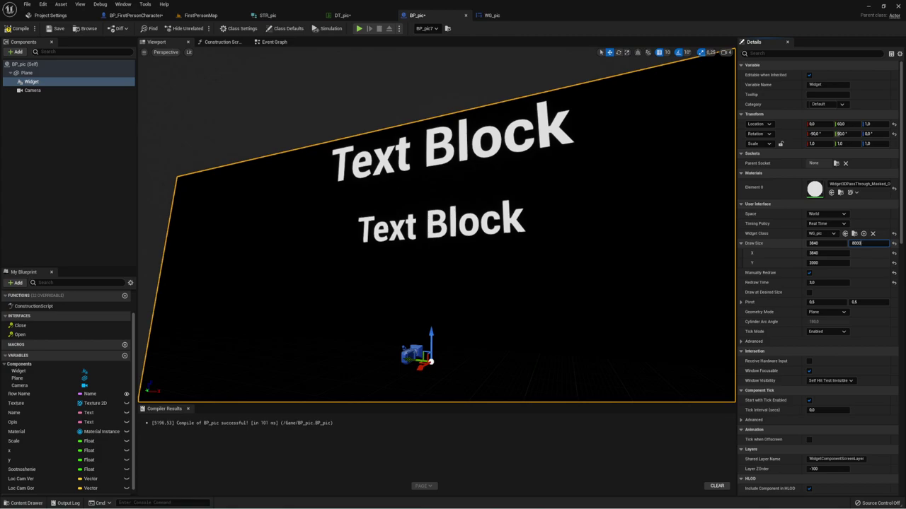
key(Return)
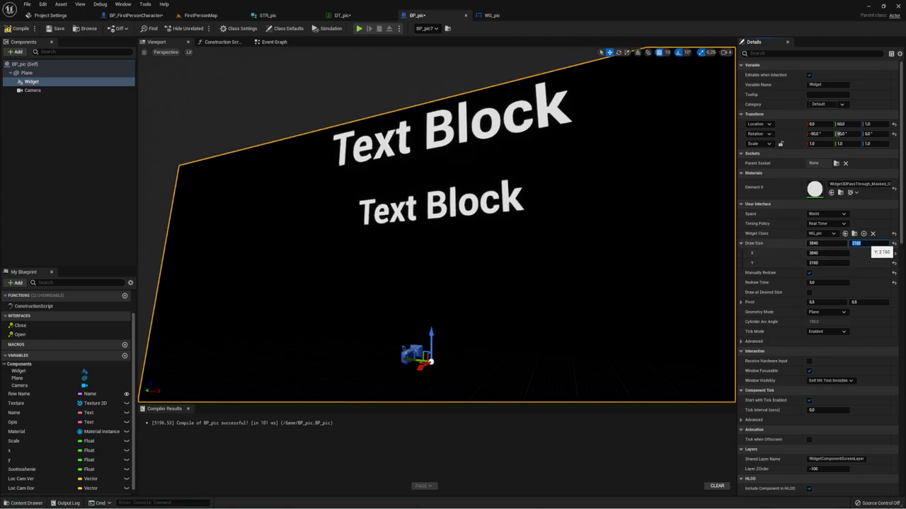
text(0)
key(Return)
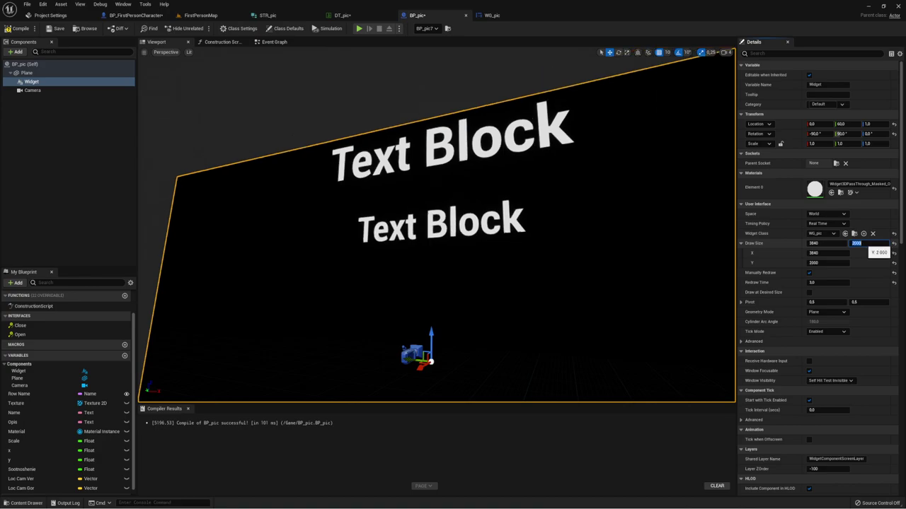
key(shift+Tab)
key(Tab)
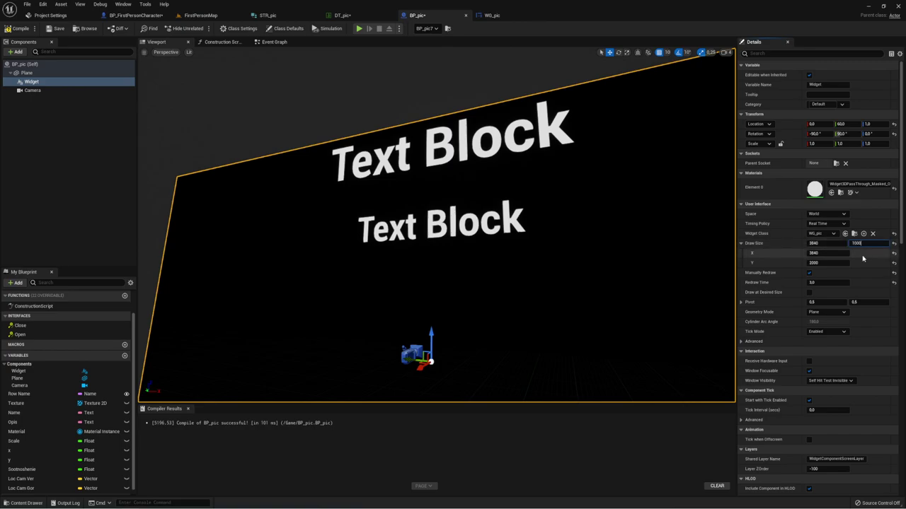
key(Return)
key(shift+Tab)
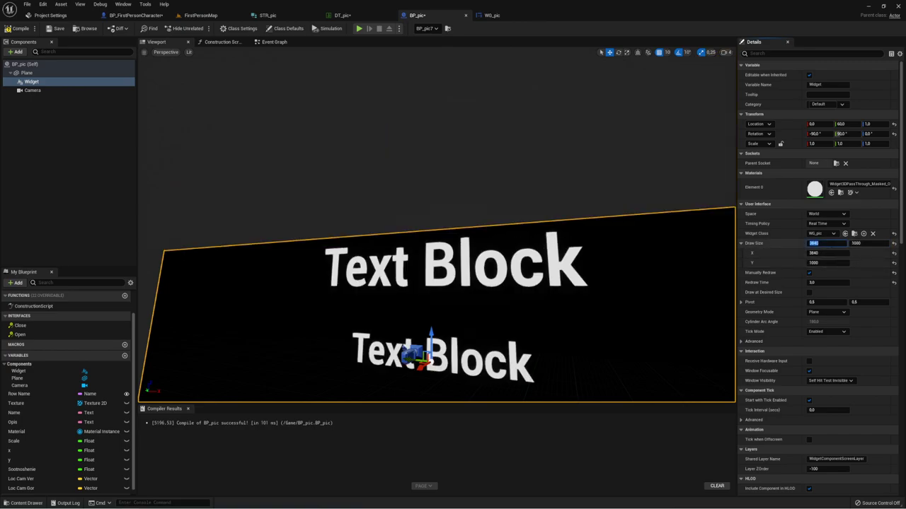
Set the WG_pic designer preview size to 3840 by 1000
click(491, 15)
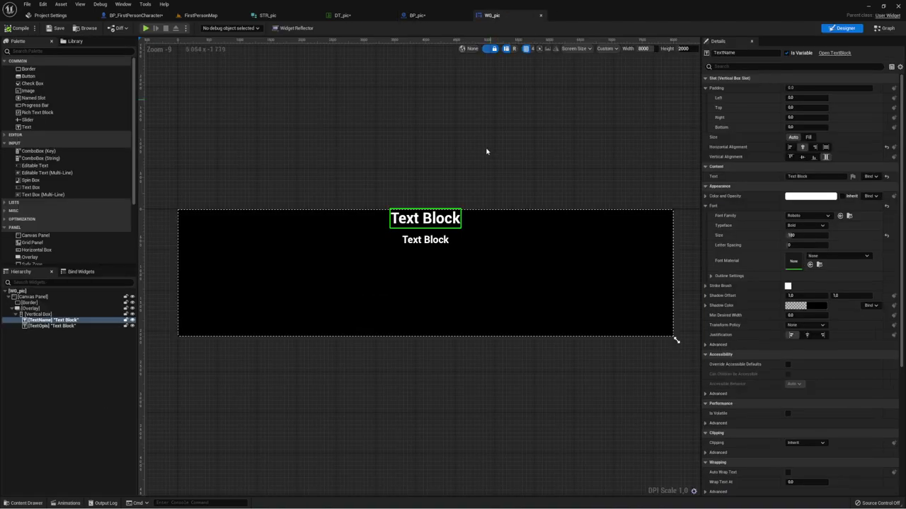
click(643, 48)
text(384)
key(Return)
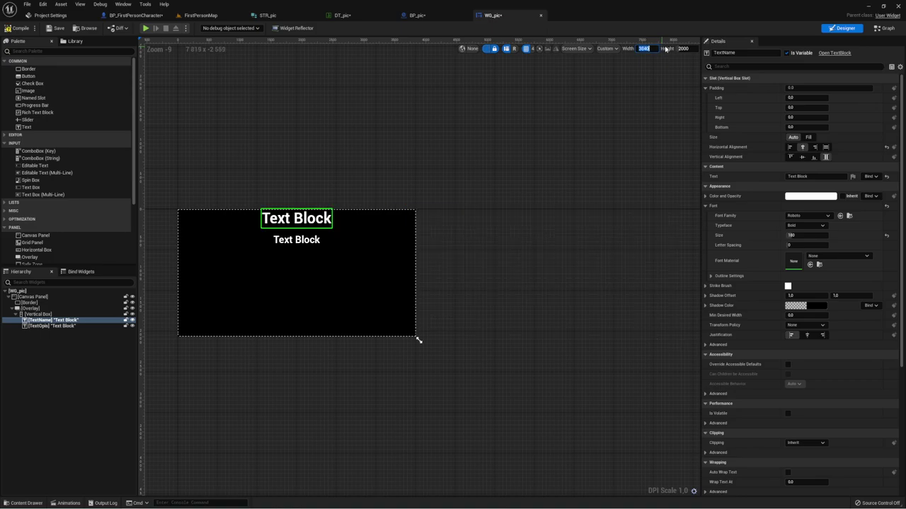
click(685, 48)
text(10)
key(Return)
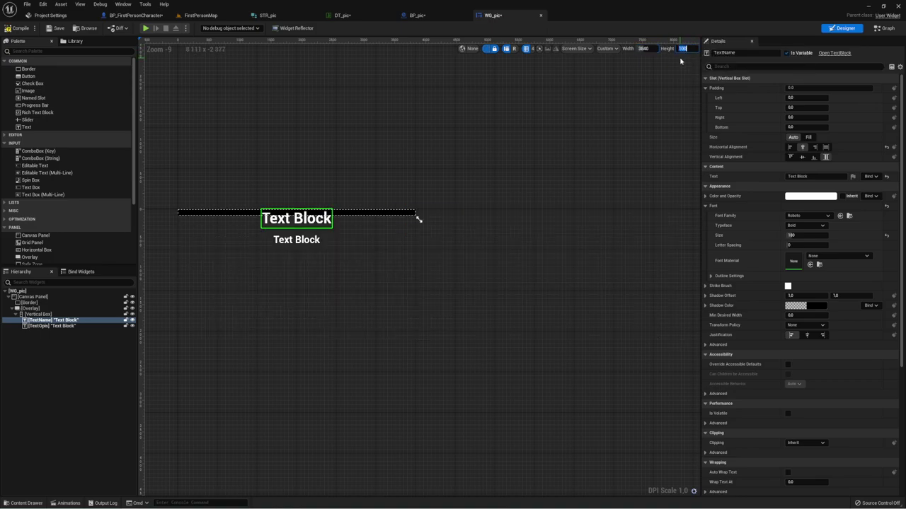
key(End)
text(0)
key(Return)
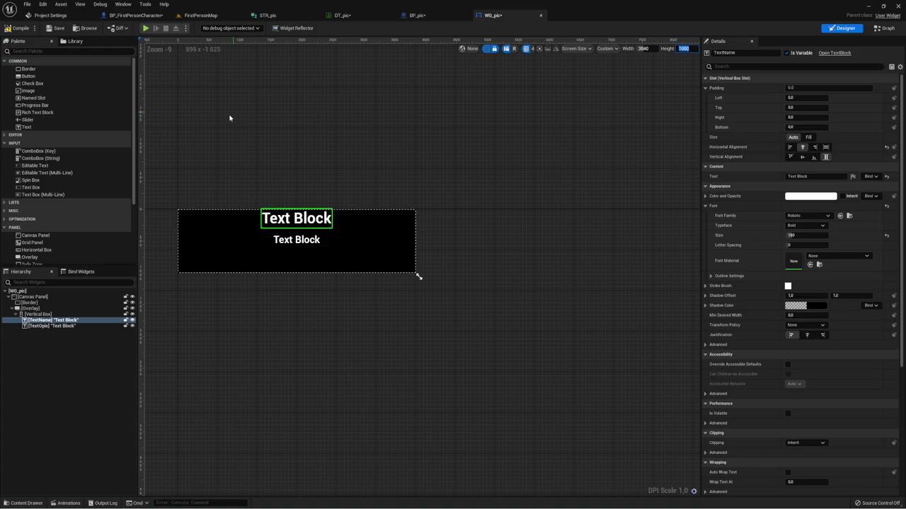
Shrink the font sizes of TextName and TextOpis and compile WG_pic
click(818, 234)
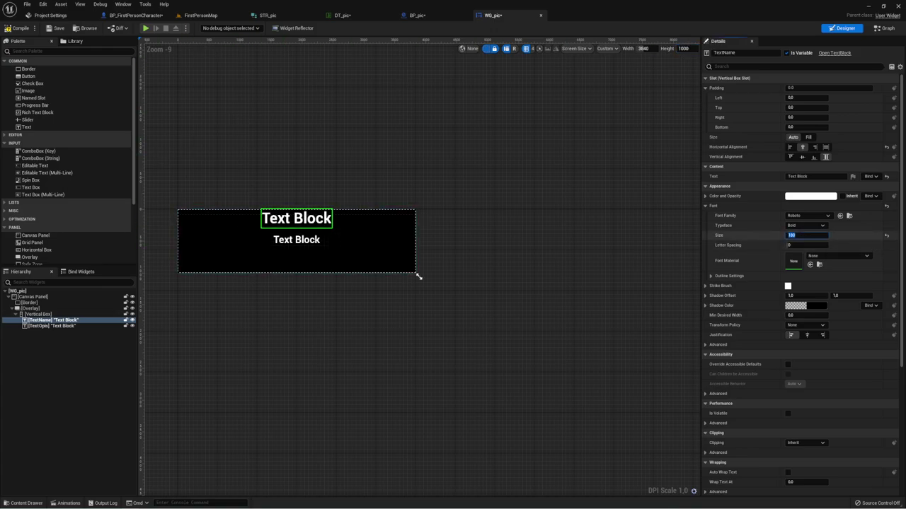
text(12)
key(Return)
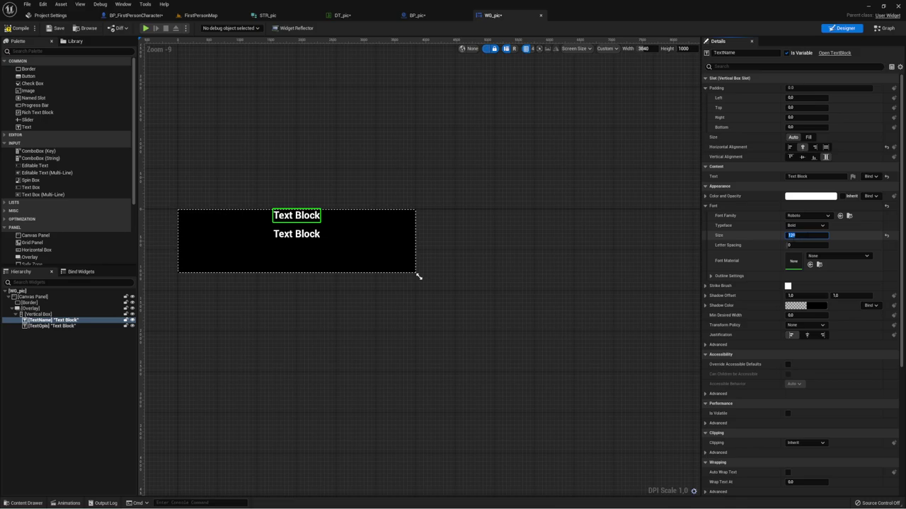
click(300, 235)
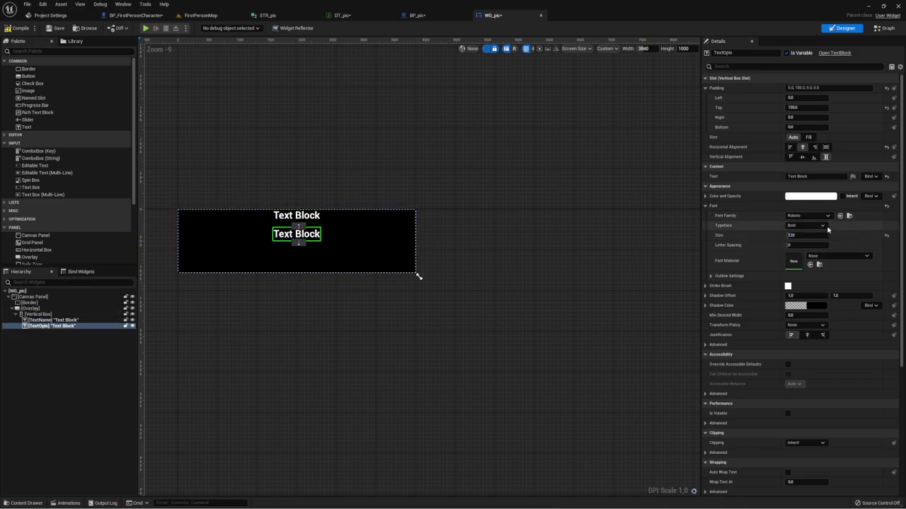
click(807, 235)
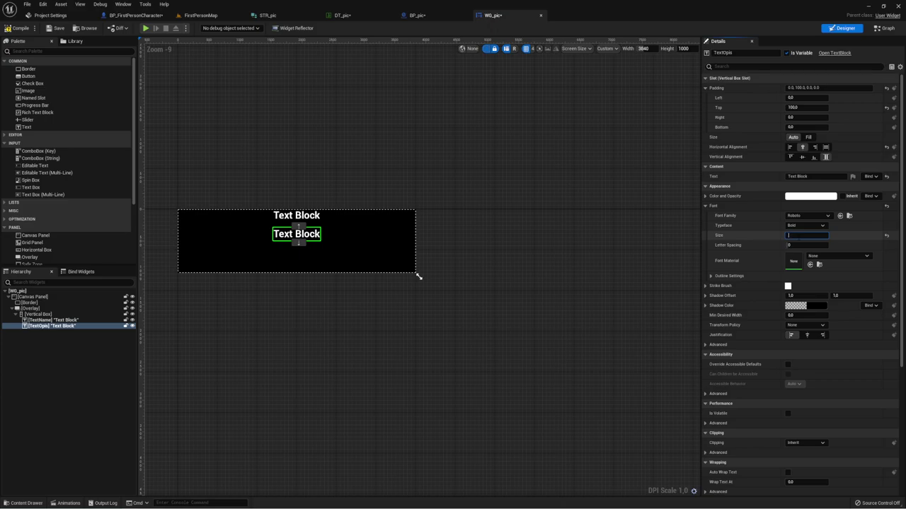
text(0)
key(Return)
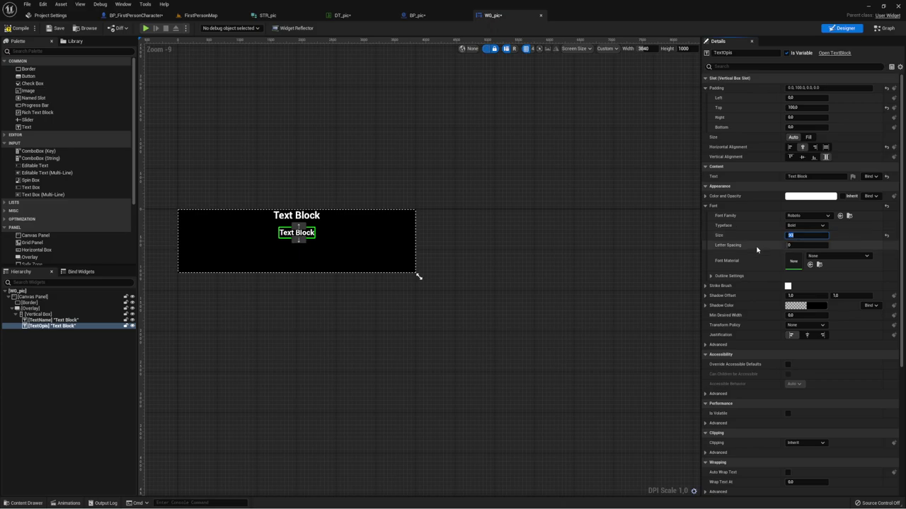
click(509, 228)
click(19, 31)
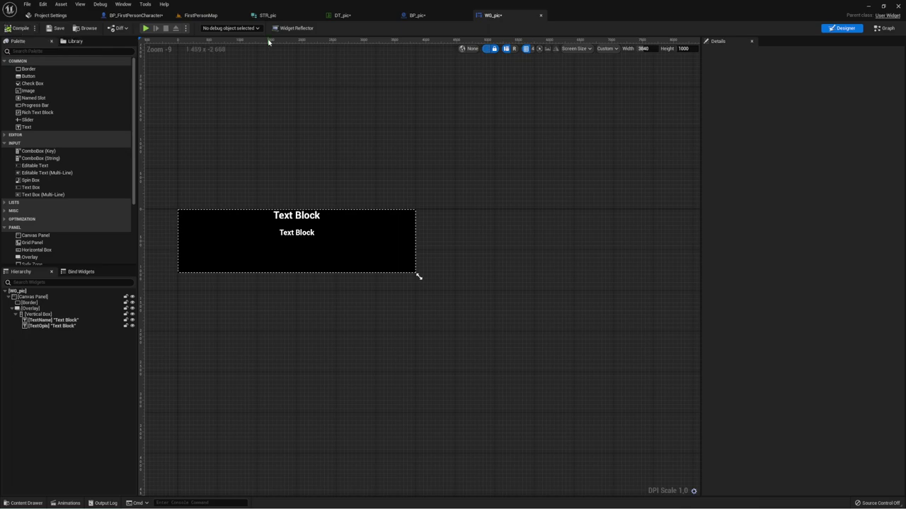
click(416, 14)
Lock the widget's scale and set it uniformly to 0.1
right_drag(563, 180, 564, 212)
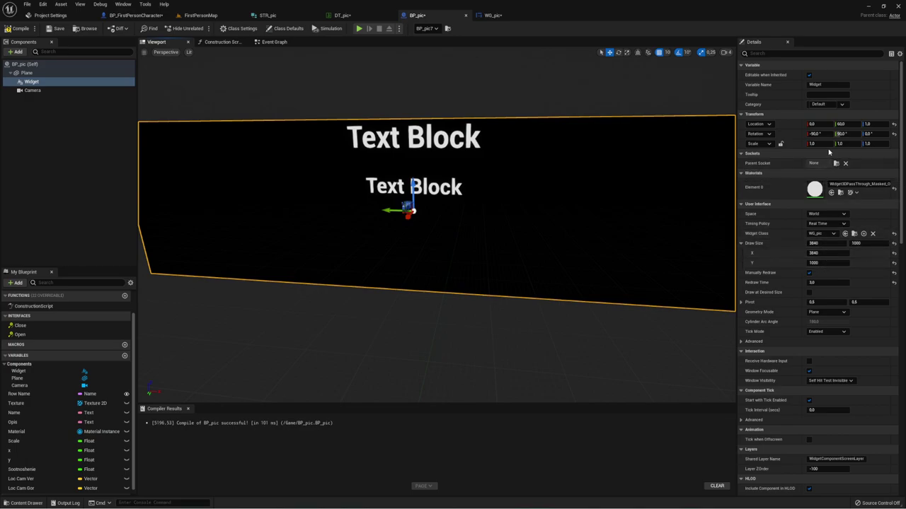
click(493, 15)
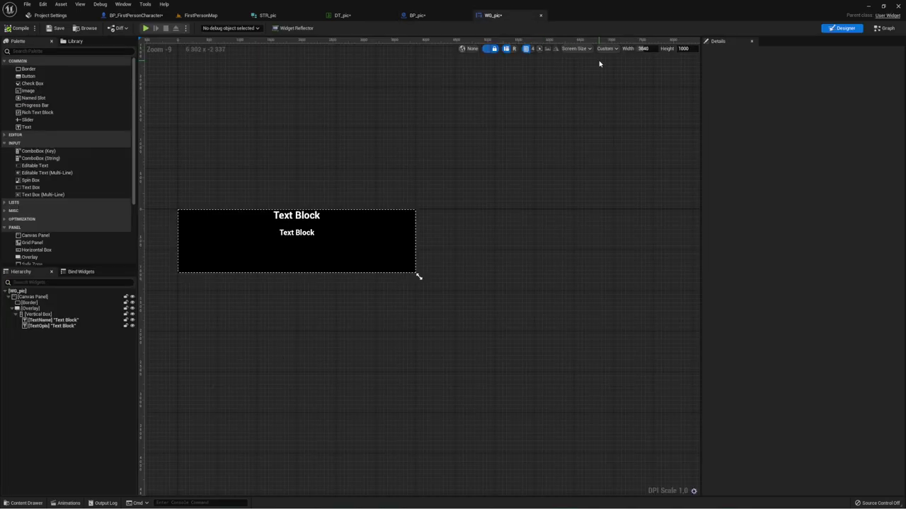
click(417, 15)
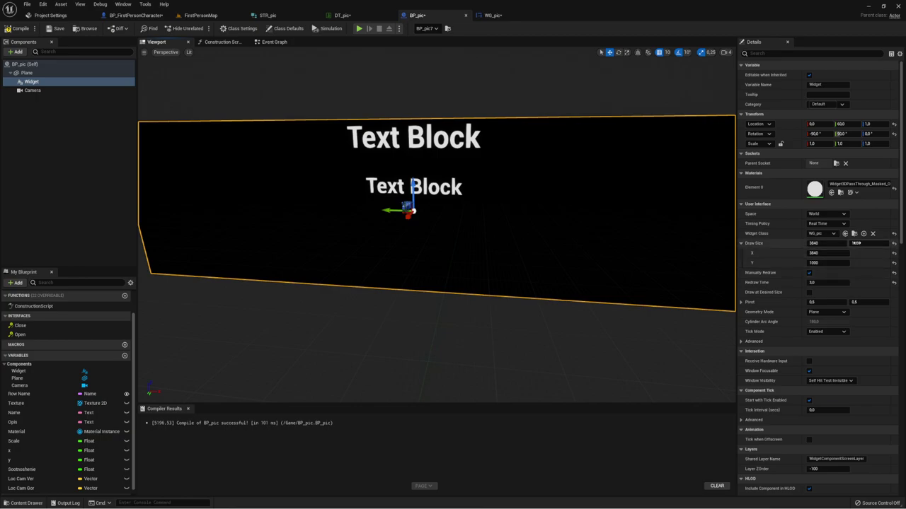
click(816, 143)
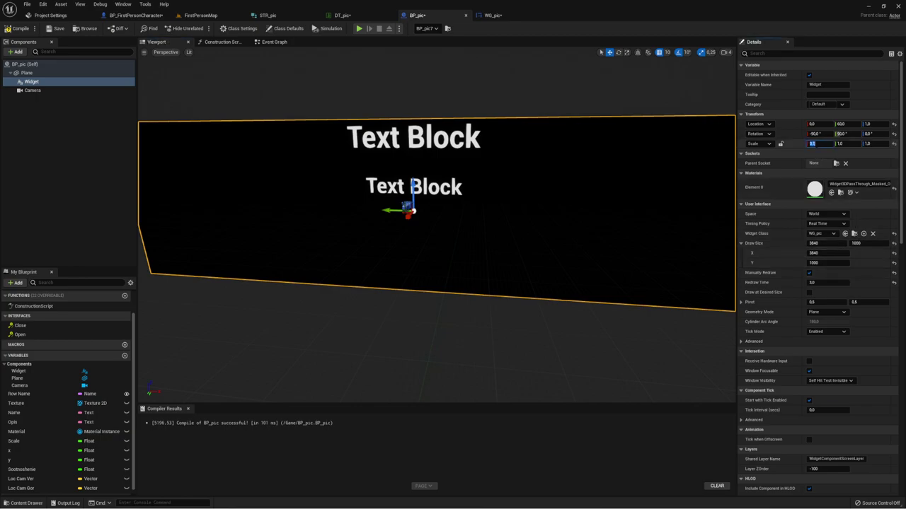
click(838, 144)
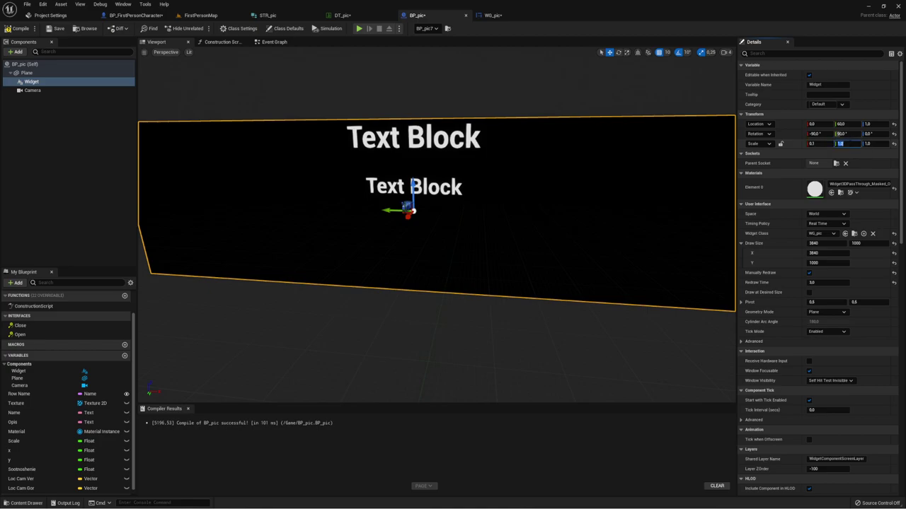
click(822, 143)
key(Return)
click(819, 145)
key(Return)
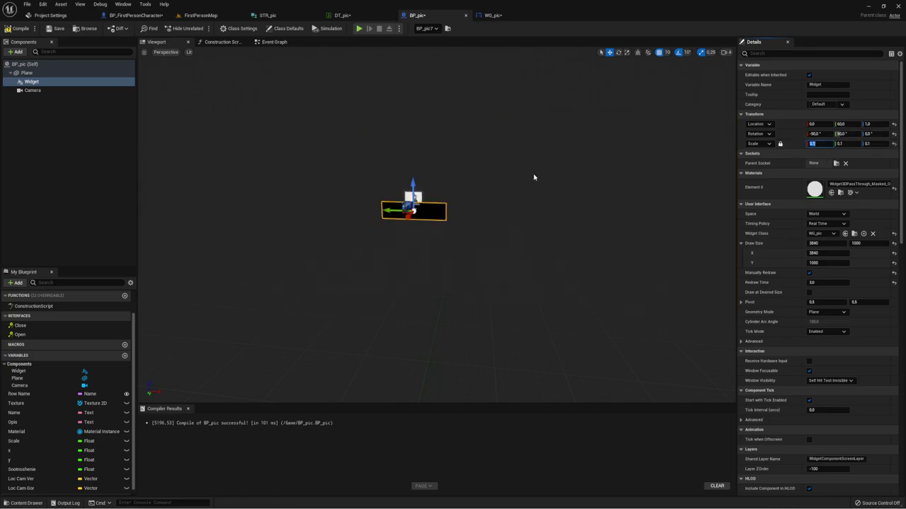
Fine-tune the uniform widget scale down to 0.02 and frame it beneath the painting
drag(534, 176, 533, 120)
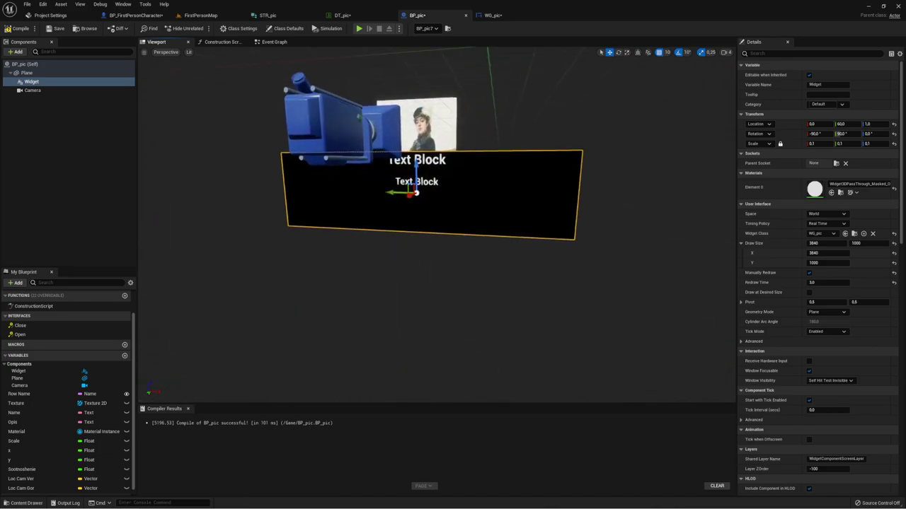
click(819, 144)
text(0.01)
key(Return)
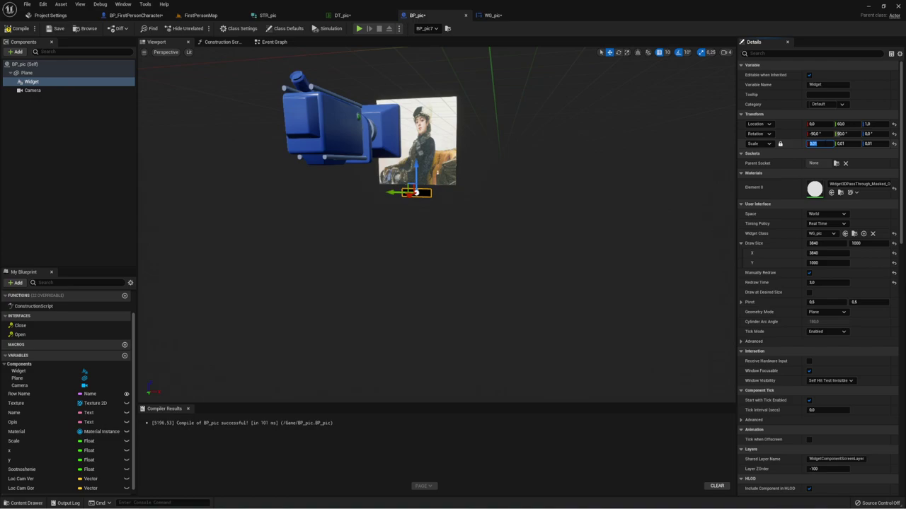
key(f)
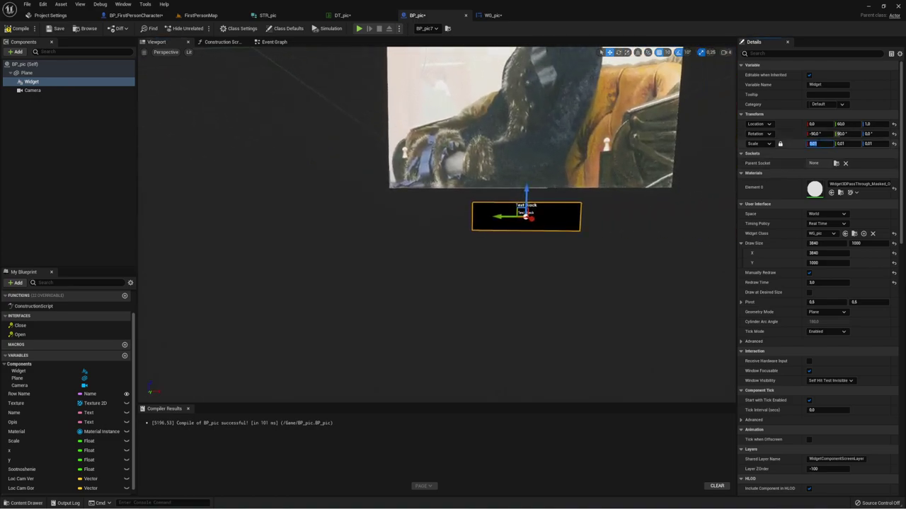
text(0.03)
key(Return)
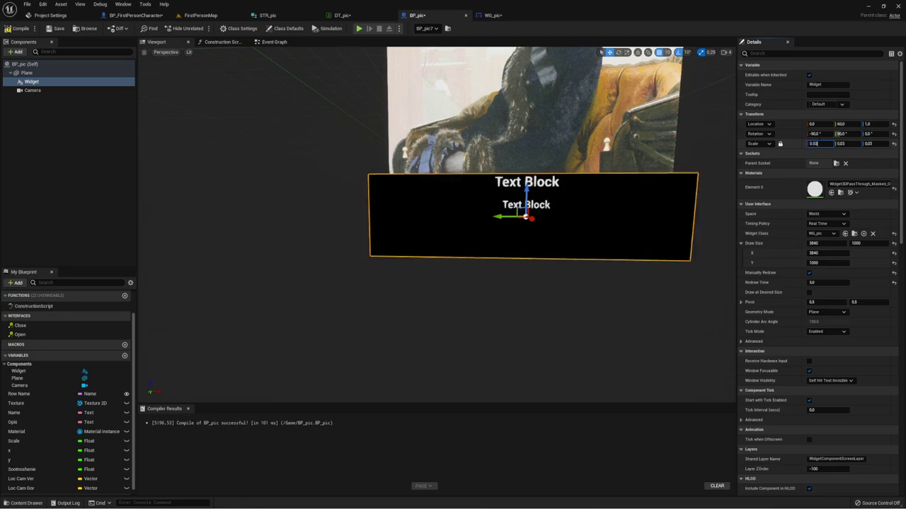
key(BackSpace)
text(2)
key(Return)
right_drag(437, 283, 437, 283)
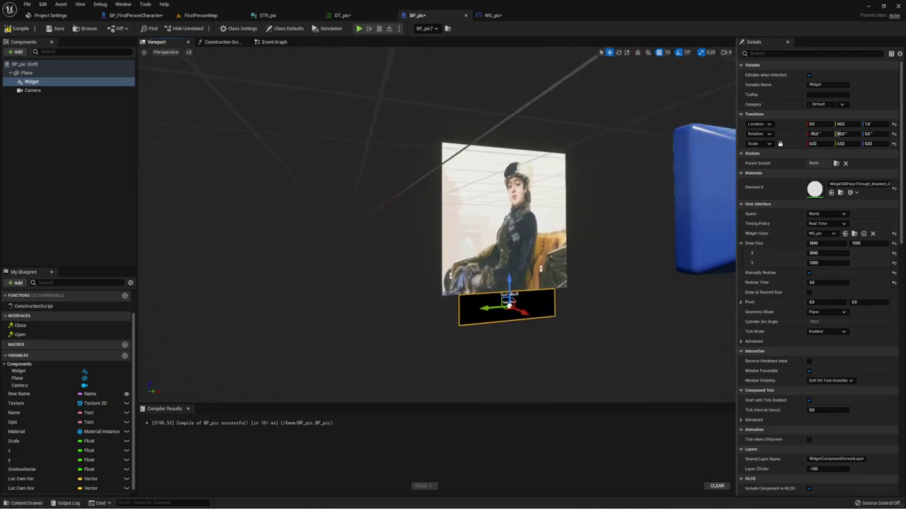
right_drag(632, 170, 631, 170)
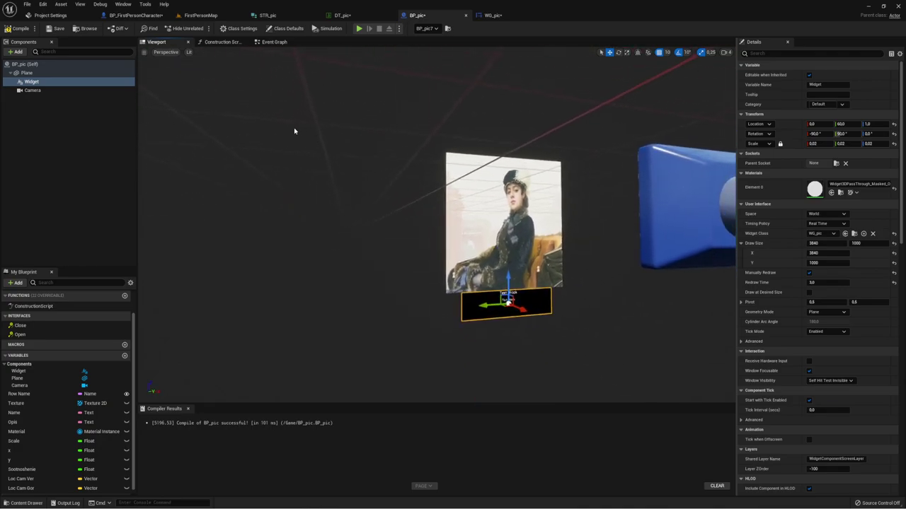
Add a Get Widget node from the Widget component in BP_pic's Event Graph
click(275, 42)
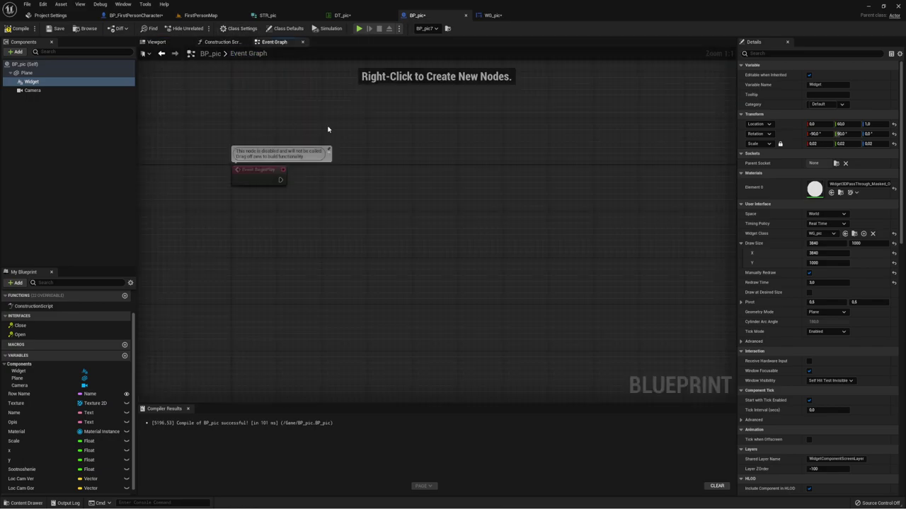
right_drag(389, 177, 371, 184)
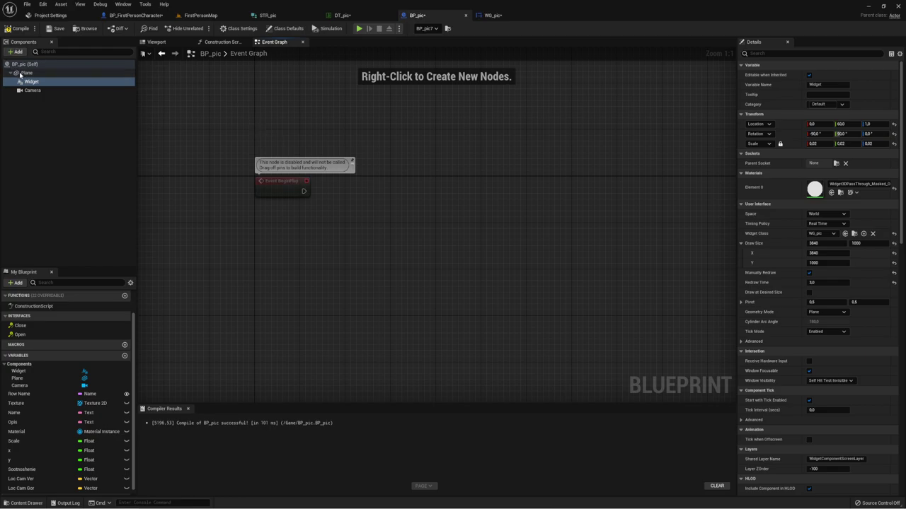
mouse_move(31, 82)
mouse_down()
mouse_move(263, 225)
mouse_move(298, 235)
mouse_move(345, 230)
mouse_up()
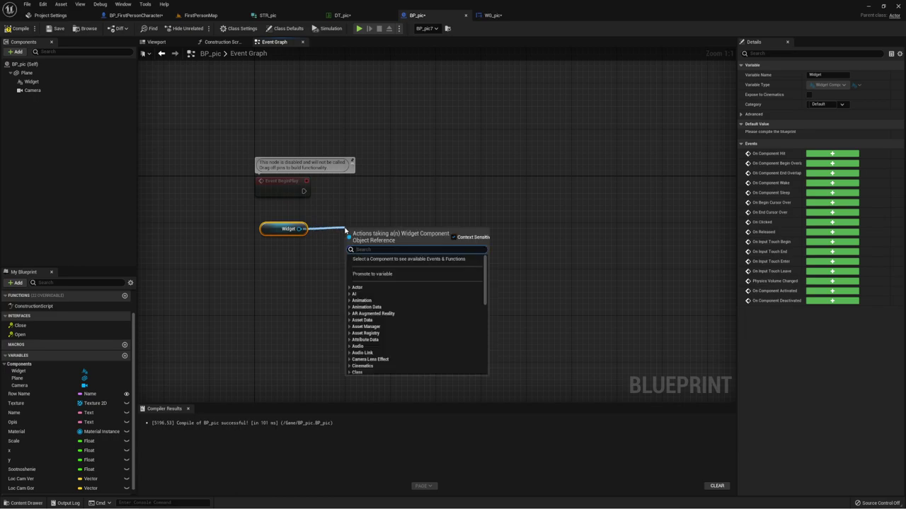
text(get)
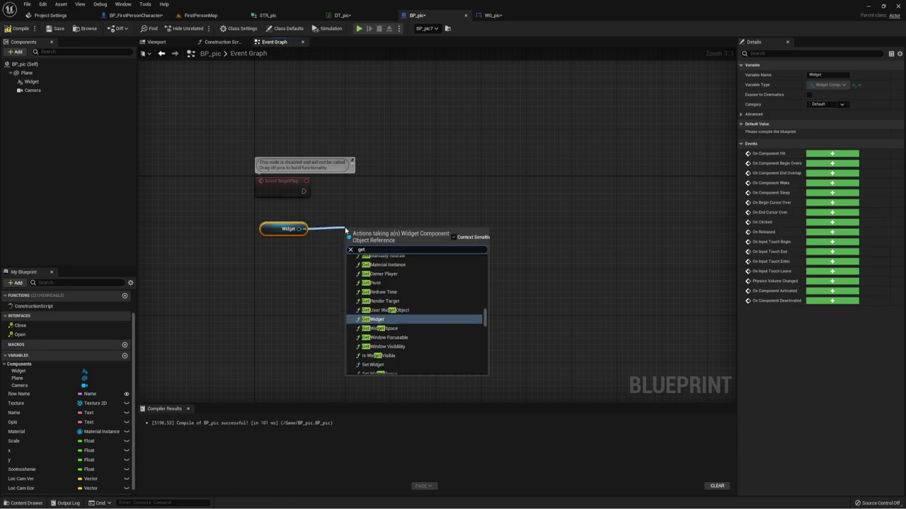
click(371, 319)
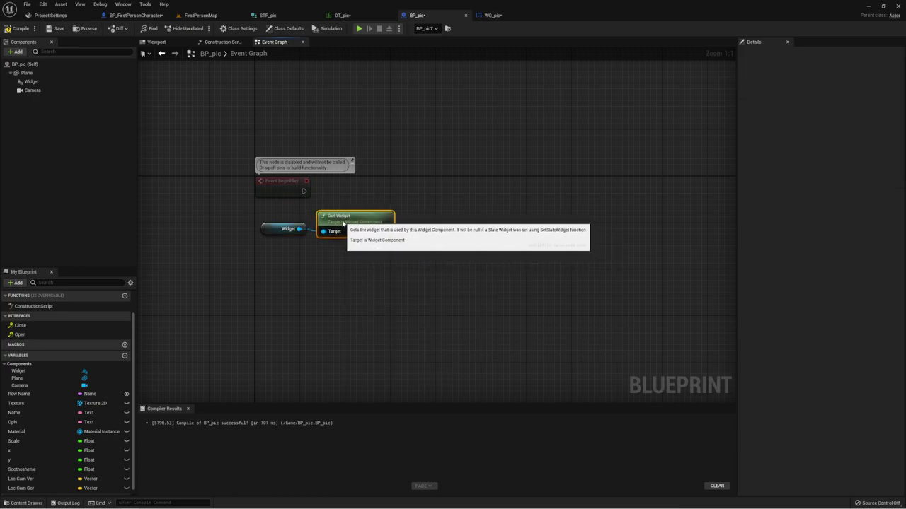
click(283, 230)
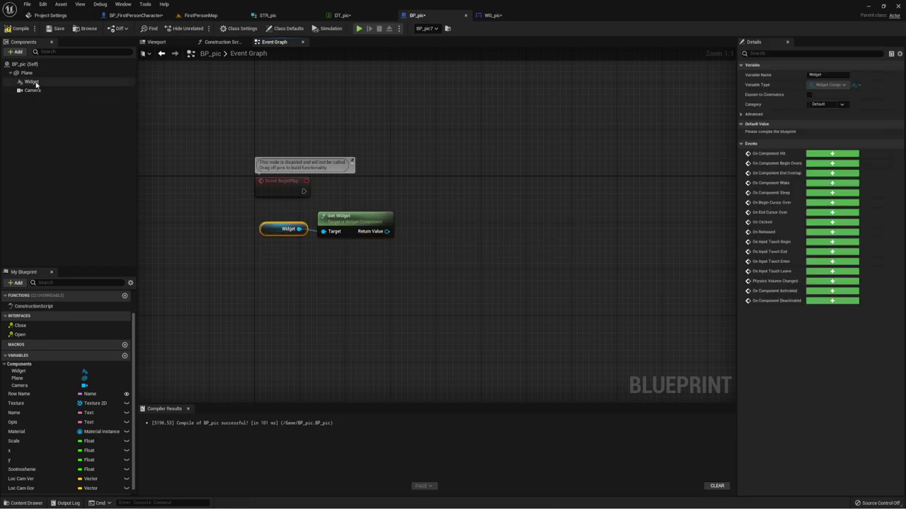
right_drag(404, 222, 389, 223)
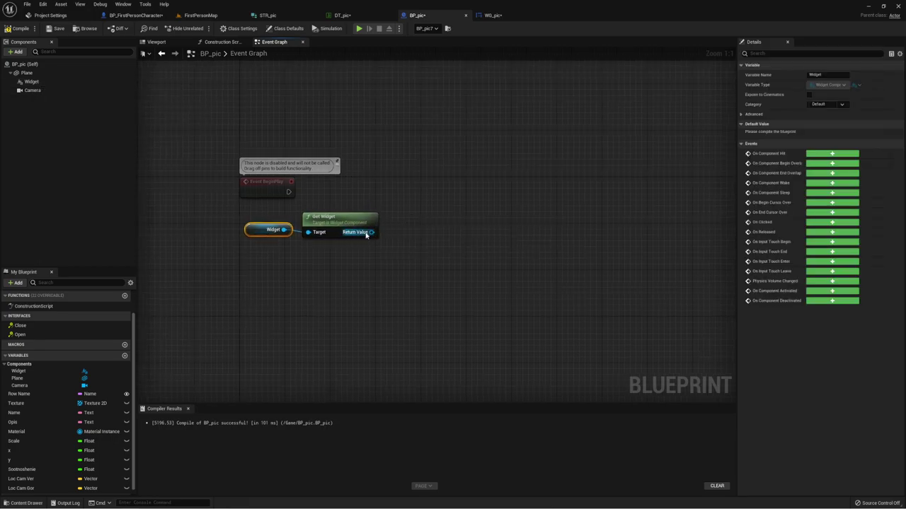
Cast the widget to WG_pic after BeginPlay and promote the result to an As WG Pic variable
drag(367, 234, 383, 179)
text(cast)
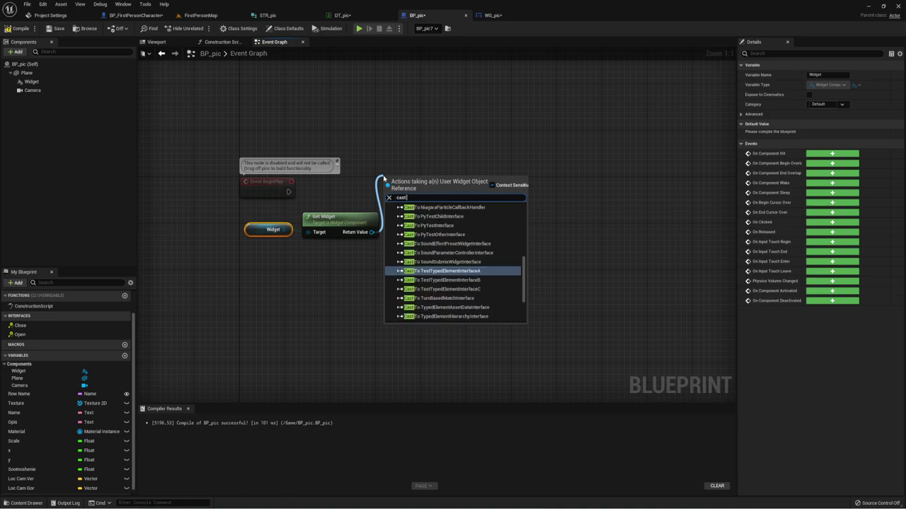
text( wg)
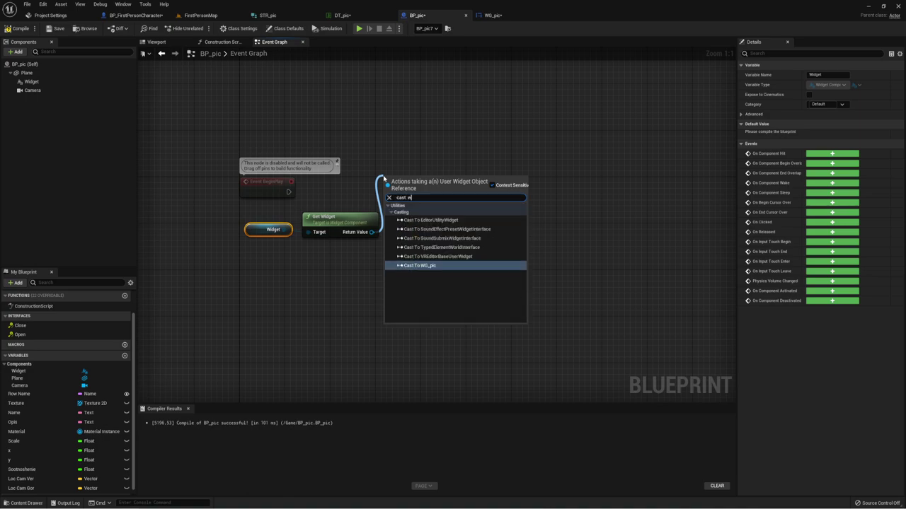
key(Return)
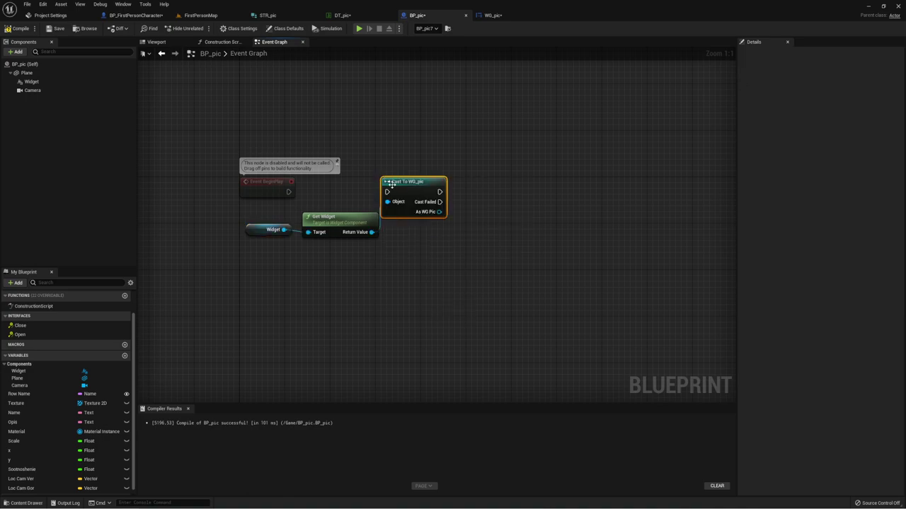
drag(386, 191, 290, 193)
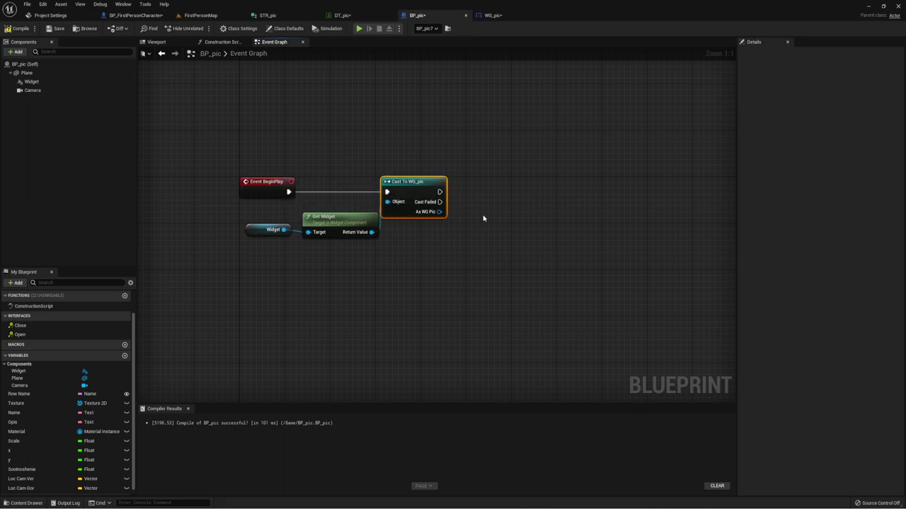
right_drag(529, 203, 452, 204)
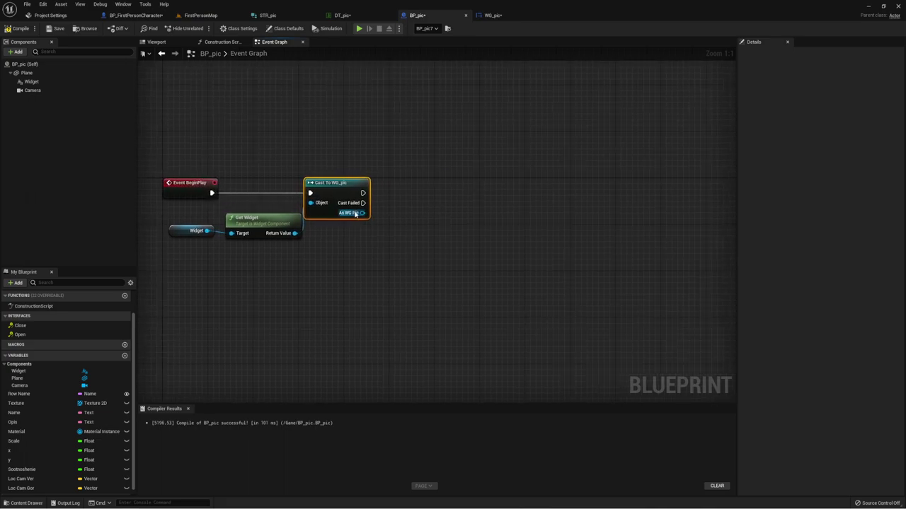
drag(362, 213, 410, 194)
click(451, 238)
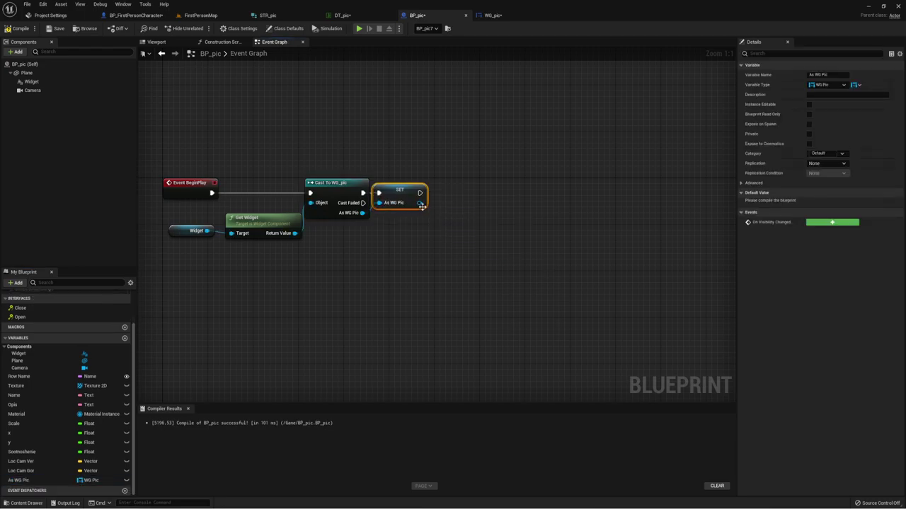
Call Name Opis on As WG Pic with the Name and Opis variables wired in
drag(420, 202, 469, 193)
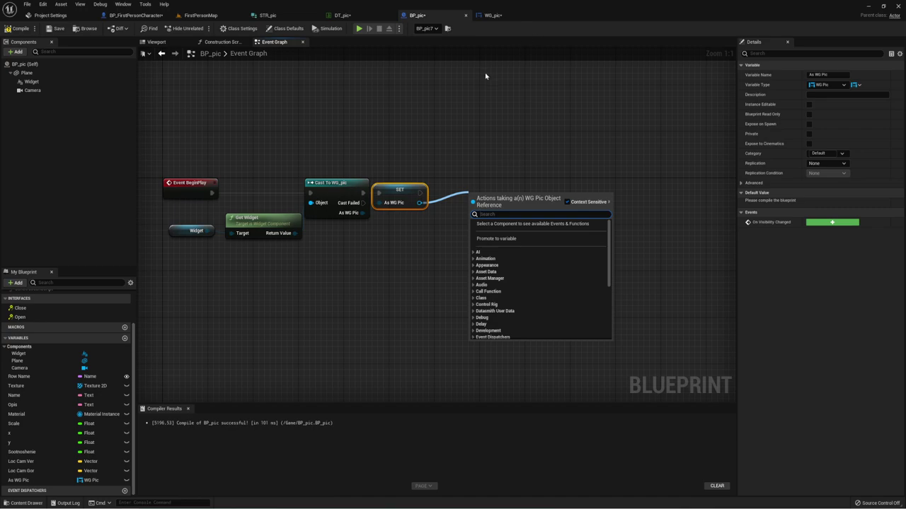
text(Nma)
key(BackSpace)
key(BackSpace)
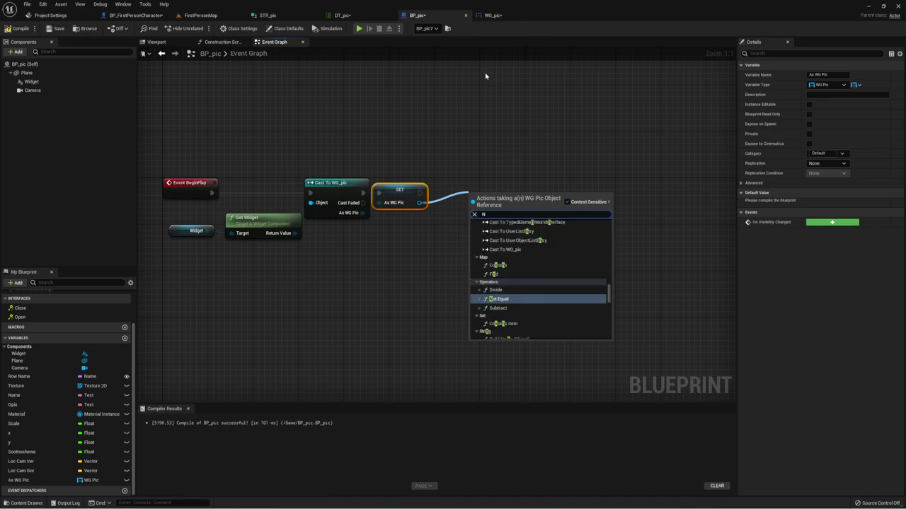
text(ame)
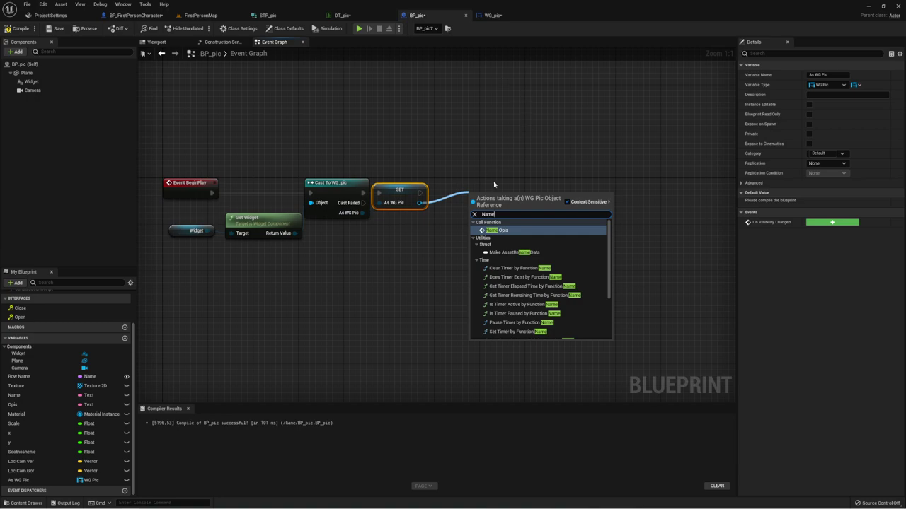
click(500, 231)
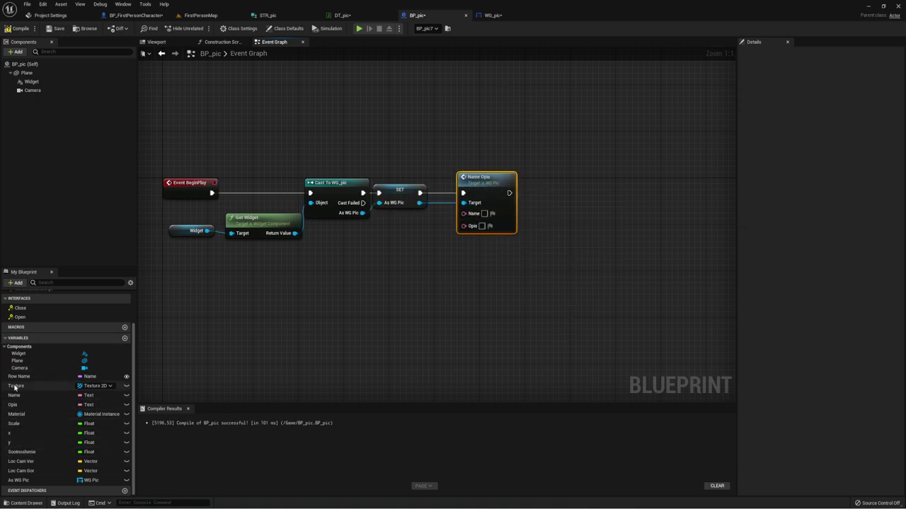
drag(17, 397, 396, 255)
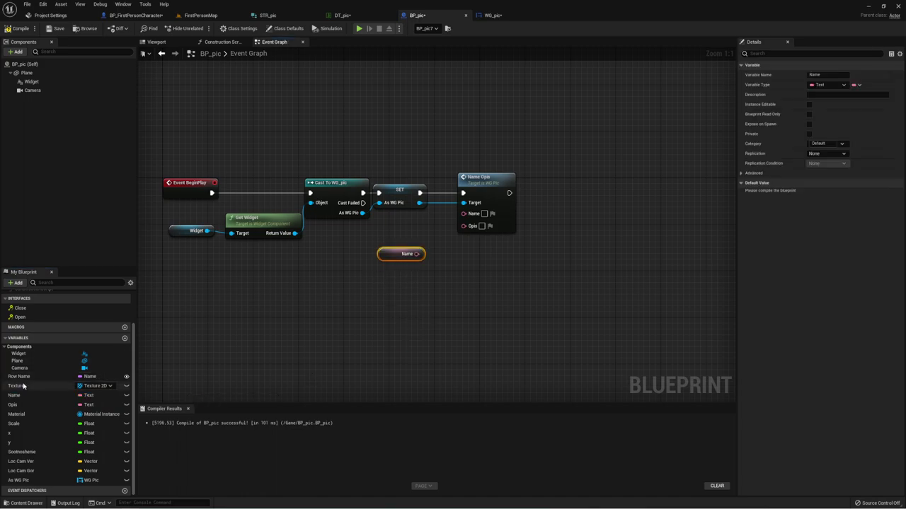
mouse_move(21, 403)
mouse_down()
mouse_move(416, 275)
mouse_move(431, 237)
mouse_move(416, 253)
mouse_move(398, 249)
mouse_move(410, 226)
mouse_up()
ctrl+click(392, 254)
click(442, 286)
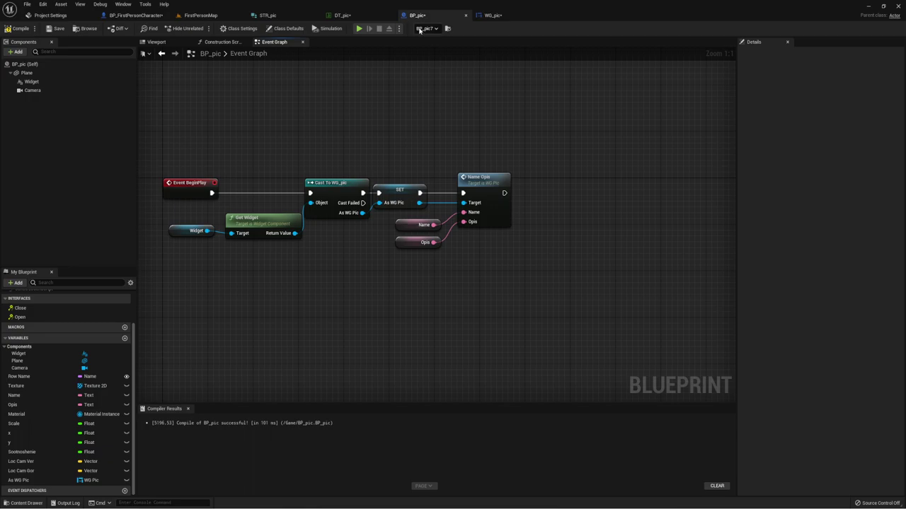
right_drag(354, 250, 433, 205)
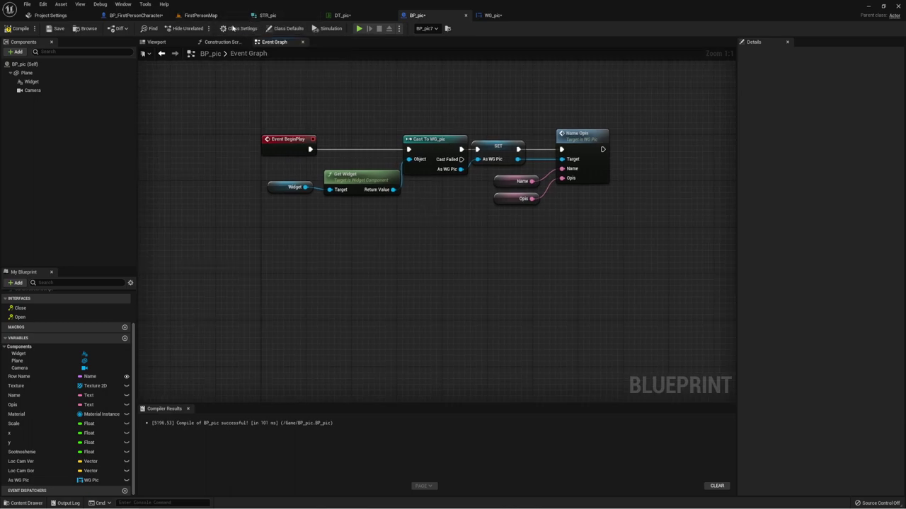
click(198, 16)
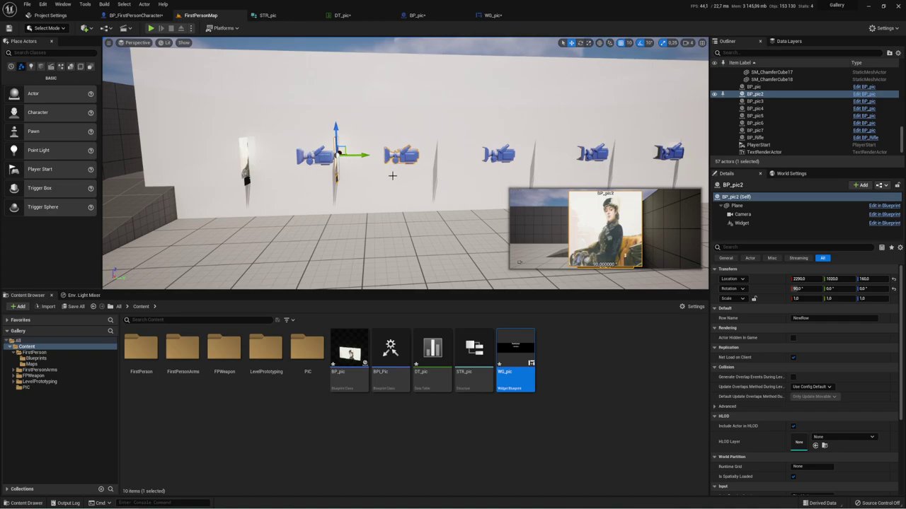
Return to BP_pic's viewport, orbit to the picture plane, and select the Plane component
mouse_move(395, 178)
right_down()
mouse_move(340, 184)
mouse_move(324, 137)
right_up()
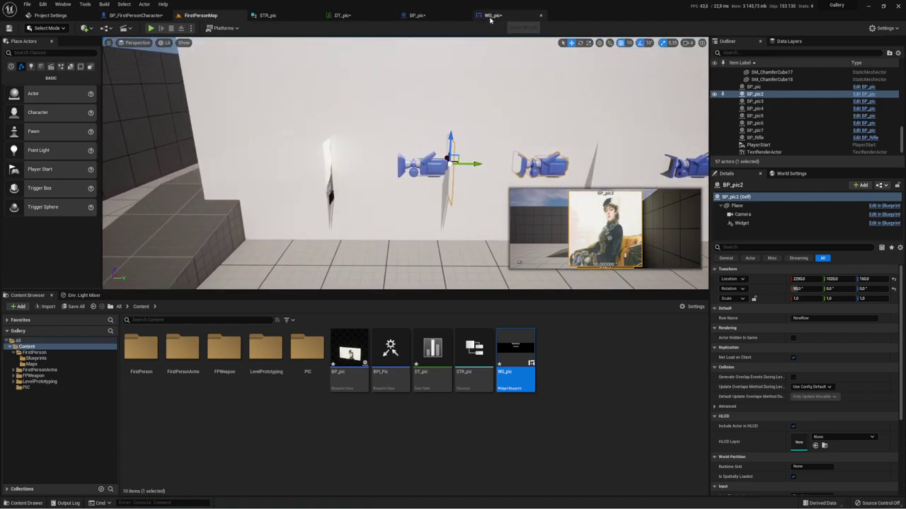
click(424, 15)
click(157, 42)
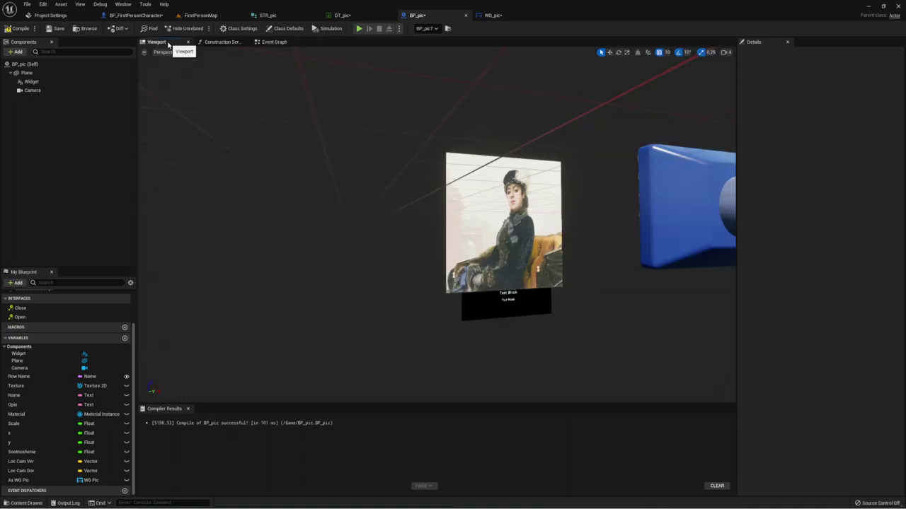
right_drag(605, 201, 605, 202)
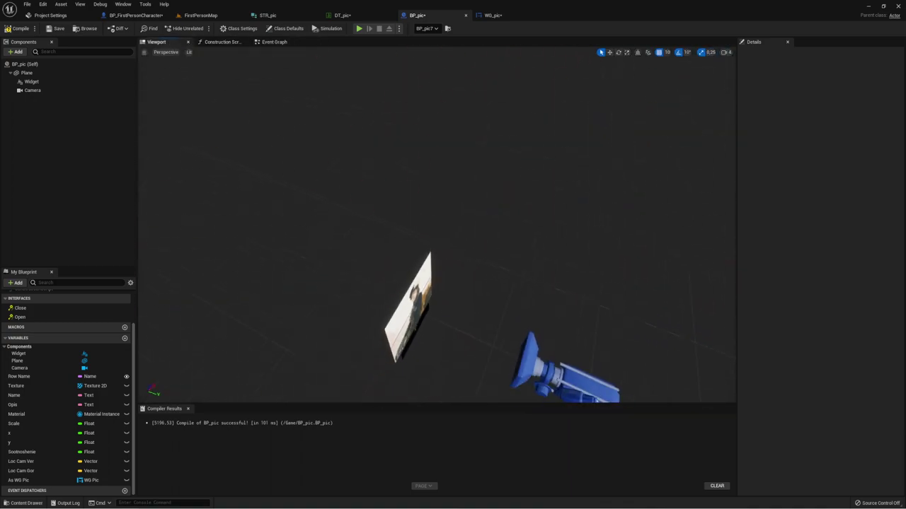
right_drag(139, 80, 139, 80)
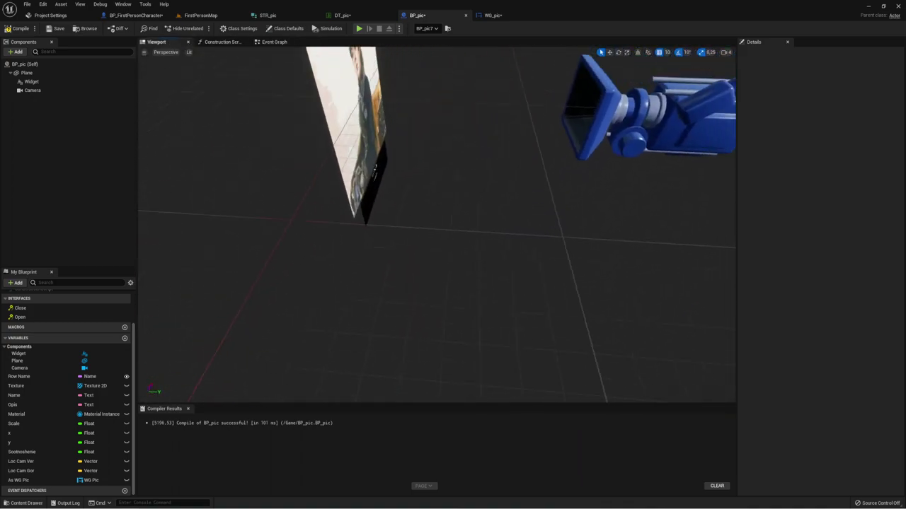
click(27, 73)
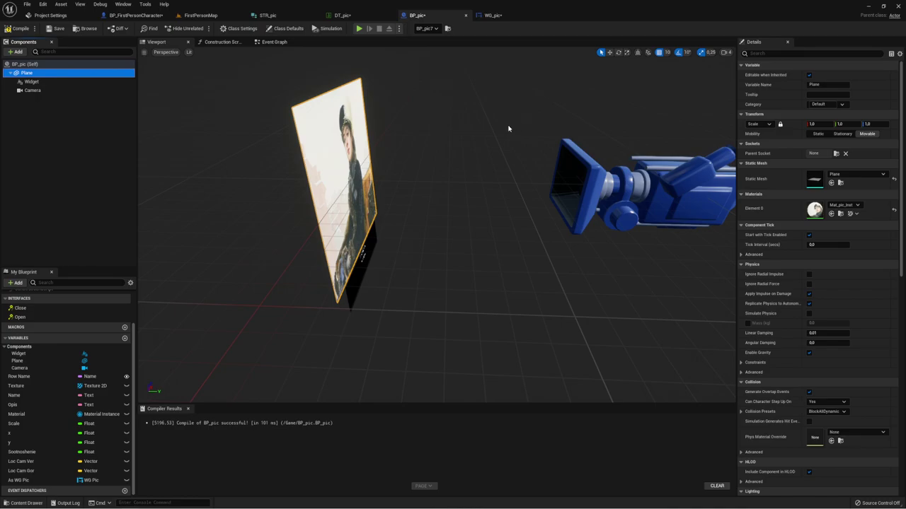
Add a Scene component and drag it above Plane so Scene becomes BP_pic's root
click(17, 52)
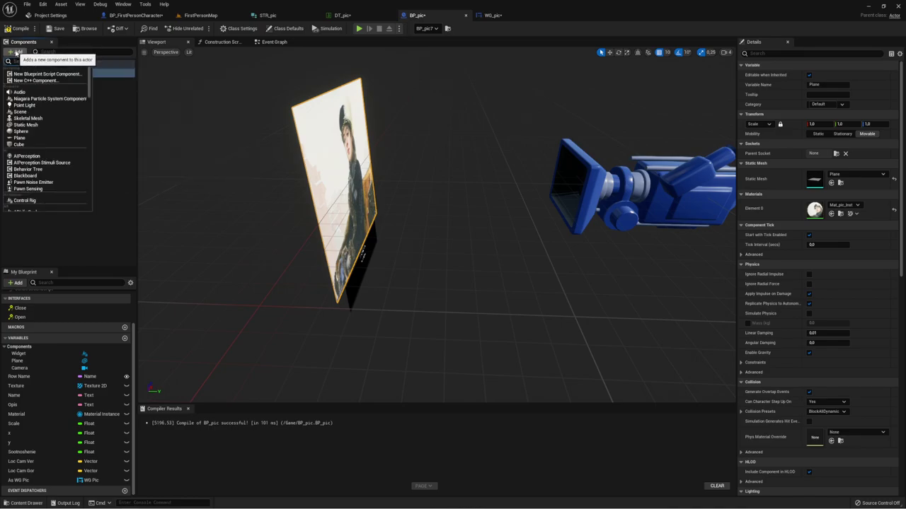
text(sce)
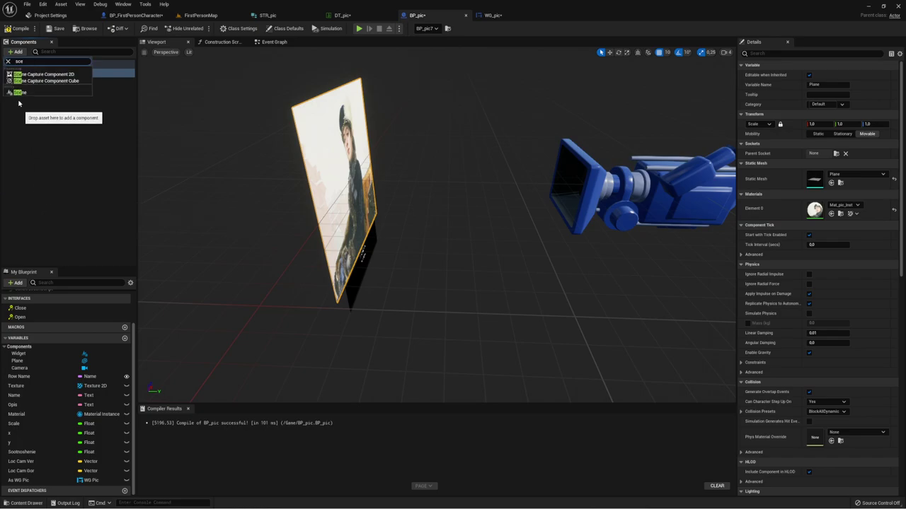
click(20, 91)
key(Return)
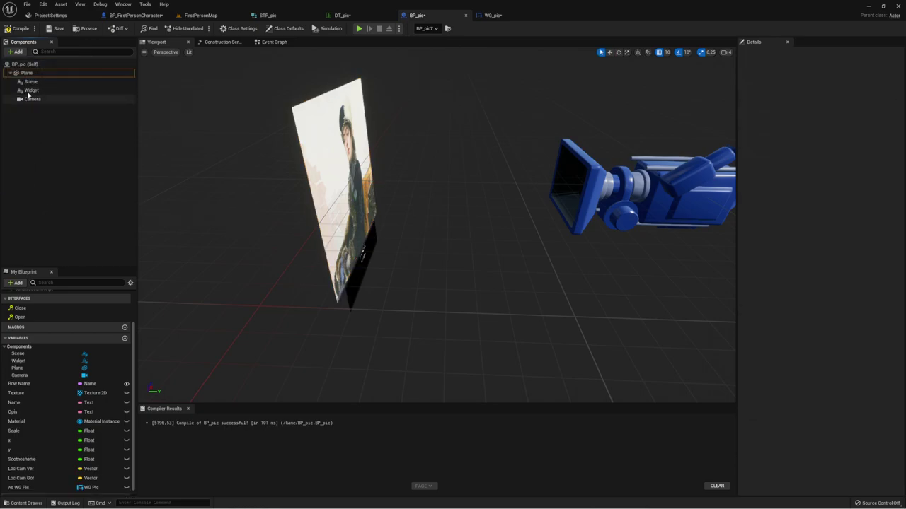
click(29, 76)
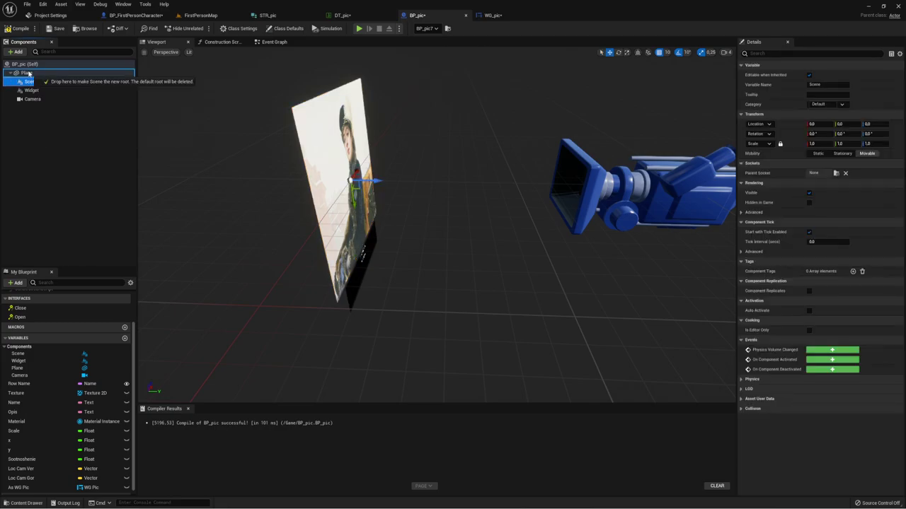
drag(28, 82, 31, 74)
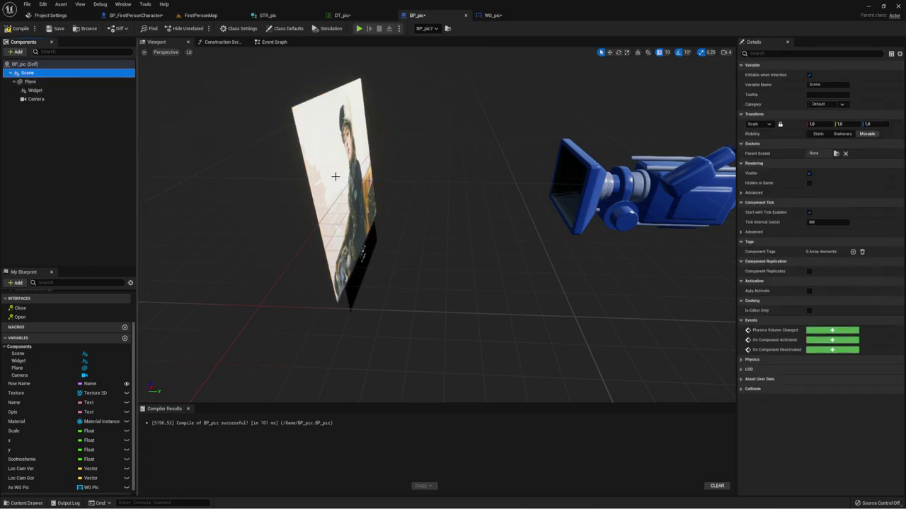
click(30, 81)
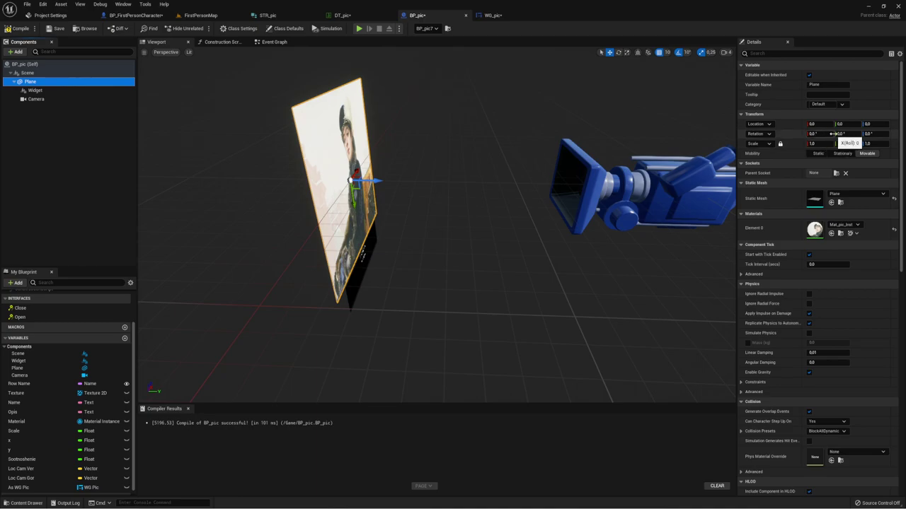
Give the plane a 90 degree Y rotation and recompile BP_pic
click(842, 134)
text(90)
key(Return)
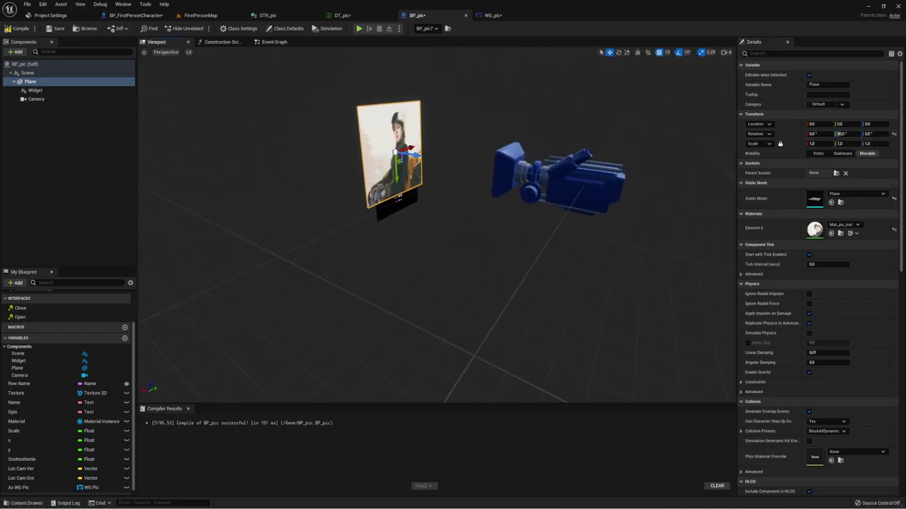
click(552, 184)
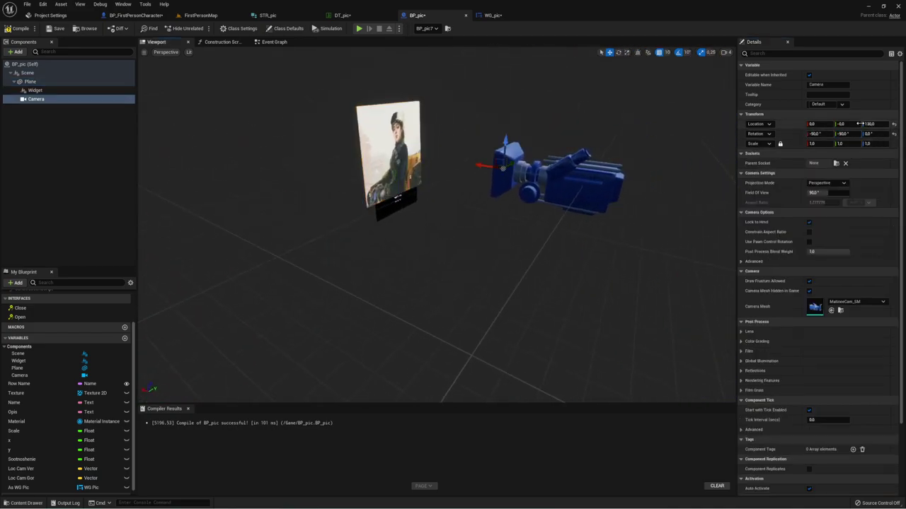
click(18, 29)
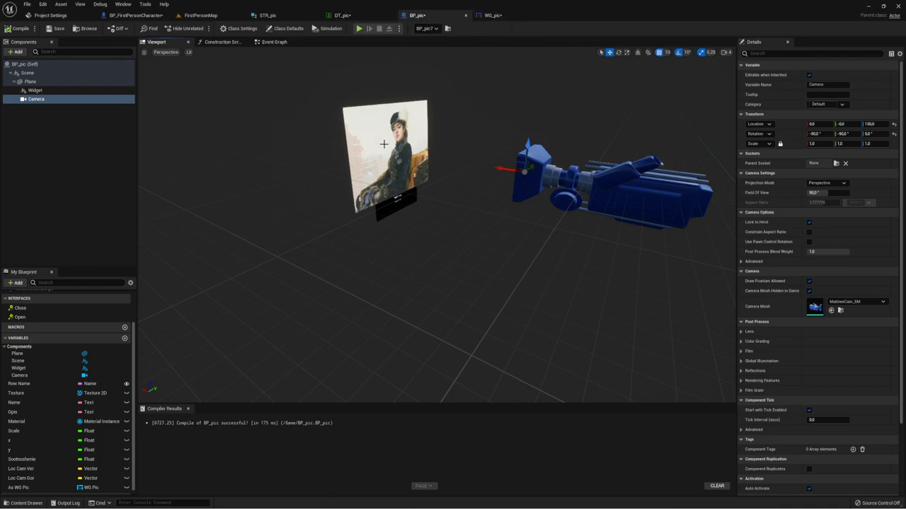
Check BP_pic's Event Graph and the level map, then return to BP_pic's 3D preview
click(274, 42)
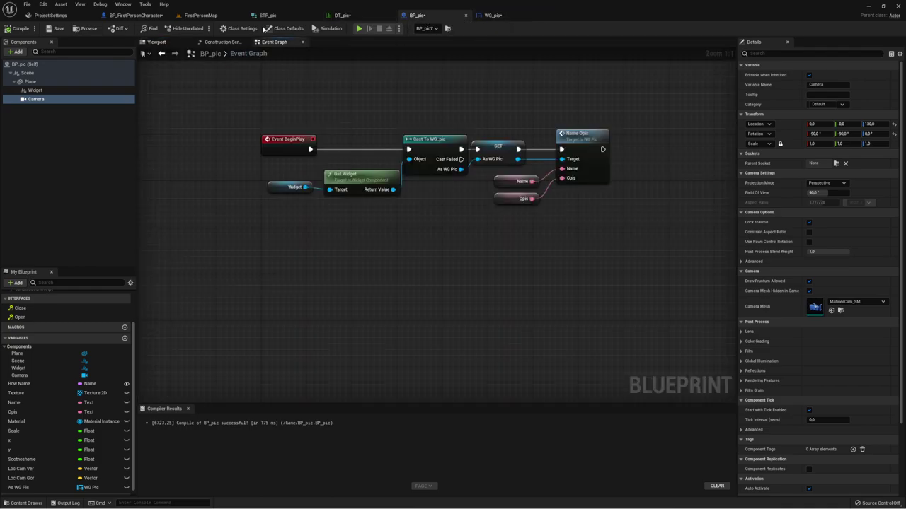
click(200, 15)
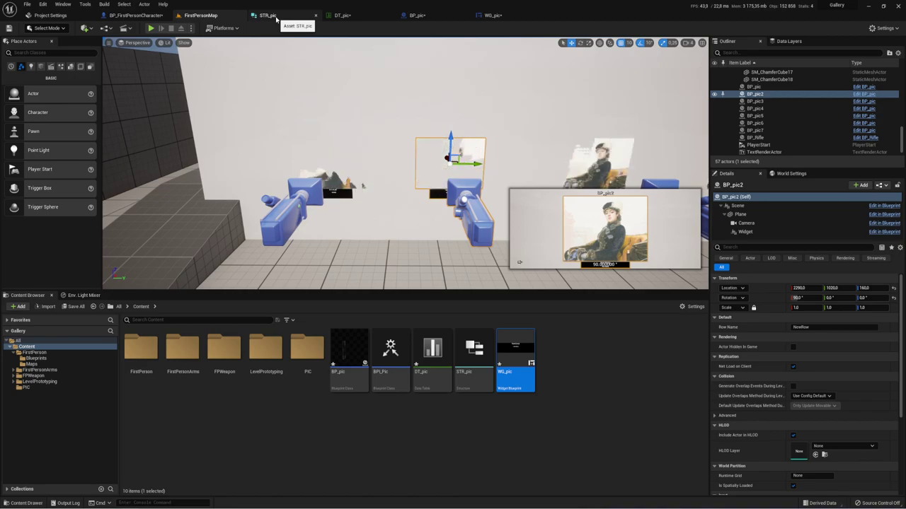
click(416, 15)
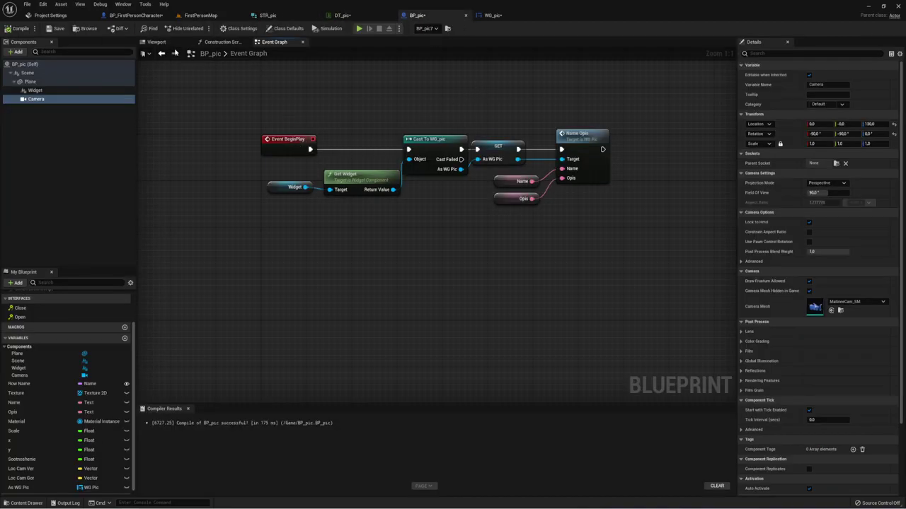
click(158, 42)
Reposition the picture plane, setting its vertical offset to 60 and adjusting its sideways and forward offsets
click(384, 152)
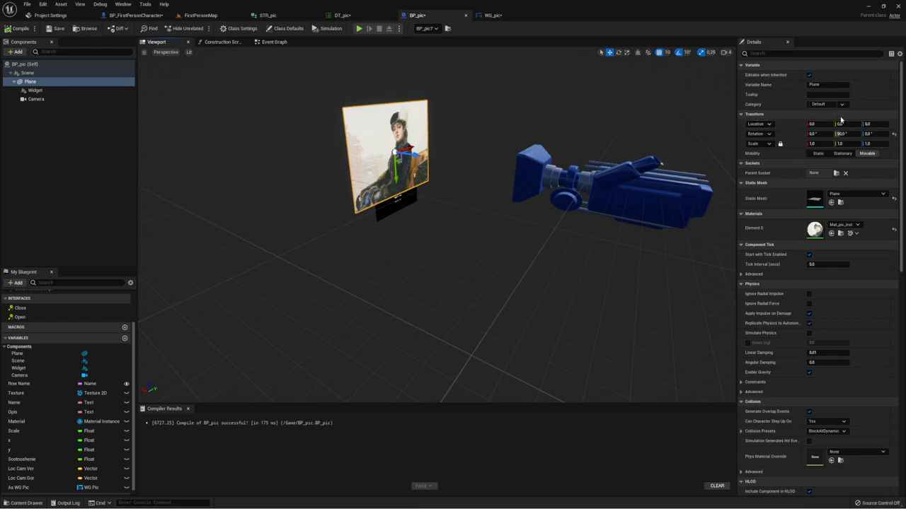
click(869, 125)
text(2)
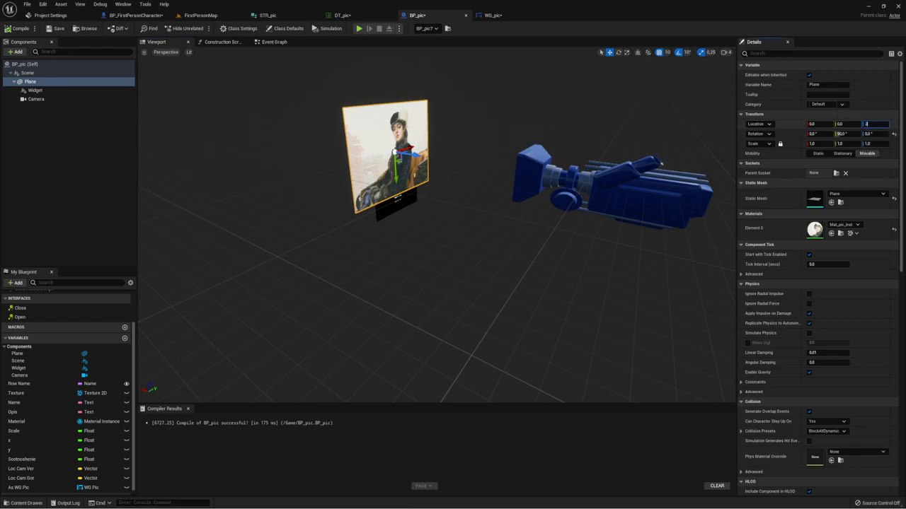
text(0)
key(Return)
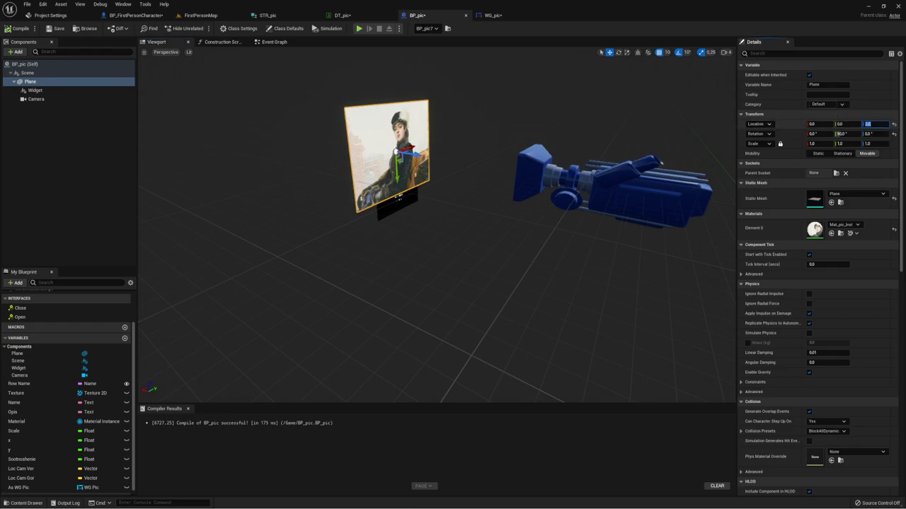
text(60)
key(Return)
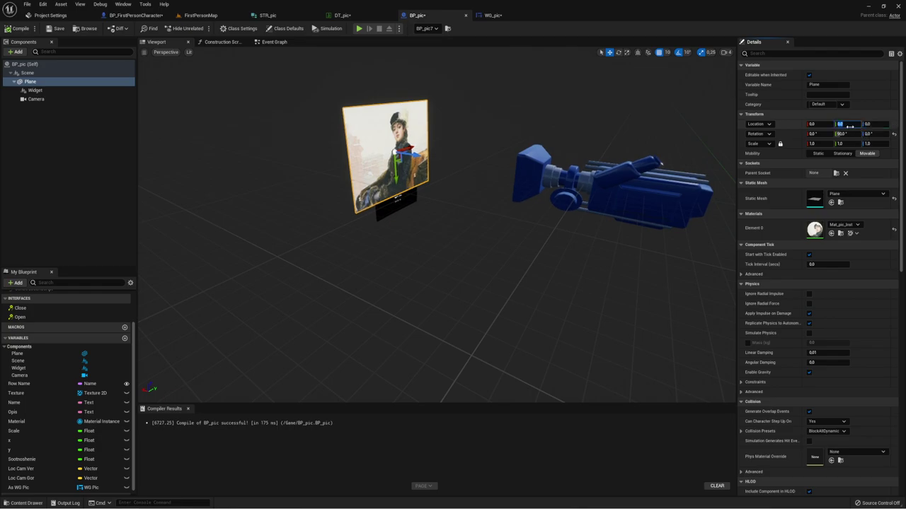
drag(849, 125, 849, 125)
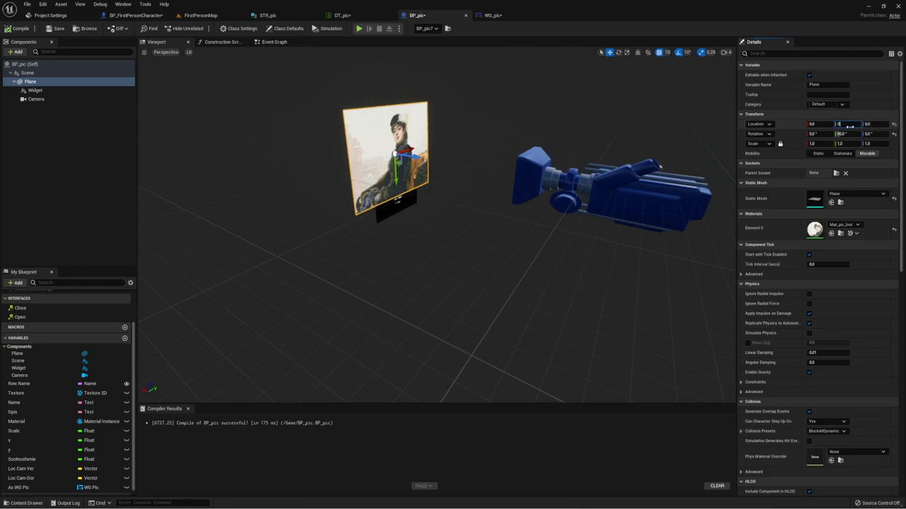
click(813, 124)
text(3)
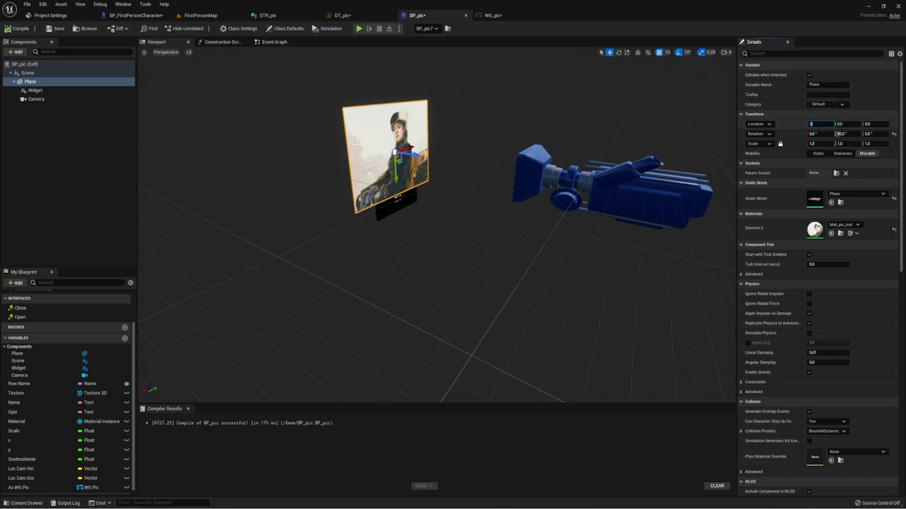
key(Return)
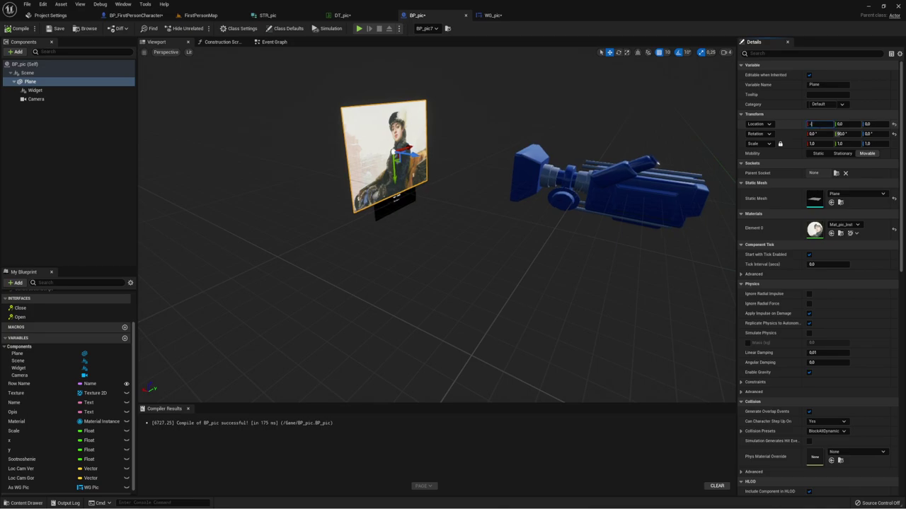
key(Return)
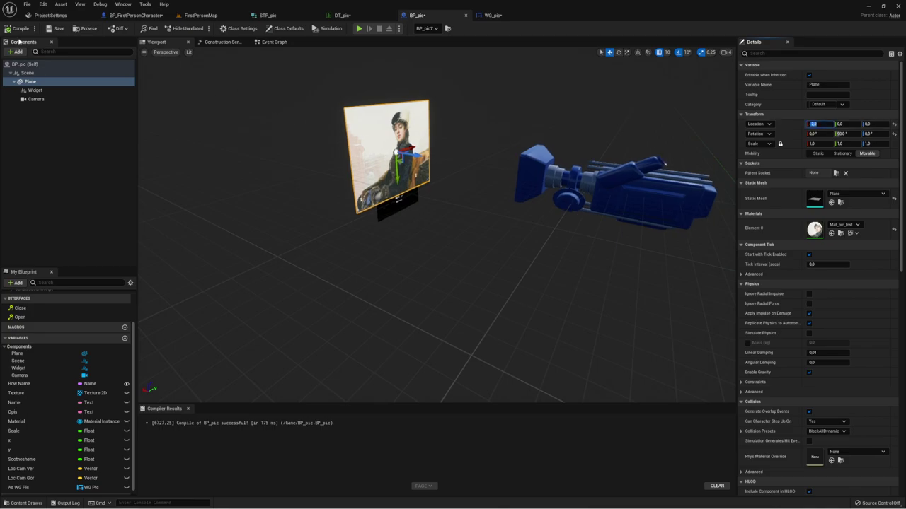
Inspect the hung pictures in the level, then return to BP_FirstPersonCharacter's Event Graph
click(141, 16)
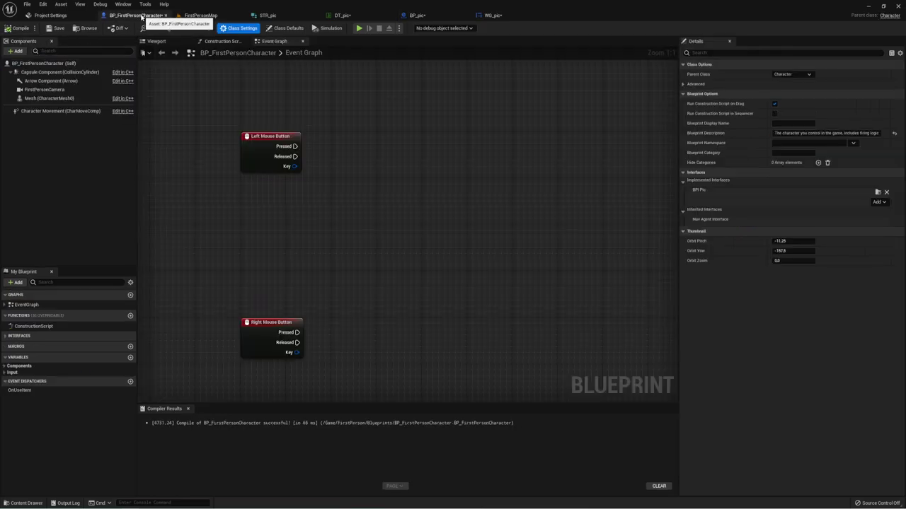
click(200, 15)
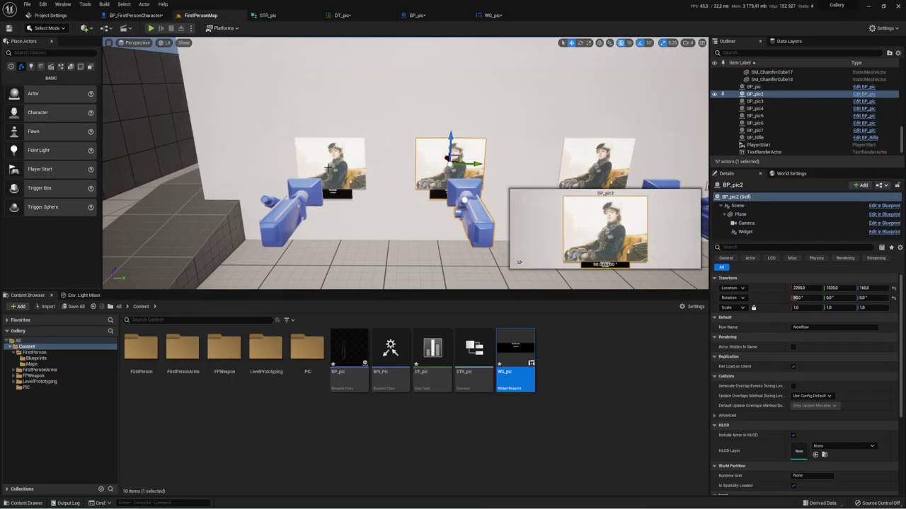
right_drag(328, 168, 489, 164)
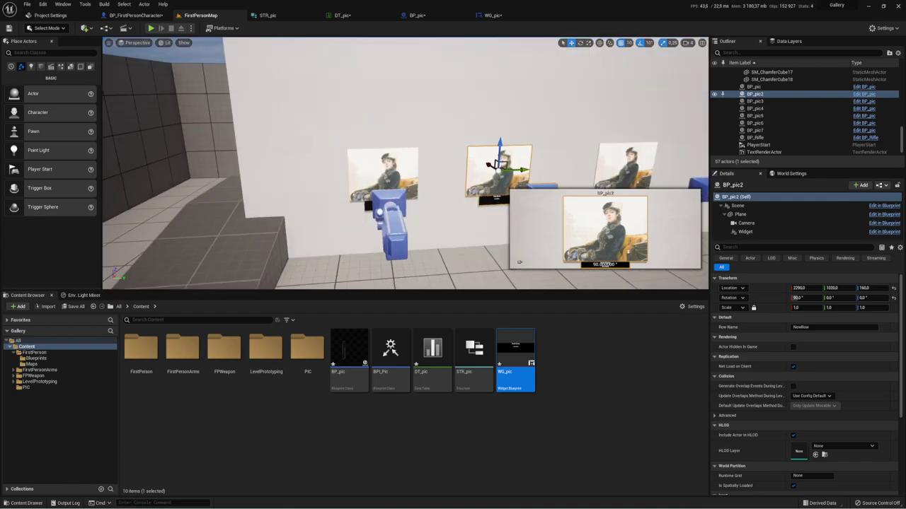
mouse_move(424, 190)
right_down()
mouse_move(412, 197)
mouse_move(396, 185)
right_up()
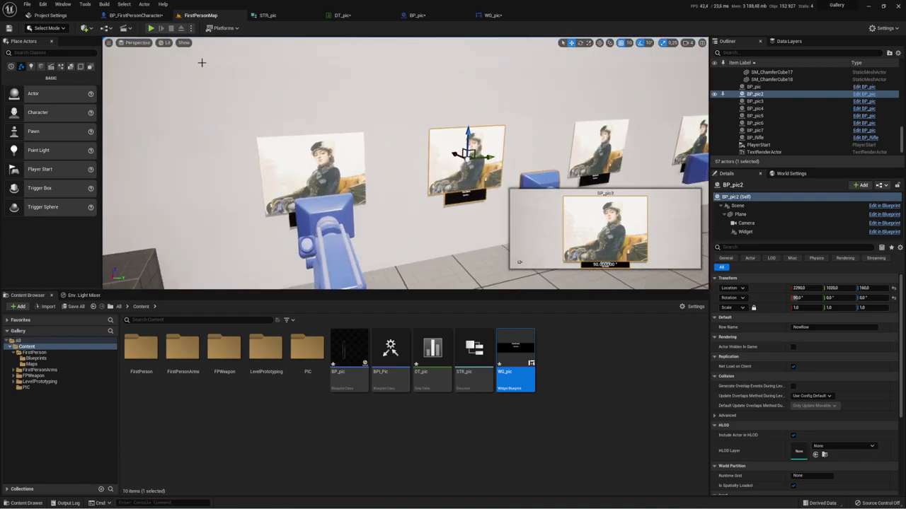
click(135, 14)
Reveal the Close and Open interface functions and center the graph on the Left Mouse Button event
right_drag(307, 169, 392, 142)
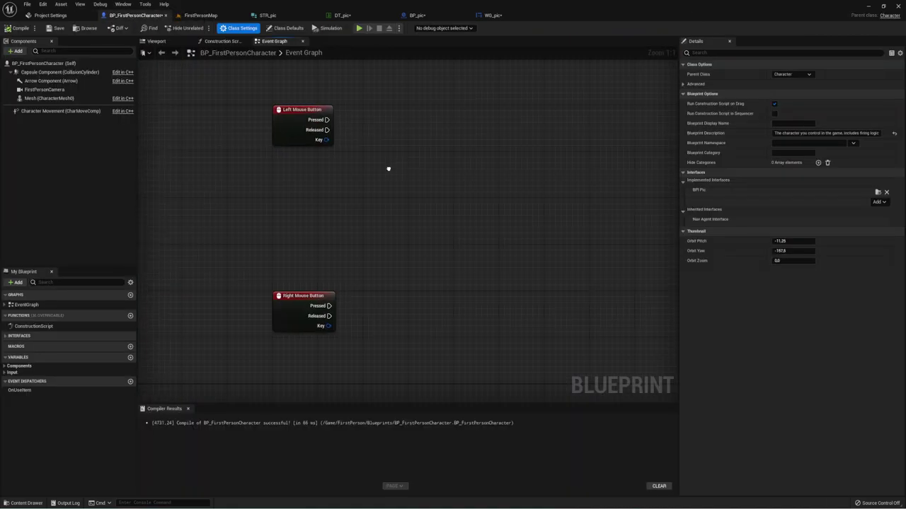
right_drag(276, 278, 283, 271)
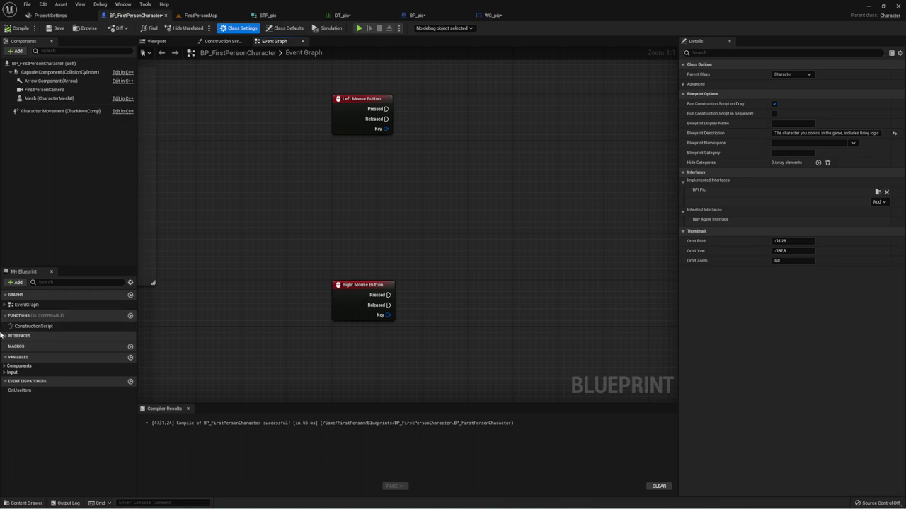
click(28, 336)
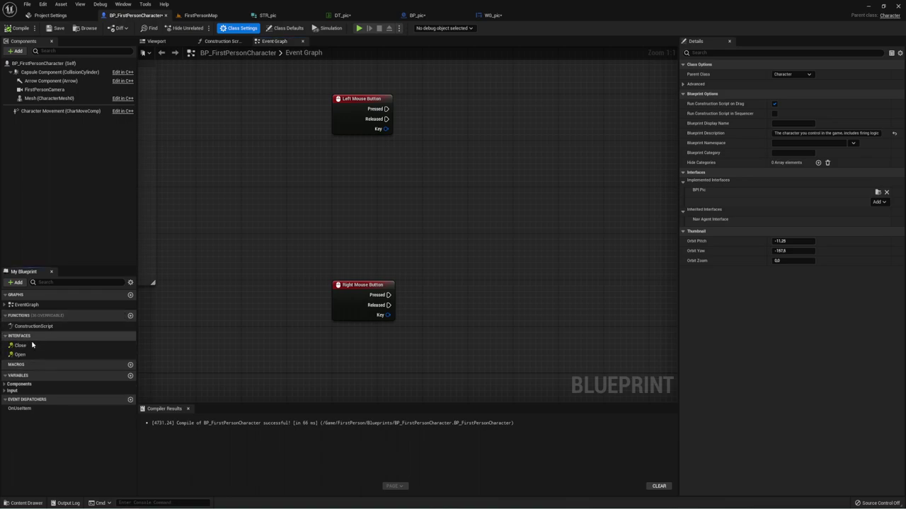
mouse_move(416, 215)
right_down()
mouse_move(386, 251)
mouse_move(416, 200)
mouse_move(384, 227)
mouse_move(328, 223)
mouse_move(358, 233)
right_up()
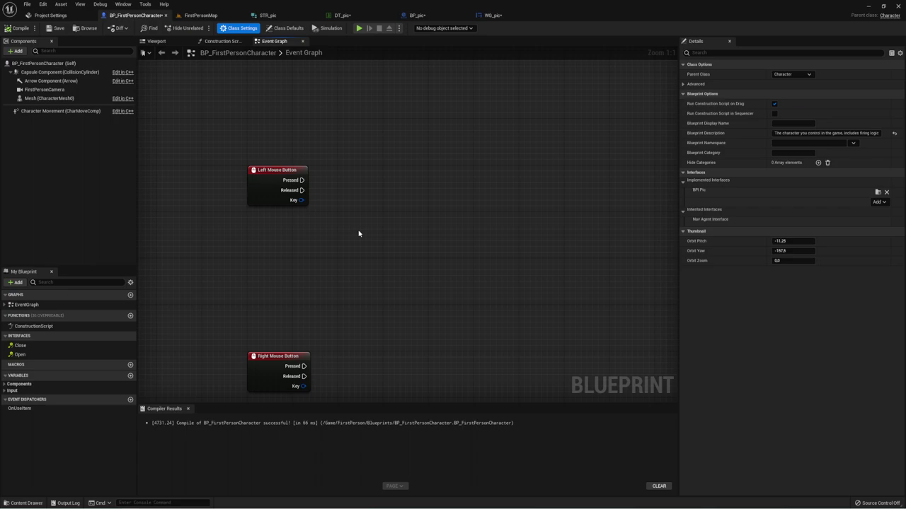
right_drag(356, 217, 363, 252)
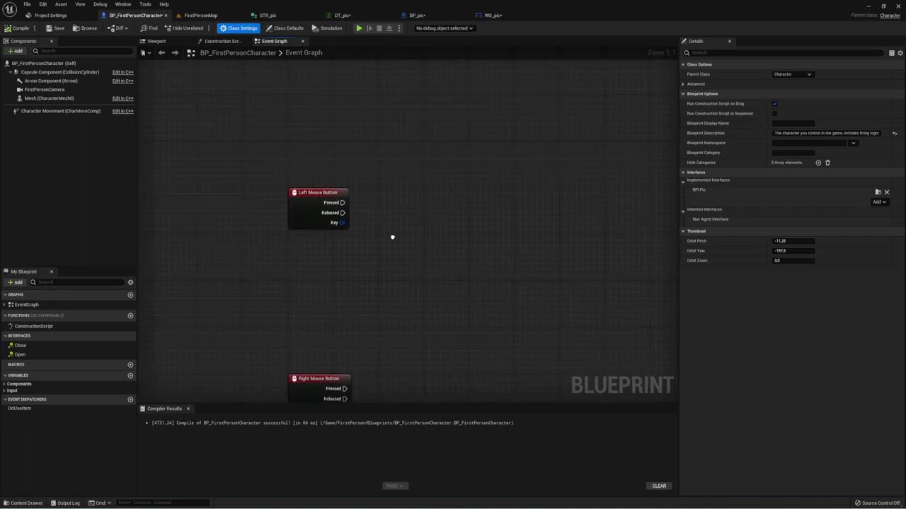
mouse_move(363, 252)
right_down()
mouse_move(314, 224)
mouse_move(297, 239)
right_up()
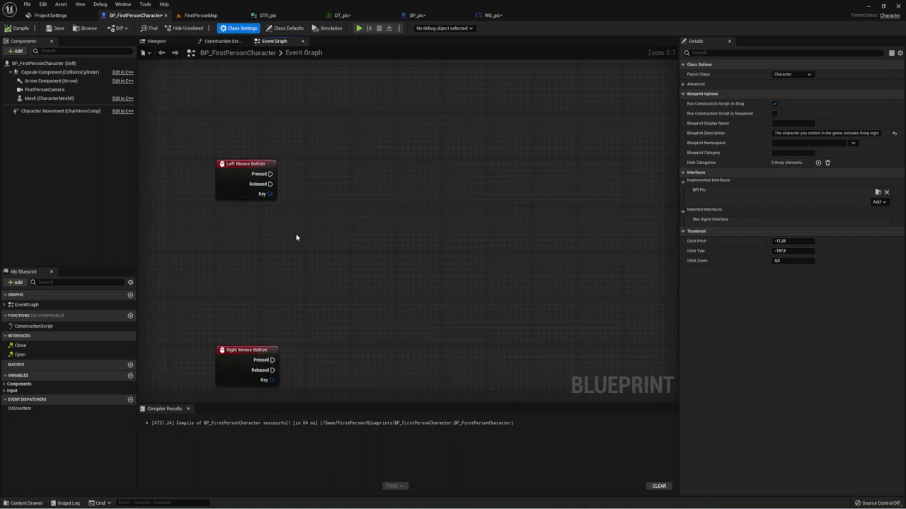
Add a First Person Camera getter node and start a new action from Left Mouse Button's Pressed pin
right_click(296, 238)
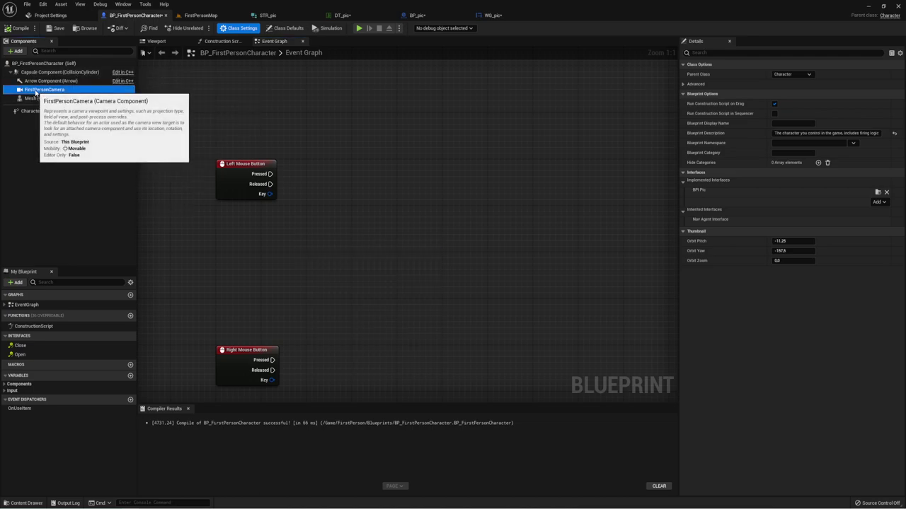
mouse_move(44, 89)
mouse_down()
mouse_move(255, 227)
mouse_move(366, 172)
mouse_up()
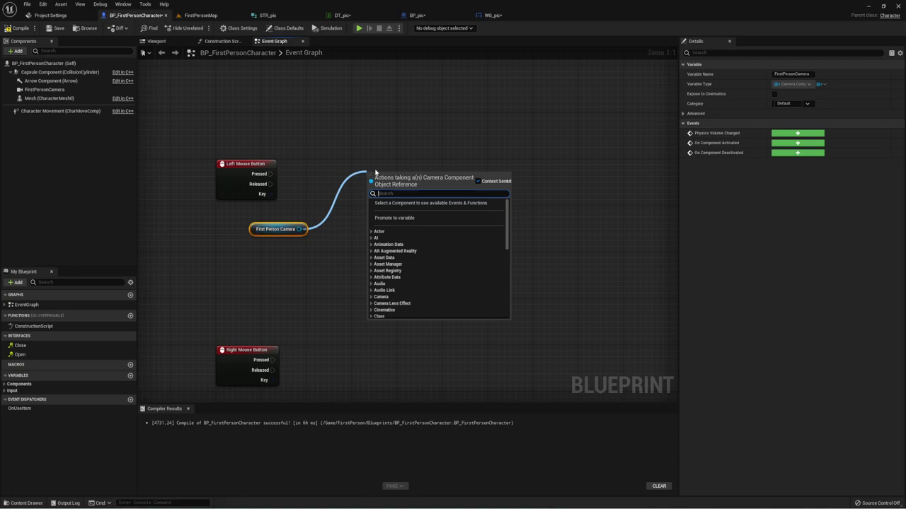
text(box)
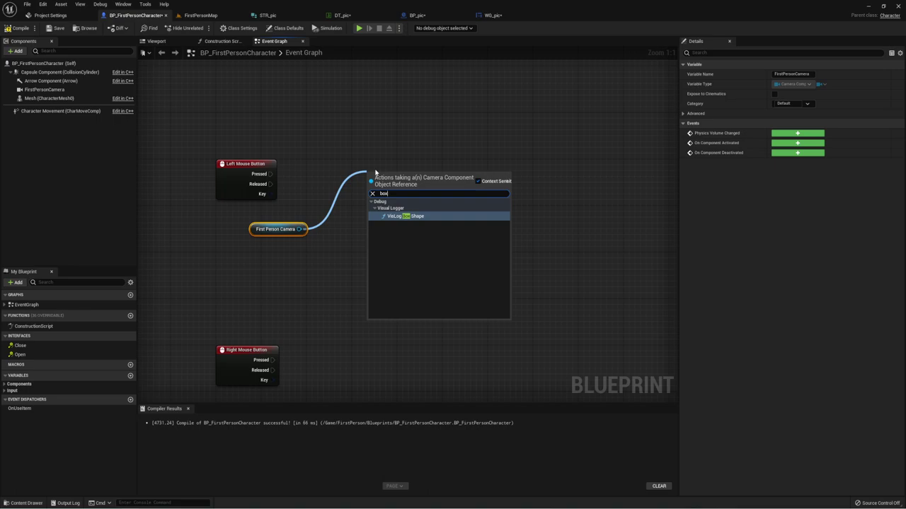
text(t)
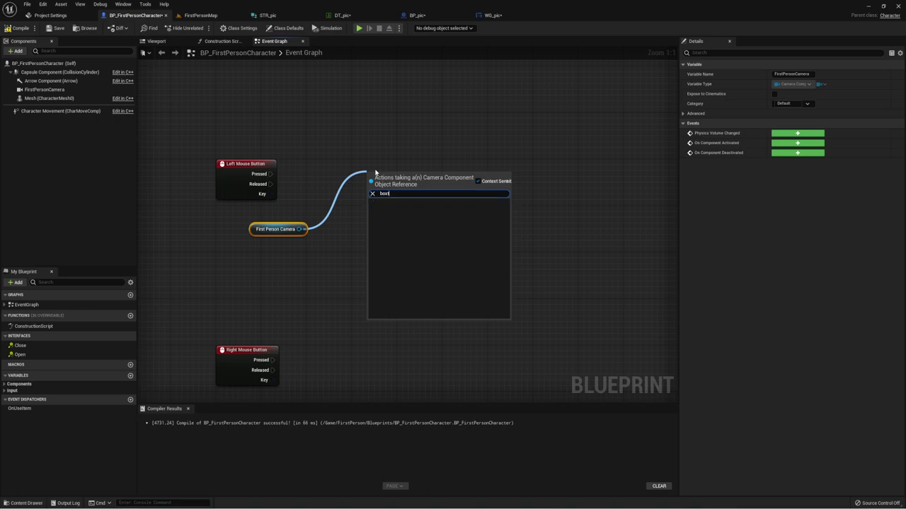
click(368, 148)
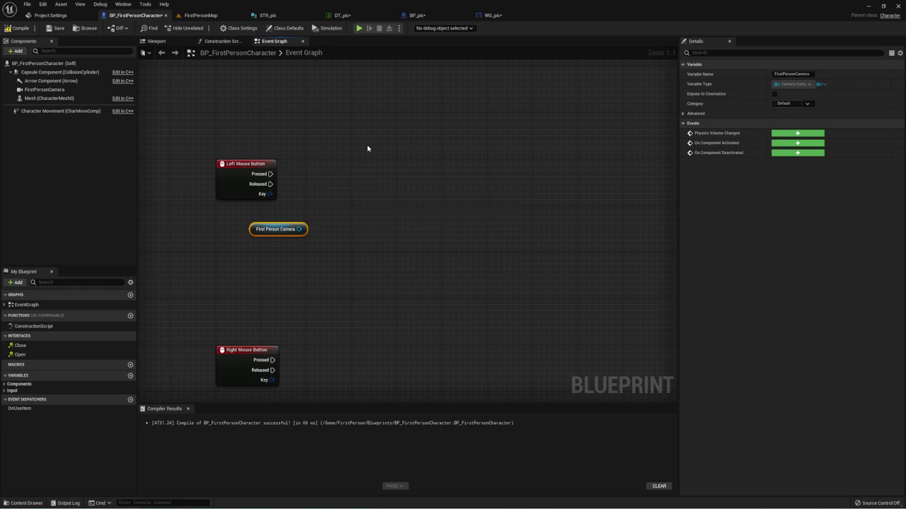
drag(271, 174, 470, 170)
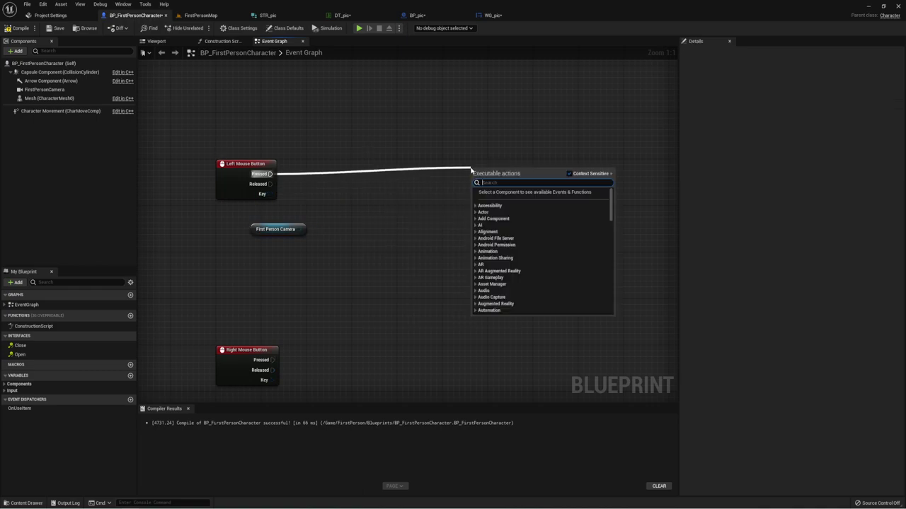
Add a Box Trace By Channel node driven by Left Mouse Button Pressed
text(box)
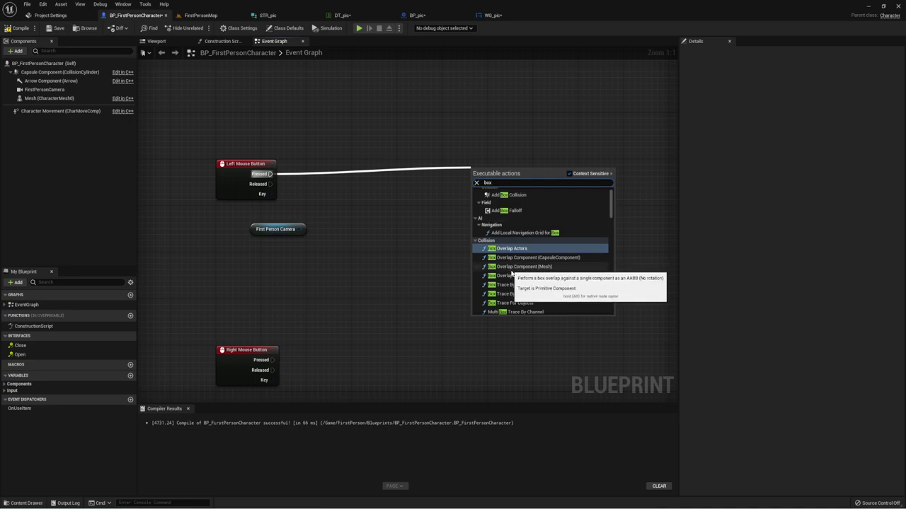
scroll(520, 274, down, 3)
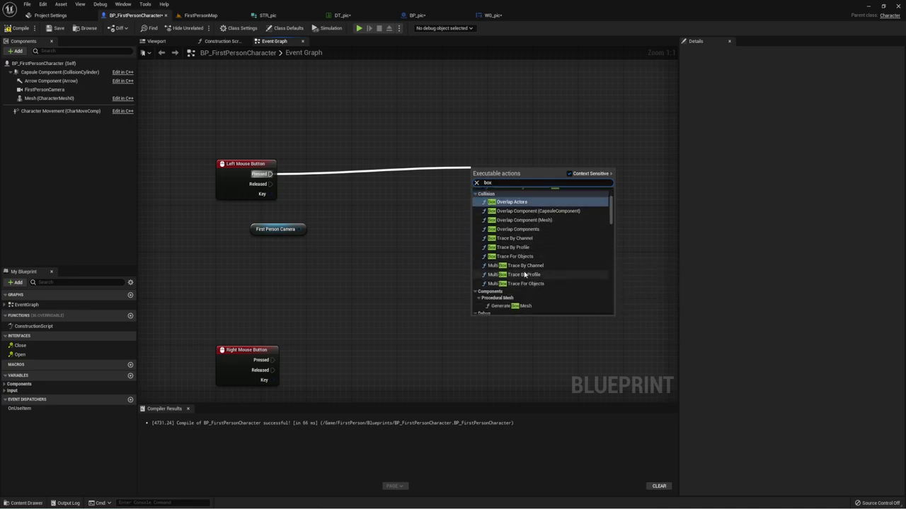
click(514, 237)
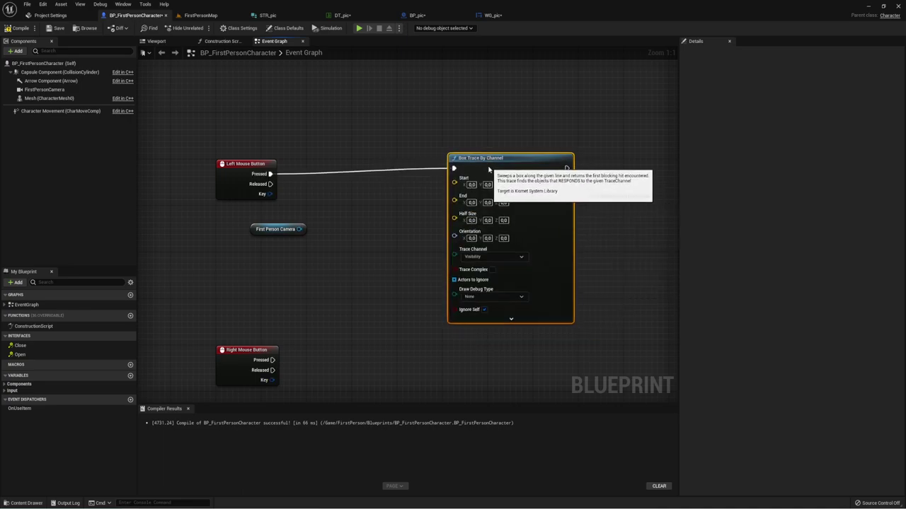
mouse_move(359, 242)
right_down()
mouse_move(355, 212)
mouse_move(430, 205)
right_up()
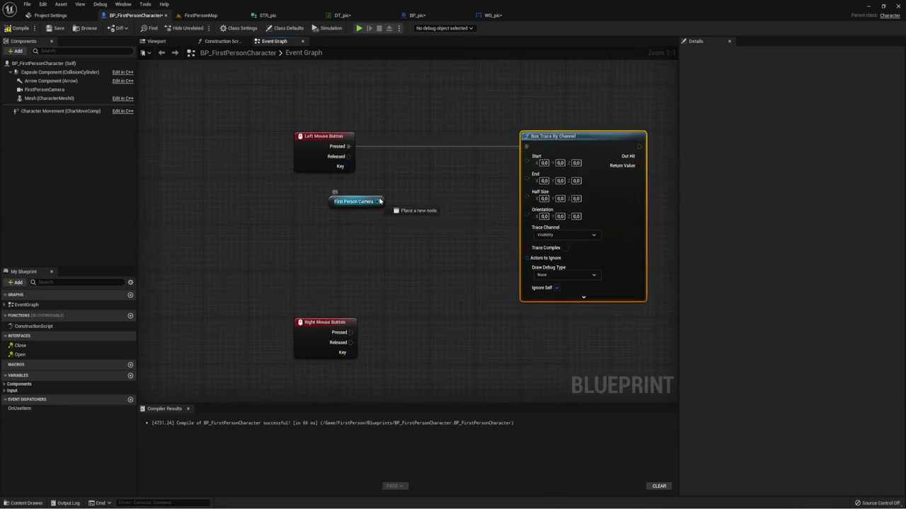
Feed the First Person Camera's Get World Location into the trace's Start pin
drag(377, 201, 383, 197)
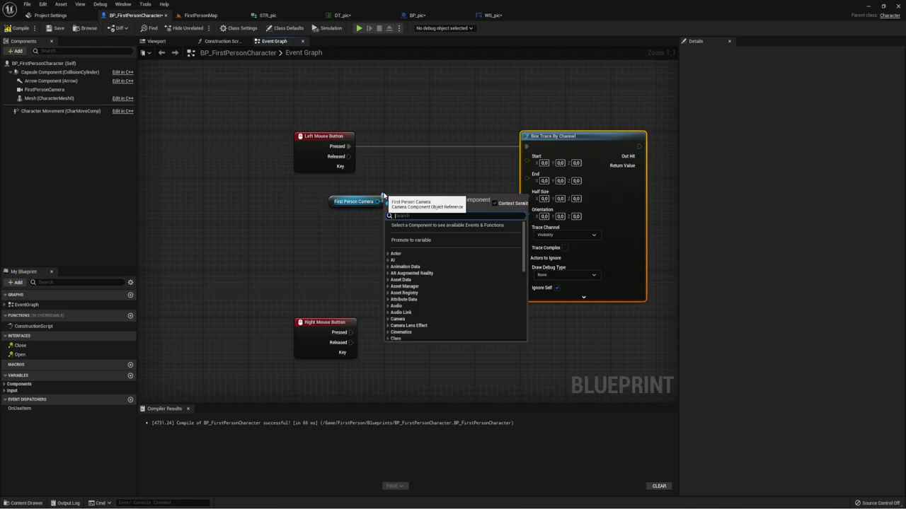
text(get wo)
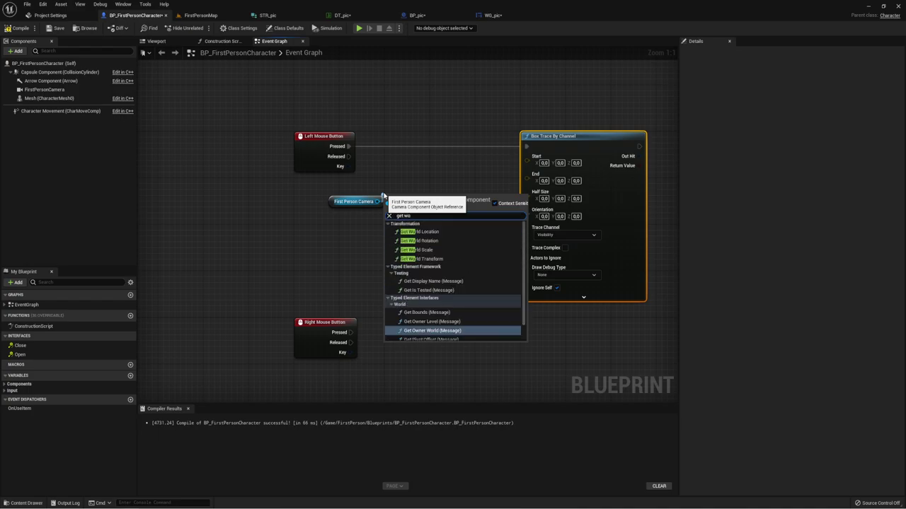
click(420, 231)
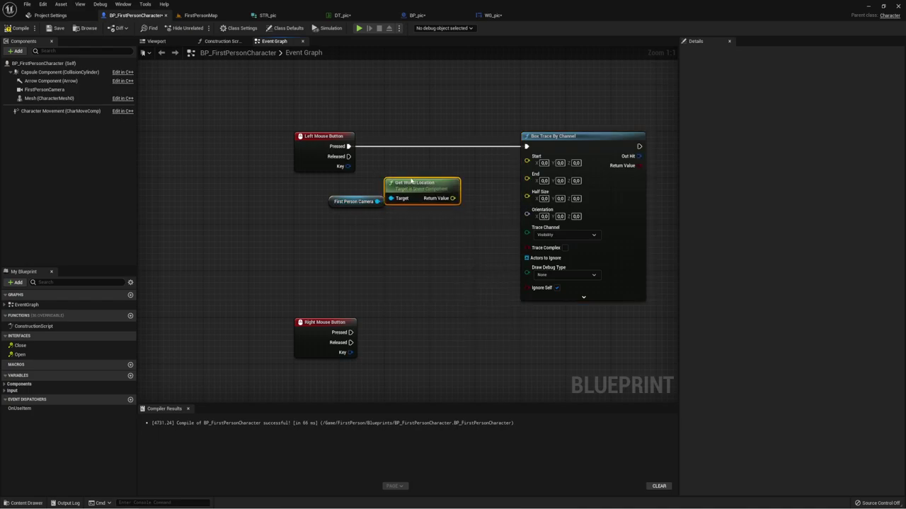
mouse_move(412, 181)
mouse_down()
mouse_move(417, 170)
mouse_move(526, 156)
mouse_up()
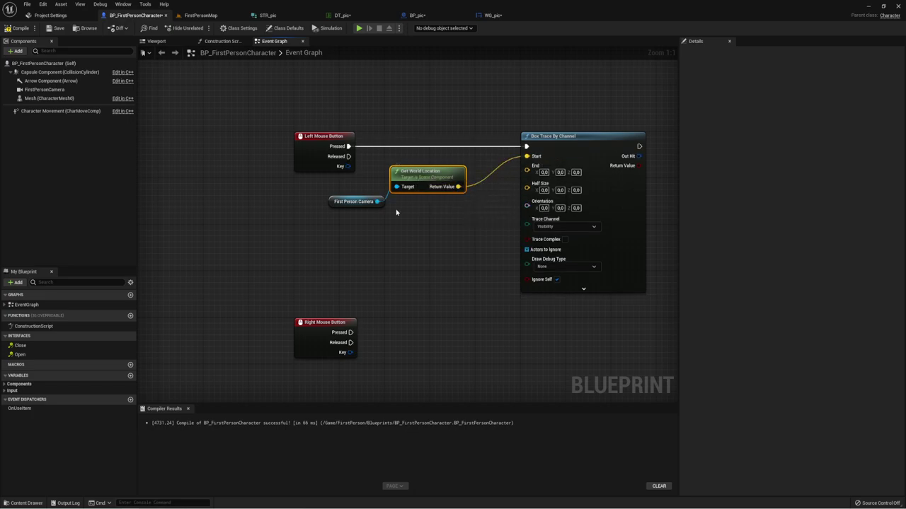
Add a vector Add node after the world location and wire its result to the trace End
click(369, 202)
right_drag(401, 240, 364, 227)
drag(400, 175, 390, 193)
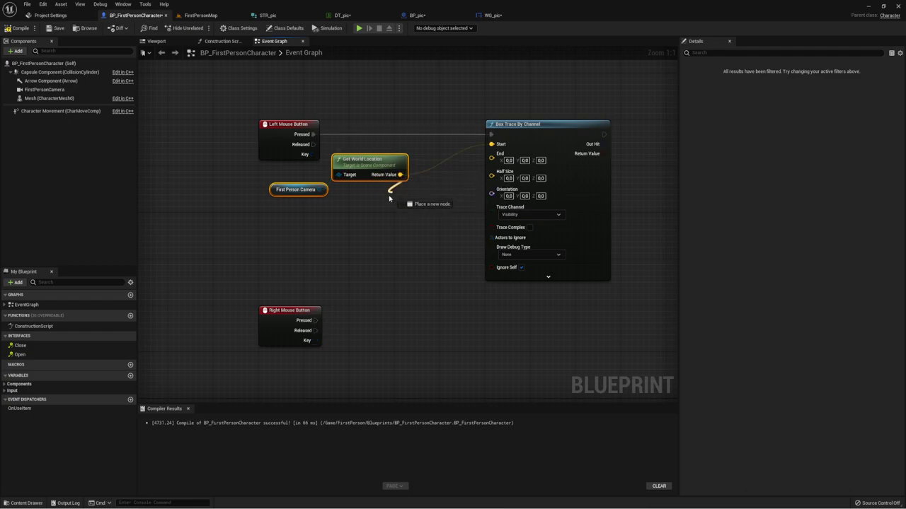
text(+)
click(417, 234)
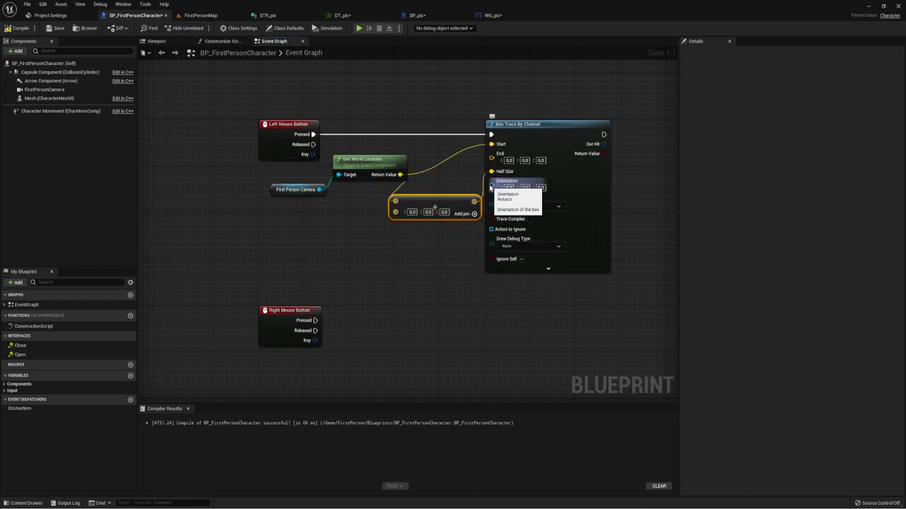
drag(474, 202, 492, 159)
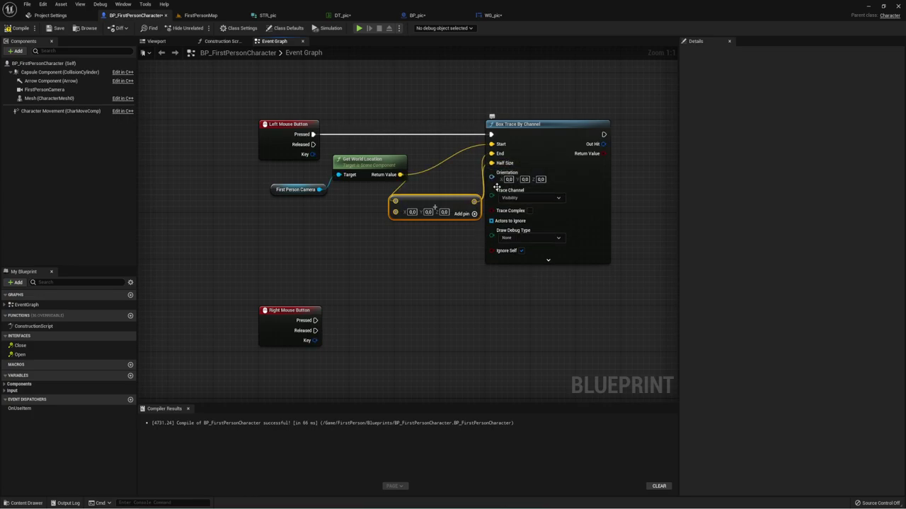
drag(504, 124, 538, 124)
mouse_move(512, 172)
mouse_down()
mouse_move(505, 170)
mouse_move(511, 178)
mouse_up()
drag(472, 203, 525, 153)
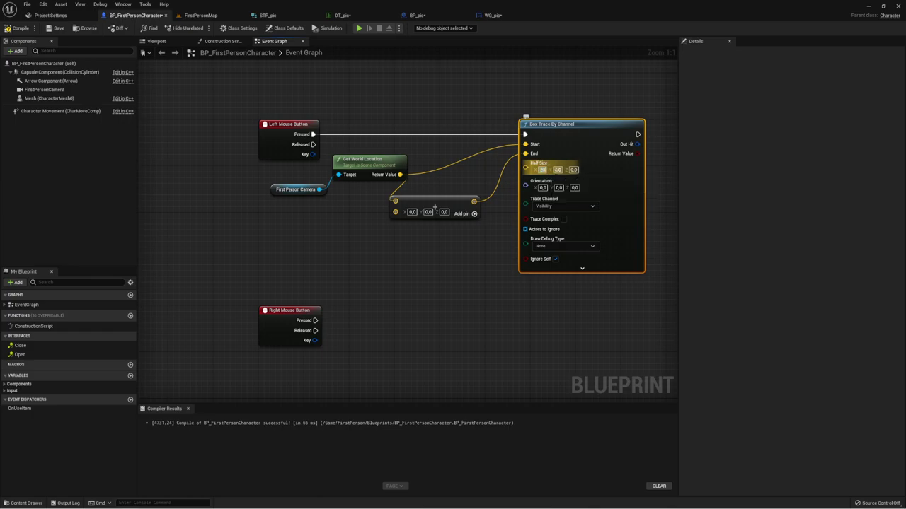
Set the trace Half Size to 20 on X, Y and Z, and Draw Debug Type to For Duration
click(559, 171)
text(20)
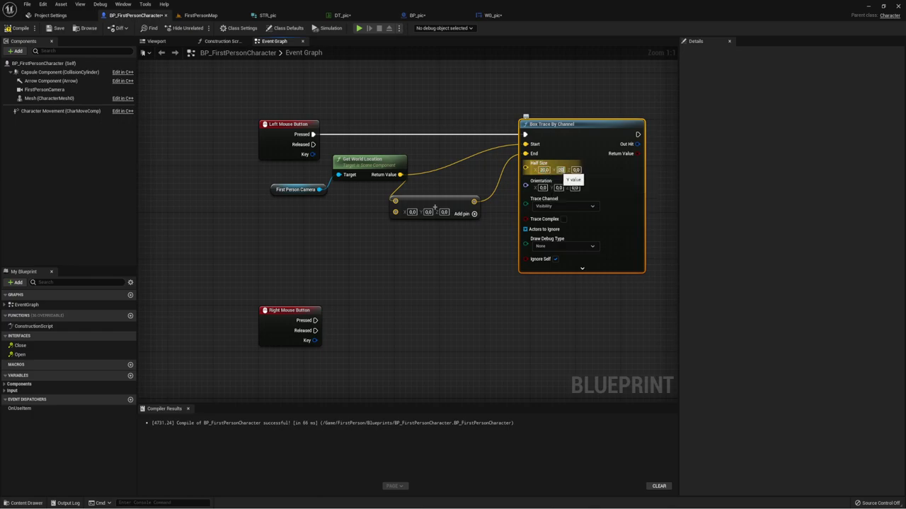
click(577, 171)
text(20)
key(Return)
right_drag(358, 299, 443, 289)
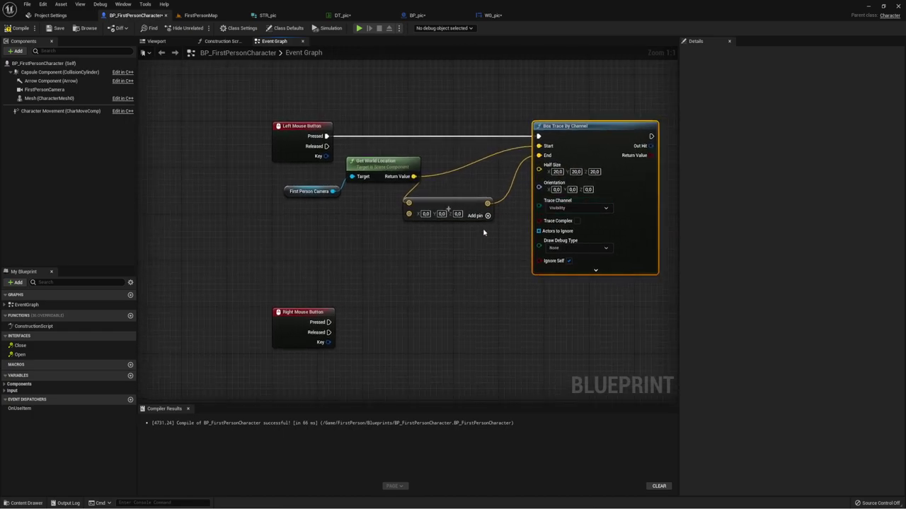
click(580, 248)
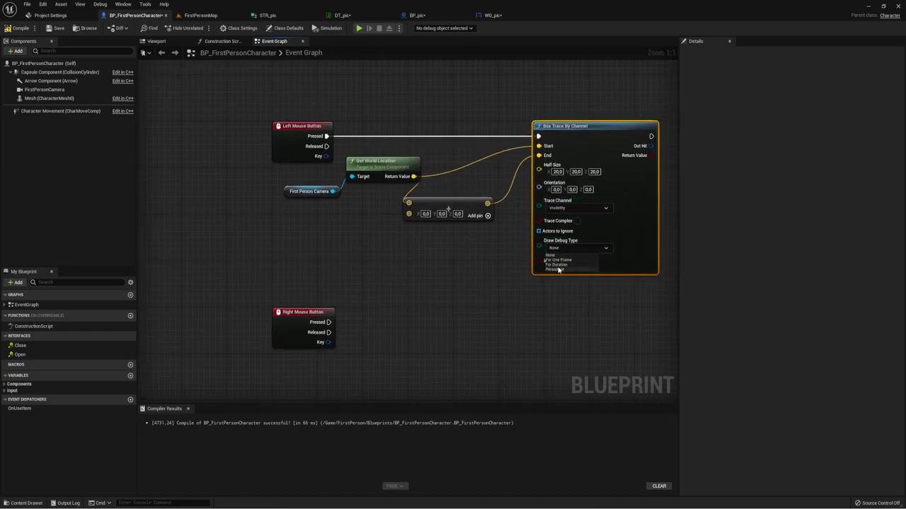
click(560, 266)
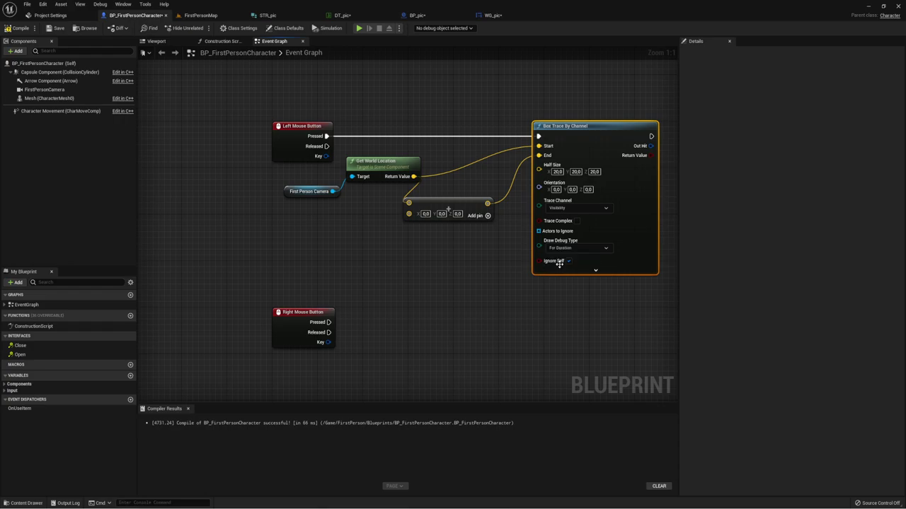
mouse_move(431, 258)
right_down()
mouse_move(422, 257)
mouse_move(444, 236)
right_up()
Add a Get Forward Vector node for the First Person Camera
drag(361, 194, 305, 226)
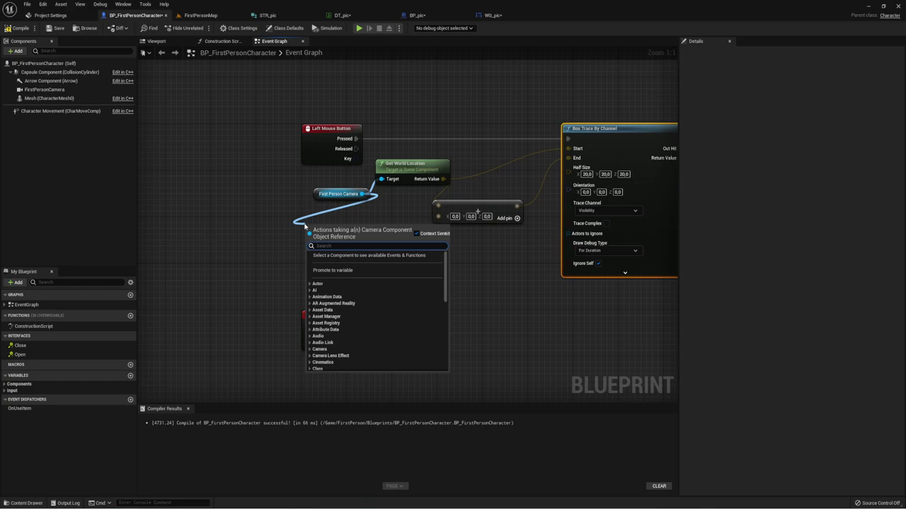
text(for)
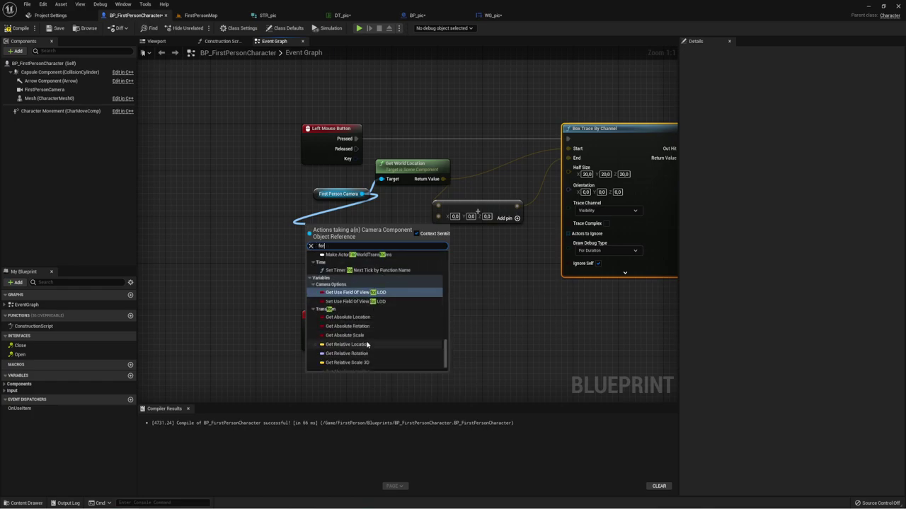
scroll(366, 346, down, 2)
scroll(365, 347, down, 1)
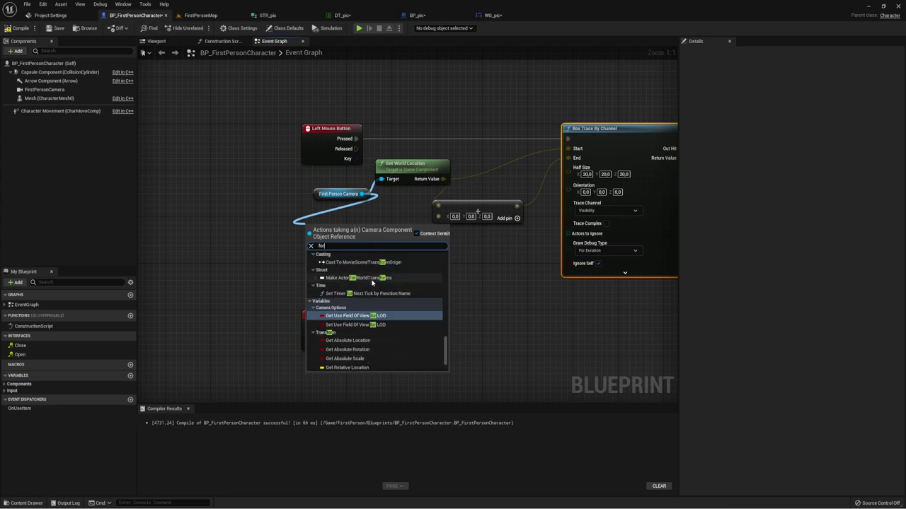
scroll(367, 329, down, 2)
scroll(367, 314, down, 1)
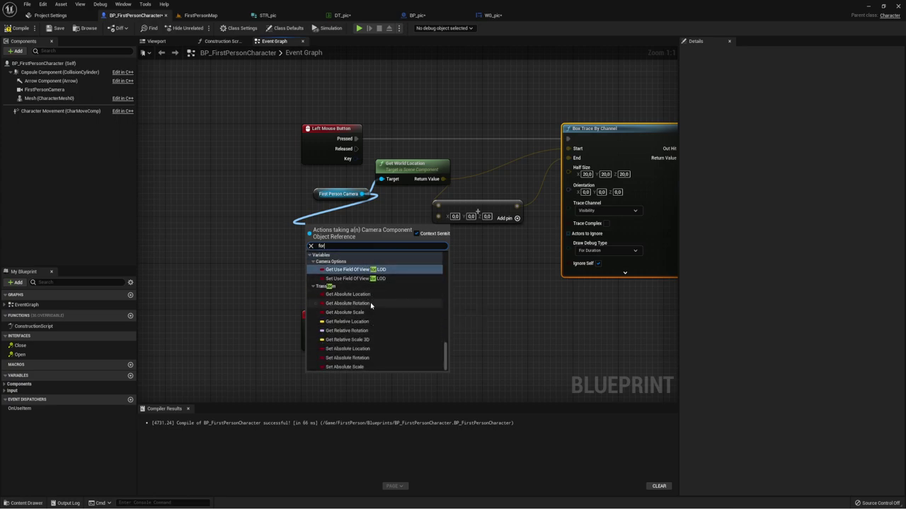
scroll(360, 312, up, 3)
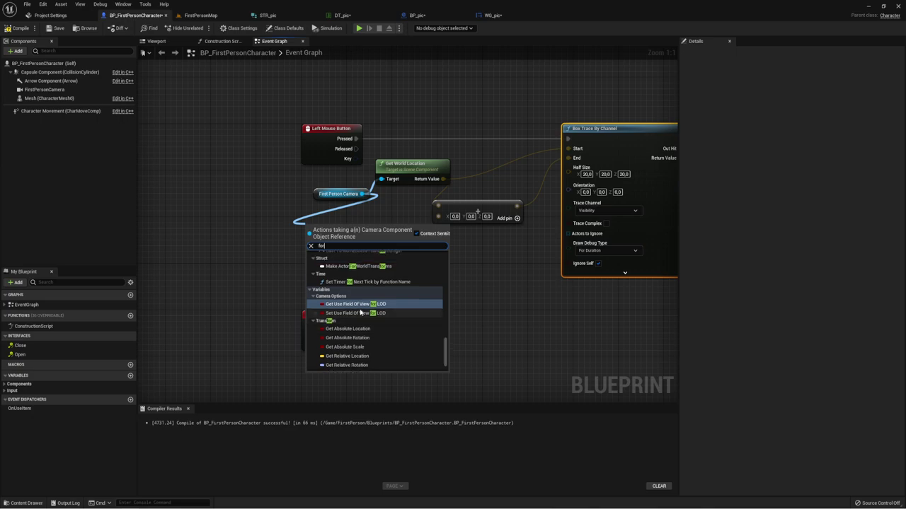
click(271, 239)
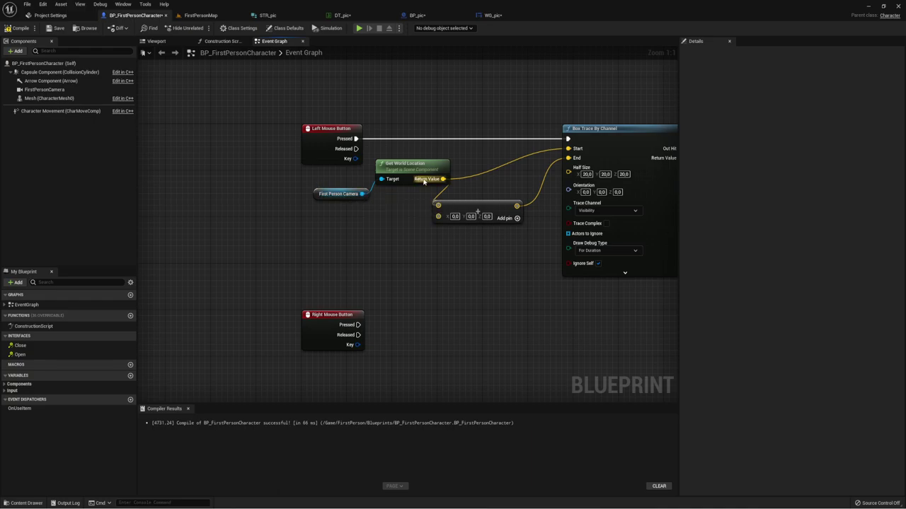
drag(363, 196, 315, 221)
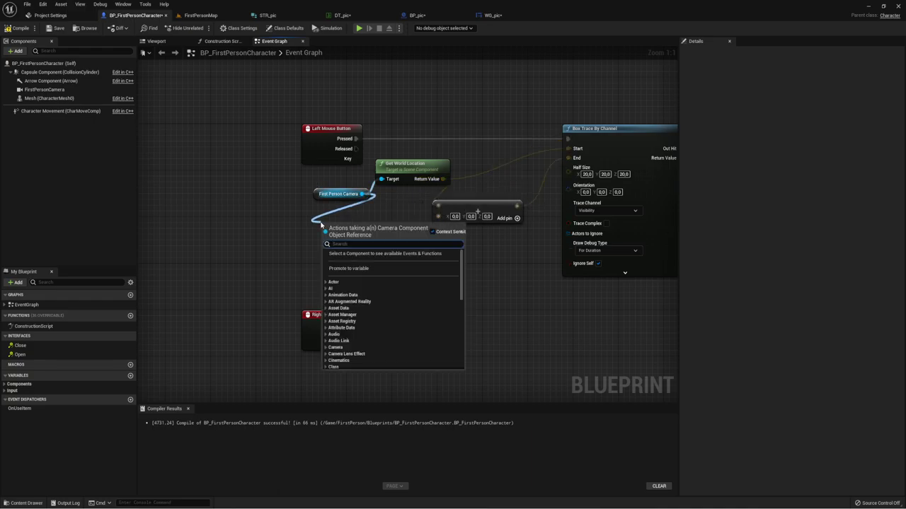
text(for)
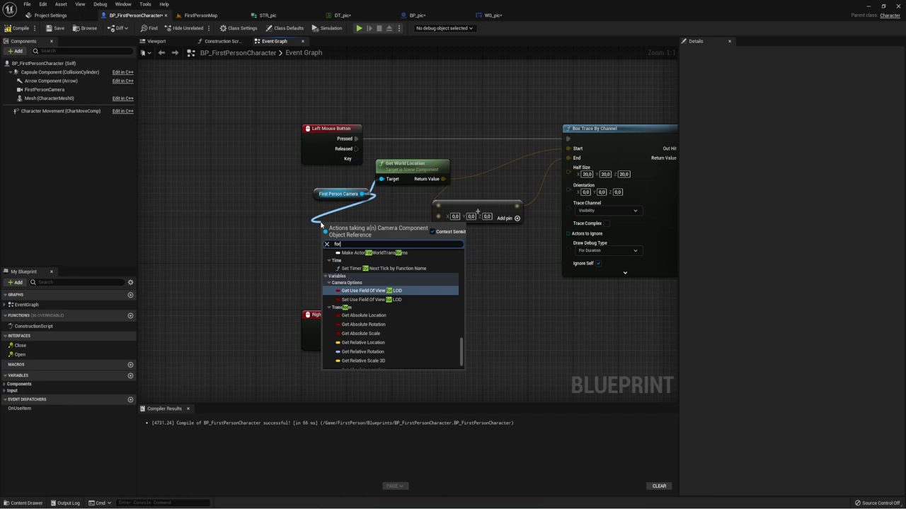
text(w)
key(Return)
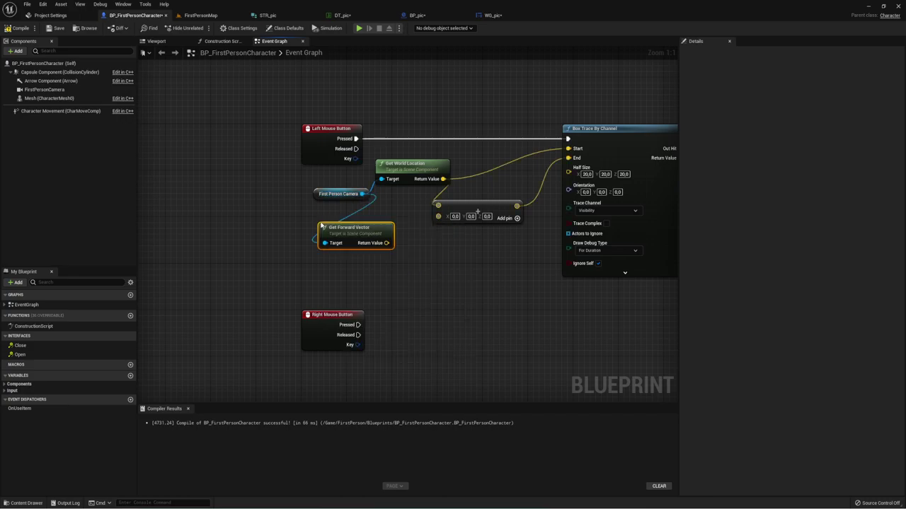
Multiply the forward vector by a float value of 800
drag(387, 243, 397, 251)
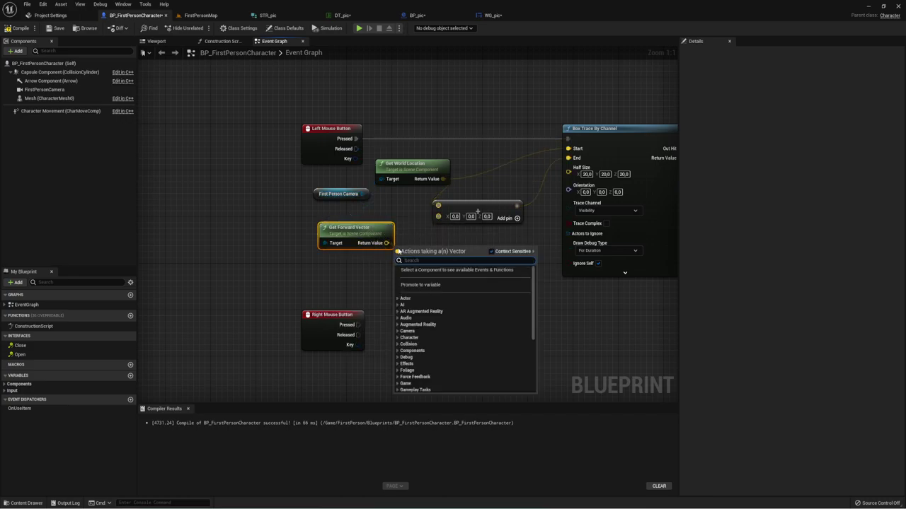
text(*)
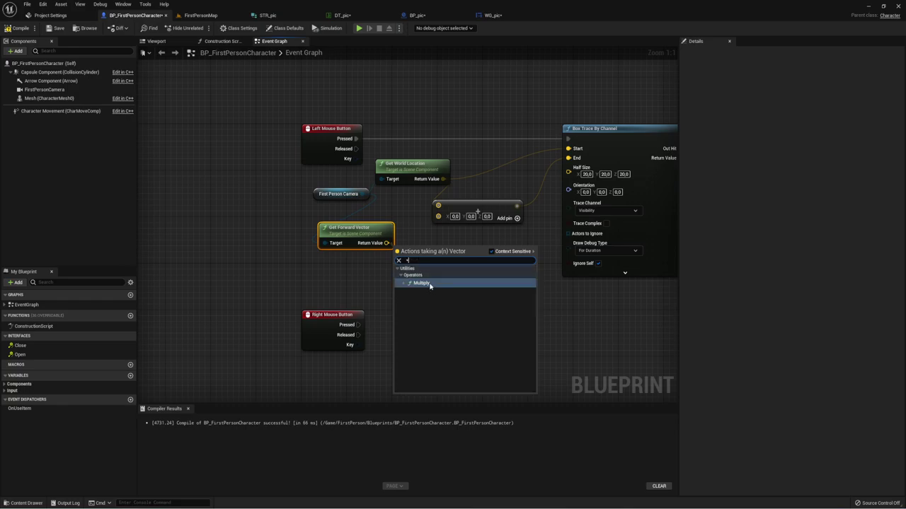
click(430, 284)
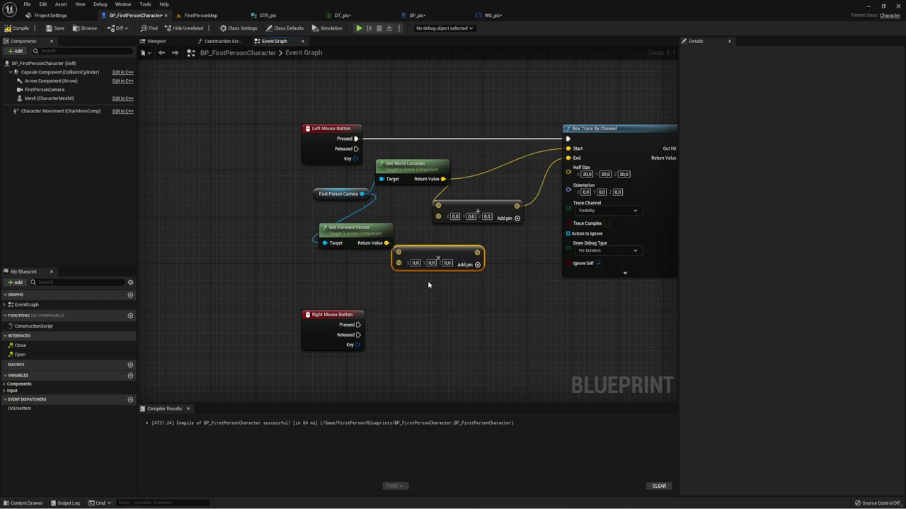
right_click(395, 263)
mouse_move(443, 369)
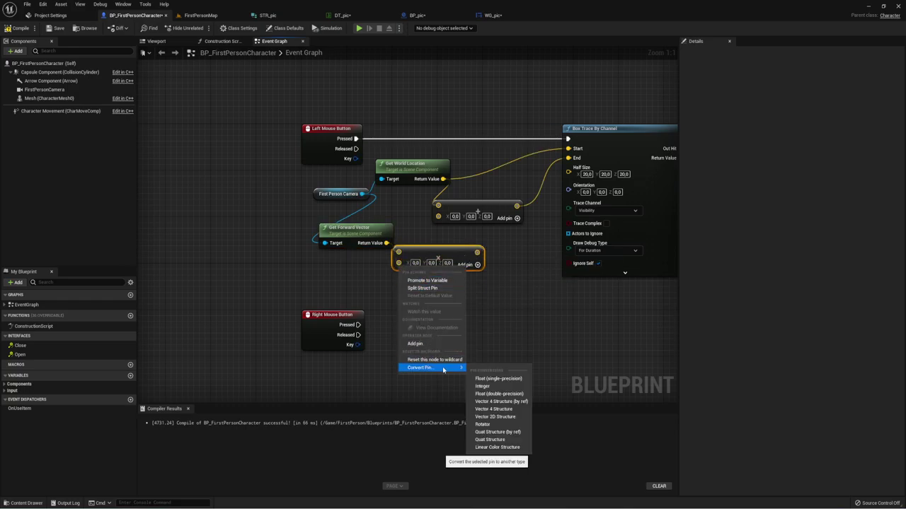
click(489, 380)
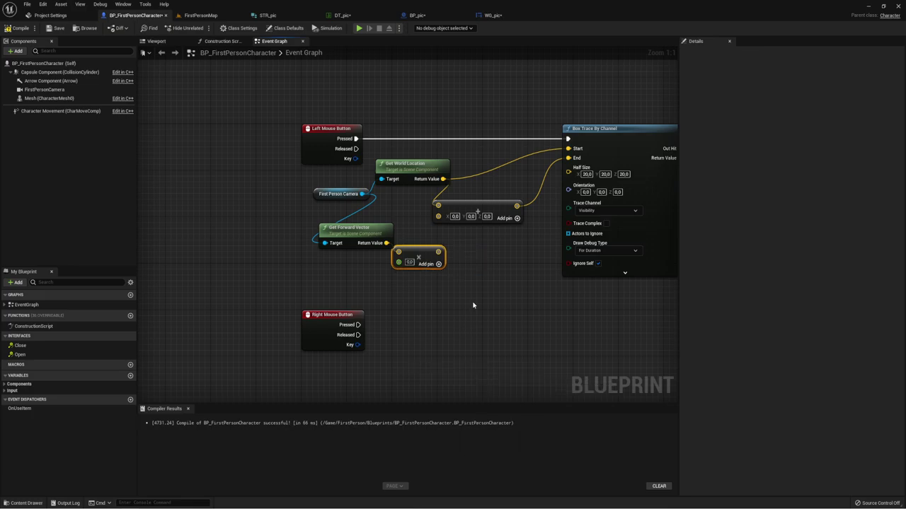
click(407, 262)
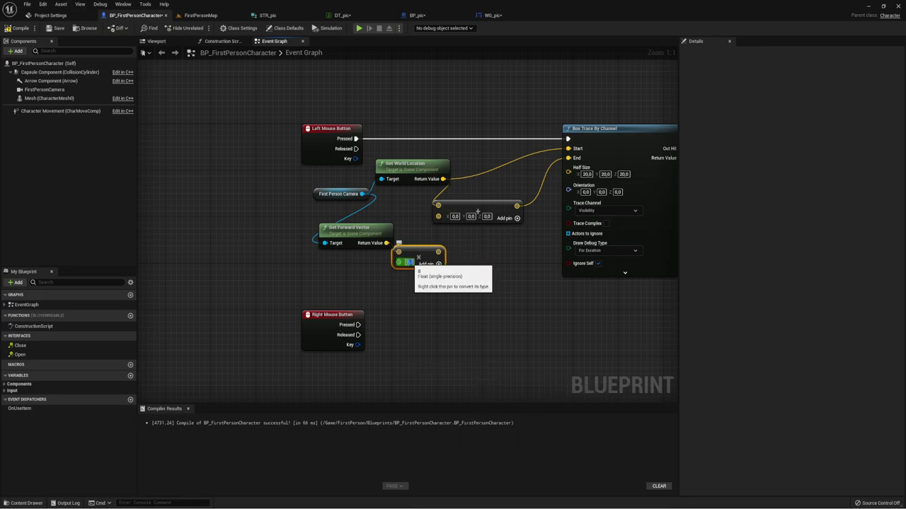
text(800)
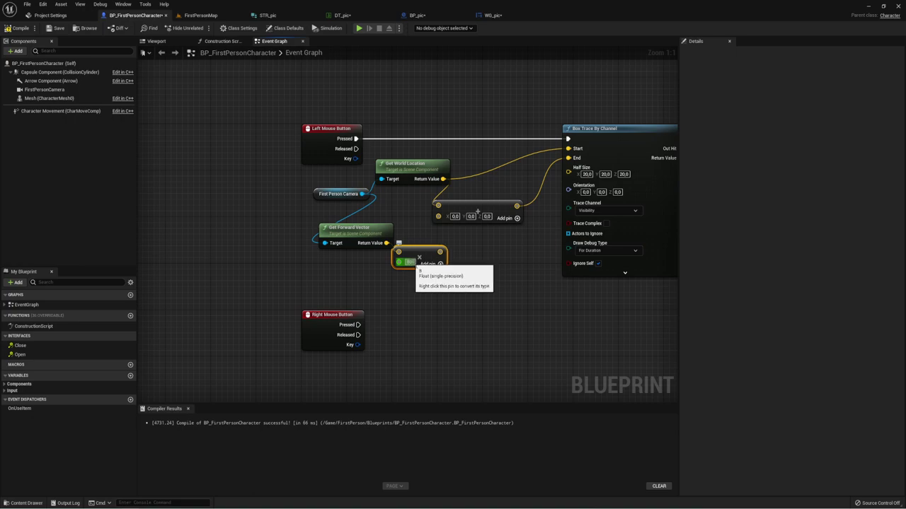
click(460, 264)
Connect the Forward Vector × 800 result into the Add node's second input
drag(443, 252, 438, 216)
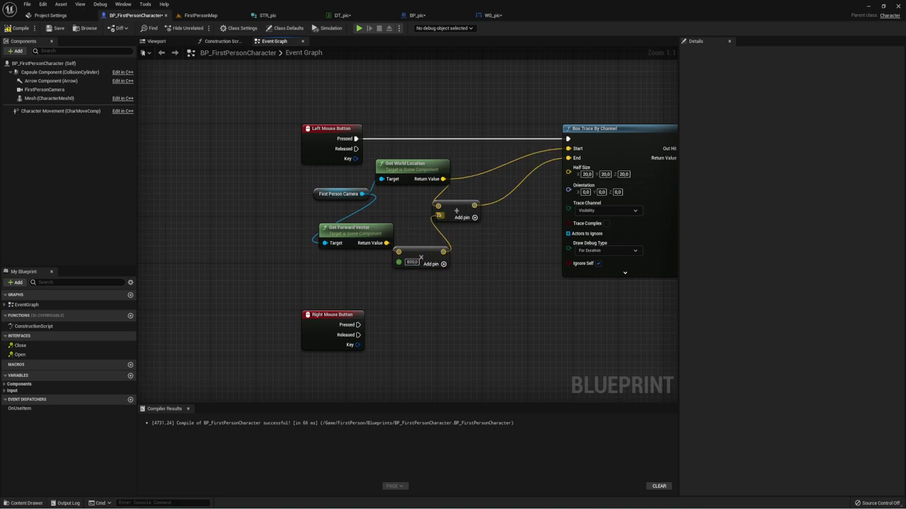
right_drag(440, 293, 416, 301)
drag(336, 279, 426, 251)
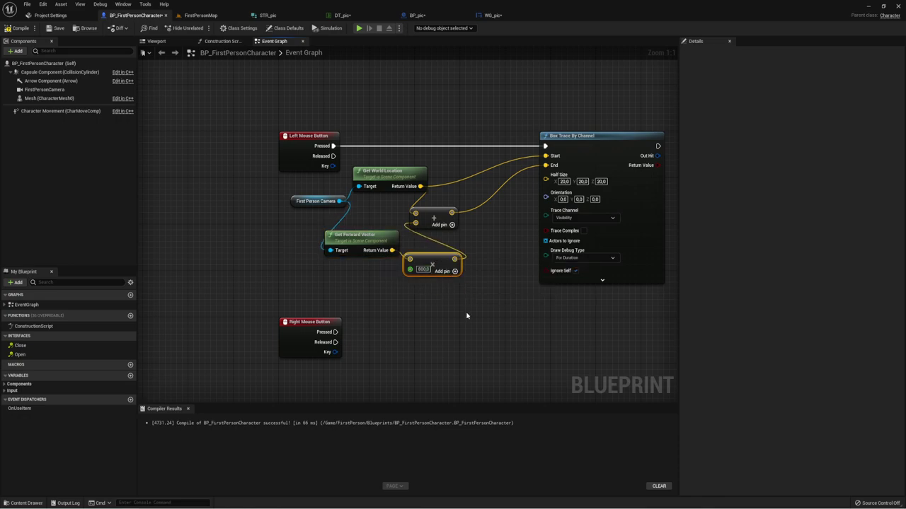
click(525, 263)
right_drag(525, 262, 280, 282)
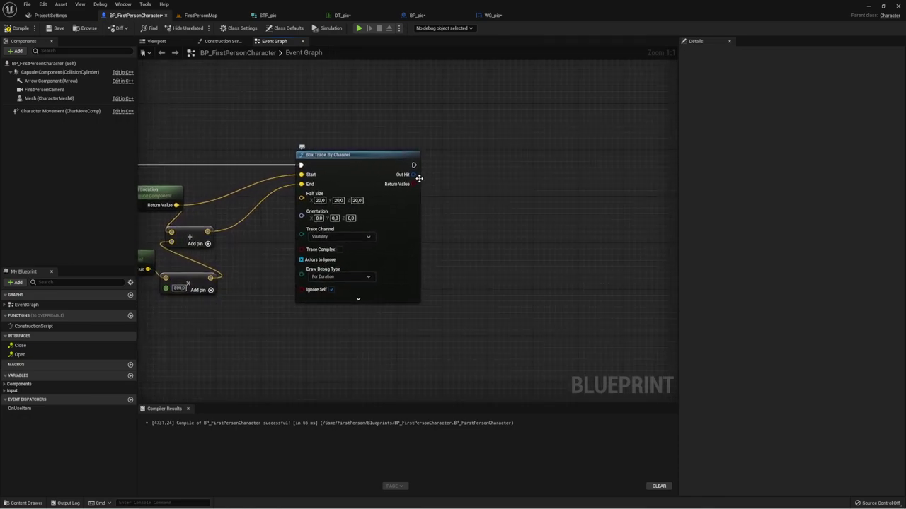
Break the trace's Out Hit into a Break Hit Result node showing all pins
drag(414, 174, 415, 179)
right_click(415, 176)
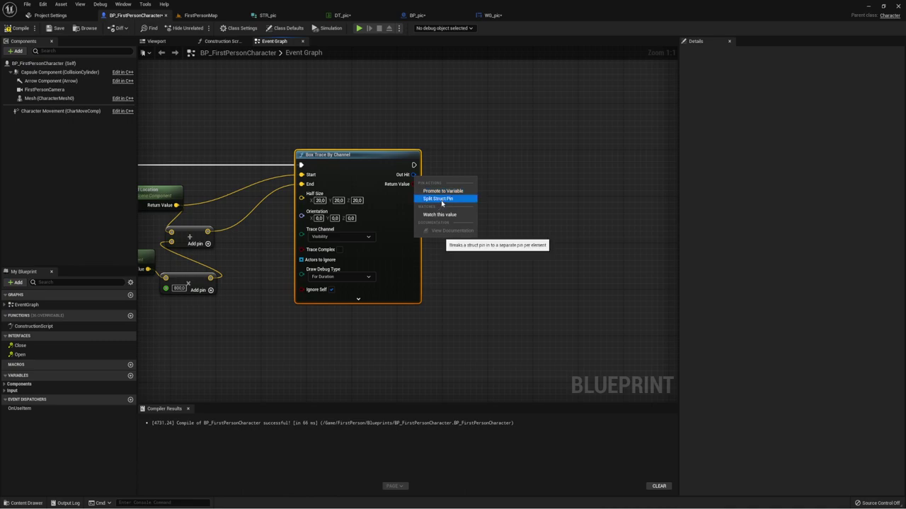
click(413, 176)
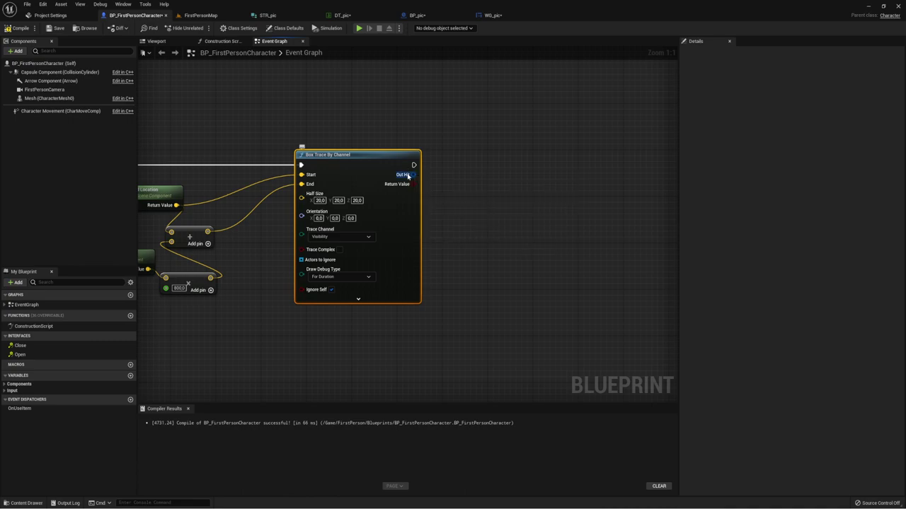
drag(414, 175, 458, 220)
text(br)
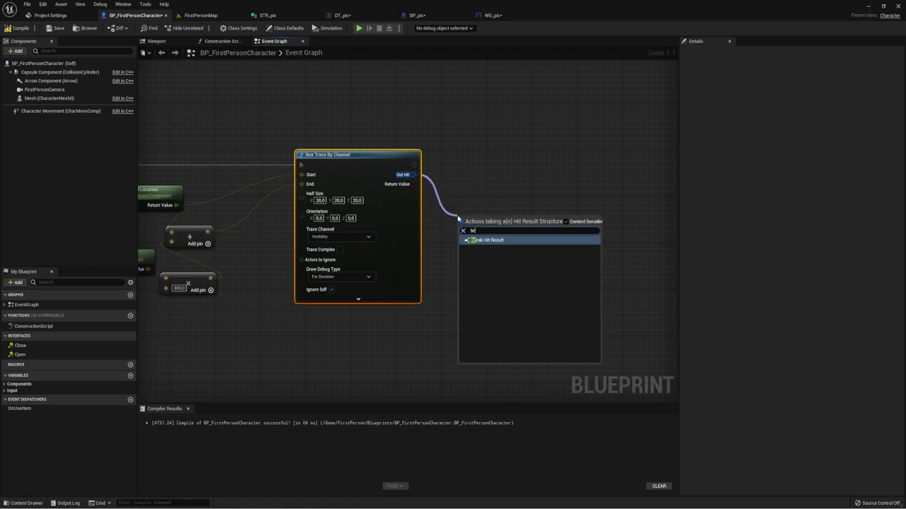
key(Return)
click(490, 246)
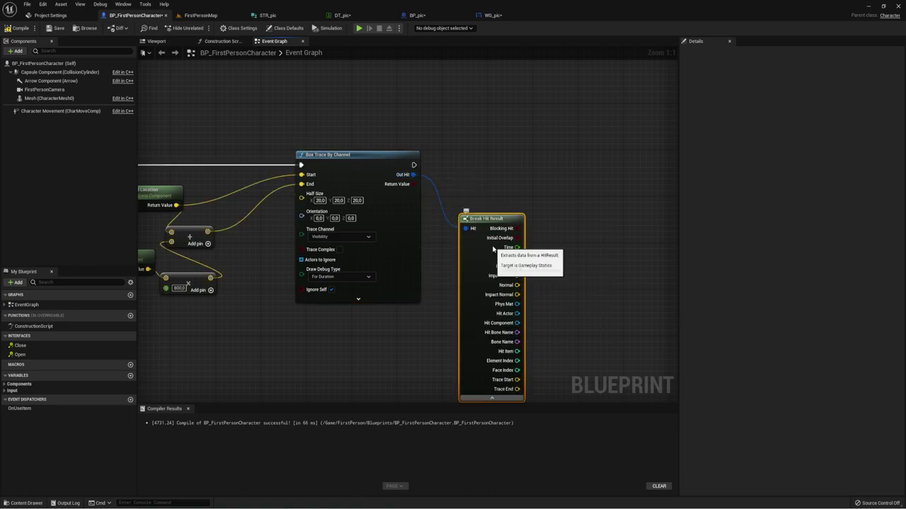
mouse_move(566, 227)
right_down()
mouse_move(447, 178)
mouse_move(437, 206)
right_up()
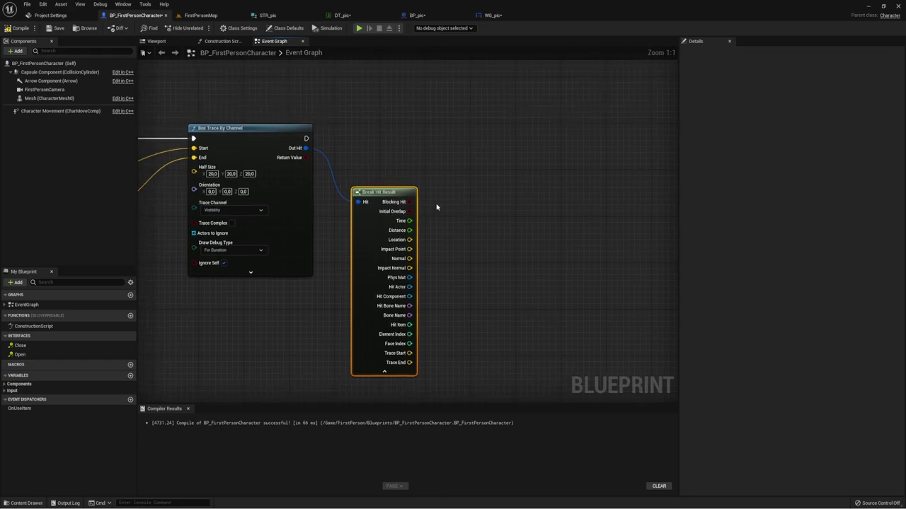
Promote Break Hit Result's Hit Actor to a new Hit Actor variable SET node
drag(409, 249, 479, 184)
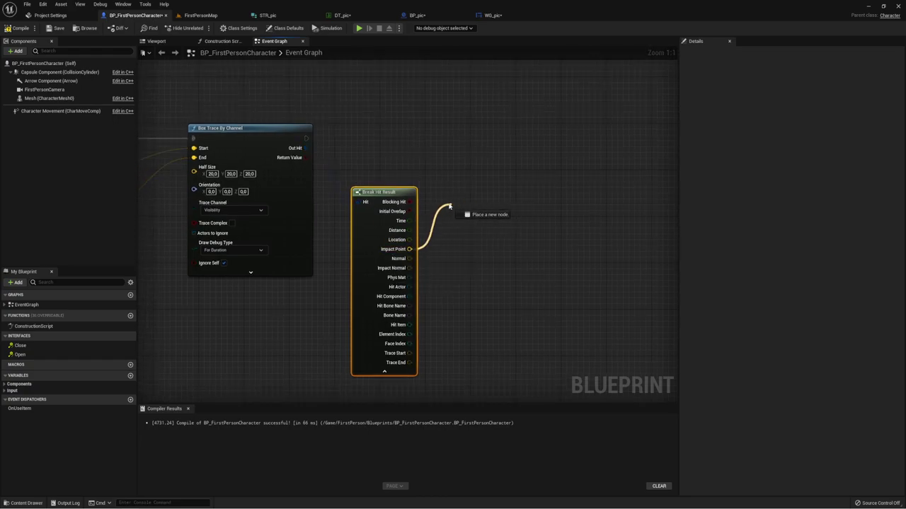
key(Escape)
drag(408, 249, 444, 188)
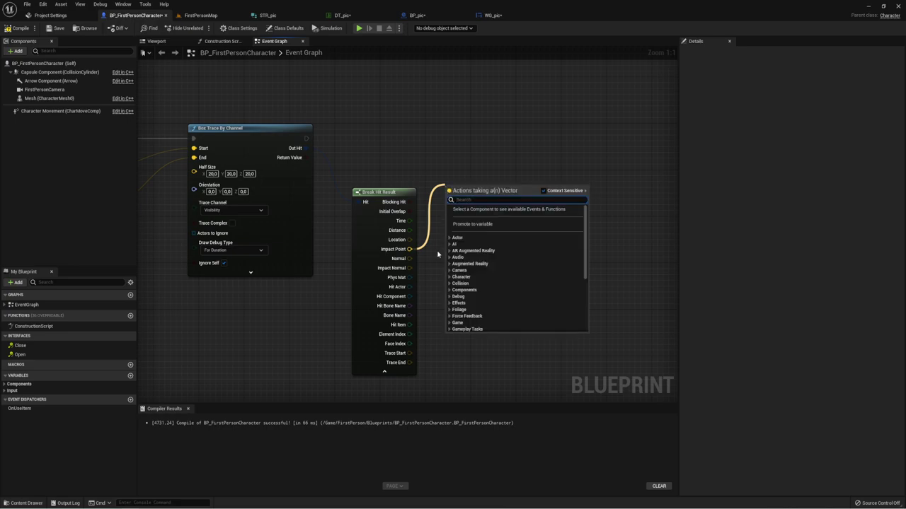
key(Escape)
drag(408, 289, 464, 108)
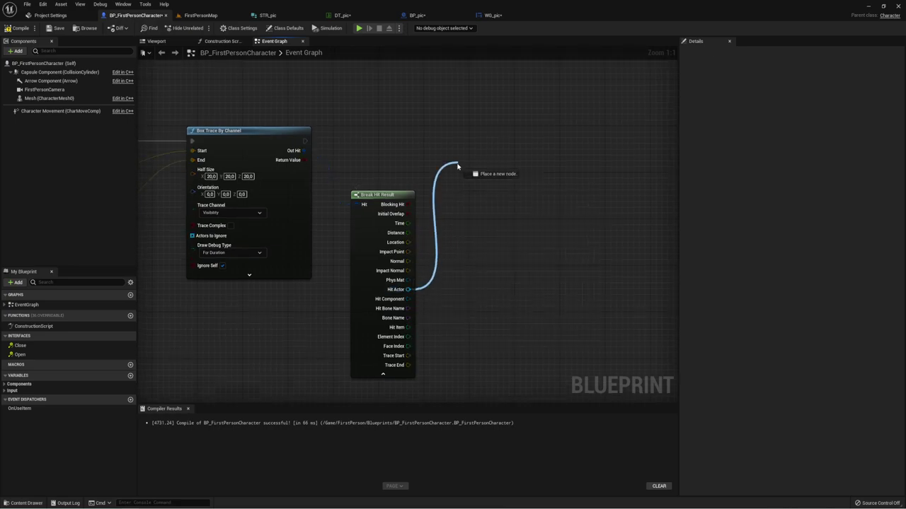
click(489, 148)
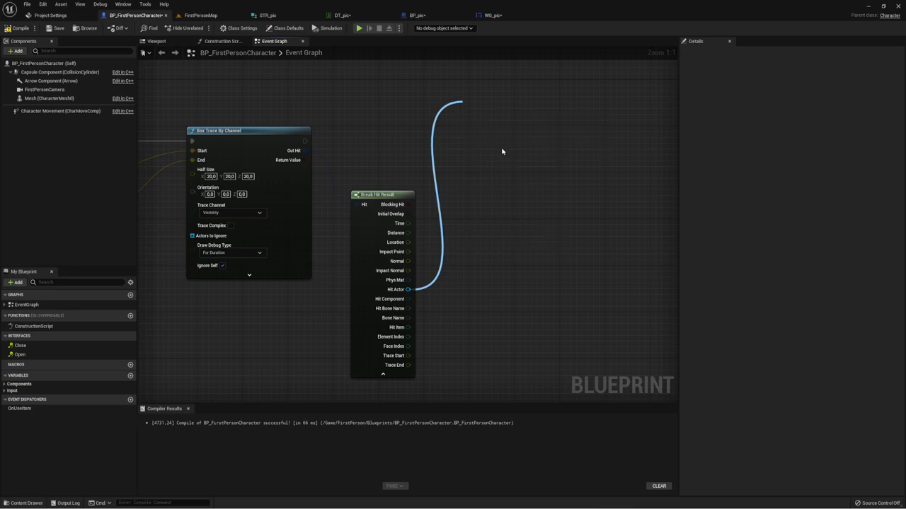
mouse_move(463, 115)
mouse_down()
mouse_move(469, 152)
mouse_move(306, 141)
mouse_up()
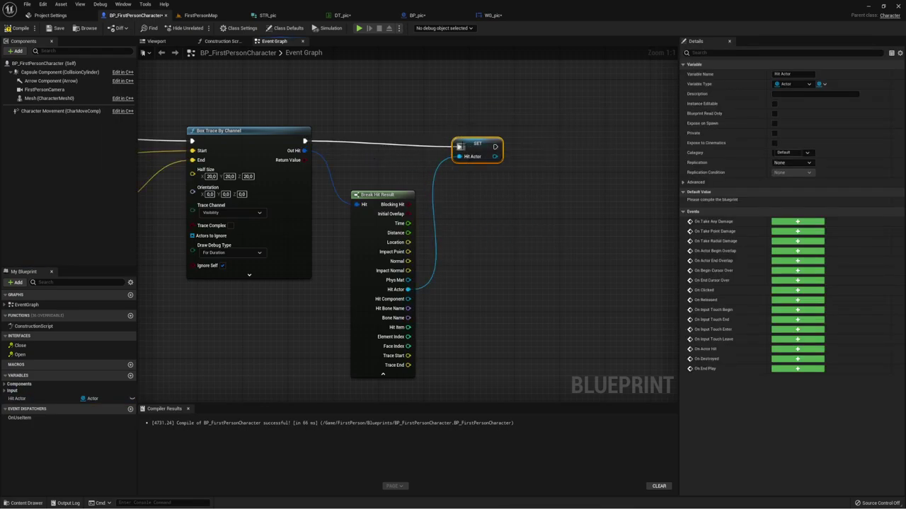
right_drag(460, 149, 416, 139)
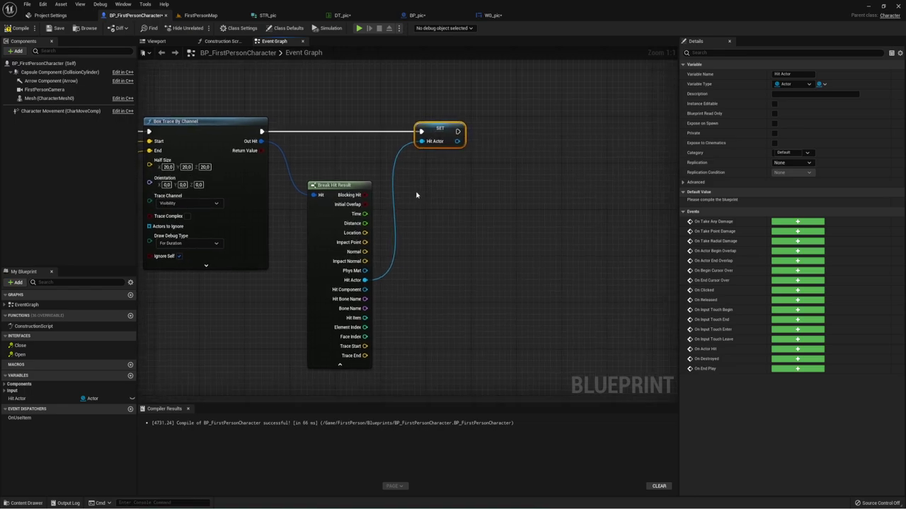
Add a Branch on the trace's Return Value, running SET Hit Actor only on True
drag(265, 150, 310, 144)
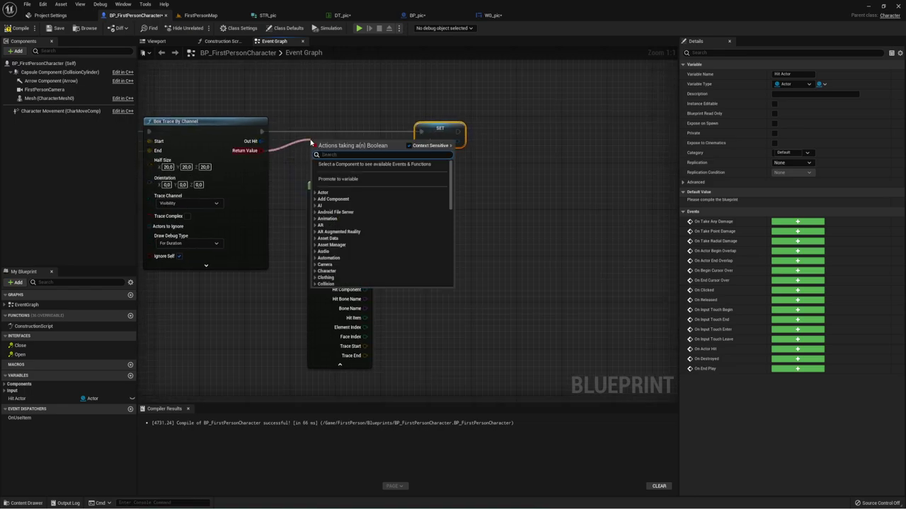
text(b)
click(338, 247)
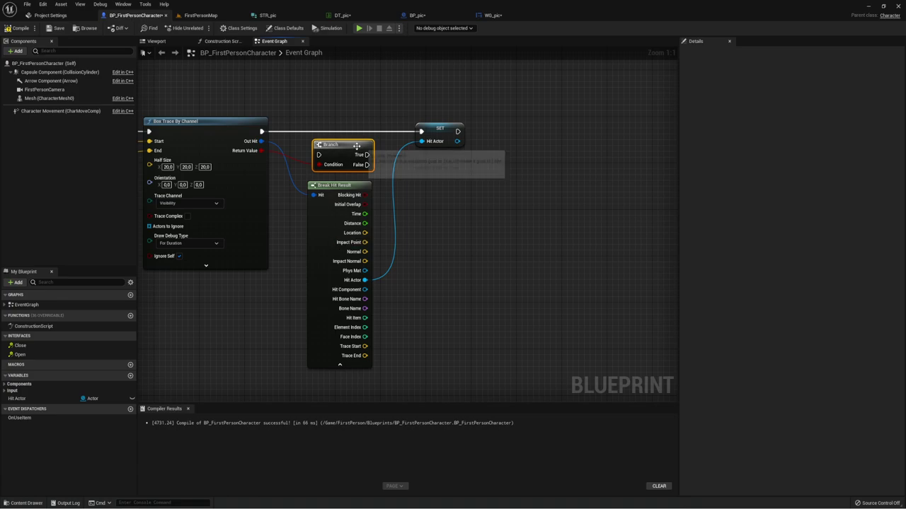
drag(327, 137, 325, 114)
drag(262, 132, 324, 132)
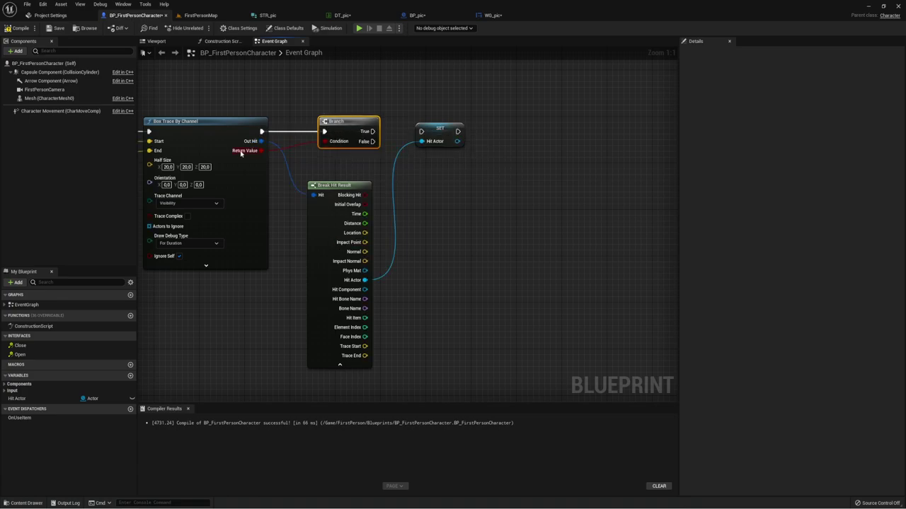
right_drag(373, 161, 354, 164)
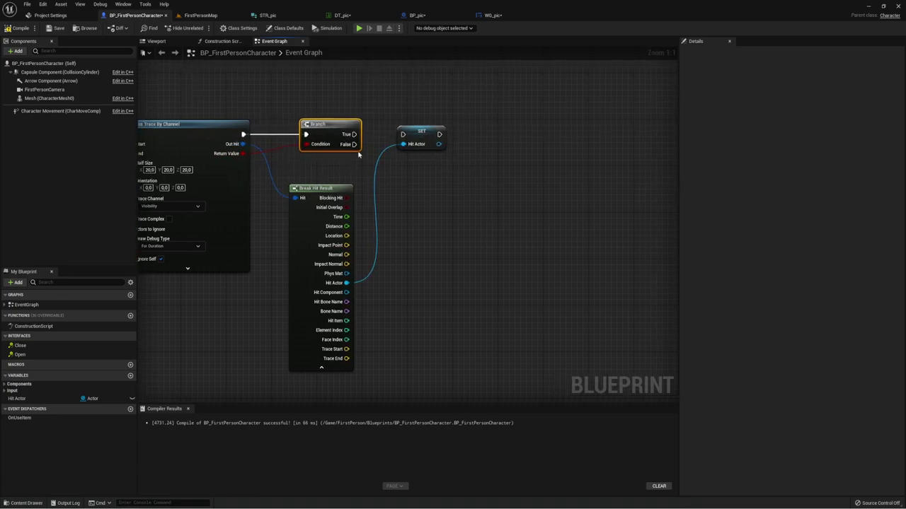
drag(347, 135, 402, 135)
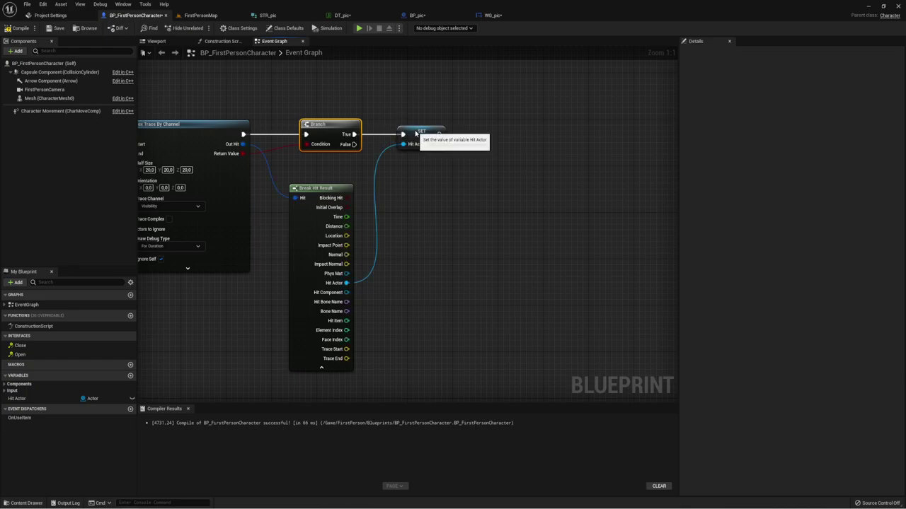
Clear space right of the SET node and pull a wire from its Hit Actor output
click(422, 133)
right_drag(456, 194, 366, 179)
right_drag(438, 162, 387, 170)
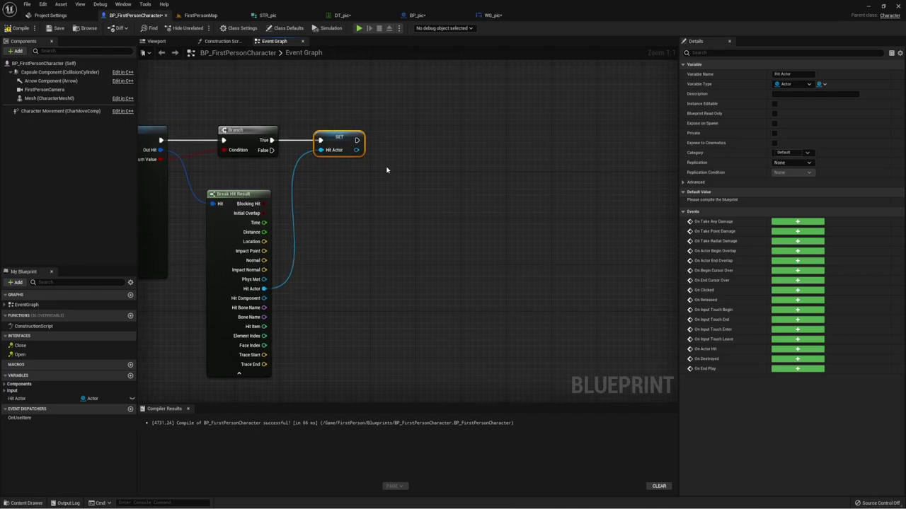
right_drag(431, 187, 395, 175)
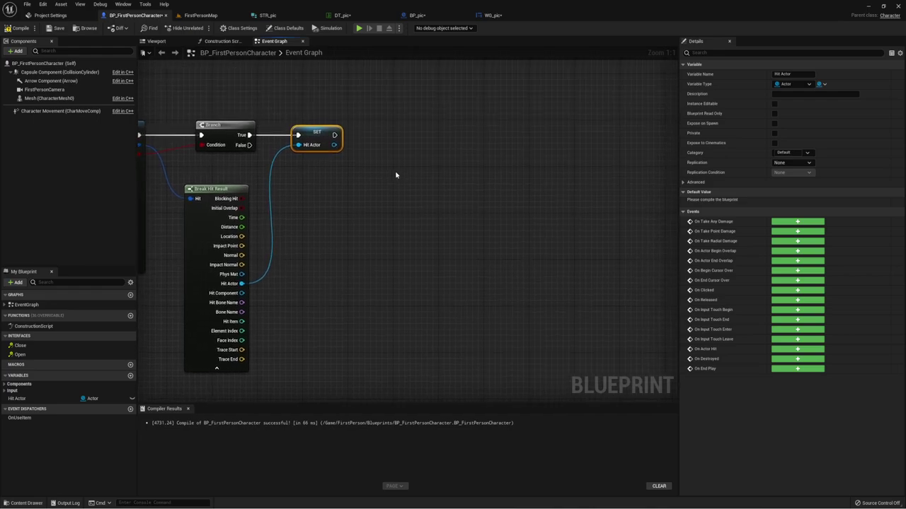
drag(334, 144, 329, 193)
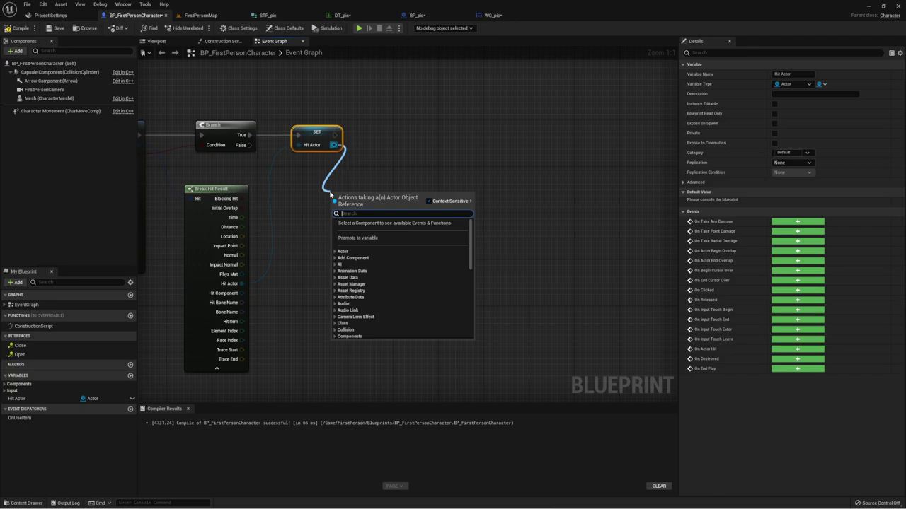
Add a Does Implement Interface check for BPI_Pic on the Hit Actor
text(does)
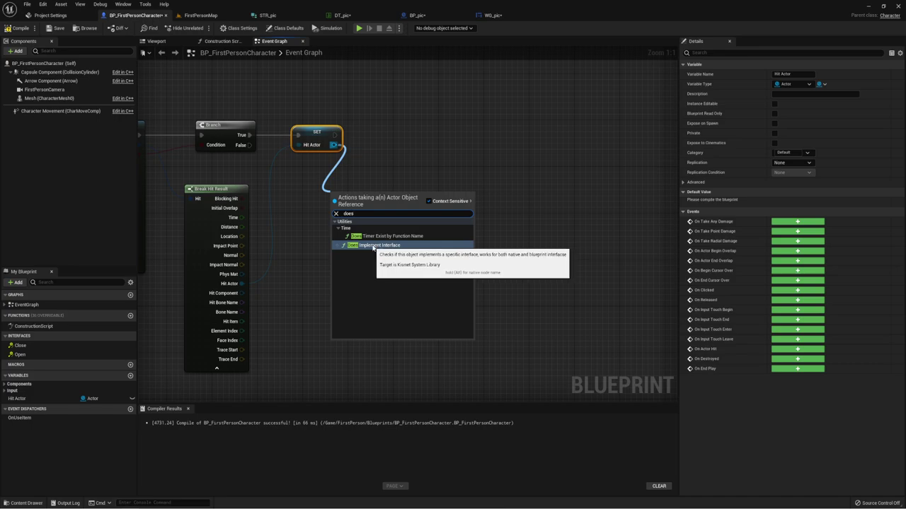
click(373, 245)
drag(374, 200, 391, 171)
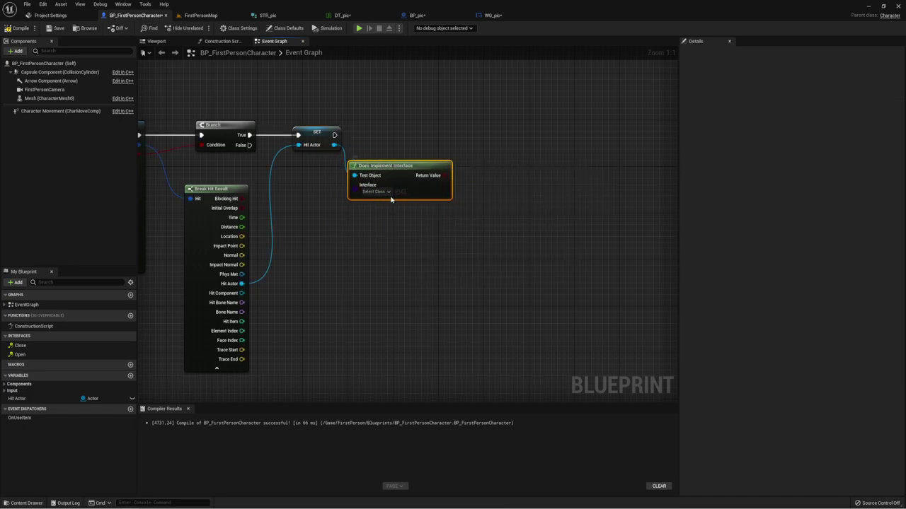
click(386, 192)
scroll(391, 338, down, 5)
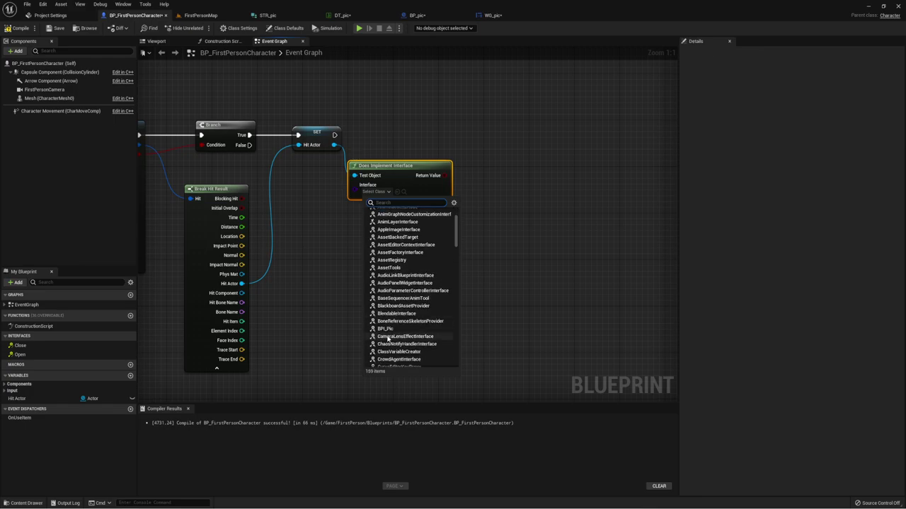
click(386, 248)
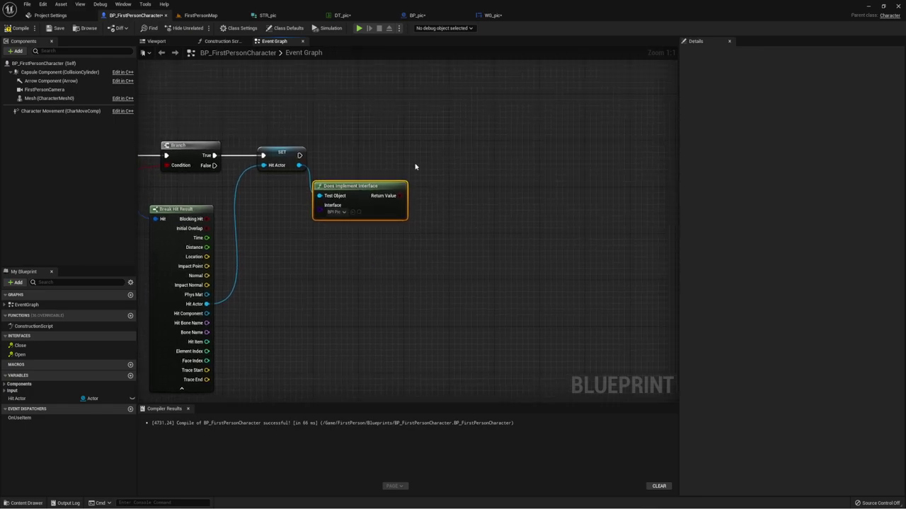
Add a second Branch after SET, using the interface check result as its condition
click(416, 167)
drag(418, 166, 300, 156)
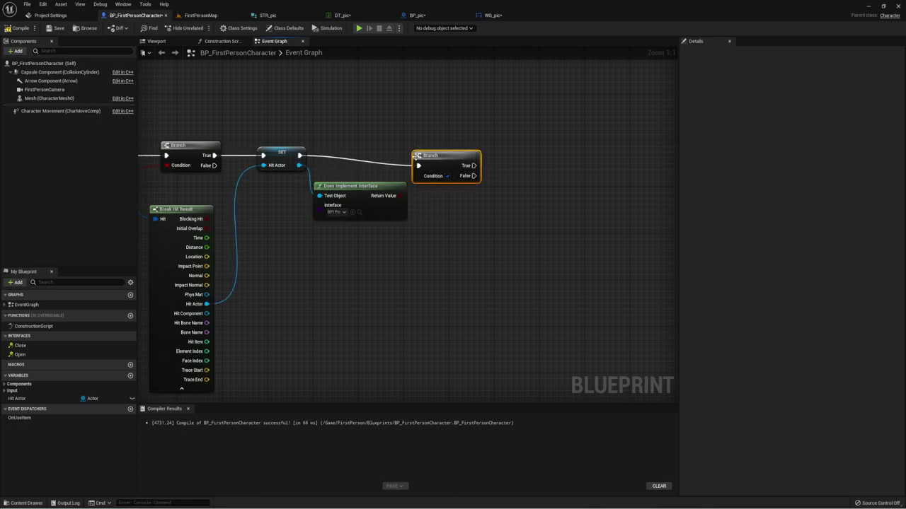
drag(433, 156, 436, 146)
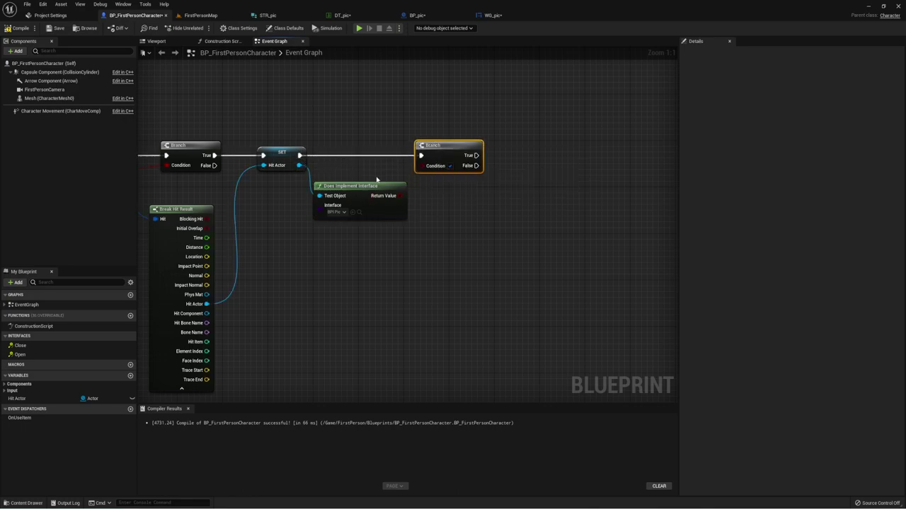
drag(303, 156, 296, 155)
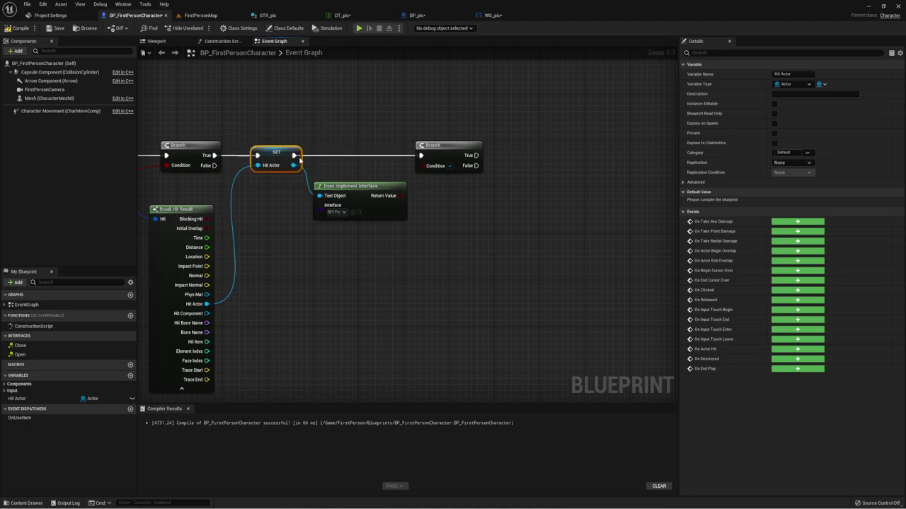
click(340, 186)
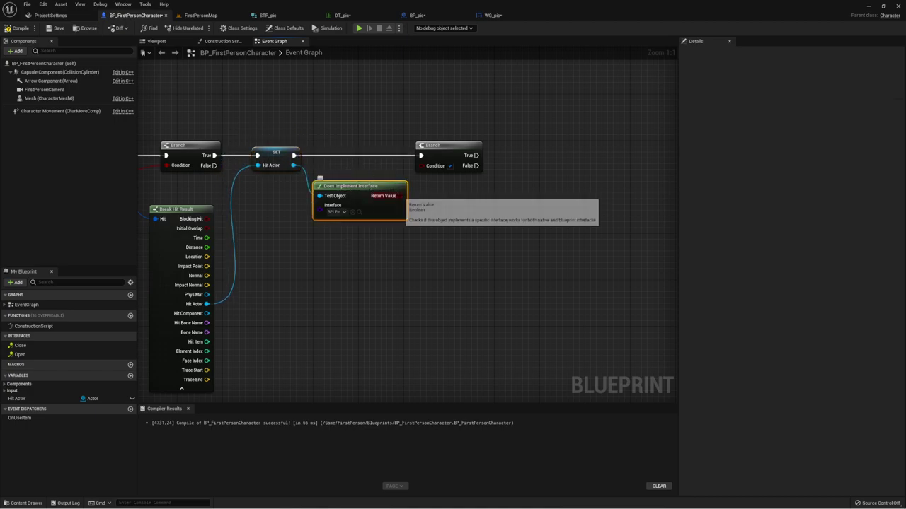
drag(401, 196, 428, 170)
Wire Break Hit Result's Hit Actor into the SET node's input and bring up BP_pic
right_drag(469, 226, 388, 238)
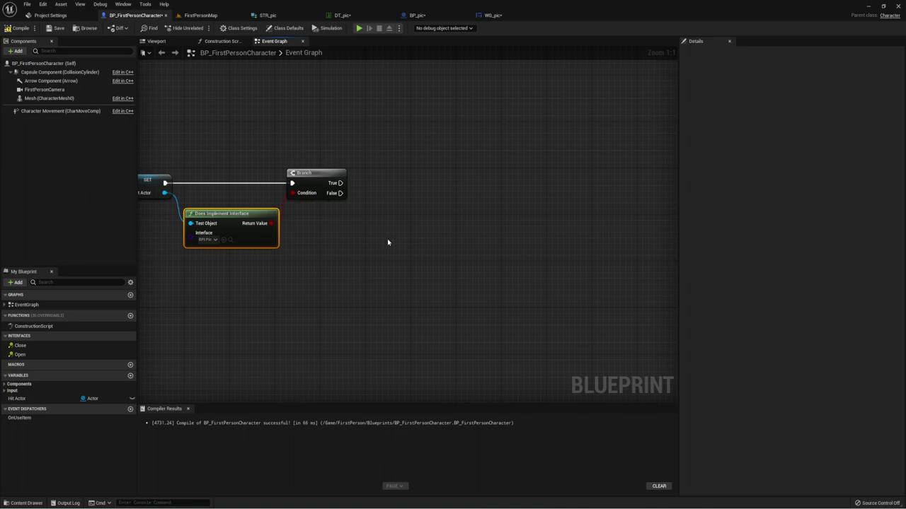
mouse_move(371, 188)
right_down()
mouse_move(429, 182)
mouse_move(457, 198)
right_up()
right_drag(391, 230, 426, 191)
mouse_move(226, 288)
mouse_down()
mouse_move(536, 119)
mouse_move(275, 150)
mouse_up()
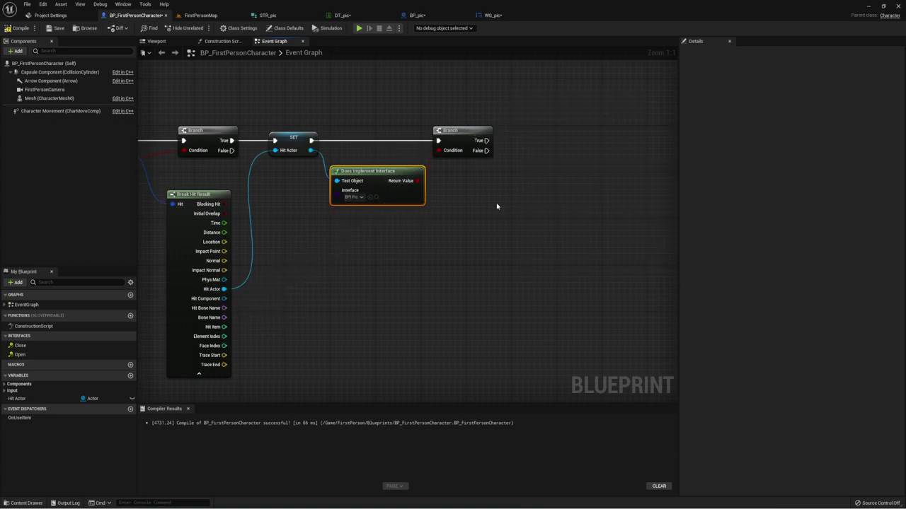
right_drag(268, 256, 227, 278)
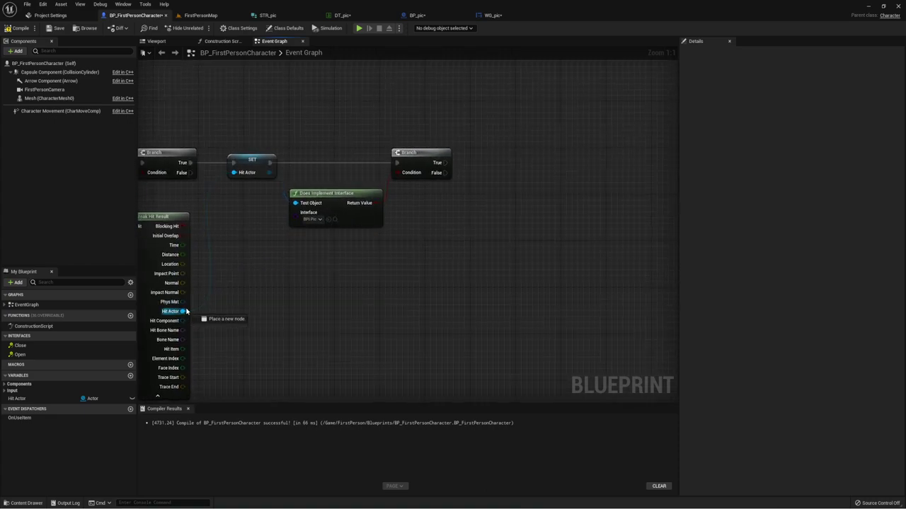
drag(182, 311, 191, 313)
click(423, 16)
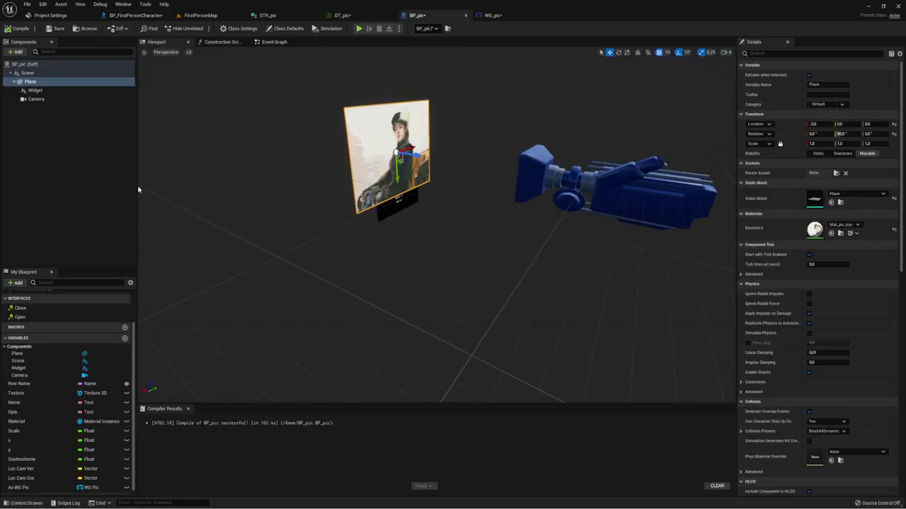
Implement the BPI Pic Close and Open interface events in BP_pic's Event Graph
click(255, 44)
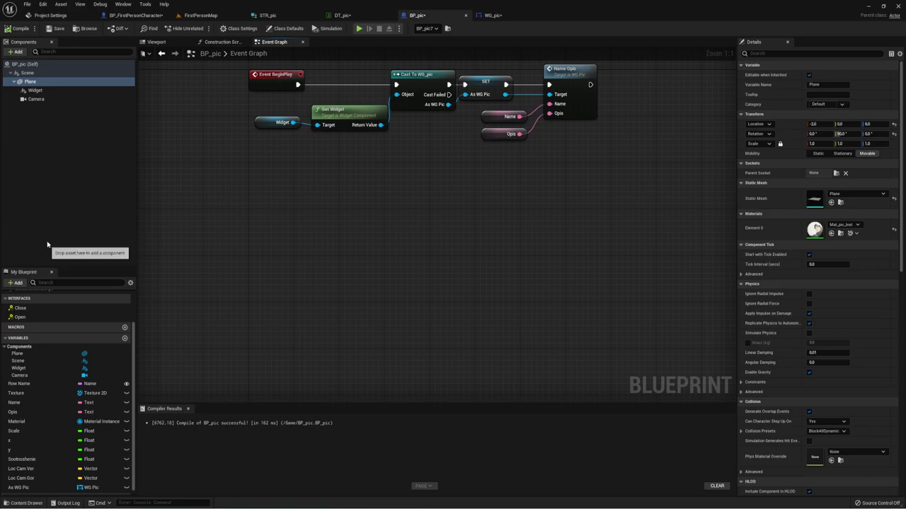
scroll(90, 396, up, 4)
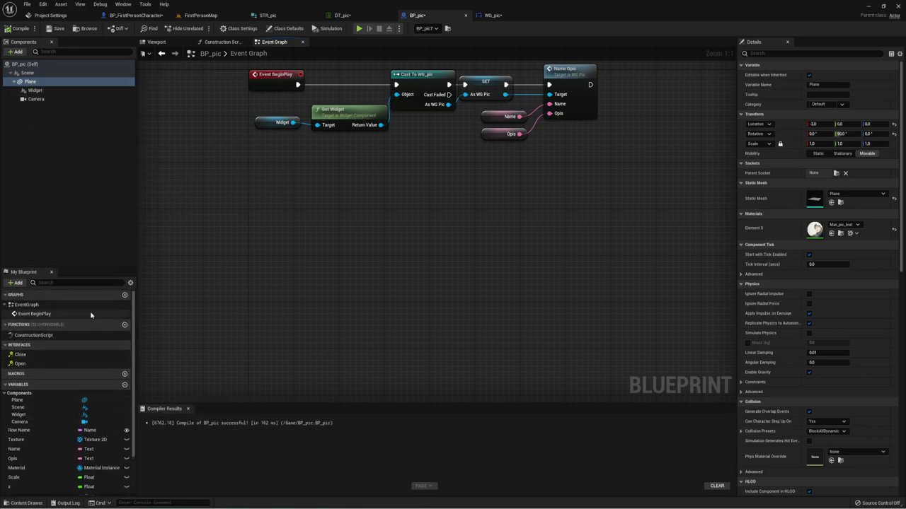
right_click(20, 357)
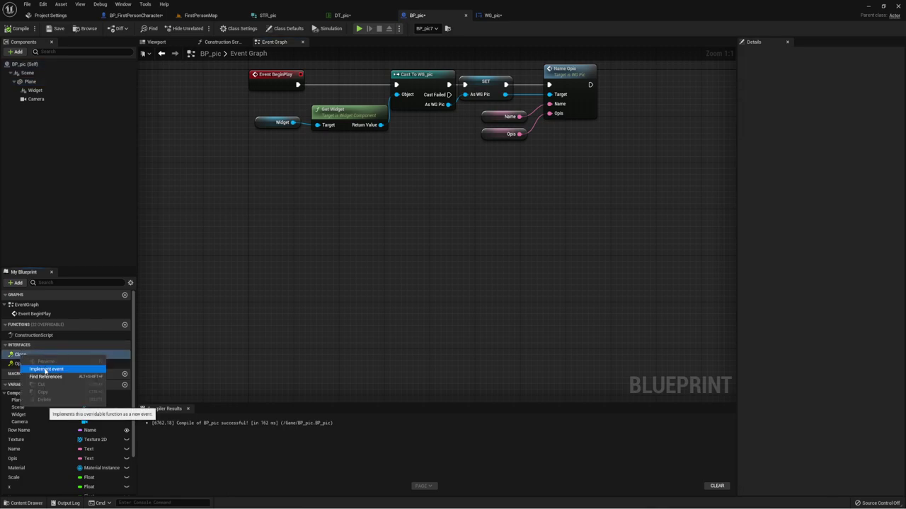
click(47, 369)
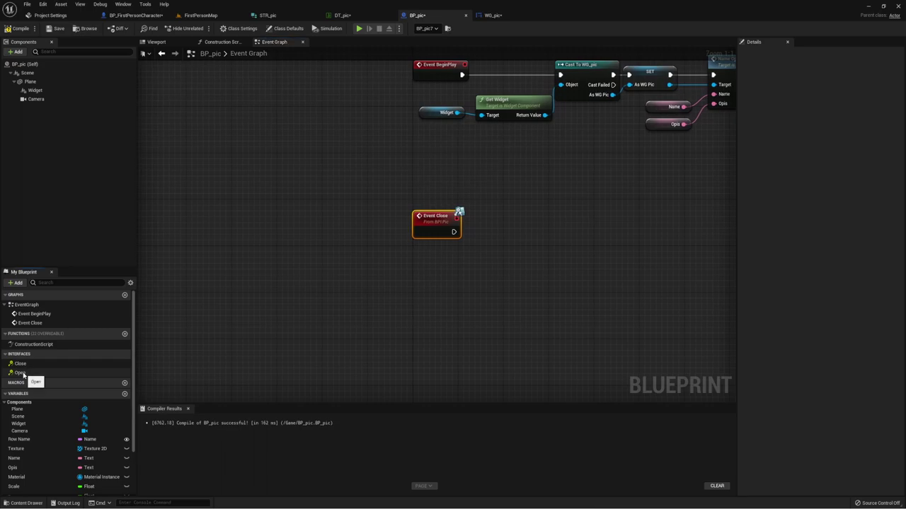
right_click(32, 375)
click(60, 385)
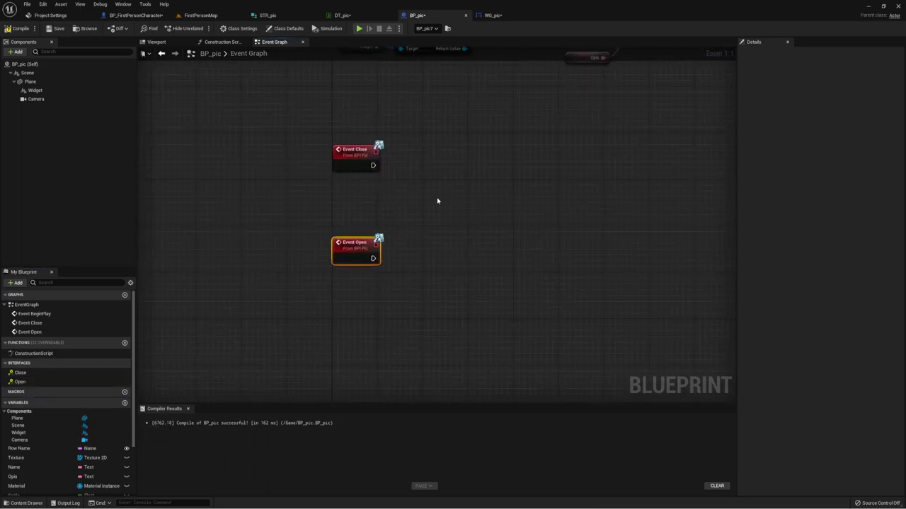
Place Event Open directly above Event Close, then close the WG_pic widget editor
drag(360, 167, 365, 319)
drag(358, 244, 358, 116)
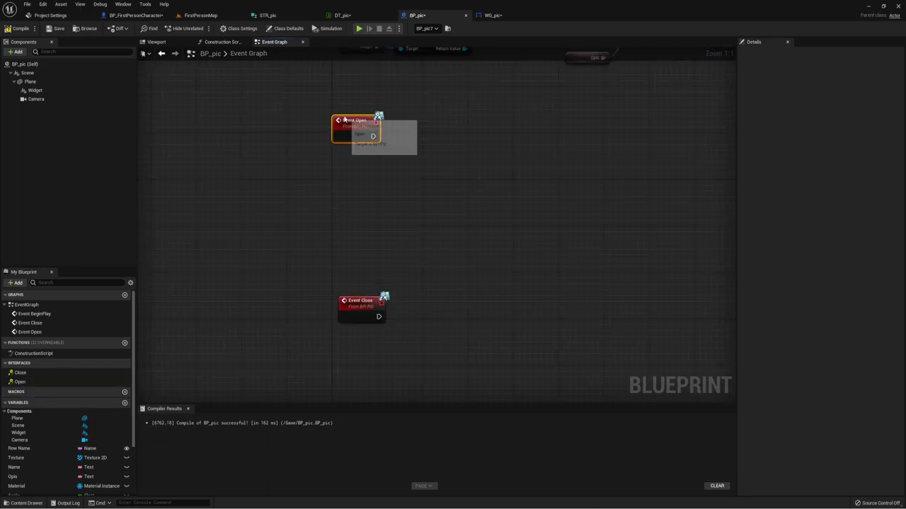
drag(359, 308, 346, 242)
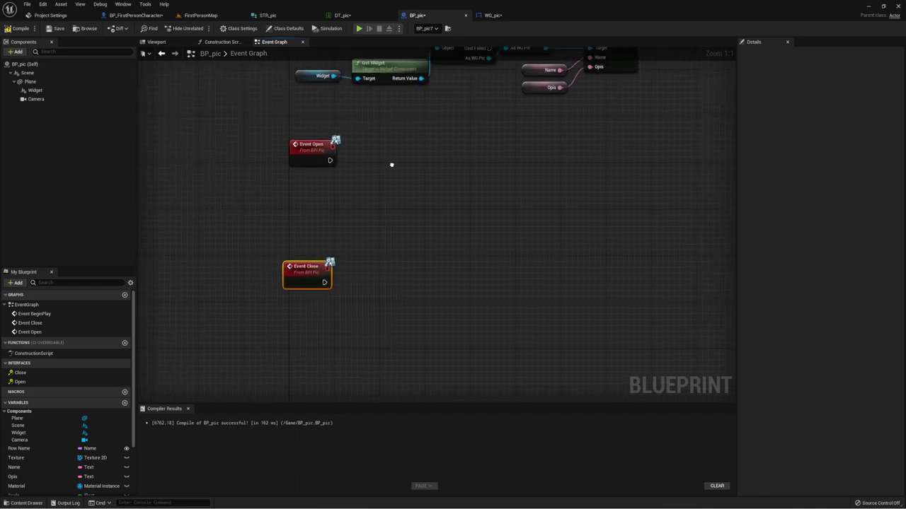
right_drag(438, 137, 401, 163)
mouse_move(374, 306)
mouse_down()
mouse_move(327, 134)
mouse_move(318, 202)
mouse_up()
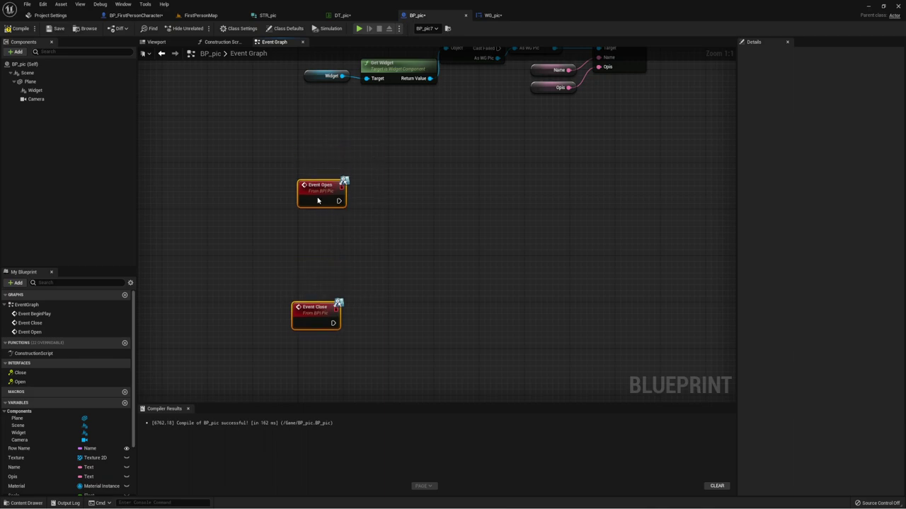
right_click(318, 202)
click(390, 236)
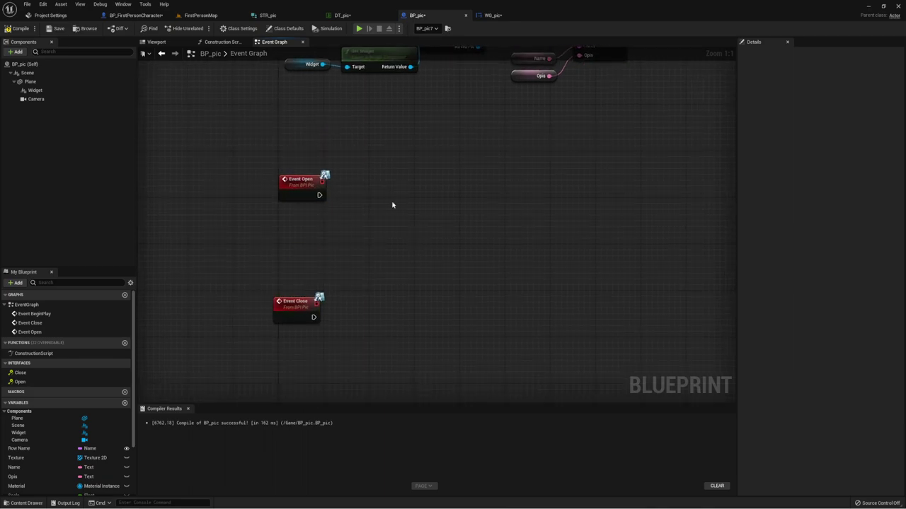
mouse_move(431, 251)
right_down()
mouse_move(383, 210)
mouse_move(379, 189)
mouse_move(338, 185)
mouse_move(375, 181)
right_up()
right_click(285, 305)
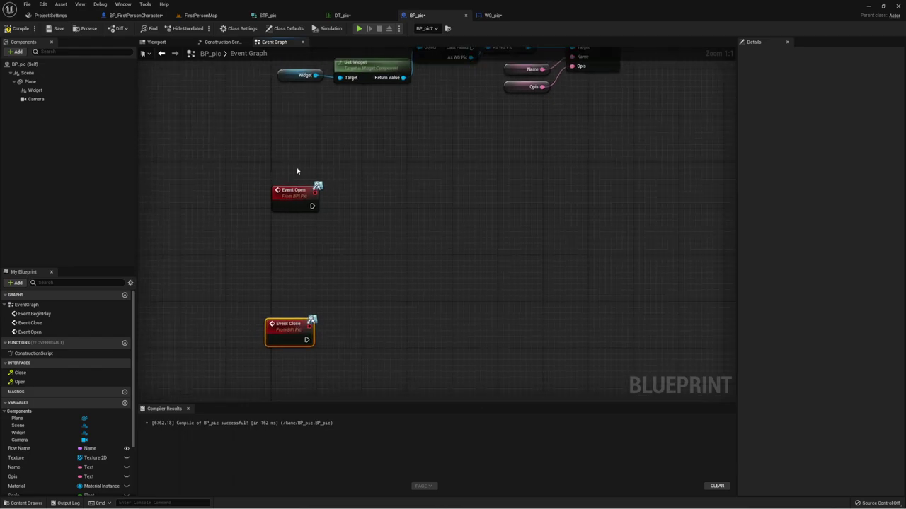
drag(260, 164, 356, 226)
click(493, 15)
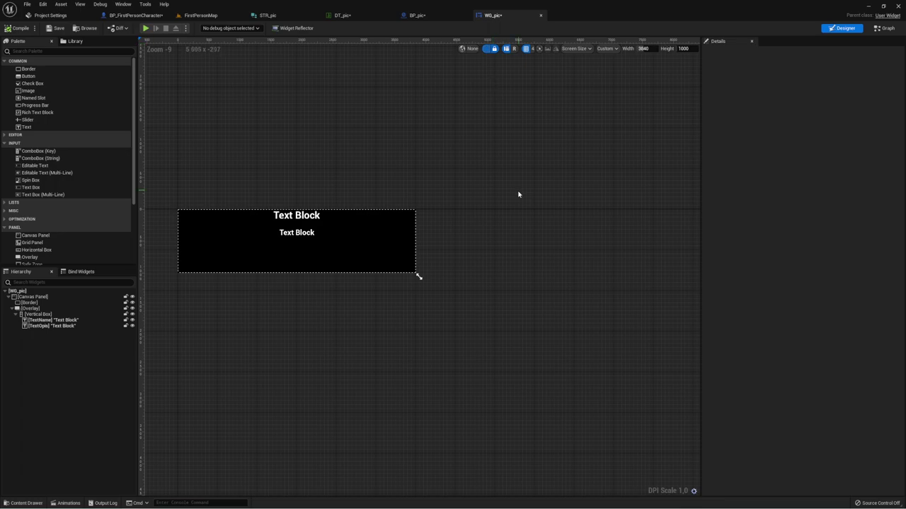
click(540, 15)
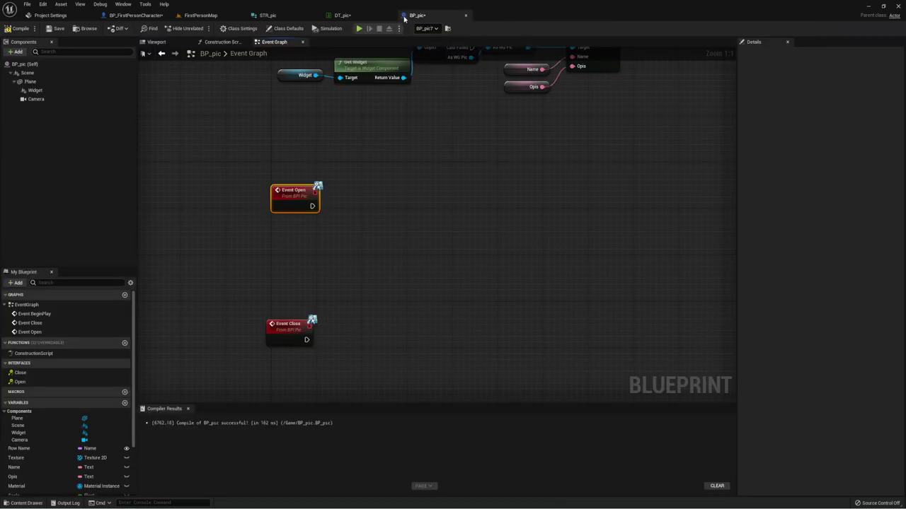
Add the BPI Pic Open (Message) targeting Hit Actor, fired from the second Branch's True output
drag(152, 14, 446, 15)
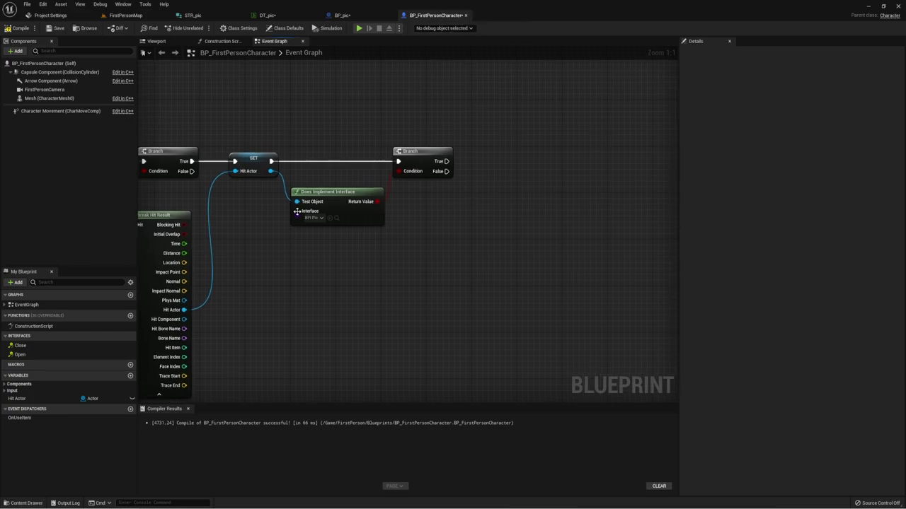
right_drag(307, 286, 473, 198)
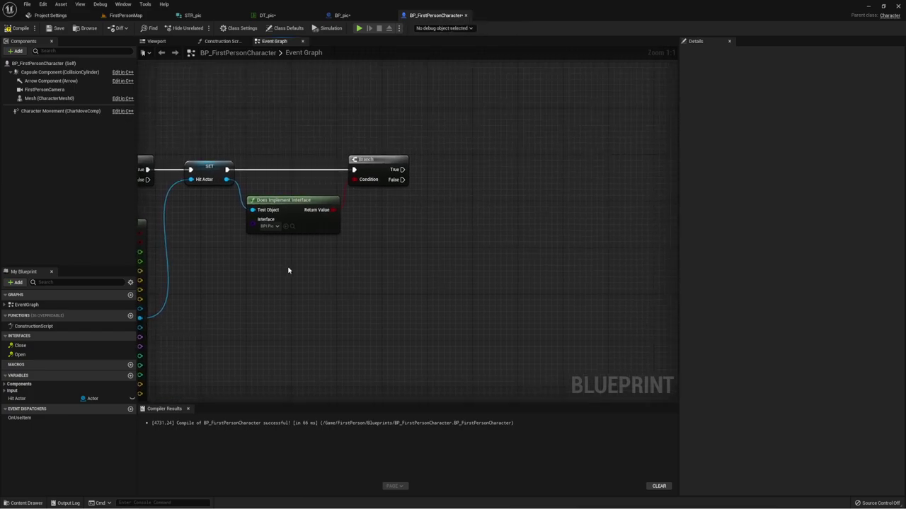
right_drag(289, 269, 334, 250)
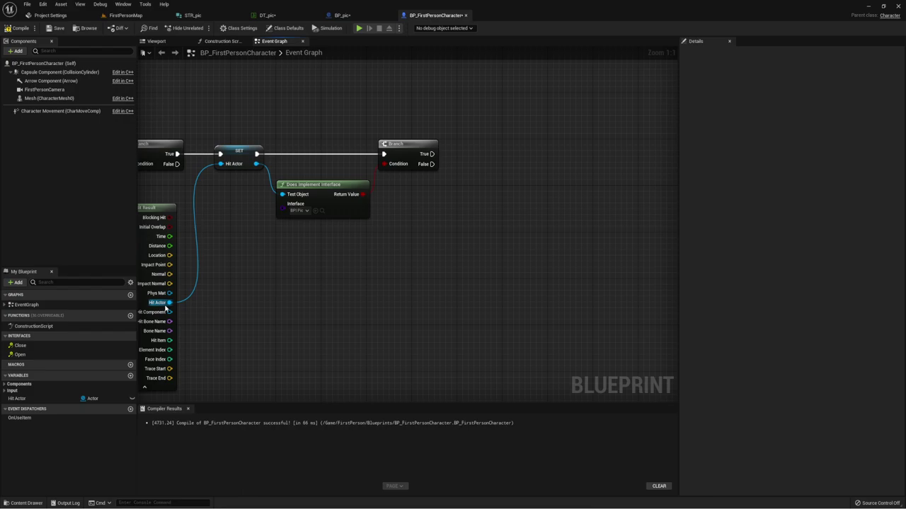
drag(170, 302, 479, 101)
text(open)
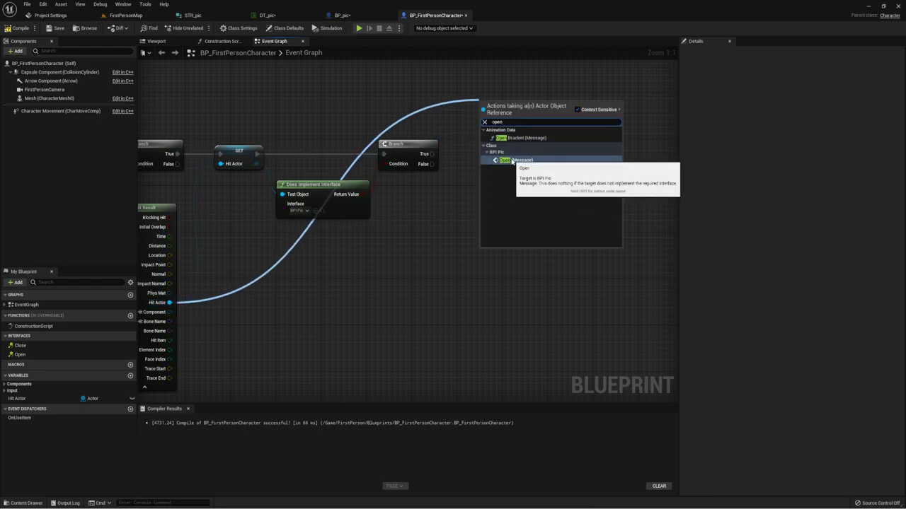
click(513, 160)
drag(432, 154, 486, 119)
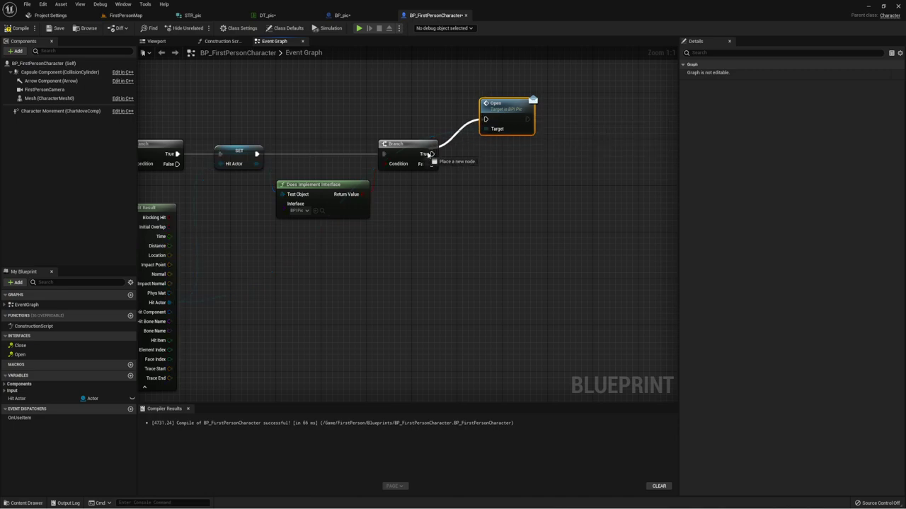
mouse_move(513, 148)
right_down()
mouse_move(459, 136)
mouse_move(467, 145)
right_up()
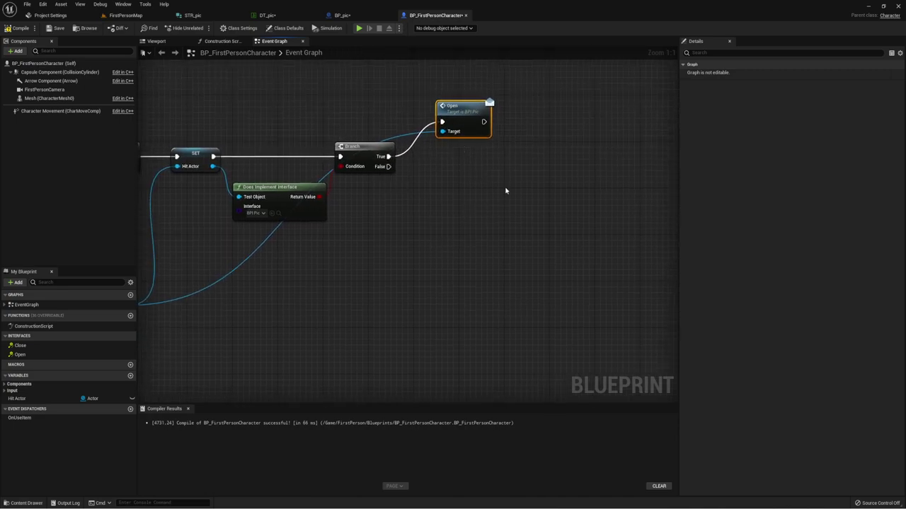
right_drag(402, 196, 424, 197)
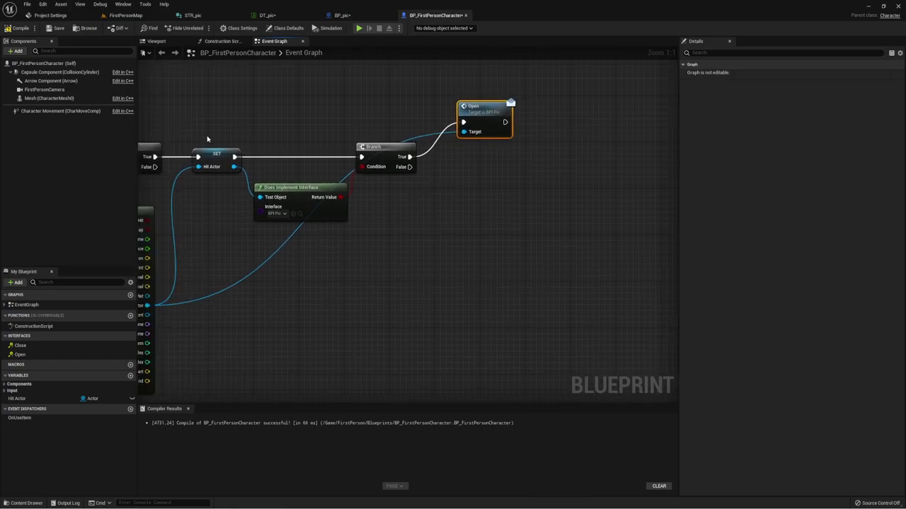
Zoom out and drag the Right Mouse Button event node below the left-click trace chain
scroll(208, 139, down, 3)
right_drag(283, 177, 384, 153)
scroll(384, 153, up, 2)
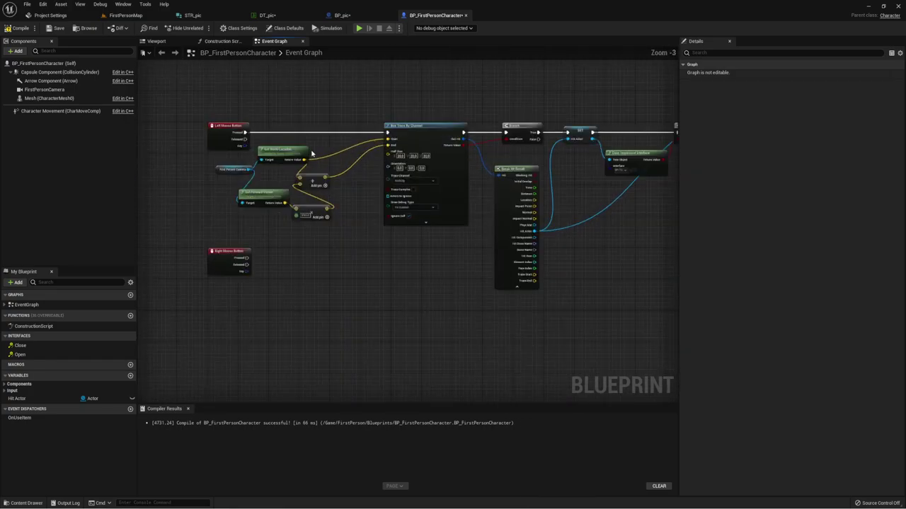
right_drag(311, 152, 298, 164)
scroll(233, 116, up, 3)
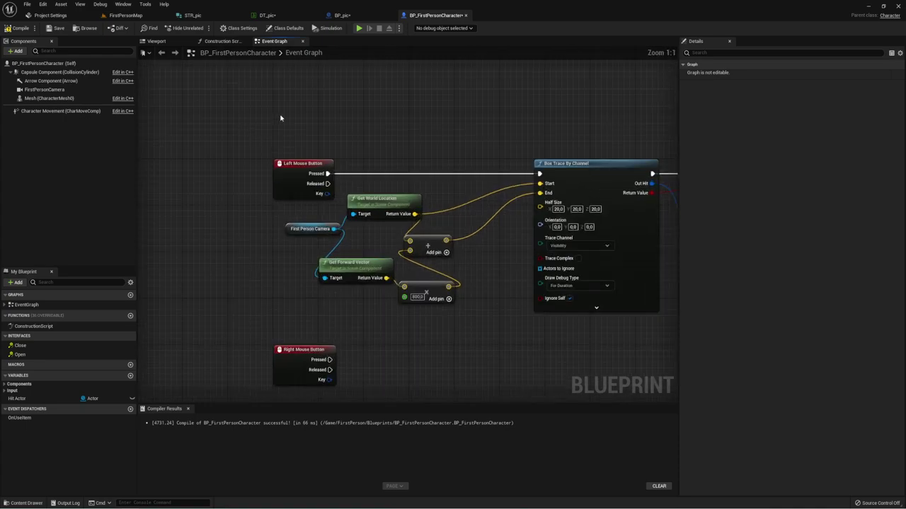
drag(264, 126, 322, 201)
scroll(304, 219, down, 1)
scroll(276, 225, down, 2)
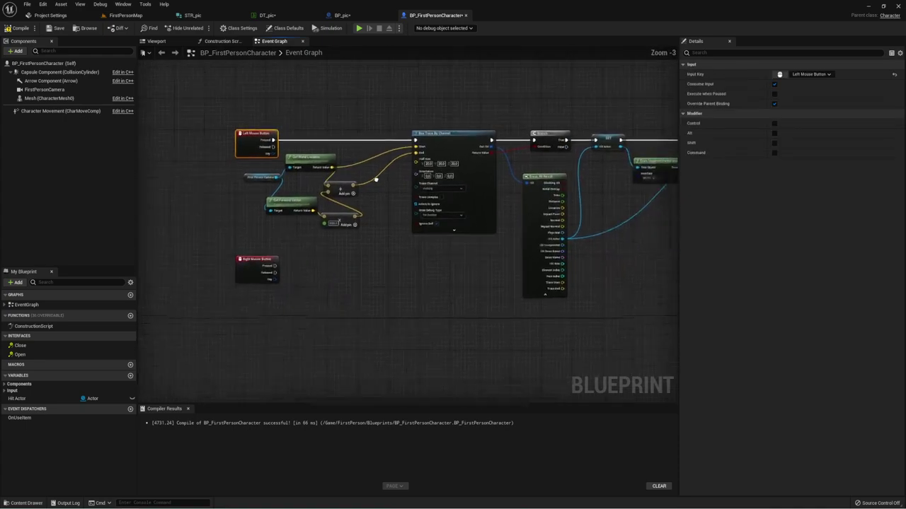
scroll(247, 232, down, 1)
scroll(220, 239, down, 1)
drag(236, 212, 234, 306)
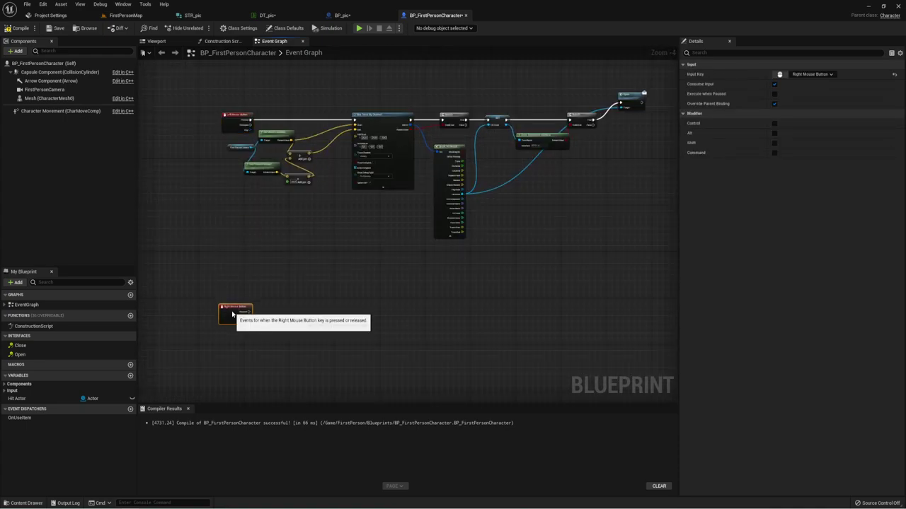
scroll(322, 271, up, 3)
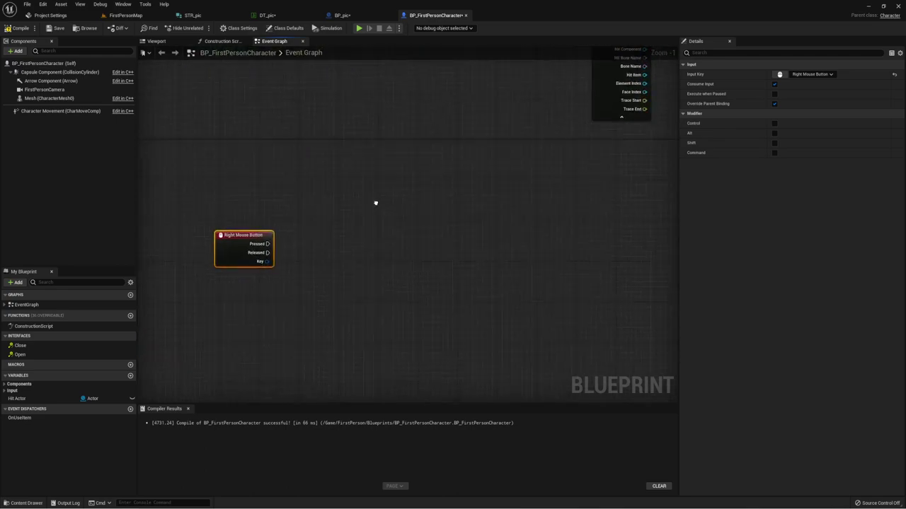
right_drag(325, 265, 343, 186)
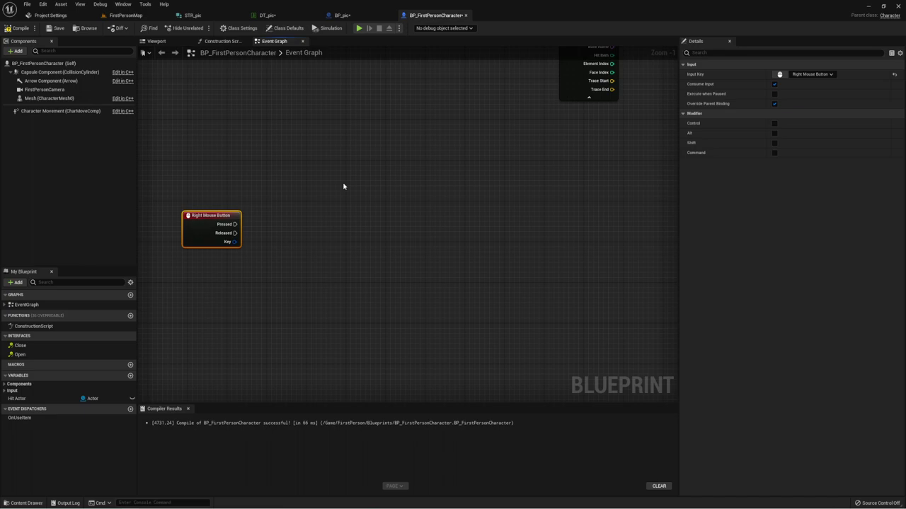
Place a Hit Actor getter beside the Right Mouse Button event
right_drag(474, 102, 493, 192)
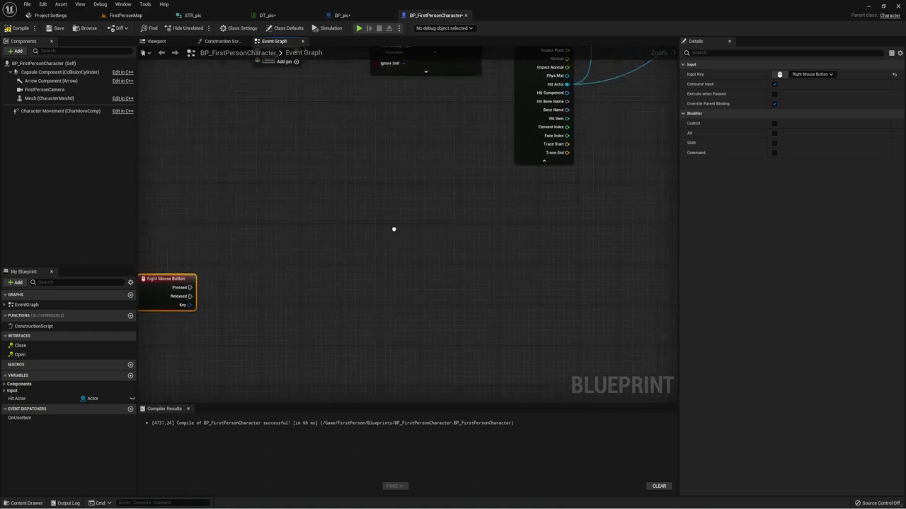
scroll(495, 191, down, 3)
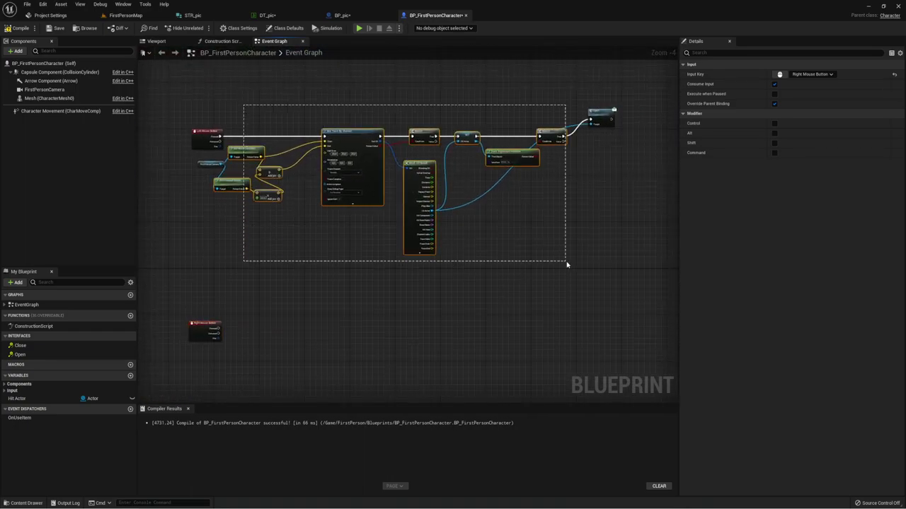
drag(297, 174, 540, 251)
scroll(479, 247, up, 1)
right_drag(480, 247, 513, 227)
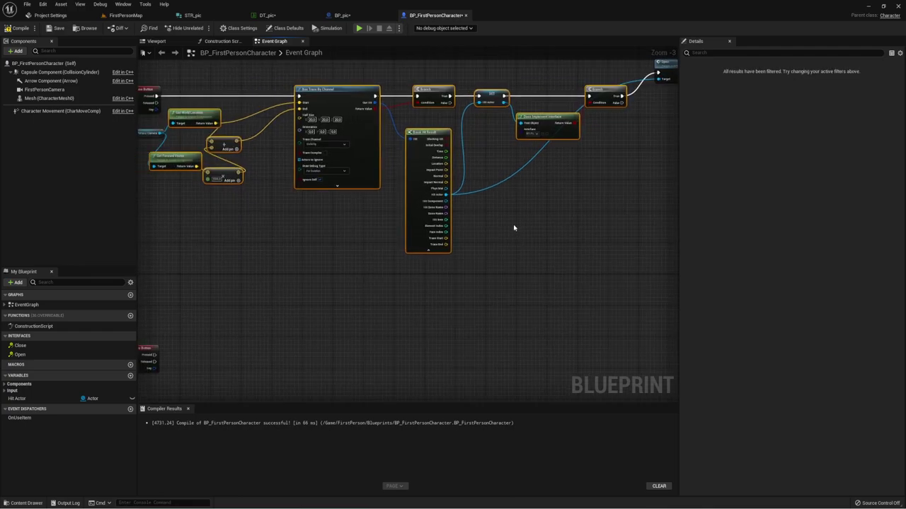
right_drag(480, 104, 445, 146)
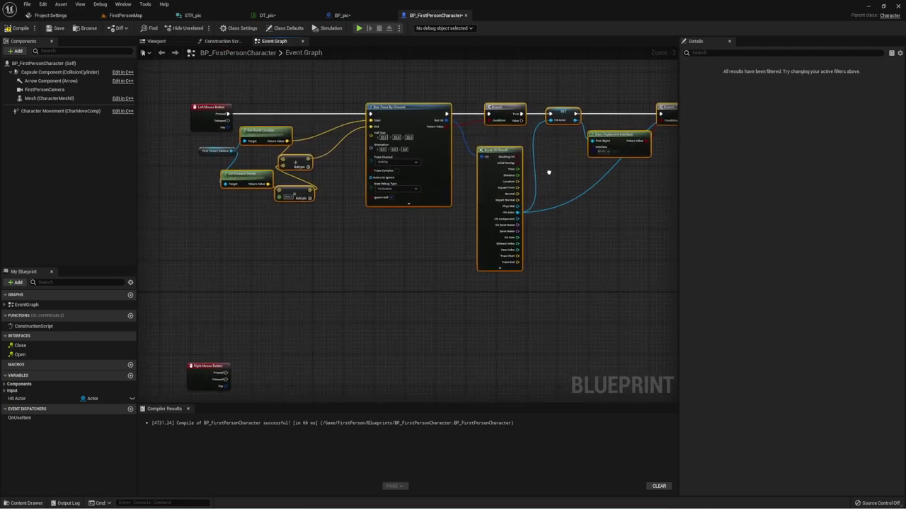
right_drag(546, 172, 295, 129)
scroll(296, 327, up, 2)
right_drag(296, 327, 271, 229)
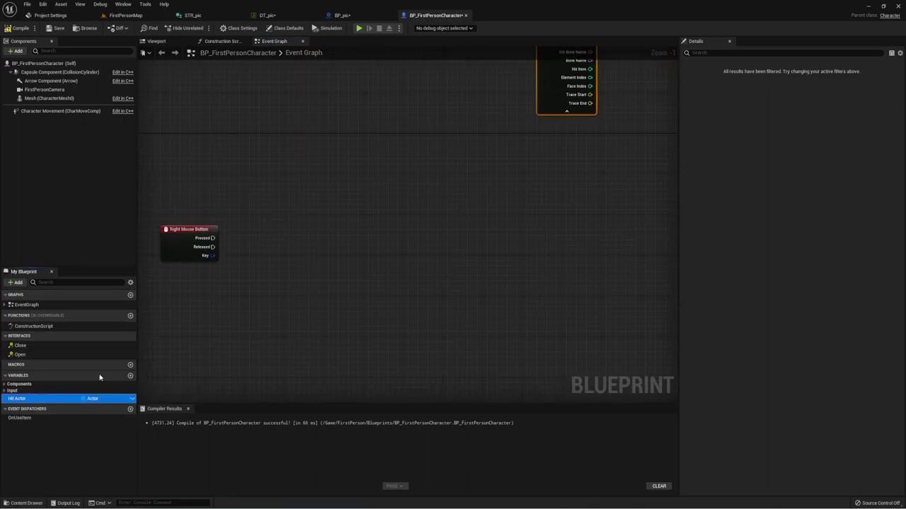
drag(15, 400, 238, 240)
click(260, 252)
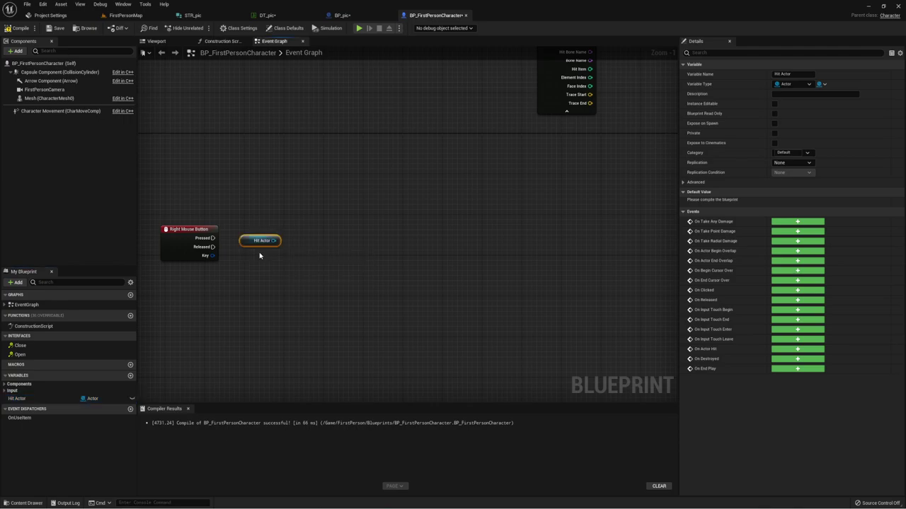
right_click(262, 243)
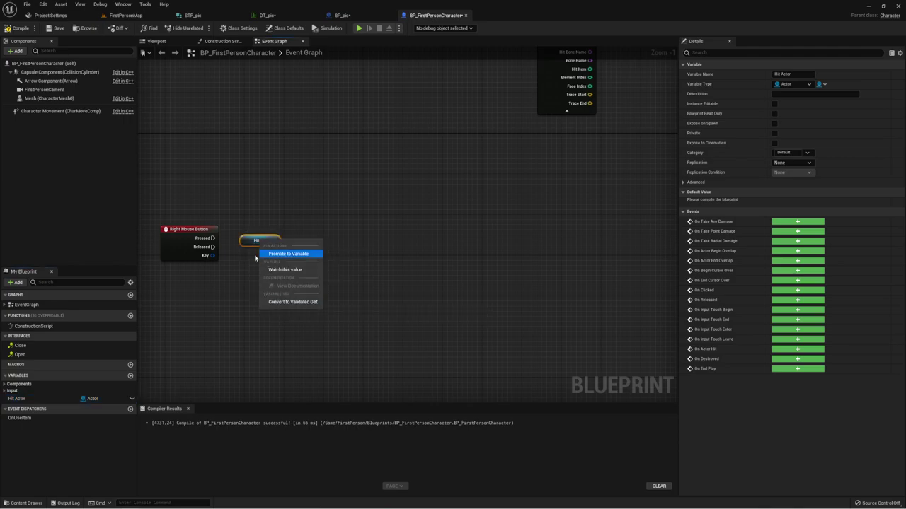
click(246, 263)
right_drag(540, 196, 409, 190)
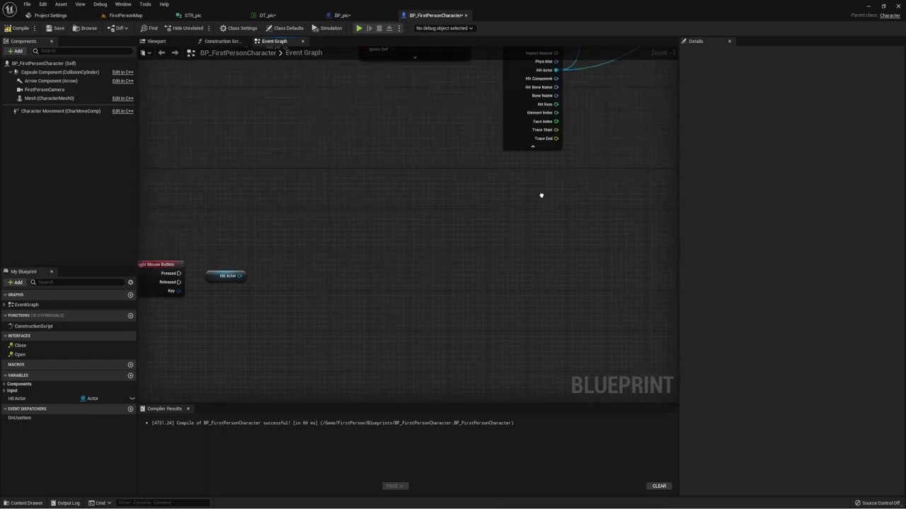
right_drag(255, 210, 424, 64)
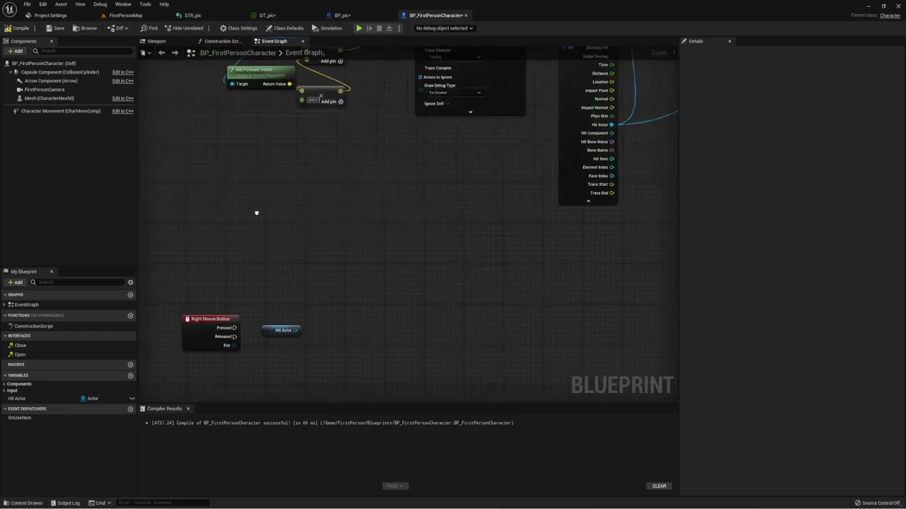
Convert the Hit Actor getter to a validated get and wire Pressed into it
right_click(332, 249)
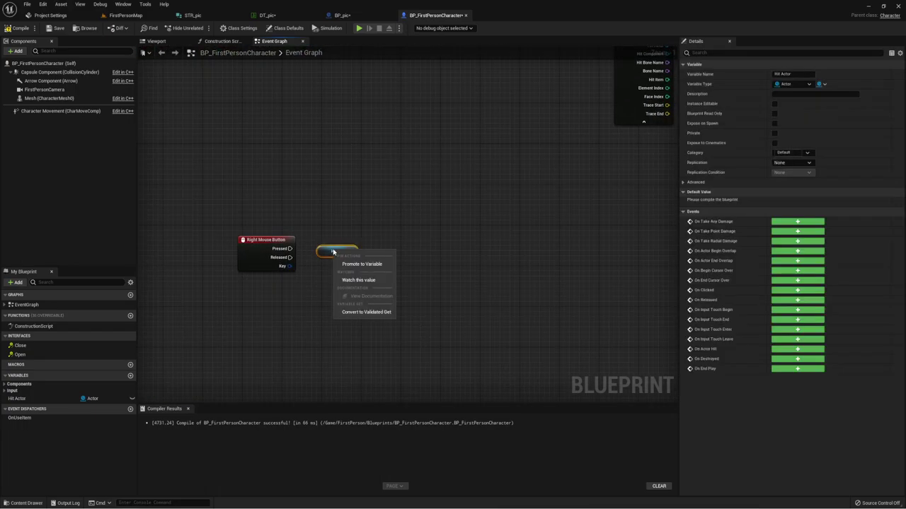
click(361, 313)
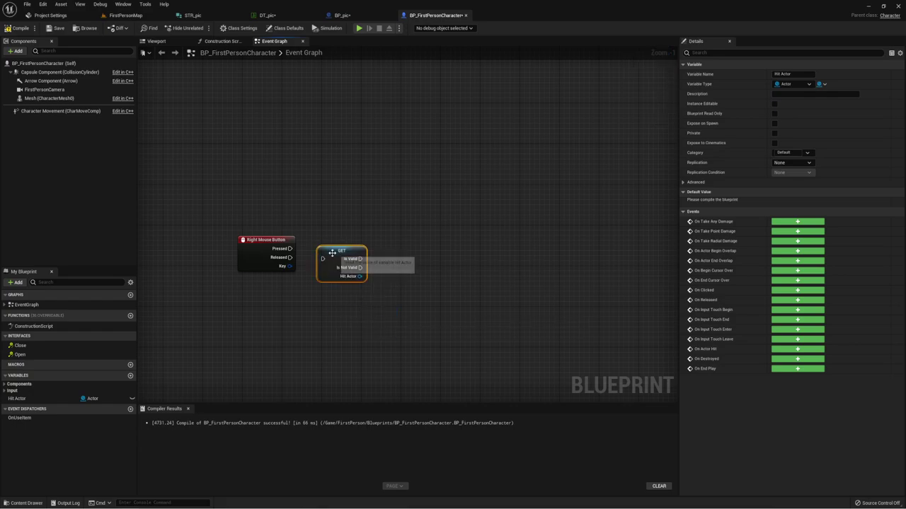
drag(321, 259, 288, 251)
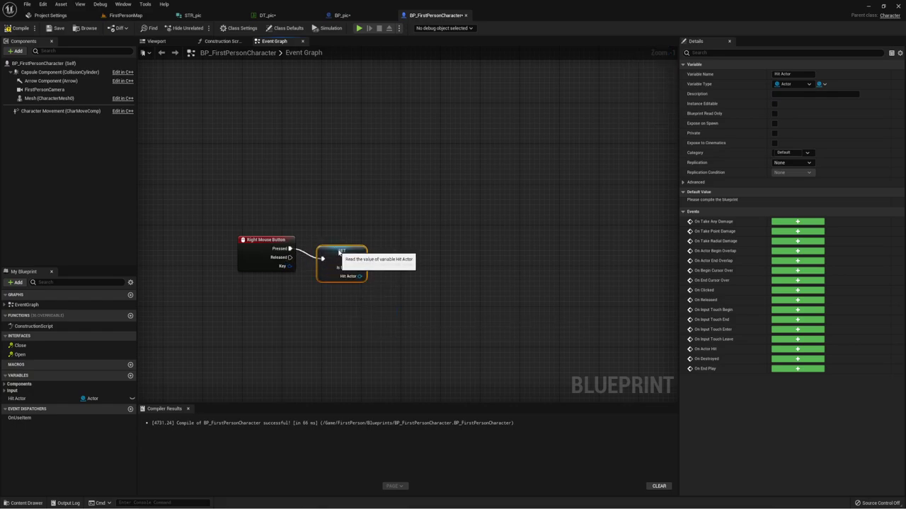
right_drag(441, 264, 339, 267)
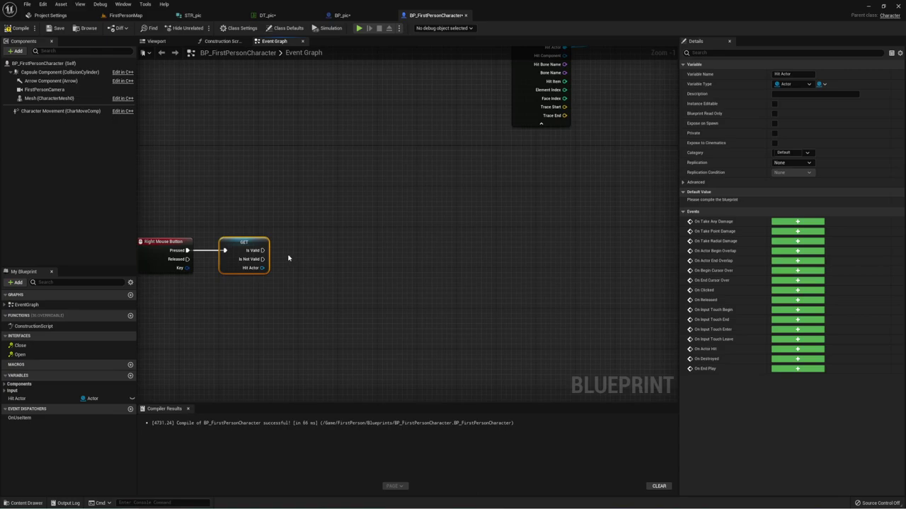
Add a Close message call targeting Hit Actor from the valid output
drag(262, 268, 334, 234)
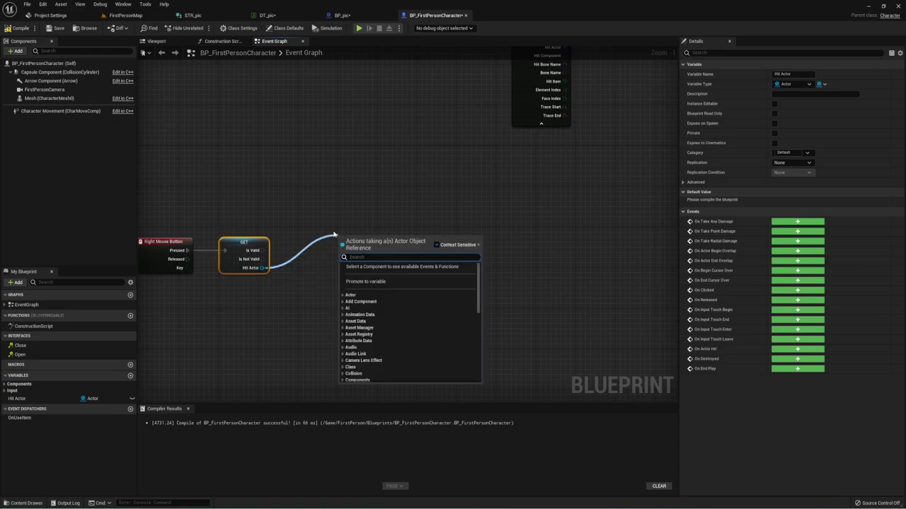
scroll(334, 234, down, 3)
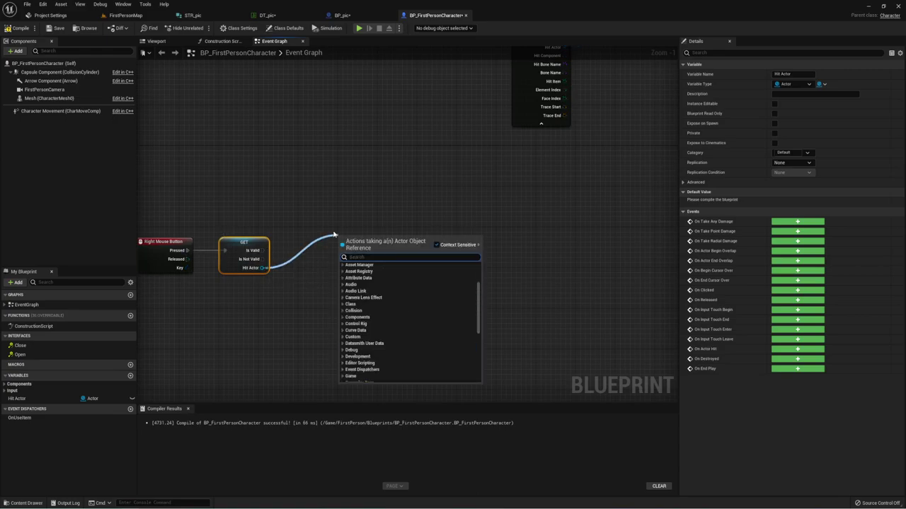
text(clo)
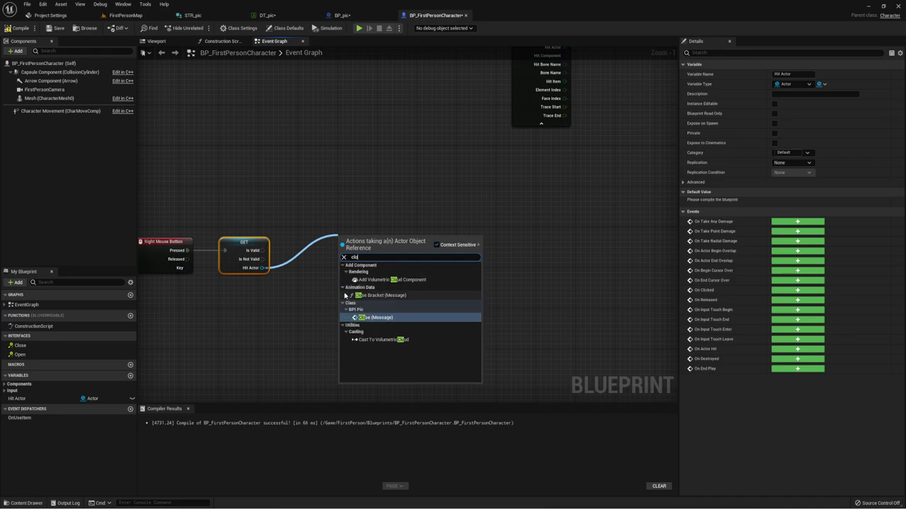
click(375, 317)
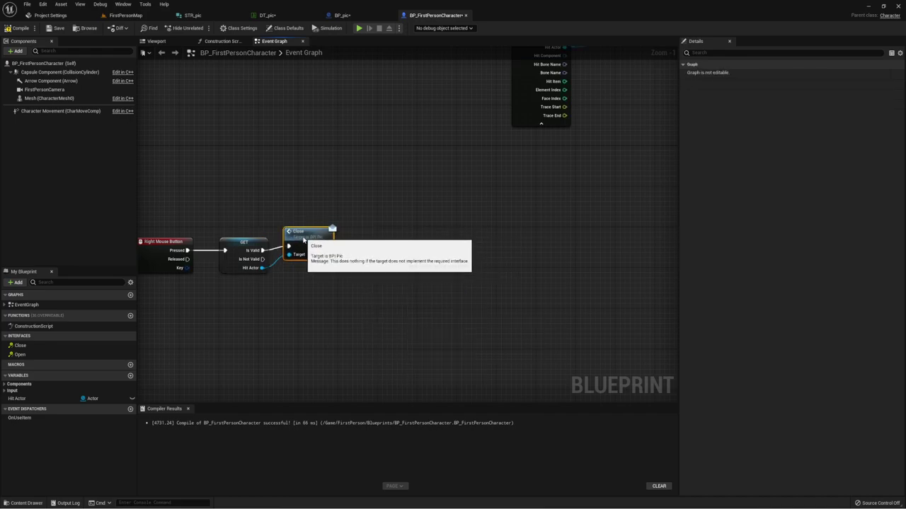
right_drag(239, 237, 327, 237)
ctrl+click(327, 240)
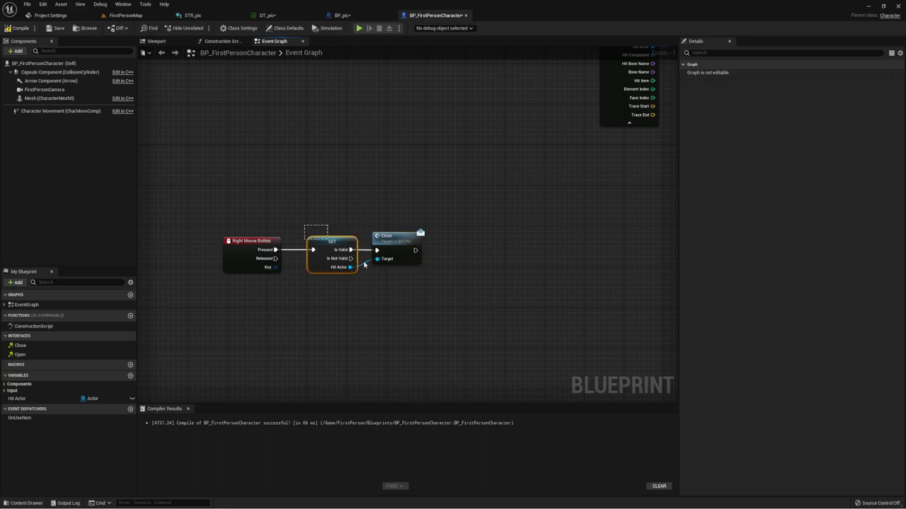
right_drag(503, 281, 453, 283)
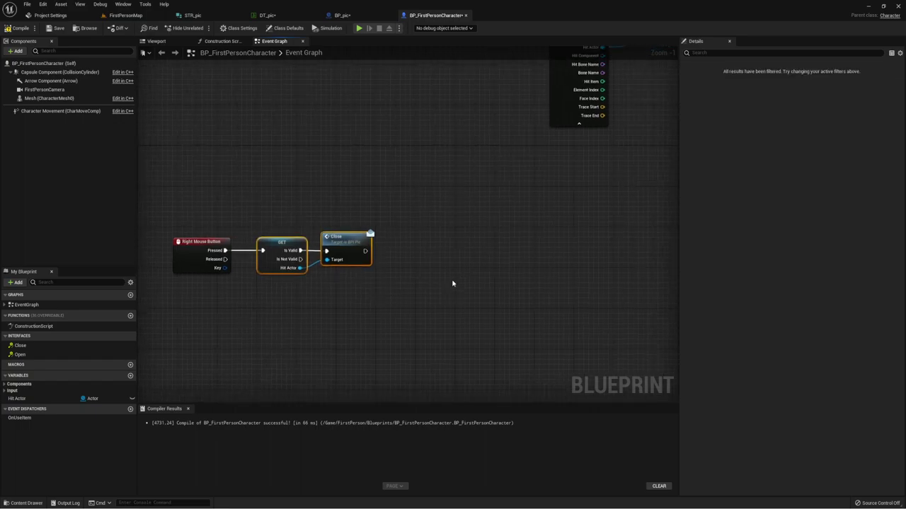
Compile the character blueprint and tidy the graph around the Open call
click(15, 25)
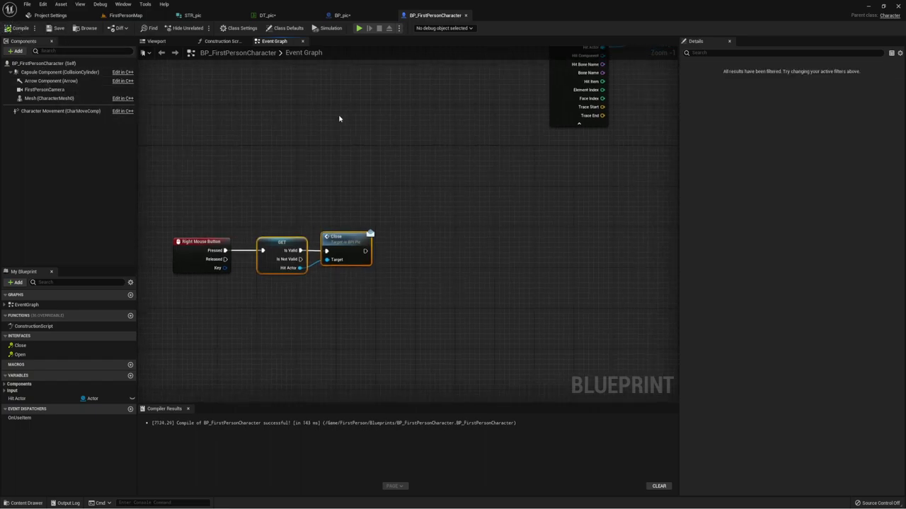
scroll(317, 281, down, 1)
scroll(396, 253, down, 2)
mouse_move(397, 253)
right_down()
mouse_move(390, 214)
mouse_move(367, 240)
right_up()
scroll(393, 218, up, 1)
drag(678, 136, 795, 142)
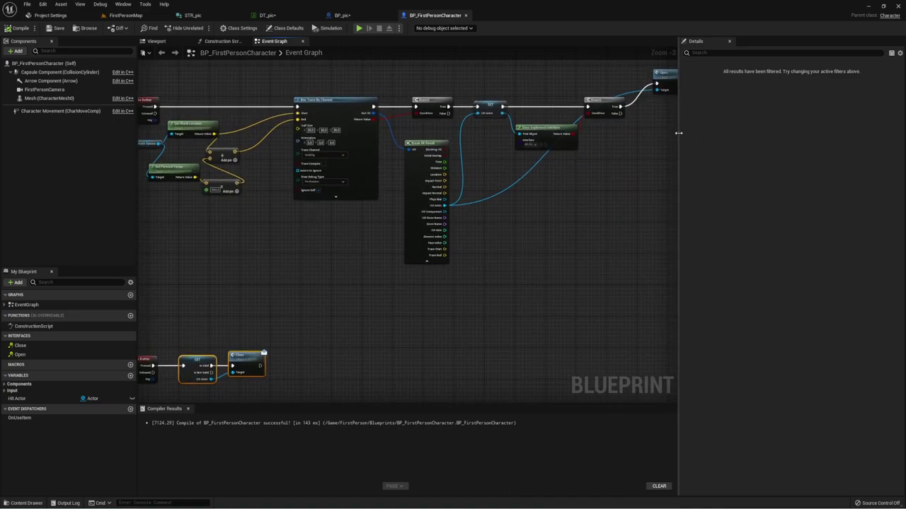
mouse_move(558, 214)
right_down()
mouse_move(587, 231)
mouse_move(604, 213)
right_up()
drag(709, 92, 709, 99)
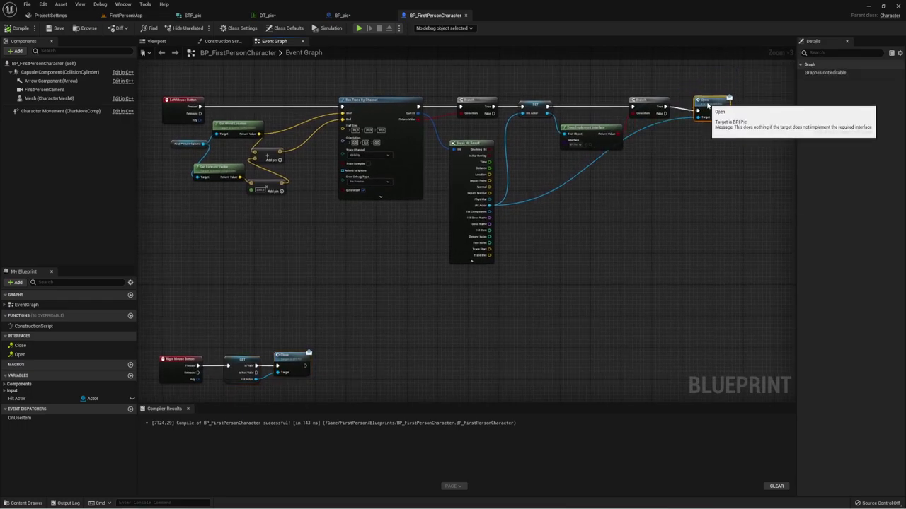
In BP_pic's Event Graph, move Event Close lower to make room below Event Open
click(343, 15)
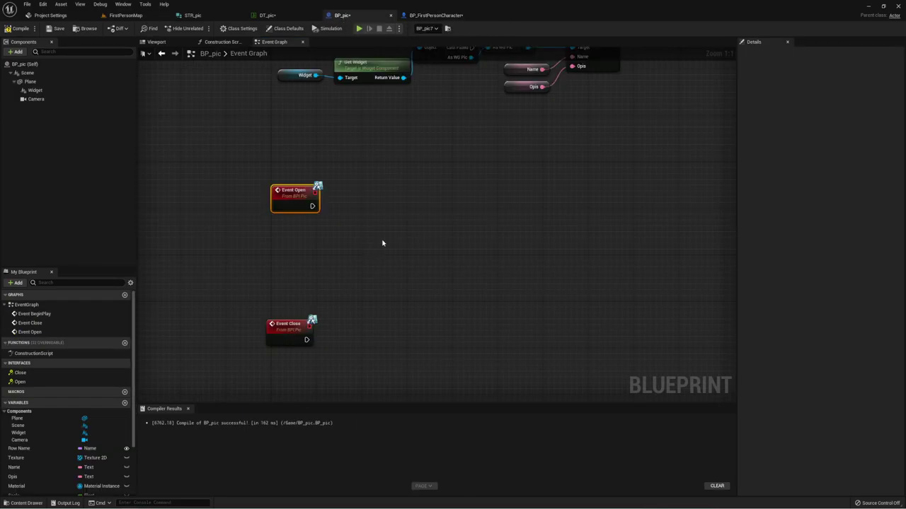
scroll(375, 199, up, 1)
right_drag(323, 172, 328, 192)
drag(278, 312, 283, 352)
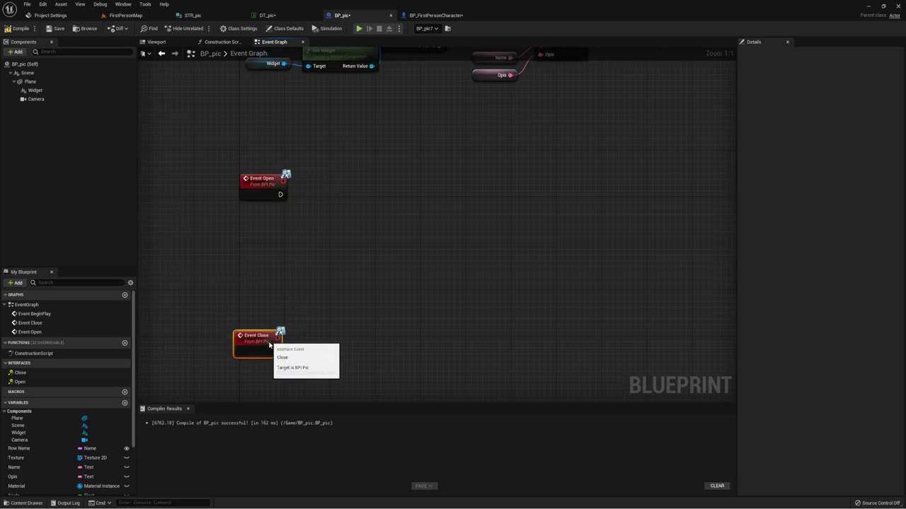
mouse_move(342, 194)
right_down()
mouse_move(331, 214)
mouse_move(323, 201)
right_up()
right_click(248, 204)
click(332, 196)
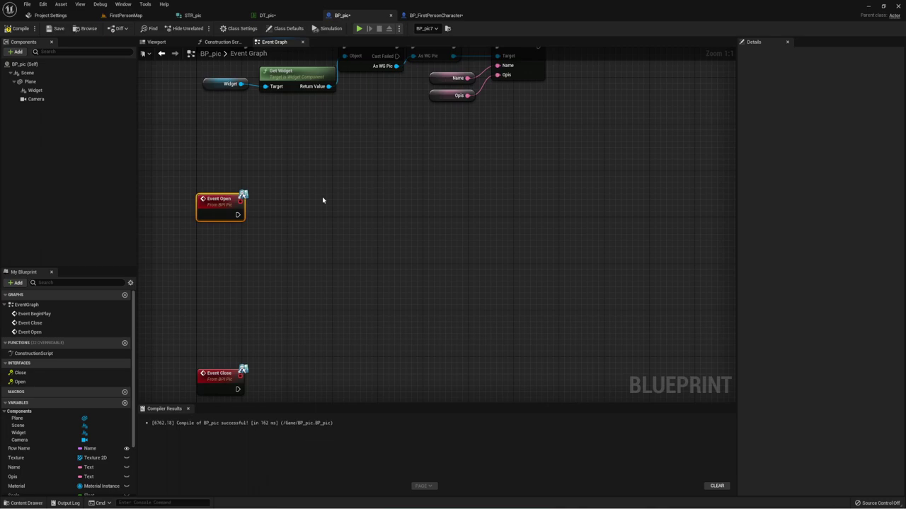
right_drag(285, 240, 295, 205)
Add a Get Player Controller node between the events and check the picture and camera in the Viewport
right_click(287, 224)
text(get)
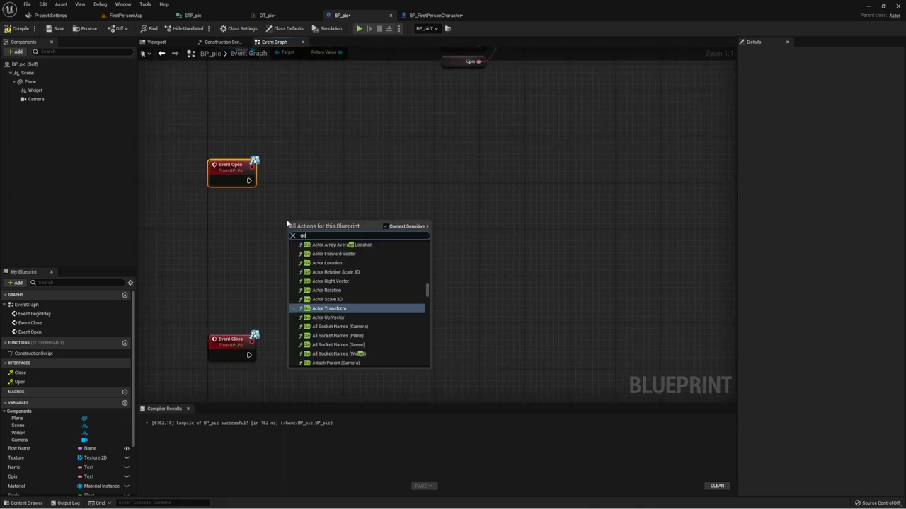
text( pla)
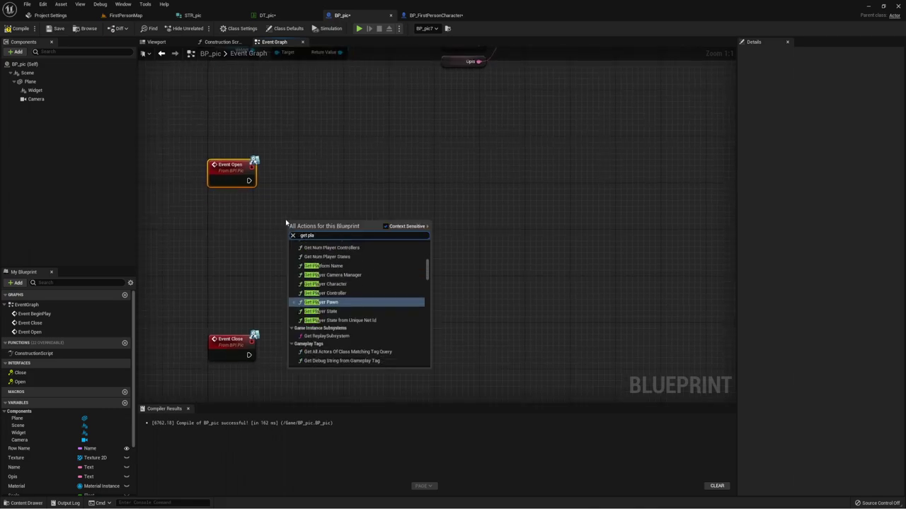
click(333, 293)
mouse_move(335, 228)
mouse_down()
mouse_move(247, 230)
mouse_move(323, 170)
mouse_up()
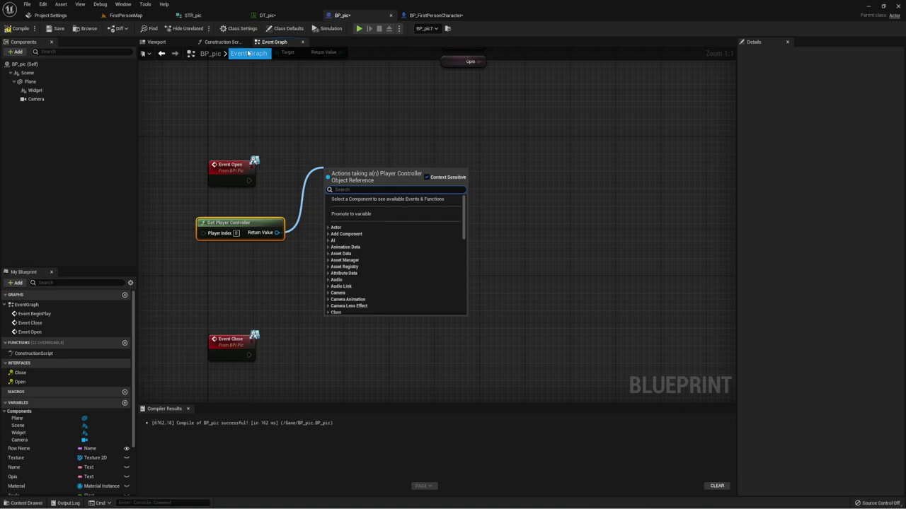
click(169, 41)
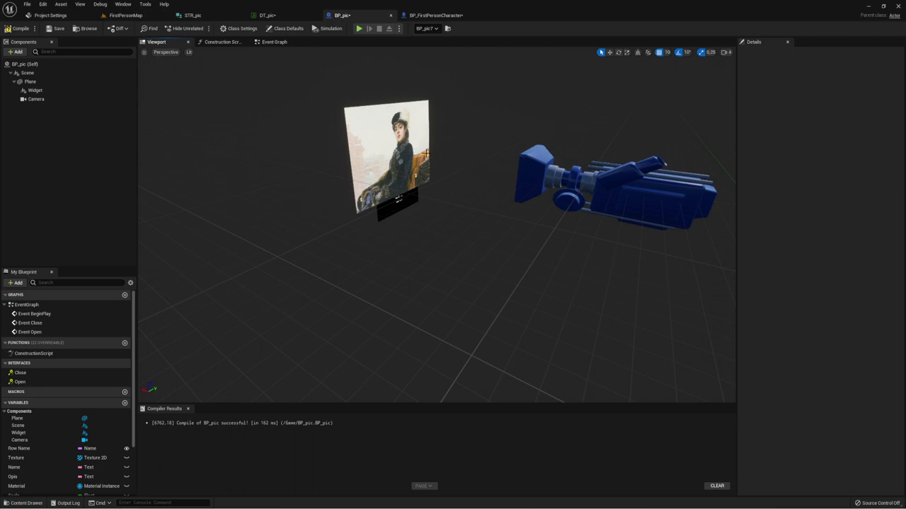
click(273, 42)
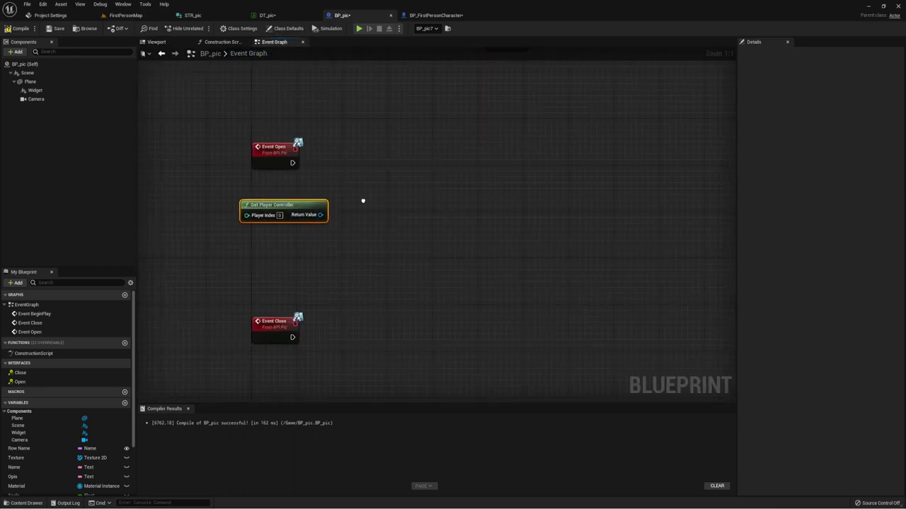
Add Set View Target with Blend on the player controller, fired by Event Open, 0.5 s linear blend
drag(325, 213, 370, 135)
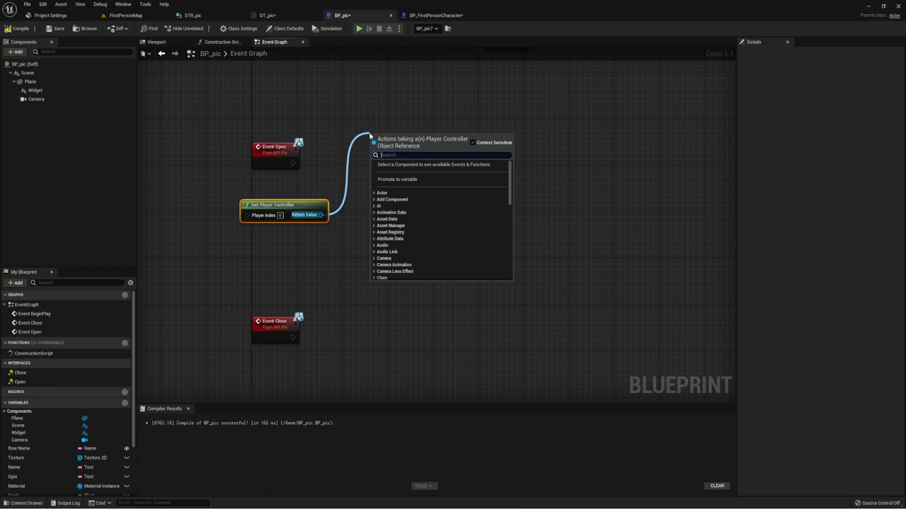
text(ble)
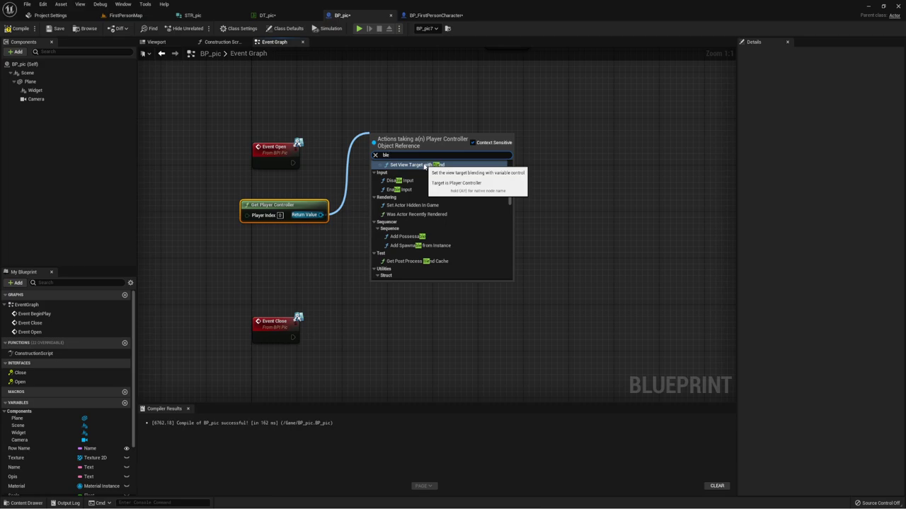
click(420, 165)
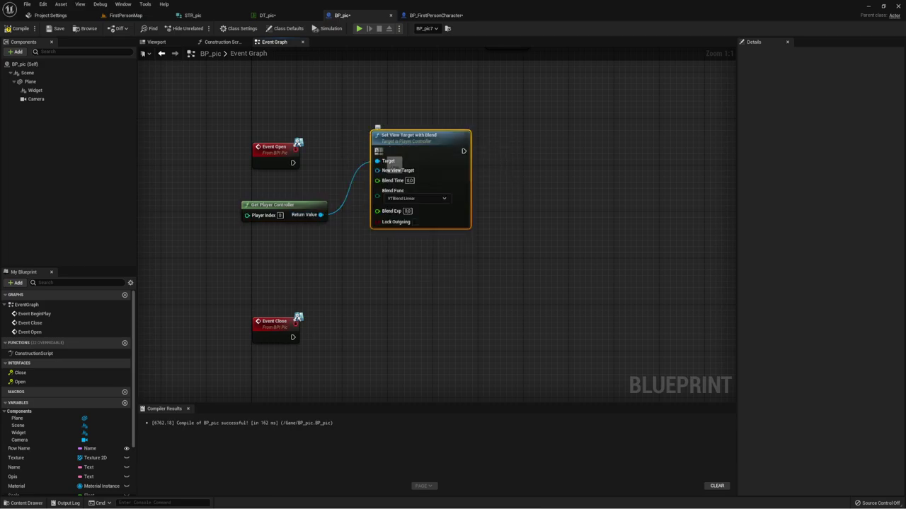
drag(376, 150, 355, 154)
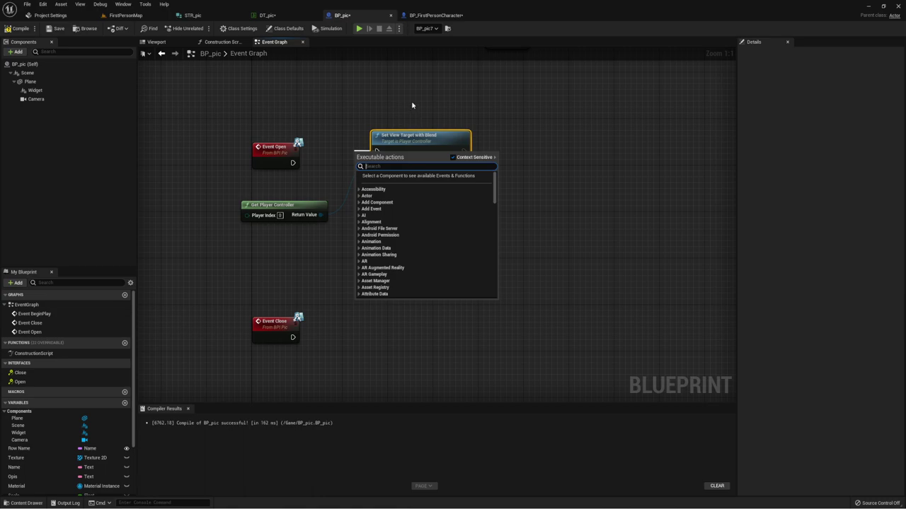
drag(406, 92, 413, 195)
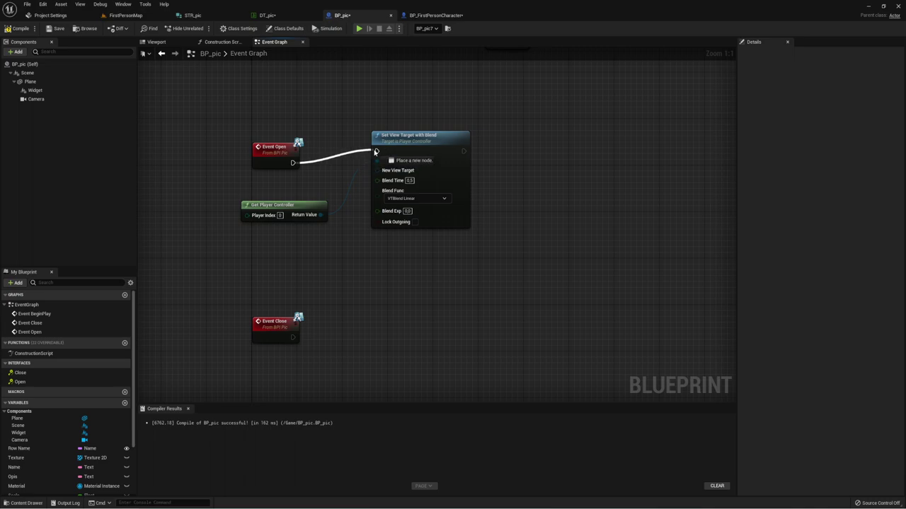
drag(293, 163, 376, 150)
drag(409, 208, 414, 220)
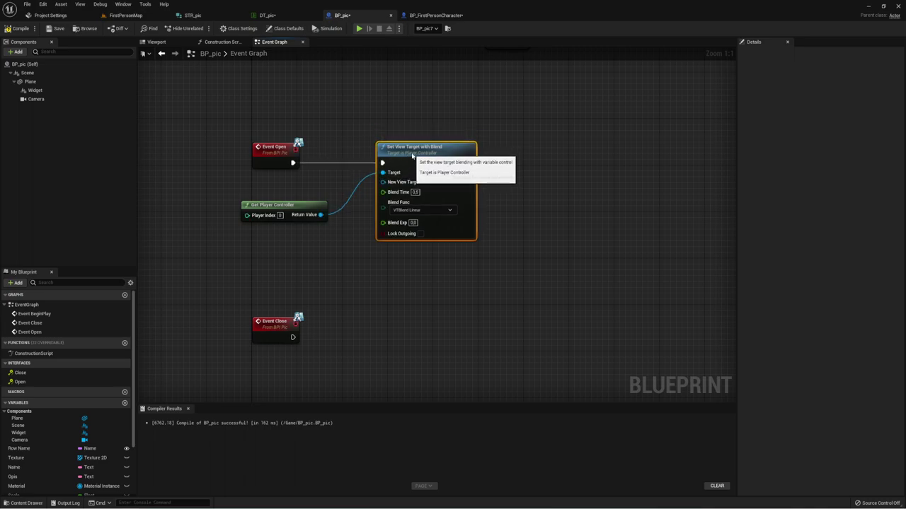
click(418, 211)
click(417, 212)
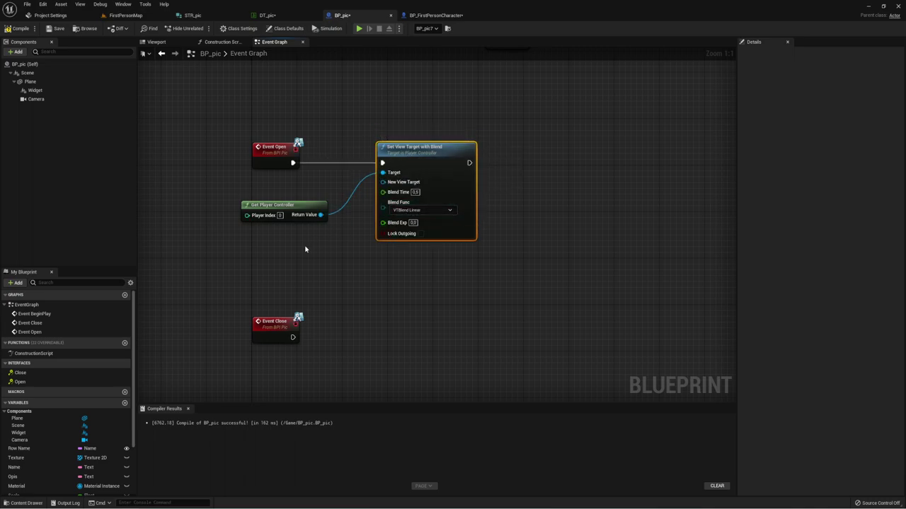
right_drag(308, 248, 342, 246)
drag(329, 209, 326, 186)
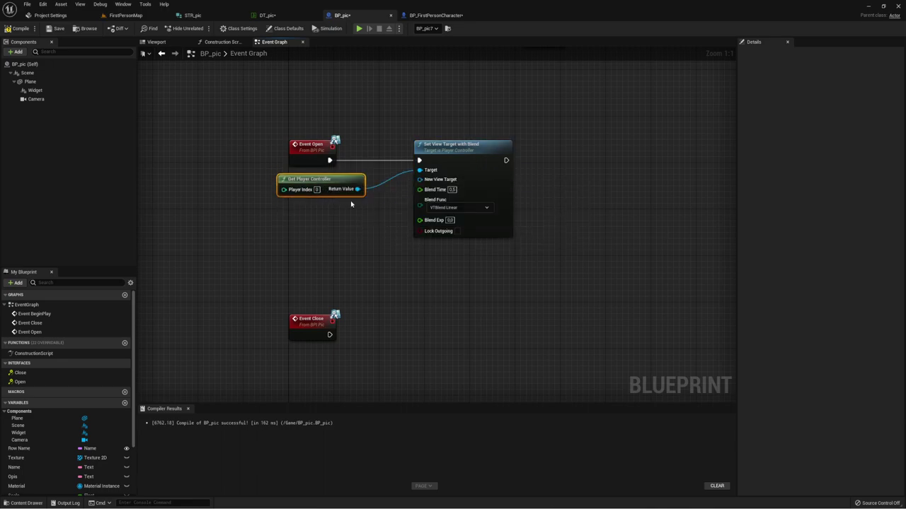
right_drag(401, 182, 363, 138)
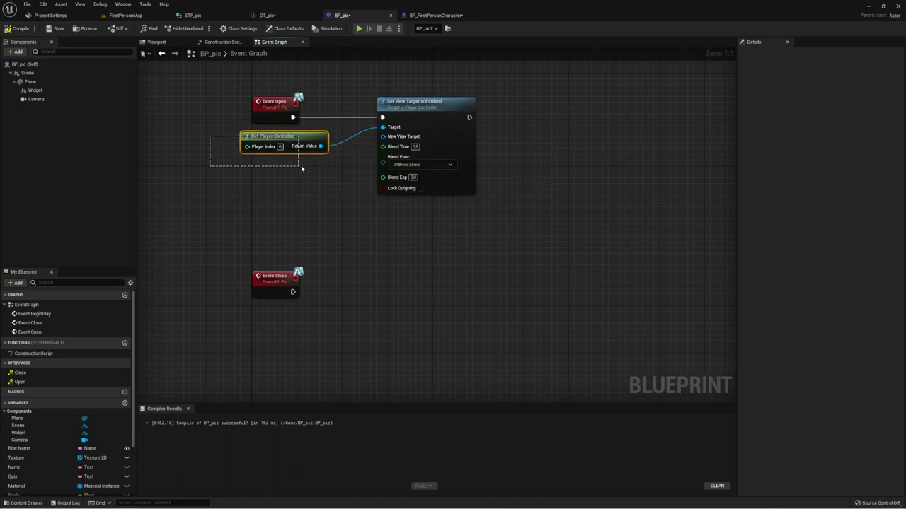
right_drag(346, 163, 354, 168)
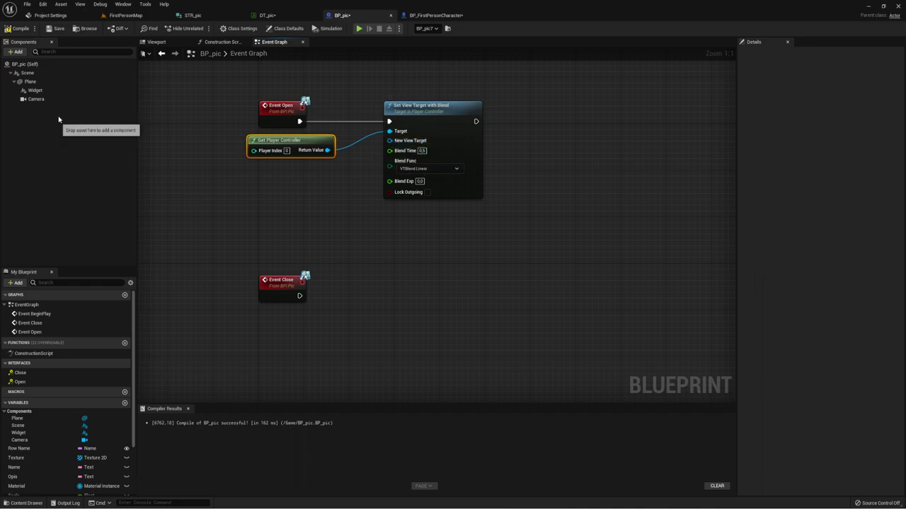
Feed a Self reference into New View Target, discarding a stray Camera reference
click(35, 100)
drag(35, 99, 295, 178)
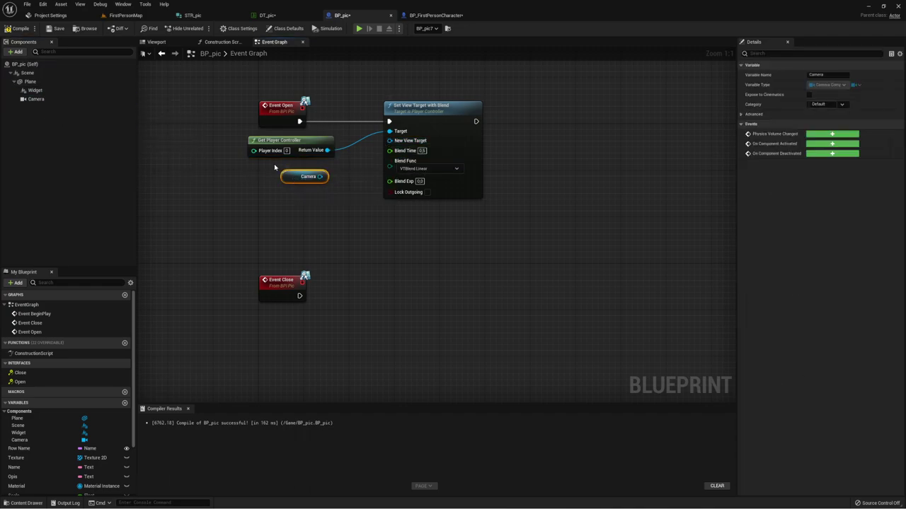
key(Delete)
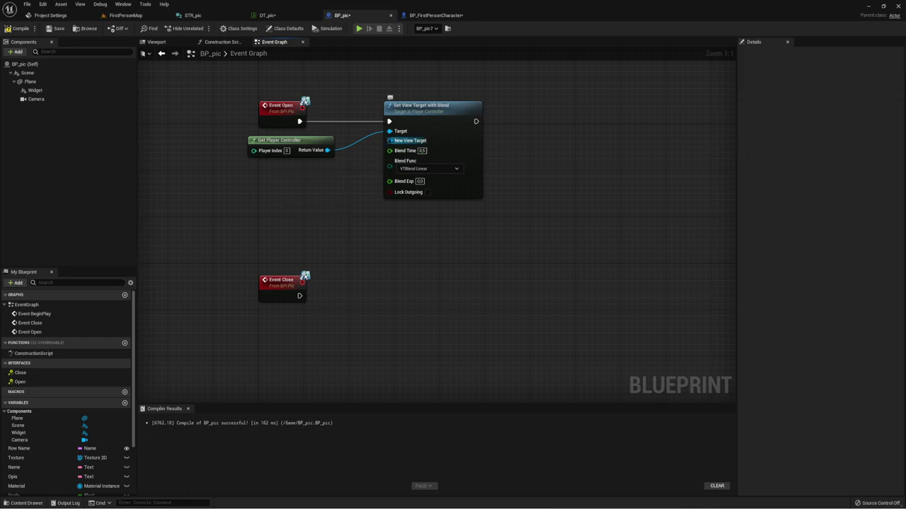
drag(390, 140, 337, 177)
text(self)
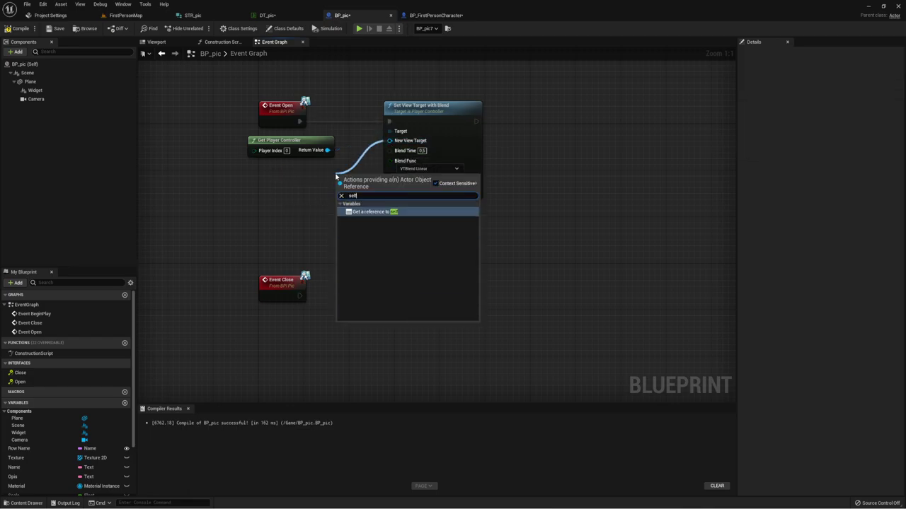
click(375, 212)
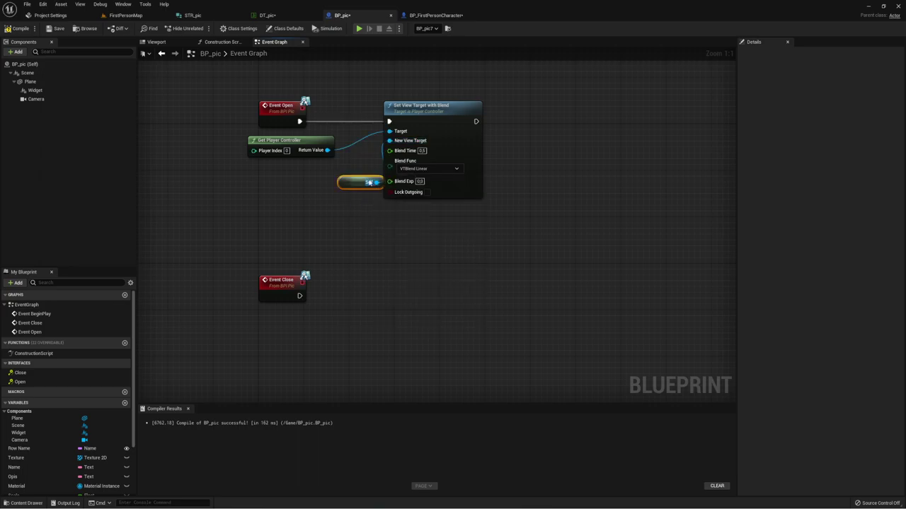
drag(368, 182, 322, 176)
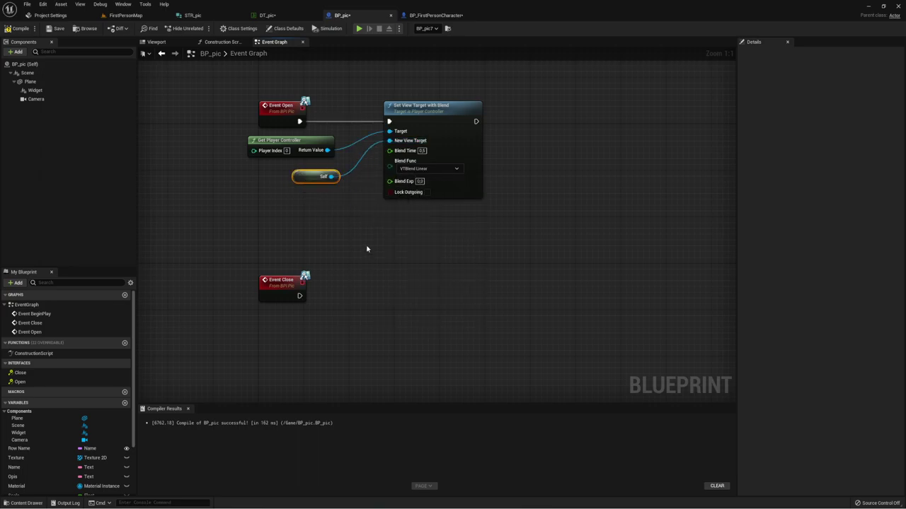
drag(326, 103, 433, 162)
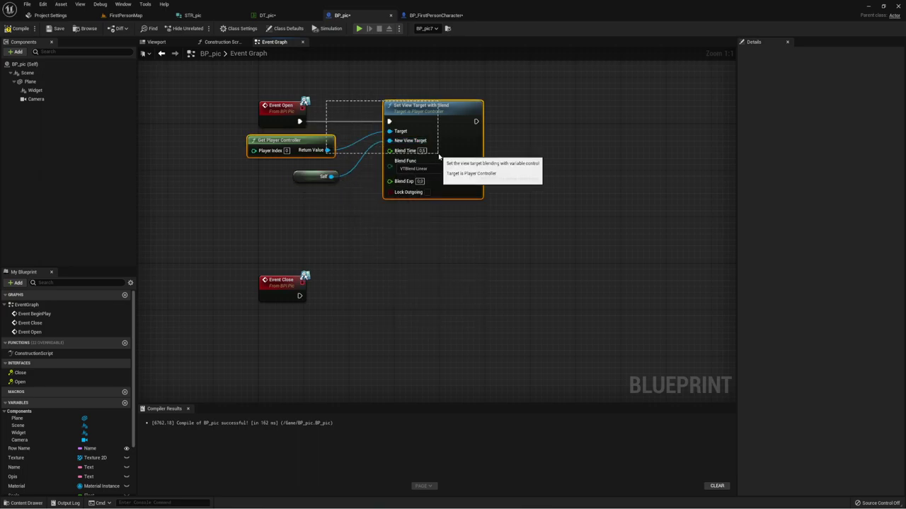
Copy the controller and blend nodes and wire the copy to Event Close
mouse_move(387, 295)
right_down()
mouse_move(392, 230)
mouse_move(379, 212)
right_up()
key(ctrl+c)
key(ctrl+v)
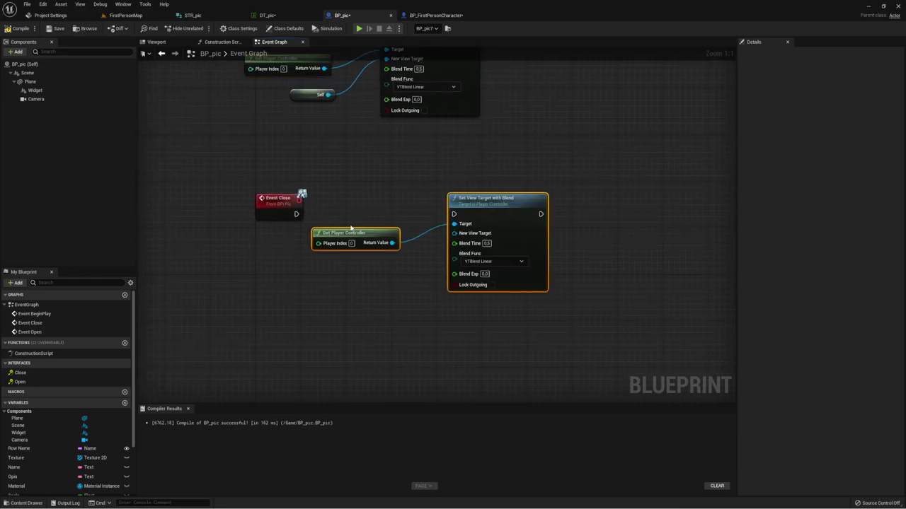
drag(474, 220, 423, 215)
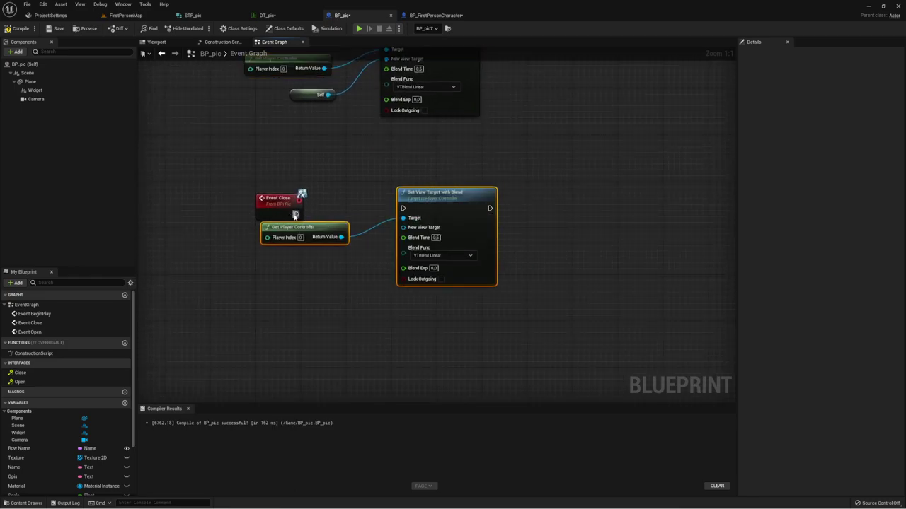
drag(296, 216, 403, 208)
click(371, 234)
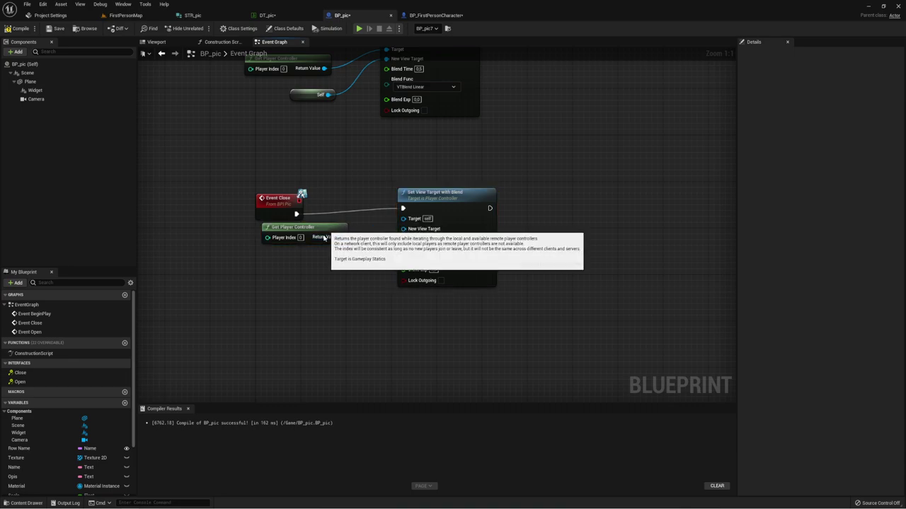
drag(328, 228, 305, 286)
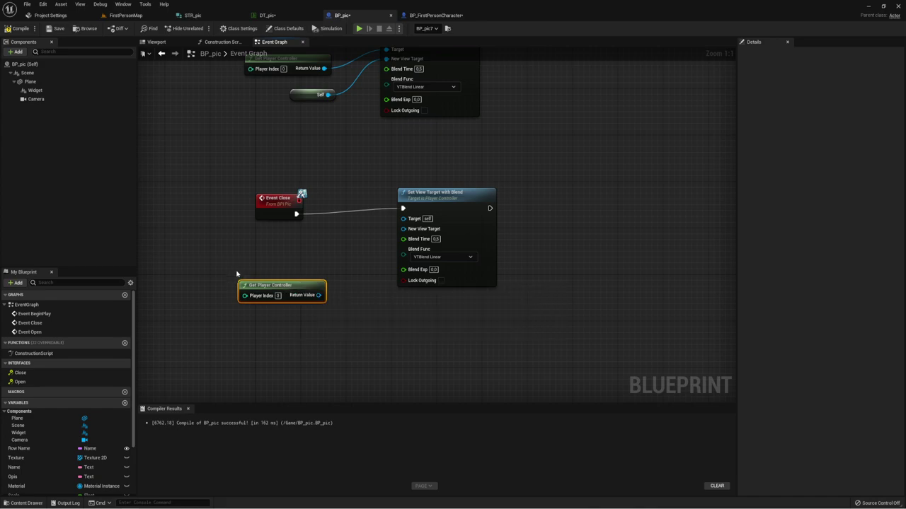
right_drag(372, 295, 382, 254)
mouse_move(322, 247)
mouse_down()
mouse_move(325, 207)
mouse_move(412, 177)
mouse_up()
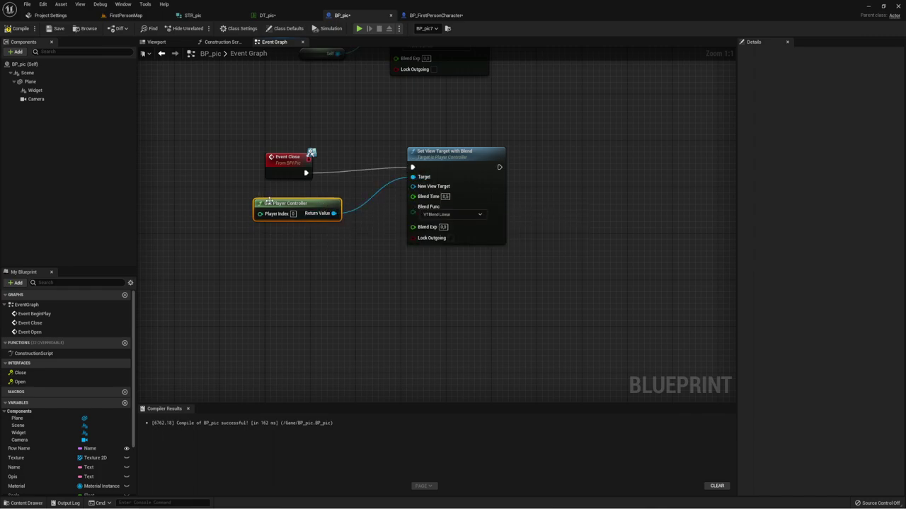
right_drag(338, 229, 264, 238)
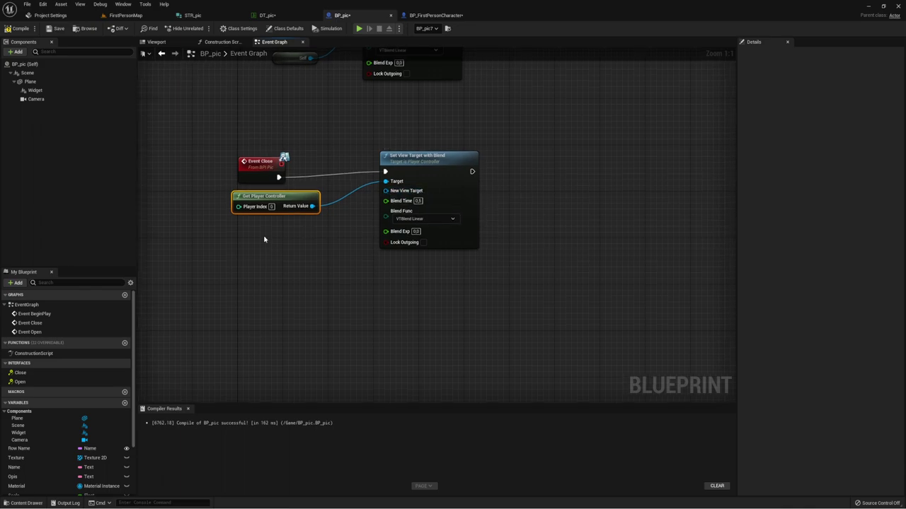
Plug a Get Player Character node into the Close blend's New View Target
right_click(249, 250)
text(get pla)
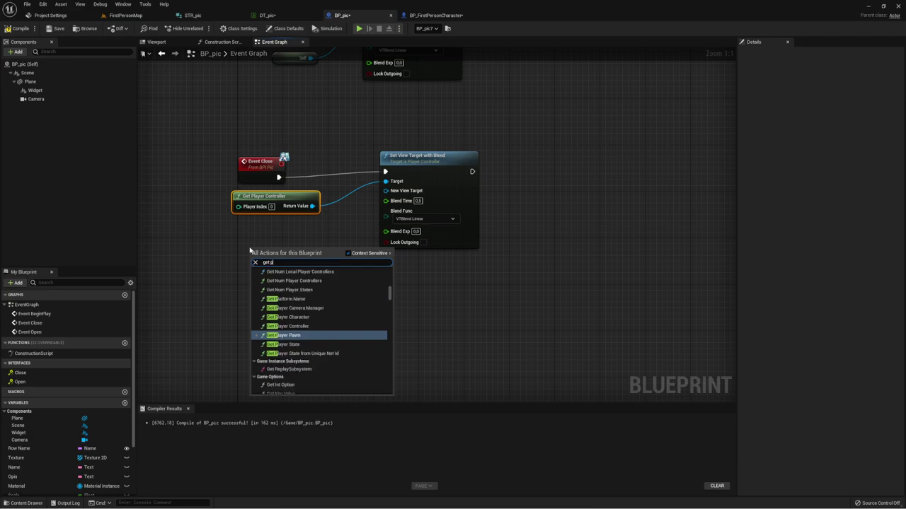
click(303, 311)
mouse_move(314, 259)
mouse_down()
mouse_move(309, 230)
mouse_move(382, 205)
mouse_move(386, 190)
mouse_up()
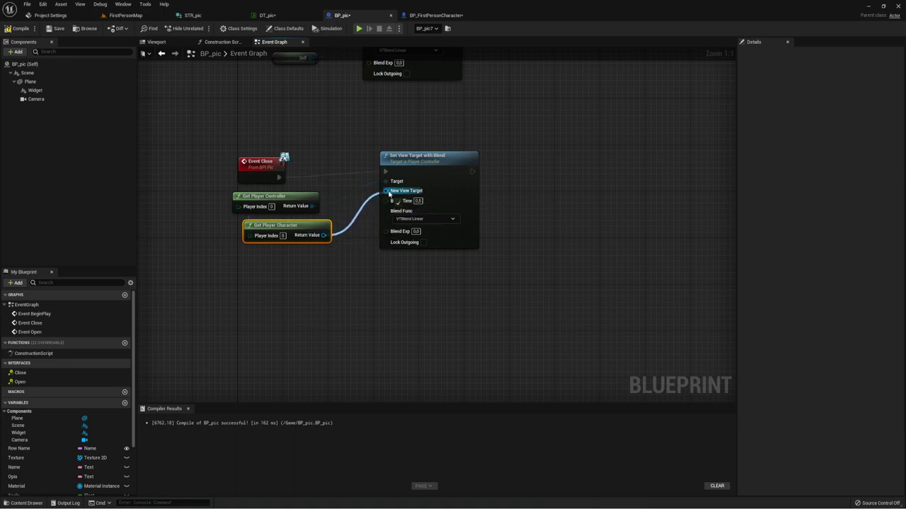
right_drag(414, 262, 408, 298)
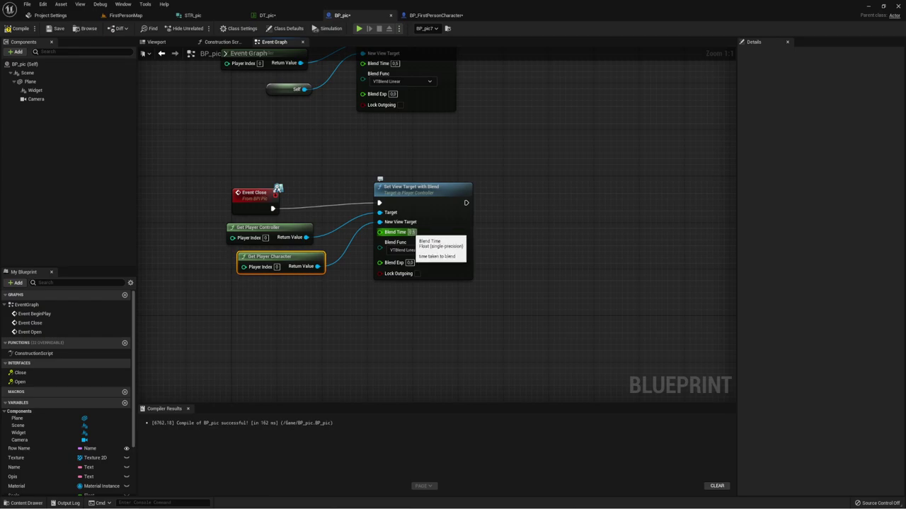
right_drag(419, 173, 417, 194)
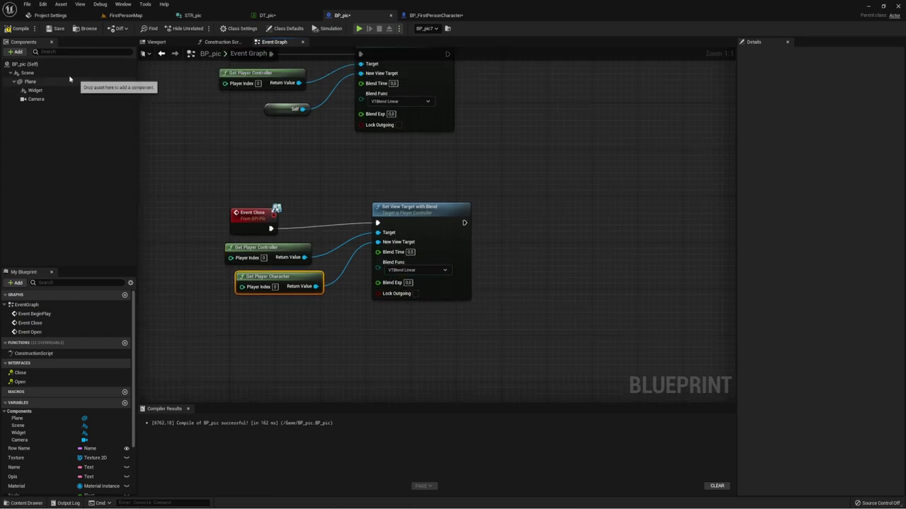
Compile and save BP_pic, then go back to FirstPersonMap
click(18, 28)
click(59, 32)
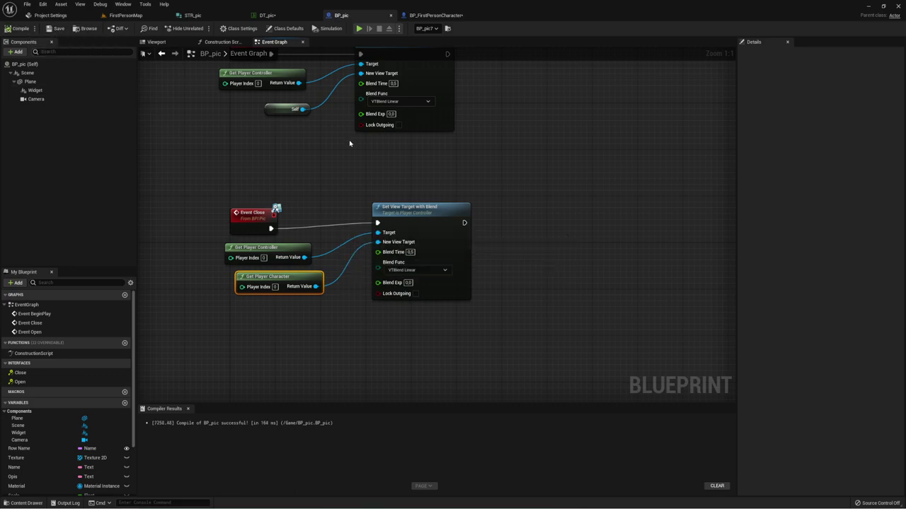
right_drag(457, 182, 454, 243)
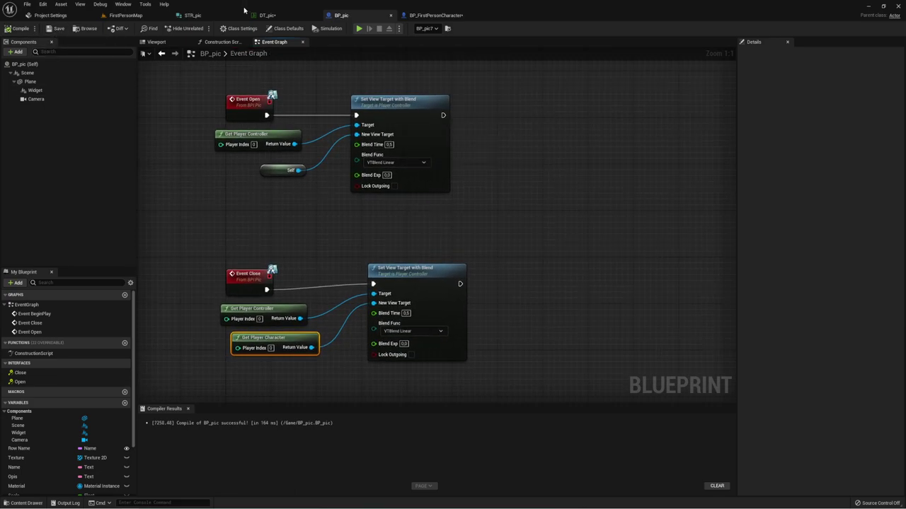
click(135, 16)
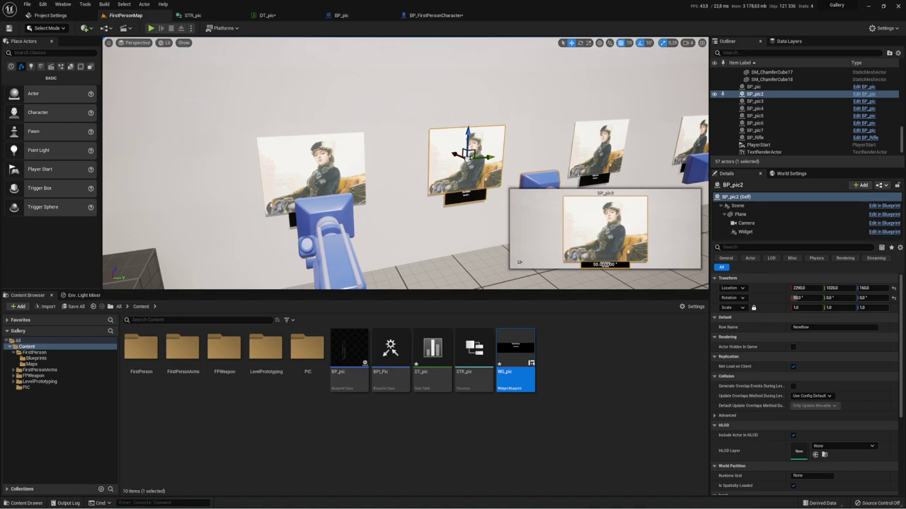
Look up the second row name, NewRow_0, in DT_pic and return to the level
right_drag(505, 182, 488, 184)
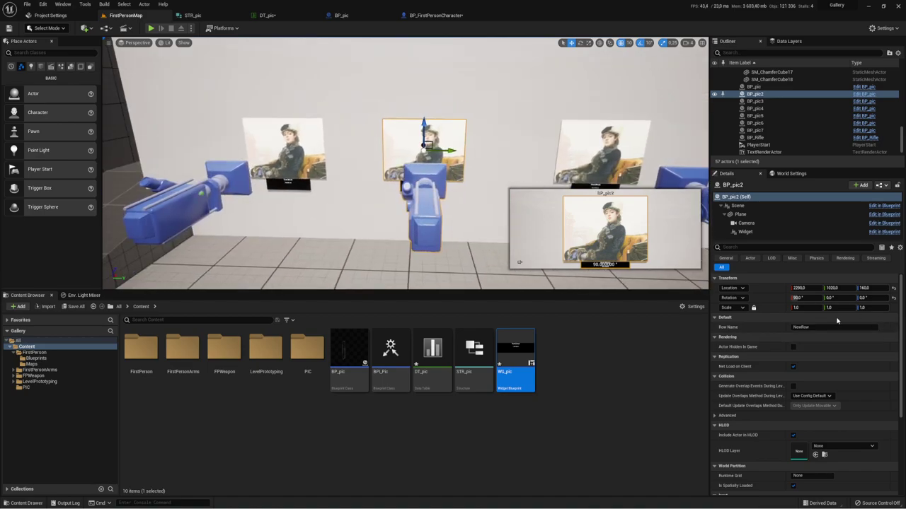
click(269, 15)
double_click(30, 74)
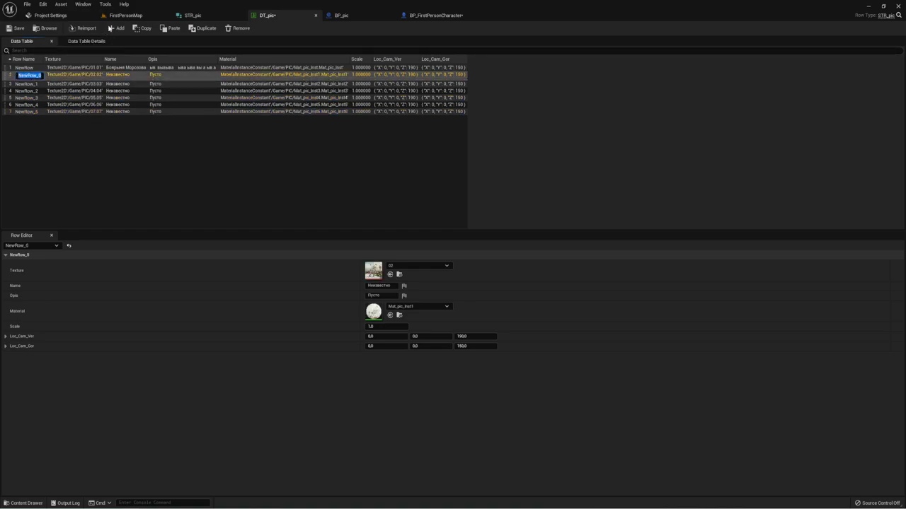
click(193, 15)
click(127, 15)
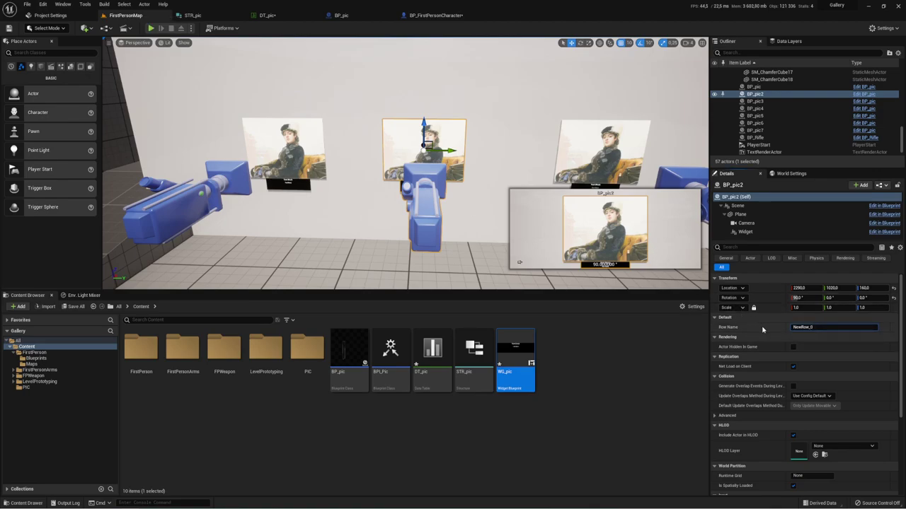
Confirm NewRow_0 for BP_pic2 and assign NewRow_1 to BP_pic3
key(Return)
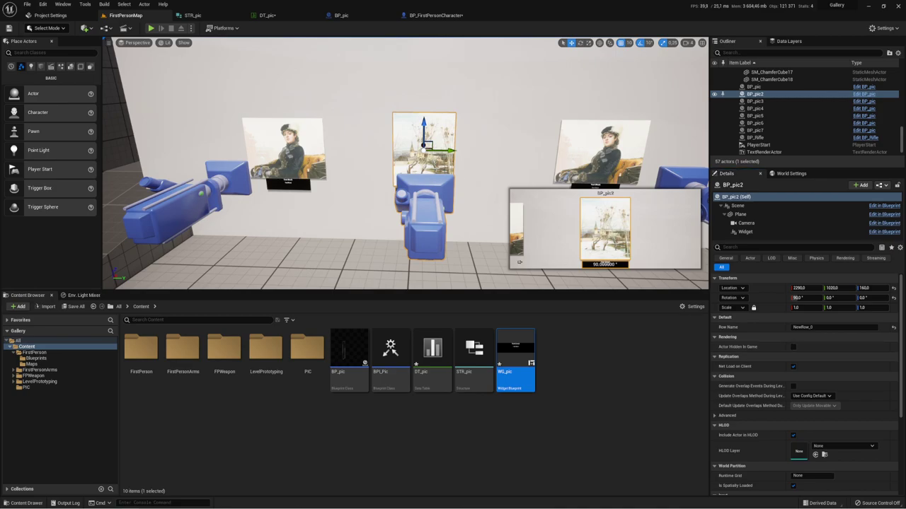
right_drag(403, 163, 340, 170)
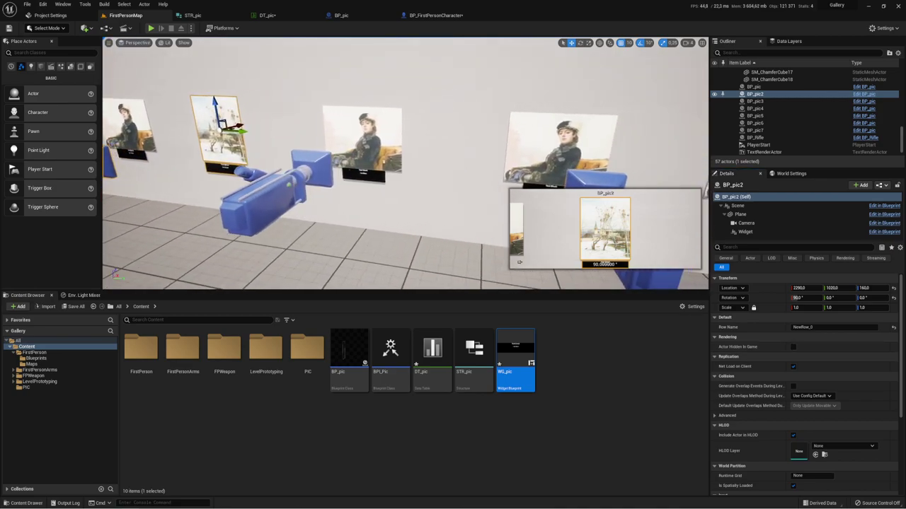
click(361, 142)
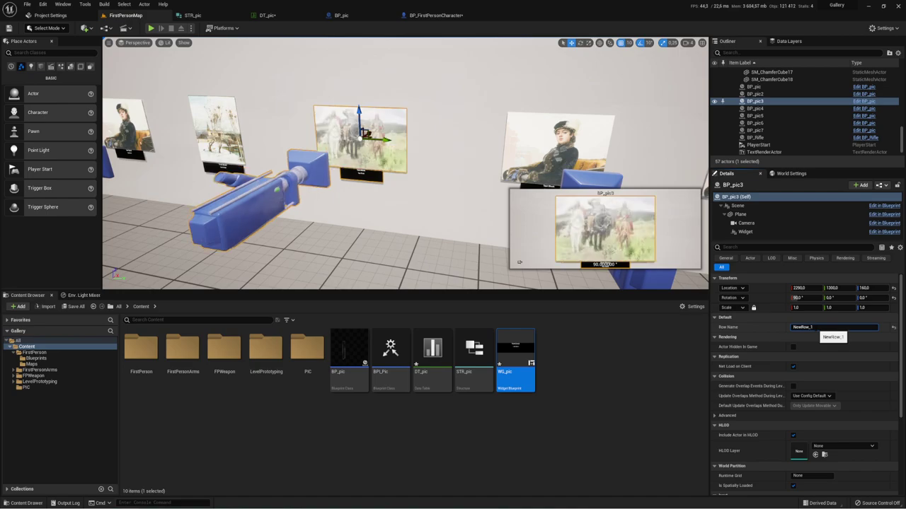
key(Return)
Set BP_pic4's row to NewRow_3, the forest-with-bears painting
right_drag(394, 236, 418, 237)
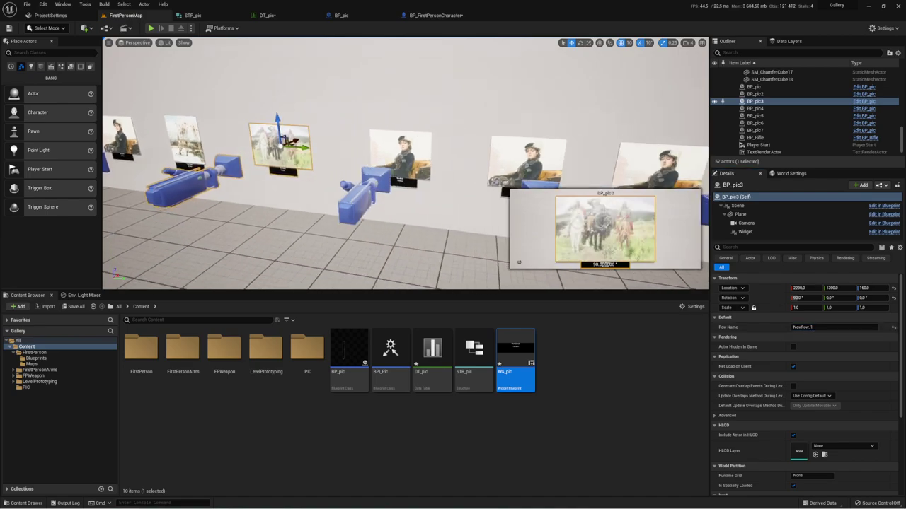
click(400, 150)
click(827, 328)
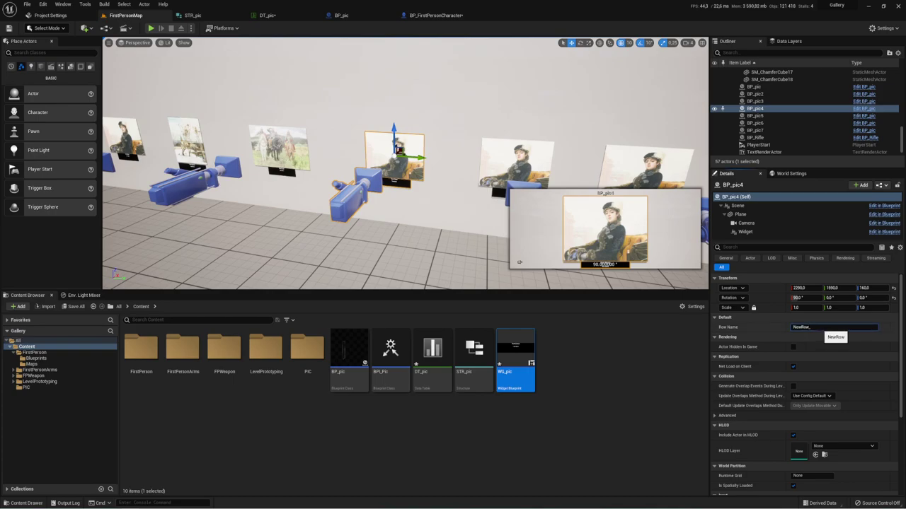
text(5)
text(3d)
key(Return)
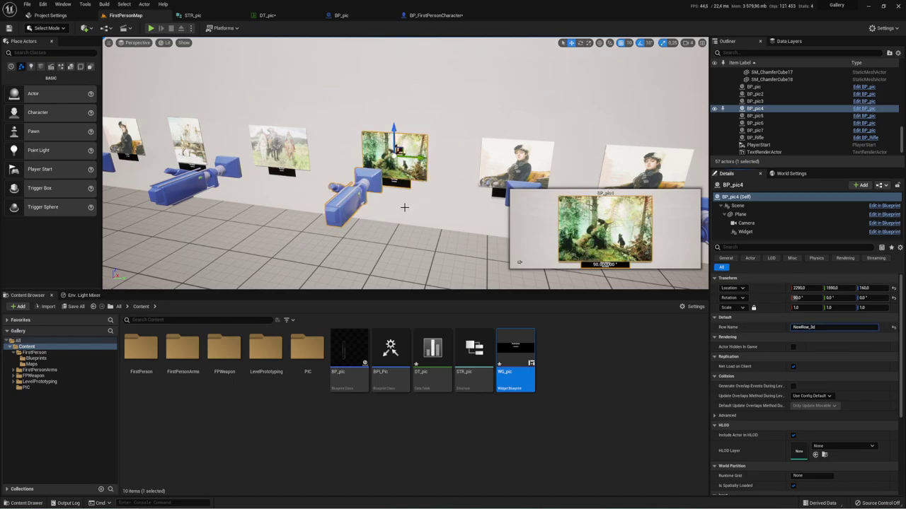
mouse_move(404, 205)
right_down()
mouse_move(424, 207)
mouse_move(405, 206)
right_up()
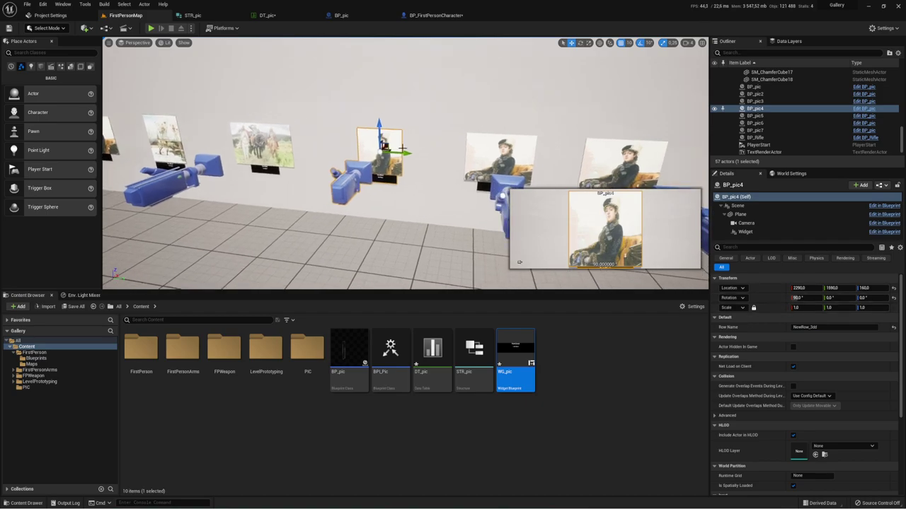
click(821, 328)
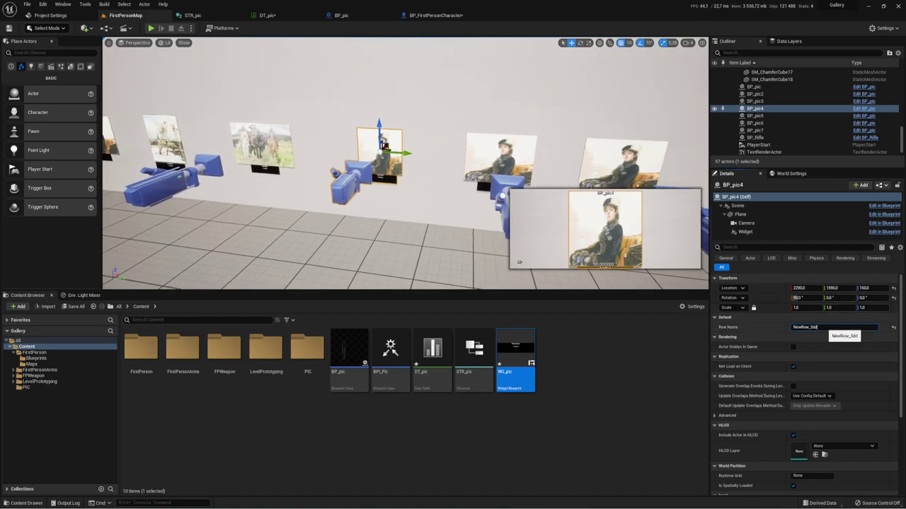
key(Return)
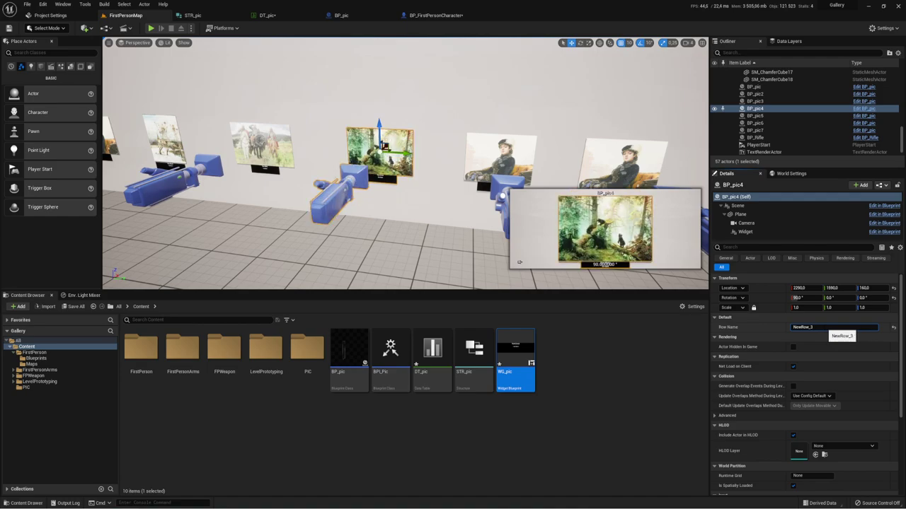
Set BP_pic5's row to NewRow_4 and enter NewRow_6 for BP_pic6
key(Down)
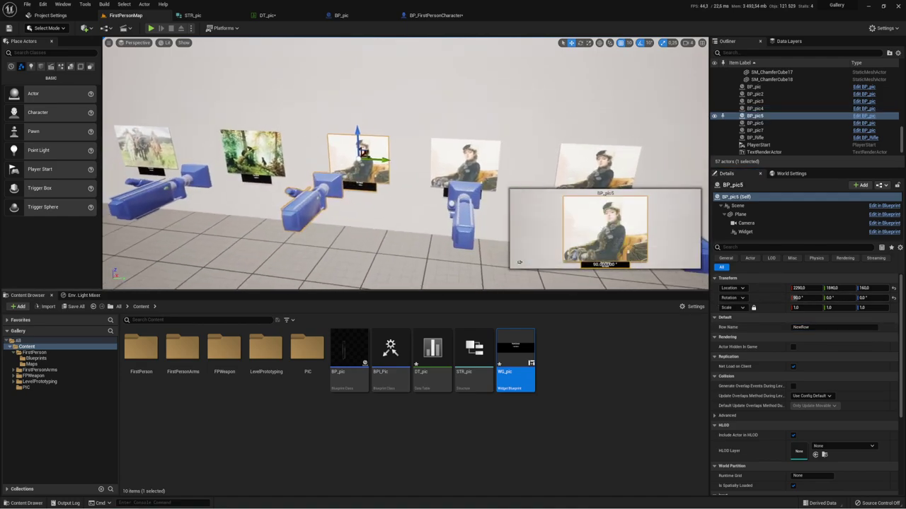
click(829, 327)
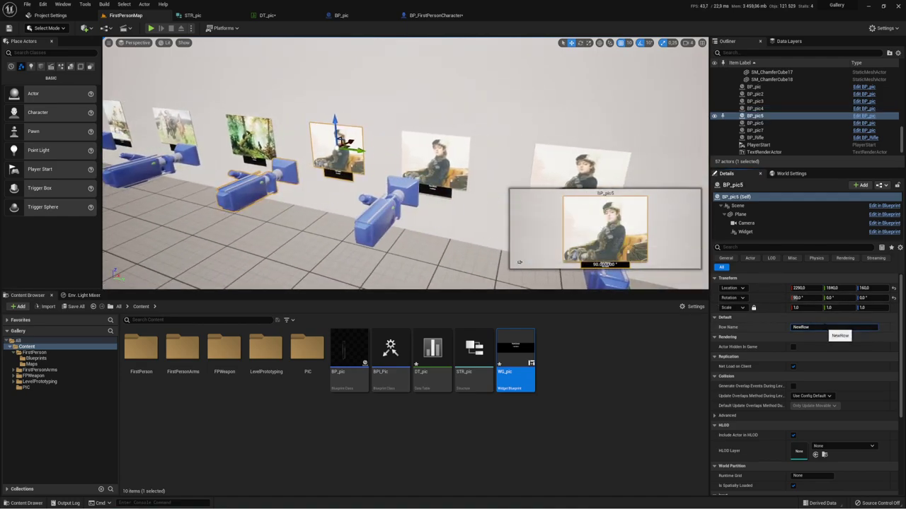
text(_4)
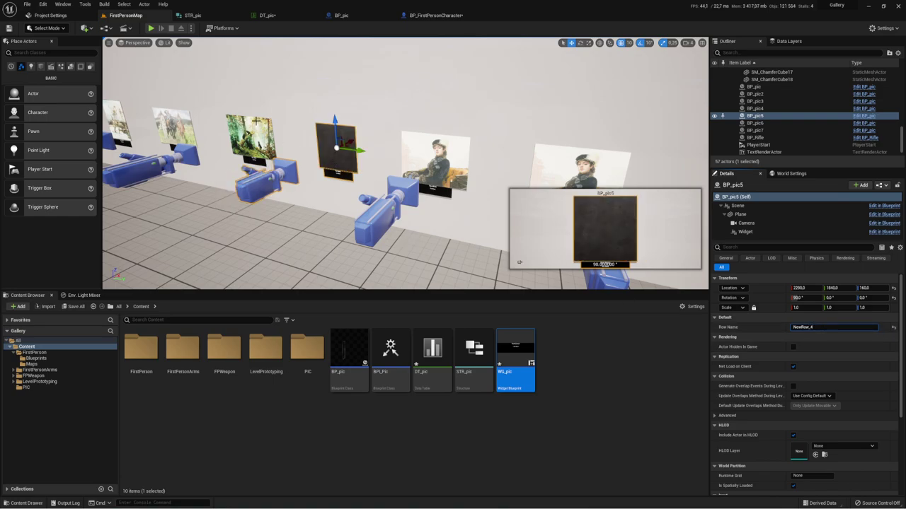
click(433, 151)
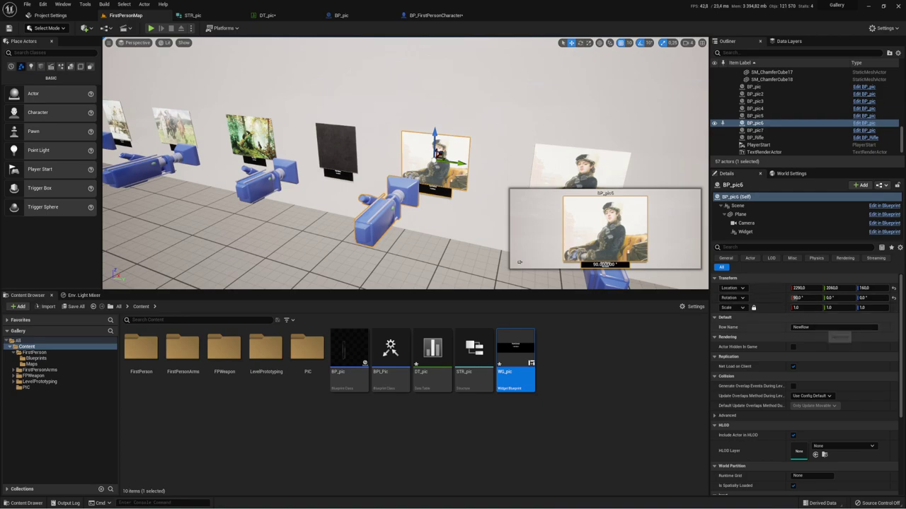
click(819, 327)
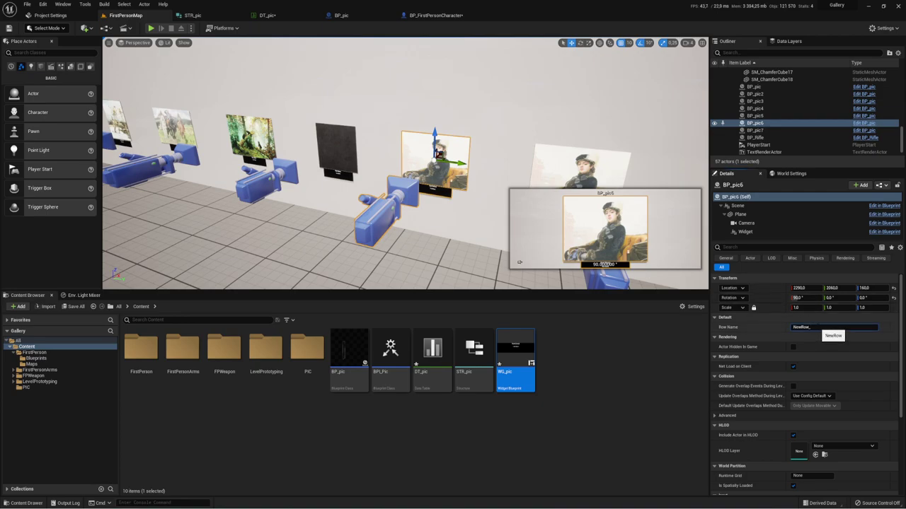
text(6)
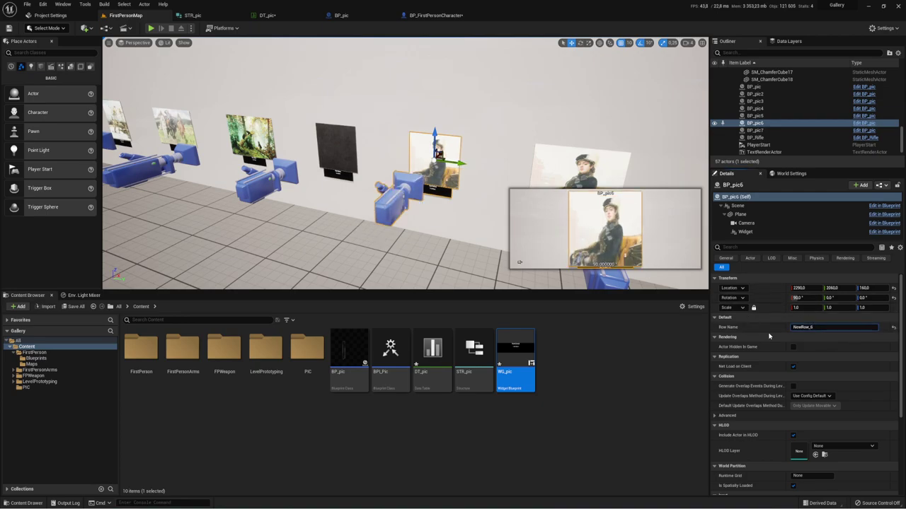
key(Return)
Correct BP_pic6's row to NewRow_5, showing the crowd painting
click(340, 145)
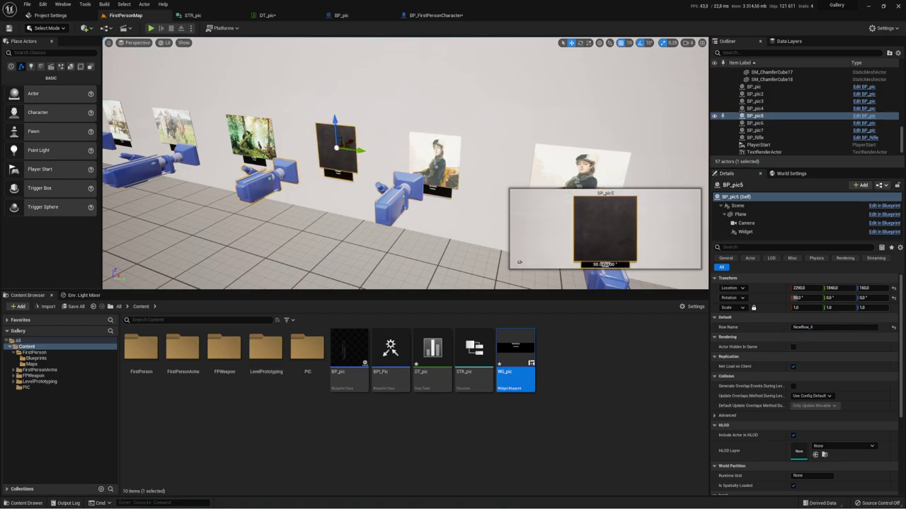
click(430, 142)
click(813, 327)
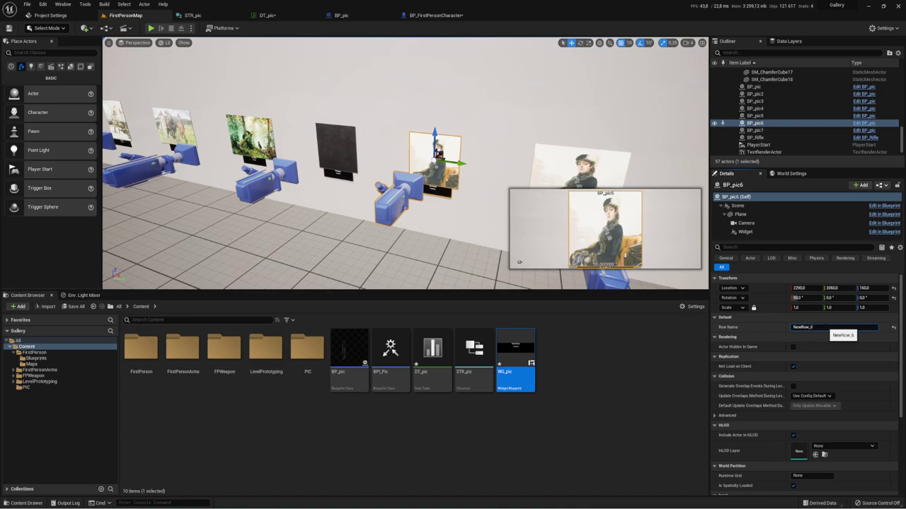
text(5)
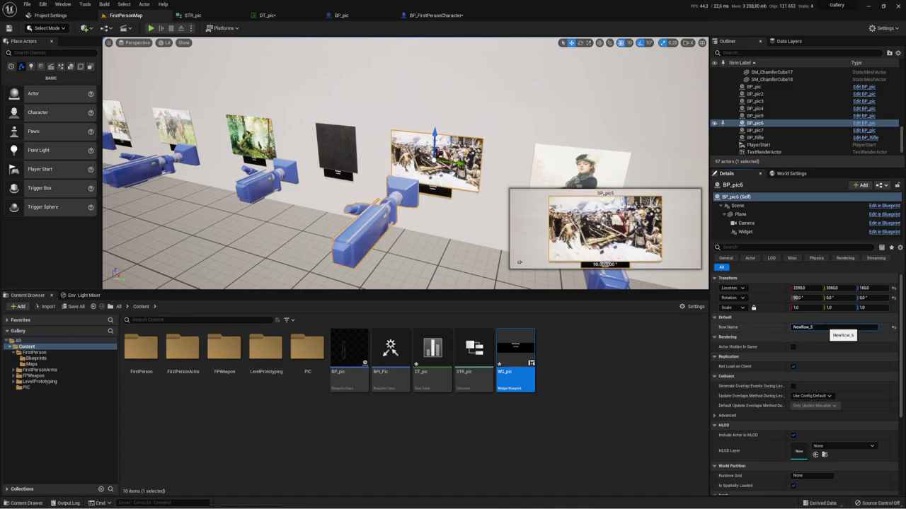
key(Return)
mouse_move(405, 163)
right_down()
mouse_move(382, 170)
mouse_move(467, 166)
right_up()
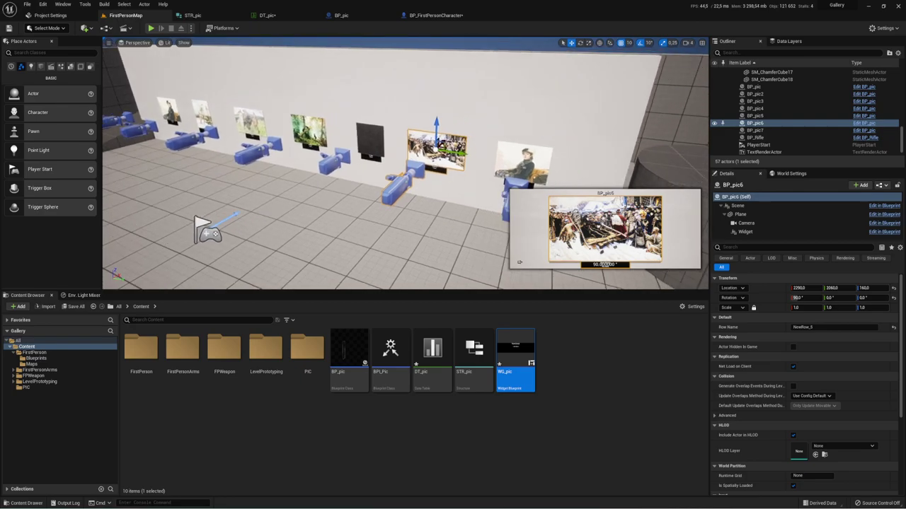
Delete the extra BP_pic7 picture and open the PIC textures folder
click(514, 160)
key(Delete)
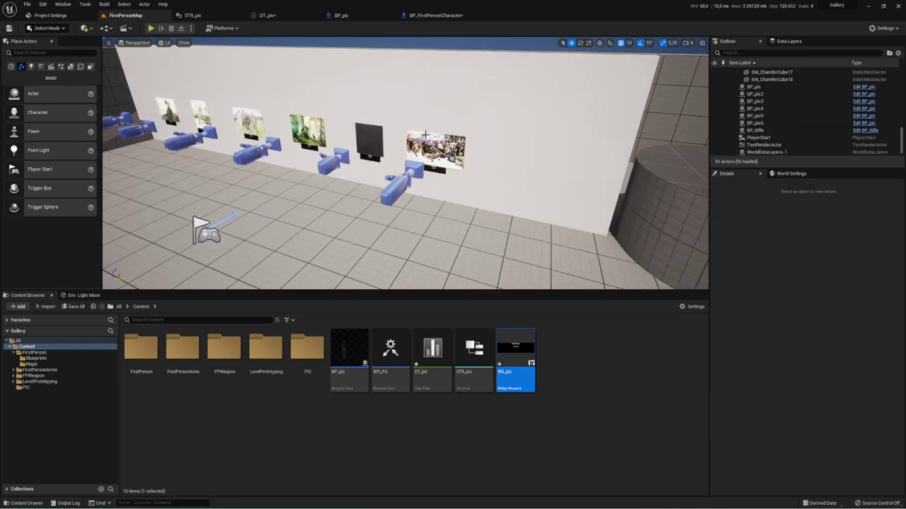
right_drag(279, 159, 575, 284)
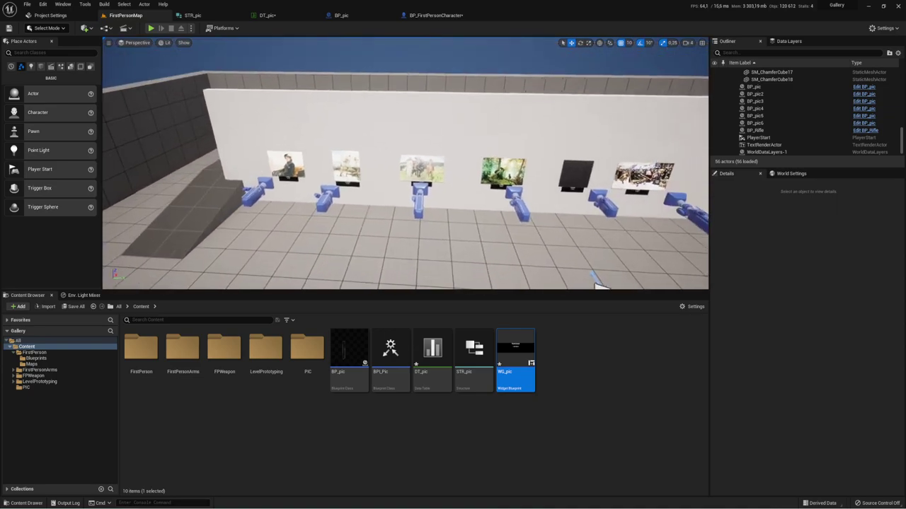
double_click(307, 348)
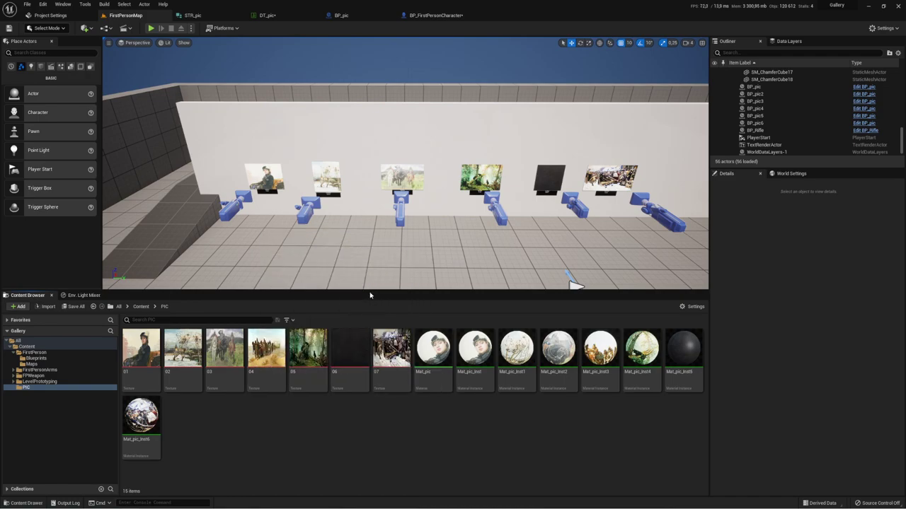
scroll(425, 204, up, 3)
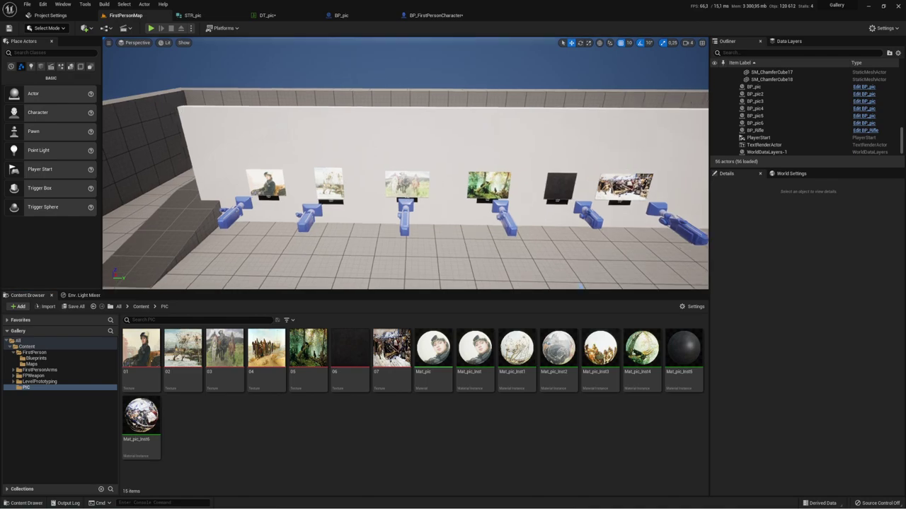
Duplicate the forest picture further along the wall with row NewRow_2, then save all
click(424, 205)
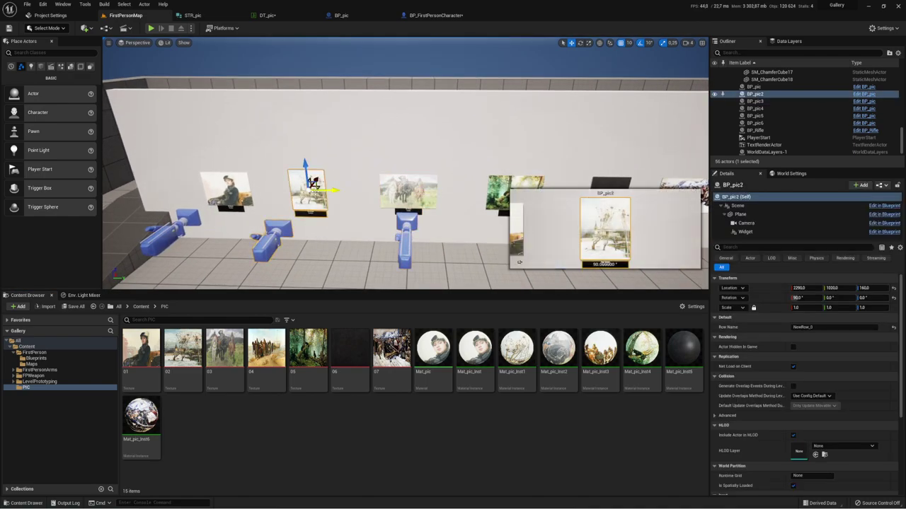
click(755, 108)
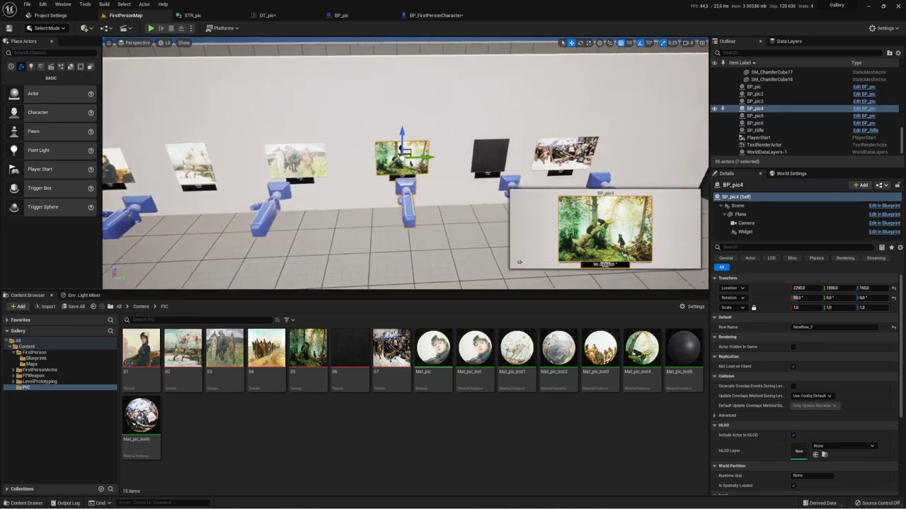
alt+drag(379, 168, 630, 166)
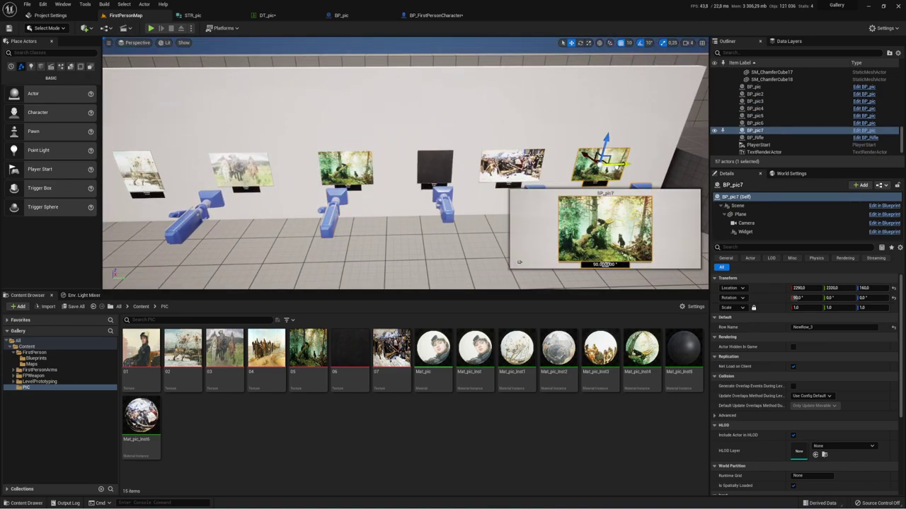
click(823, 327)
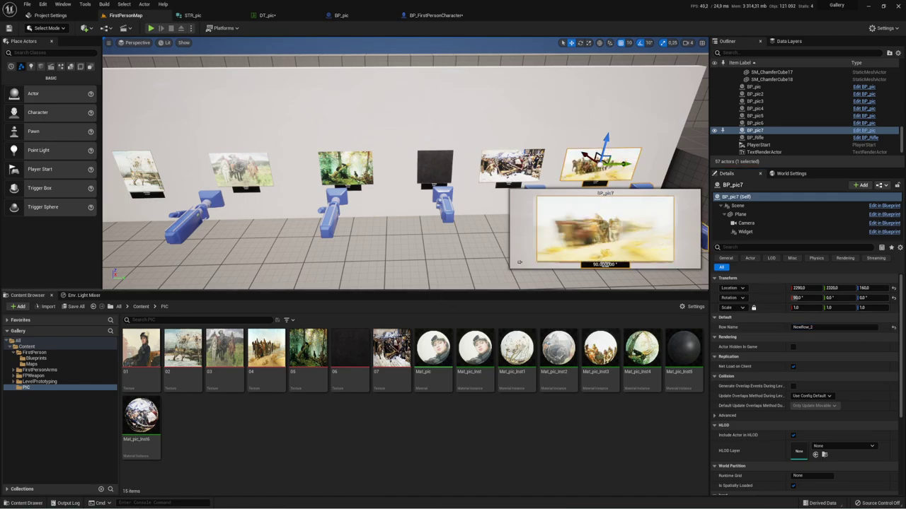
click(444, 257)
mouse_move(443, 256)
mouse_down()
mouse_move(283, 285)
mouse_move(441, 233)
mouse_up()
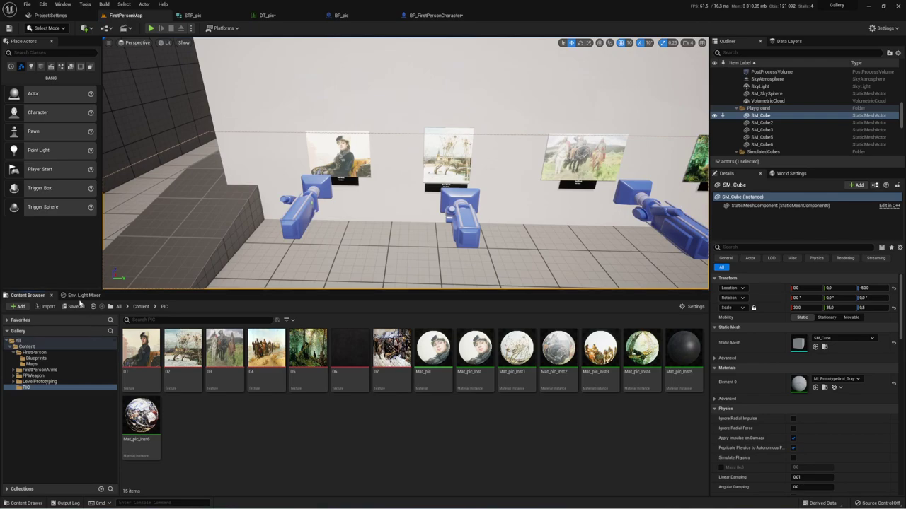
click(75, 306)
Save the listed assets, play the level, and test the Боярыня Морозова painting's close-view blend
click(508, 340)
click(151, 28)
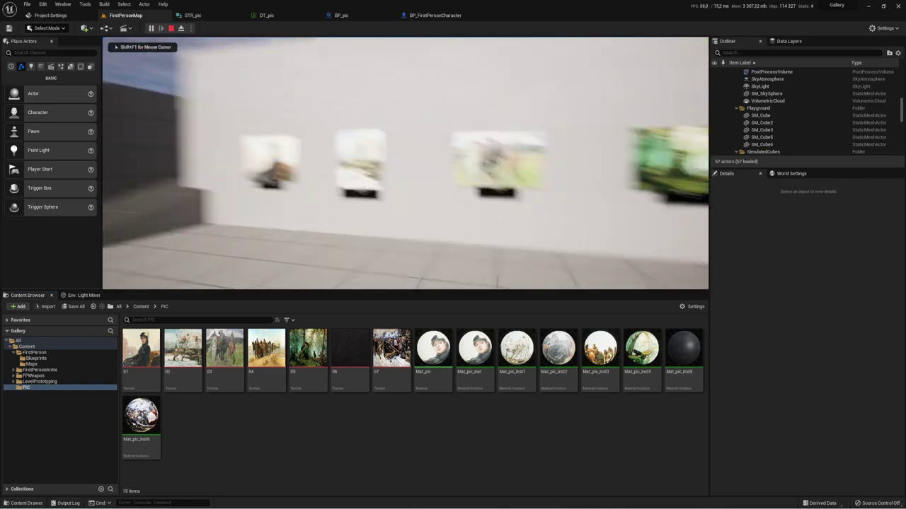
key(w)
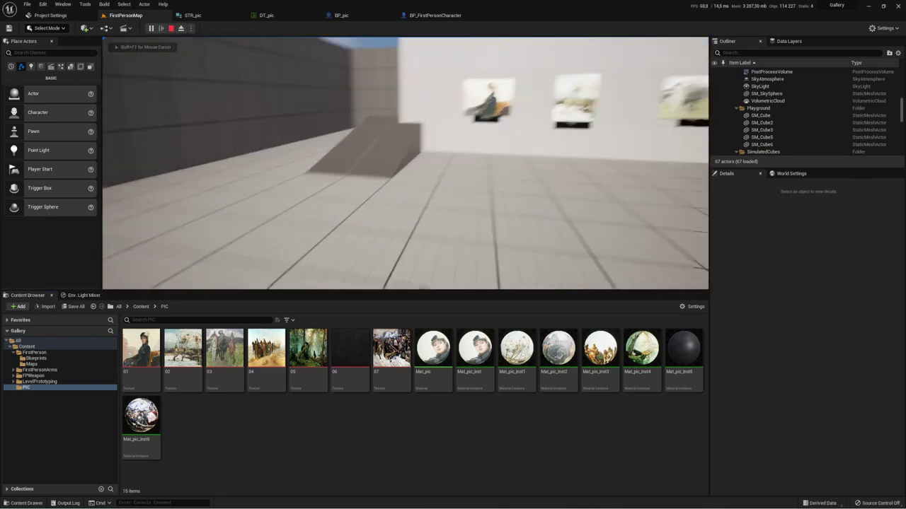
key(w)
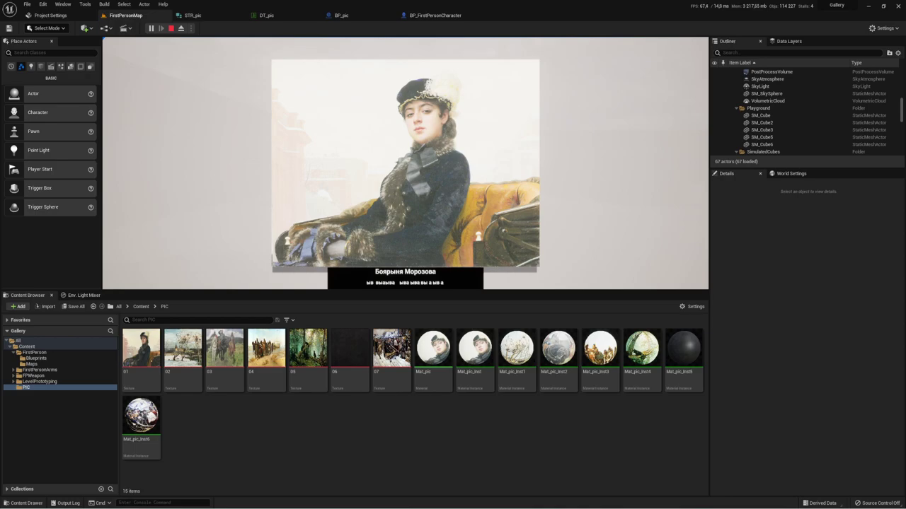
key(s)
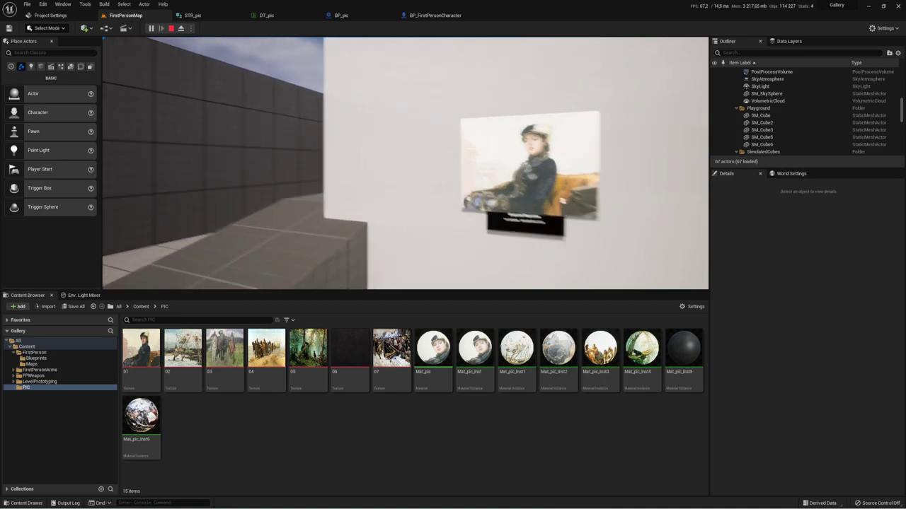
key(s)
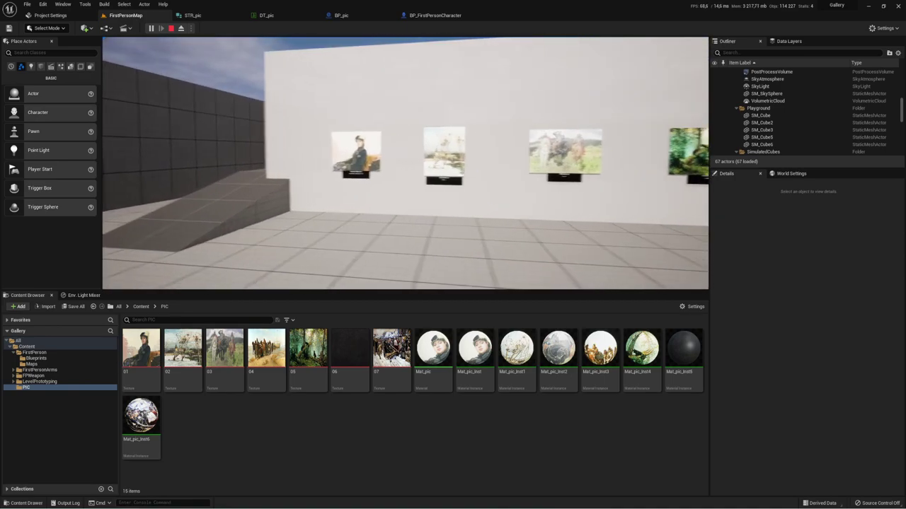
Walk up to the winter landscape, Bogatyrs and forest bear paintings to check their camera blends
key(w)
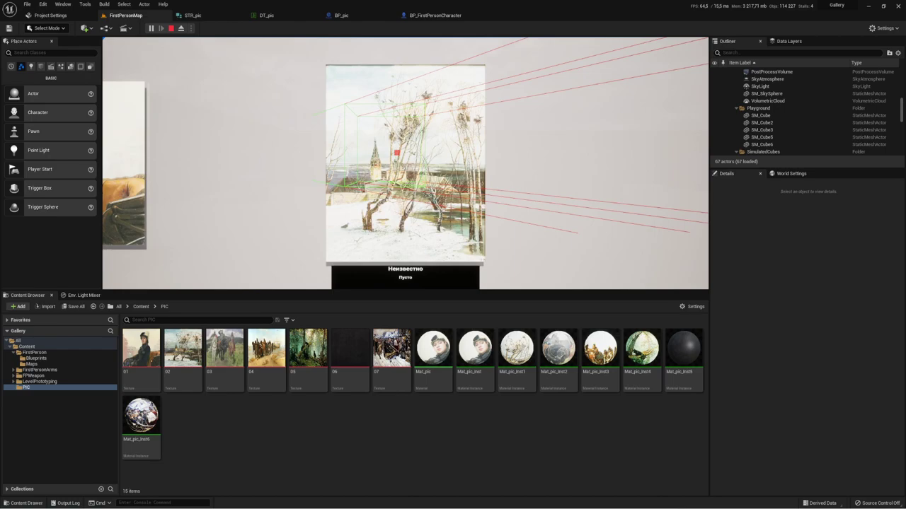
key(s)
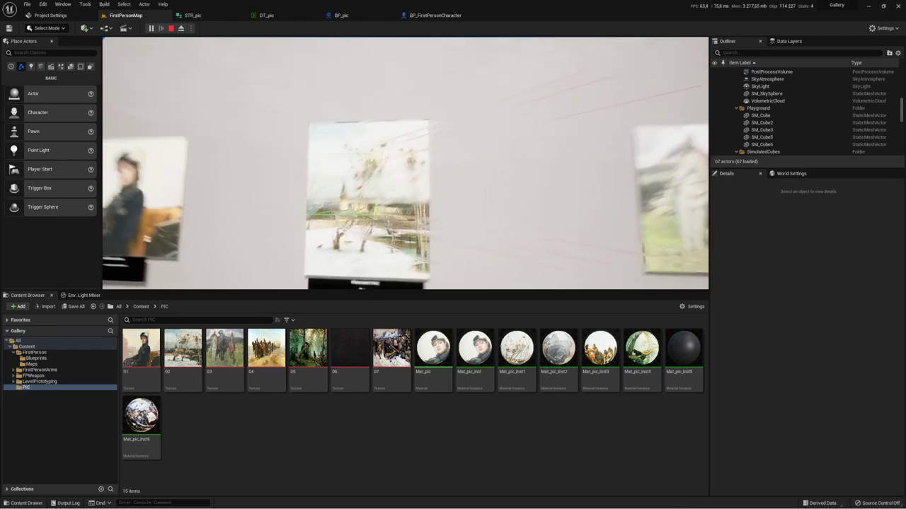
key(w)
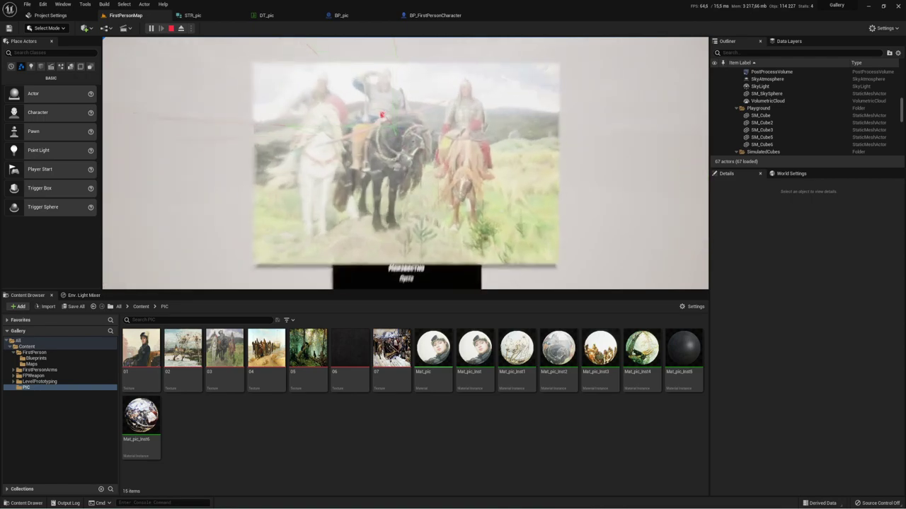
key(s)
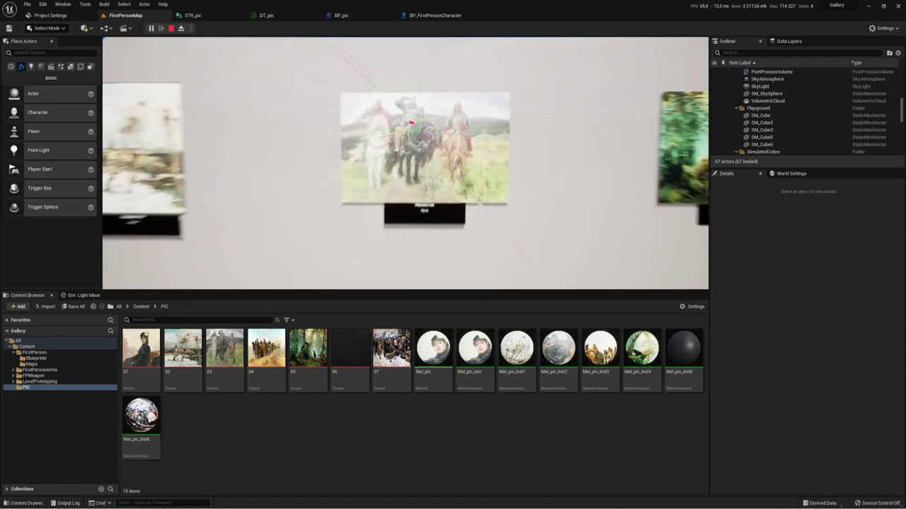
key(d)
key(d)
key(w)
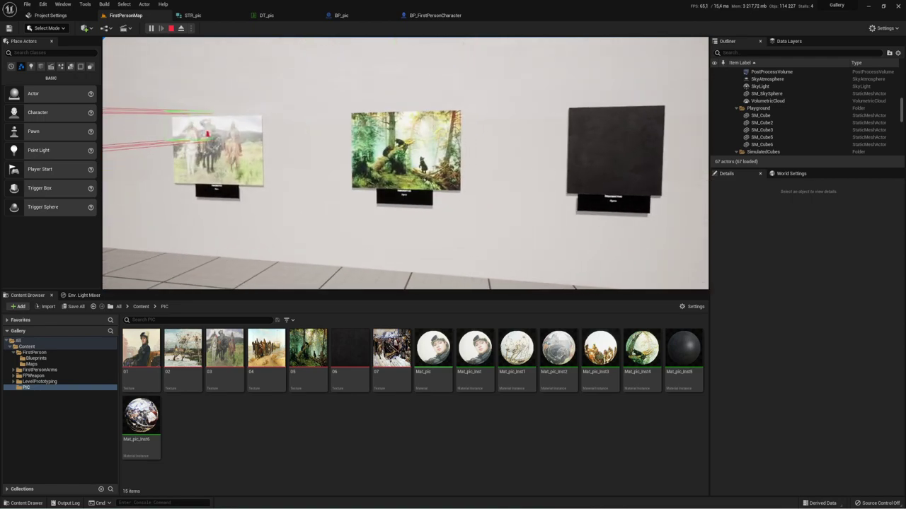
key(w)
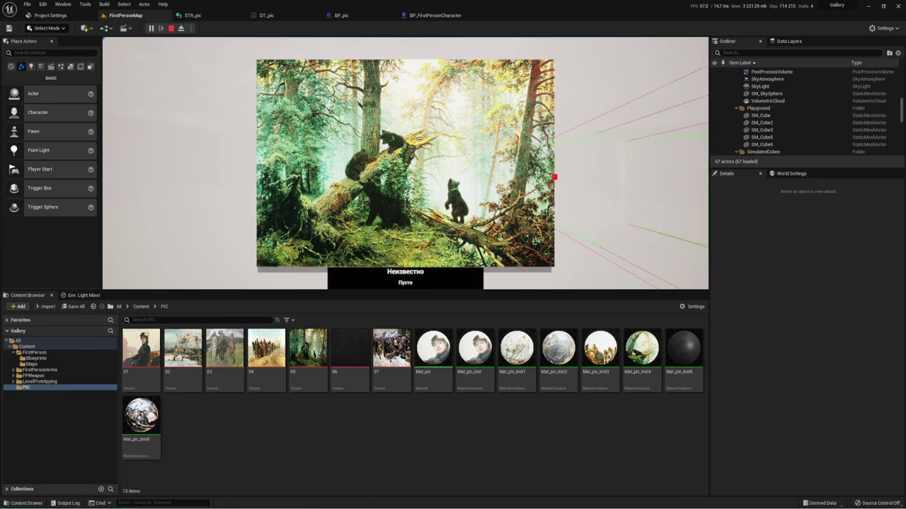
key(s)
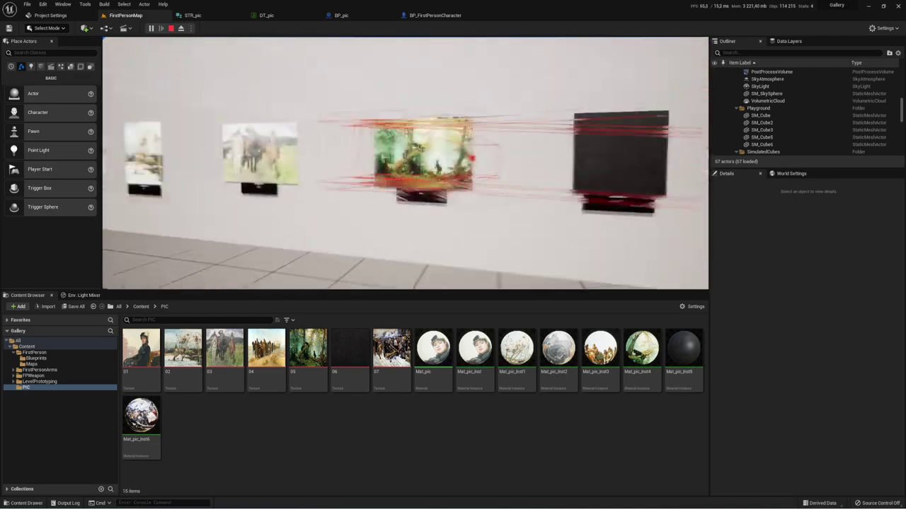
Test the close view and caption on the dark square, winter crowd and barge-haulers paintings
key(w)
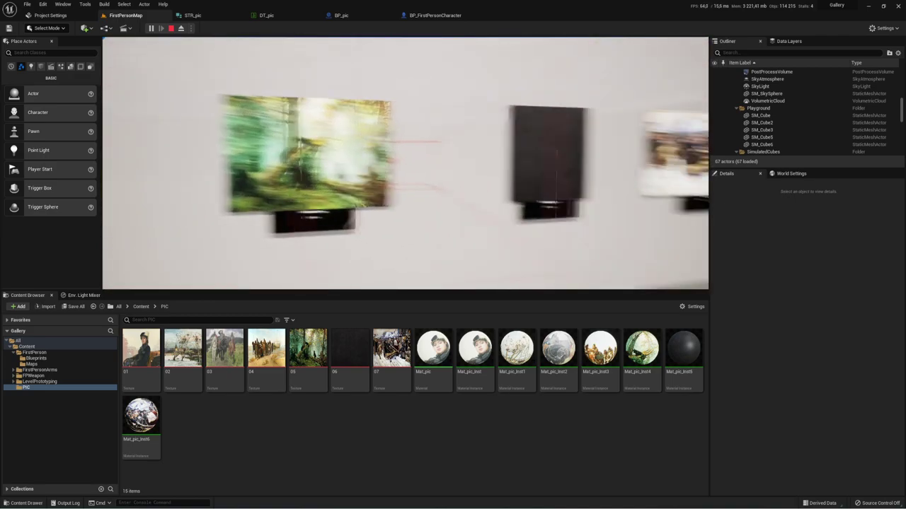
key(w)
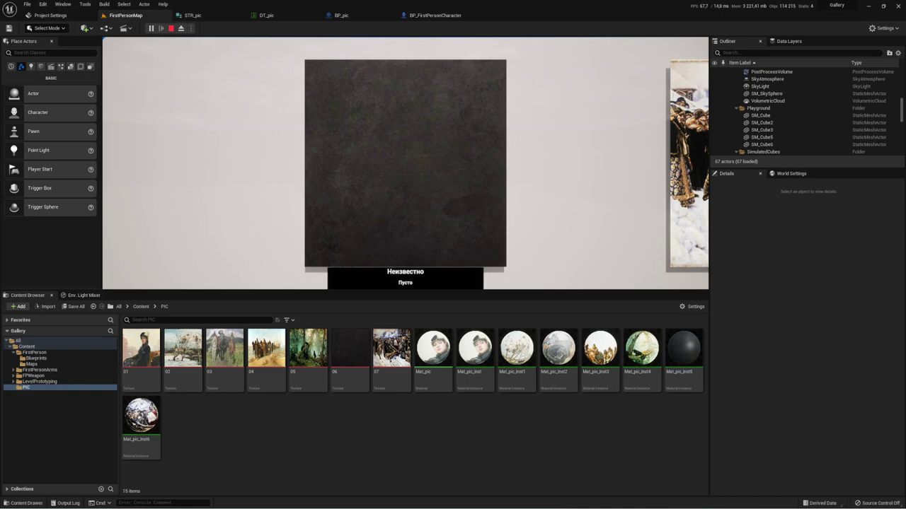
key(s)
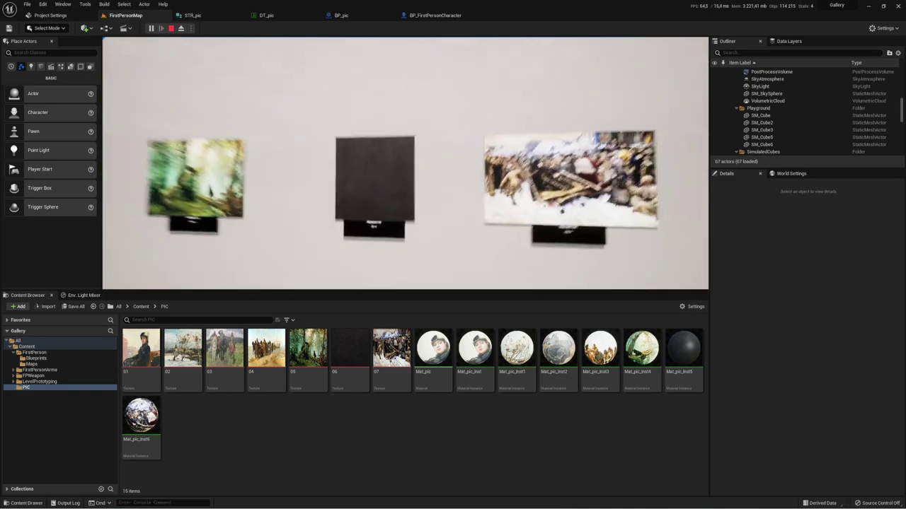
key(d)
key(w)
key(s)
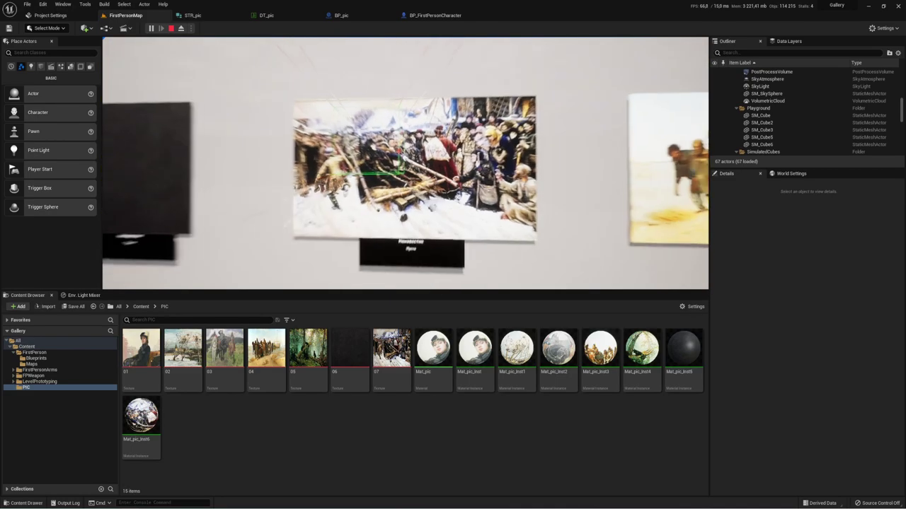
key(d)
key(w)
key(w)
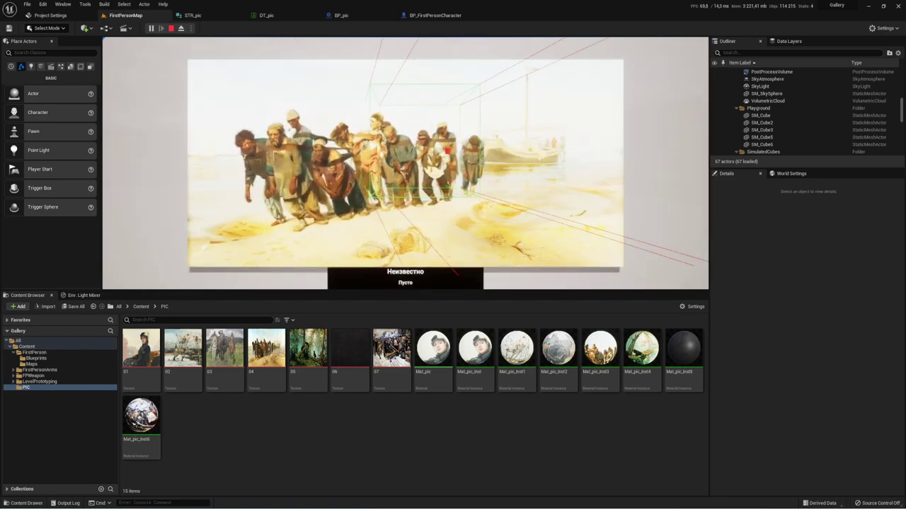
key(s)
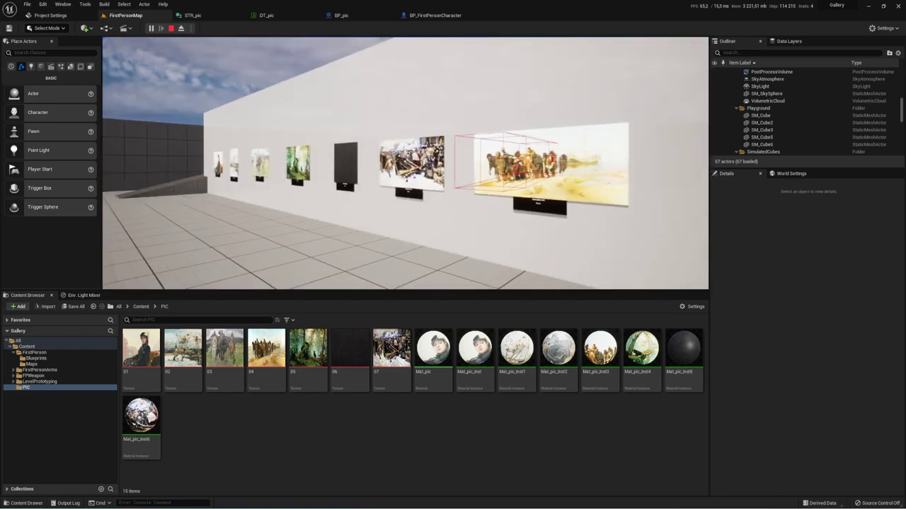